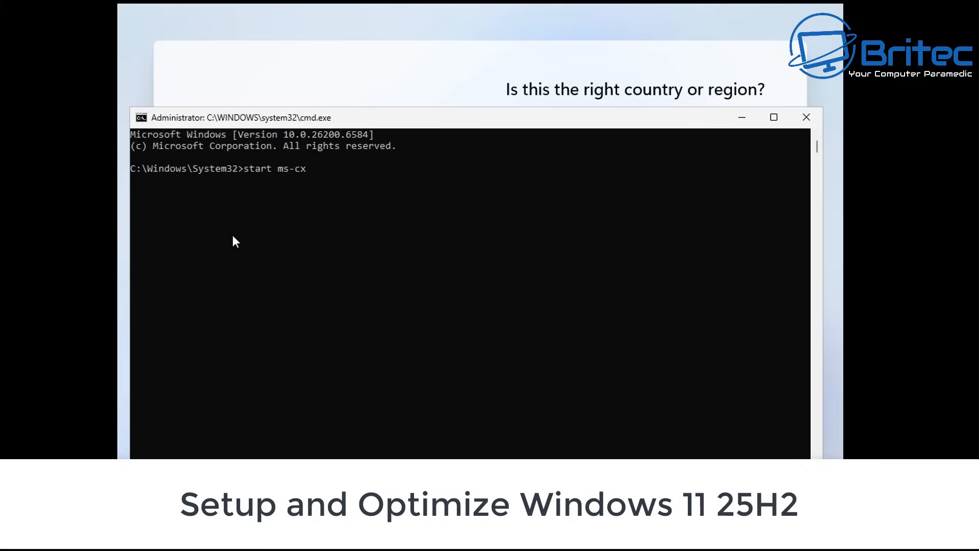
Run the command start ms-cxh:localonly and create a local user named Britec without a password
text(h)
text(:)
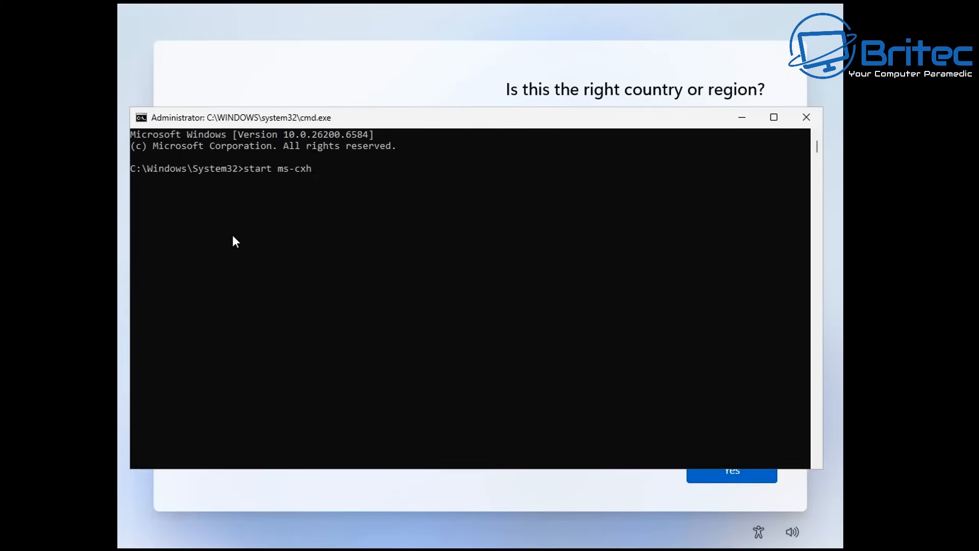
text(localonly)
key(Return)
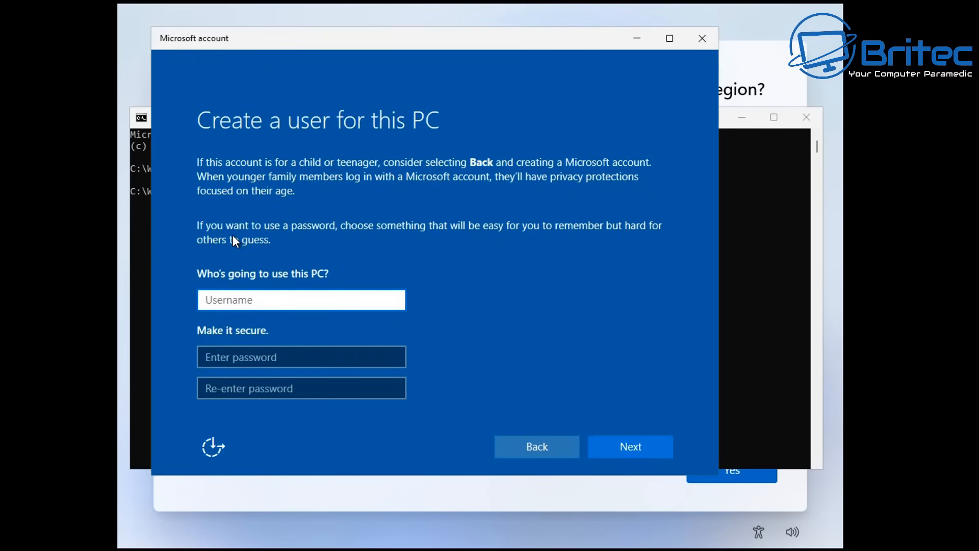
text(Britec)
click(643, 449)
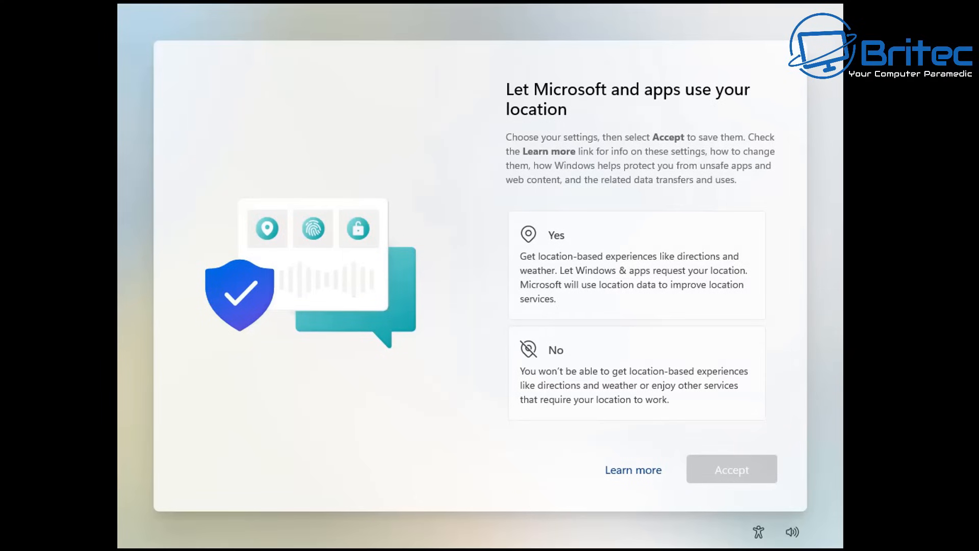
Decline location access for Microsoft and apps, and decline Find my device
click(569, 387)
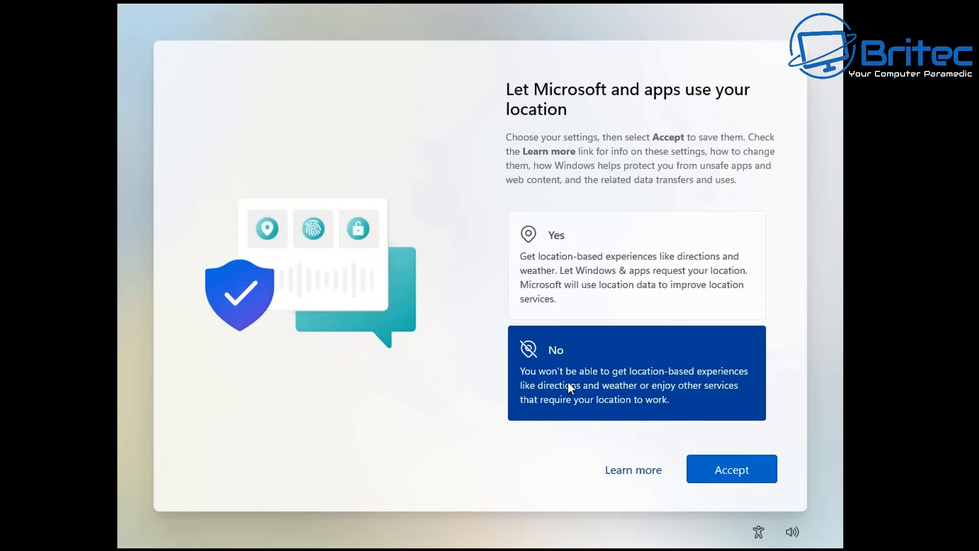
click(740, 469)
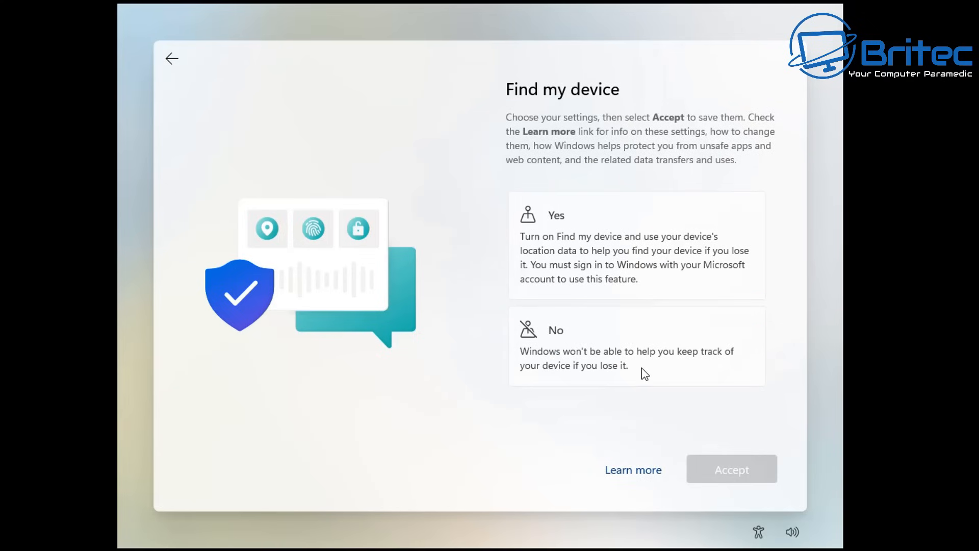
click(641, 366)
click(716, 470)
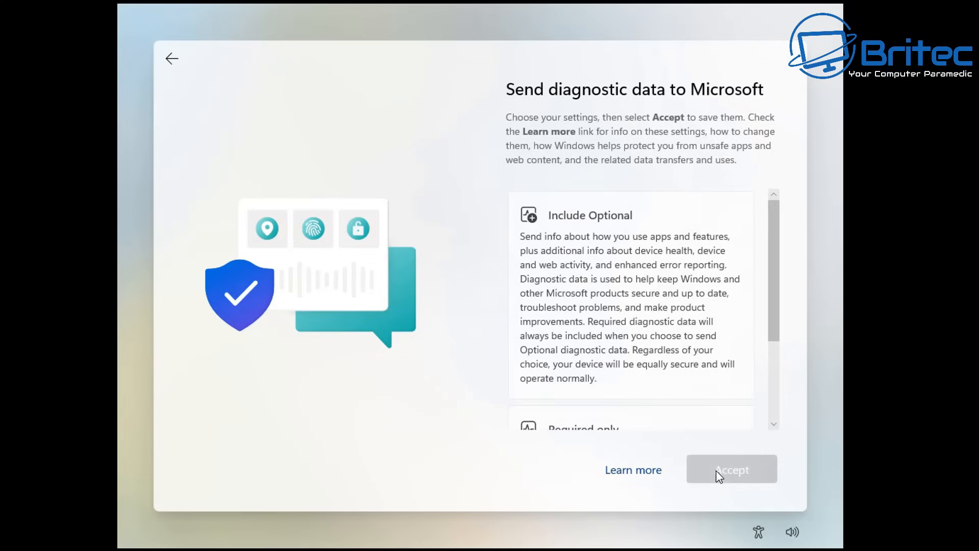
Limit the diagnostic data sent to Microsoft to Required only
scroll(623, 428, down, 3)
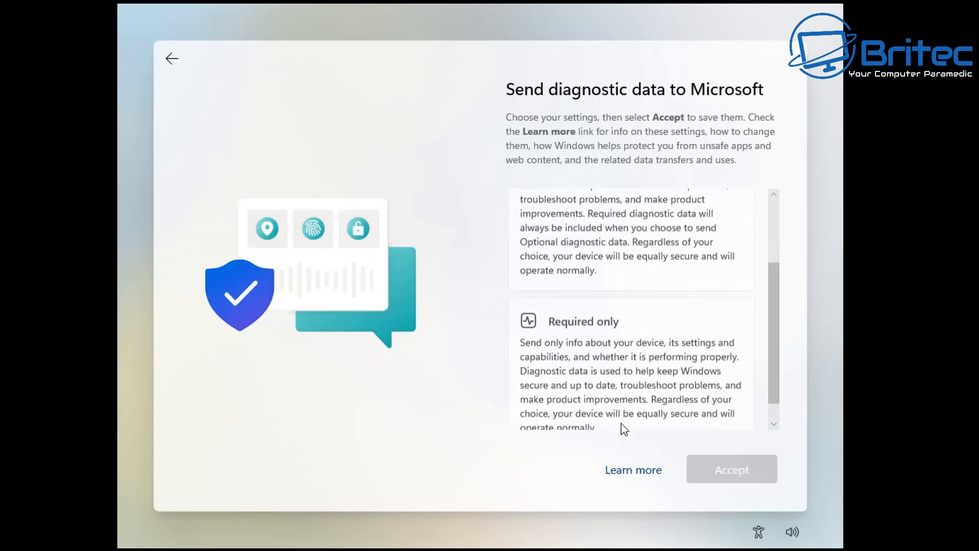
click(608, 363)
click(734, 467)
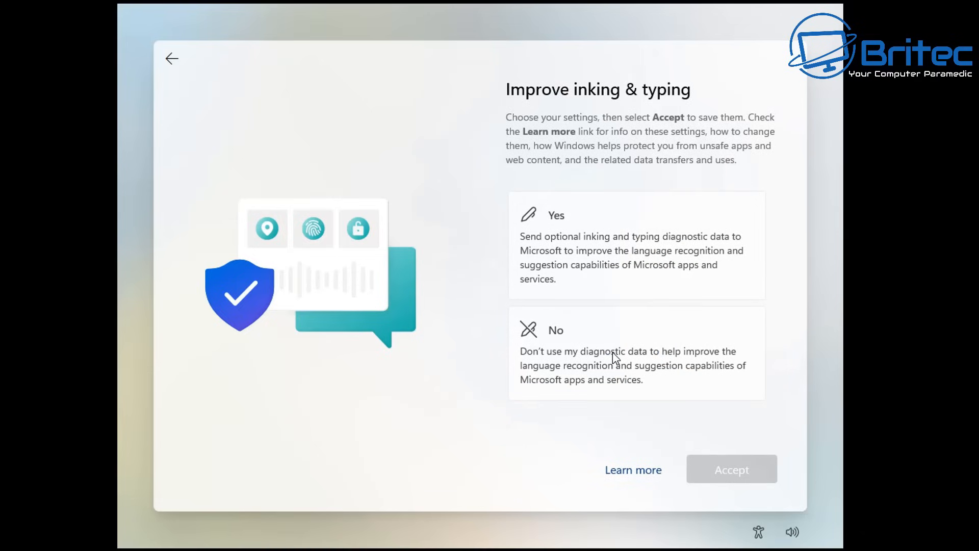
Decline sharing inking and typing data, and decline tailored experiences based on diagnostic data
click(613, 351)
click(709, 480)
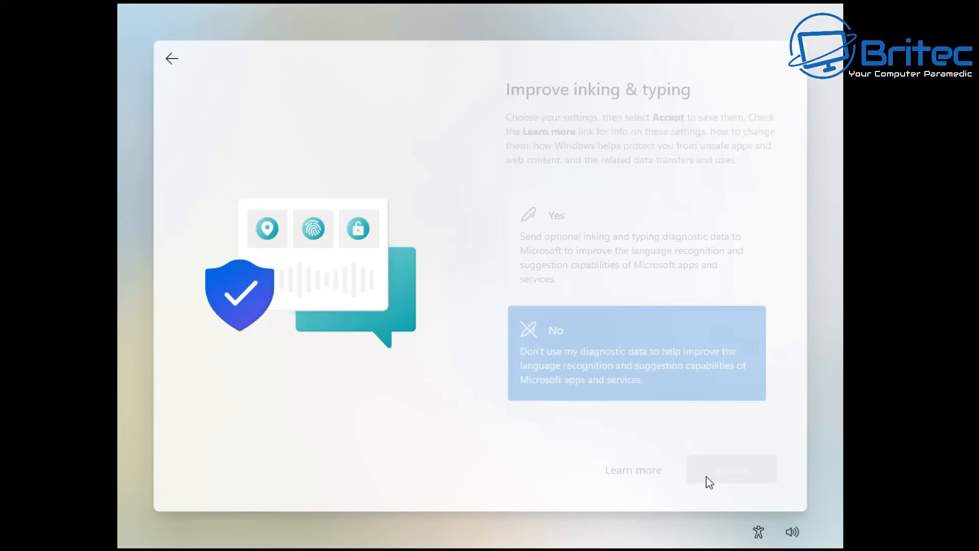
click(592, 375)
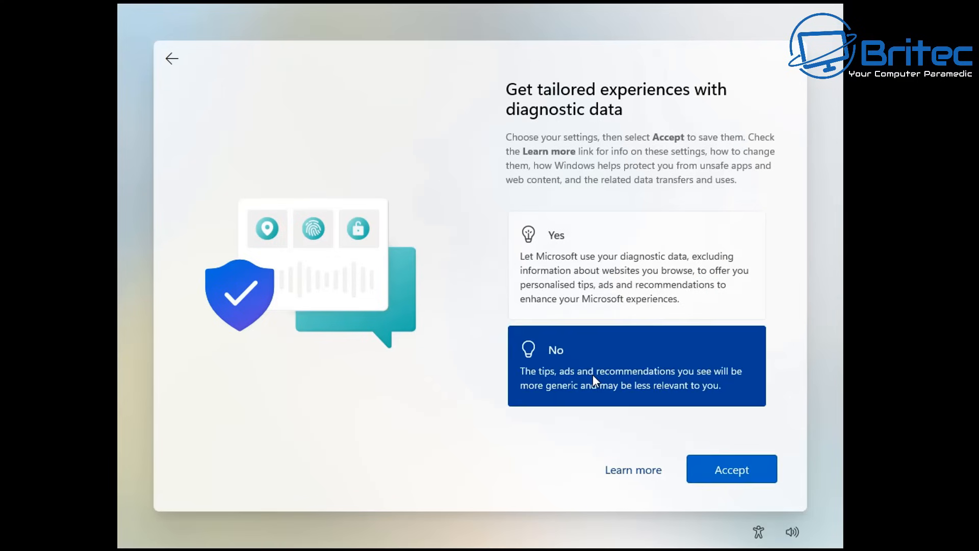
click(728, 480)
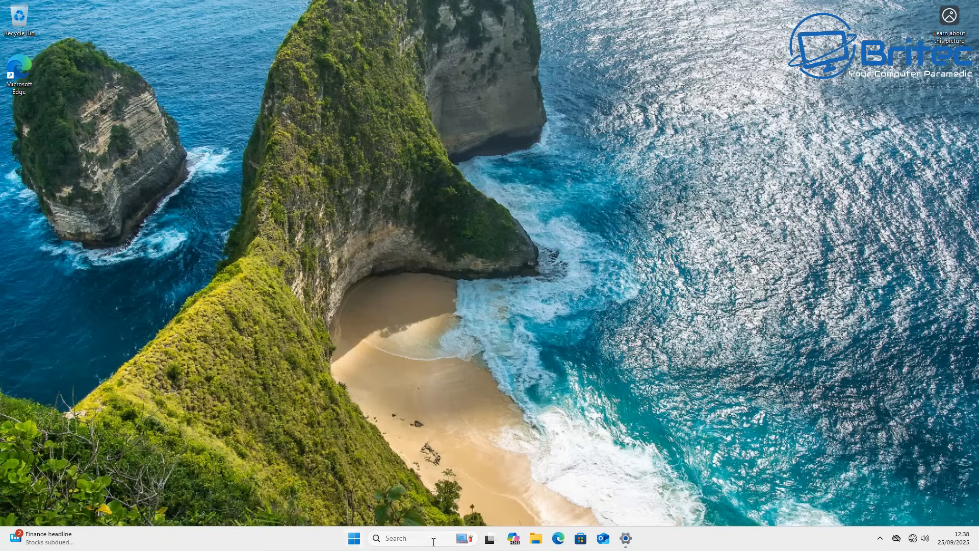
Check the Windows edition and version on the About page of the System settings, and close Settings
click(626, 538)
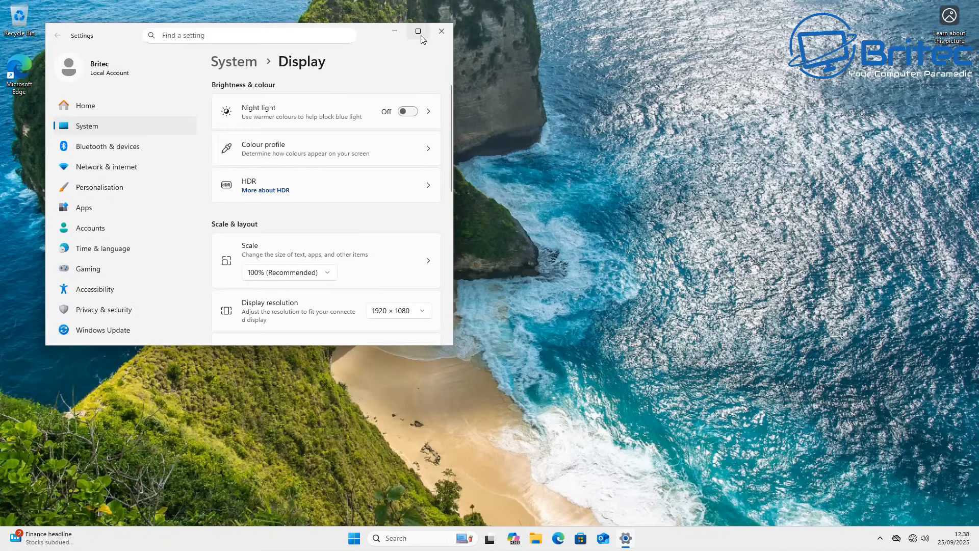
click(418, 32)
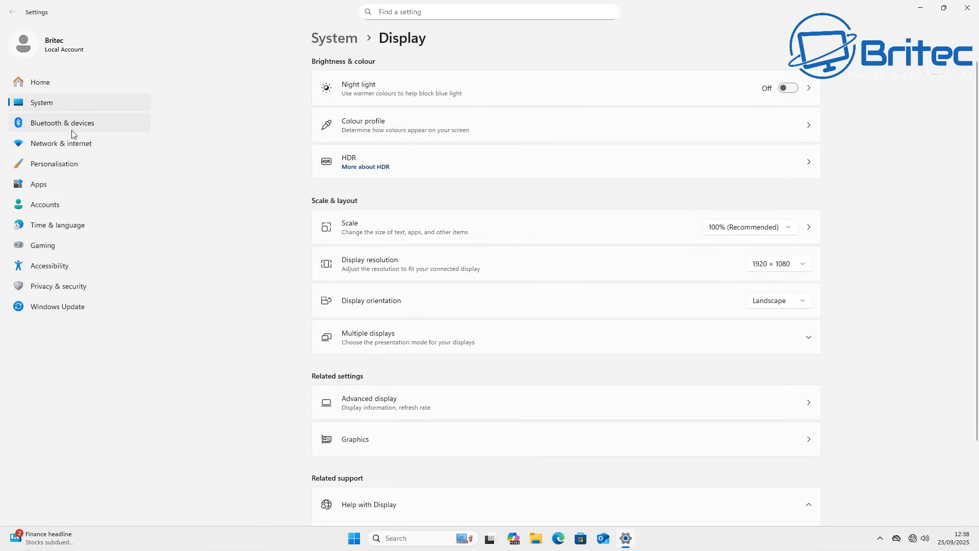
scroll(476, 426, down, 2)
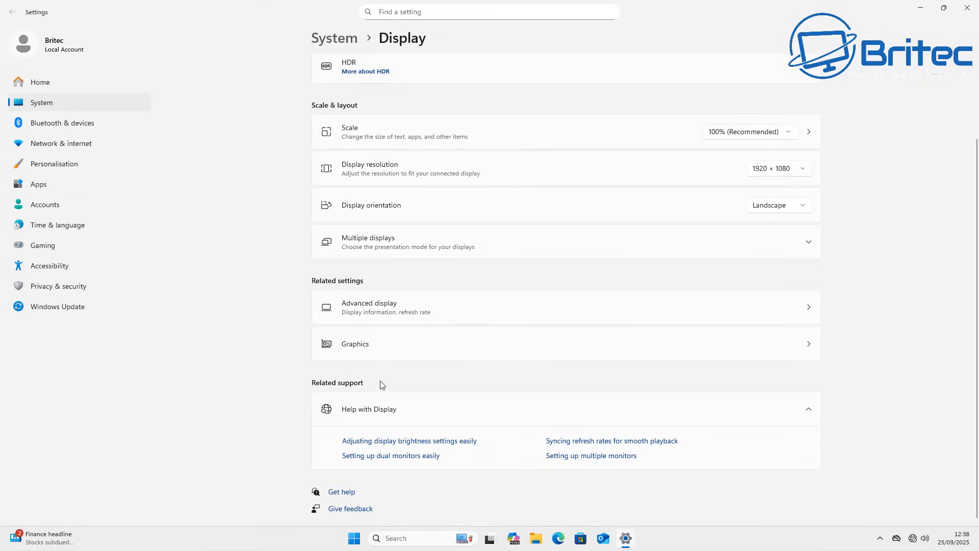
click(66, 103)
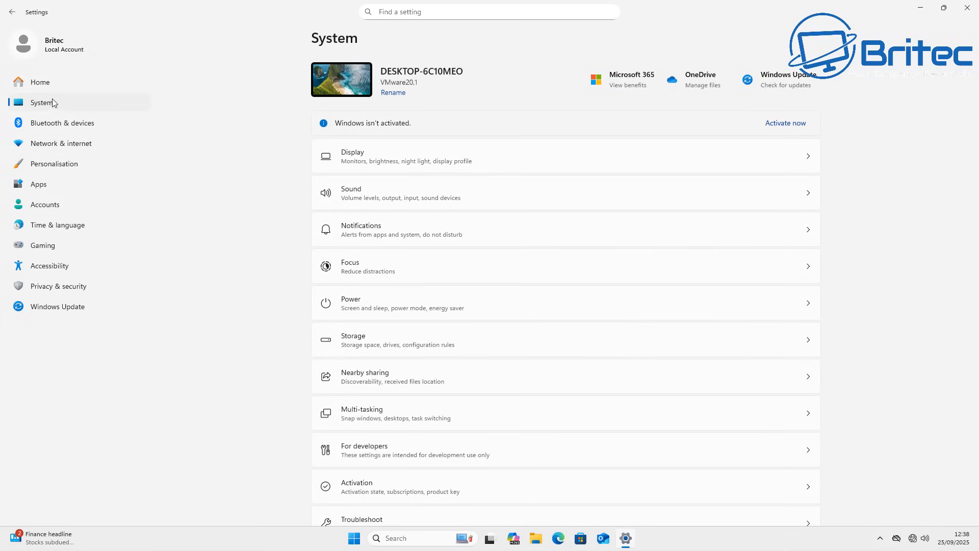
scroll(490, 438, down, 5)
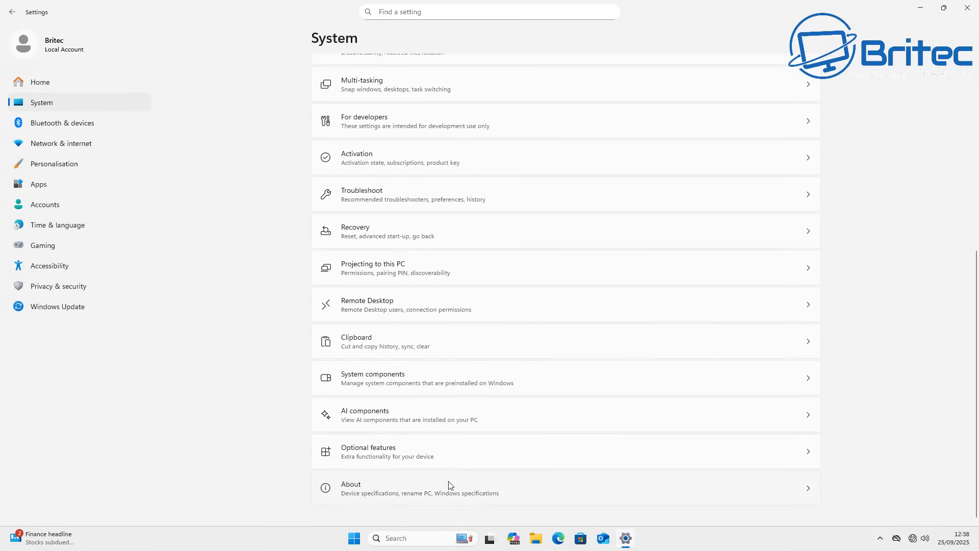
click(448, 484)
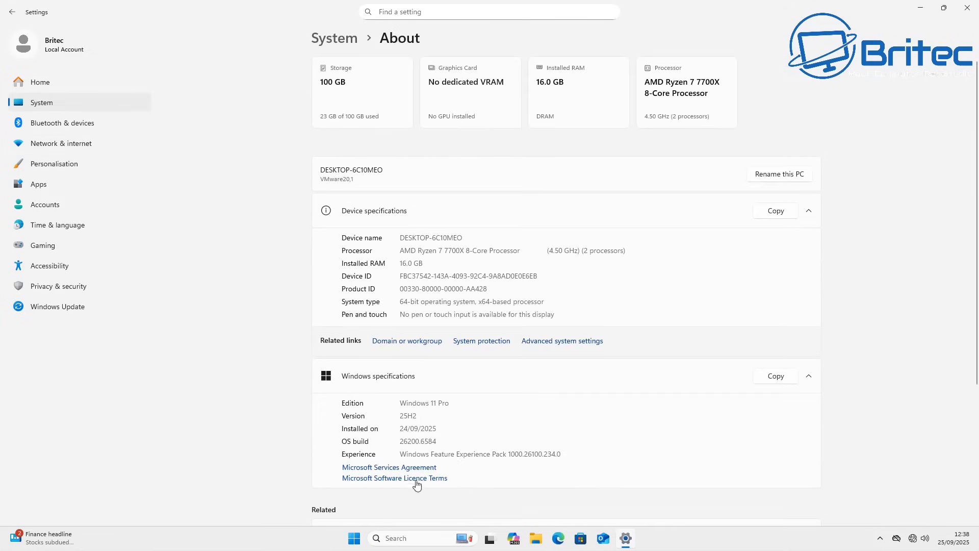
drag(419, 416, 398, 404)
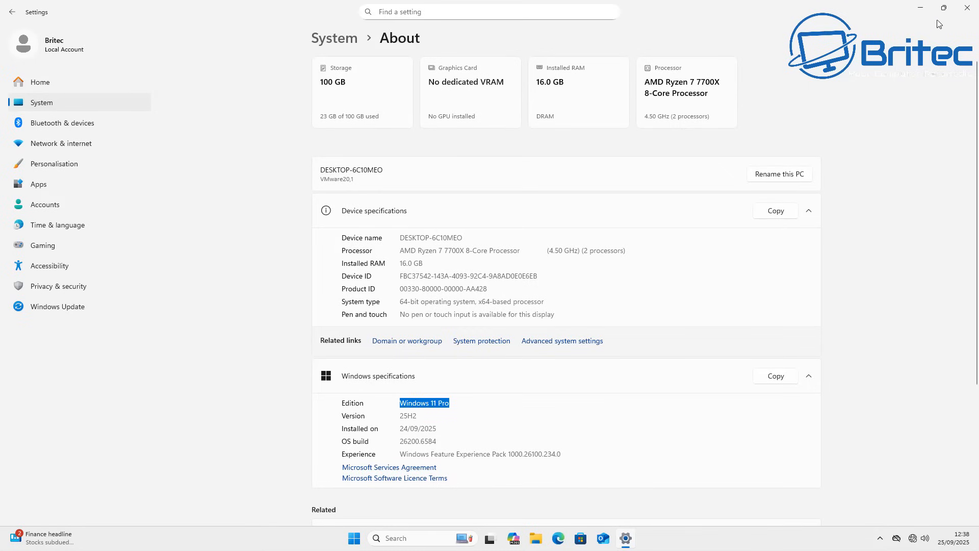
click(965, 11)
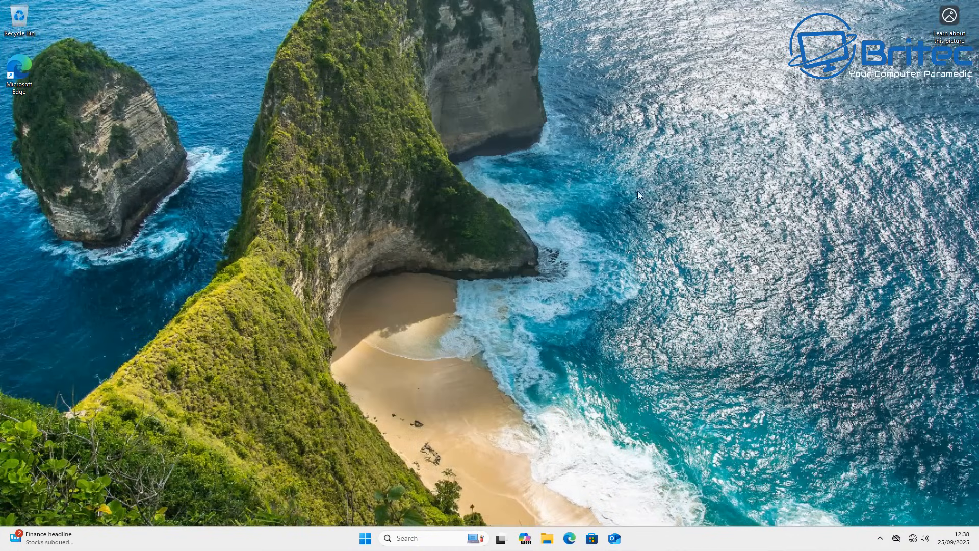
Open the Local Group Policy Editor maximized and widen its tree pane so the folder names are readable
click(404, 538)
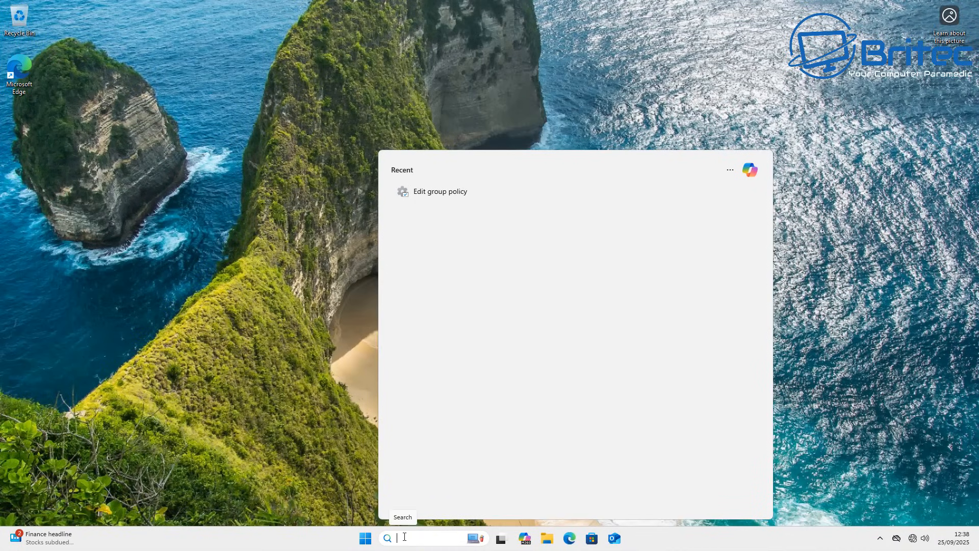
click(437, 197)
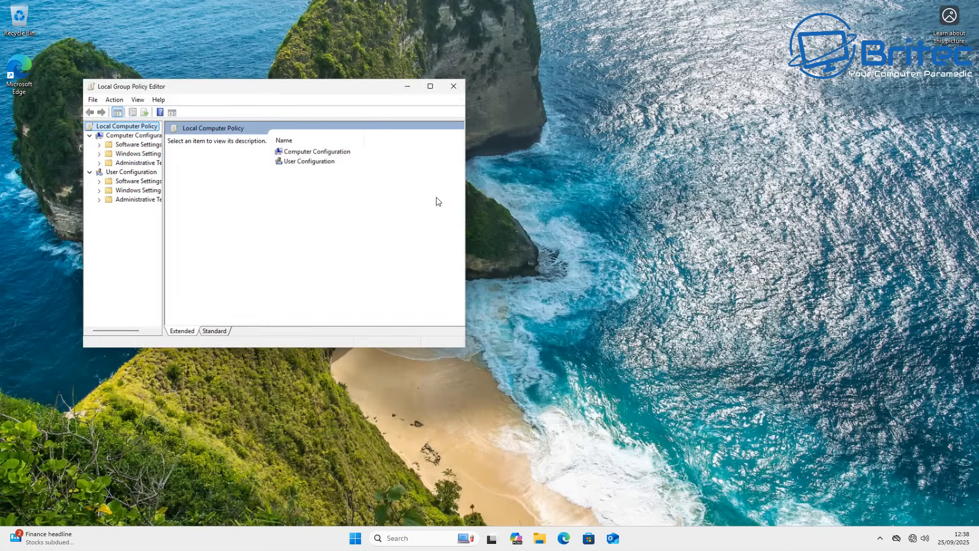
click(431, 85)
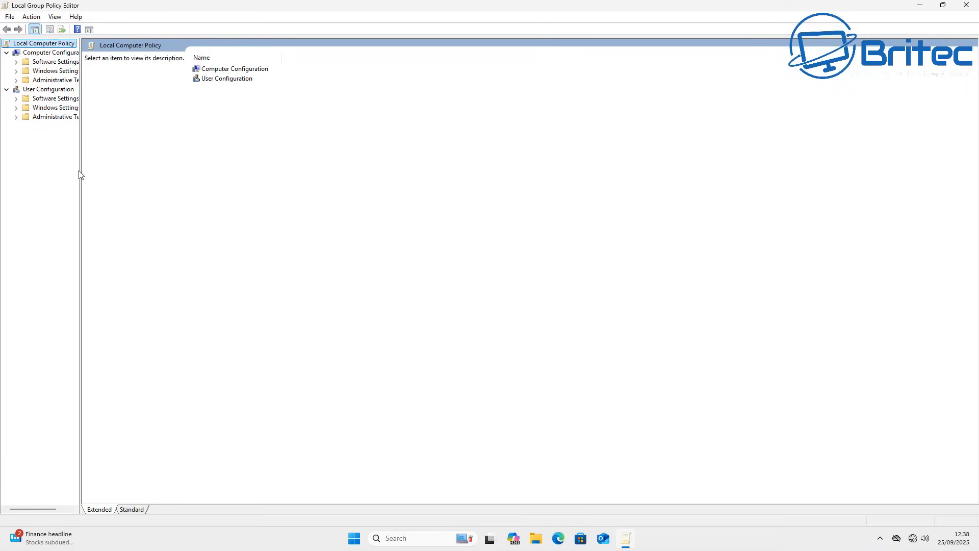
drag(81, 173, 142, 173)
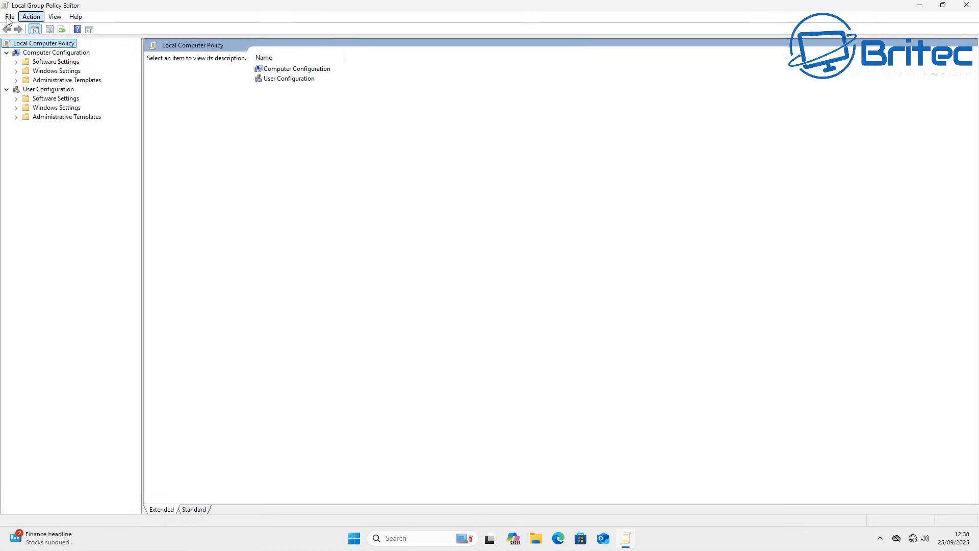
Display the Control Panel policies within Administrative Templates of Computer Configuration
click(41, 53)
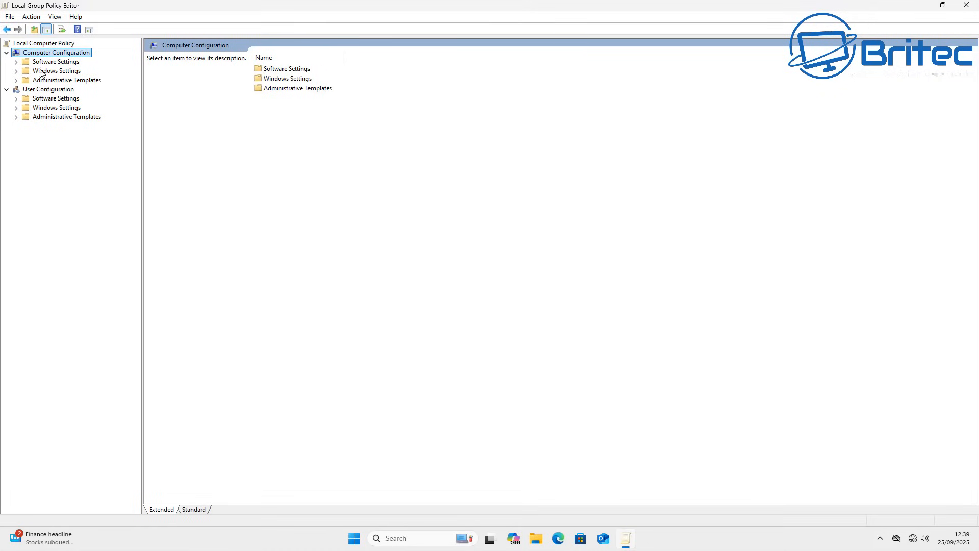
click(44, 90)
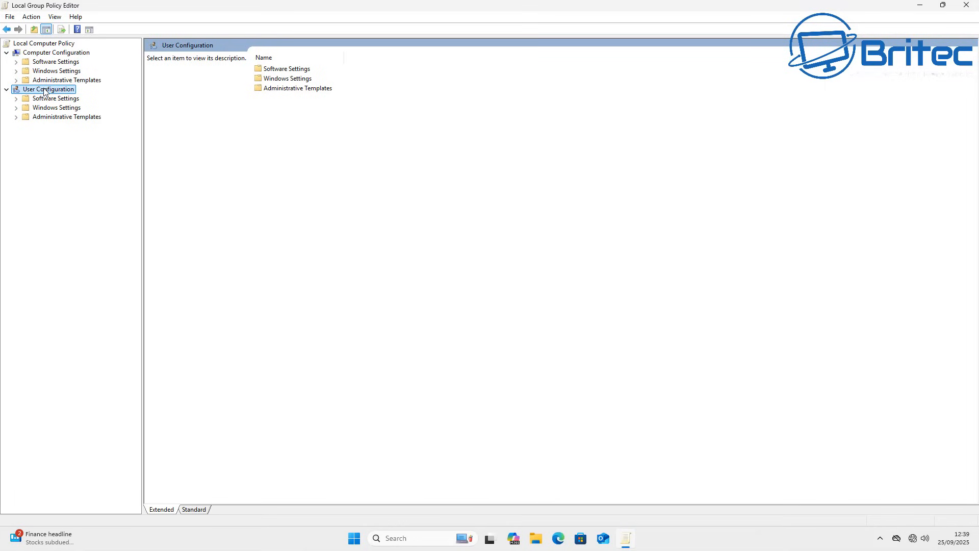
click(44, 53)
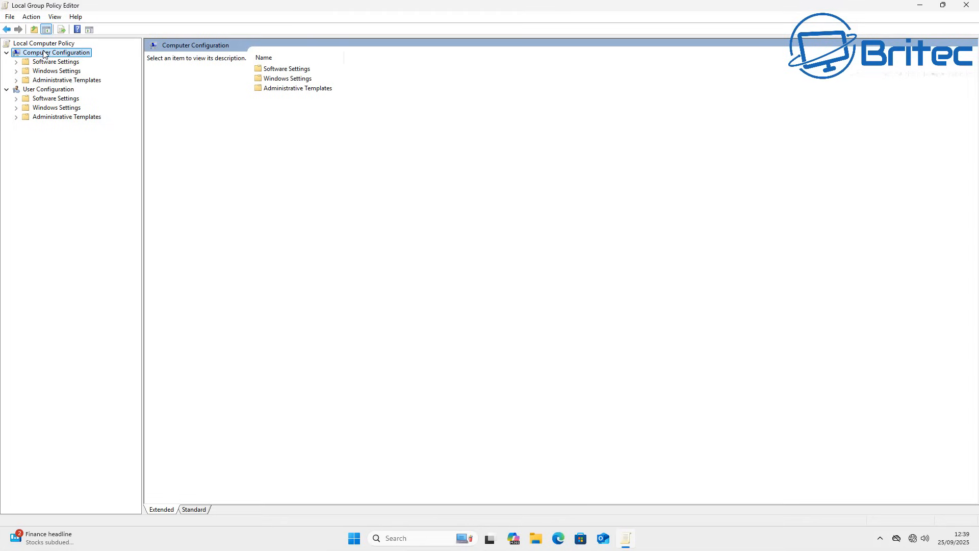
click(43, 82)
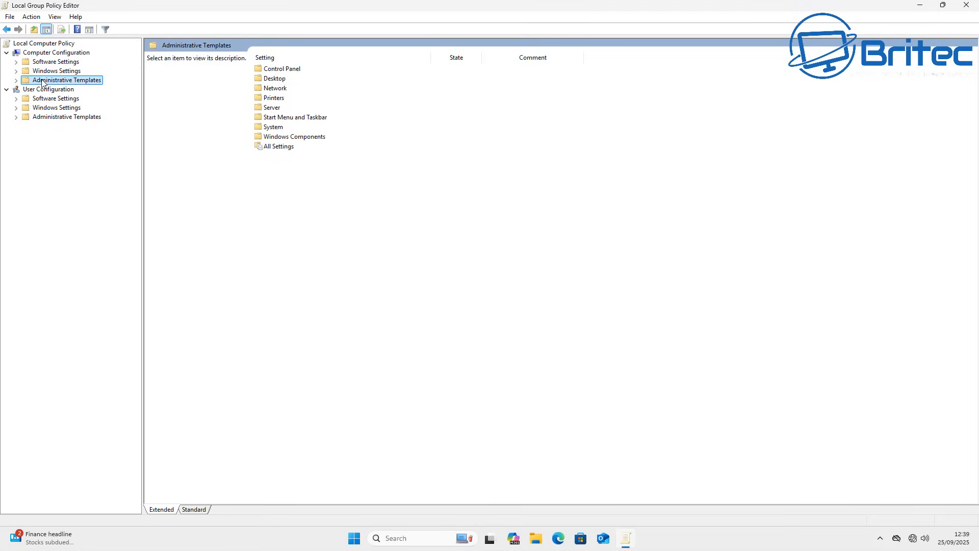
click(16, 81)
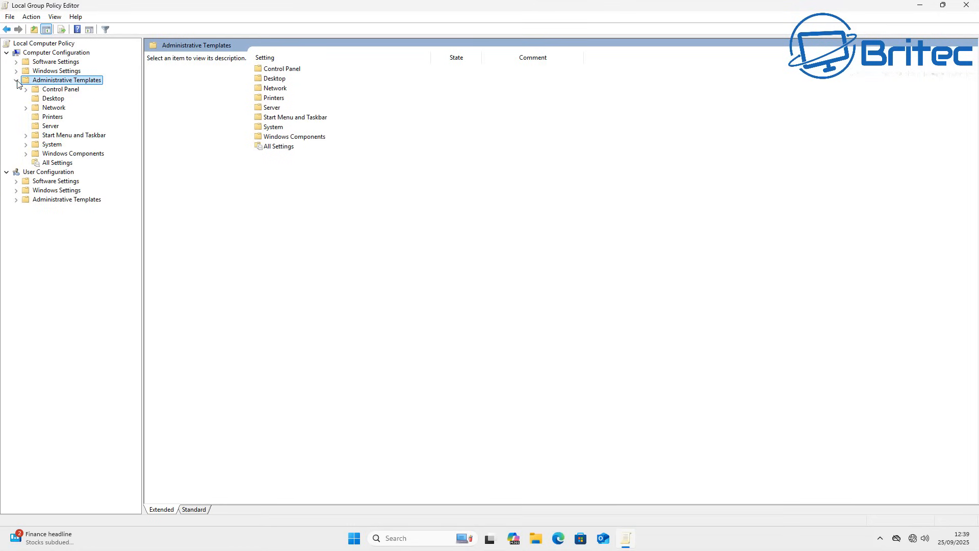
click(67, 91)
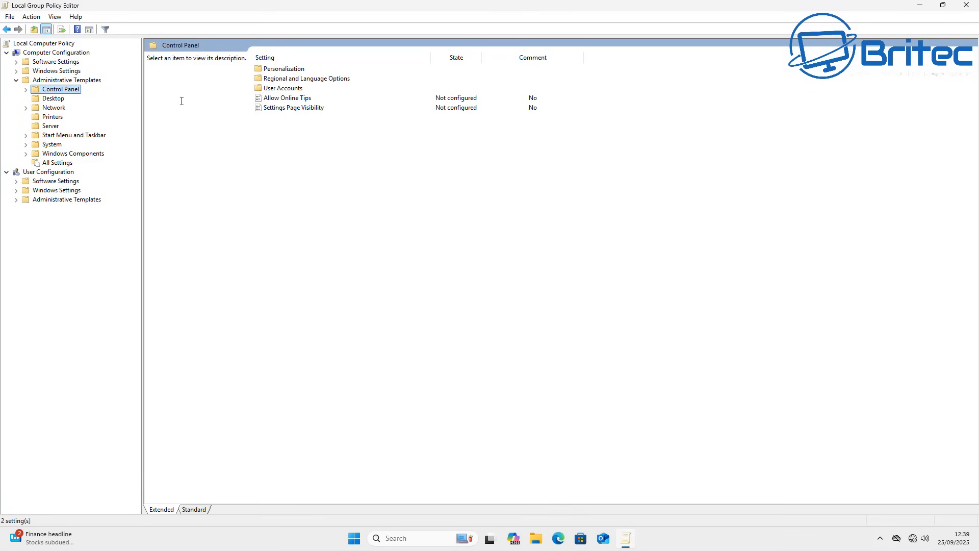
Set the Allow Online Tips policy to Disabled
click(282, 103)
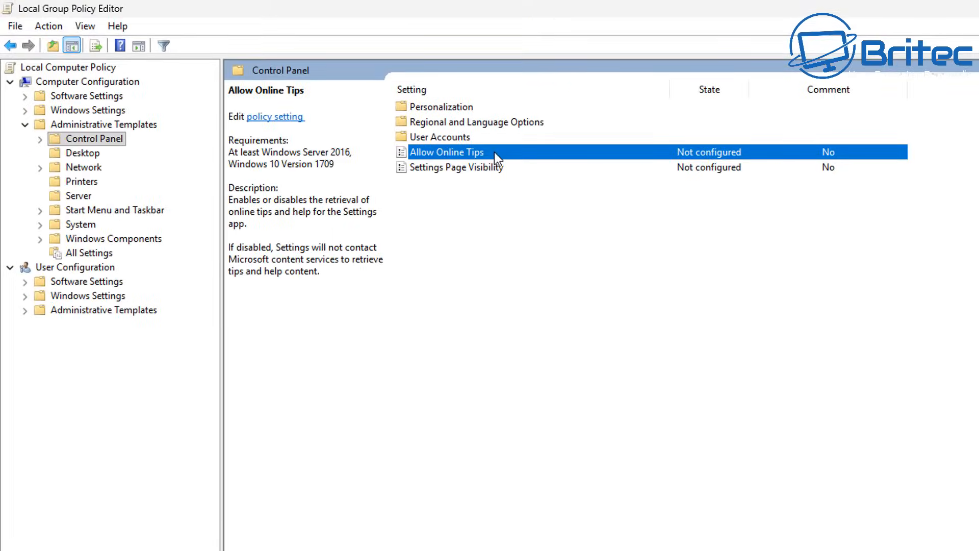
double_click(494, 152)
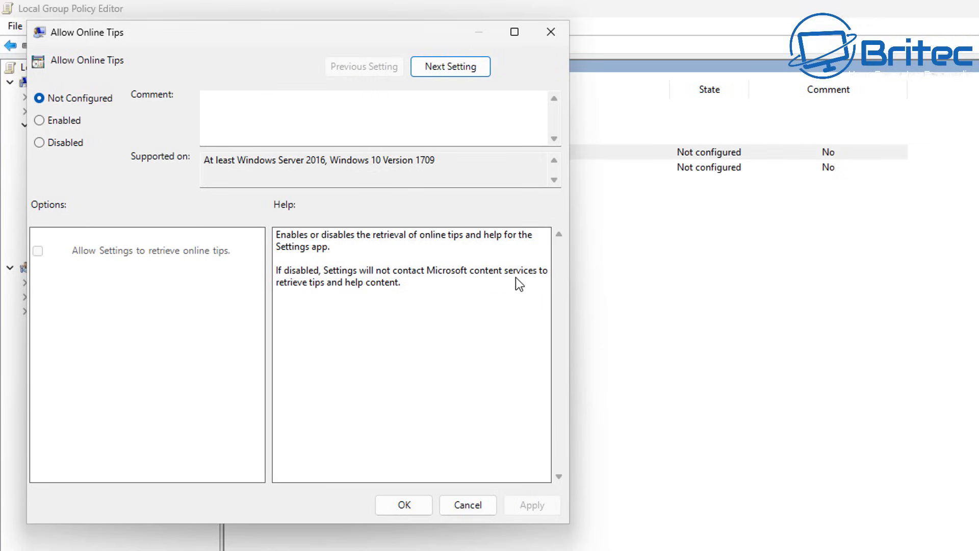
click(53, 144)
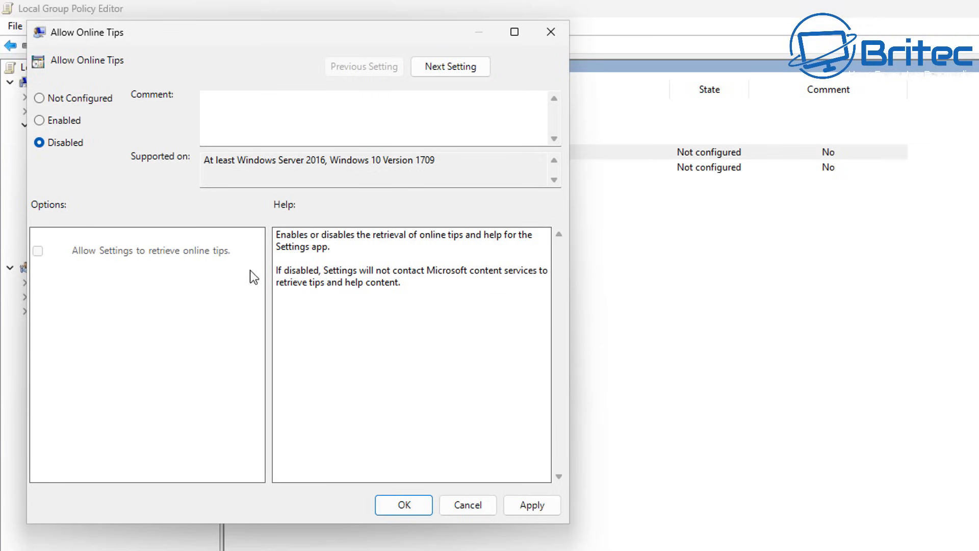
click(396, 507)
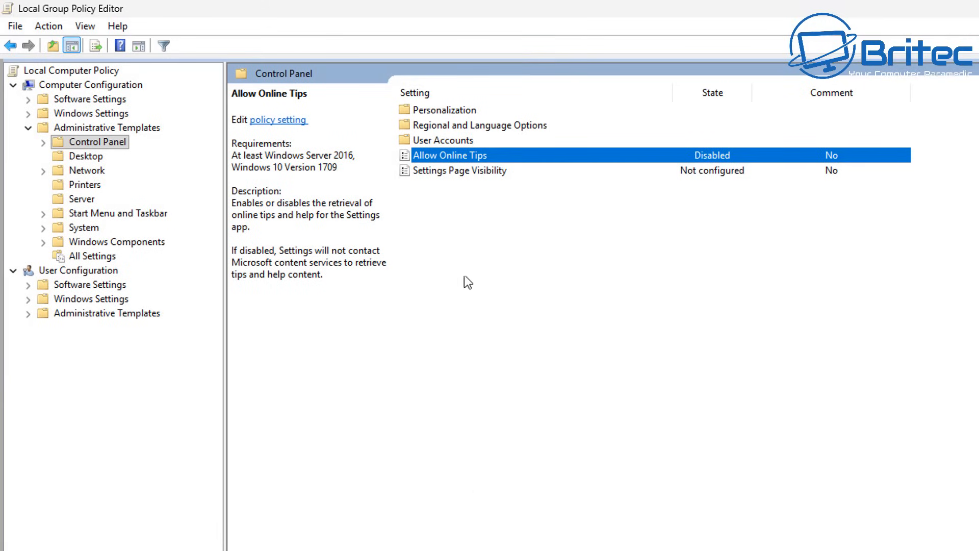
Set the Do not display the lock screen policy in the Control Panel's Personalization folder to Disabled
click(450, 111)
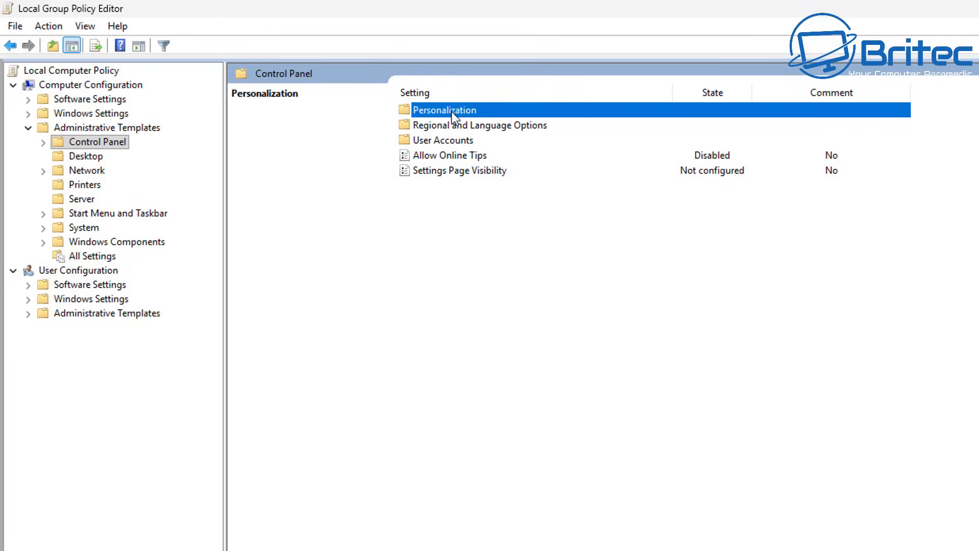
double_click(451, 111)
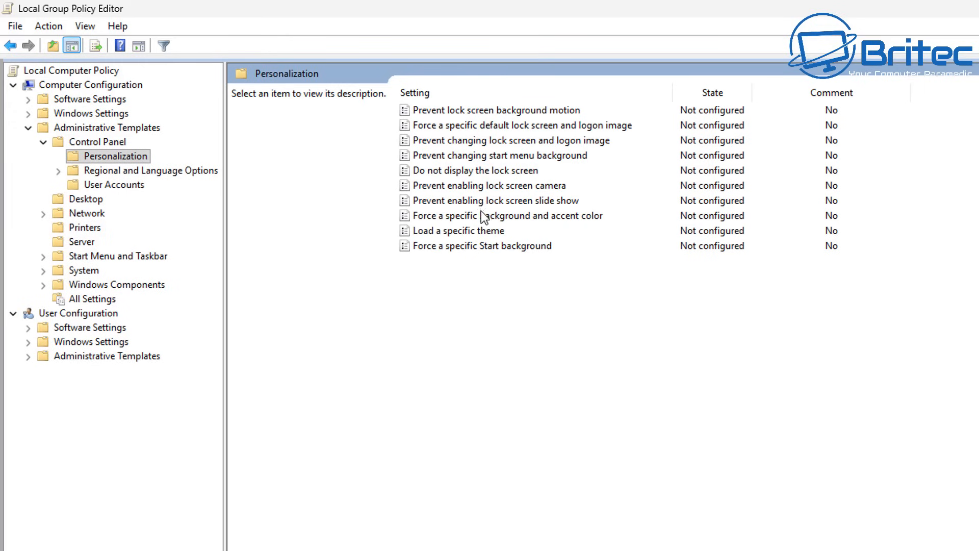
double_click(479, 171)
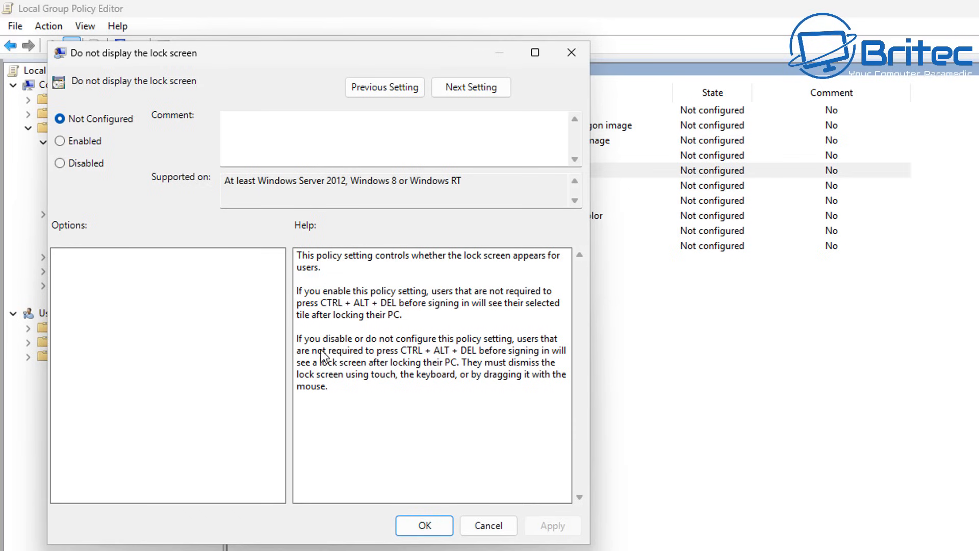
click(67, 139)
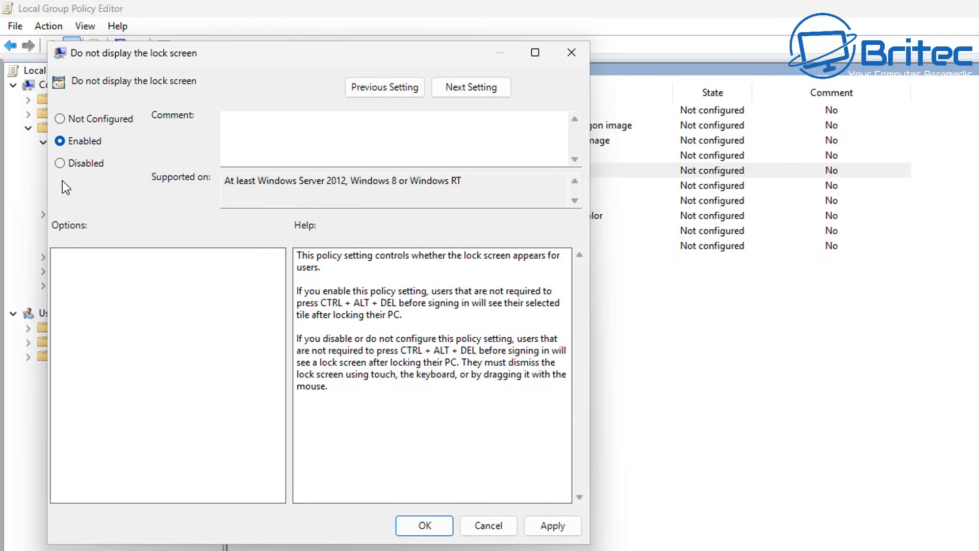
click(555, 525)
click(433, 525)
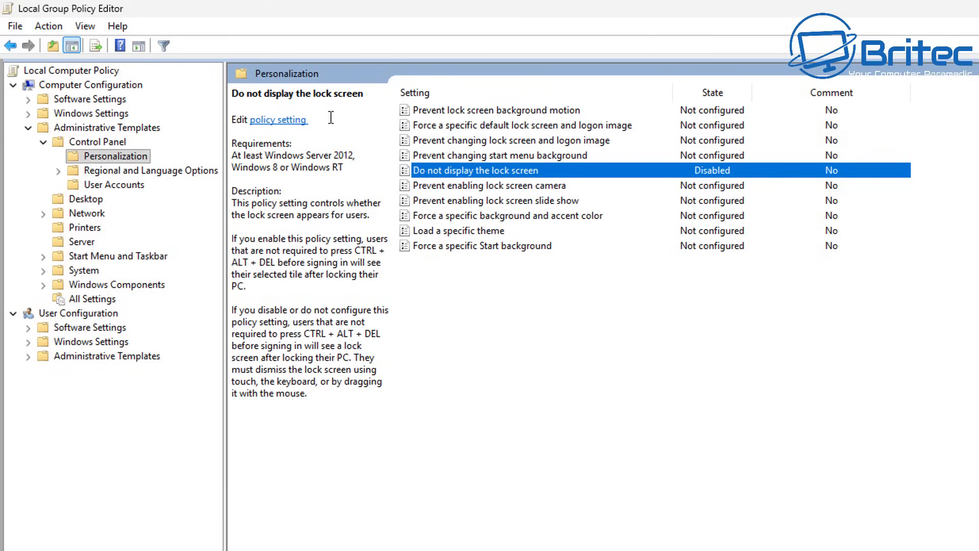
Set the Turn off automatic learning policy to Enabled in Handwriting personalization, within Control Panel's Regional and Language Options
click(121, 156)
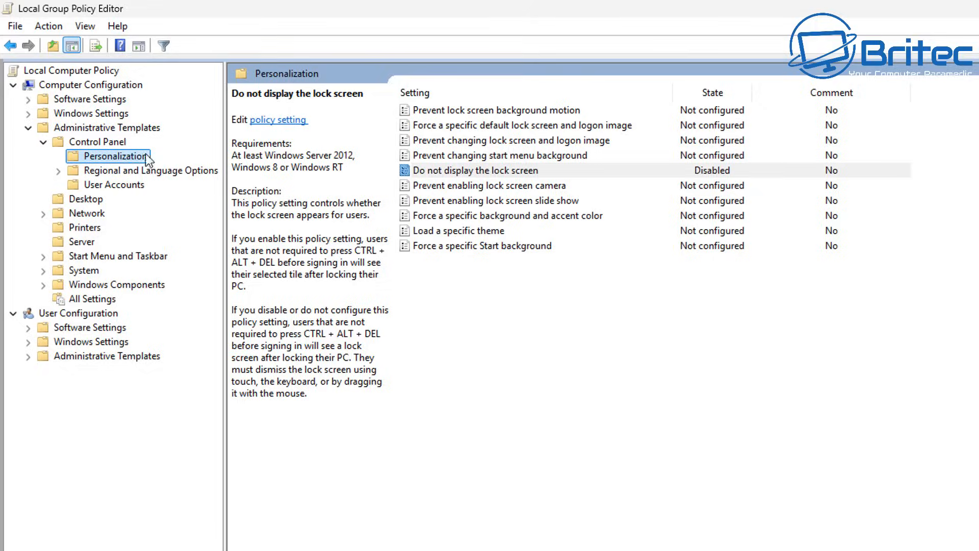
click(81, 139)
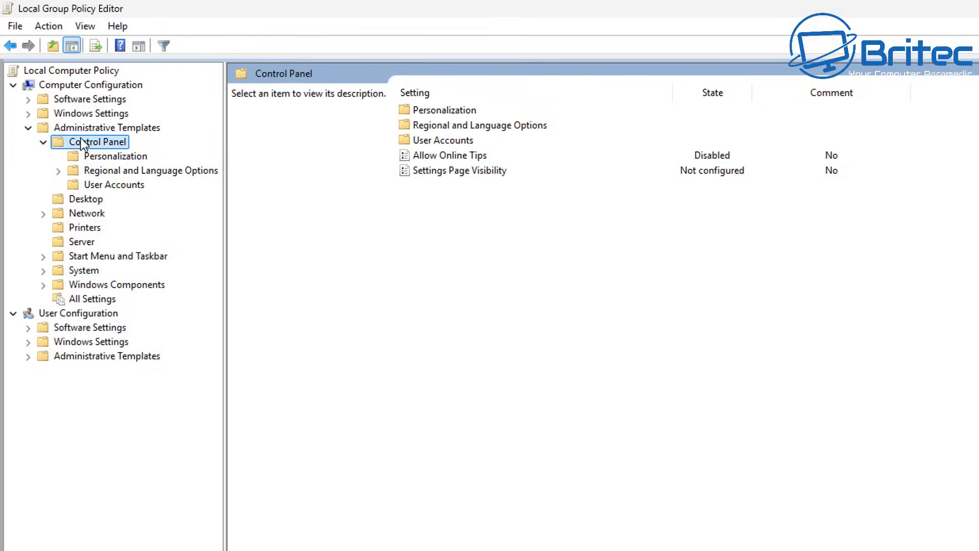
double_click(461, 124)
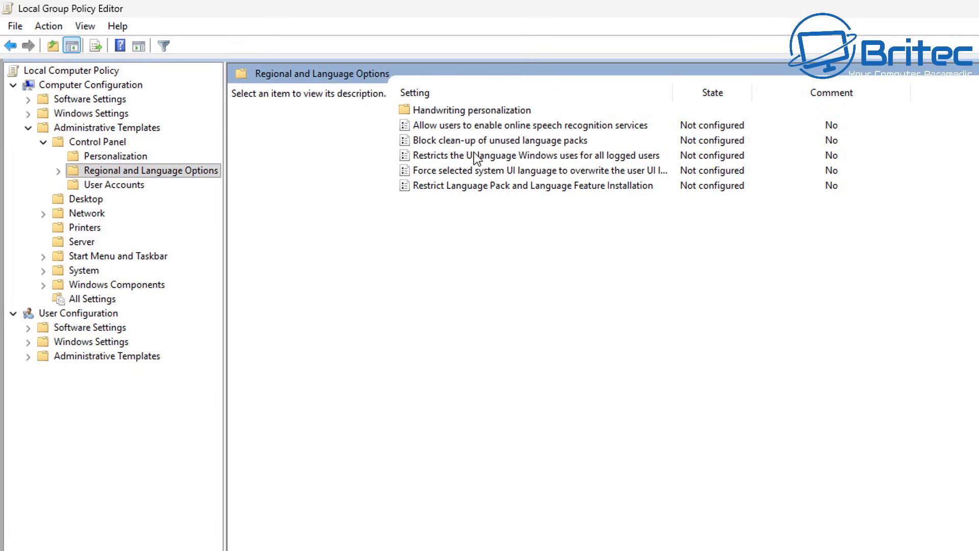
double_click(462, 110)
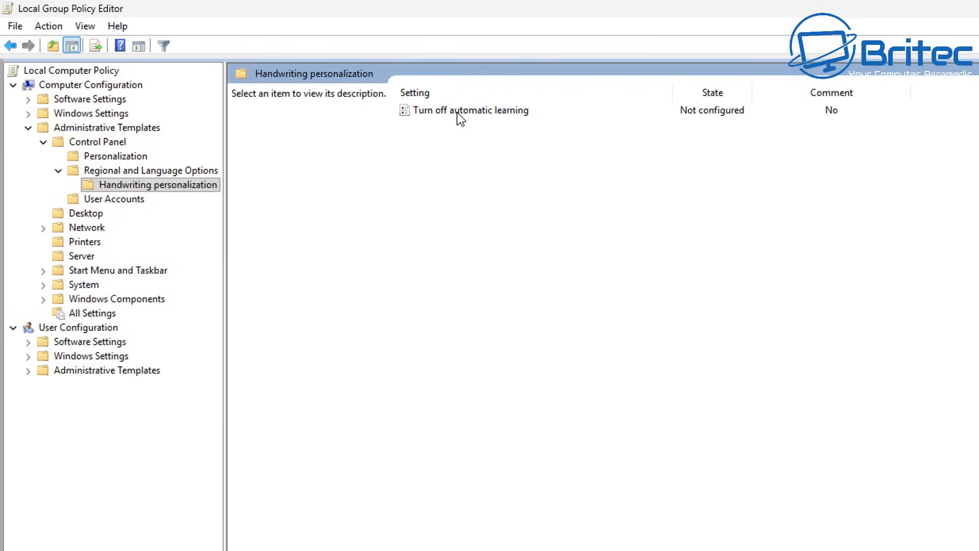
double_click(457, 111)
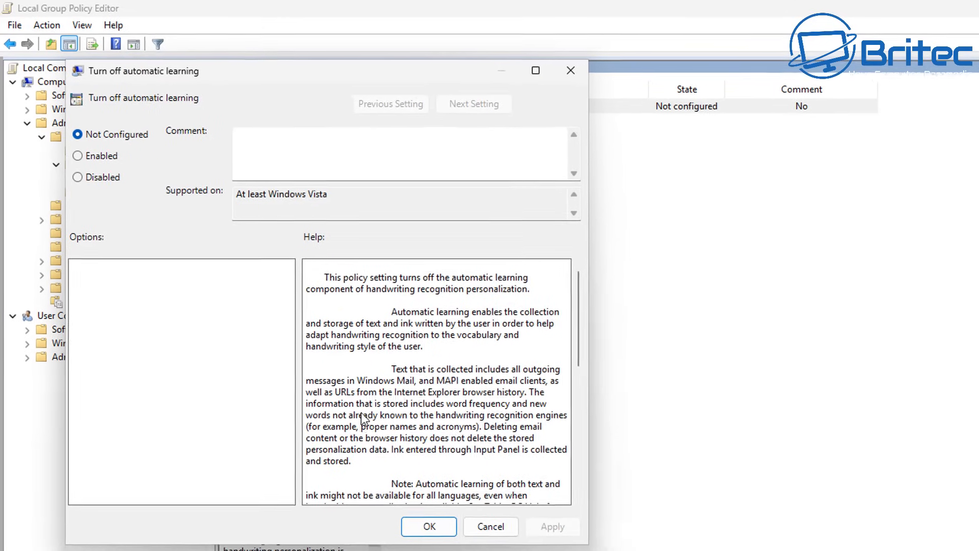
scroll(449, 430, down, 10)
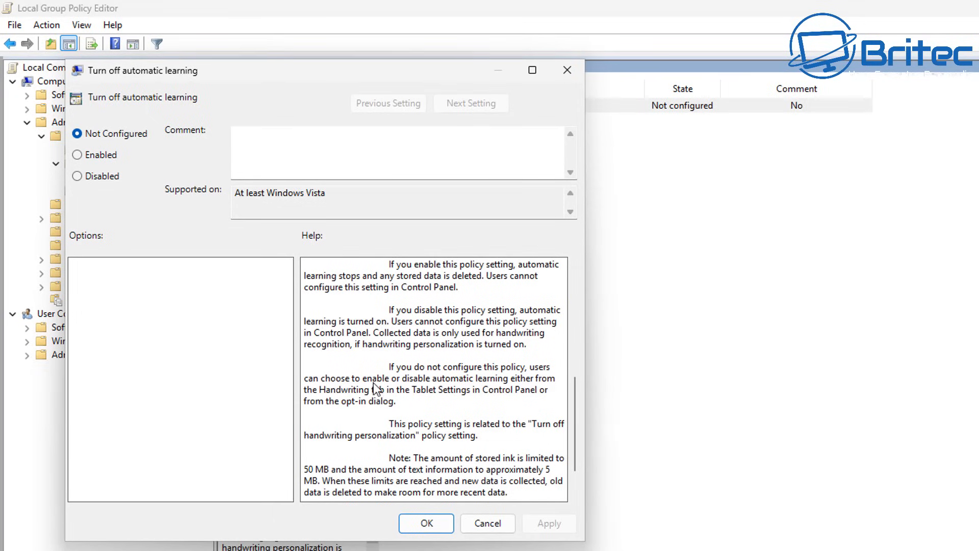
scroll(377, 390, up, 1)
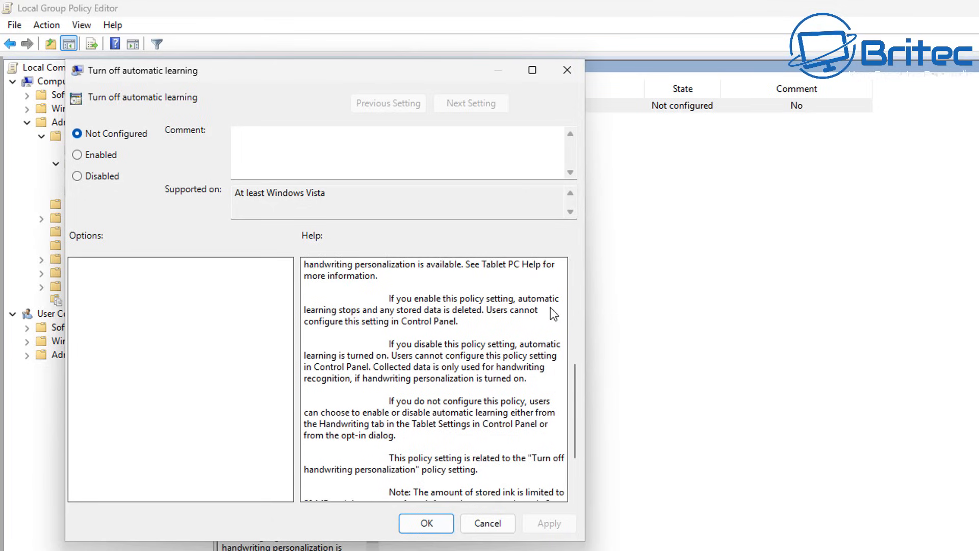
click(87, 154)
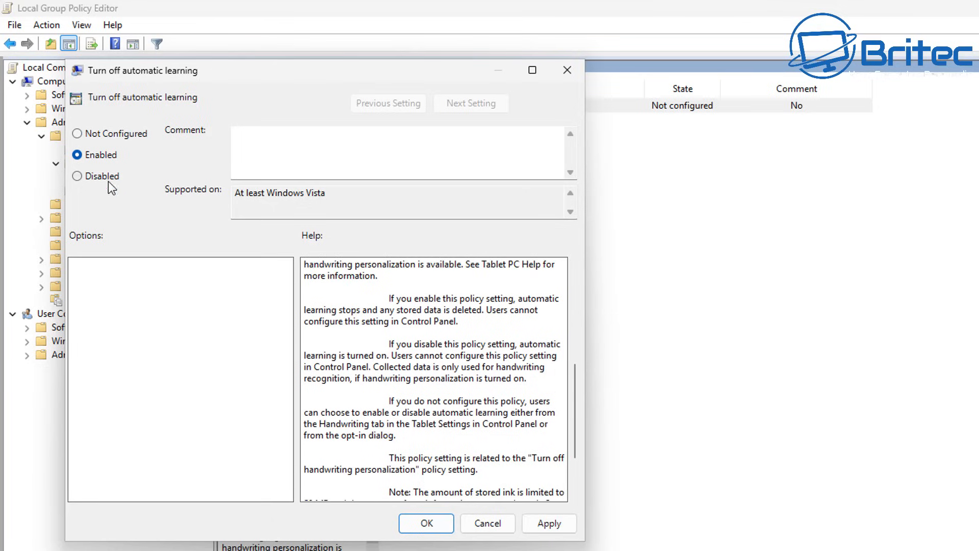
click(426, 523)
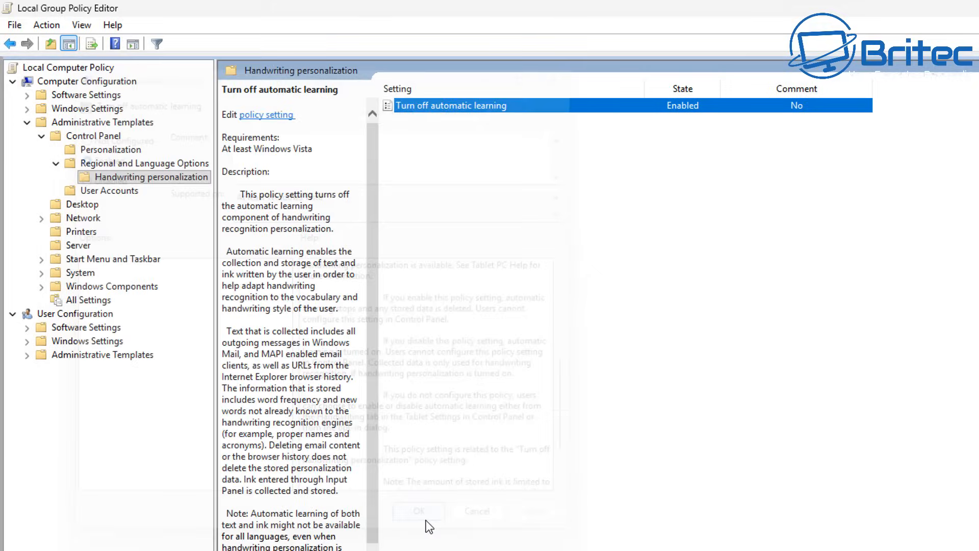
Review the Turn off automatic learning policy again and the Desktop folder's Hide and disable all items on the desktop policy
click(10, 43)
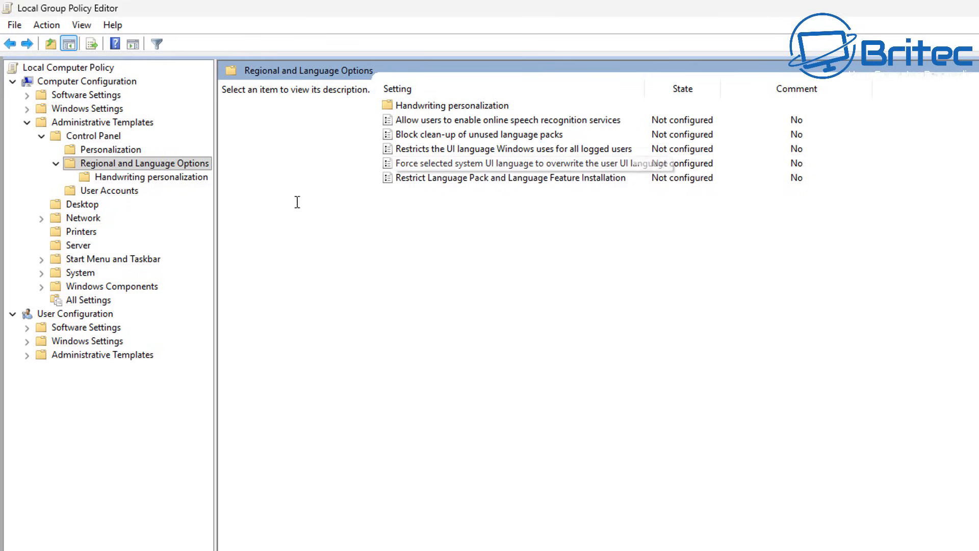
click(127, 176)
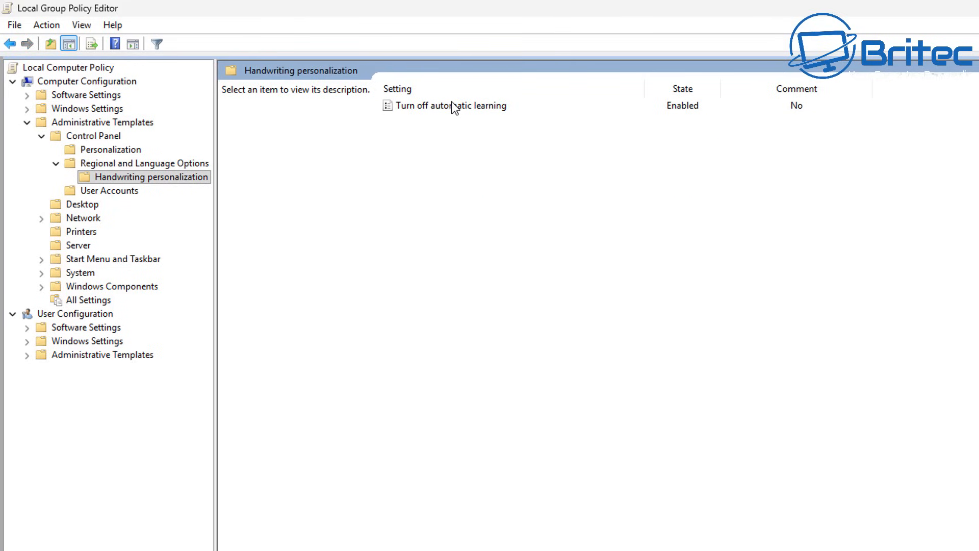
click(451, 104)
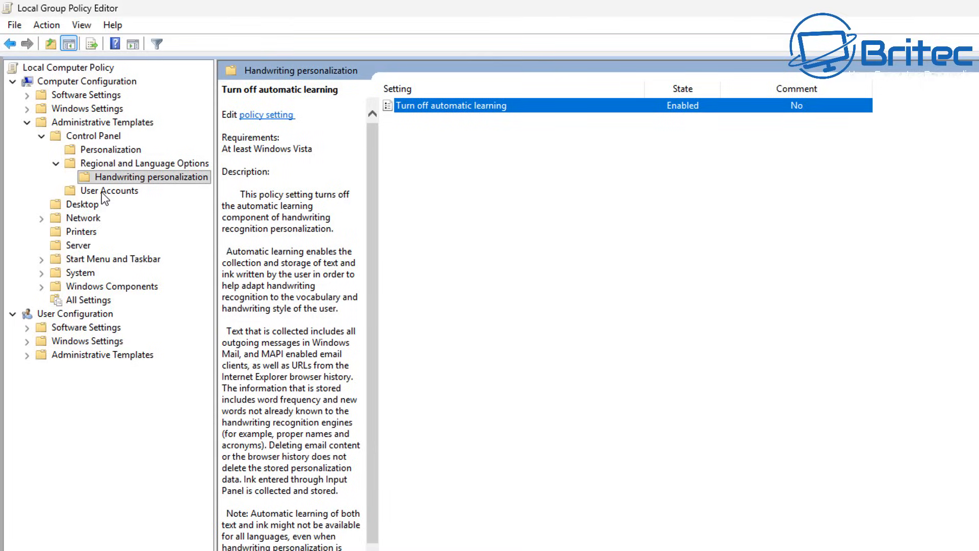
click(87, 205)
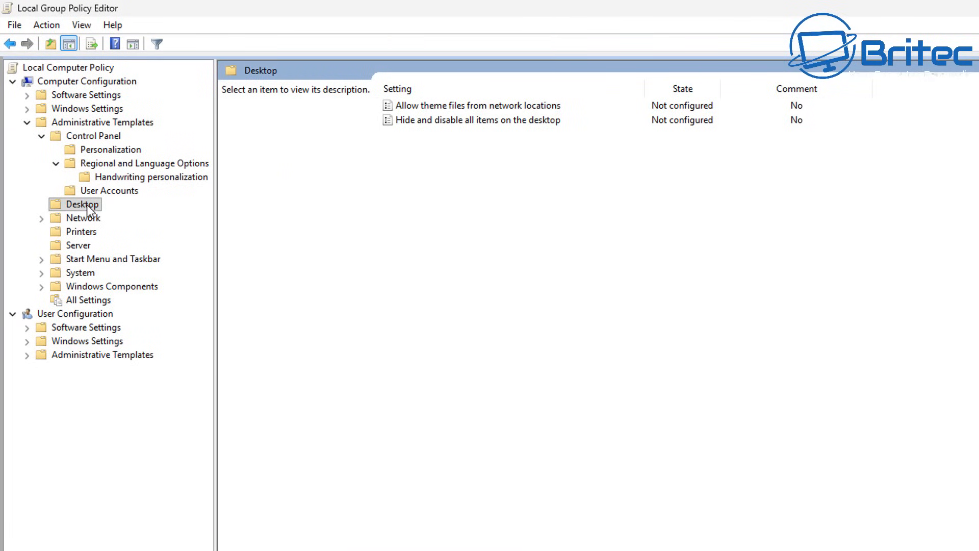
click(438, 122)
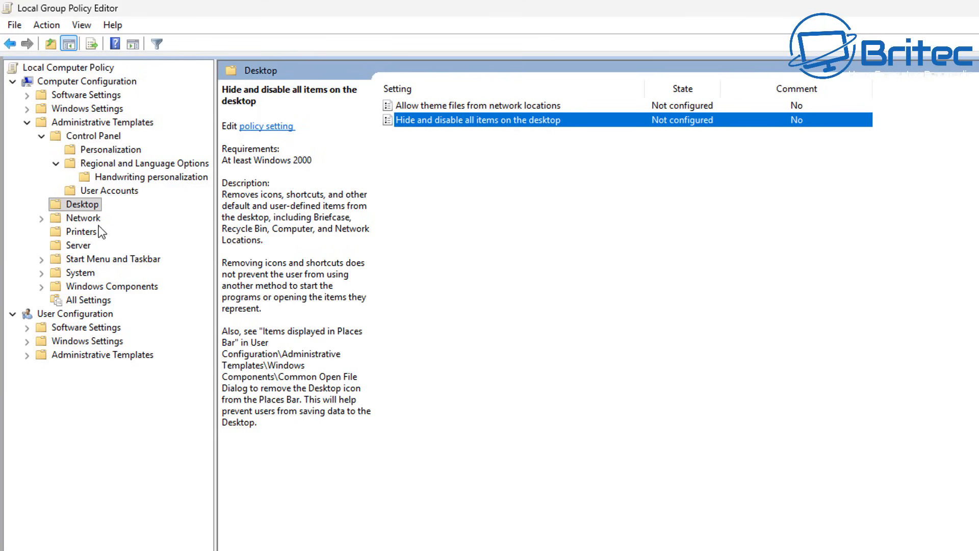
Set the Hide the TaskView button policy in the Start Menu and Taskbar folder to Enabled
click(97, 259)
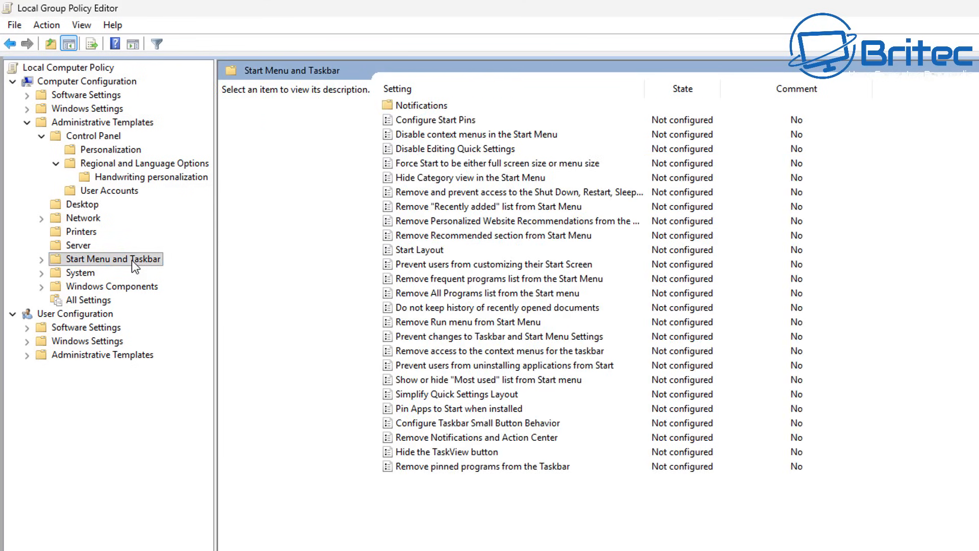
click(470, 452)
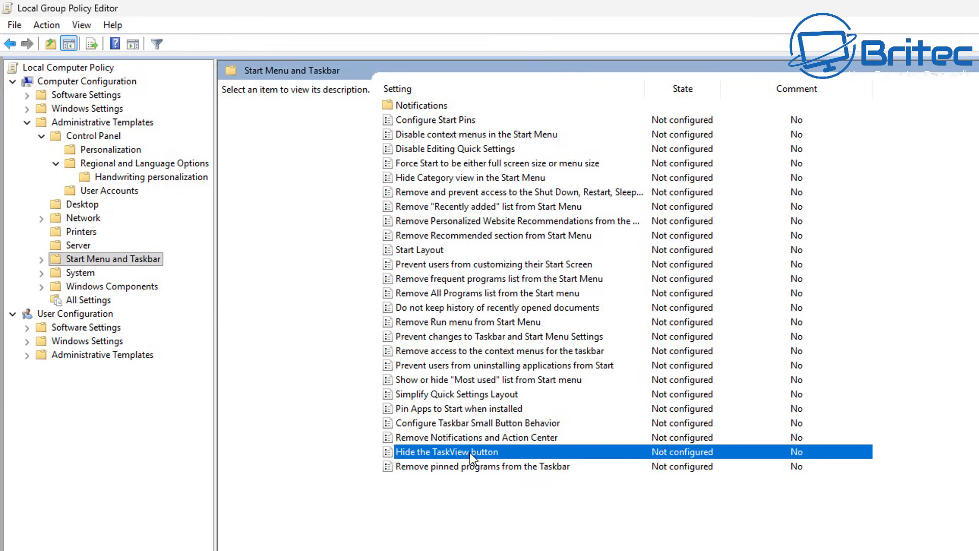
double_click(470, 453)
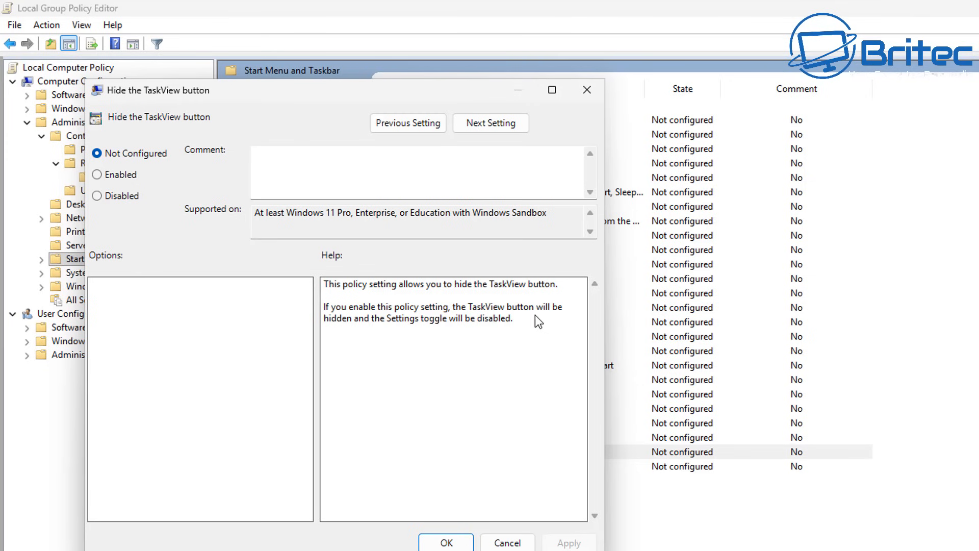
click(96, 174)
click(446, 542)
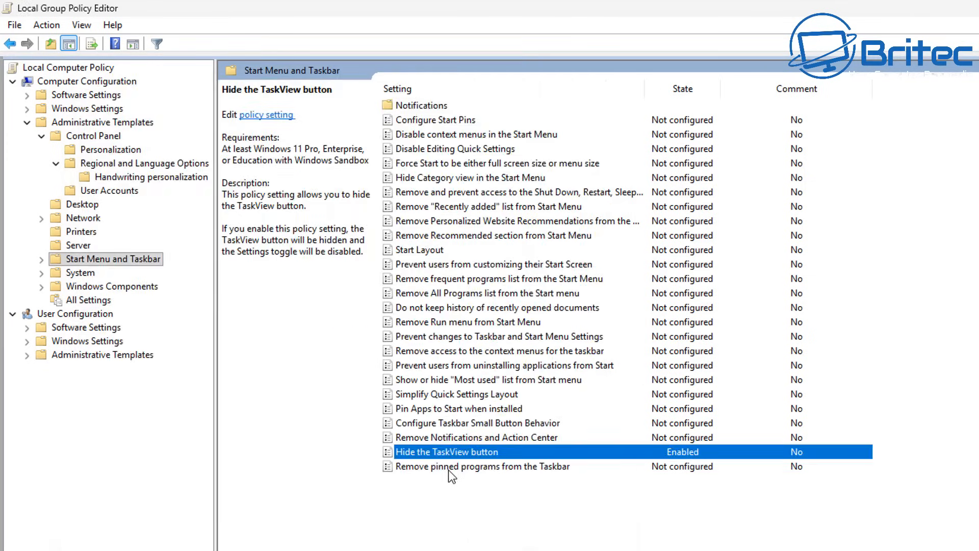
Review the Remove pinned programs from the Taskbar policy, and set Remove Notifications and Action Center to Enabled
double_click(512, 470)
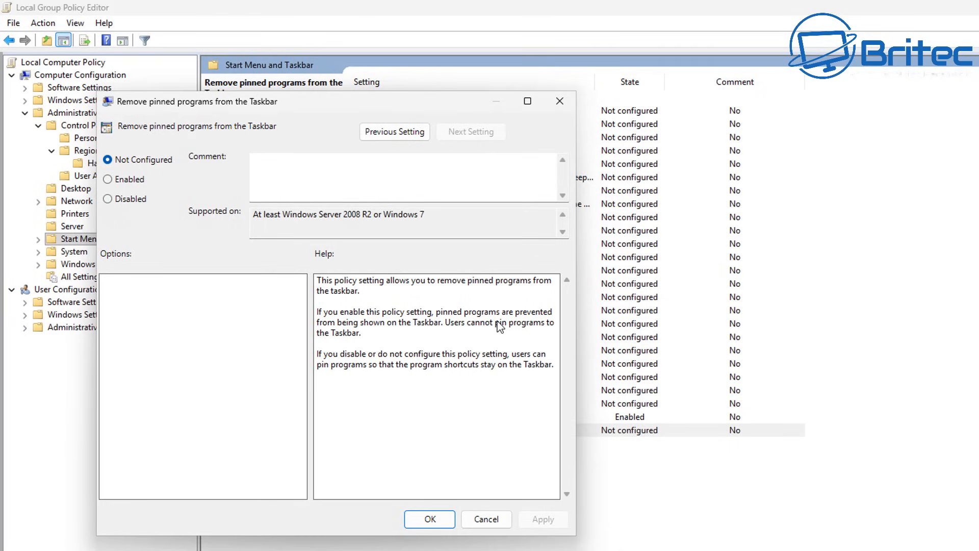
click(483, 521)
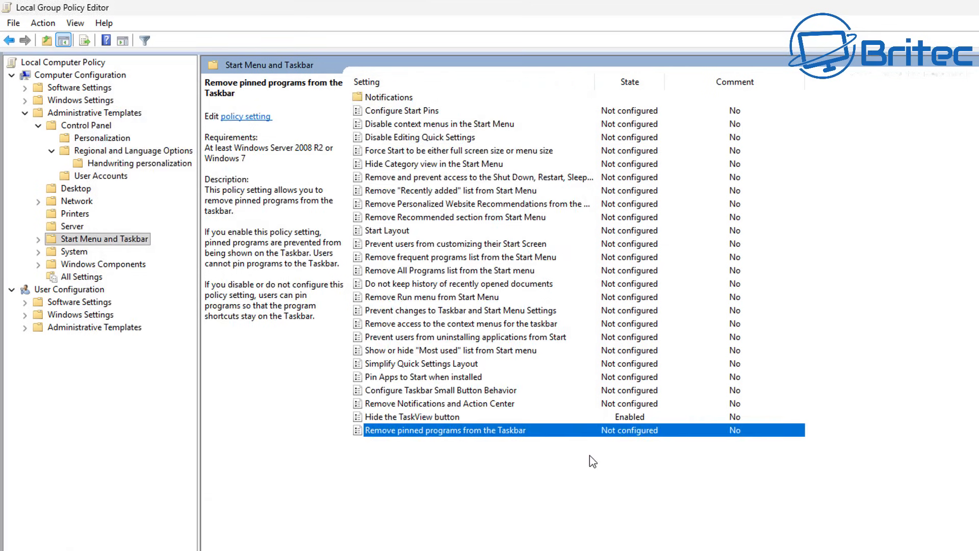
double_click(488, 405)
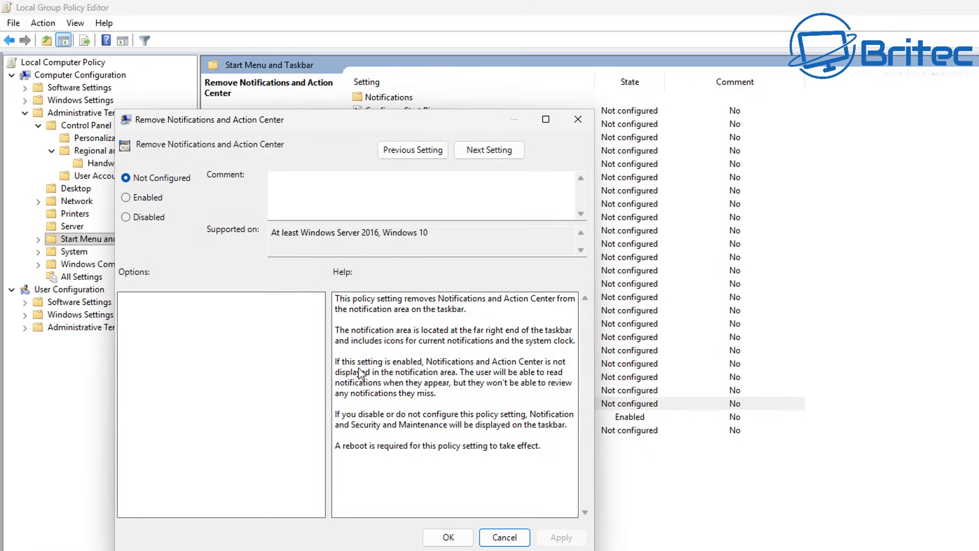
click(132, 200)
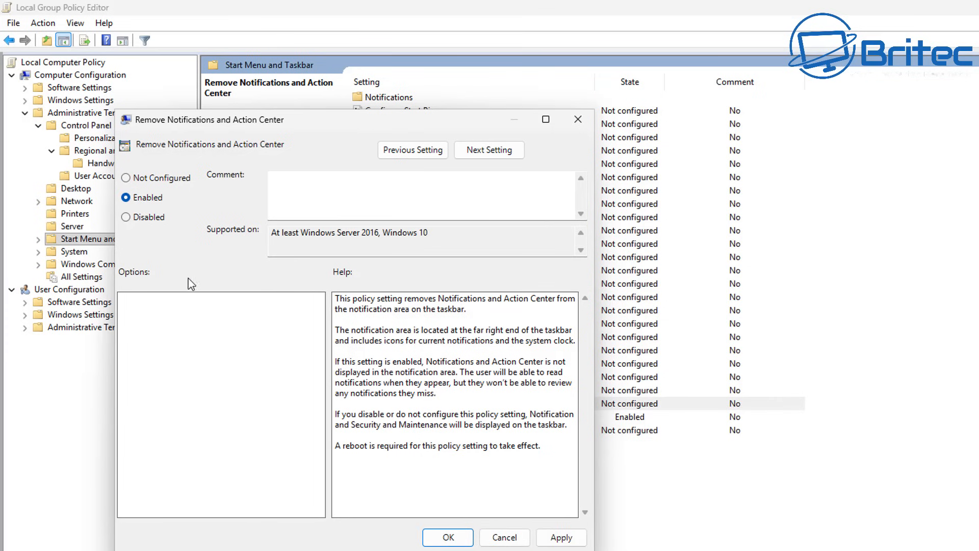
click(448, 536)
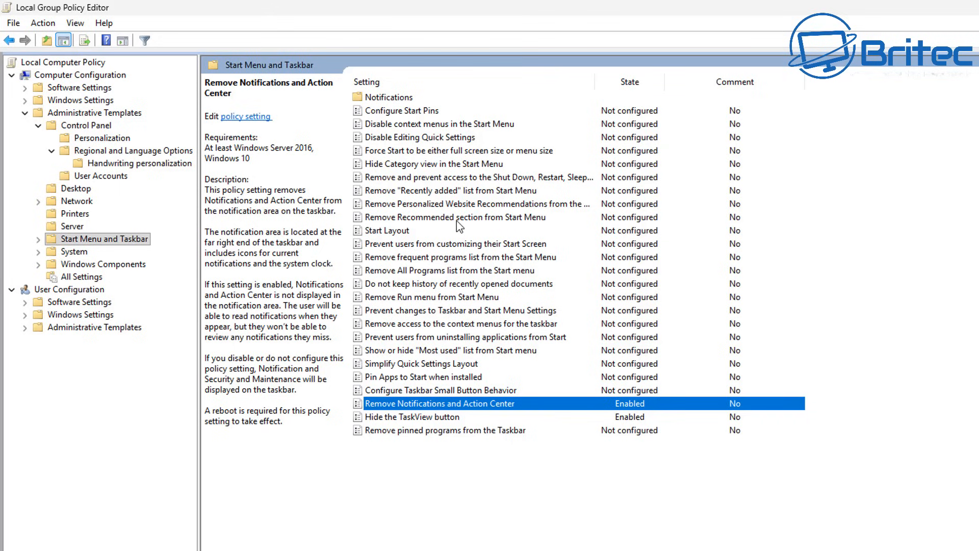
Set the Do not keep history of recently opened documents policy to Enabled
click(429, 289)
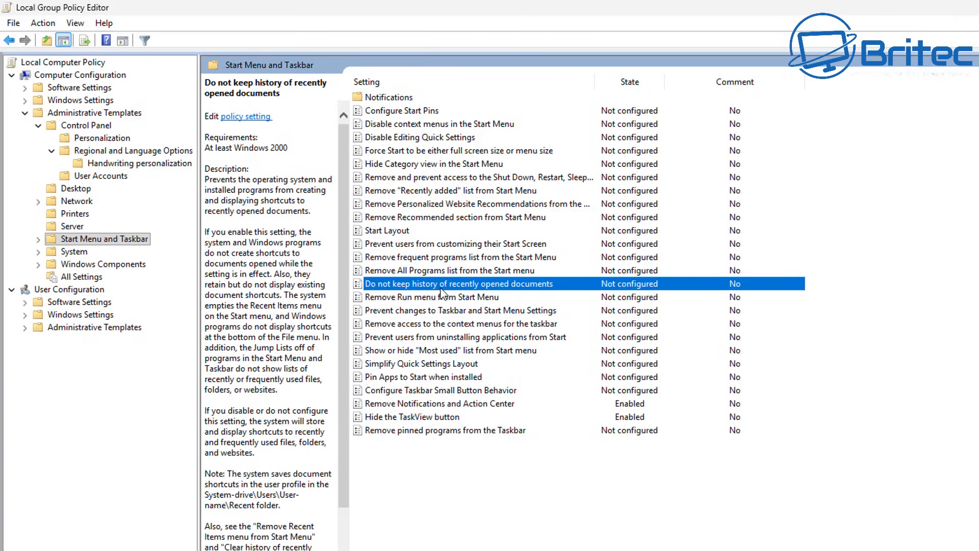
double_click(439, 287)
drag(334, 139, 271, 69)
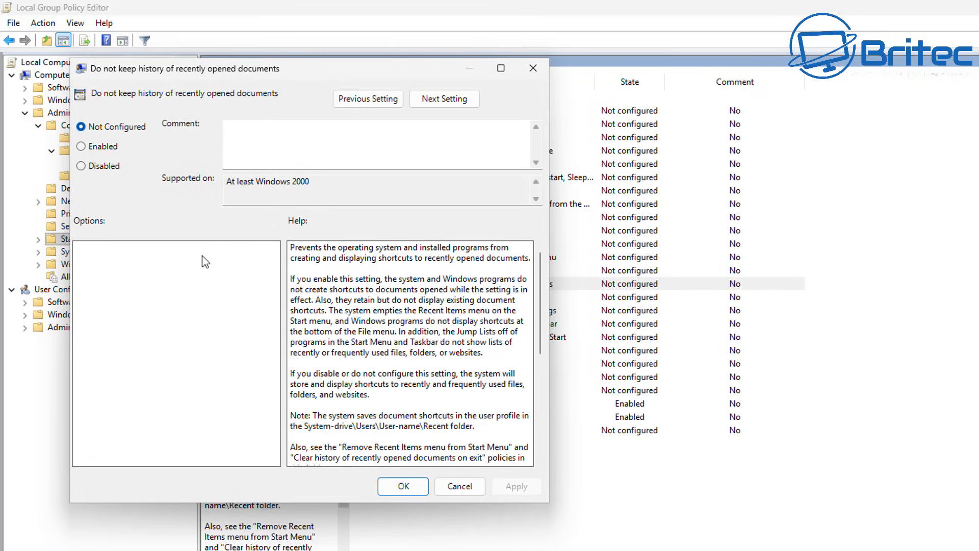
click(93, 147)
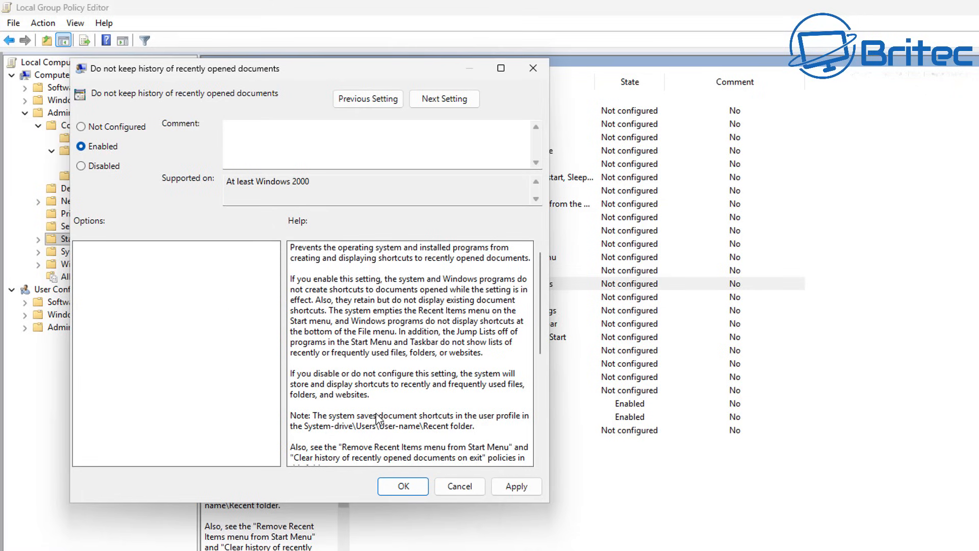
click(405, 487)
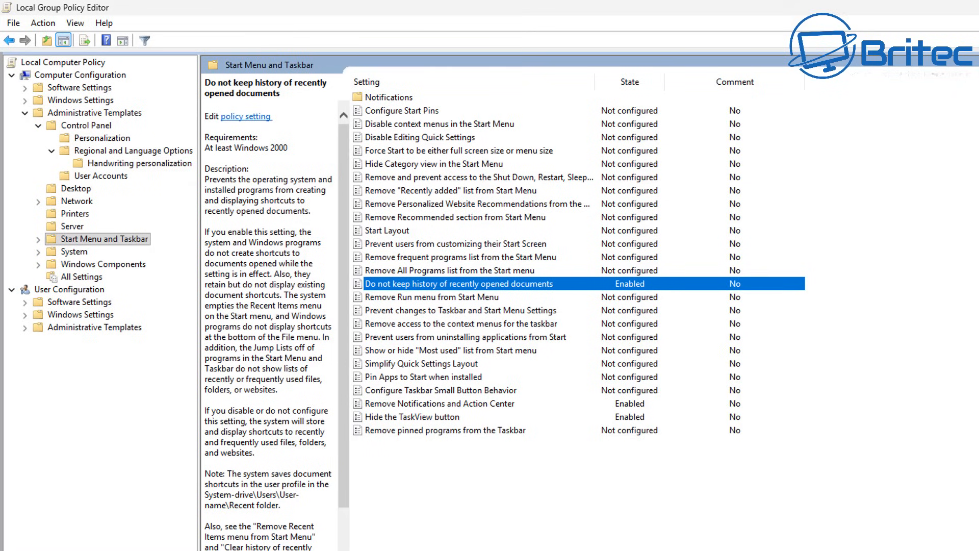
Check the Start menu's Recommended section and view the description of the Remove Personalized Website Recommendations policy
key(super)
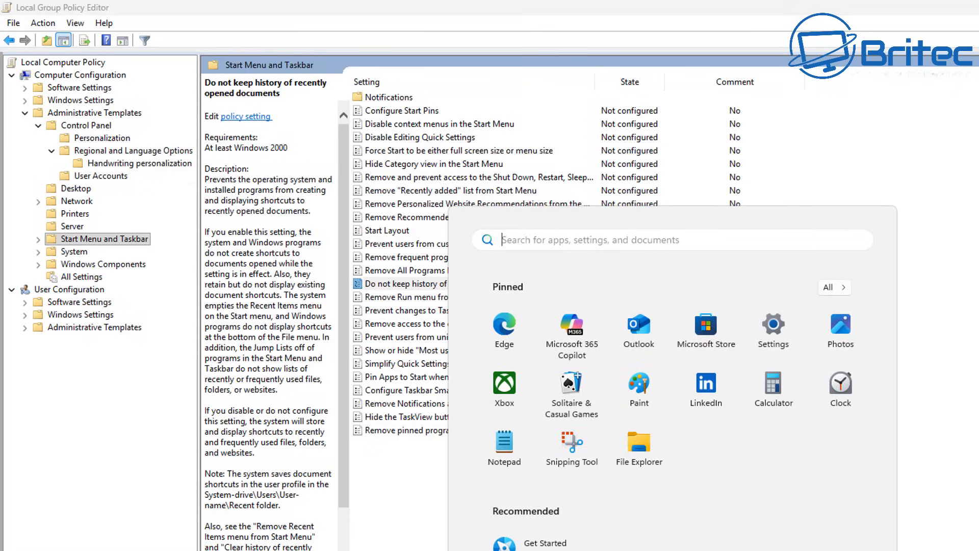
key(Escape)
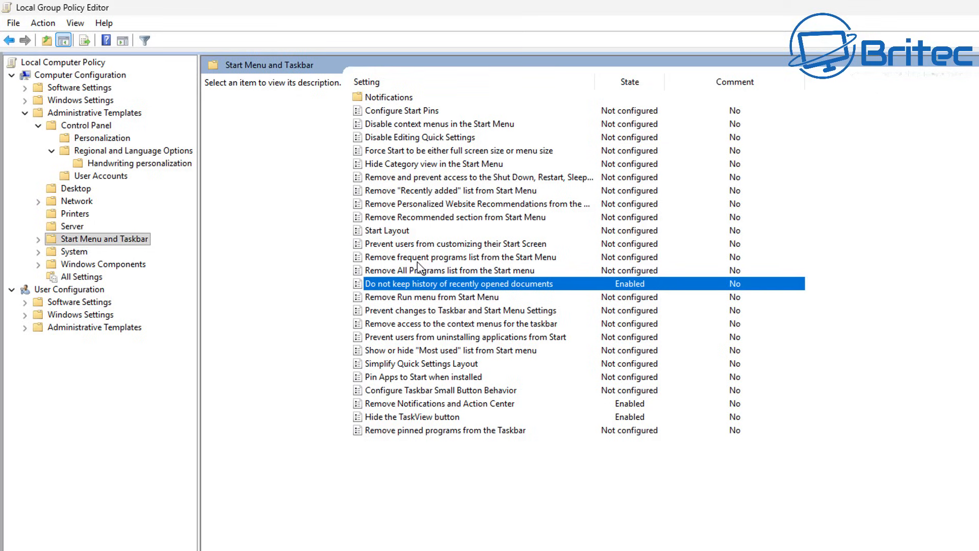
click(436, 205)
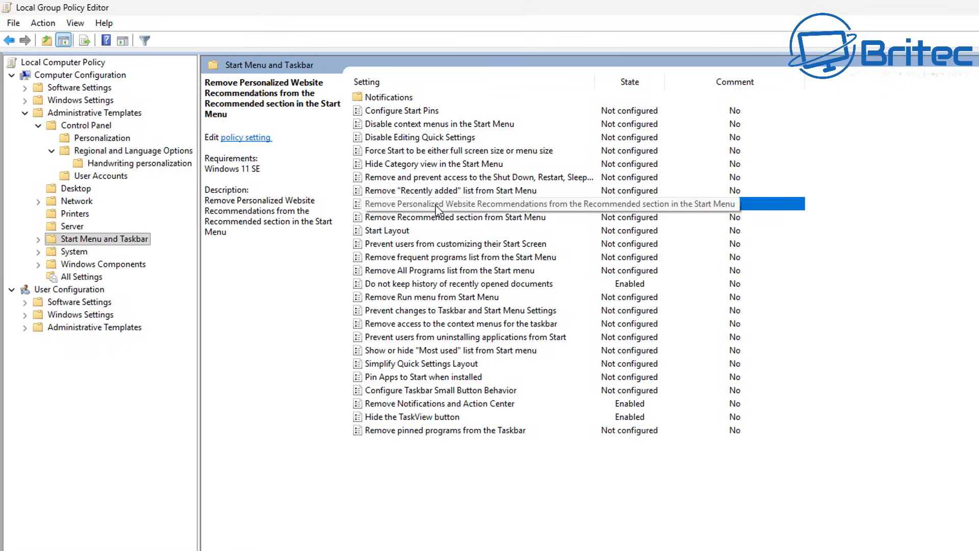
Set the Remove Personalized Website Recommendations from the Recommended section in the Start Menu policy to Enabled
double_click(436, 205)
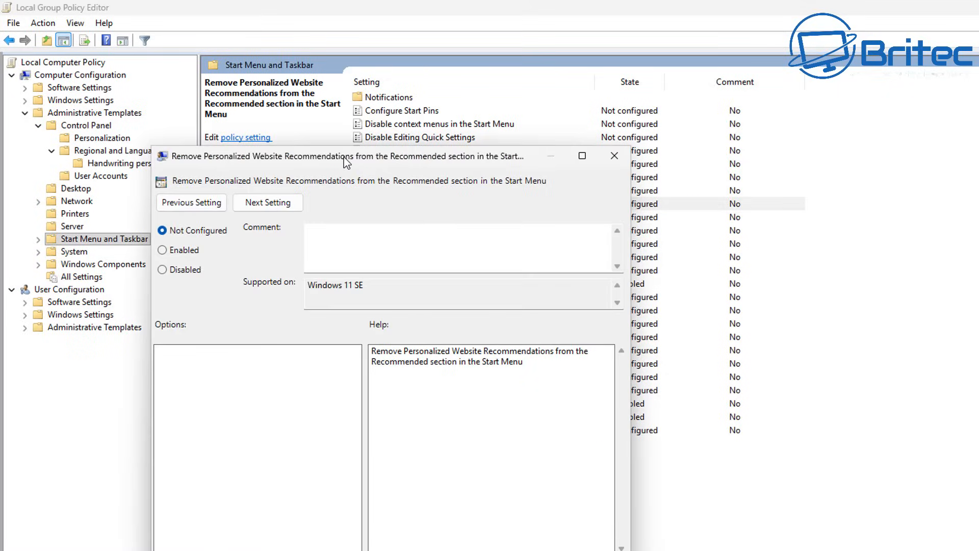
drag(346, 161, 252, 70)
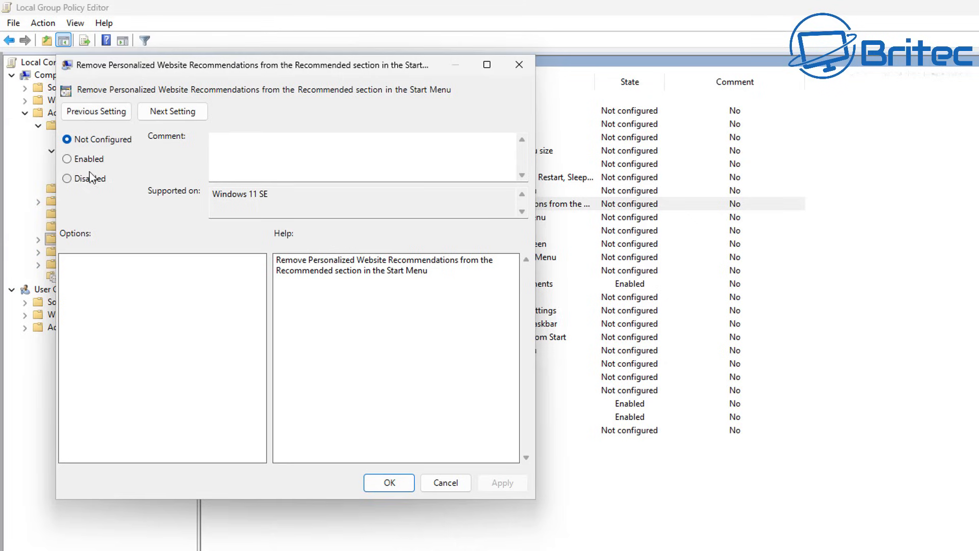
click(79, 160)
click(391, 482)
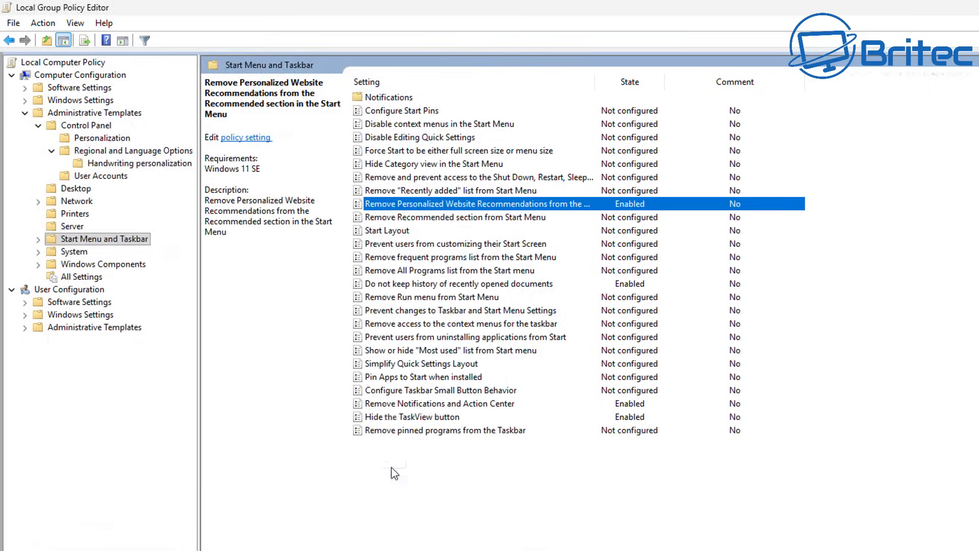
Set the Remove Recommended section from Start Menu policy to Enabled and check the Start menu's Recommended section
click(400, 219)
double_click(411, 220)
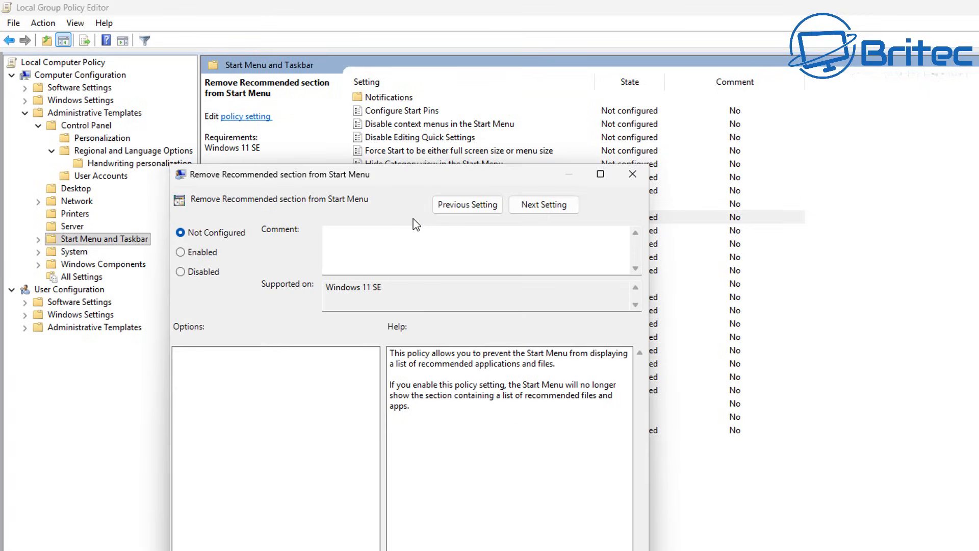
drag(355, 174, 274, 67)
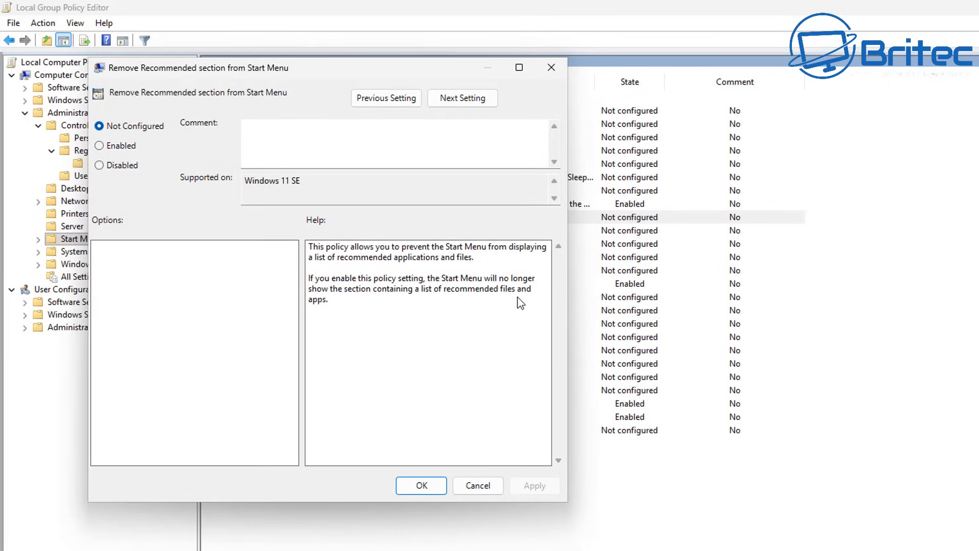
click(109, 149)
click(403, 485)
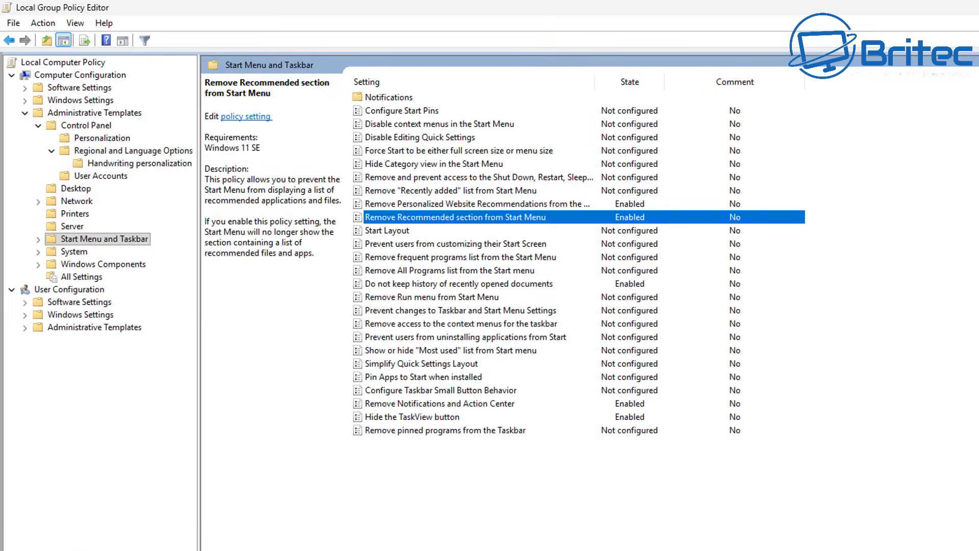
key(super)
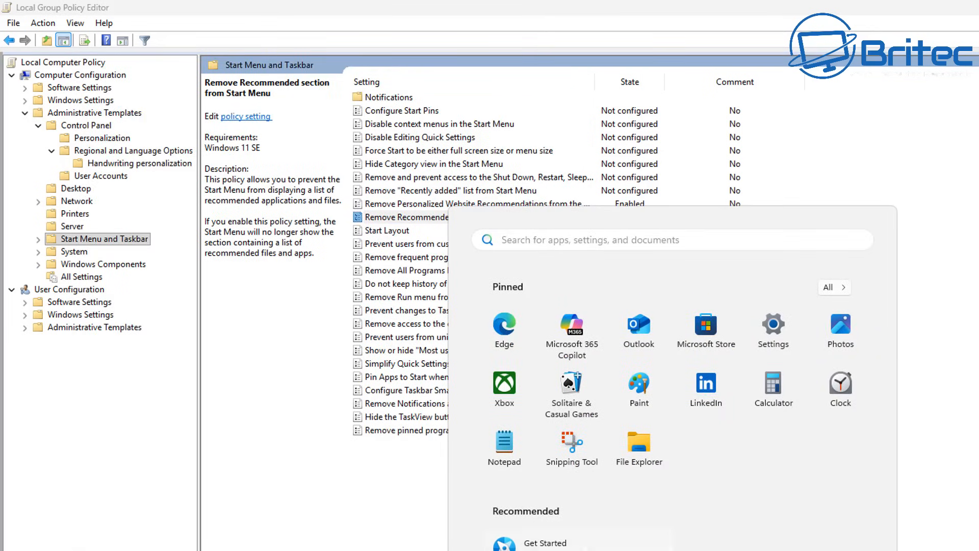
key(super)
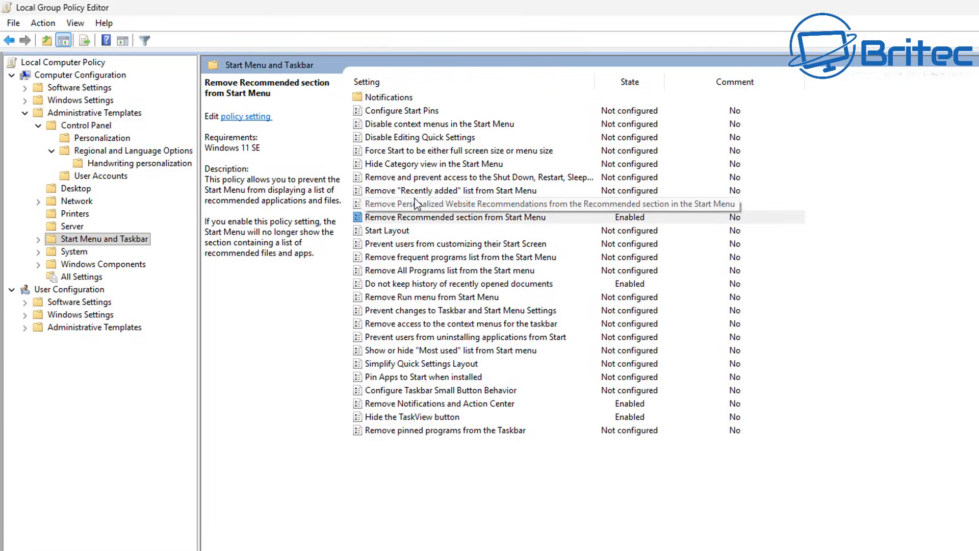
Set the Remove "Recently added" list from Start Menu policy to Enabled
click(494, 193)
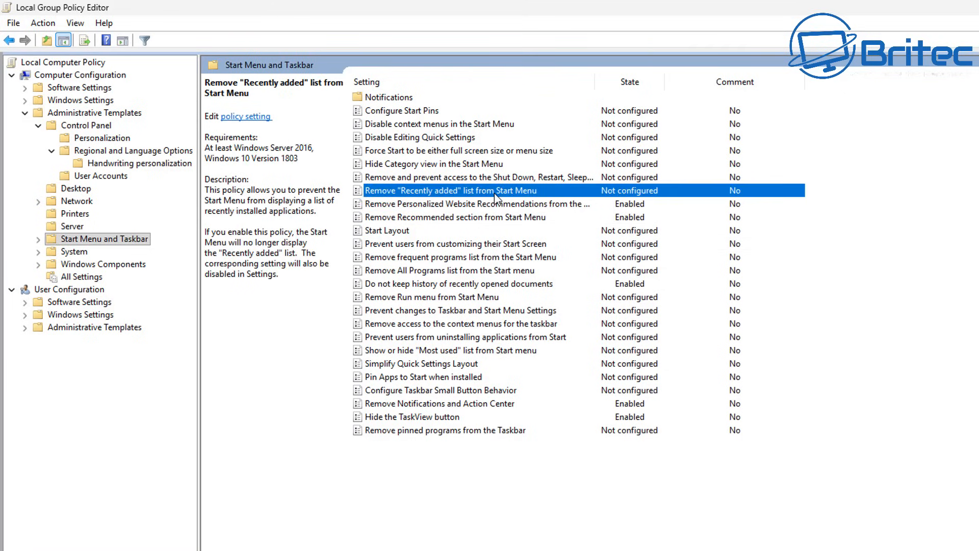
double_click(495, 194)
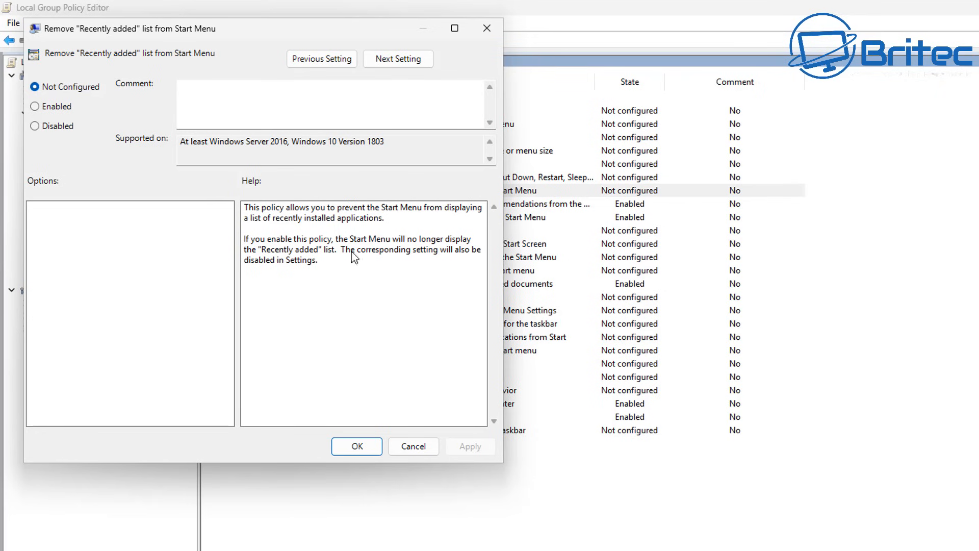
click(50, 108)
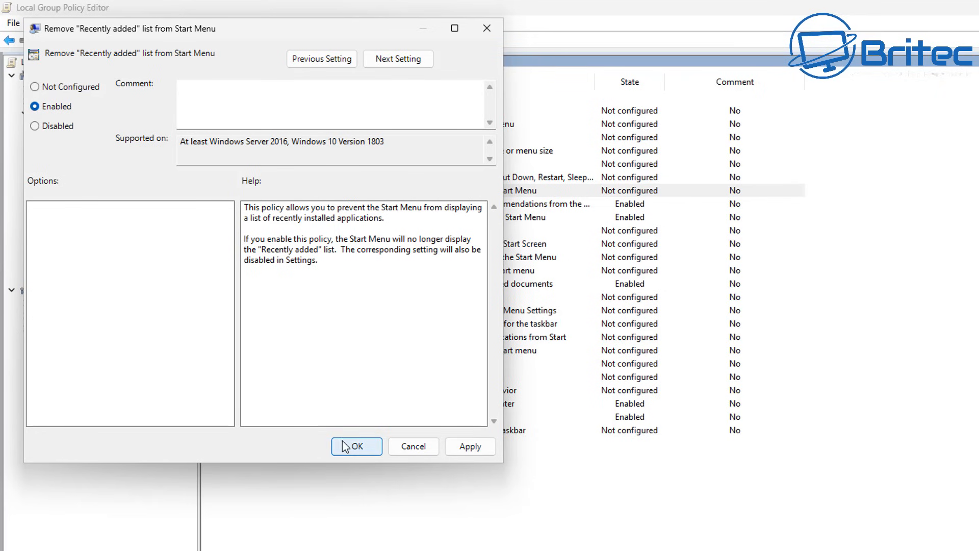
click(357, 446)
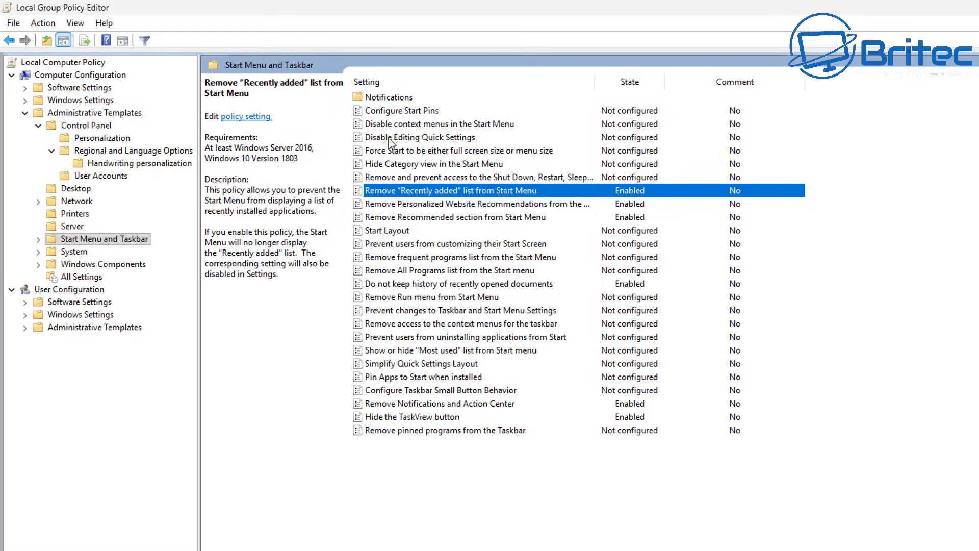
Set the Turn off toast notifications policy in the Notifications subfolder of Start Menu and Taskbar to Enabled
double_click(388, 98)
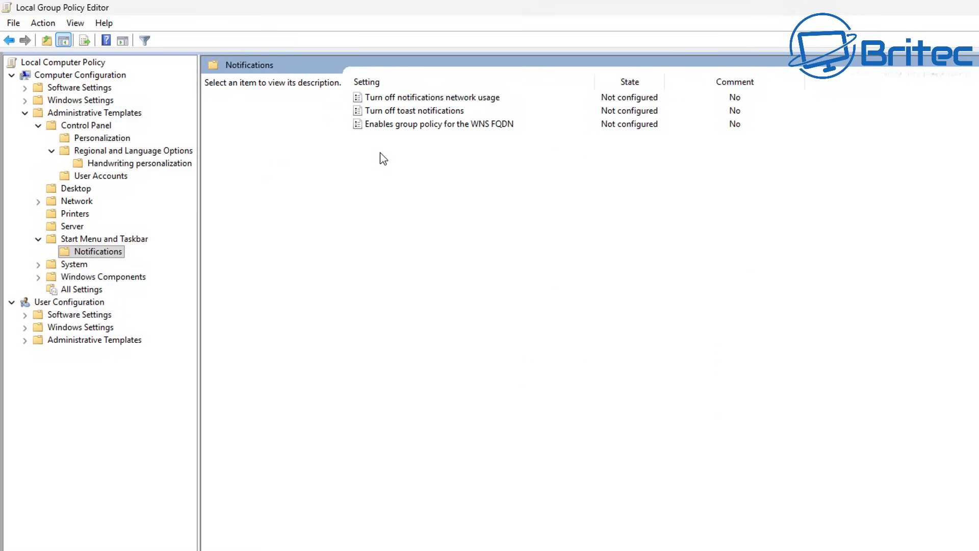
double_click(403, 112)
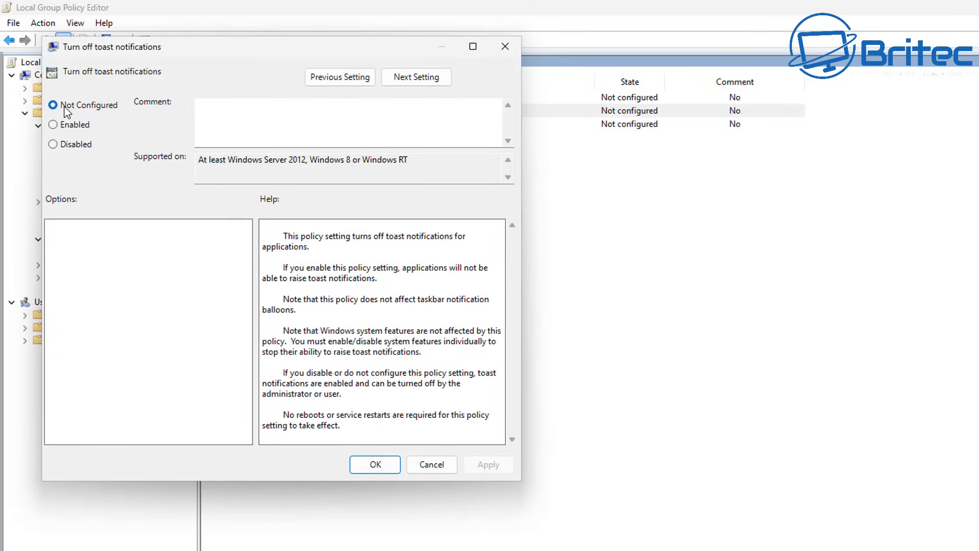
click(63, 126)
click(375, 465)
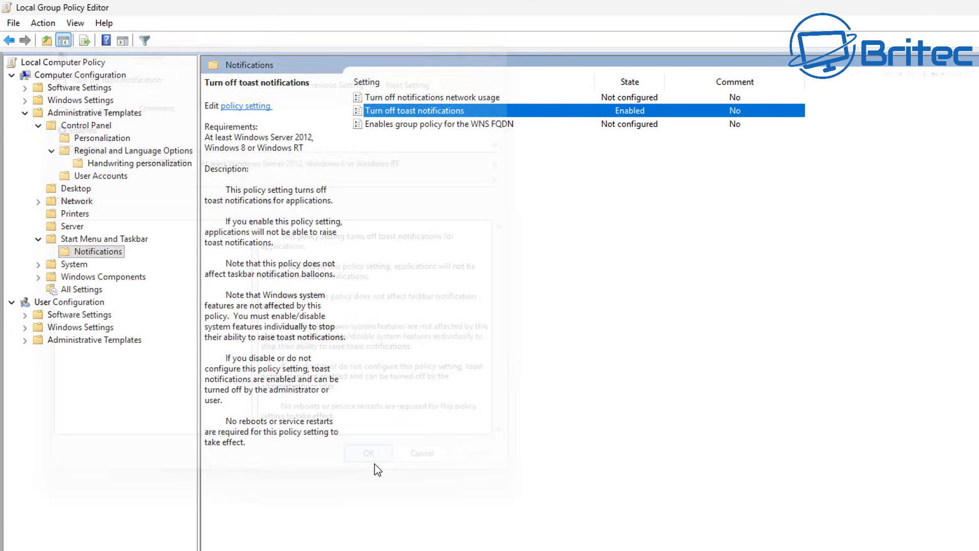
Set the Turn off notifications network usage policy in the Notifications folder to Enabled
double_click(417, 97)
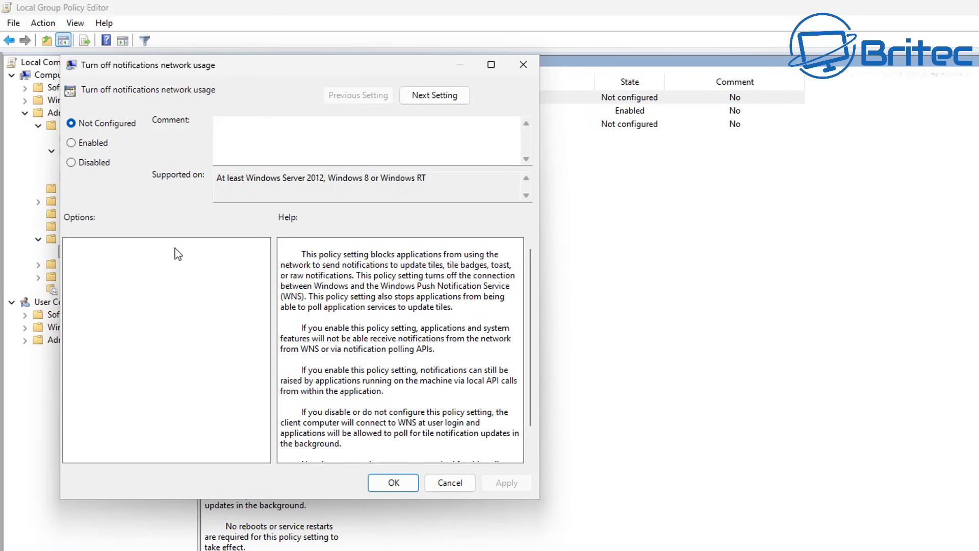
click(72, 143)
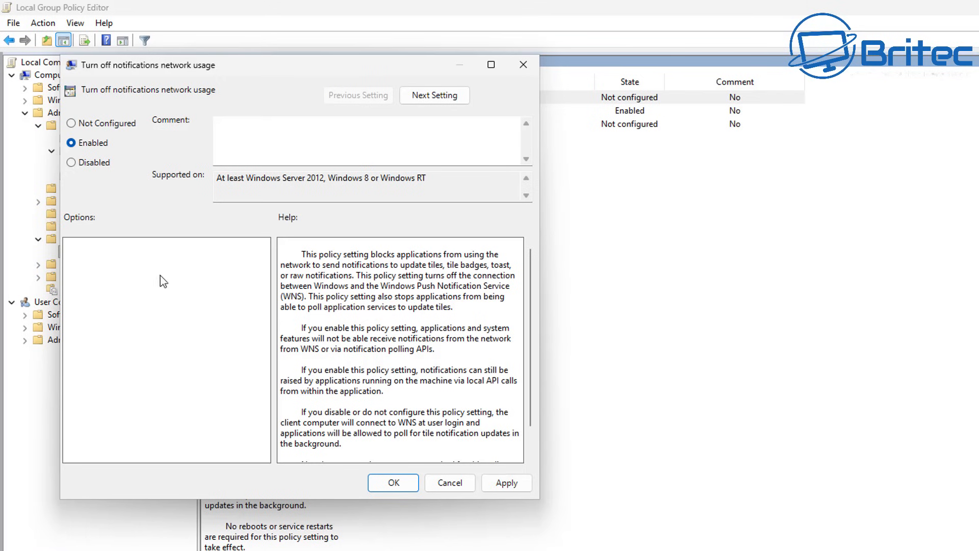
click(393, 482)
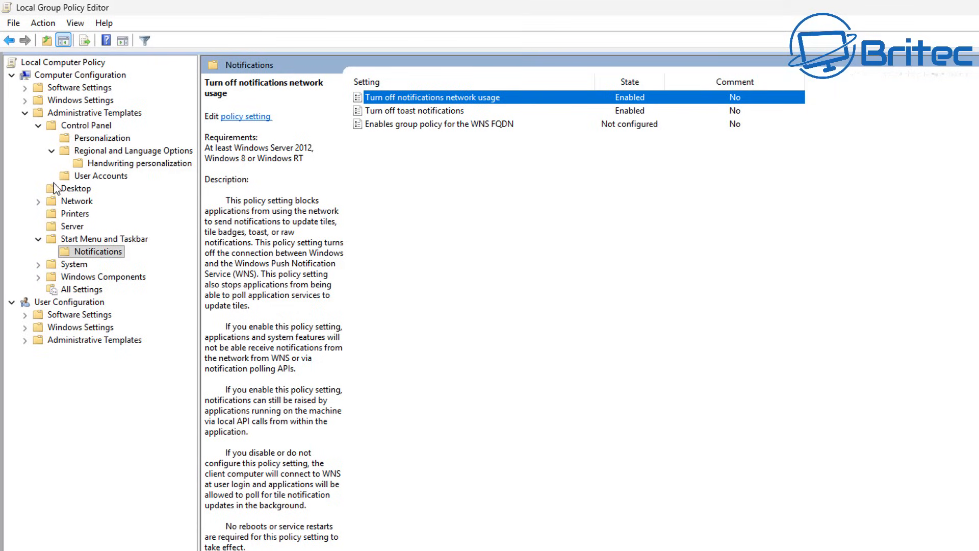
In the System folder's Device Installation policies, set Do not send a Windows error report when a generic driver is installed on a device to Enabled
click(71, 268)
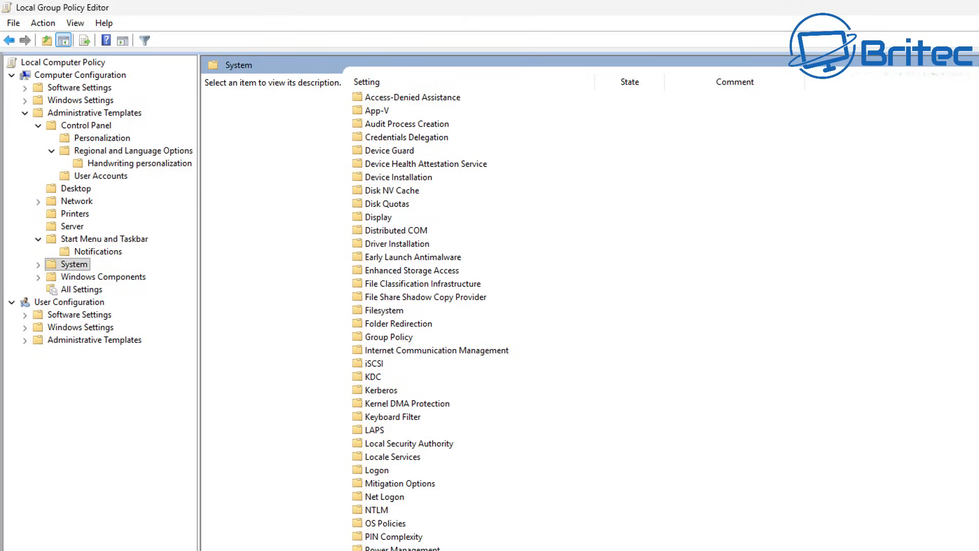
click(386, 178)
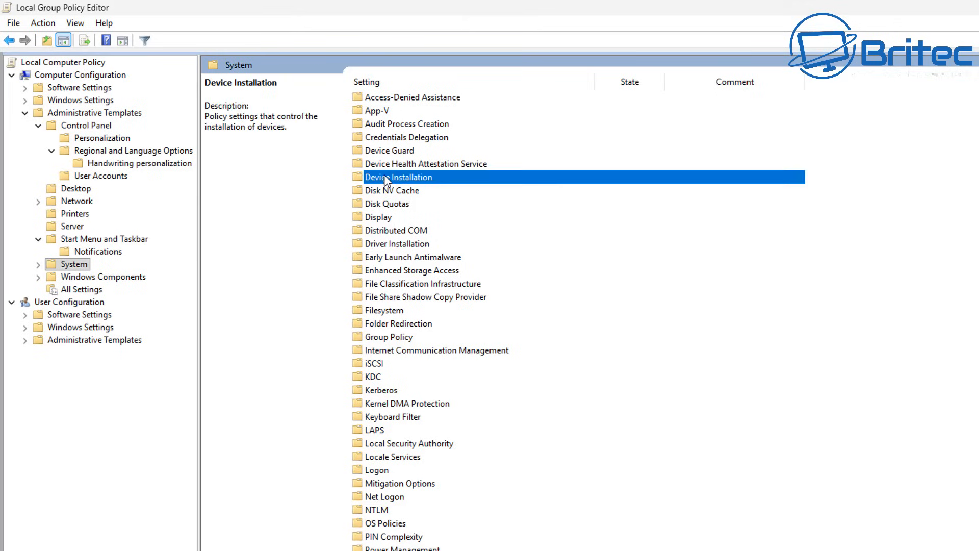
double_click(442, 179)
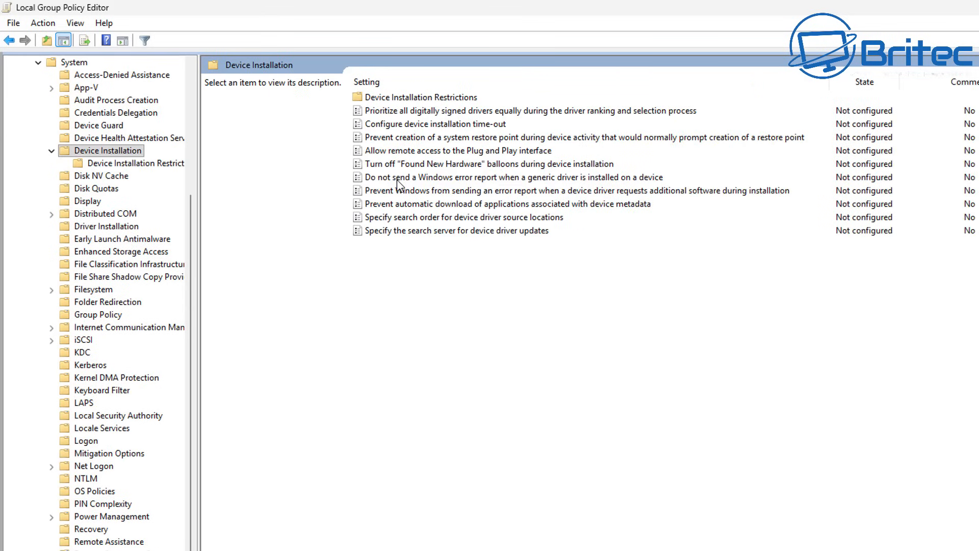
click(403, 178)
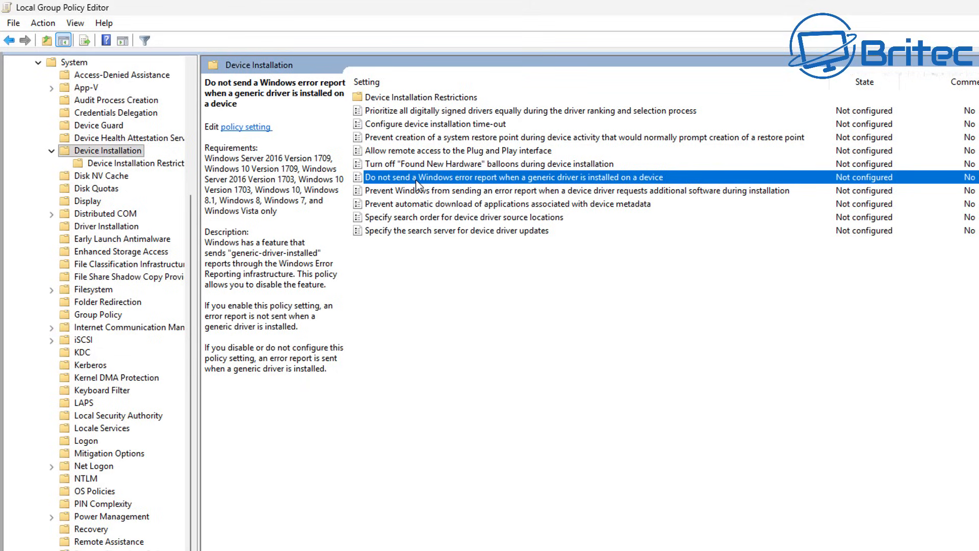
double_click(417, 184)
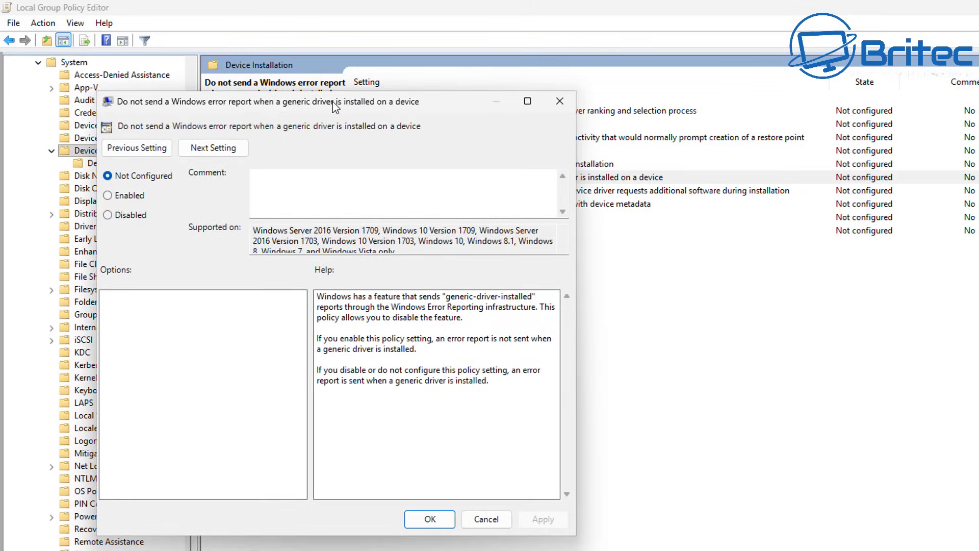
drag(334, 105, 302, 57)
click(77, 151)
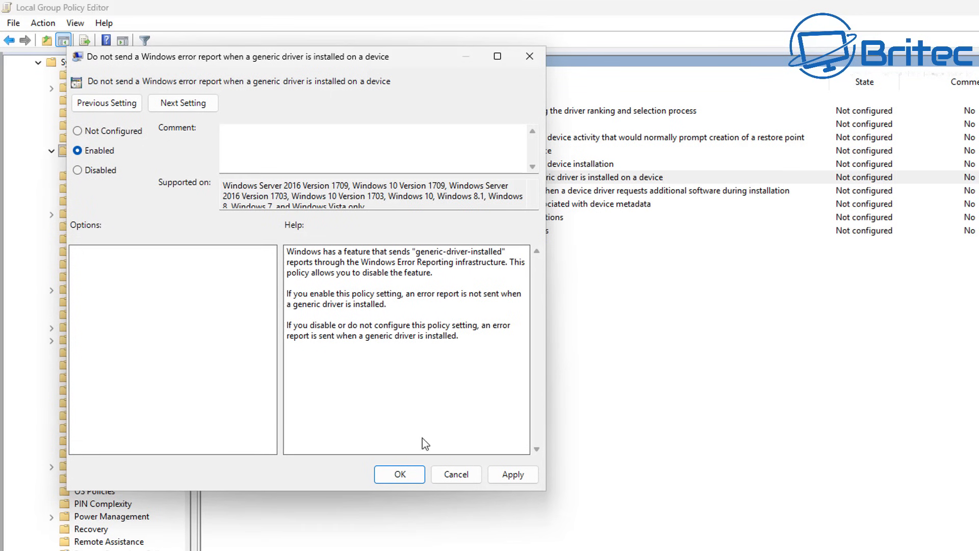
click(400, 474)
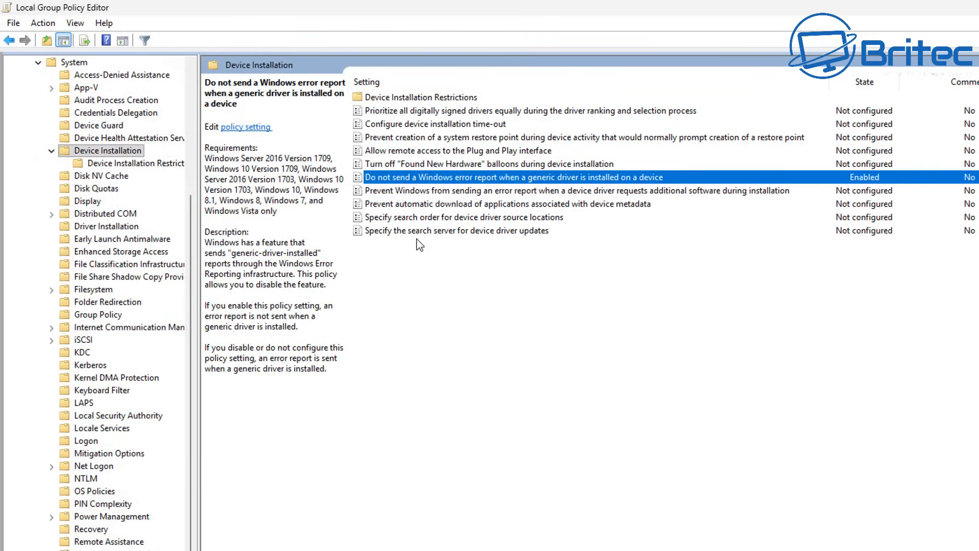
Set Prevent Windows from sending an error report when a device driver requests additional software during installation to Enabled
click(444, 192)
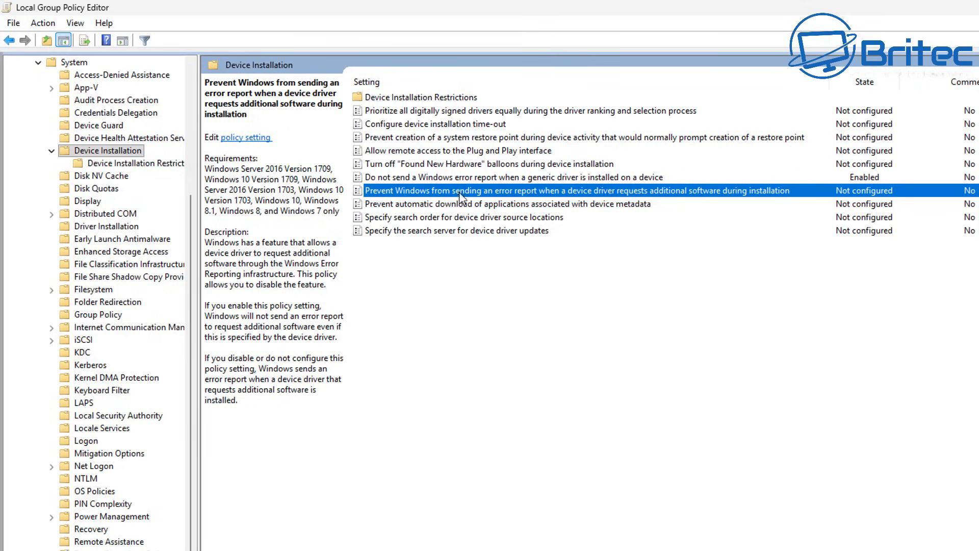
double_click(464, 195)
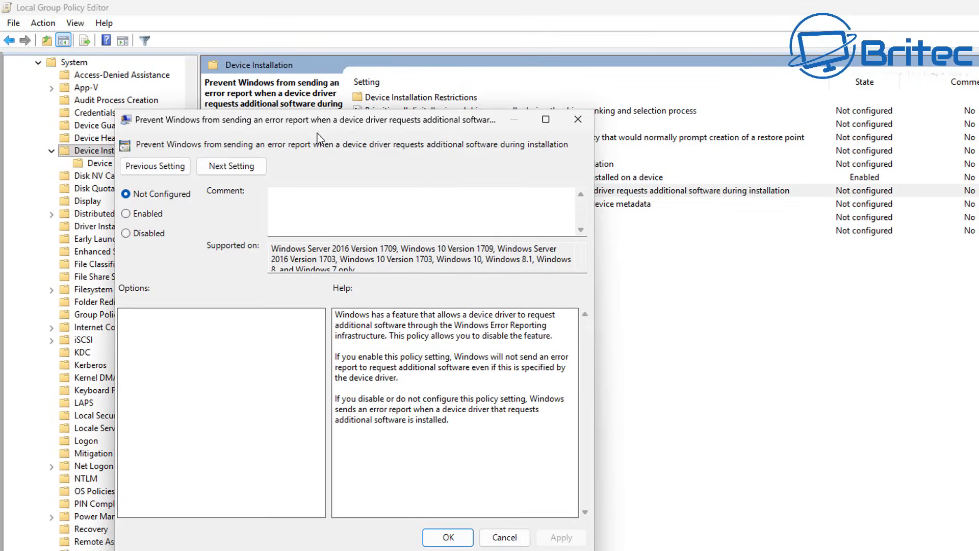
drag(318, 124, 268, 66)
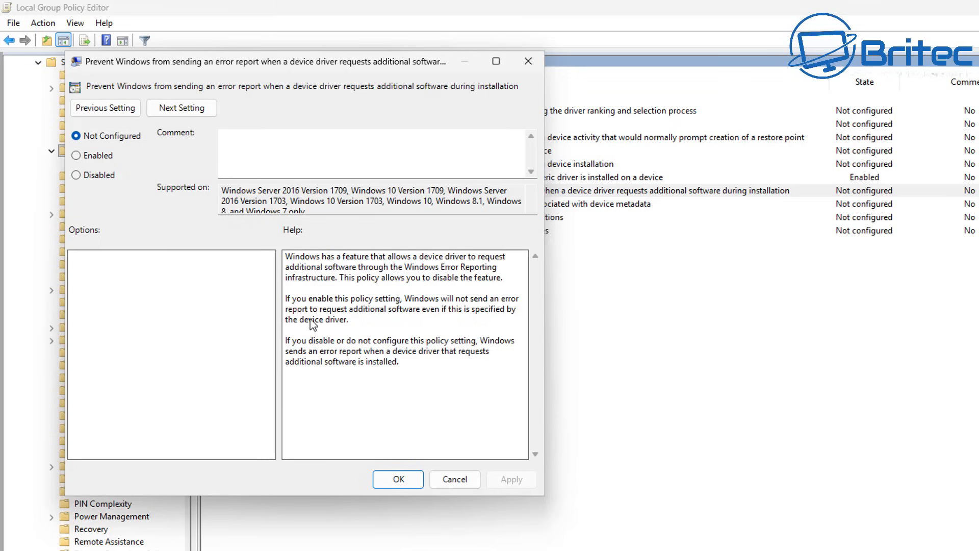
click(81, 156)
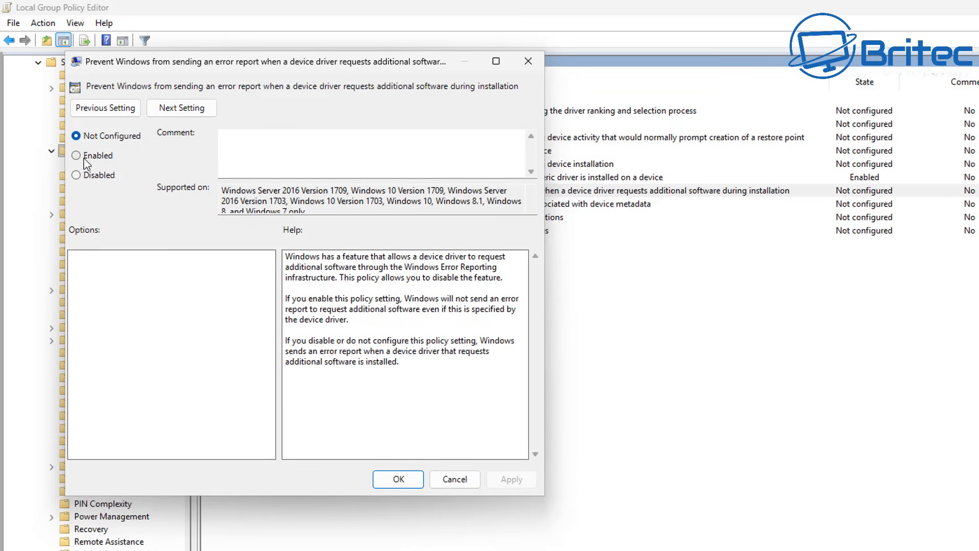
click(396, 480)
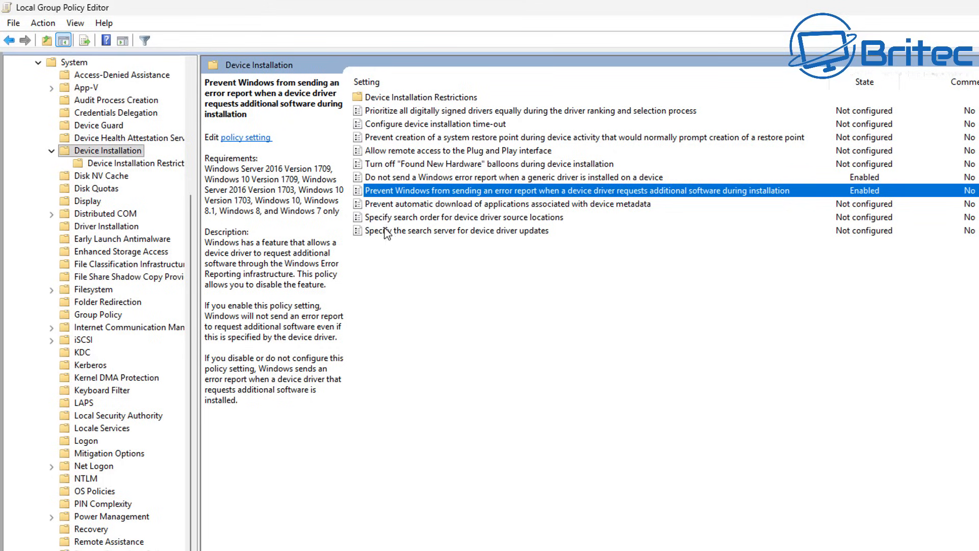
Collapse the Device Installation folder and open Internet Communication settings under Internet Communication Management, widening the folder tree to show full names
click(51, 151)
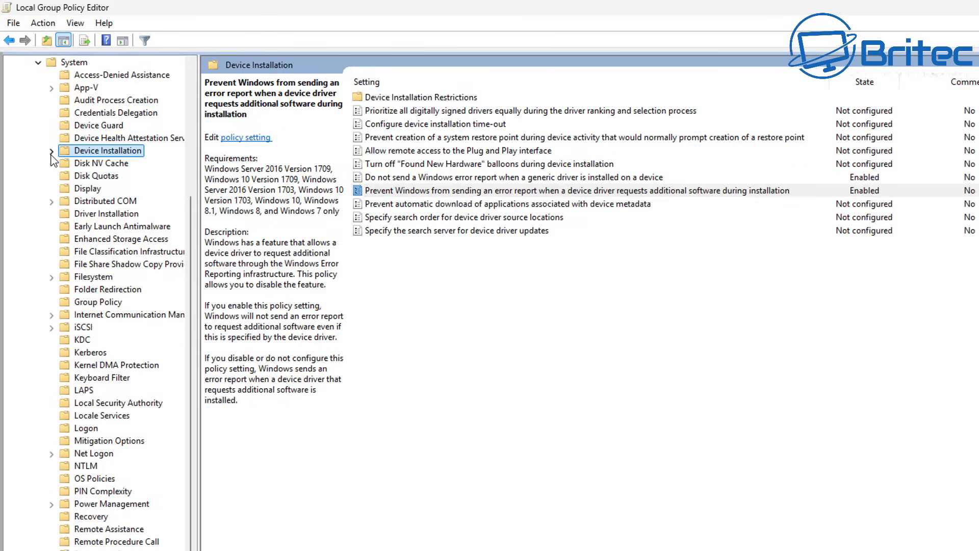
click(109, 316)
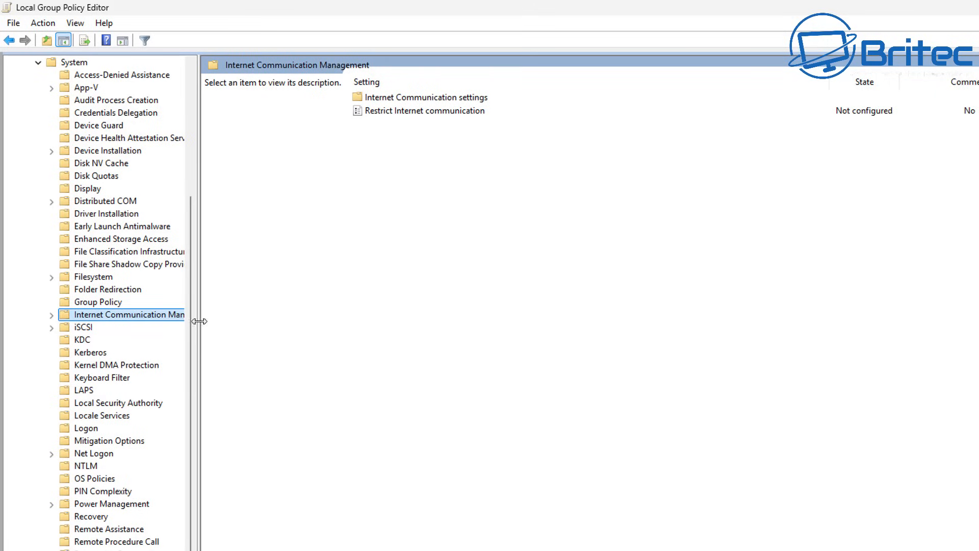
drag(198, 321, 253, 322)
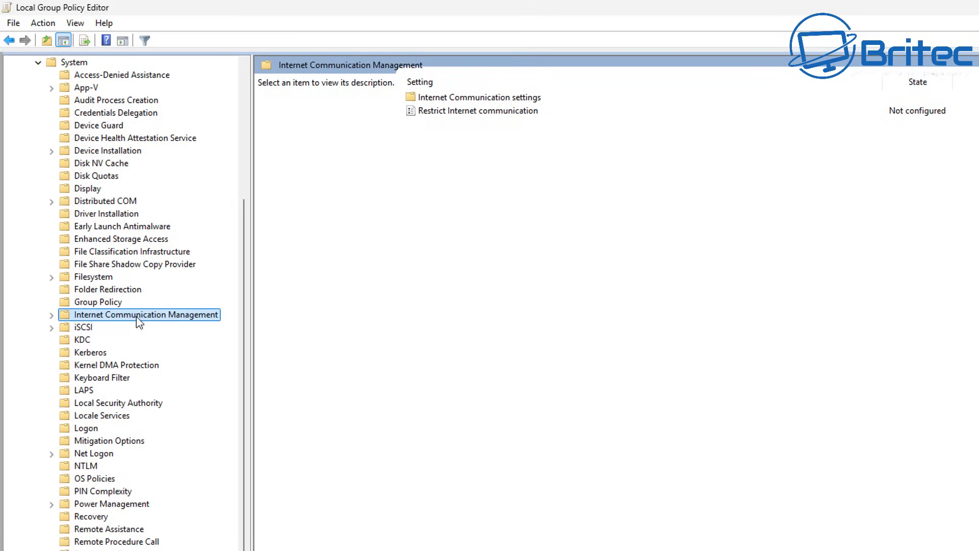
click(441, 102)
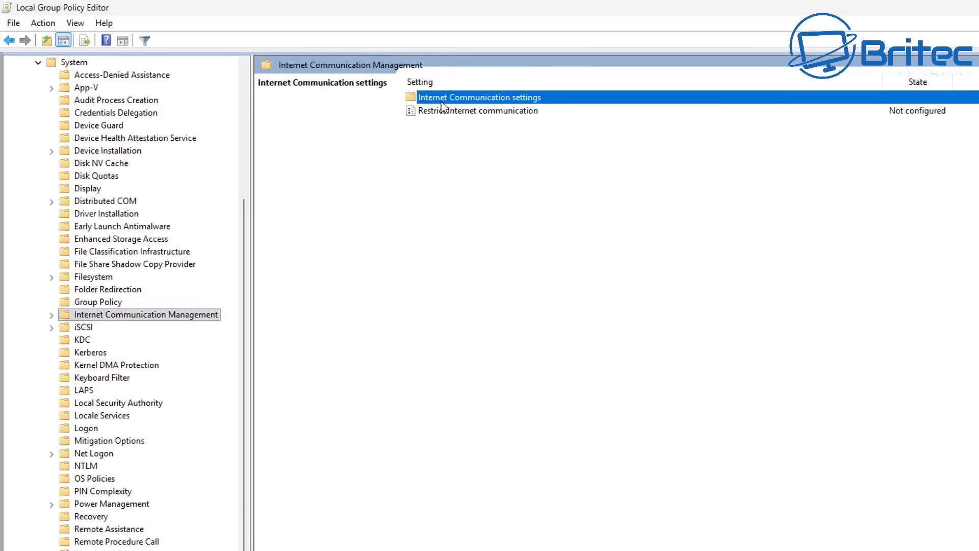
double_click(442, 102)
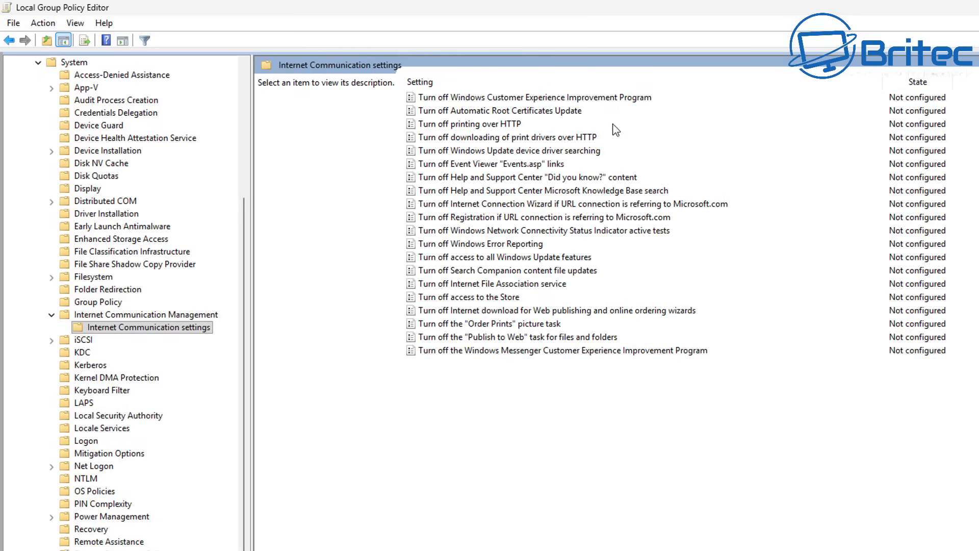
In Internet Communication settings, set the Turn off Windows Customer Experience Improvement Program policy to Enabled
click(596, 99)
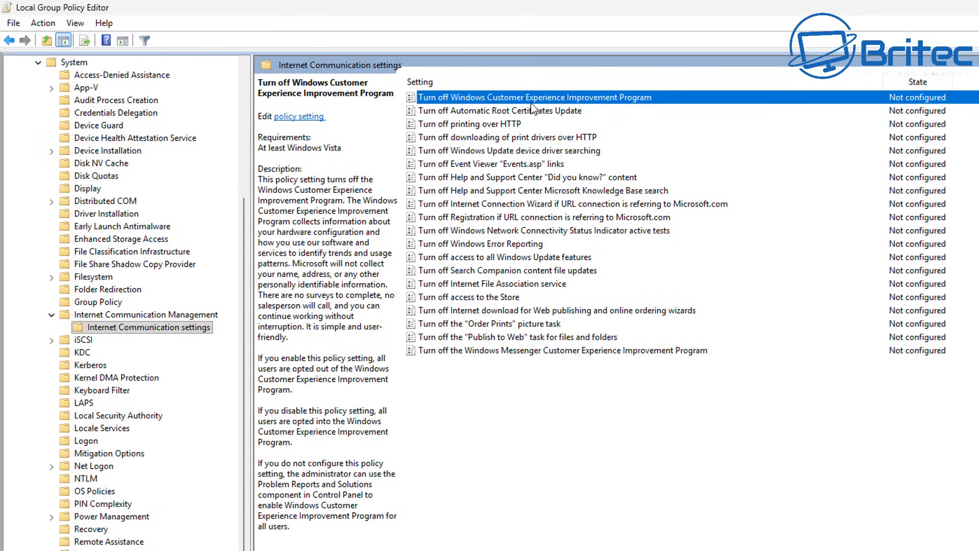
double_click(583, 102)
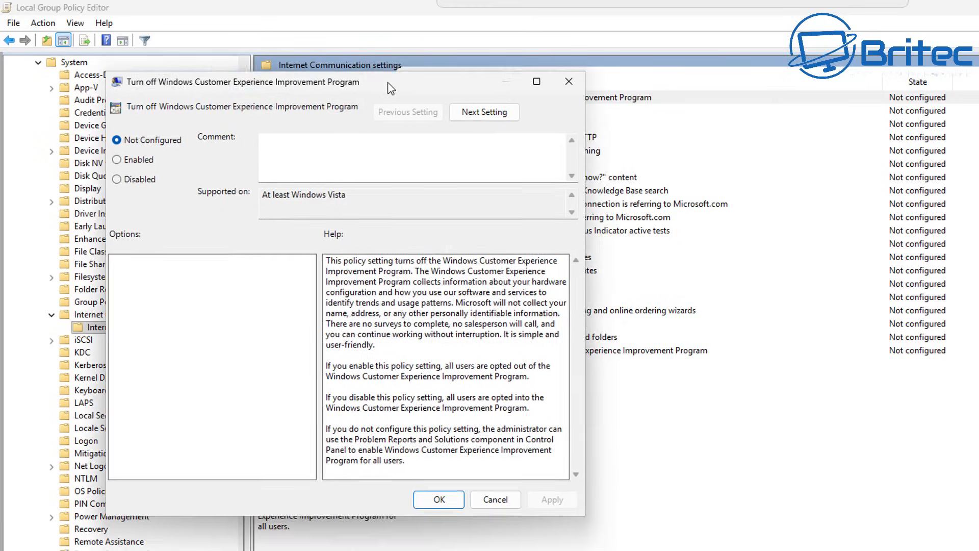
drag(390, 88, 375, 68)
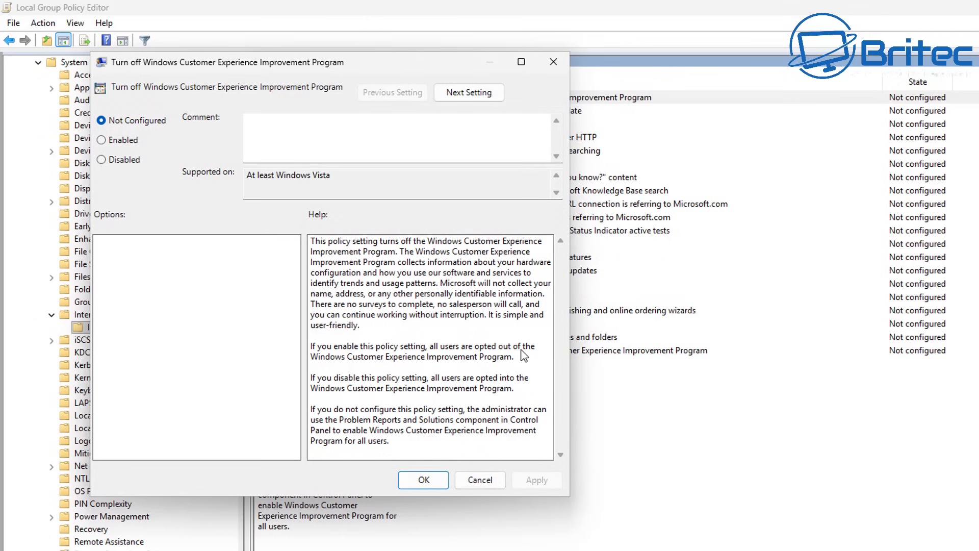
click(114, 140)
click(535, 480)
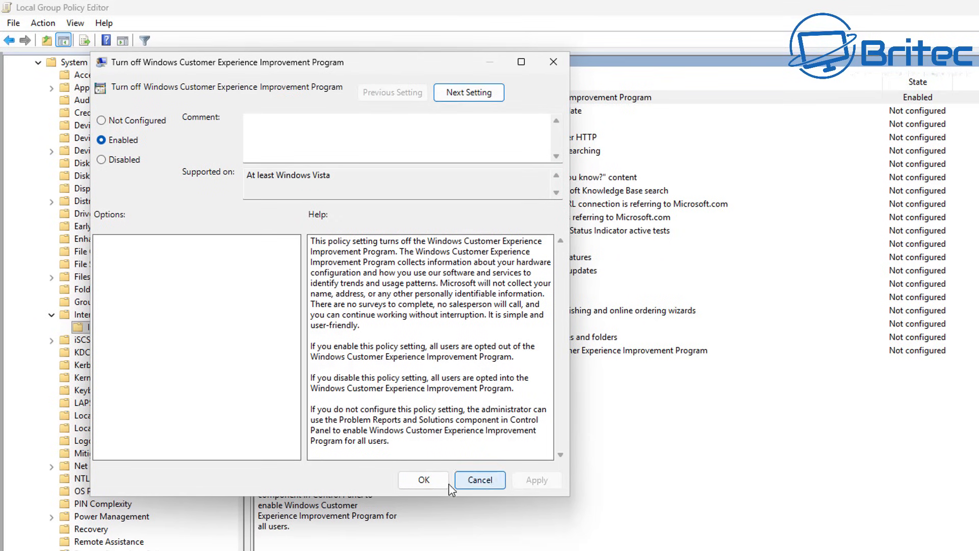
click(418, 484)
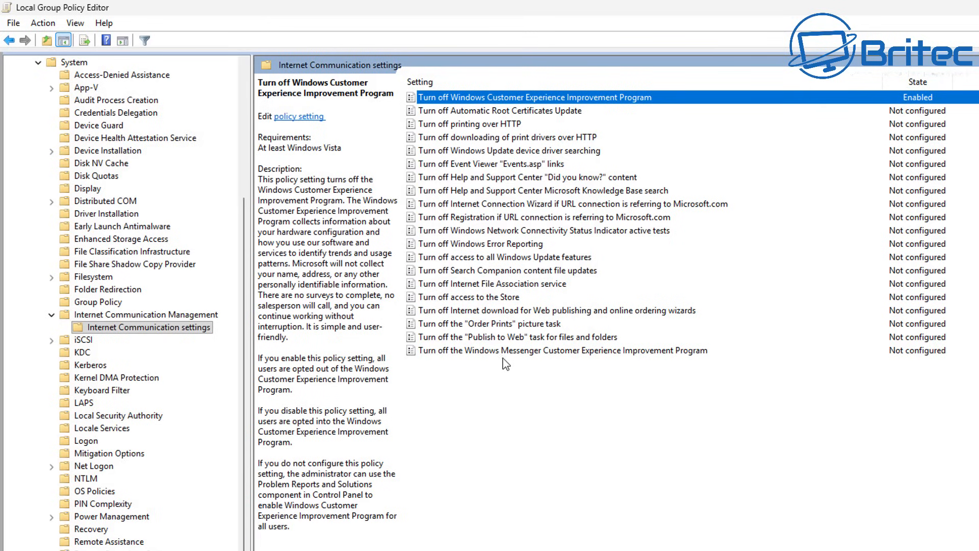
Set the Turn off printing over HTTP policy to Enabled
double_click(474, 124)
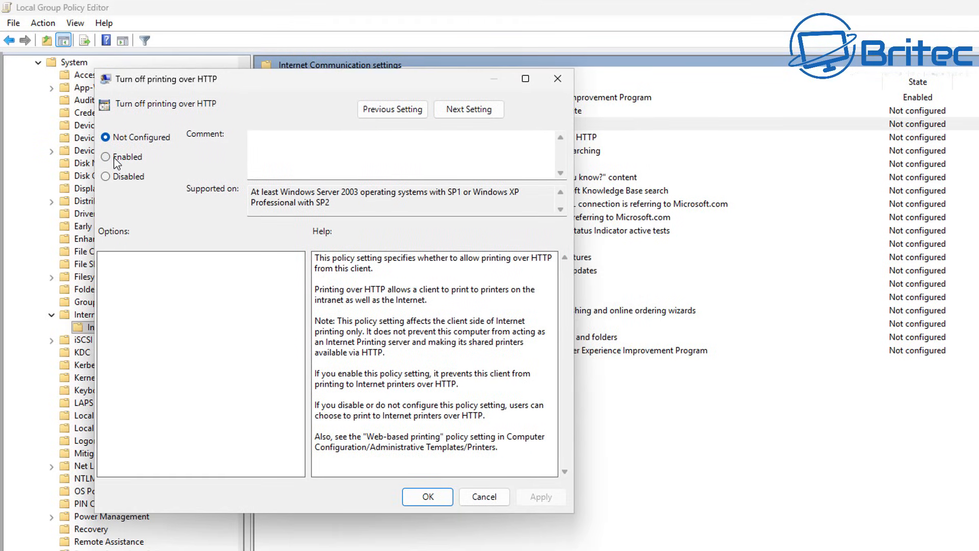
click(114, 157)
click(435, 497)
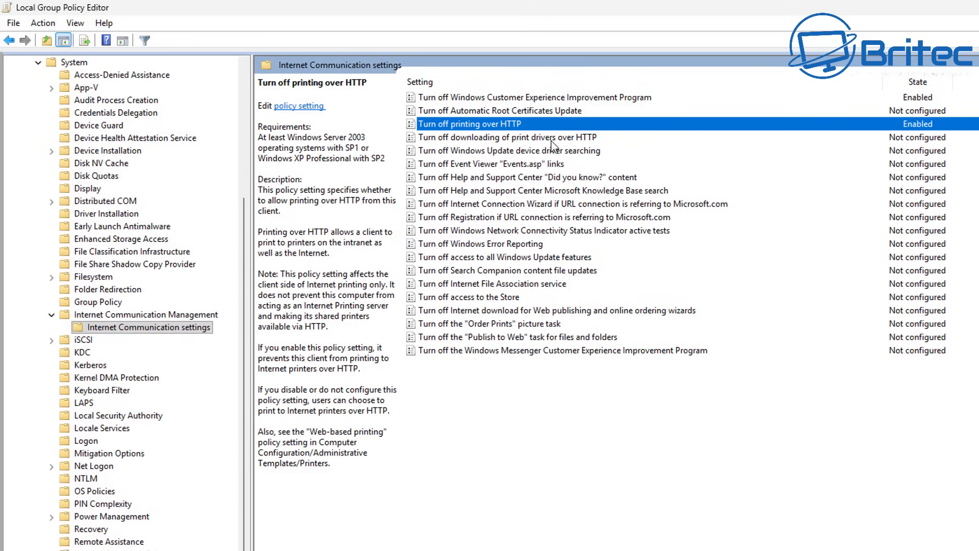
Set the Turn off downloading of print drivers over HTTP policy to Enabled
click(497, 140)
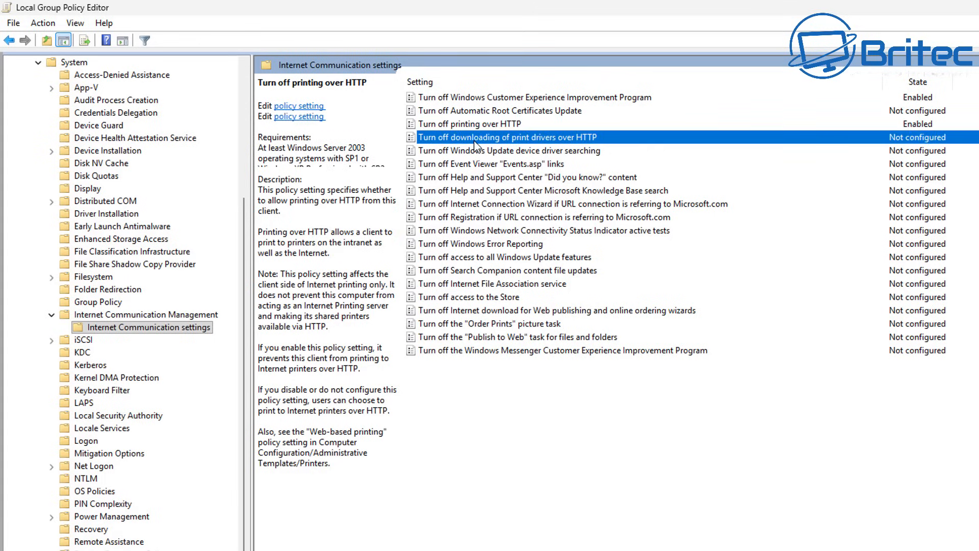
double_click(529, 140)
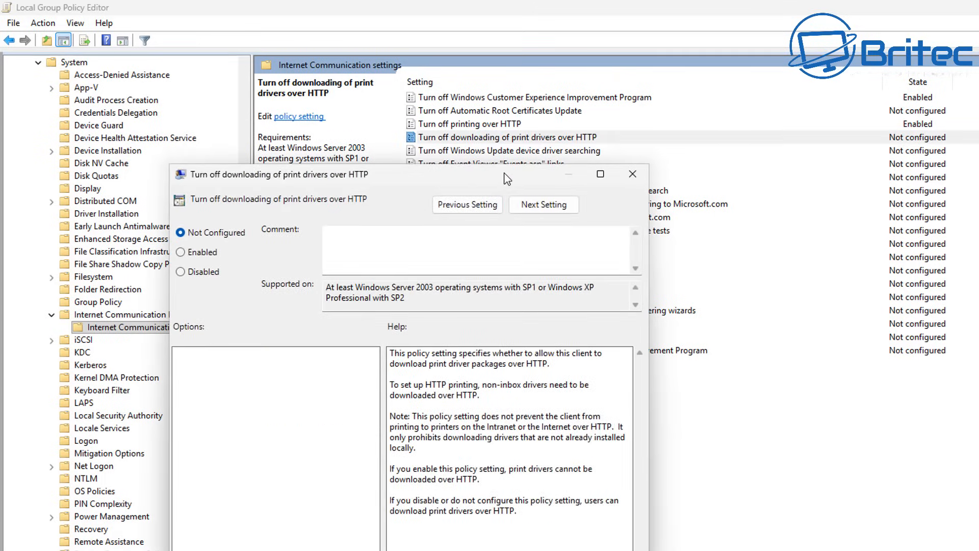
drag(507, 178, 430, 69)
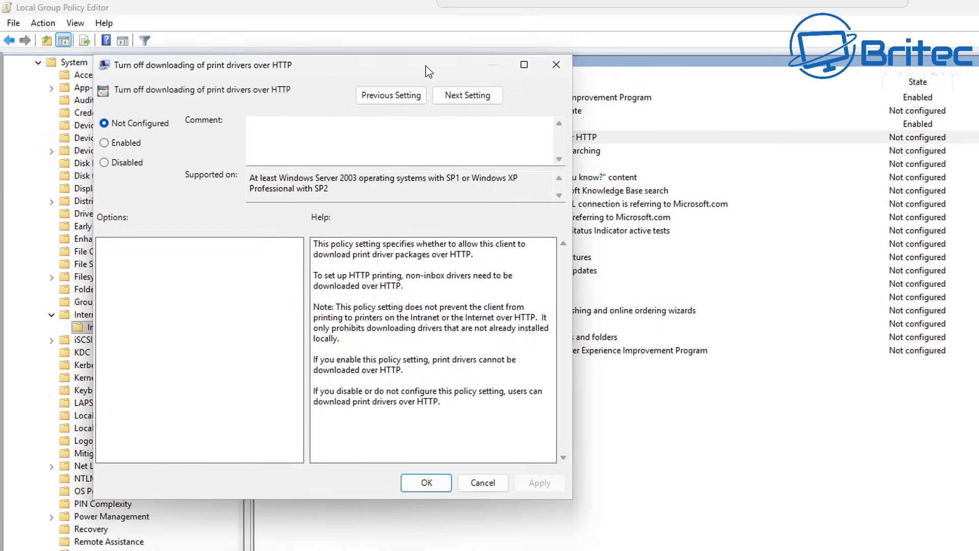
click(107, 144)
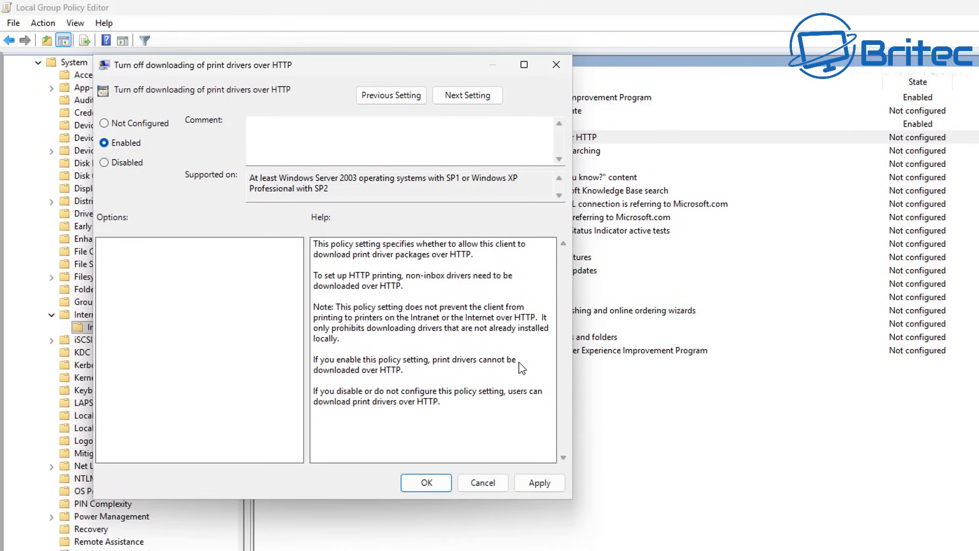
click(421, 483)
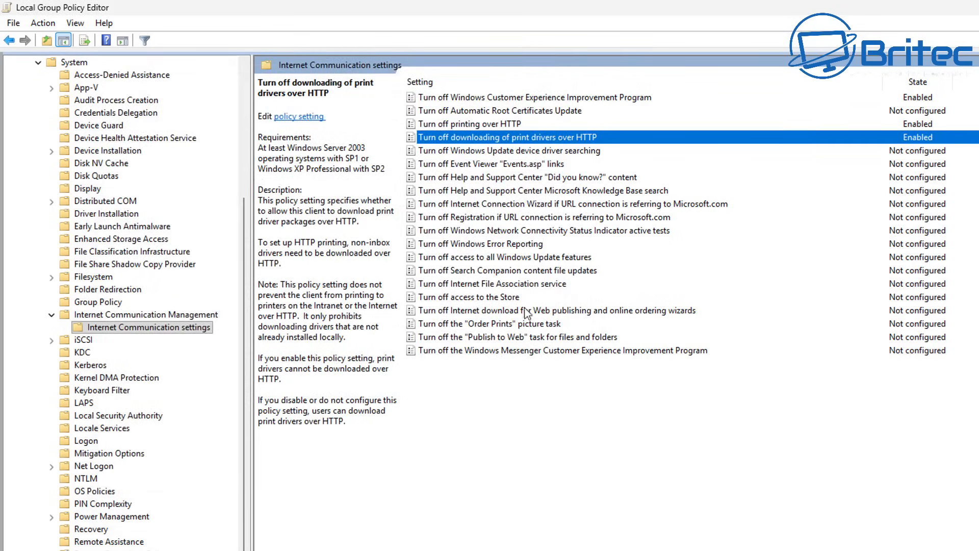
Set the Turn off Help and Support Center "Did you know?" content policy to Enabled
click(463, 177)
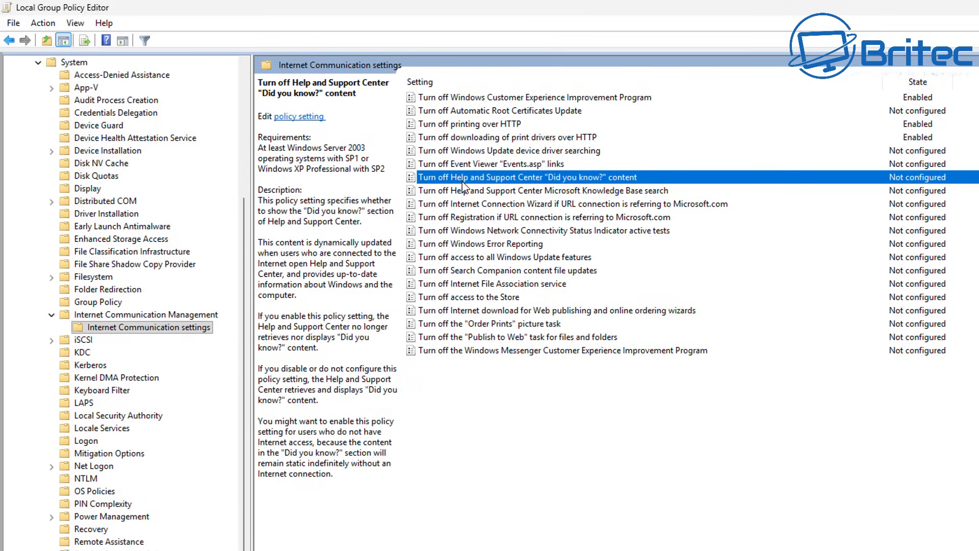
double_click(462, 179)
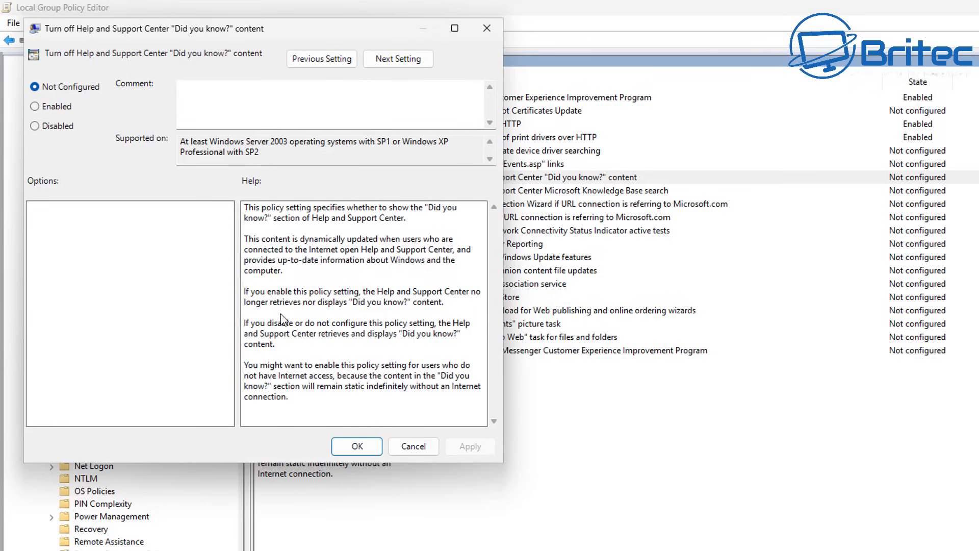
click(56, 108)
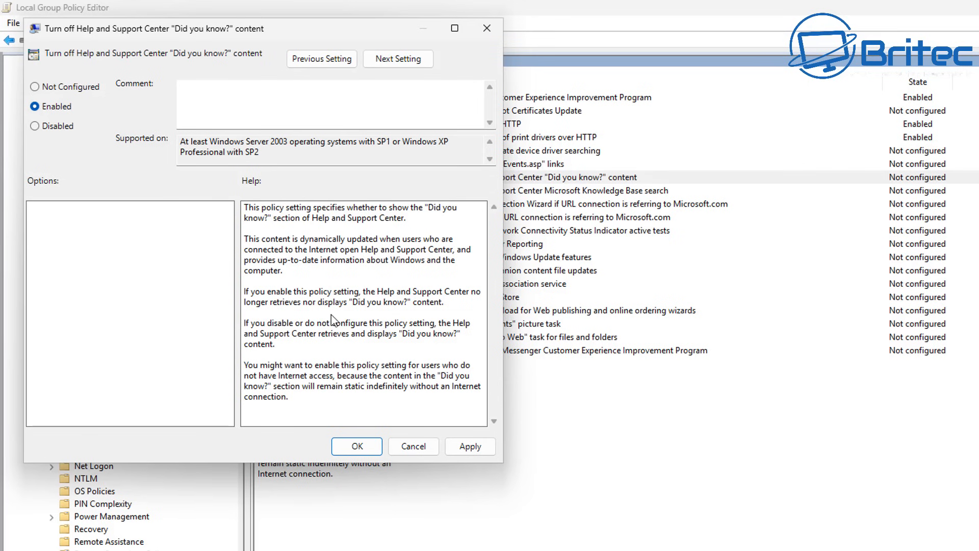
click(357, 446)
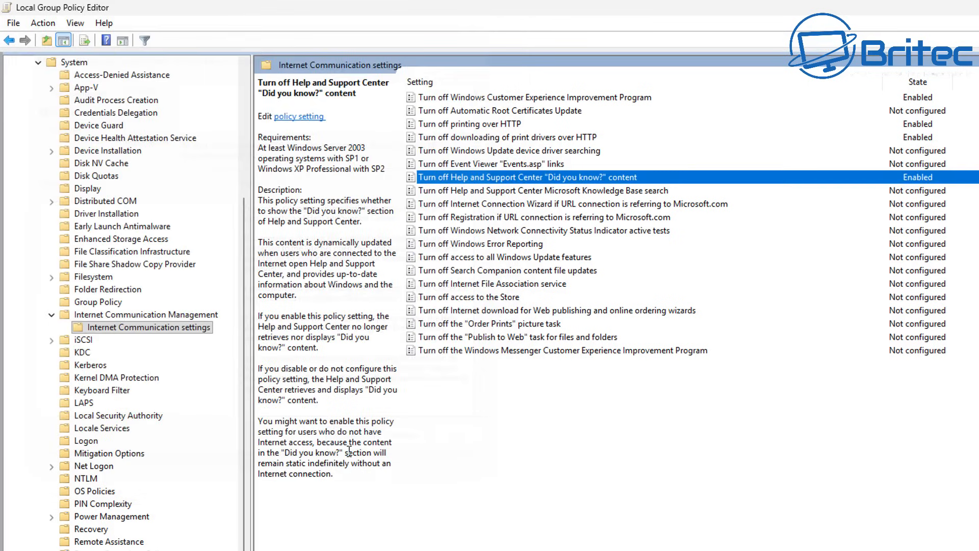
Set the Turn off Help and Support Center Microsoft Knowledge Base search policy to Enabled
click(494, 197)
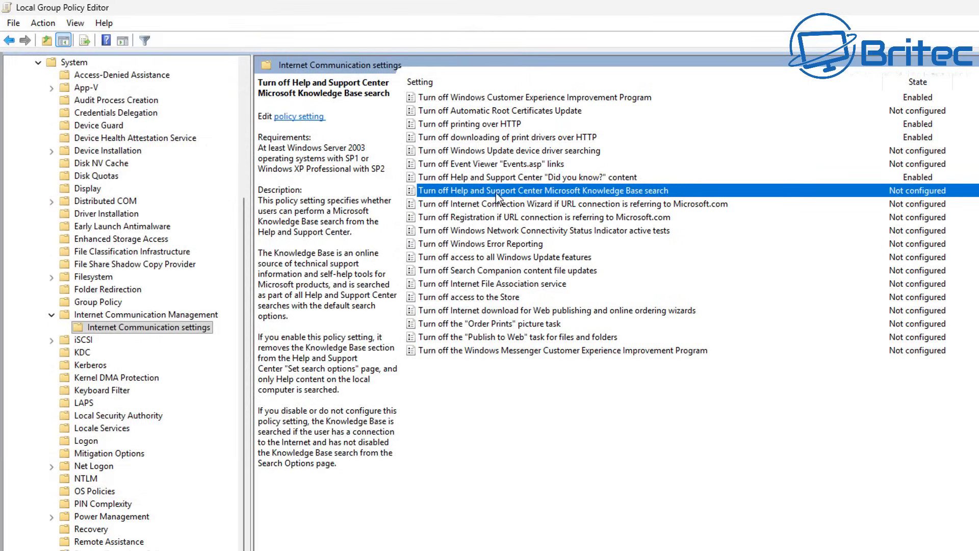
double_click(496, 191)
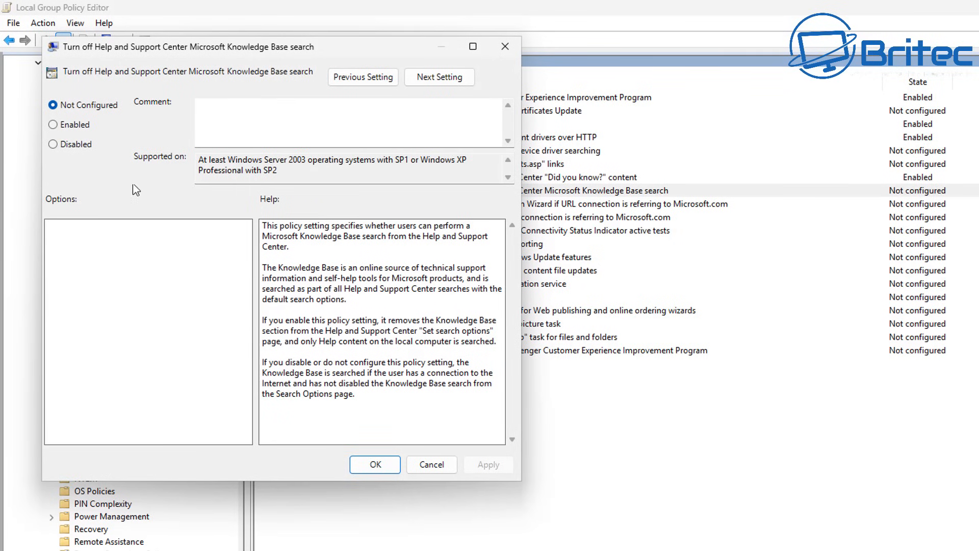
click(61, 126)
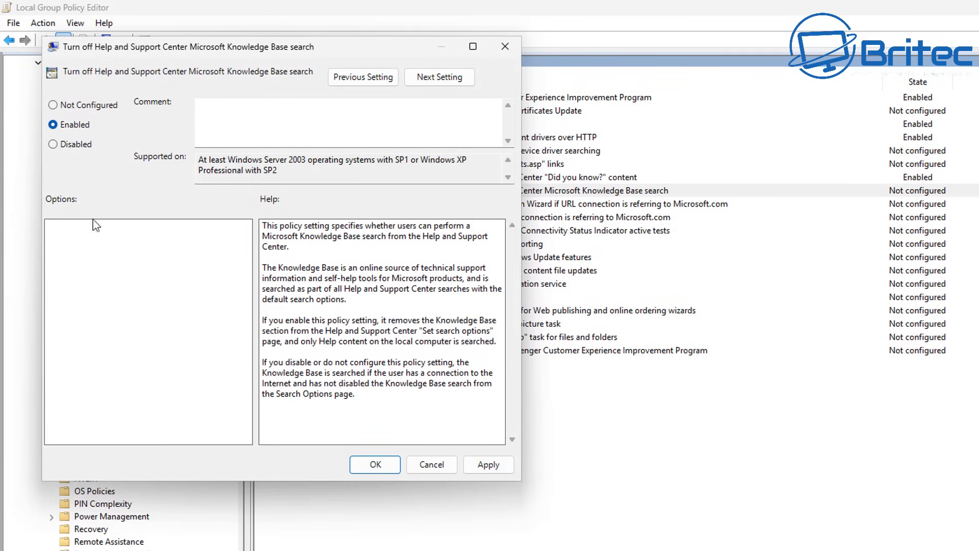
click(375, 464)
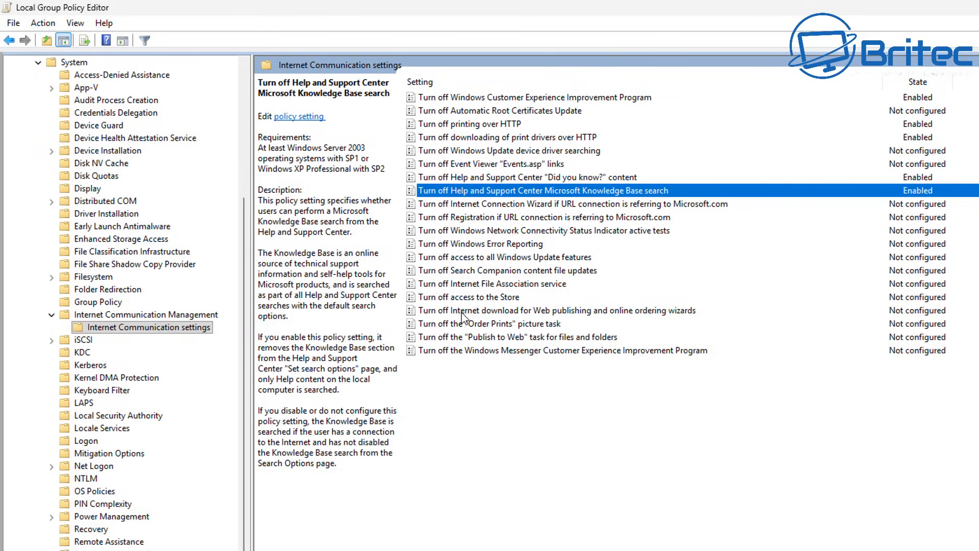
Set the Turn off Windows Error Reporting policy in Internet Communication settings to Enabled
click(489, 245)
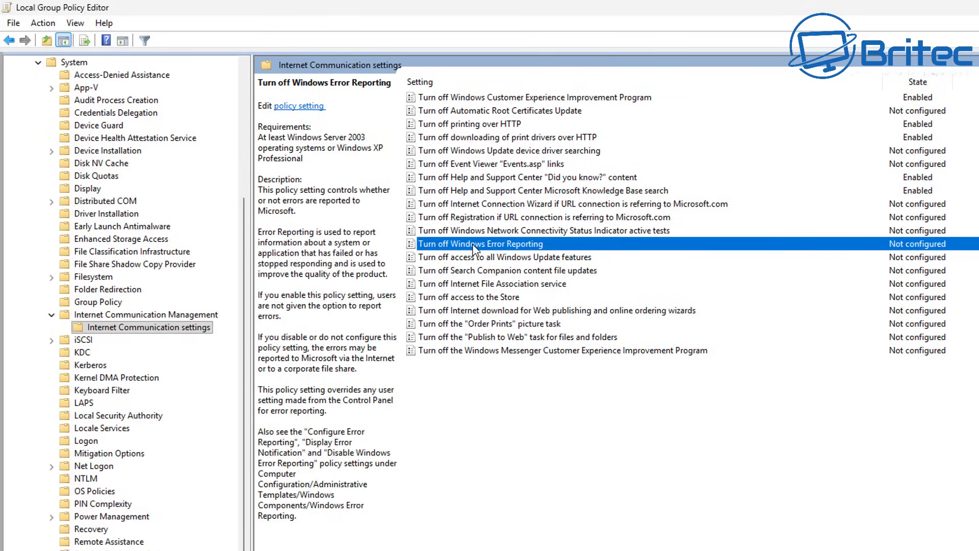
double_click(474, 245)
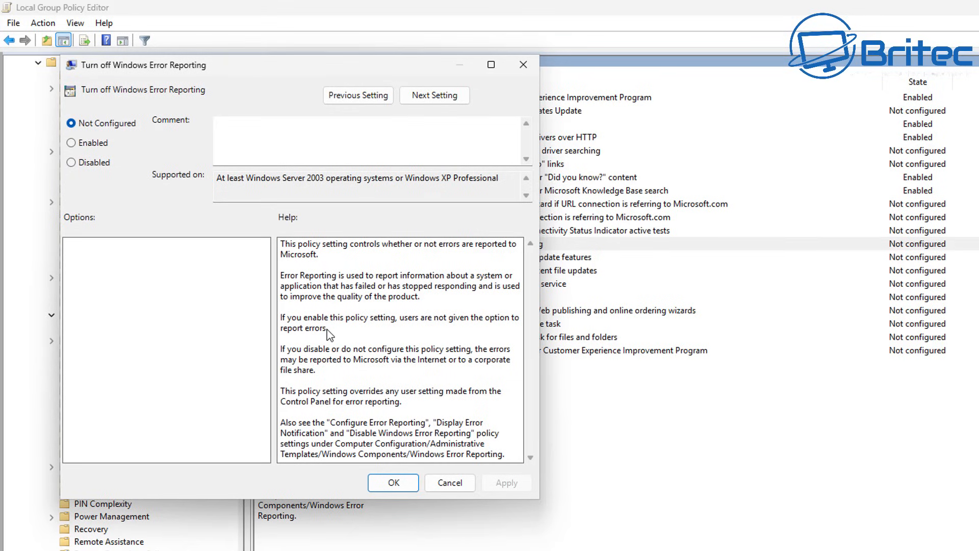
click(72, 144)
click(386, 487)
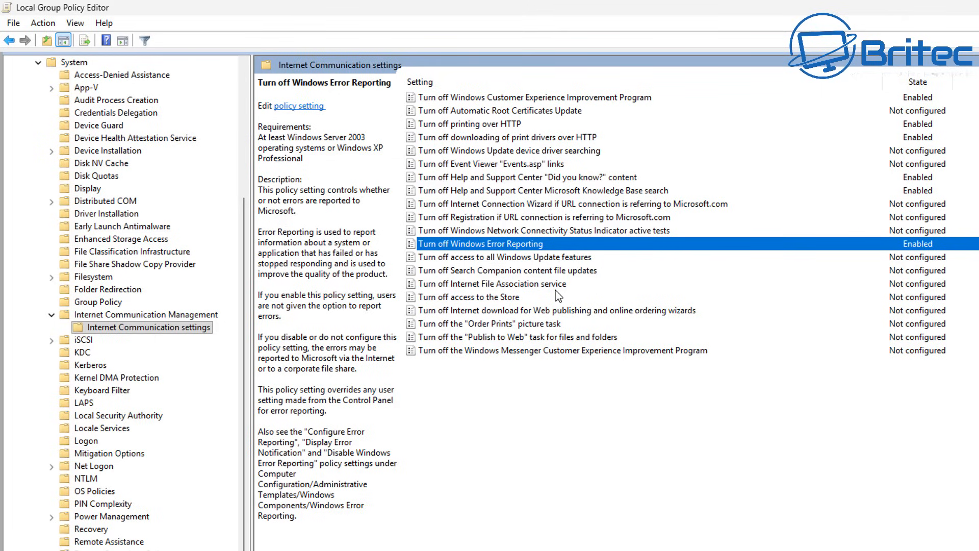
Set the Turn off Search Companion content file updates policy to Enabled
click(522, 276)
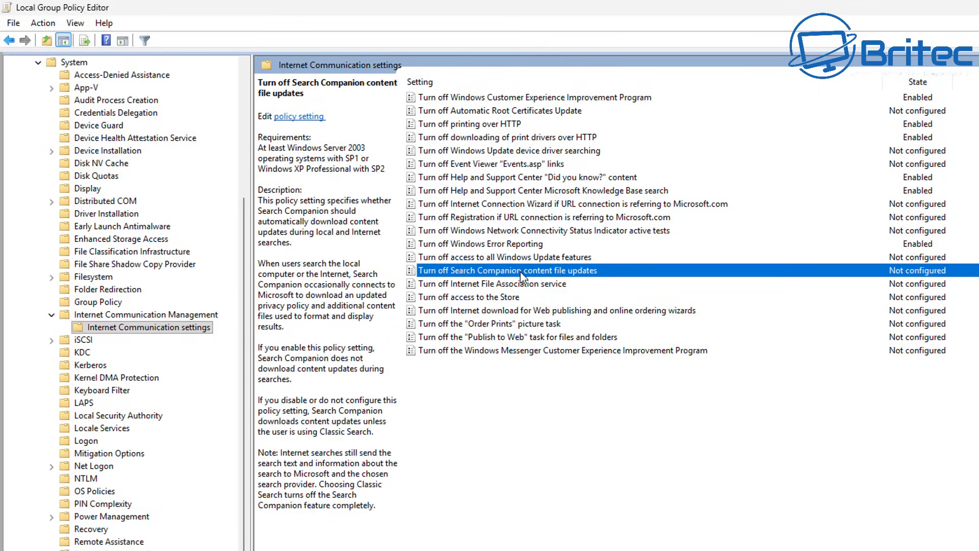
double_click(522, 276)
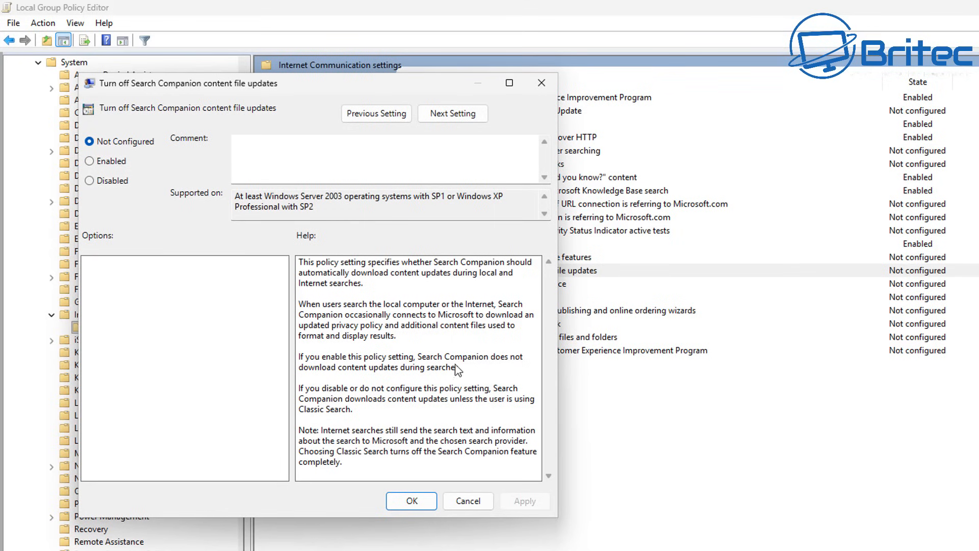
click(90, 161)
click(412, 501)
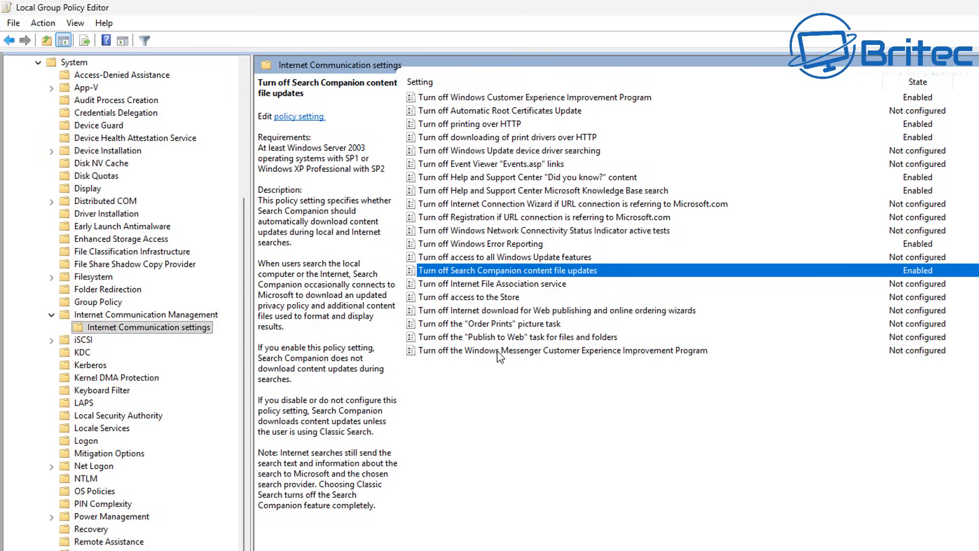
Set the Turn off the Windows Messenger Customer Experience Improvement Program policy to Enabled
click(512, 351)
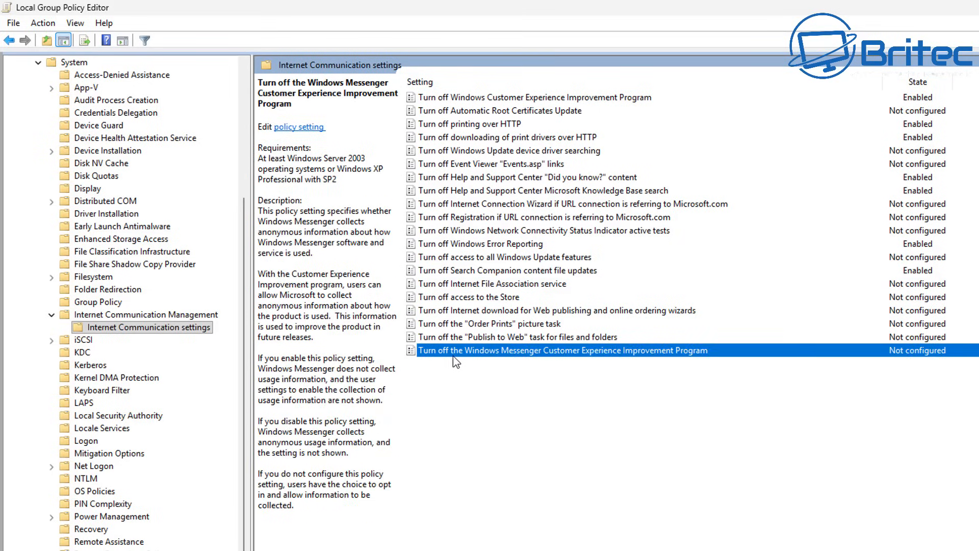
double_click(550, 356)
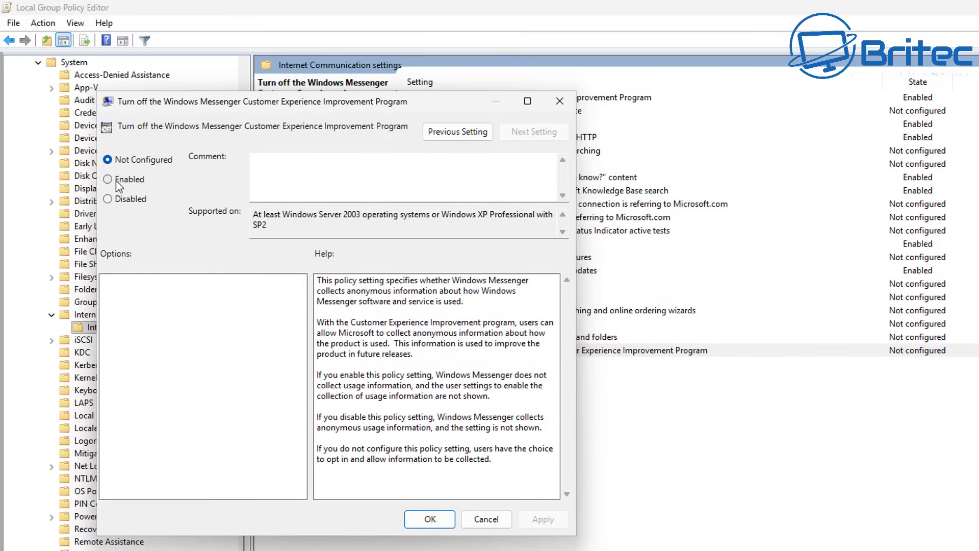
click(118, 184)
click(547, 521)
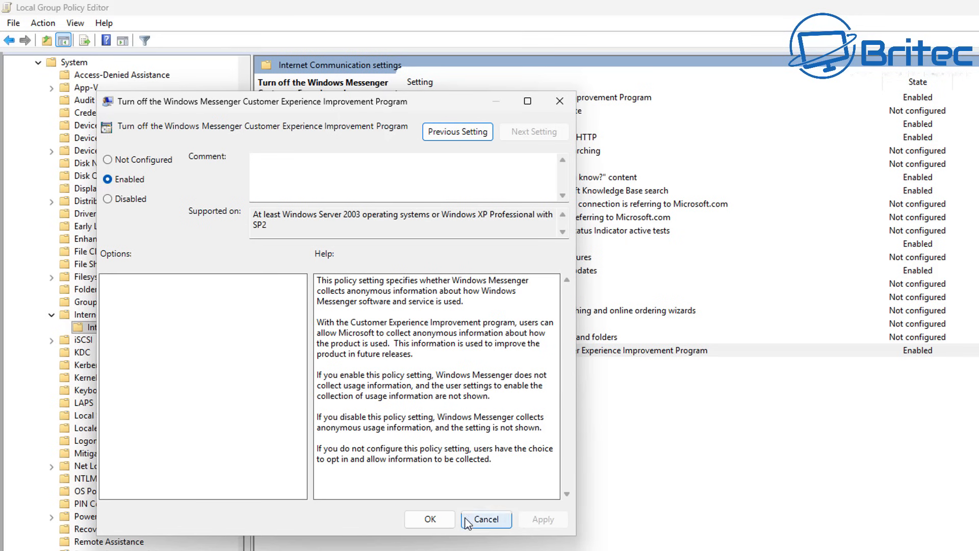
click(414, 520)
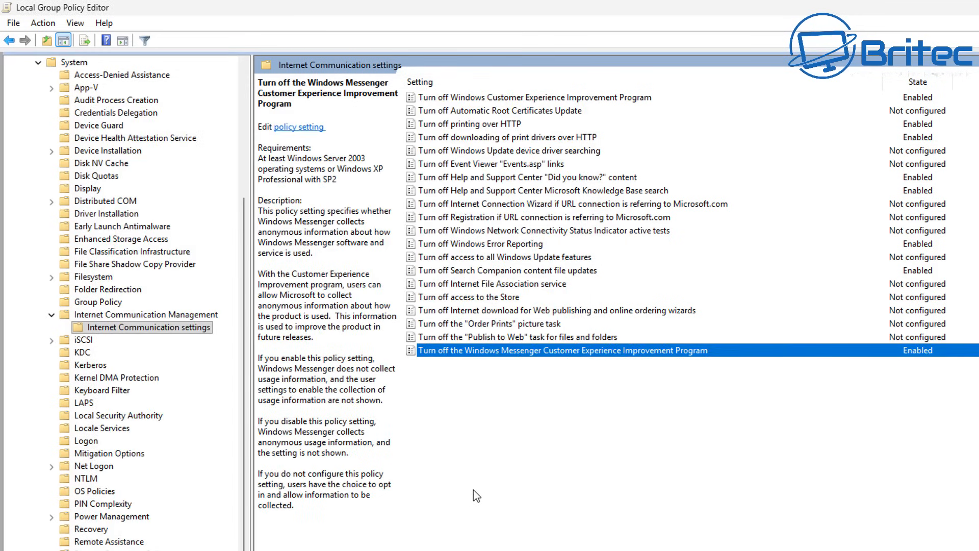
In the System folder's OS Policies, set the Allow Clipboard History policy to Disabled and apply it
click(501, 301)
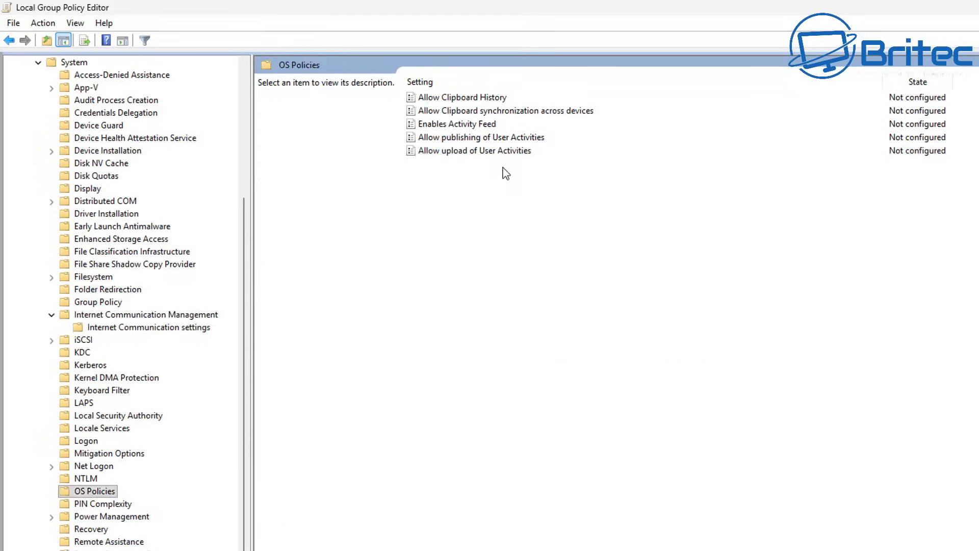
click(480, 97)
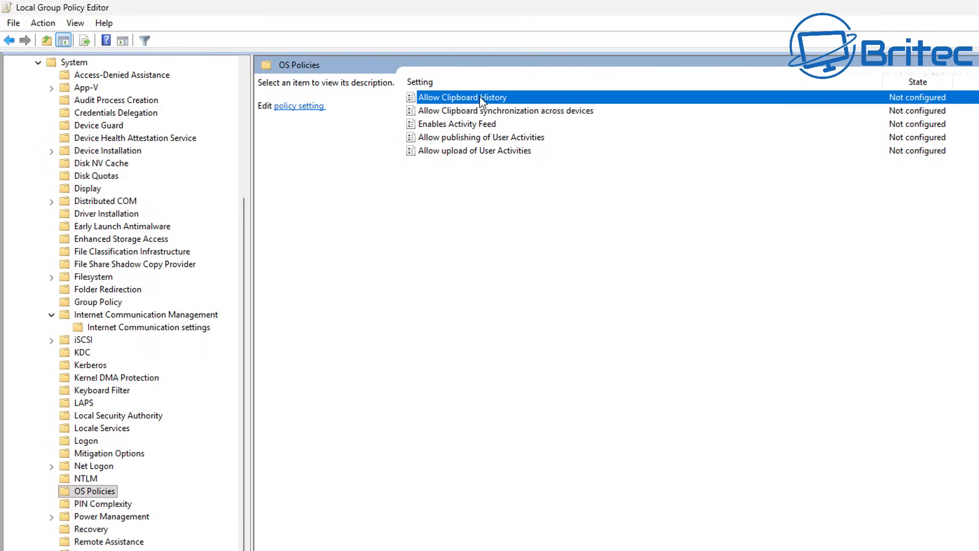
double_click(488, 102)
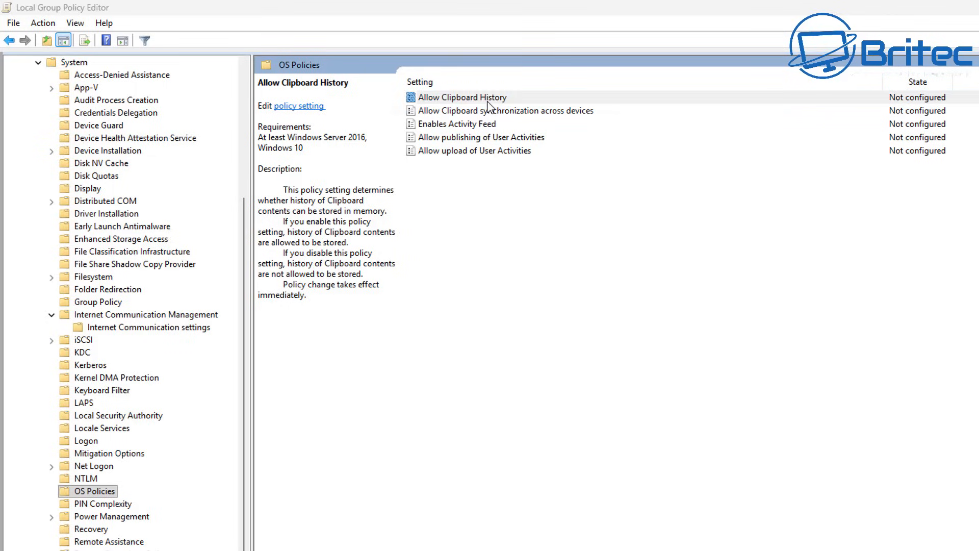
drag(440, 135, 367, 62)
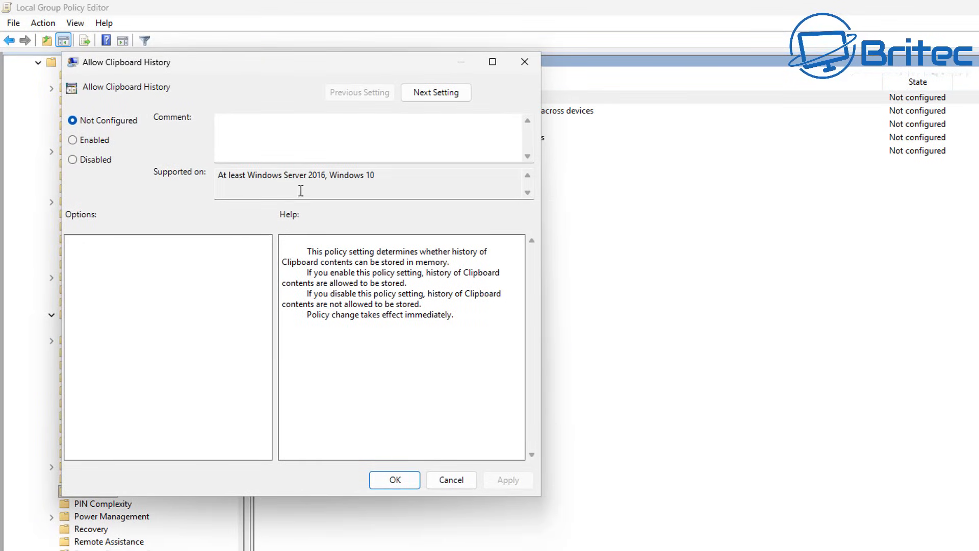
click(73, 160)
click(508, 479)
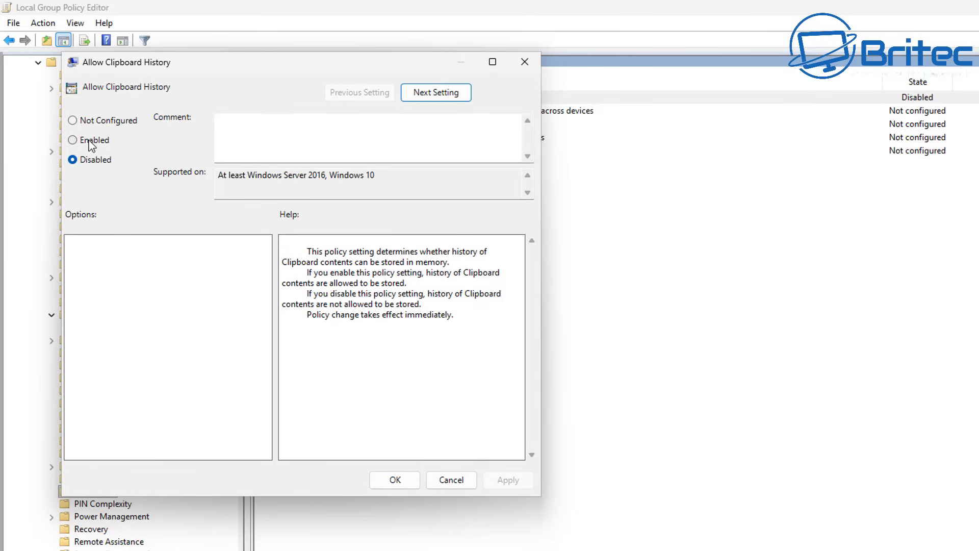
In OS Policies, set the Allow Clipboard synchronization across devices policy to Disabled and apply it
click(399, 479)
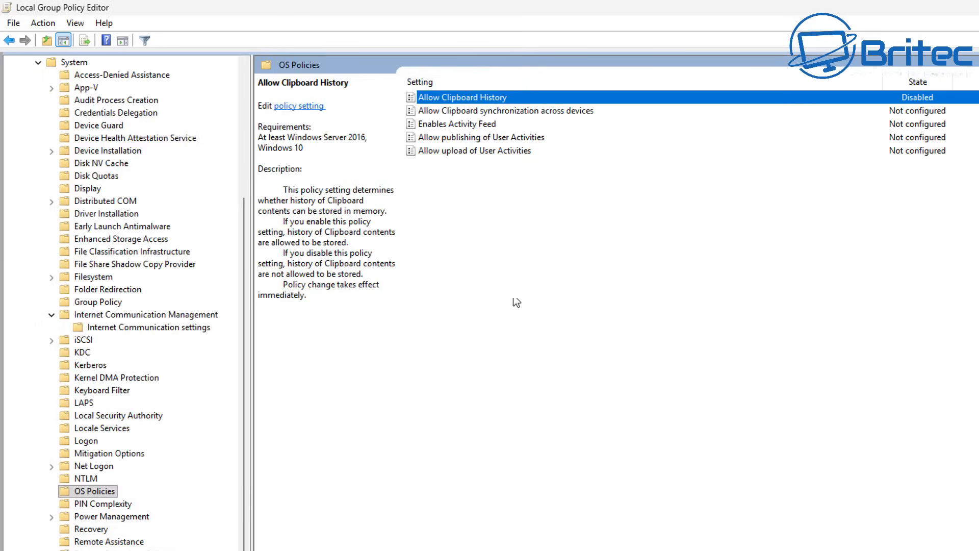
click(505, 111)
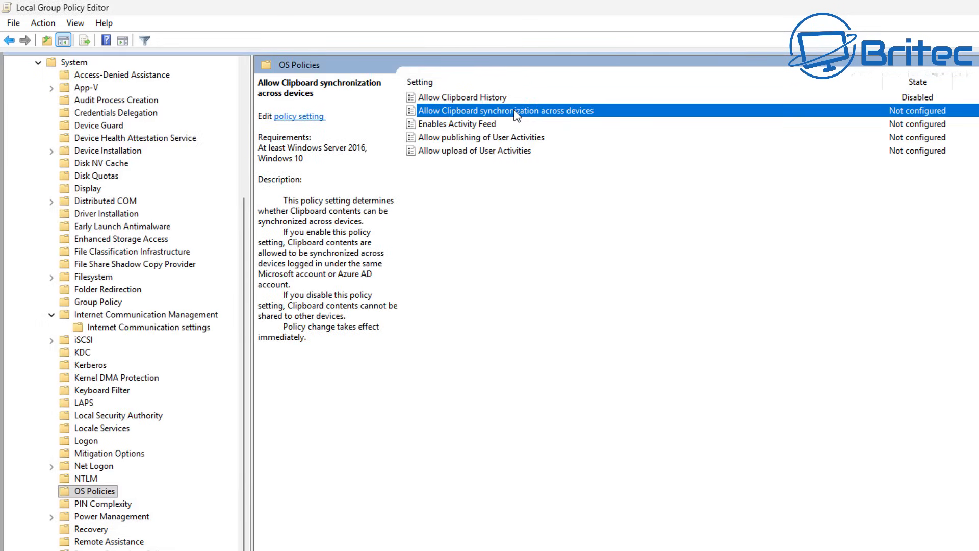
double_click(516, 116)
drag(463, 154, 363, 79)
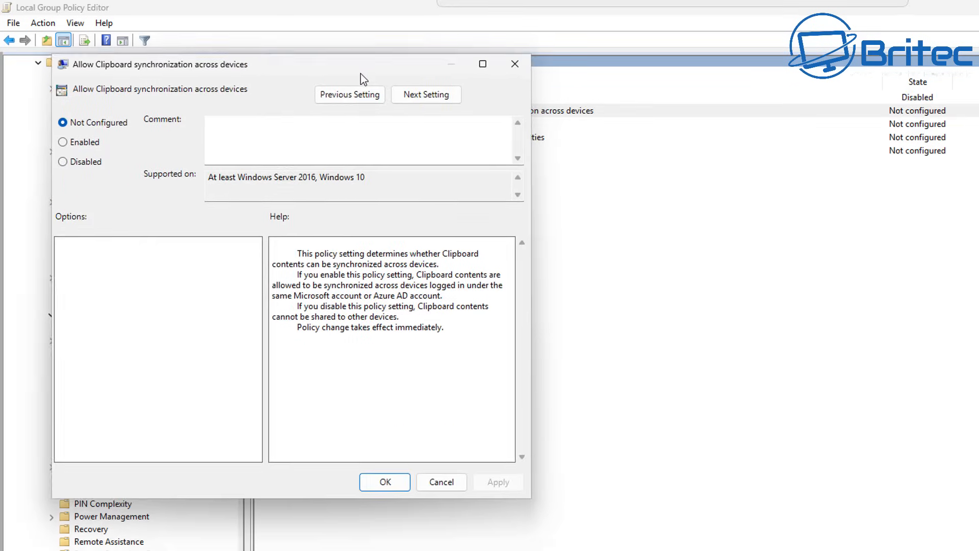
click(88, 162)
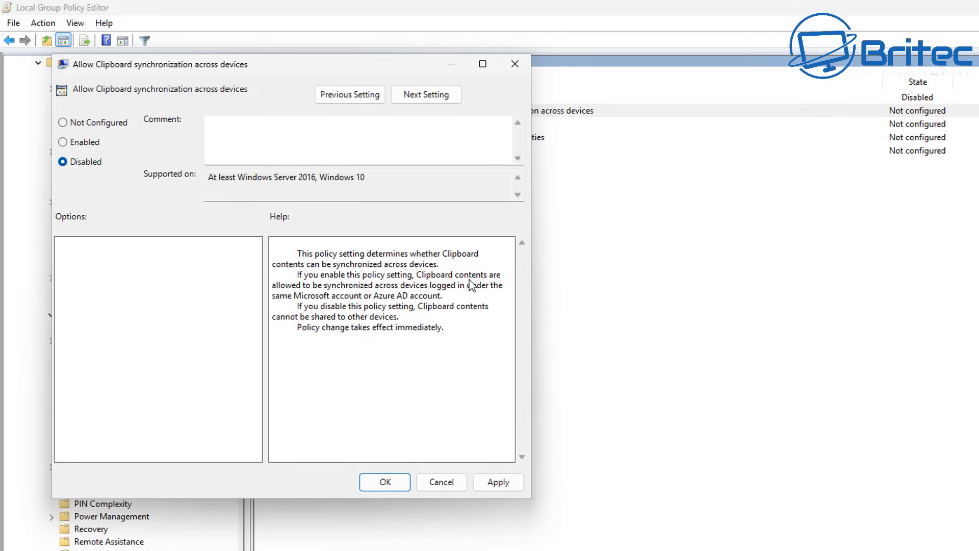
click(509, 485)
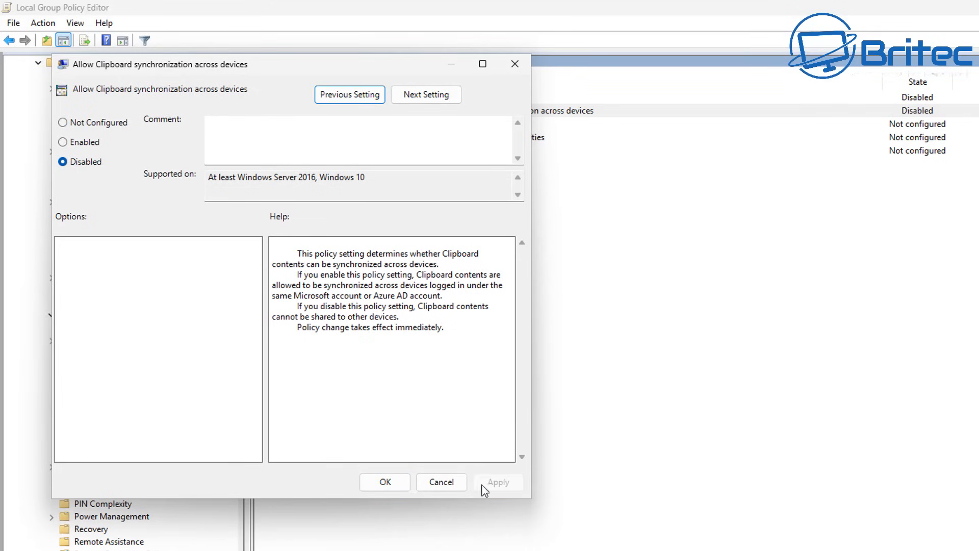
click(385, 483)
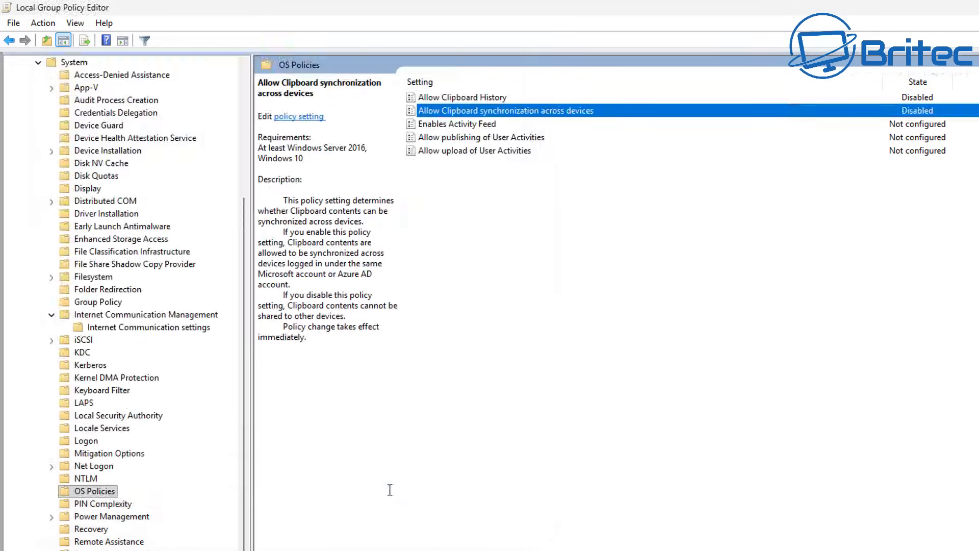
Set the Enables Activity Feed policy in OS Policies to Disabled
click(471, 130)
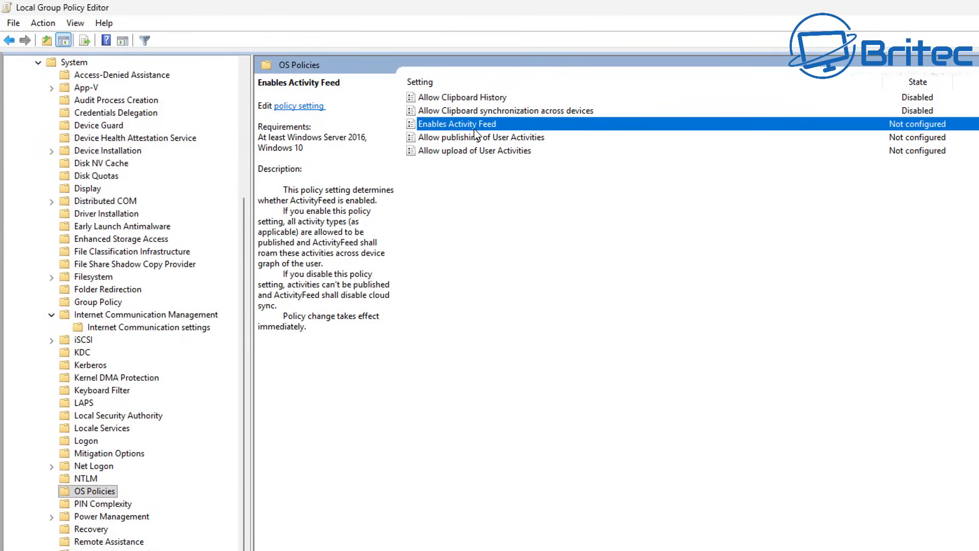
double_click(477, 130)
drag(462, 176, 334, 73)
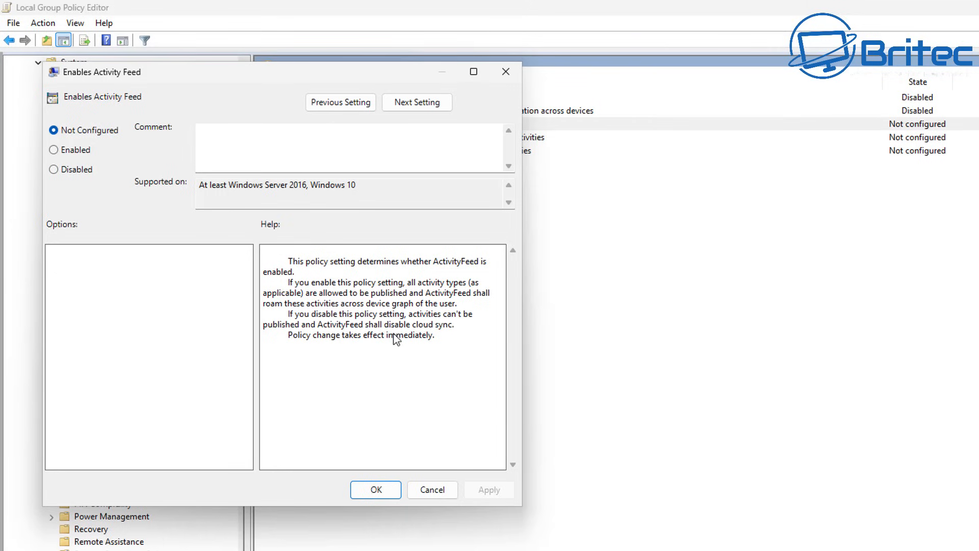
click(80, 170)
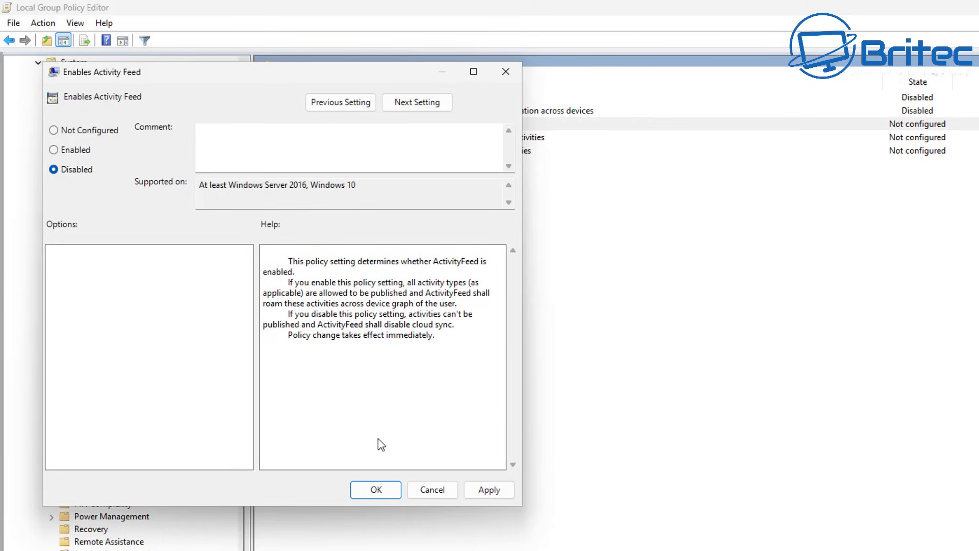
click(377, 490)
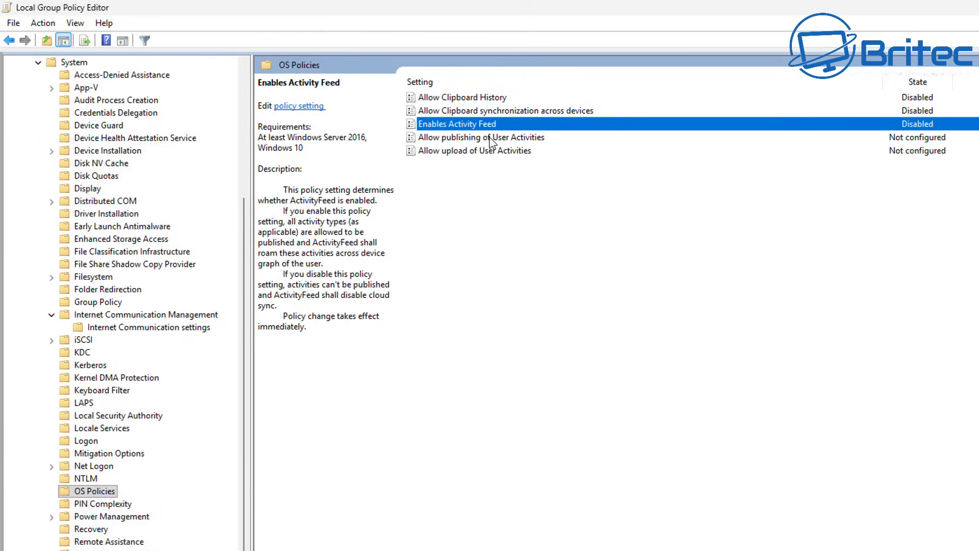
double_click(490, 125)
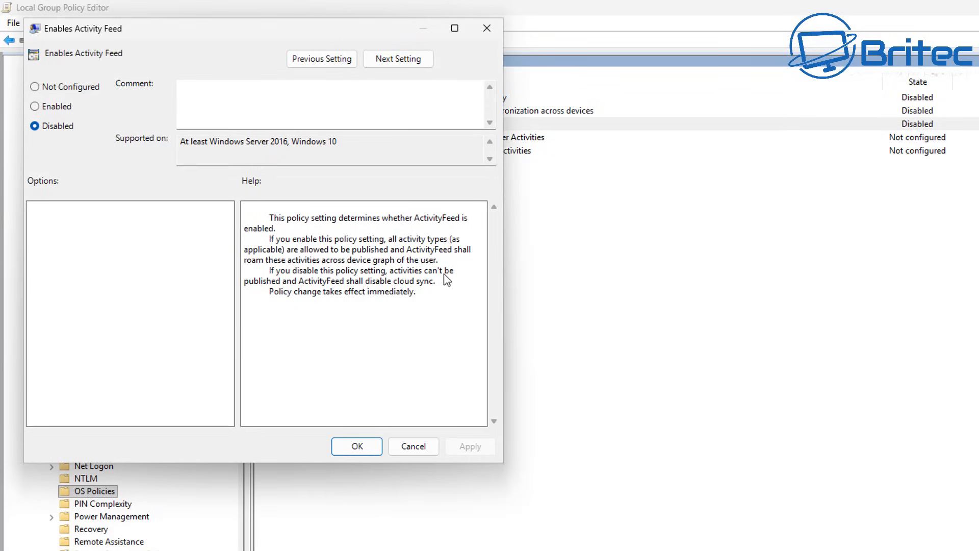
click(413, 447)
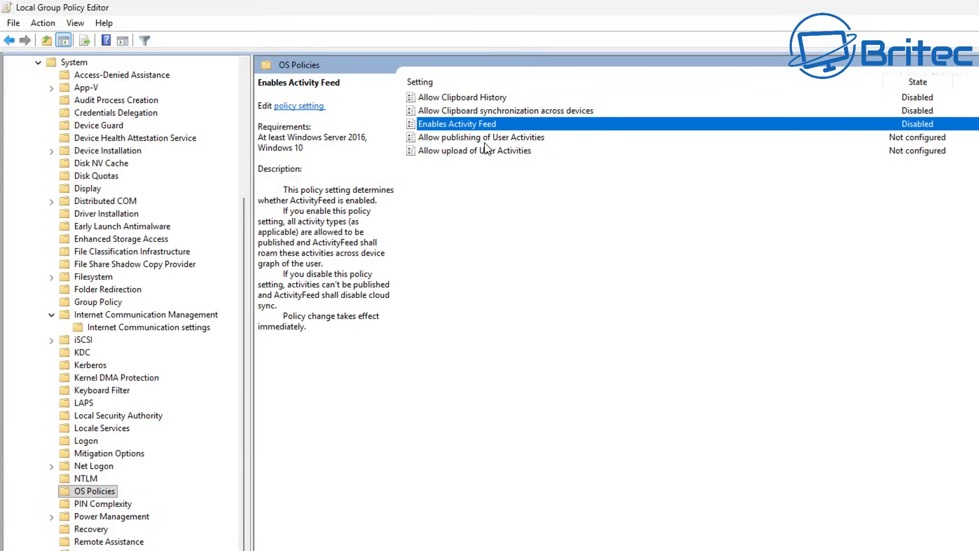
Set both the Allow publishing of User Activities and Allow upload of User Activities policies to Disabled
double_click(484, 136)
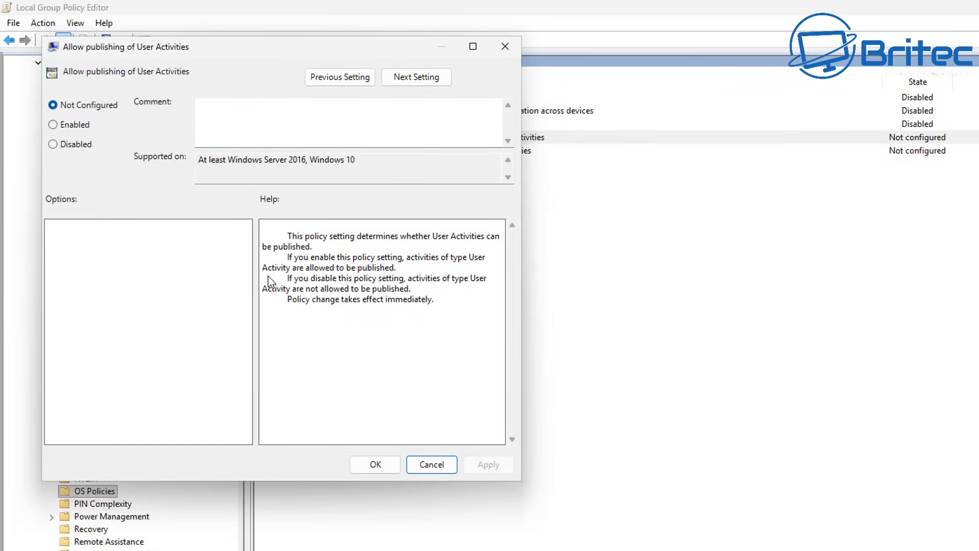
click(57, 142)
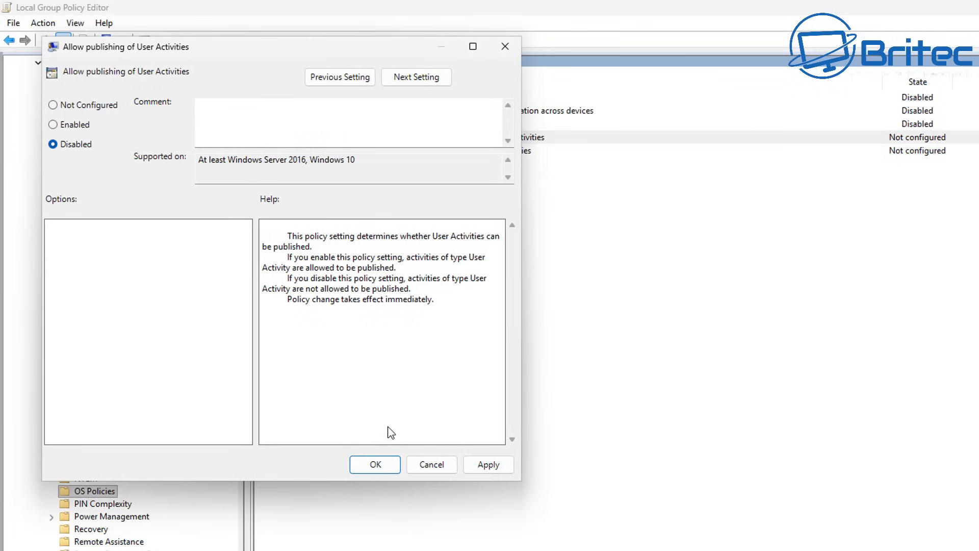
click(375, 464)
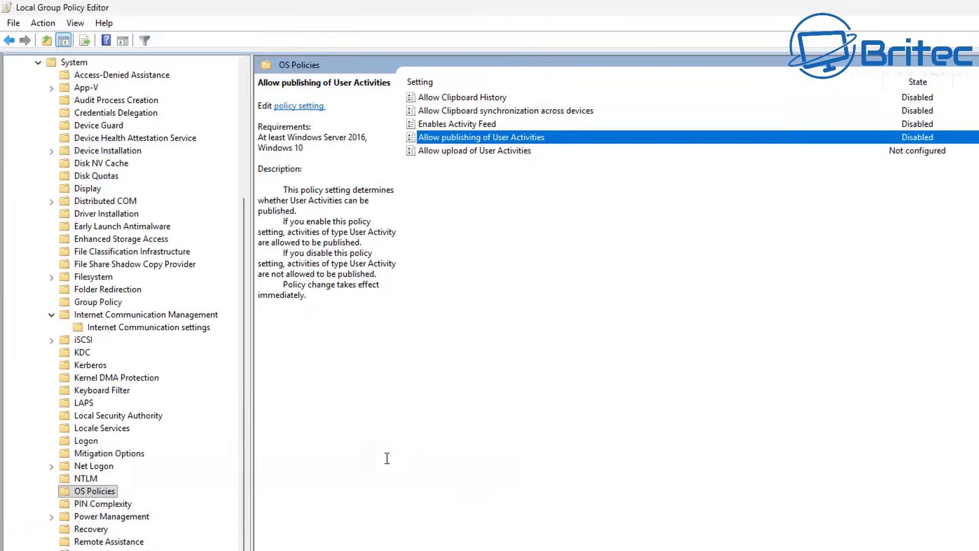
double_click(475, 151)
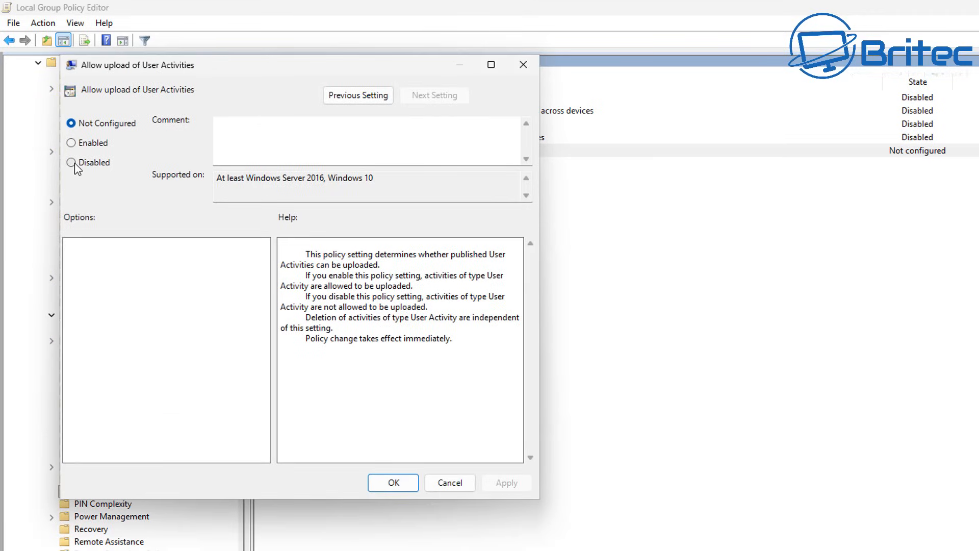
click(74, 163)
click(393, 483)
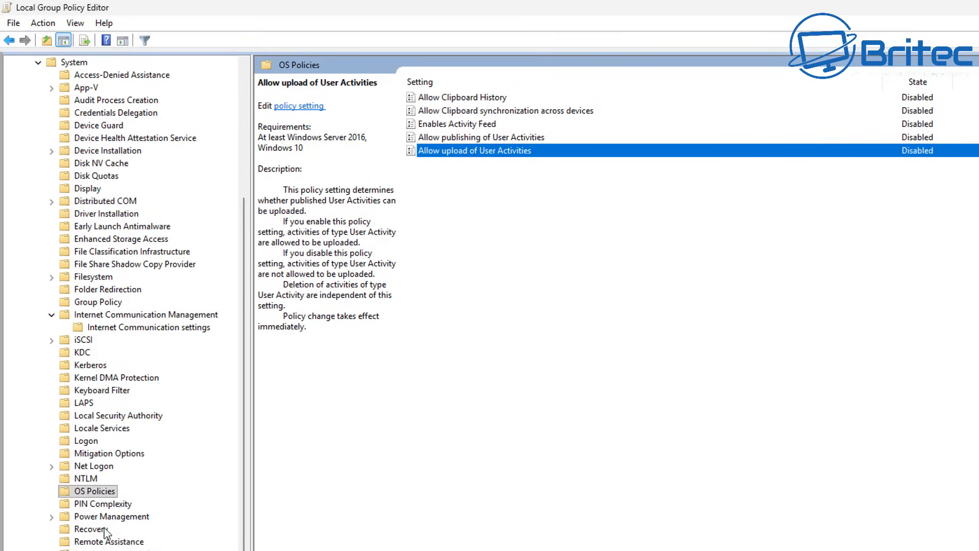
In Power Management's Power Throttling Settings, set the Turn off Power Throttling policy to Enabled
scroll(97, 535, down, 3)
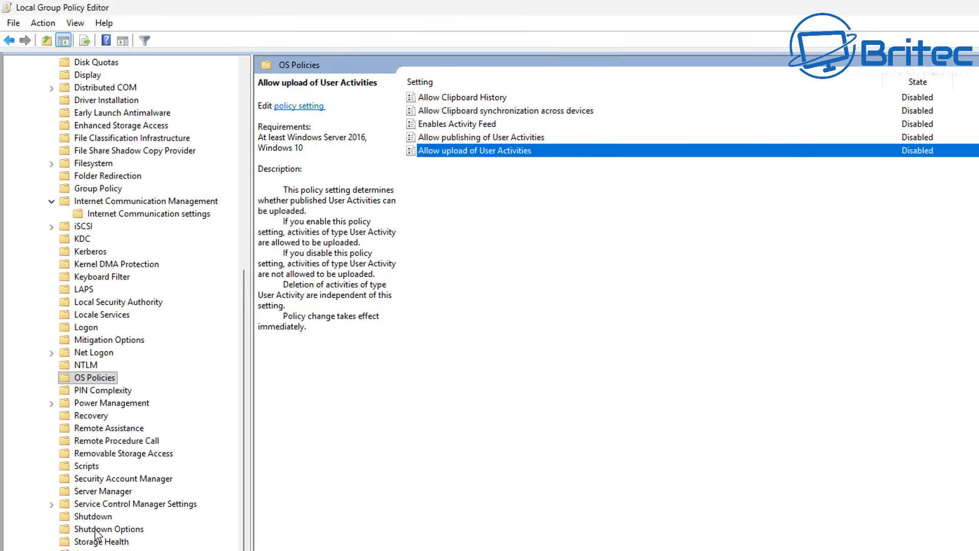
scroll(97, 534, down, 1)
click(103, 390)
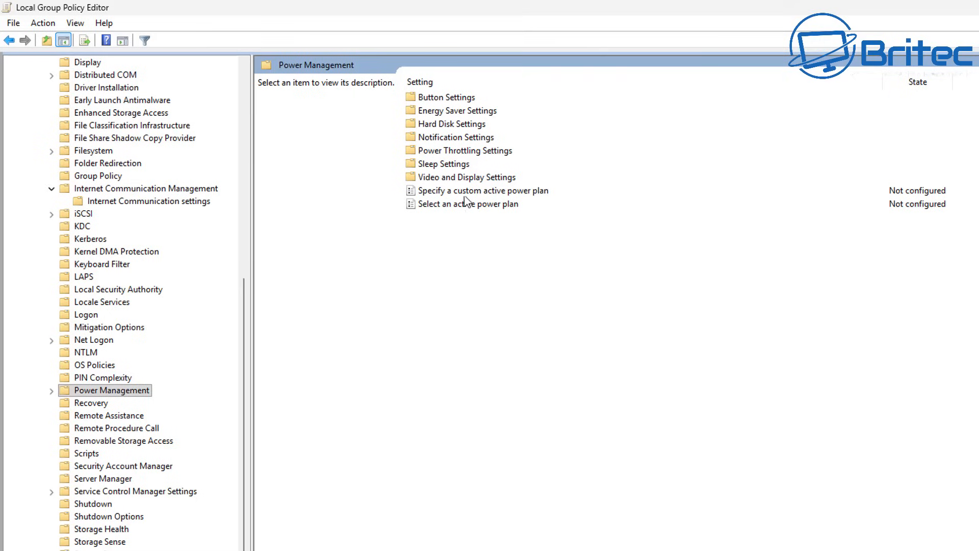
double_click(456, 139)
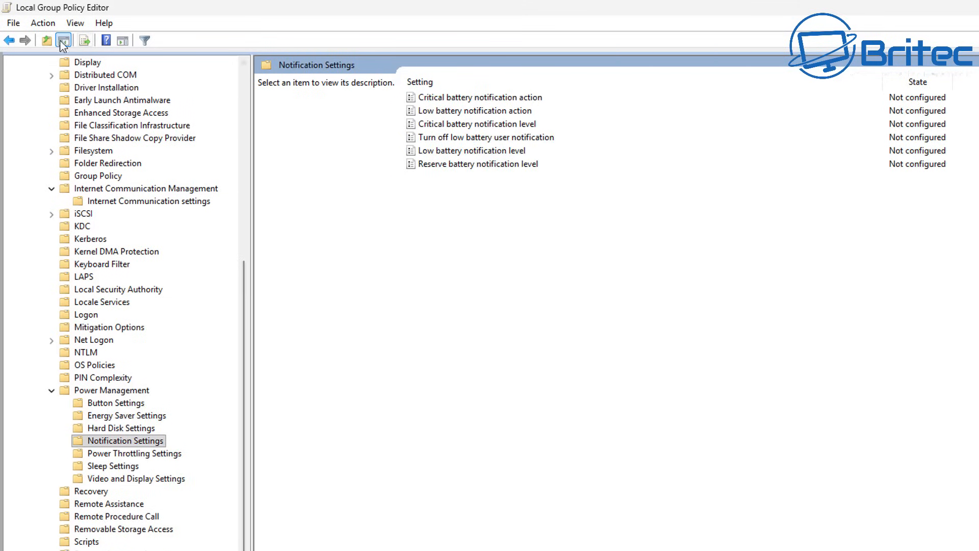
click(9, 41)
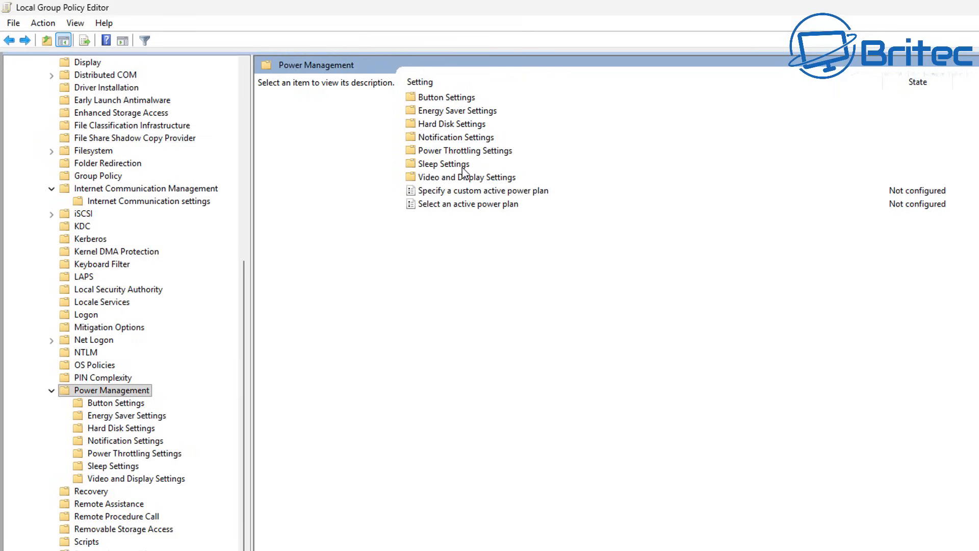
double_click(465, 150)
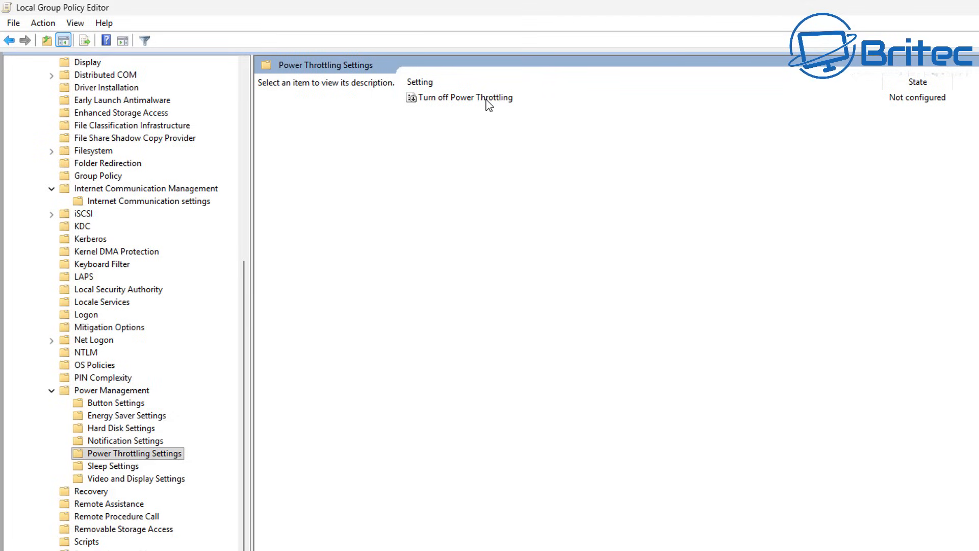
double_click(465, 97)
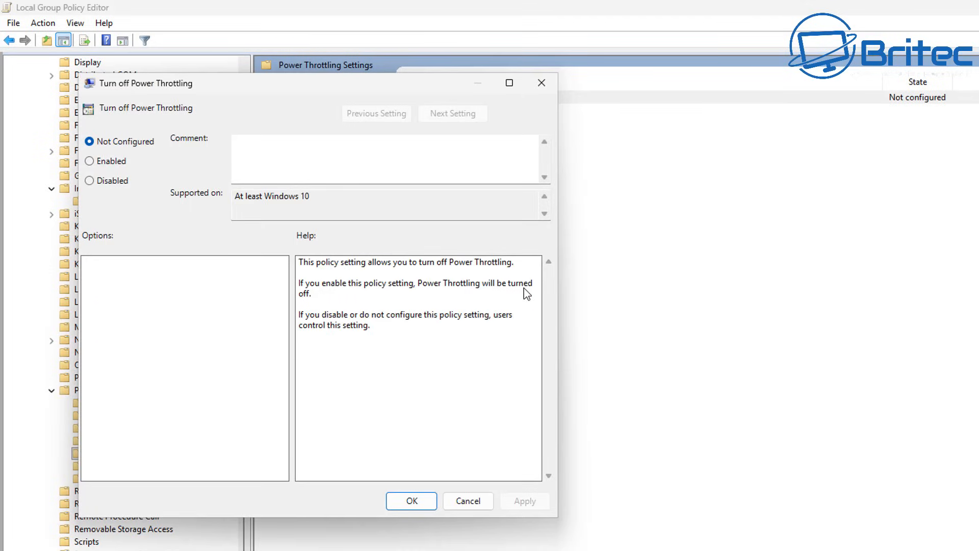
click(100, 163)
click(414, 504)
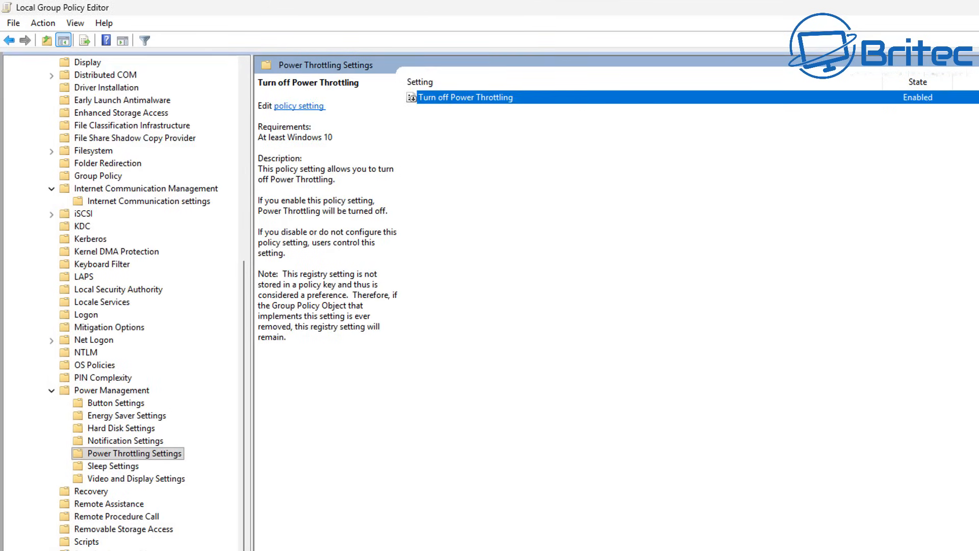
In Power Management, set the Select an active power plan policy to Enabled with High Performance as the active plan
click(102, 390)
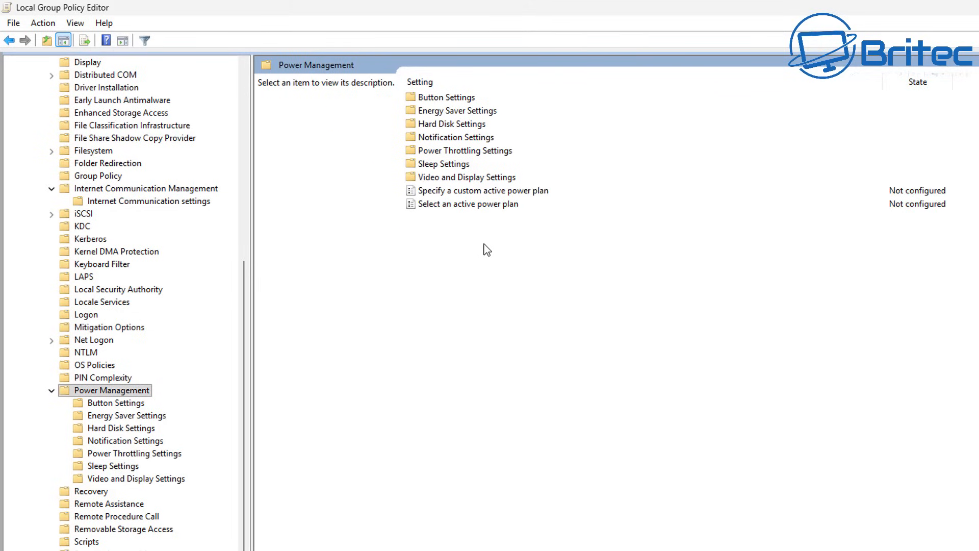
click(472, 205)
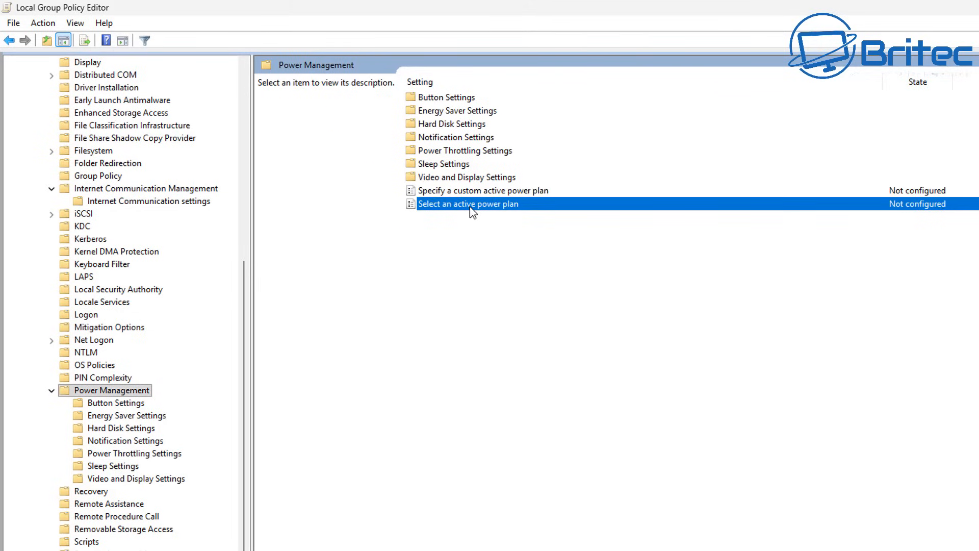
double_click(471, 205)
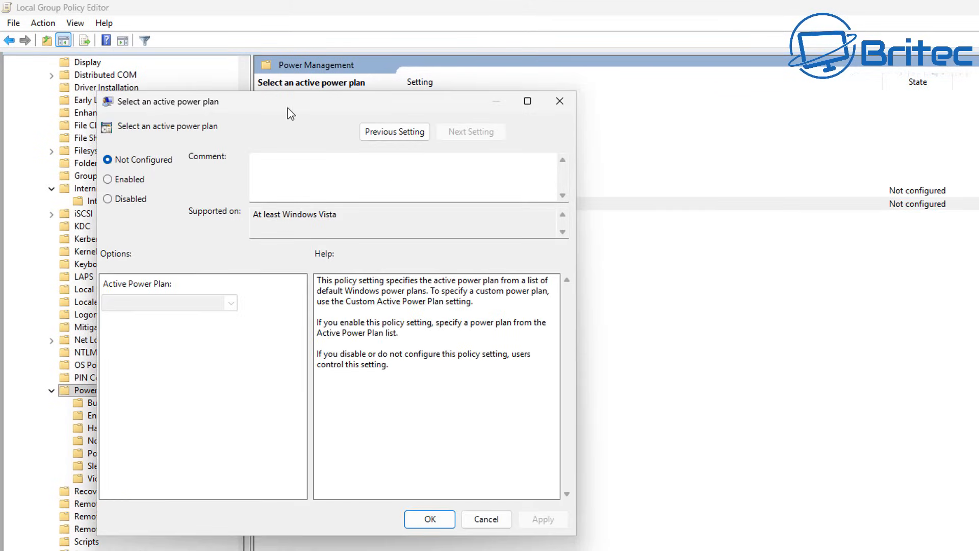
click(108, 179)
click(223, 303)
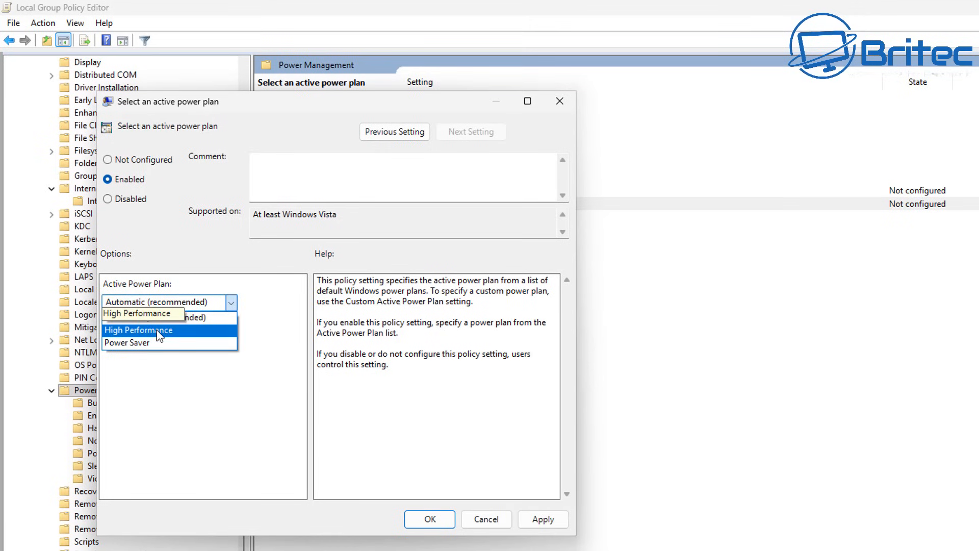
click(157, 331)
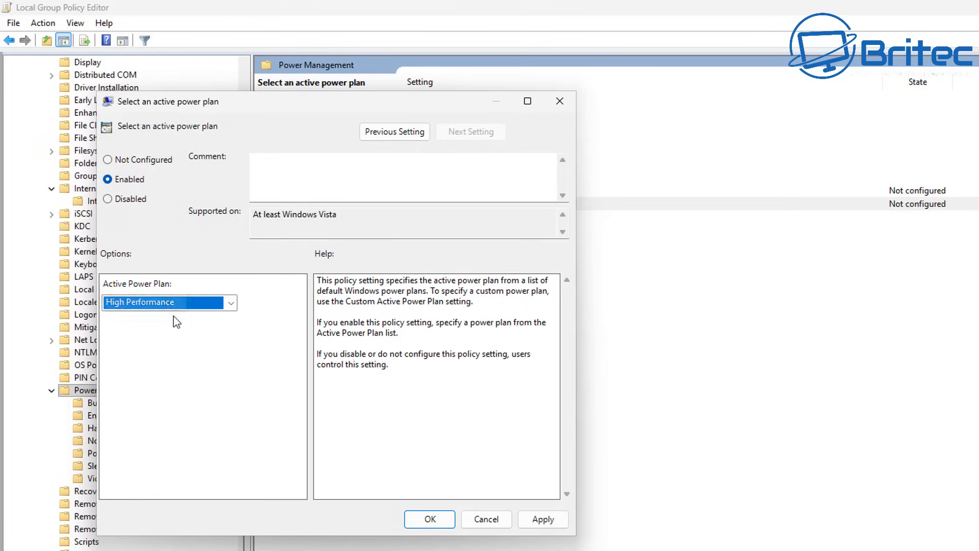
click(542, 518)
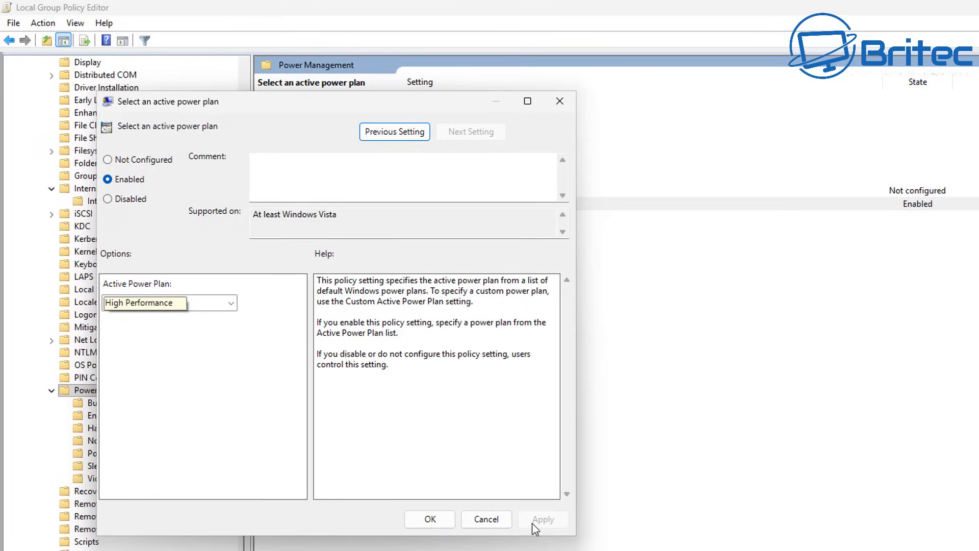
click(430, 519)
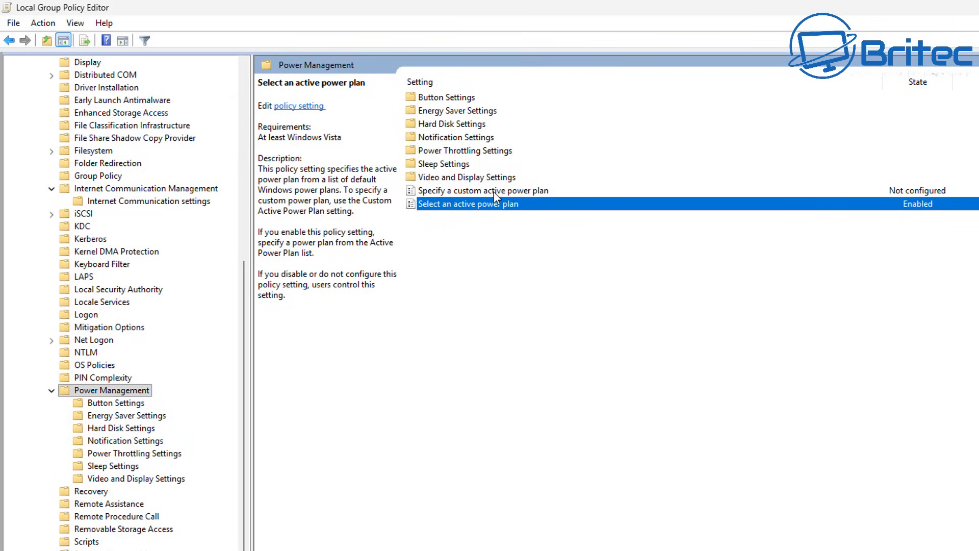
Set the Specify a custom active power plan policy to Enabled with the GUID 8c5e7fda-e8bf-4a96-9a85-a6e23a8c635c
click(509, 192)
double_click(509, 192)
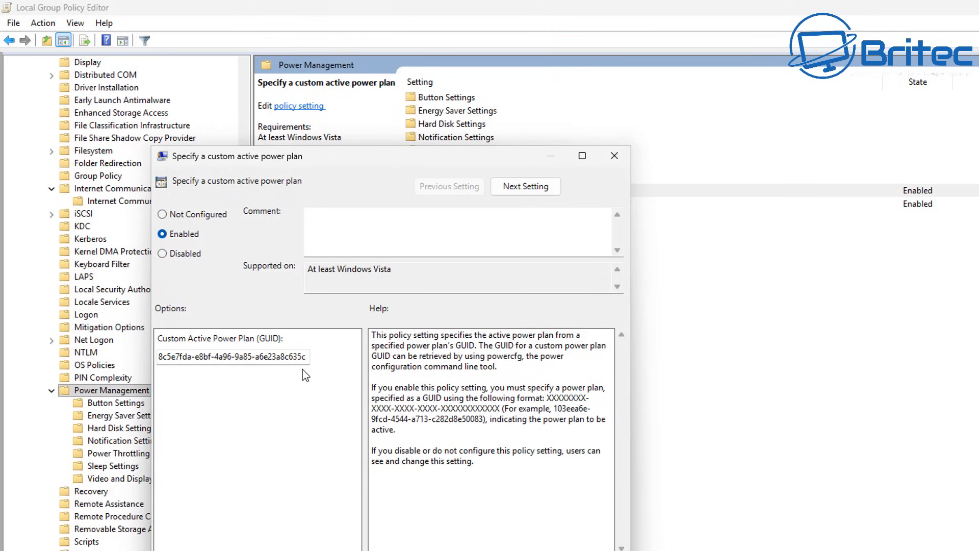
drag(308, 356, 150, 349)
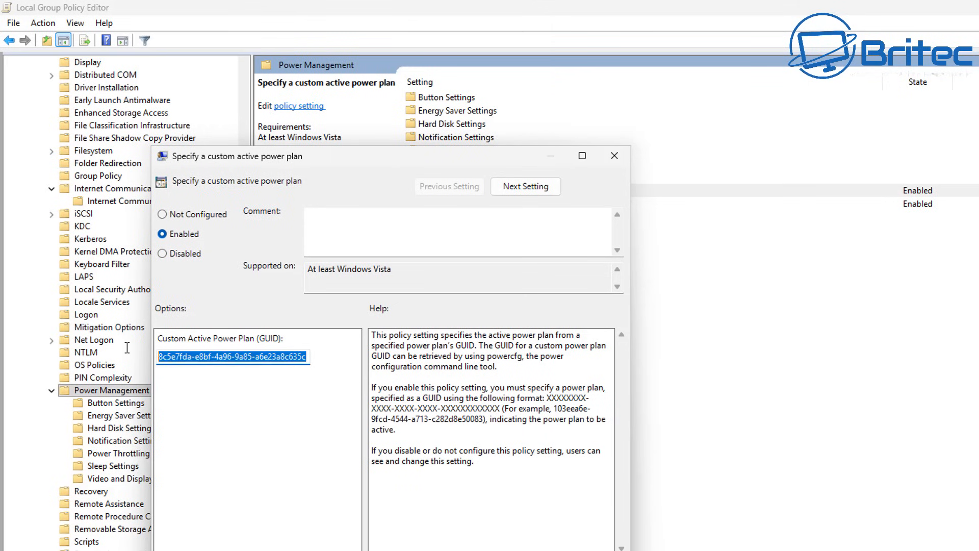
key(Escape)
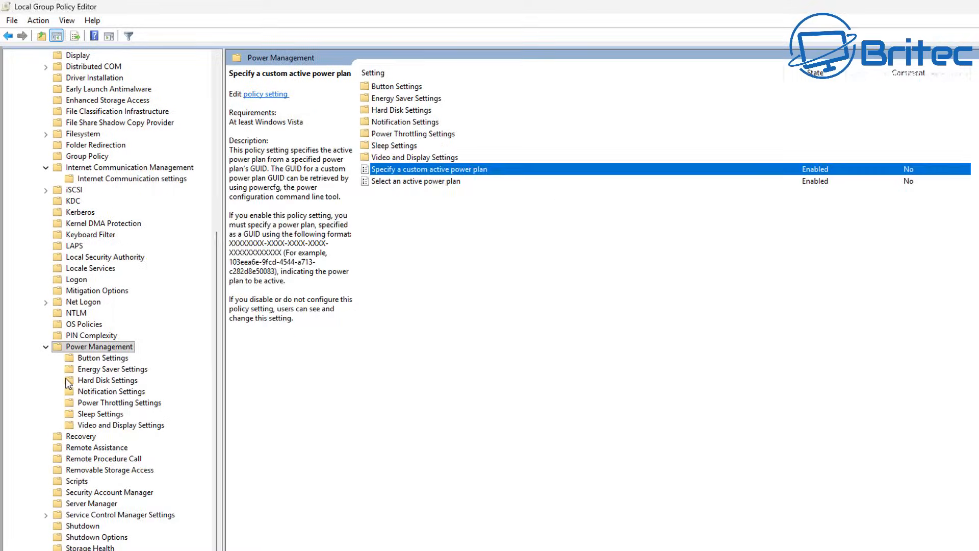
Look through the System policies from Recovery and Remote Assistance to Remote Procedure Call, Removable Storage Access, Scripts, Security Account Manager and Server Manager
click(93, 436)
scroll(176, 442, down, 2)
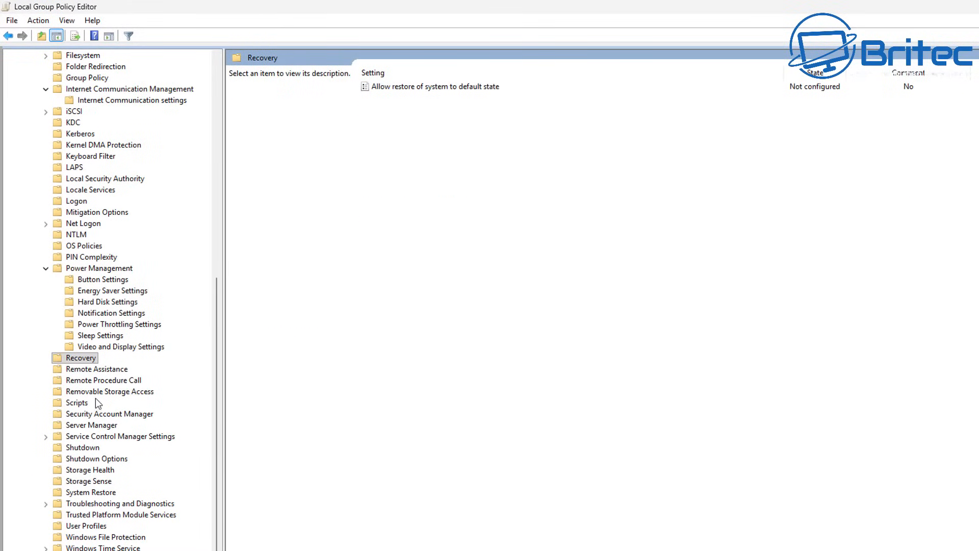
click(96, 370)
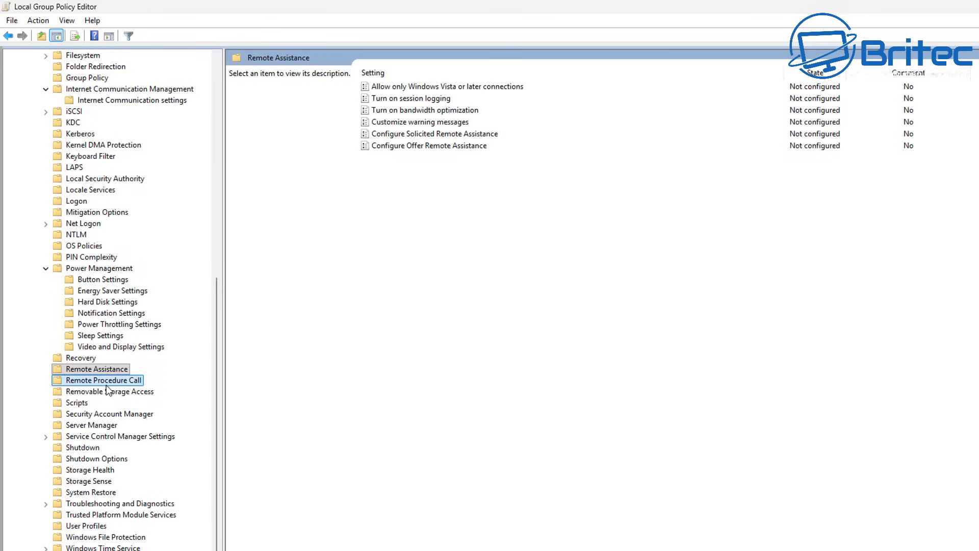
click(106, 383)
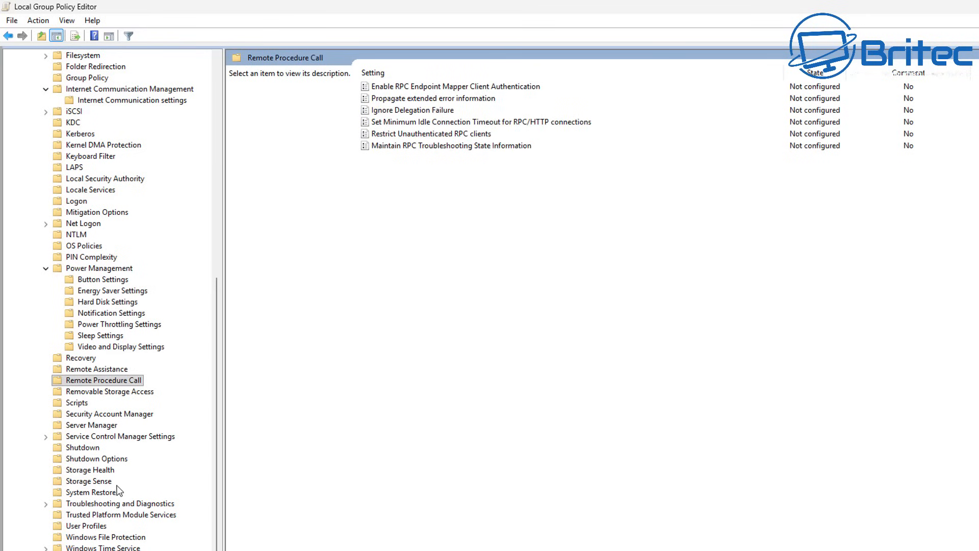
click(79, 396)
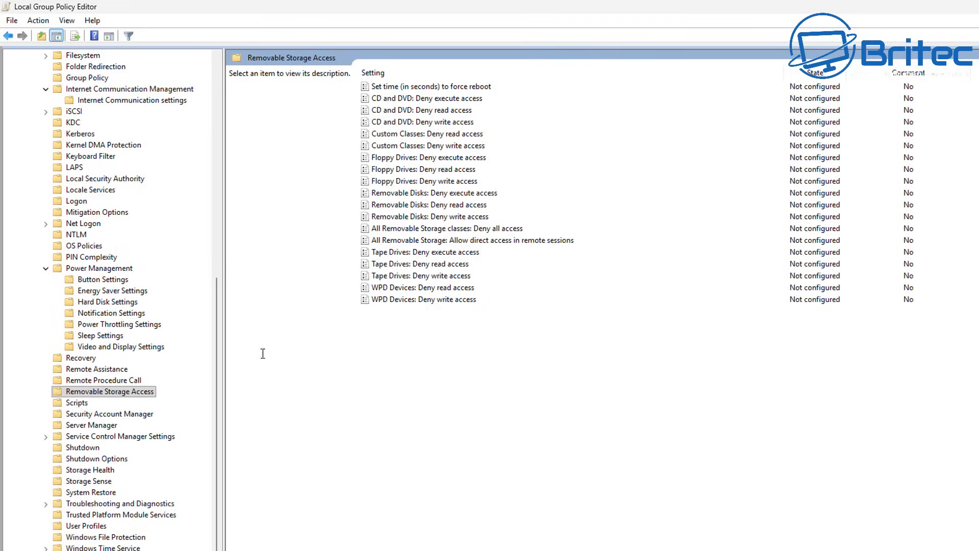
click(76, 403)
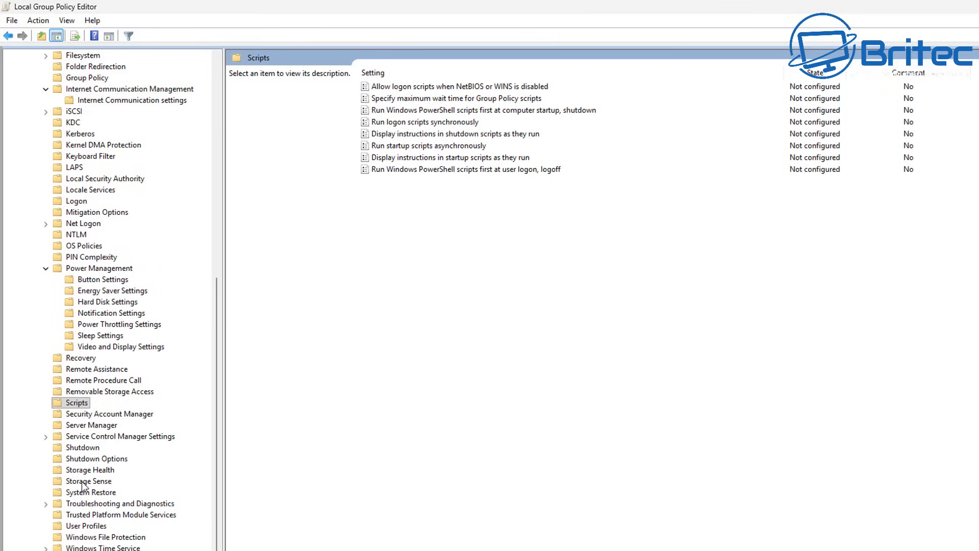
click(91, 415)
click(82, 427)
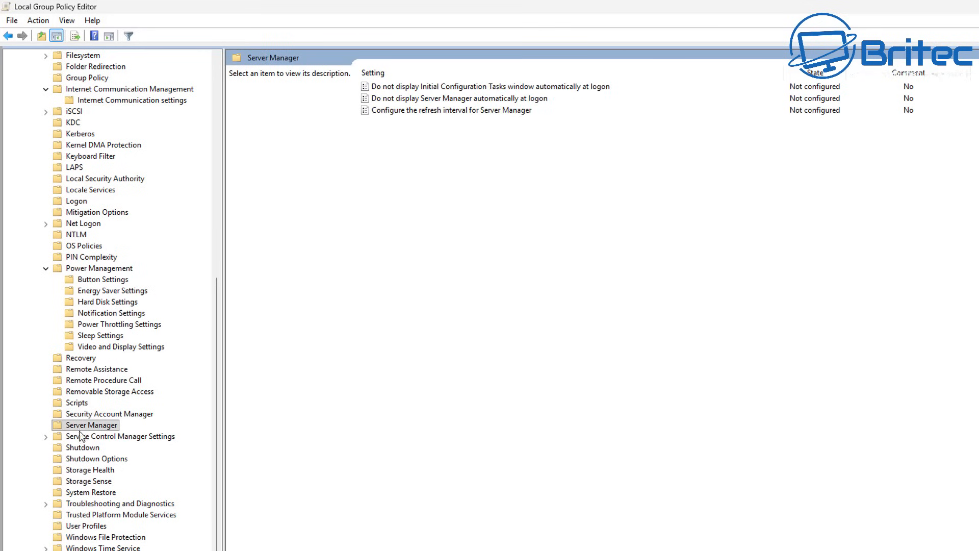
In the System folder's Storage Sense policies, set the Allow Storage Sense policy to Disabled
click(85, 482)
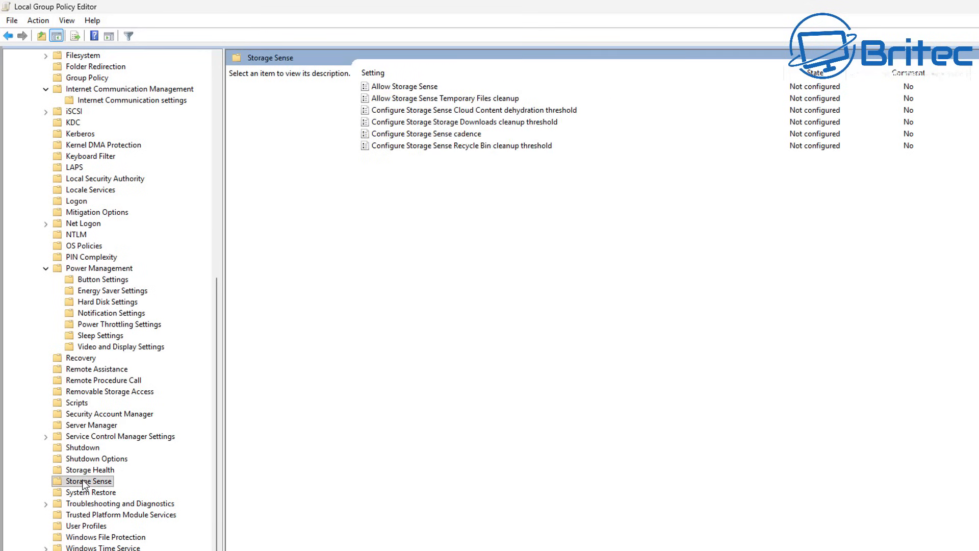
click(424, 89)
double_click(423, 91)
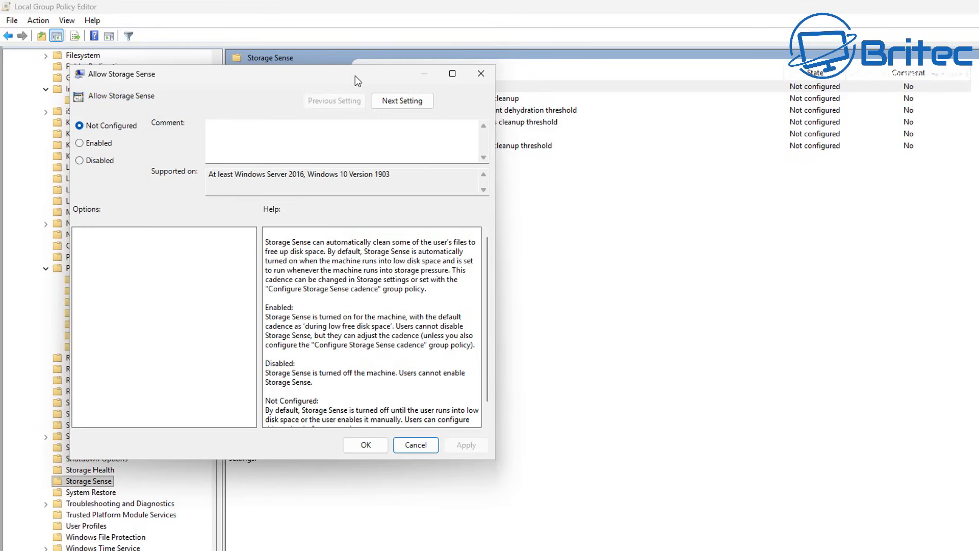
drag(355, 76, 325, 47)
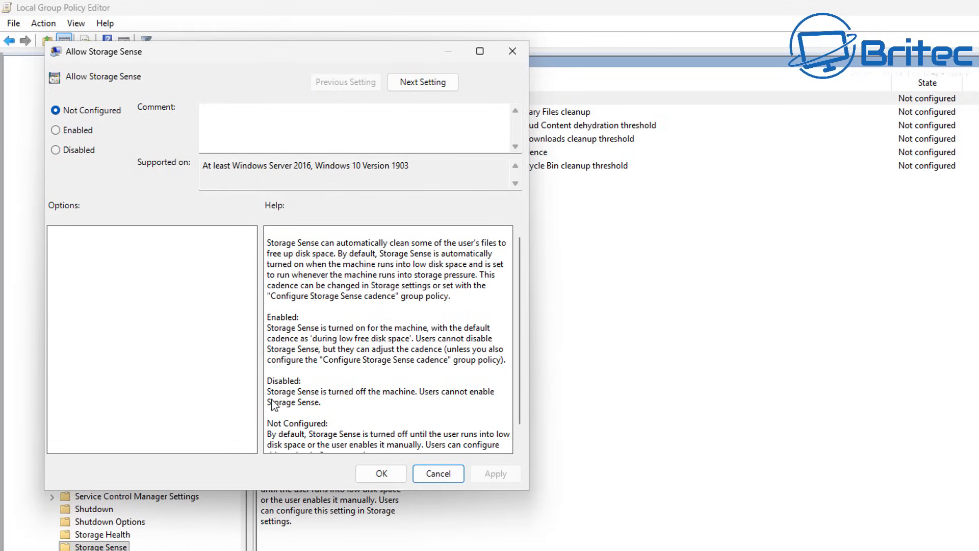
click(62, 150)
click(496, 472)
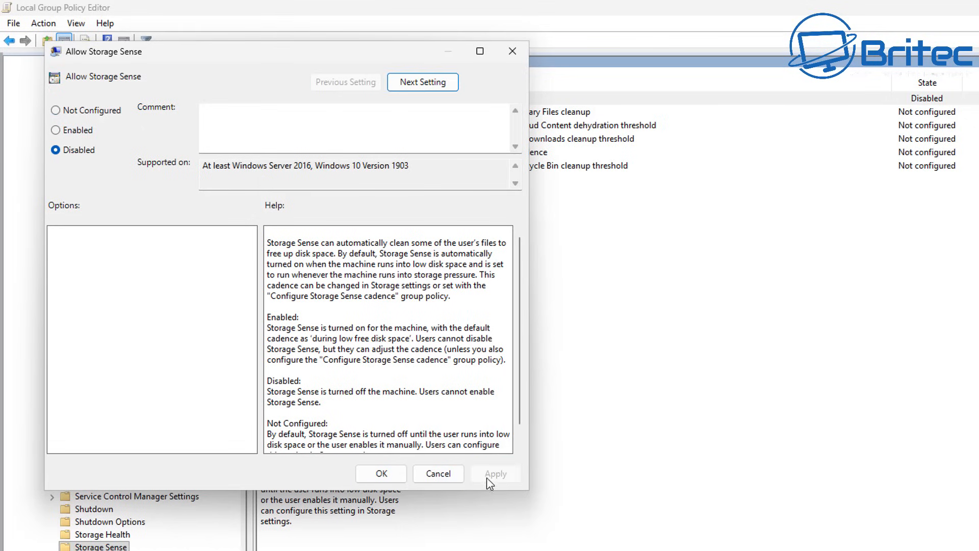
click(384, 476)
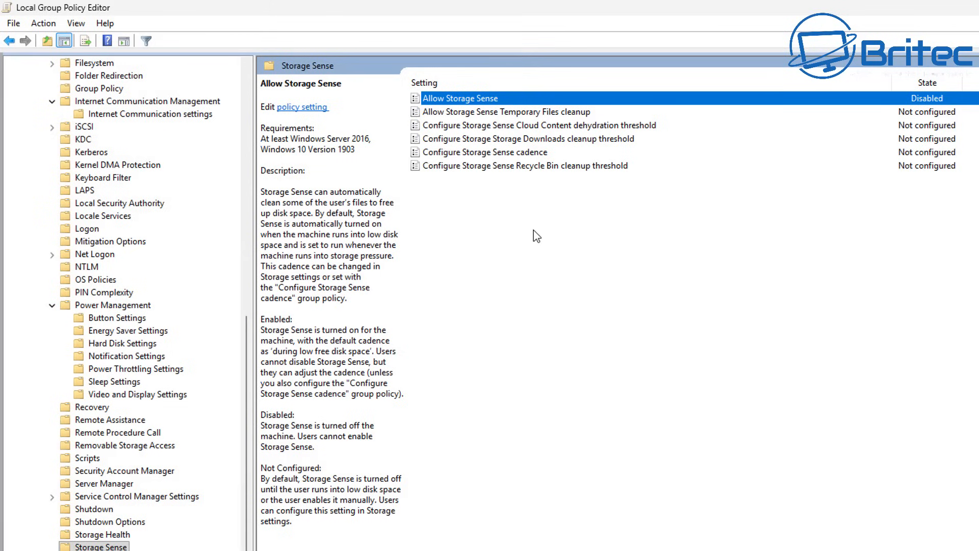
Read the Storage Sense policies for temporary files, cloud content, Downloads and Recycle Bin cleanup, leaving them unedited
key(Down)
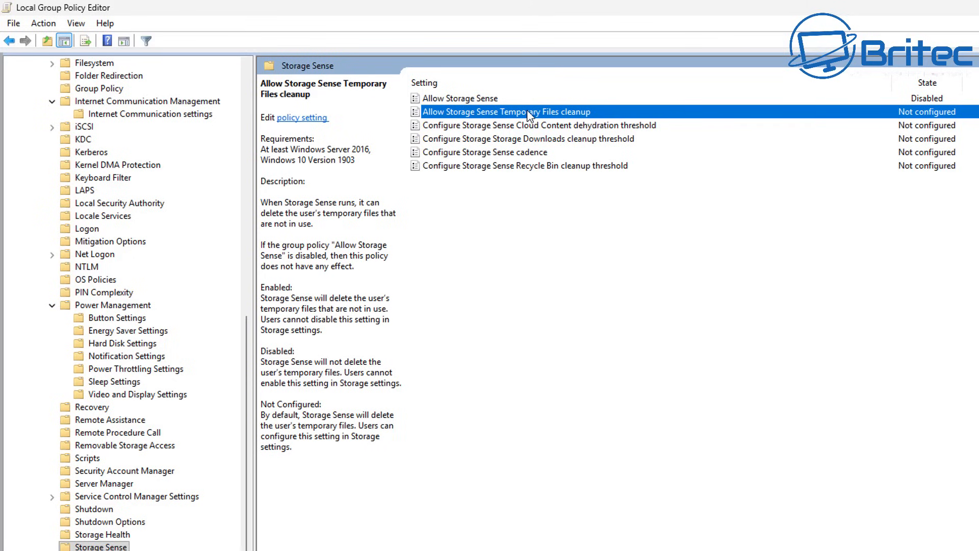
click(490, 127)
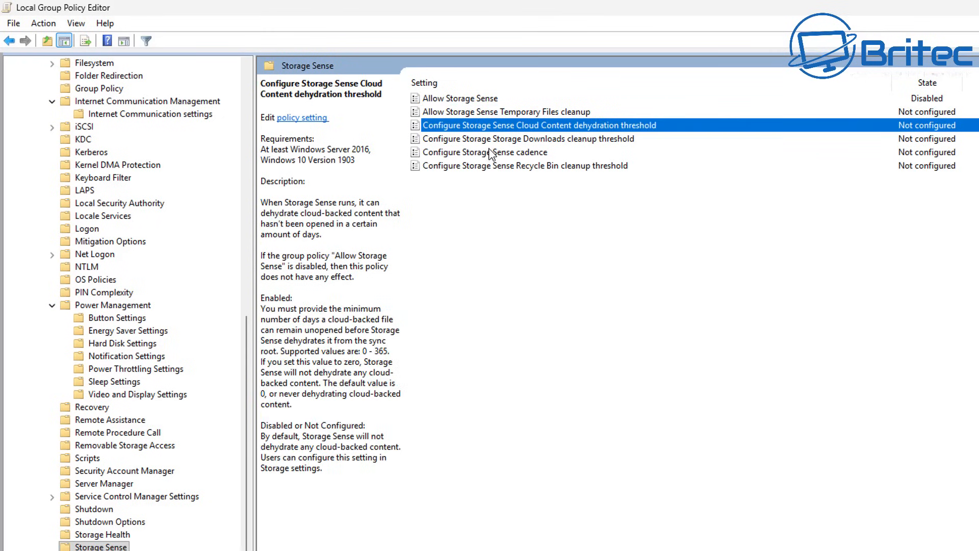
click(488, 140)
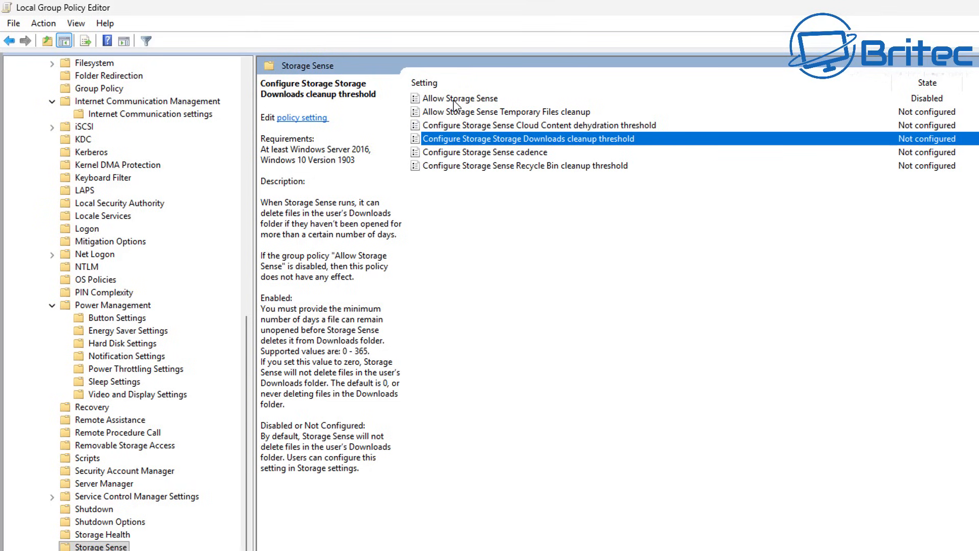
click(479, 166)
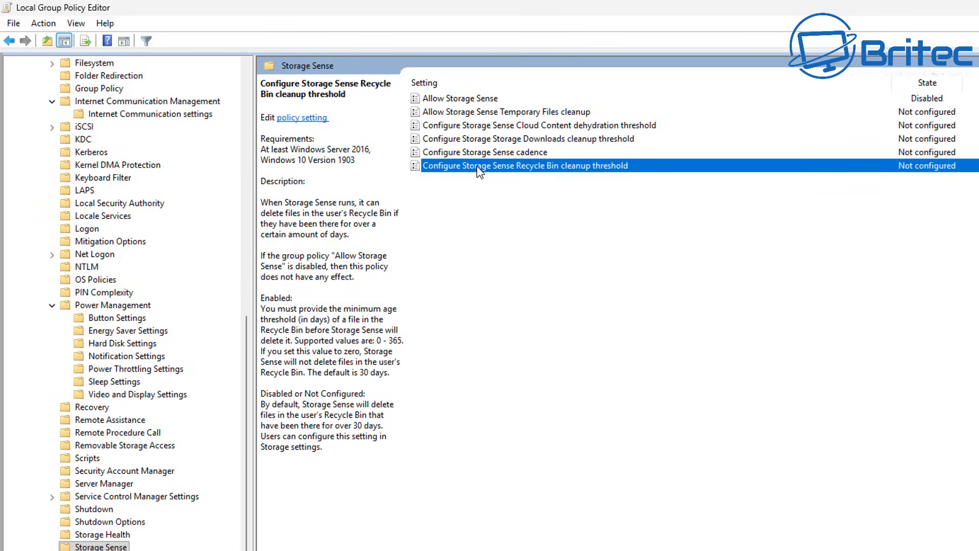
double_click(479, 166)
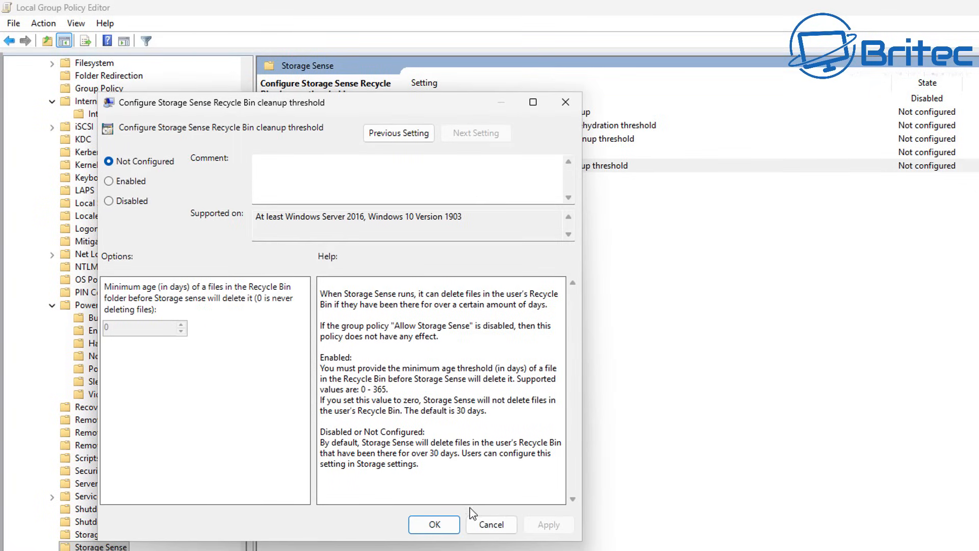
click(491, 525)
click(94, 501)
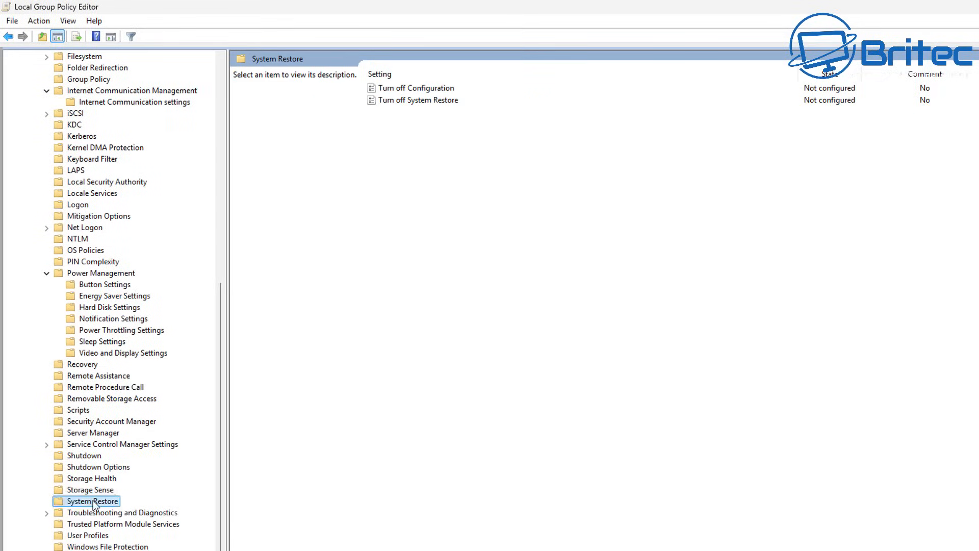
double_click(417, 99)
drag(365, 109, 326, 71)
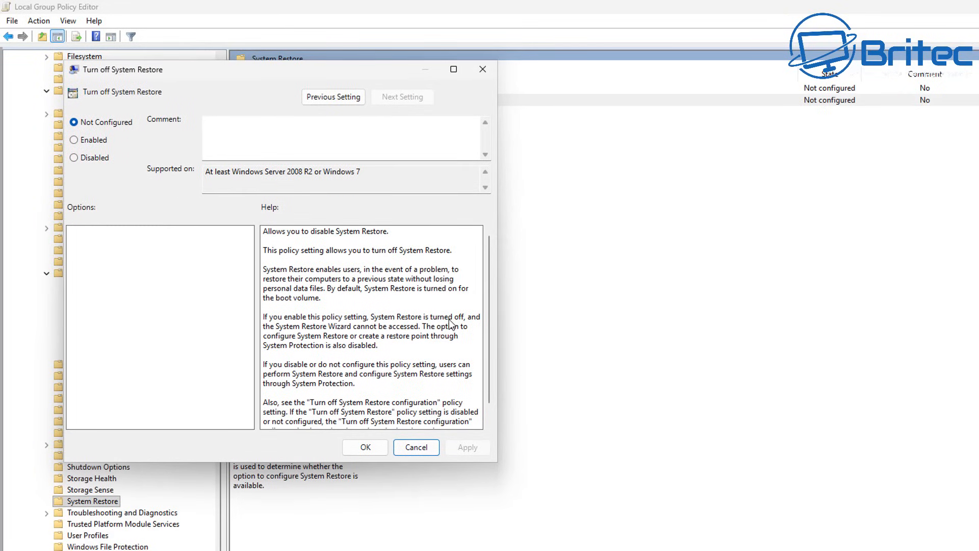
click(75, 140)
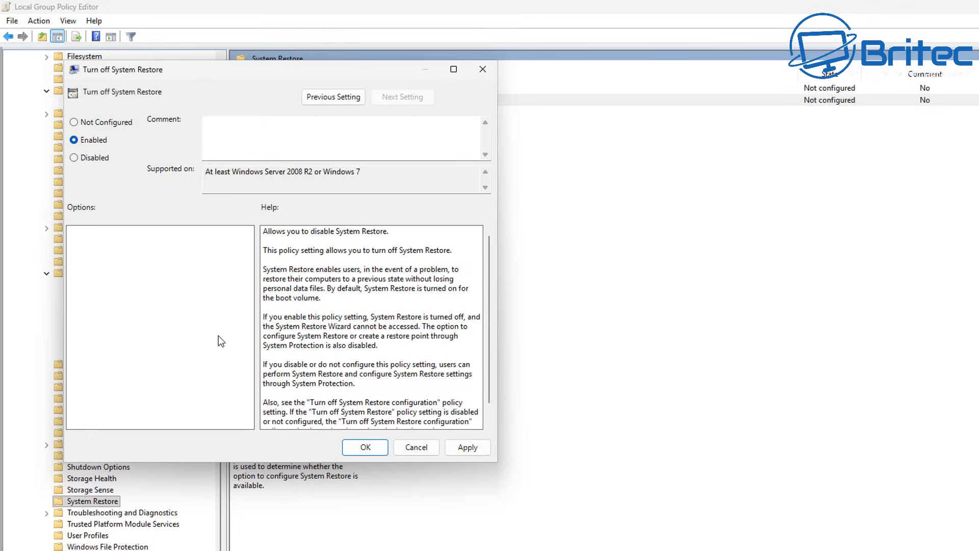
click(74, 122)
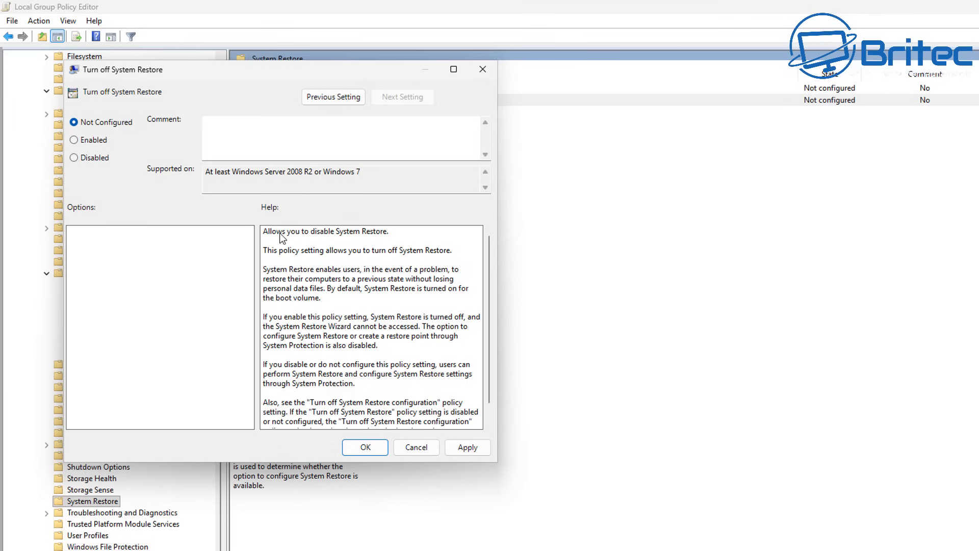
click(416, 447)
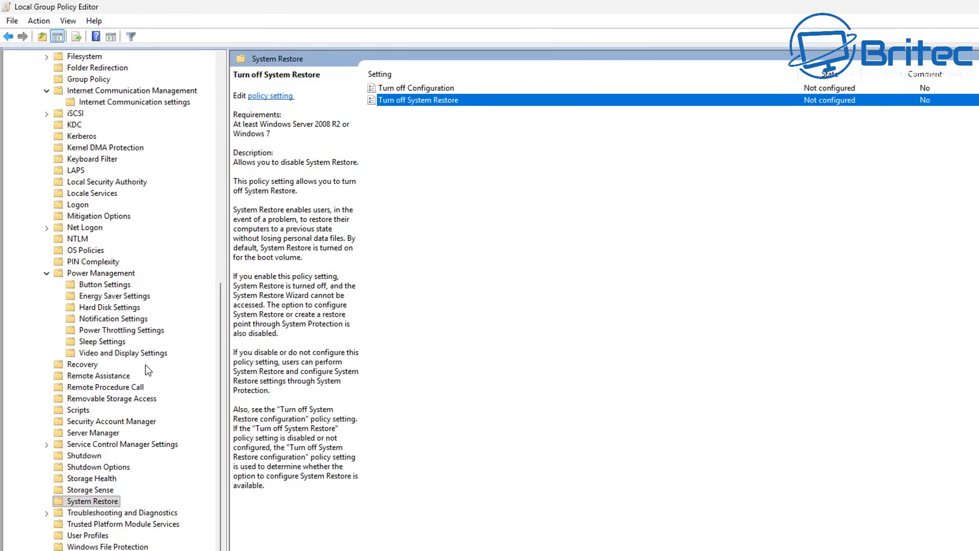
In the System folder's User Profiles policies, set the Turn off the advertising ID policy to Enabled
click(78, 536)
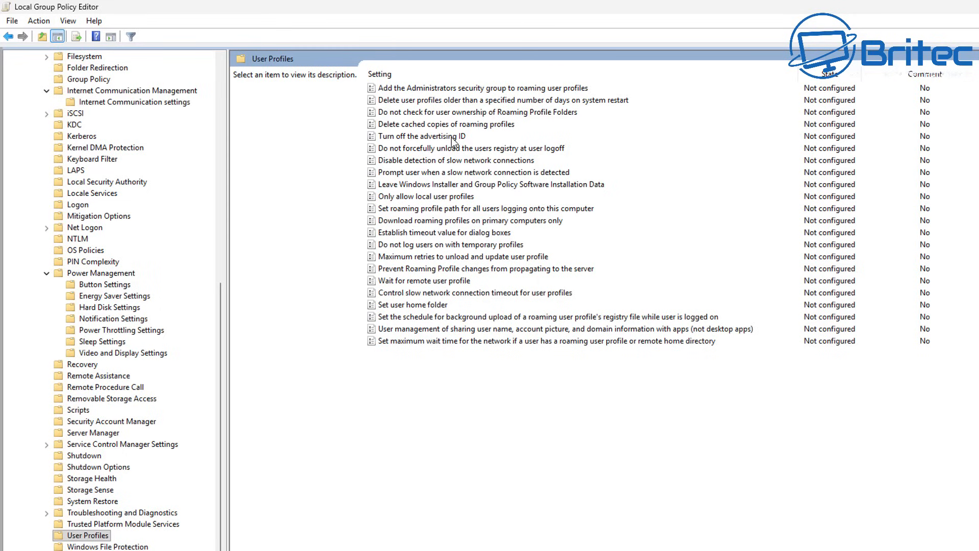
click(427, 137)
double_click(426, 136)
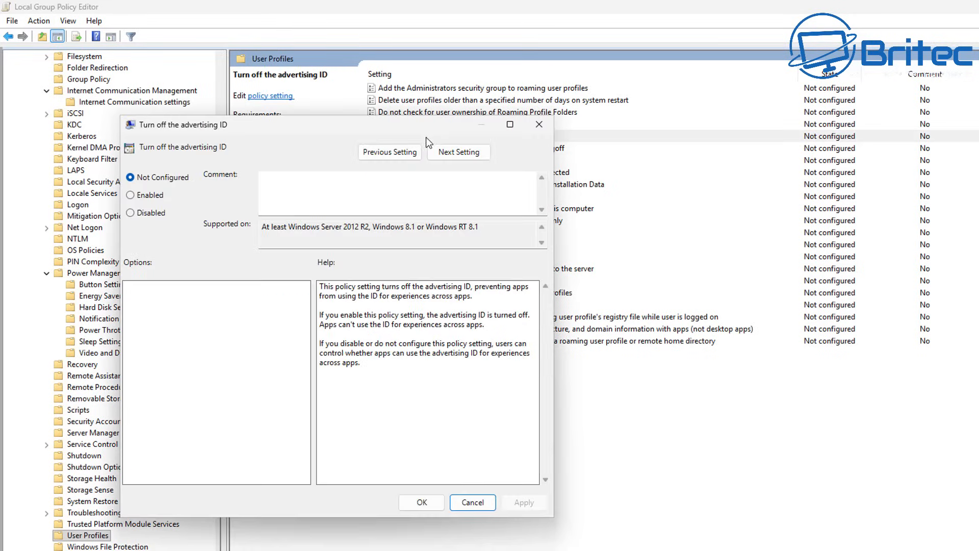
drag(398, 134, 316, 83)
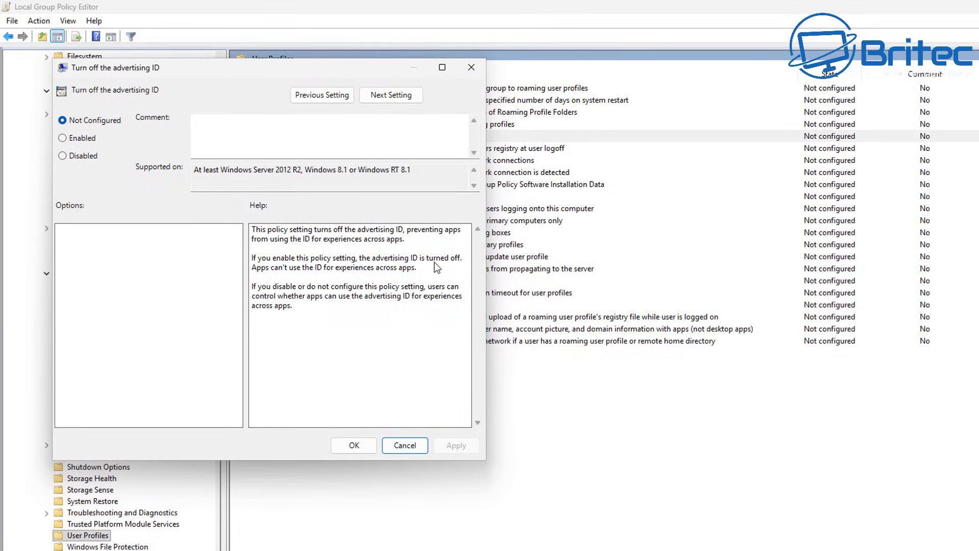
click(79, 140)
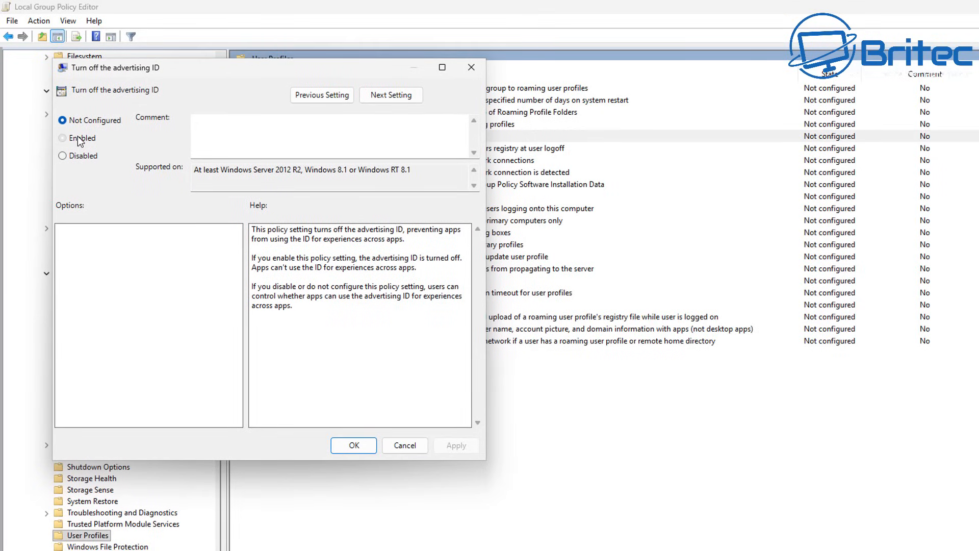
click(458, 447)
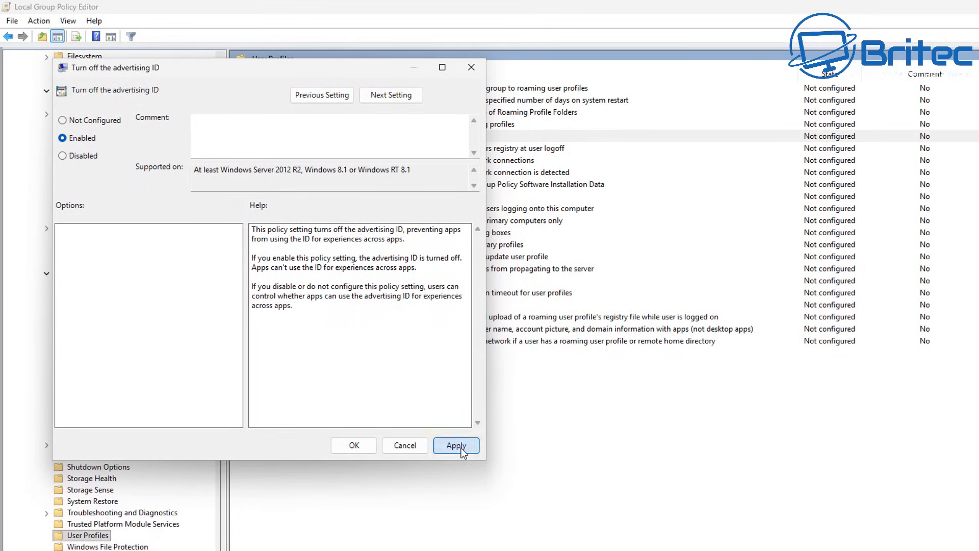
click(354, 445)
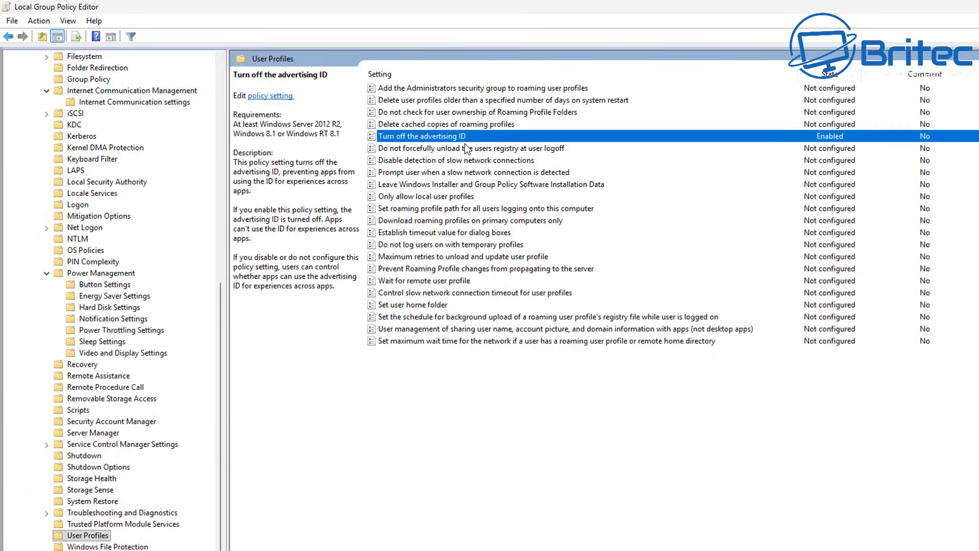
Expand Windows Components under Computer Configuration and read the Prevent the wizard from running policy in Add features to Windows 10
scroll(32, 179, up, 10)
click(34, 182)
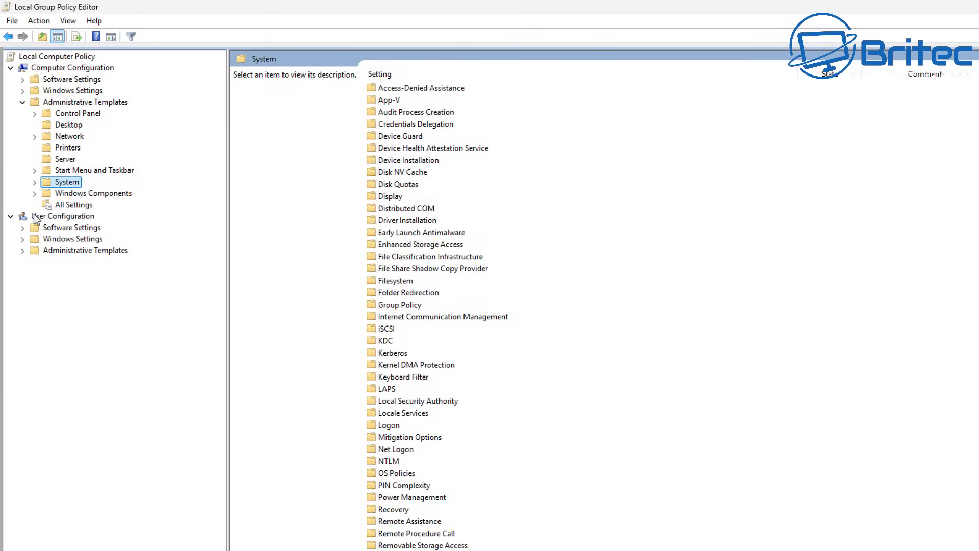
click(90, 195)
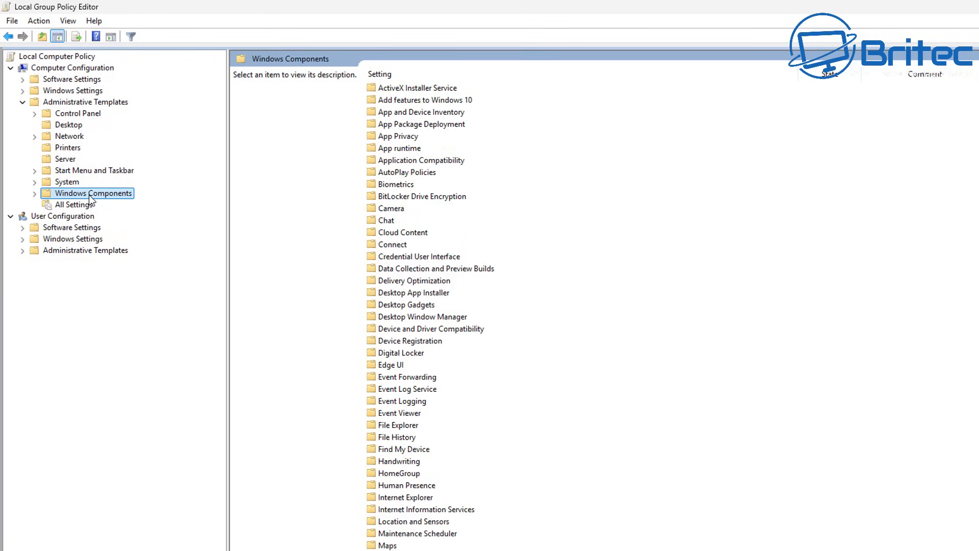
click(34, 193)
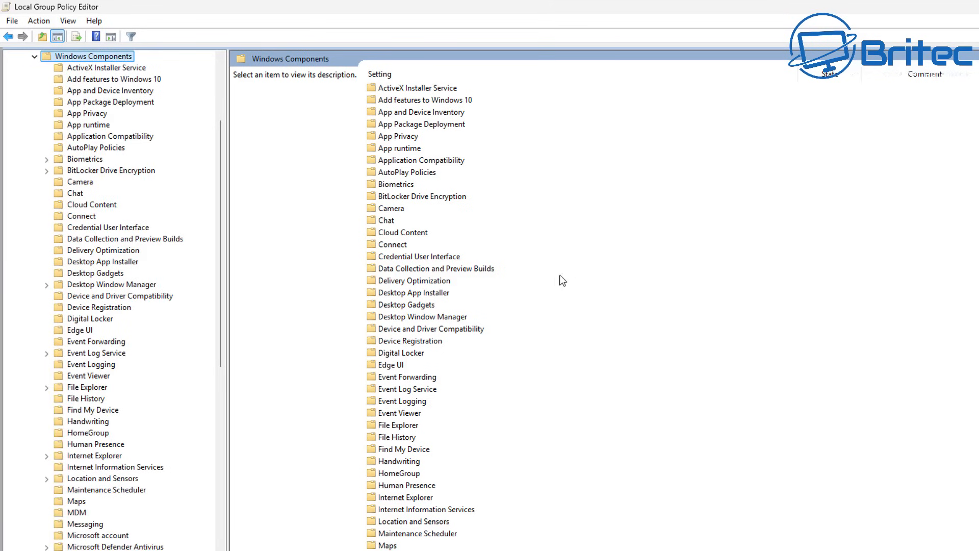
click(101, 82)
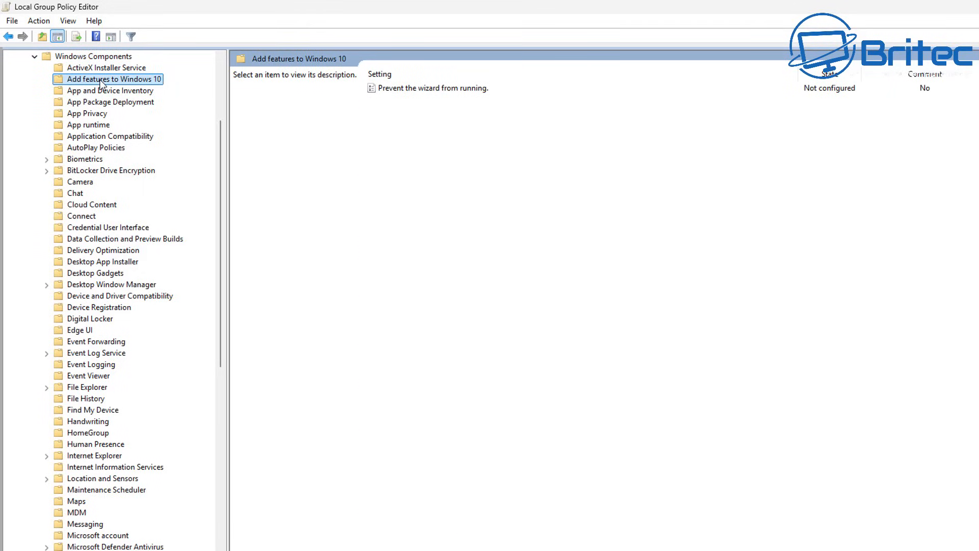
click(427, 89)
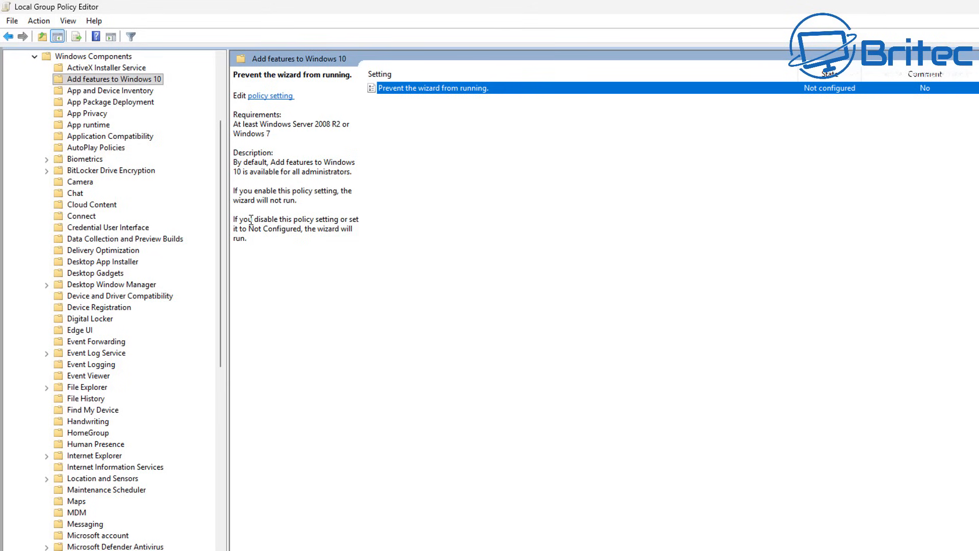
Read the App and Device Inventory policies on API Sampling, Application Footprint, Install Tracing and the compatibility scan for backed up applications
click(89, 93)
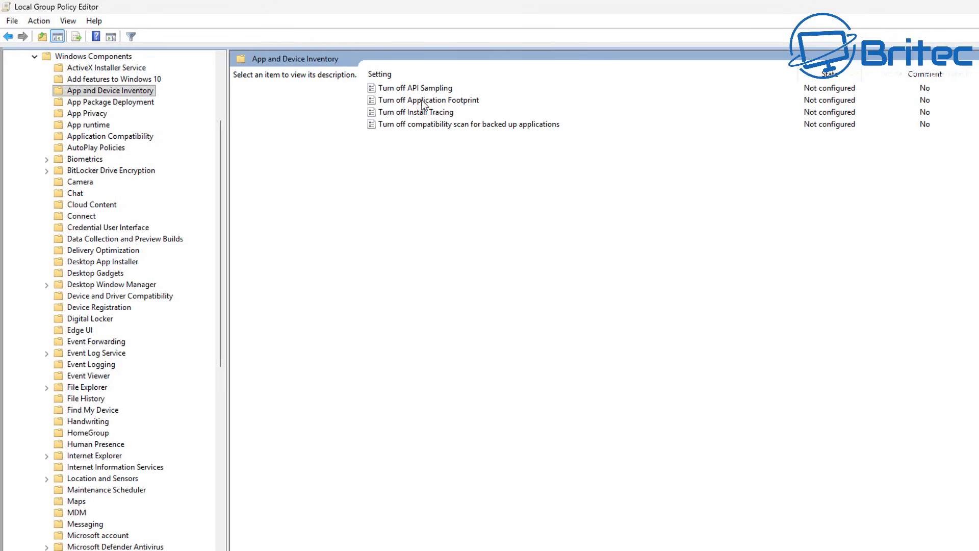
click(437, 89)
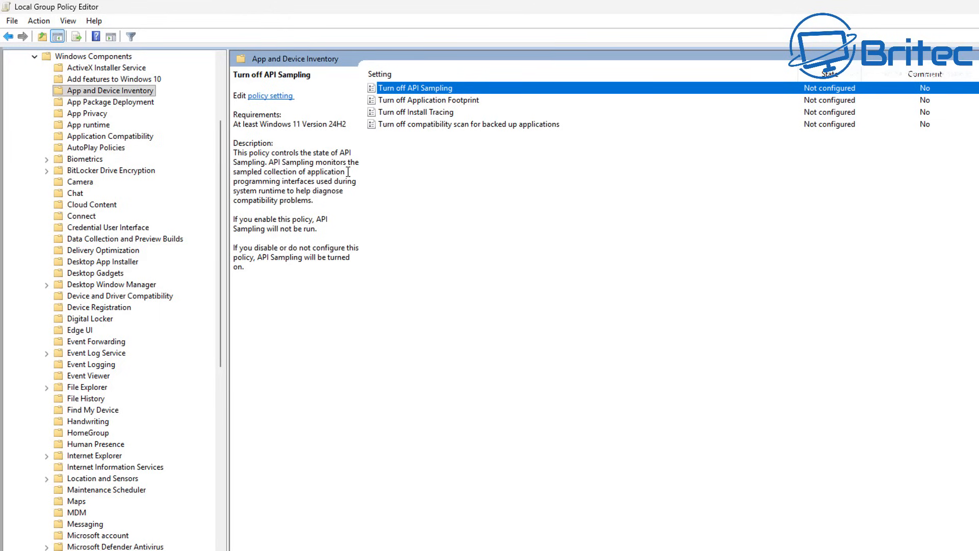
click(472, 102)
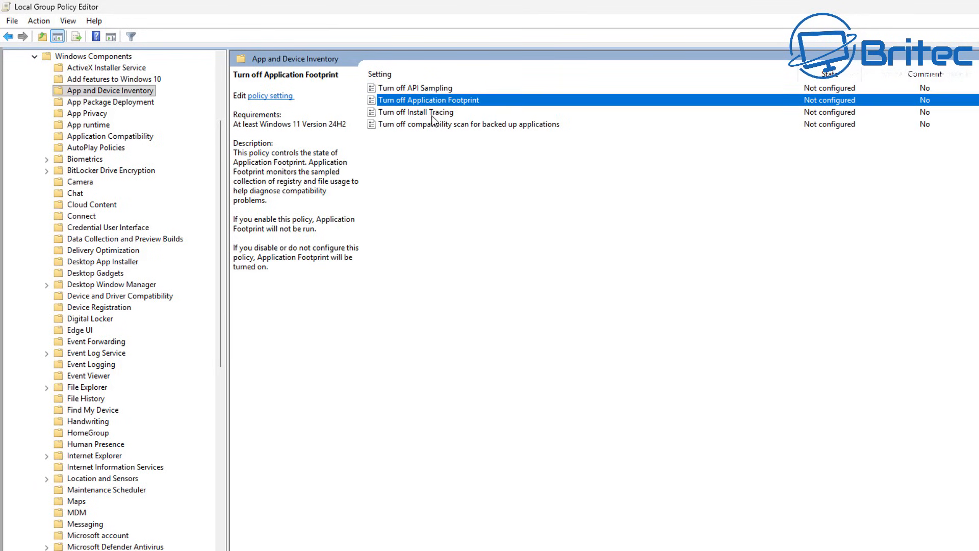
click(435, 114)
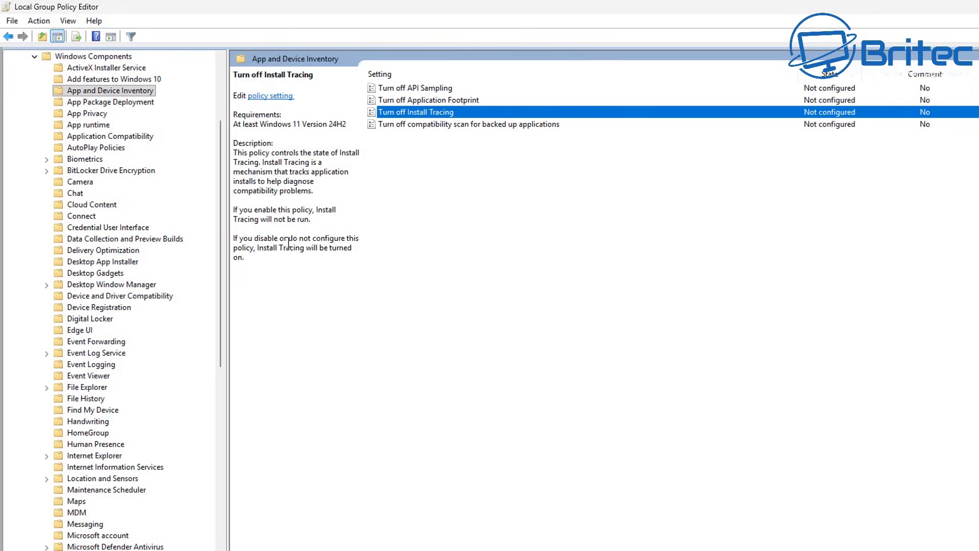
click(448, 126)
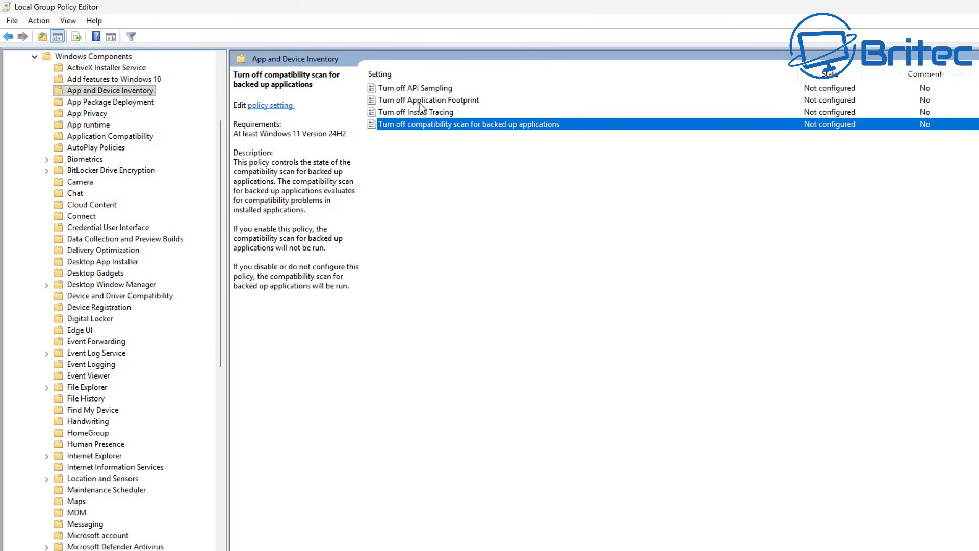
click(405, 88)
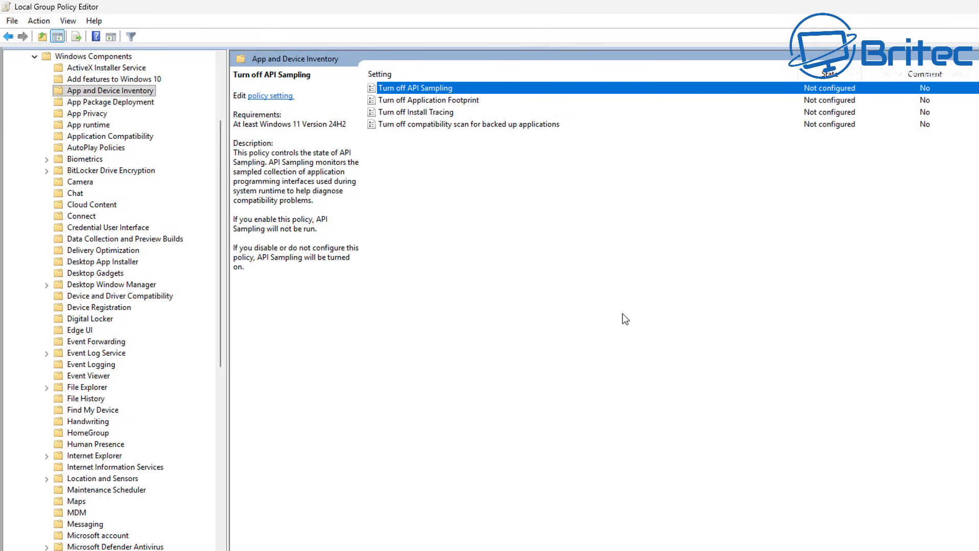
key(Down)
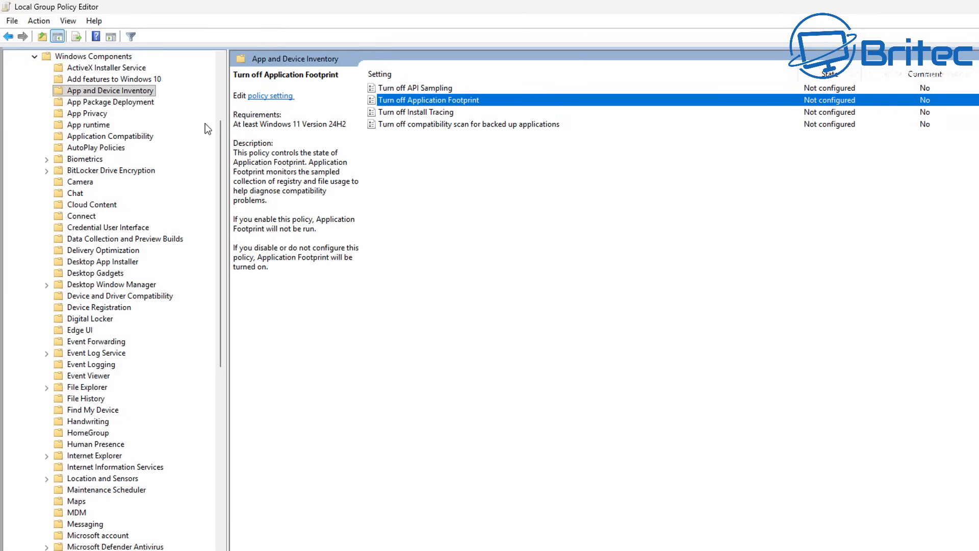
In the App Privacy folder, set Let Windows apps access account information to Enabled with Force Deny as the default for all apps
click(91, 115)
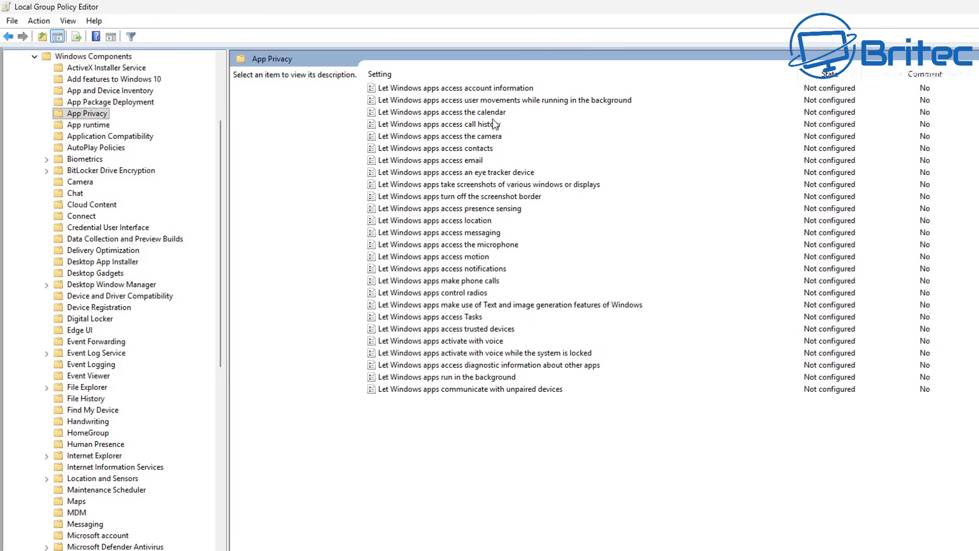
double_click(521, 89)
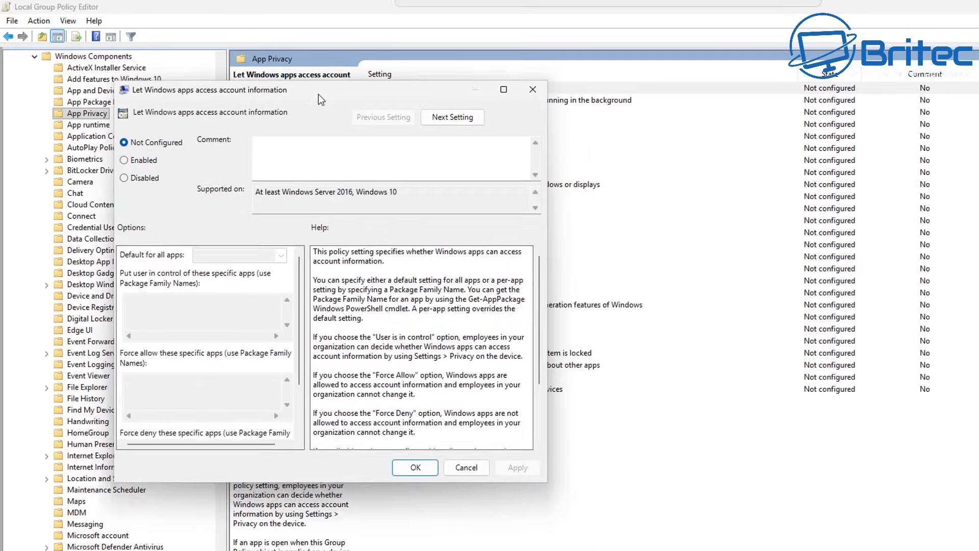
drag(318, 94, 313, 73)
click(127, 143)
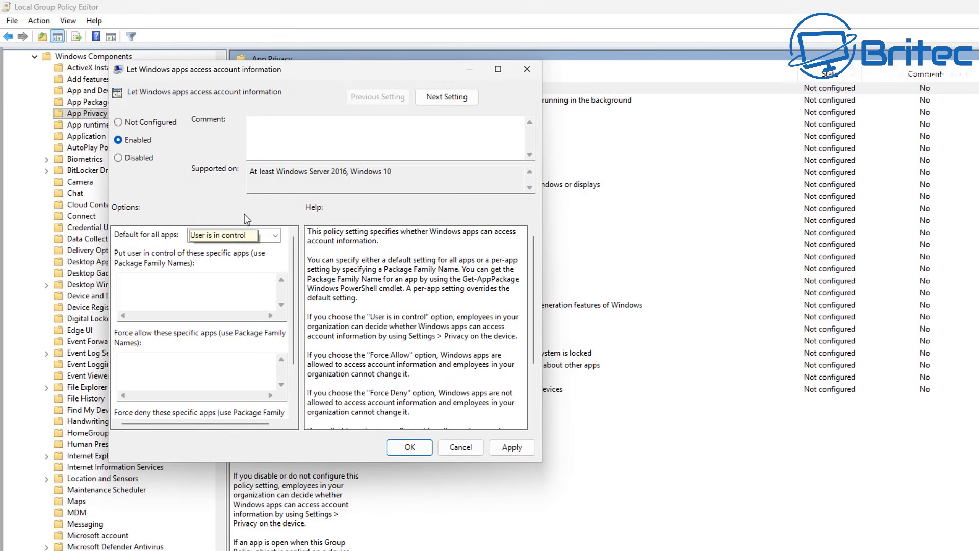
click(268, 240)
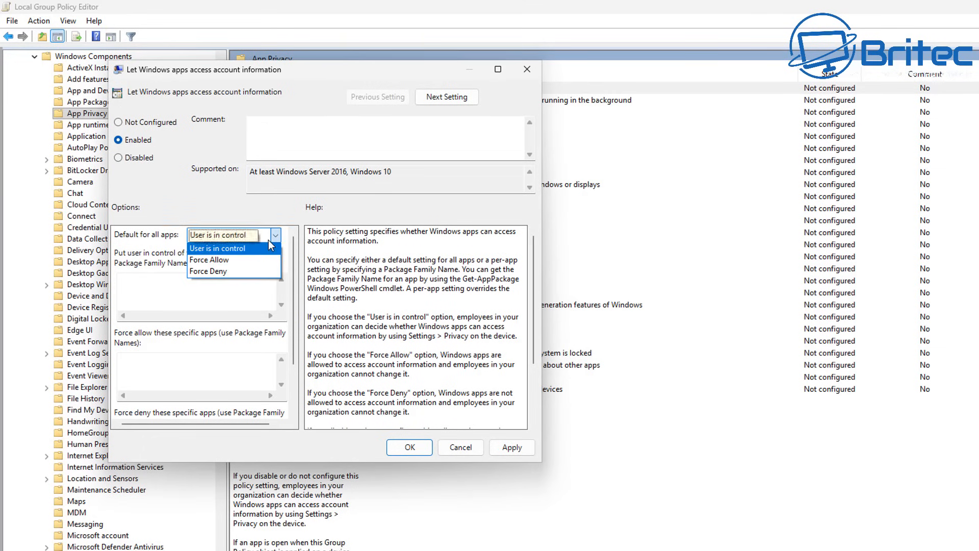
click(224, 270)
click(514, 449)
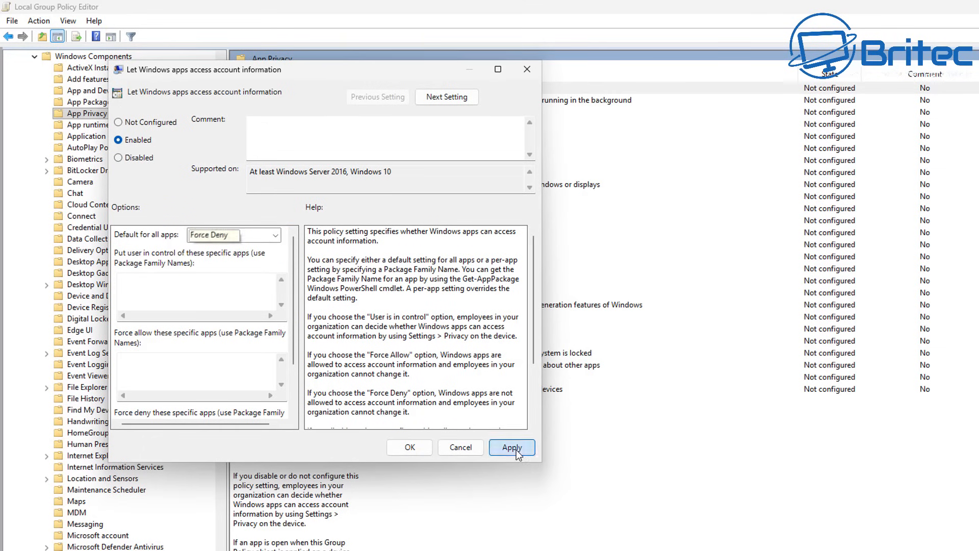
click(396, 451)
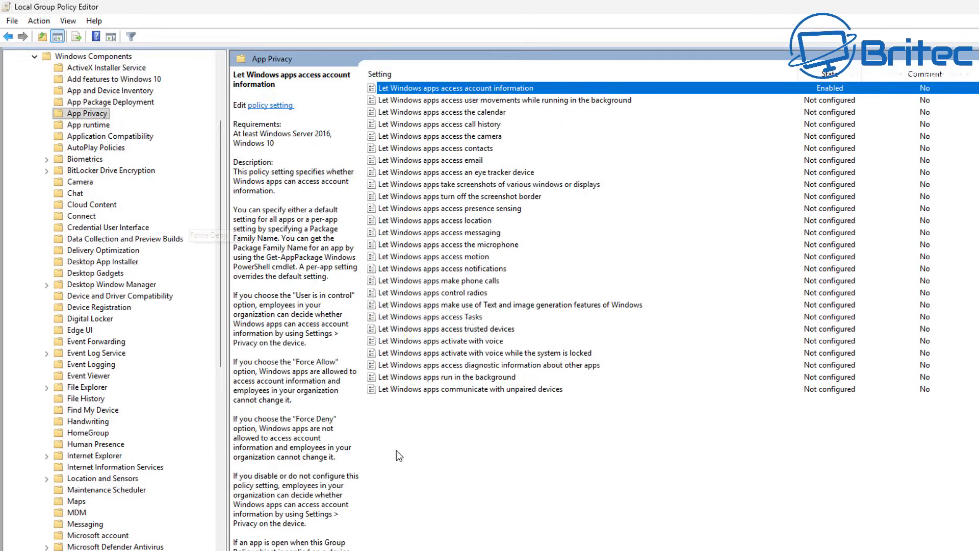
Set Let Windows apps access user movements while running in the background to Enabled with Force Deny as the default for all apps
click(537, 105)
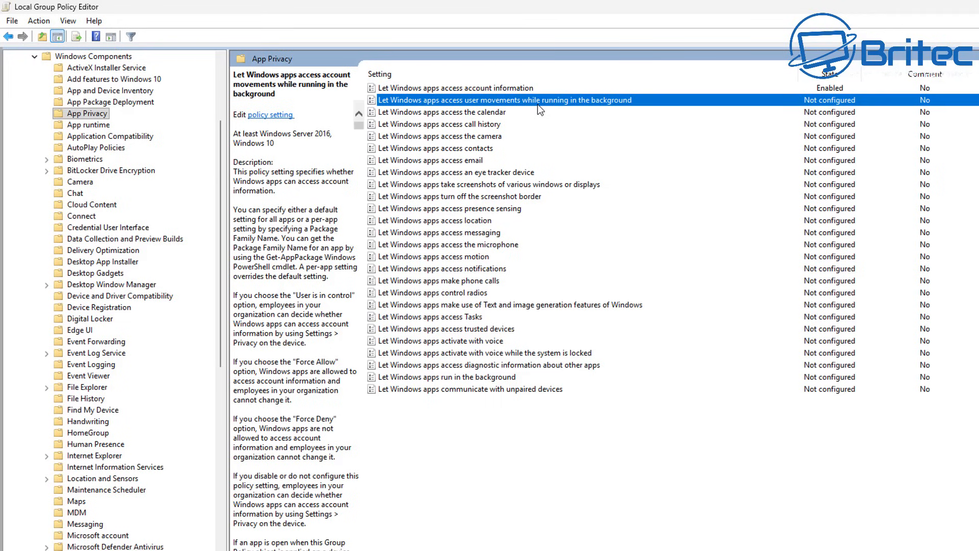
double_click(537, 104)
drag(402, 162, 334, 86)
click(95, 148)
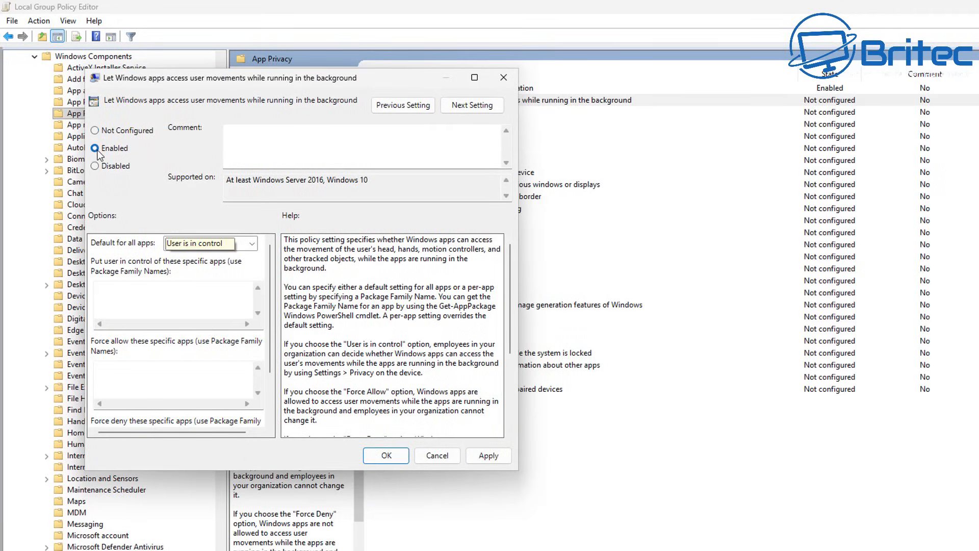
click(372, 200)
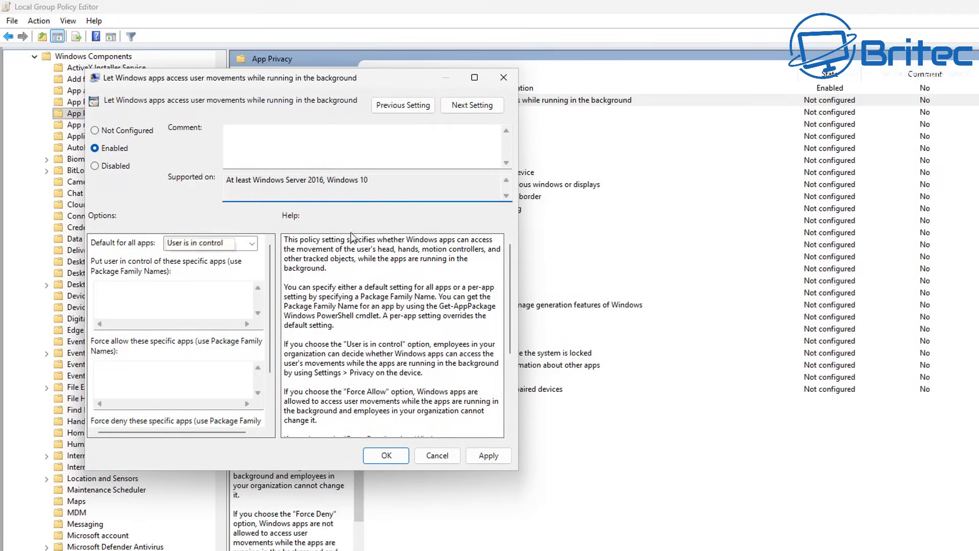
click(253, 243)
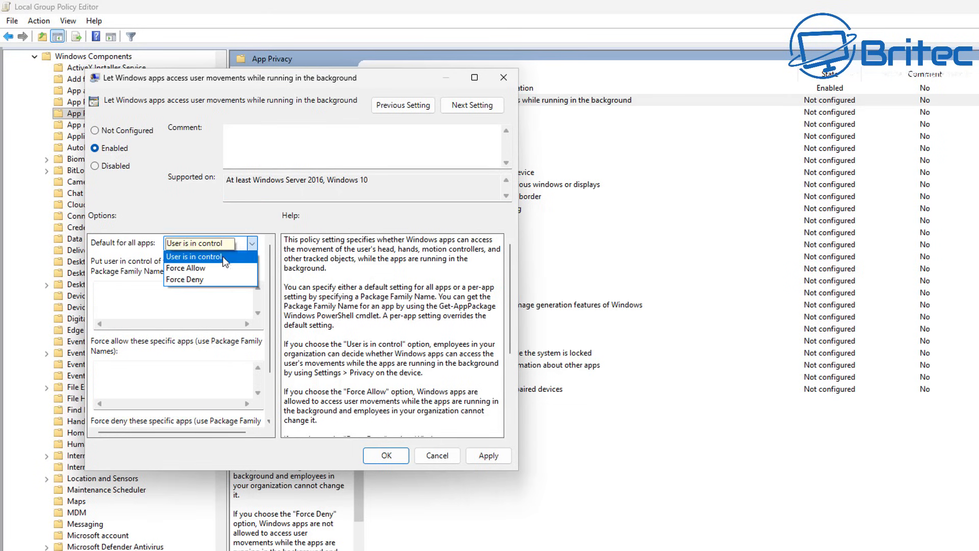
click(203, 279)
click(493, 459)
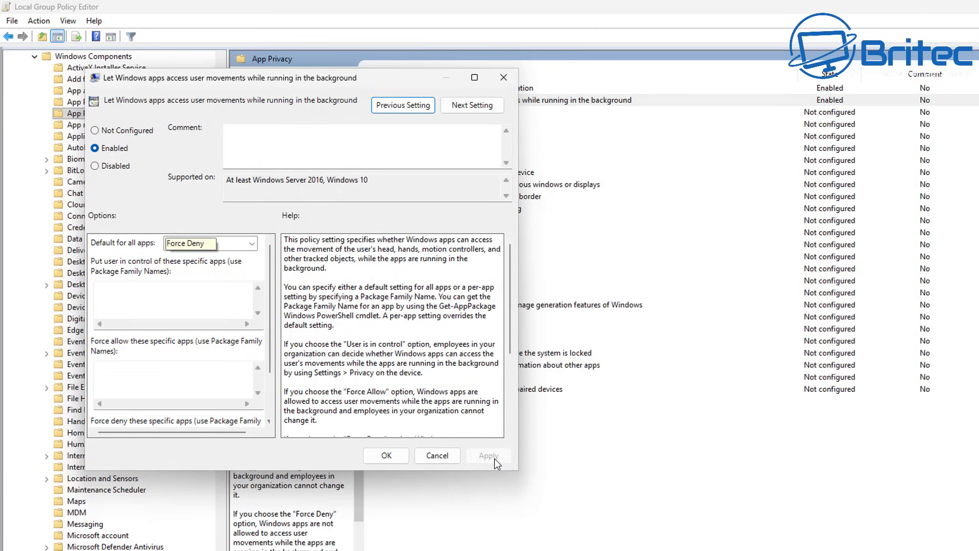
click(386, 455)
Set the Let Windows apps access the calendar policy to Enabled with Force Deny as the default for all apps
double_click(488, 113)
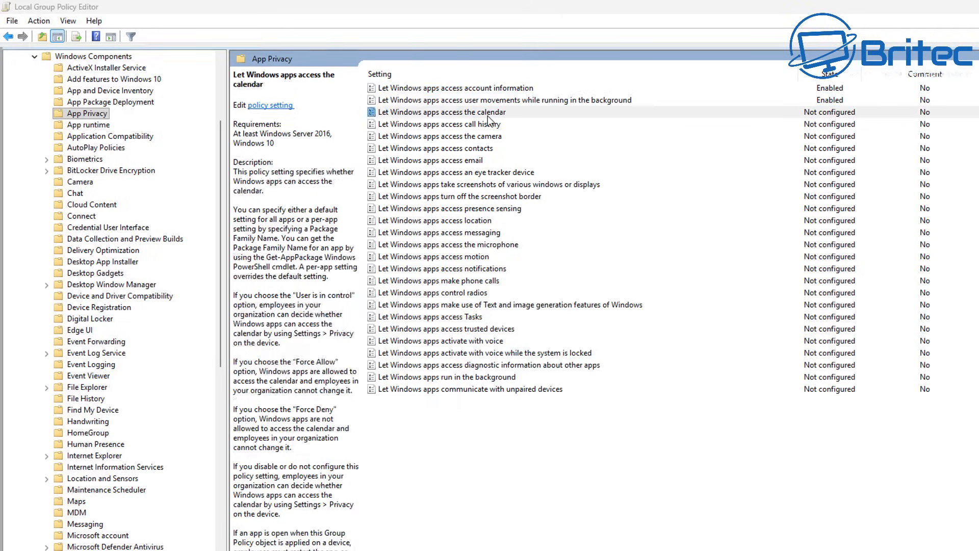
click(43, 102)
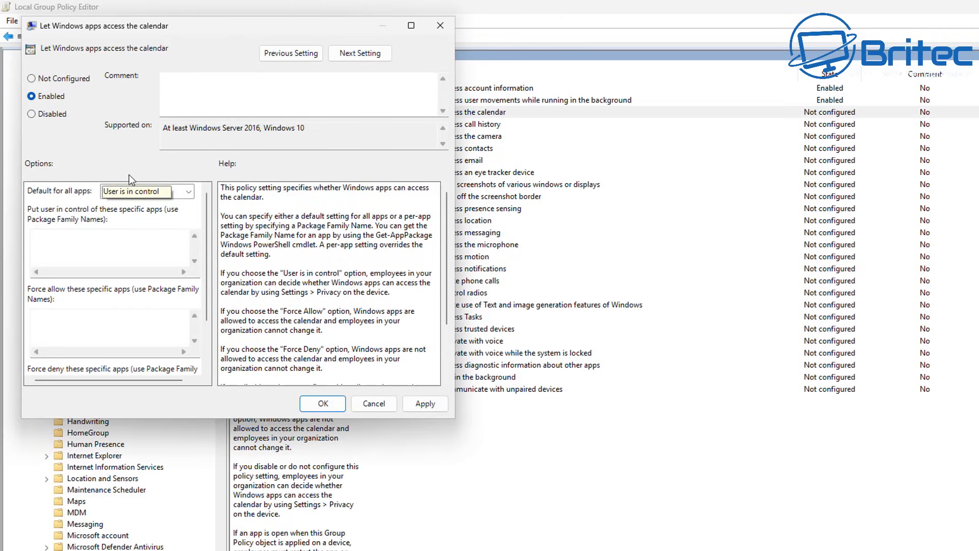
click(176, 195)
click(135, 226)
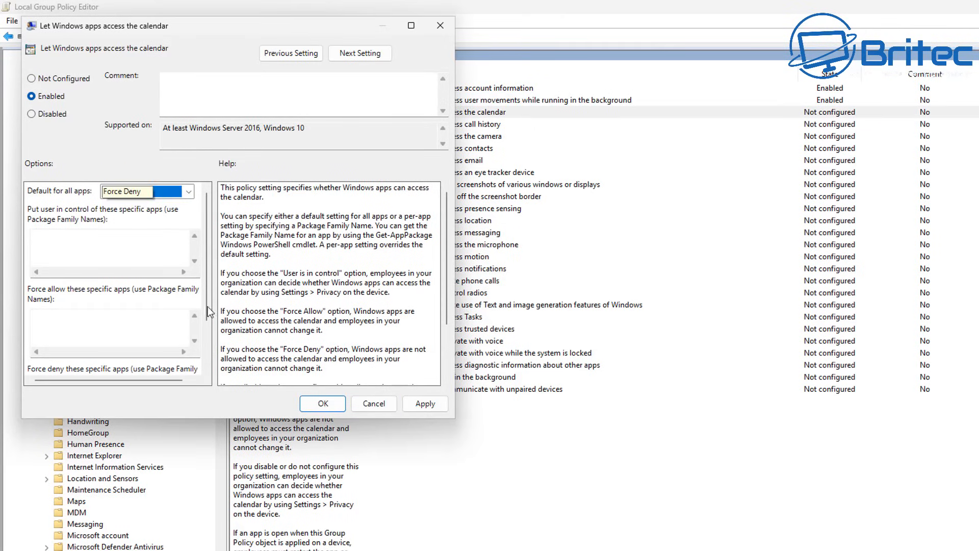
click(317, 405)
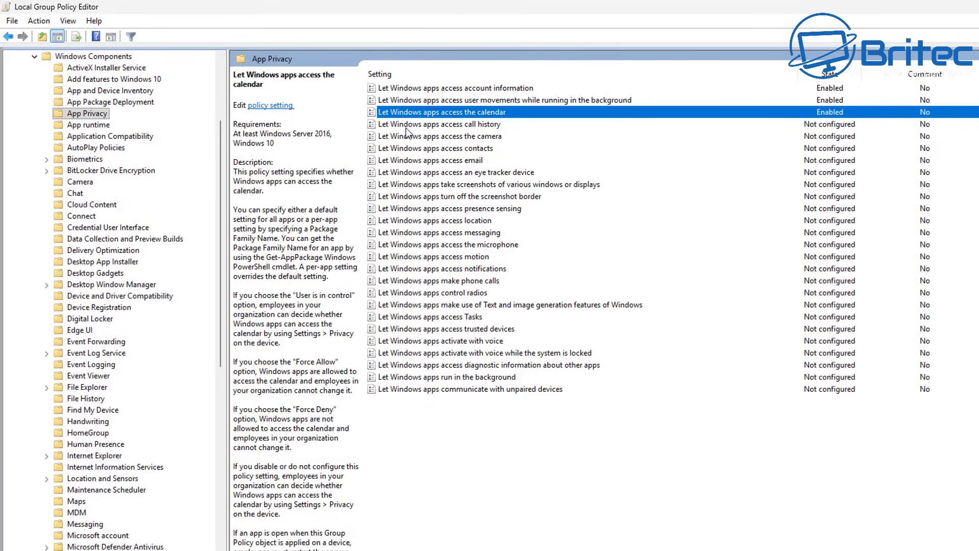
Set the Let Windows apps access call history policy to Enabled with Force Deny as the default for all apps
double_click(405, 125)
click(69, 113)
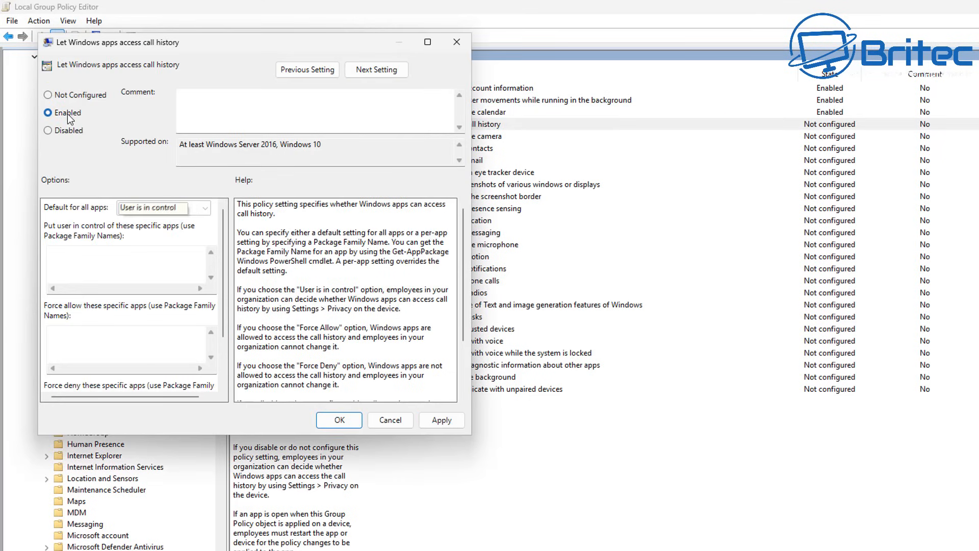
click(171, 206)
click(148, 244)
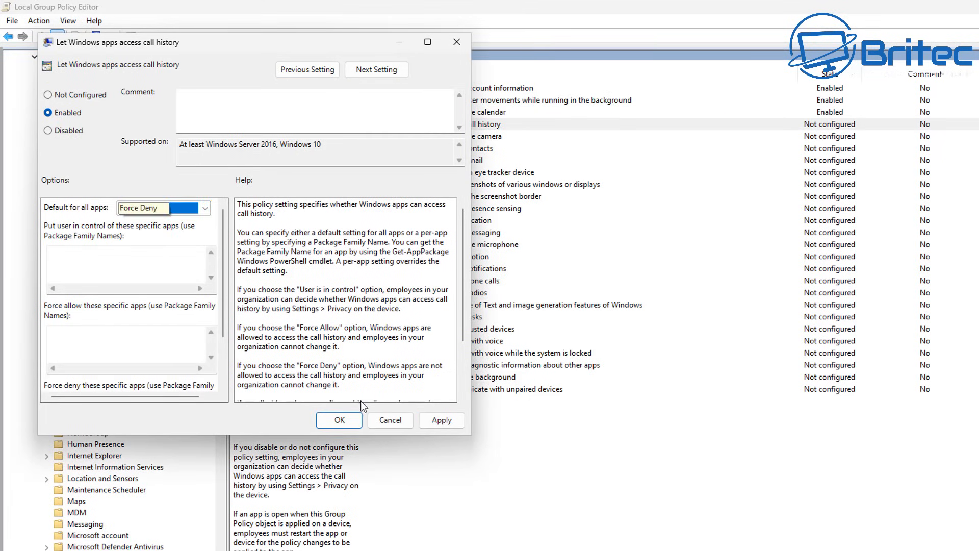
click(341, 419)
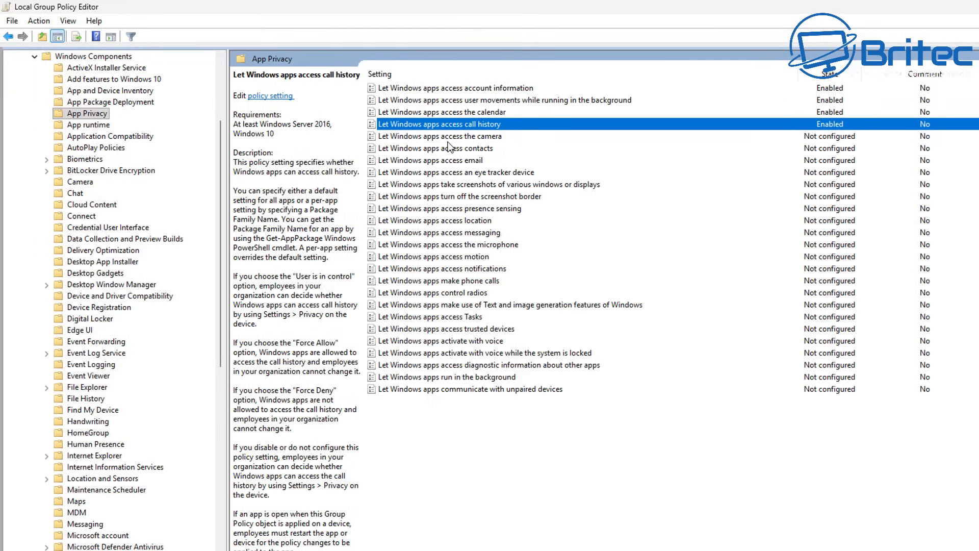
Set the Let Windows apps access the camera policy to Enabled with Force Deny as the default for all apps
click(450, 138)
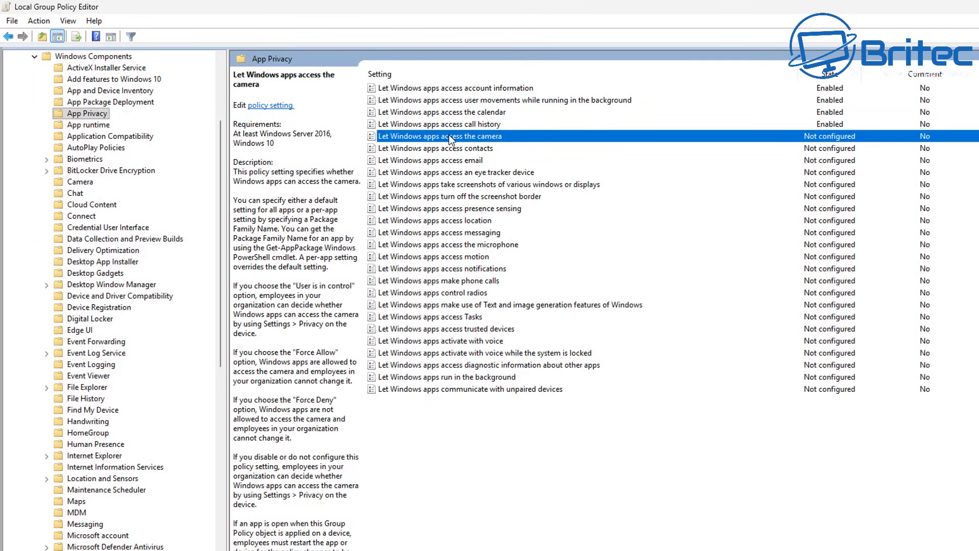
double_click(449, 136)
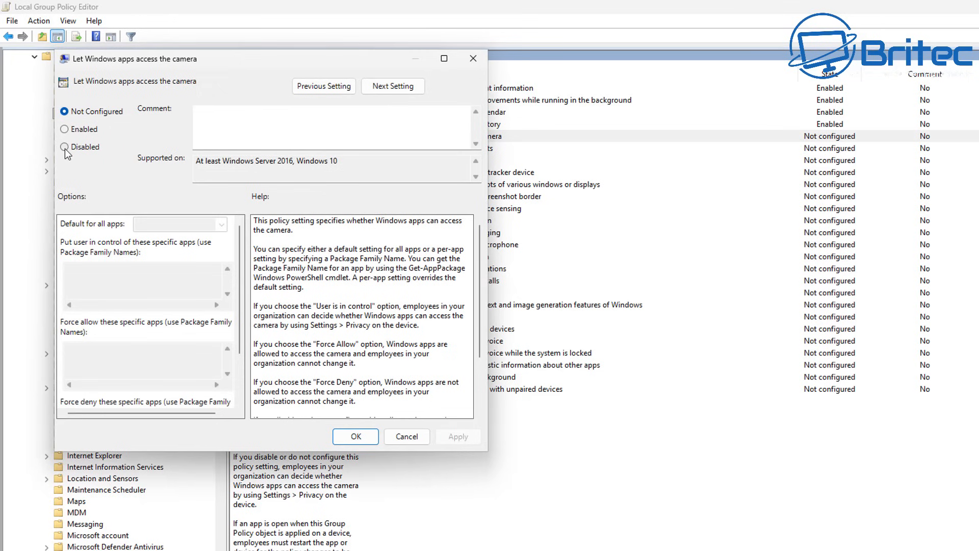
click(67, 132)
click(190, 223)
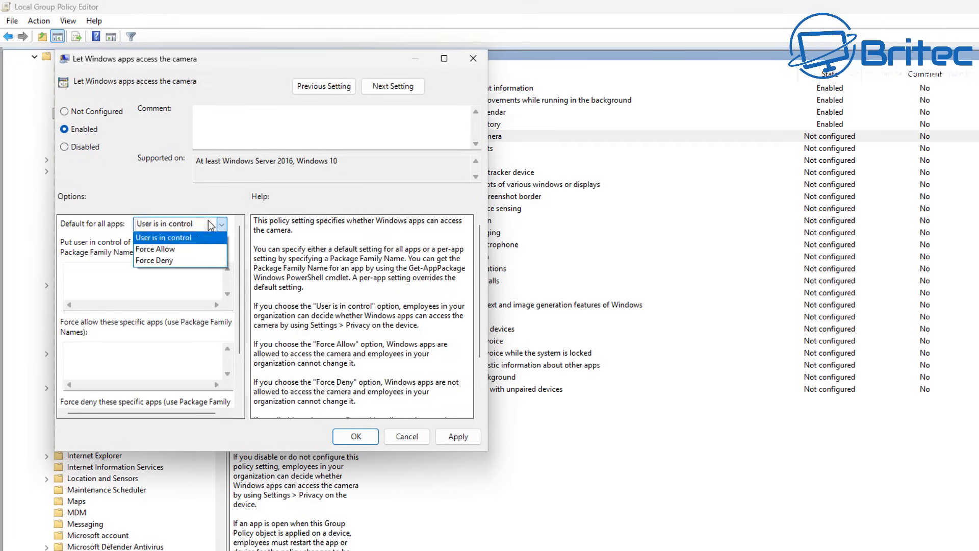
click(180, 260)
click(365, 434)
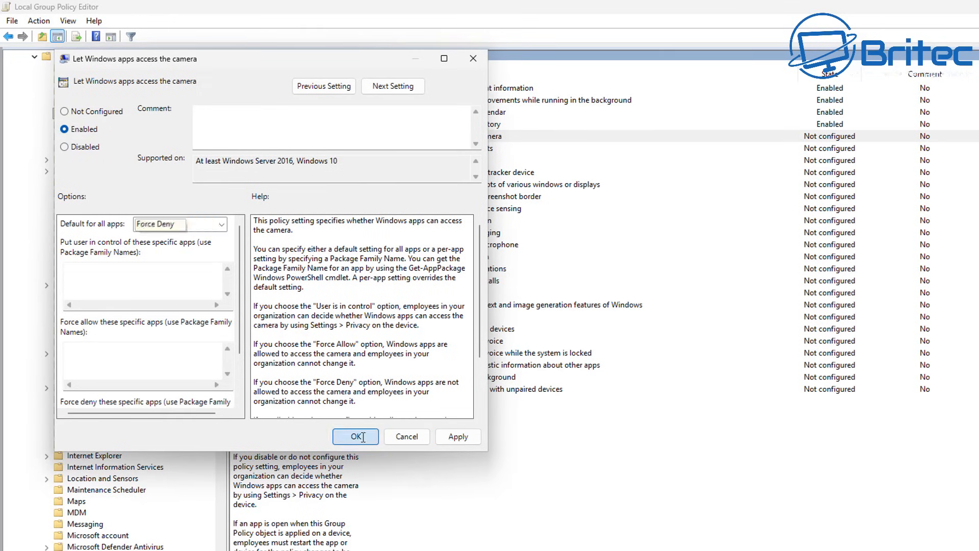
Set the Let Windows apps access contacts policy to Enabled with Force Deny as the default for all apps
double_click(444, 149)
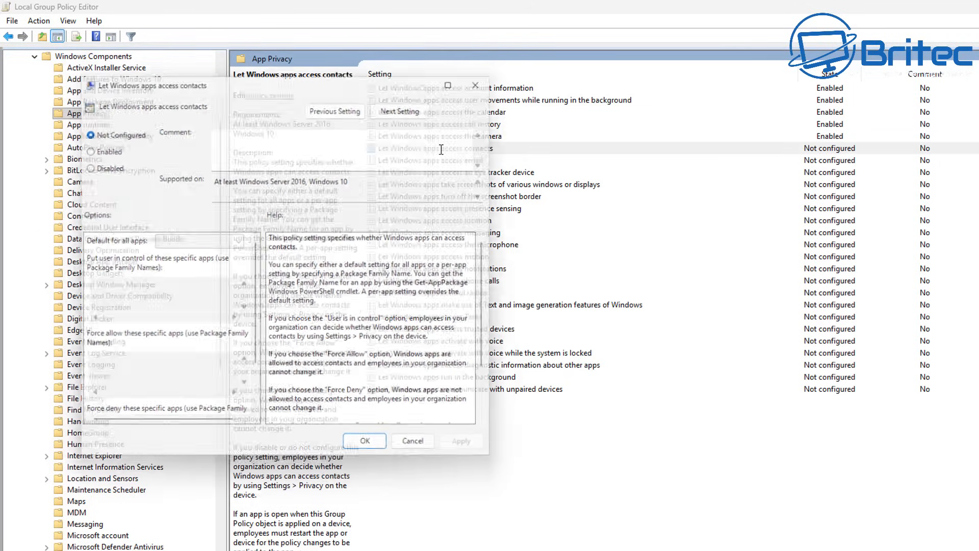
click(101, 147)
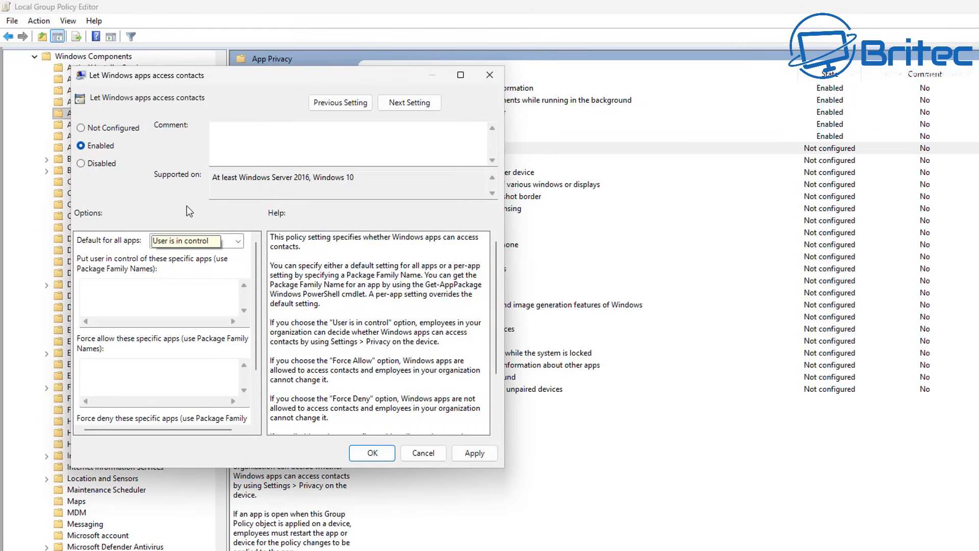
click(226, 240)
click(182, 276)
click(372, 452)
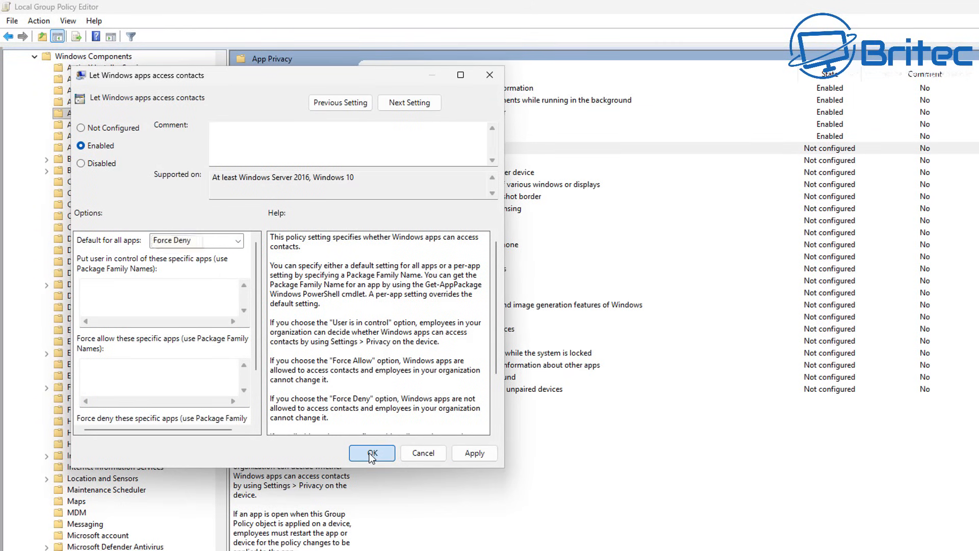
Set the Let Windows apps access email policy to Enabled with Force Deny as the default for all apps
double_click(443, 159)
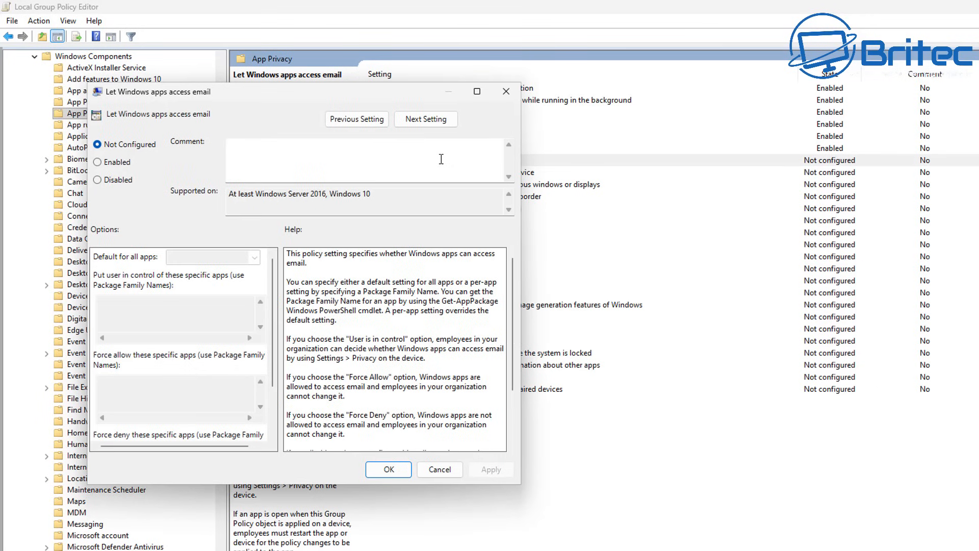
click(98, 162)
click(239, 257)
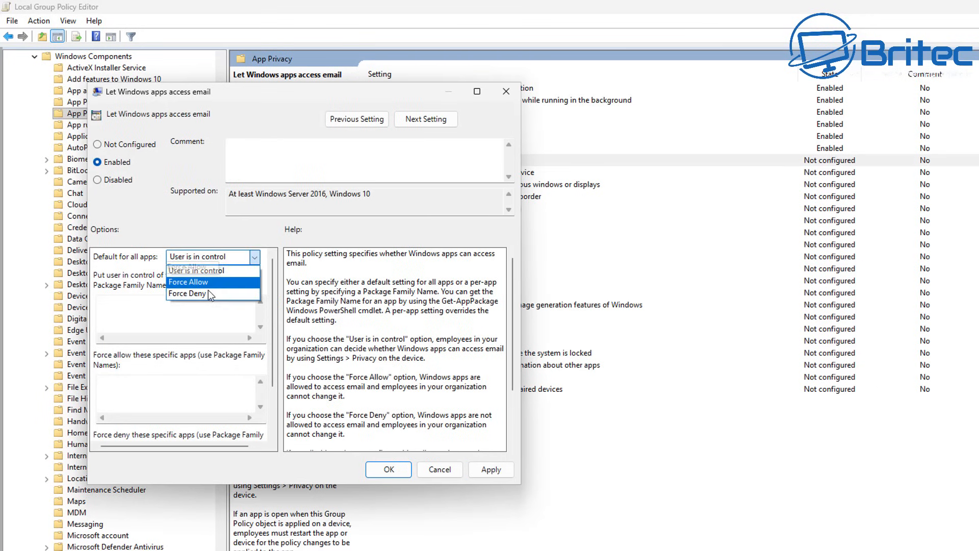
click(215, 294)
click(388, 469)
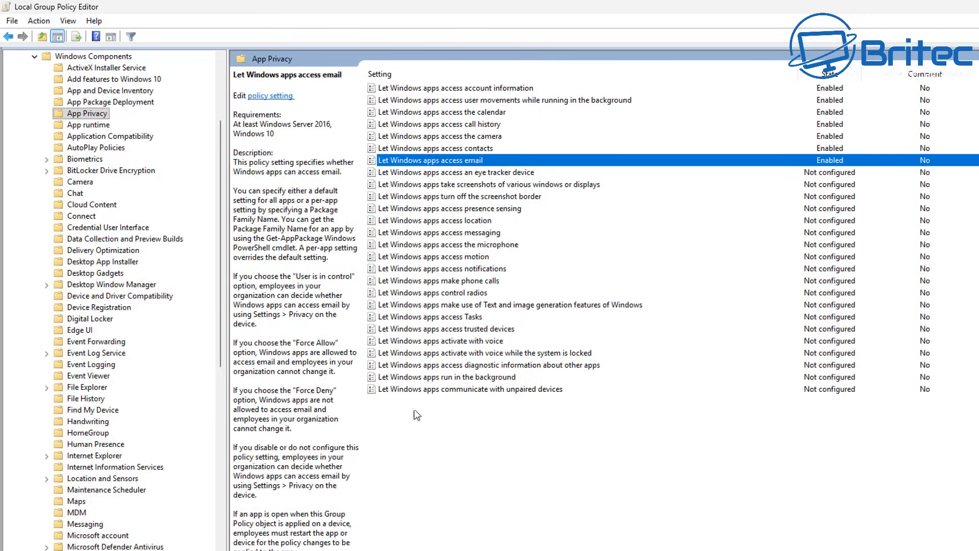
Set the Let Windows apps access an eye tracker device policy to Enabled with Force Deny as the default for all apps
double_click(455, 172)
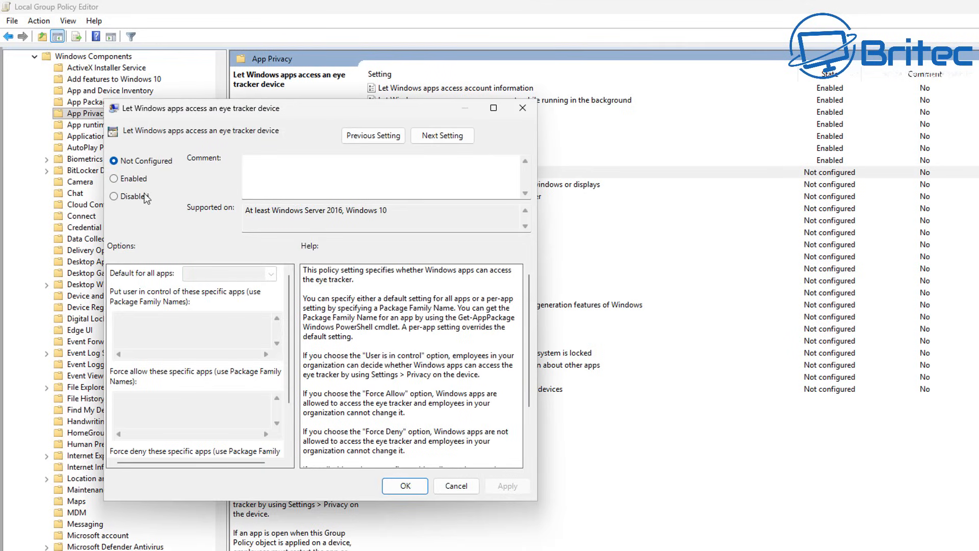
click(128, 178)
click(244, 274)
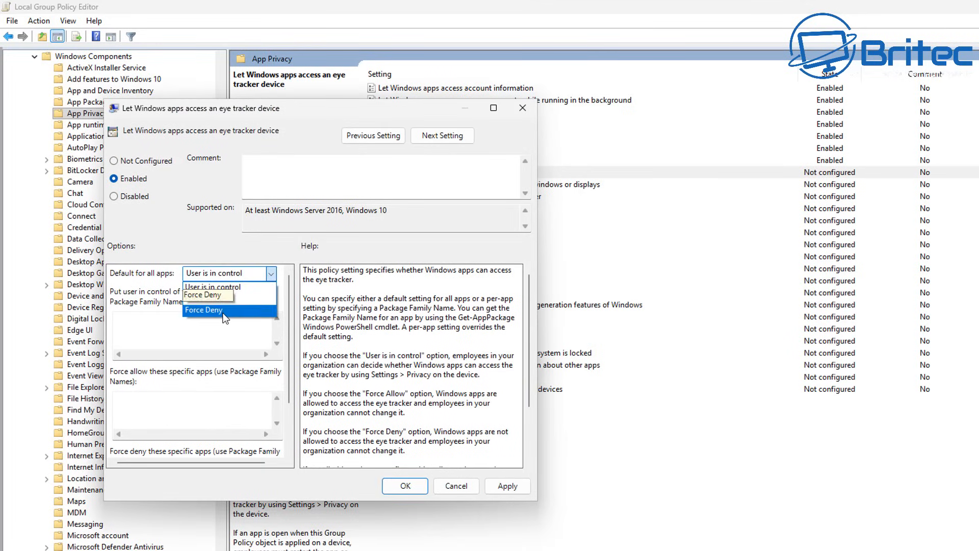
click(204, 309)
click(405, 486)
Set the Let Windows apps communicate with unpaired devices policy to Enabled with Force Deny as the default for all apps
double_click(447, 390)
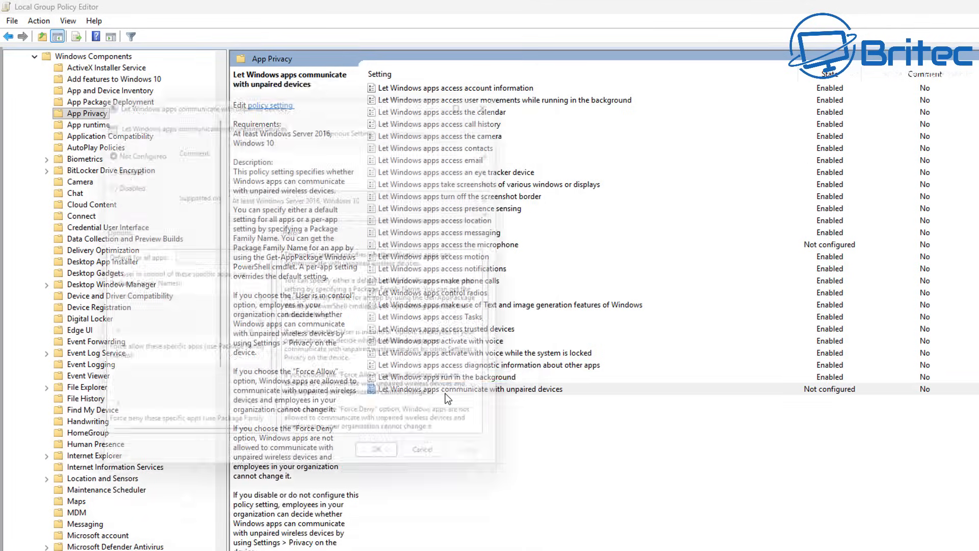
click(100, 161)
click(213, 258)
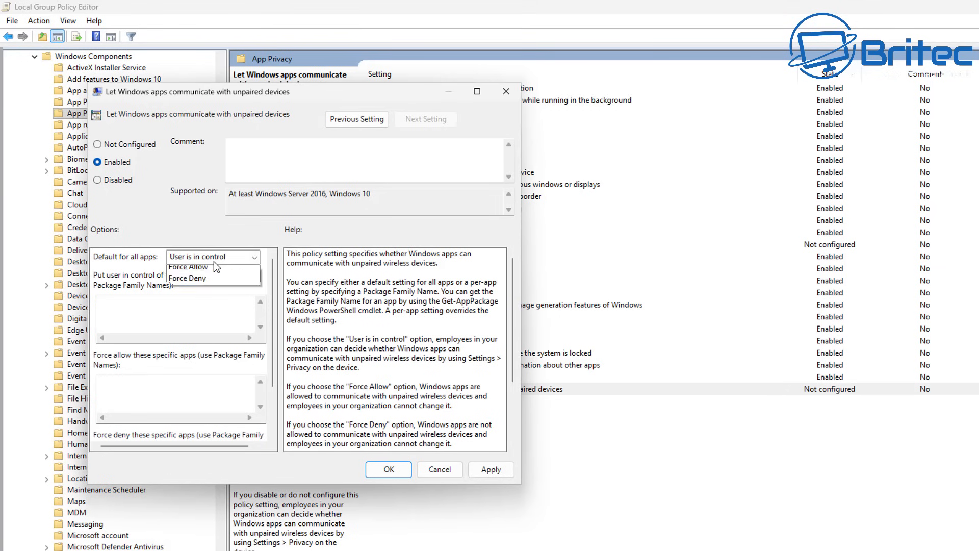
click(199, 291)
click(388, 470)
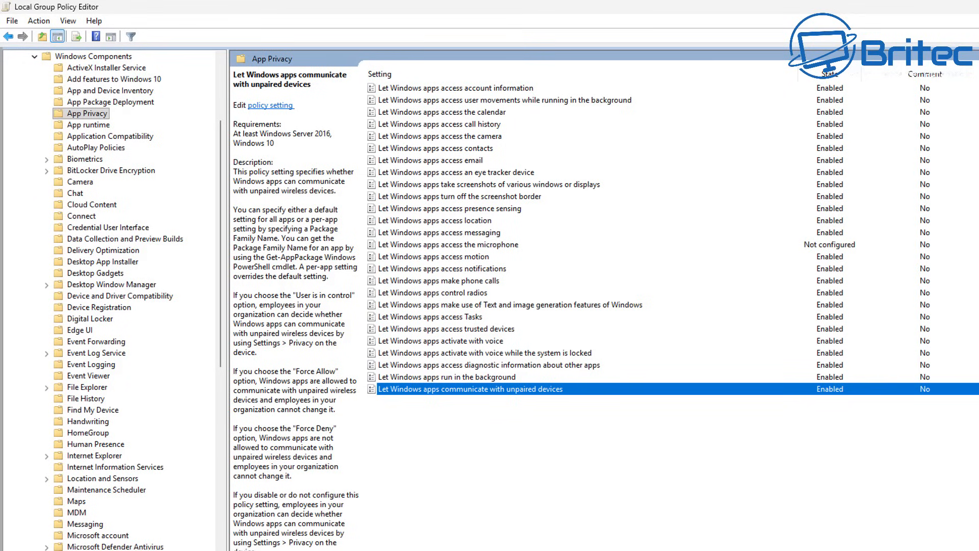
Review the microphone access policy, then switch to Windows Settings and view the Location permissions under Privacy & security
click(701, 244)
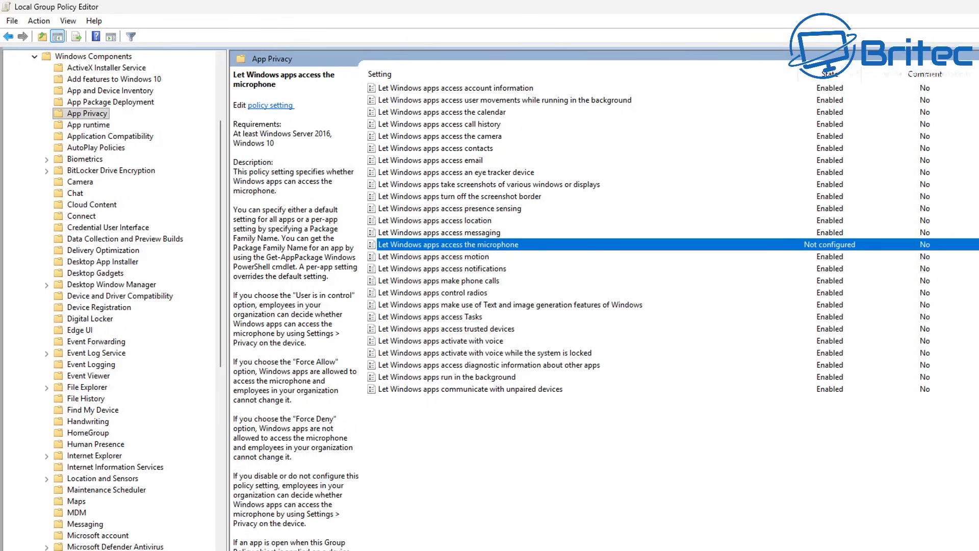
key(super)
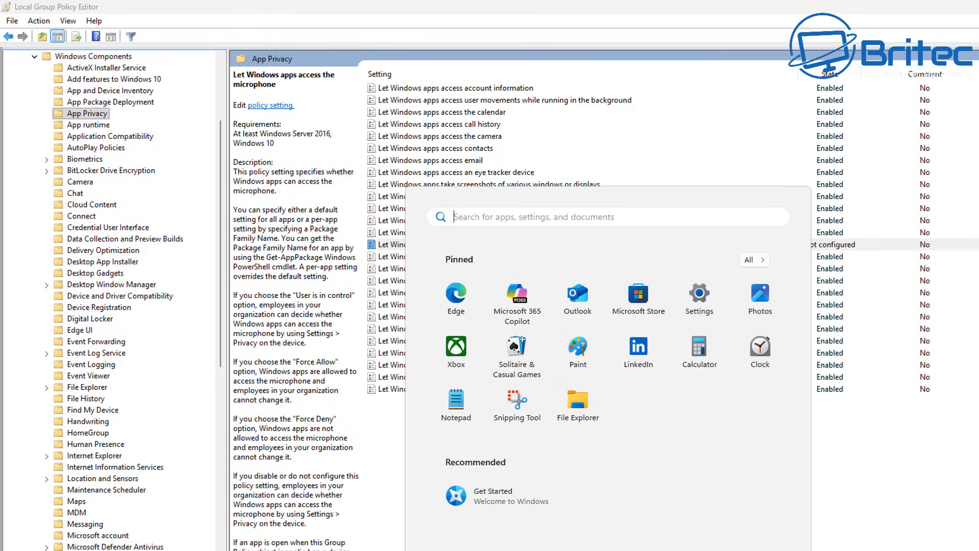
click(701, 301)
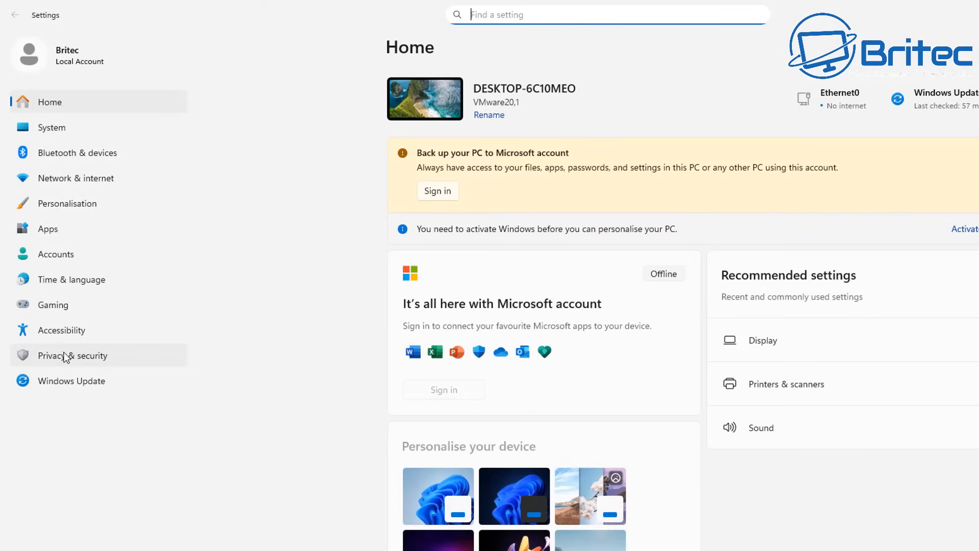
click(100, 356)
click(487, 487)
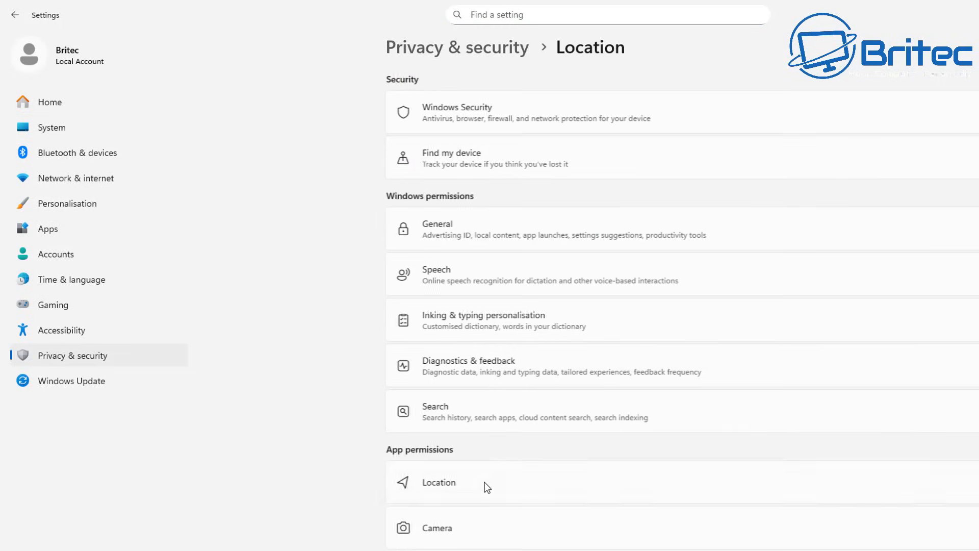
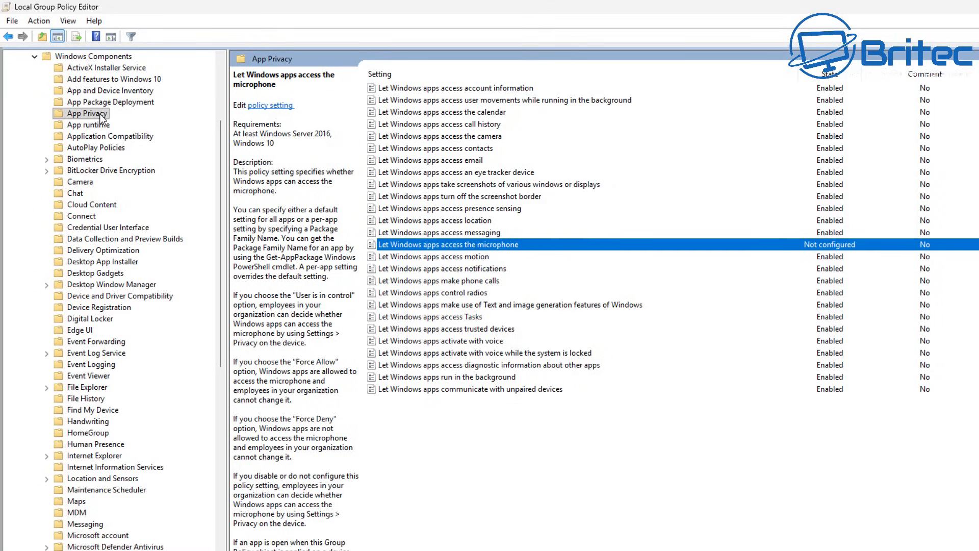
In the Local Group Policy Editor's Application Compatibility policies, set Turn off Application Telemetry to Enabled
click(100, 137)
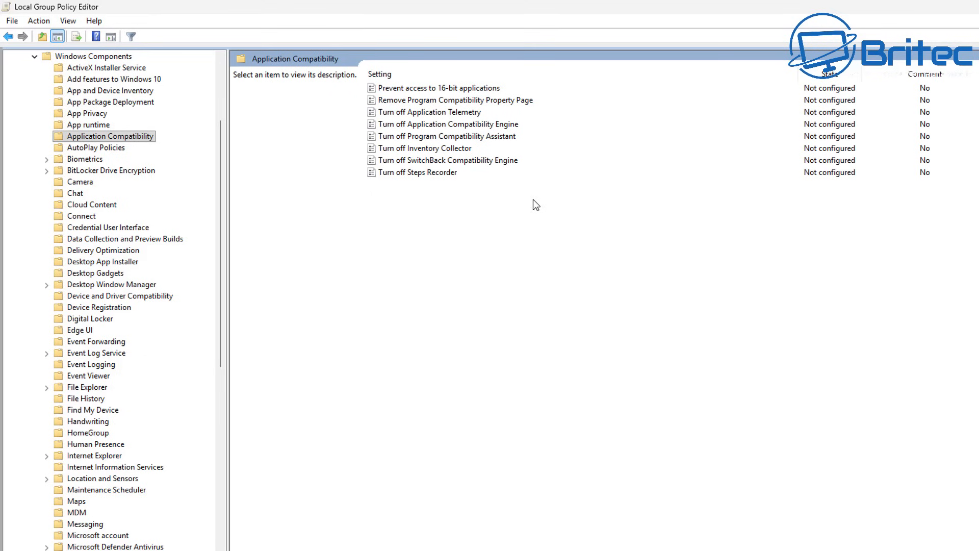
click(424, 113)
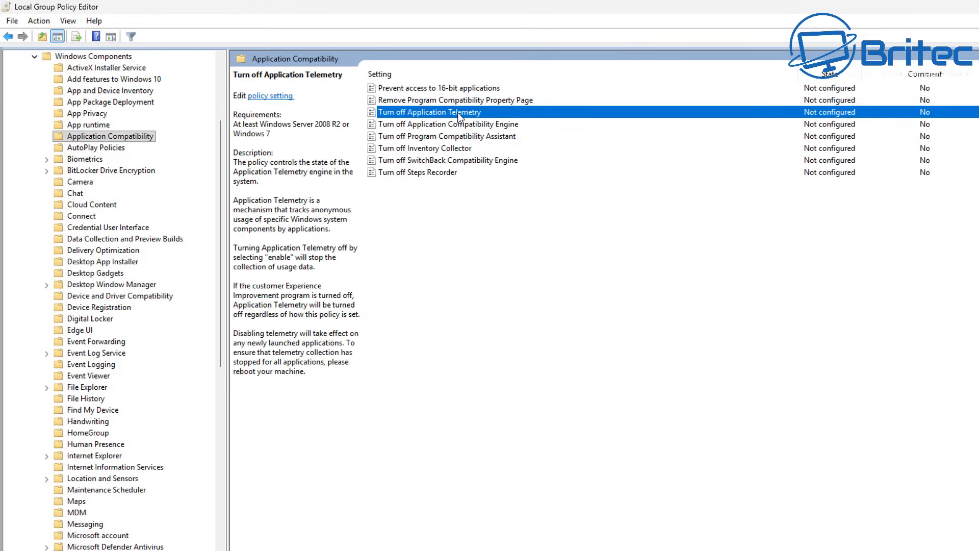
double_click(457, 112)
drag(362, 127, 261, 58)
click(79, 133)
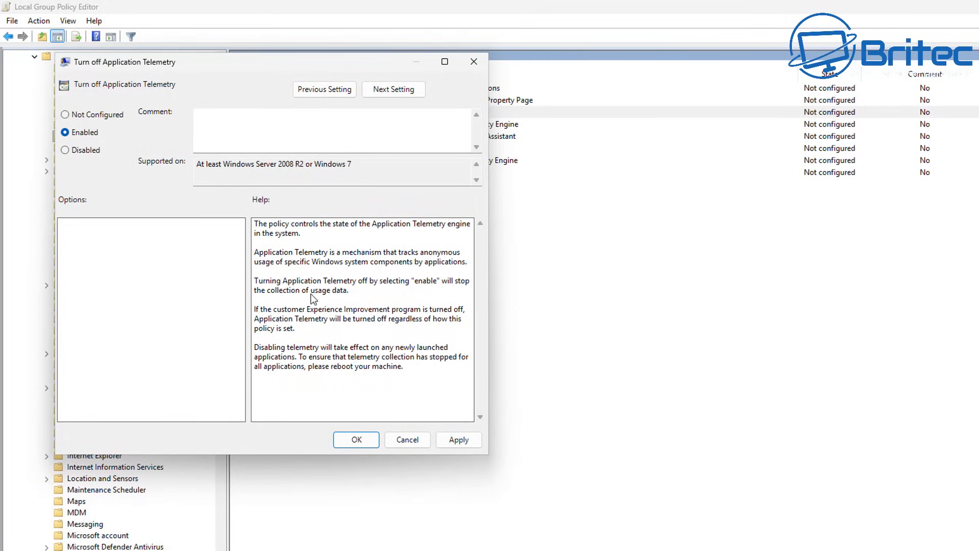
click(364, 441)
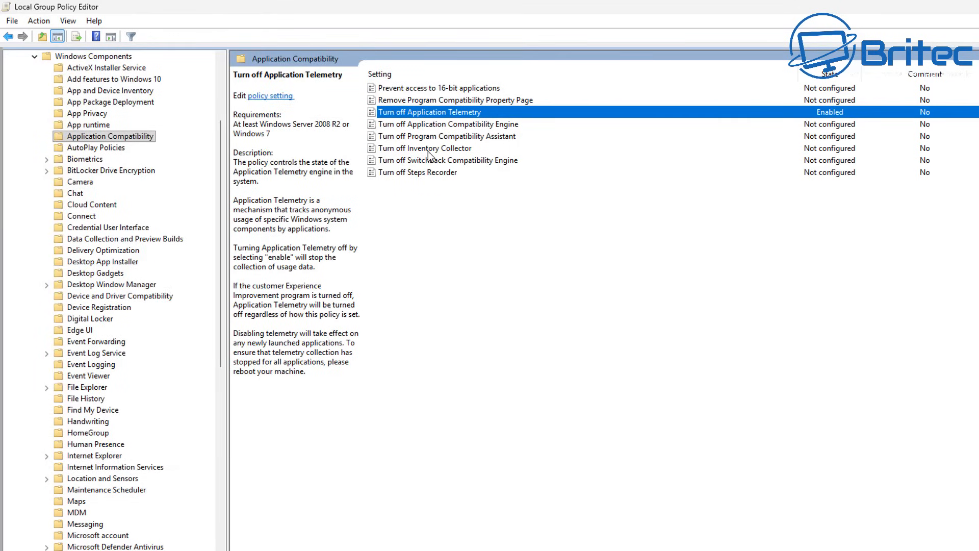
Set the Turn off Inventory Collector policy under Application Compatibility to Enabled
click(431, 149)
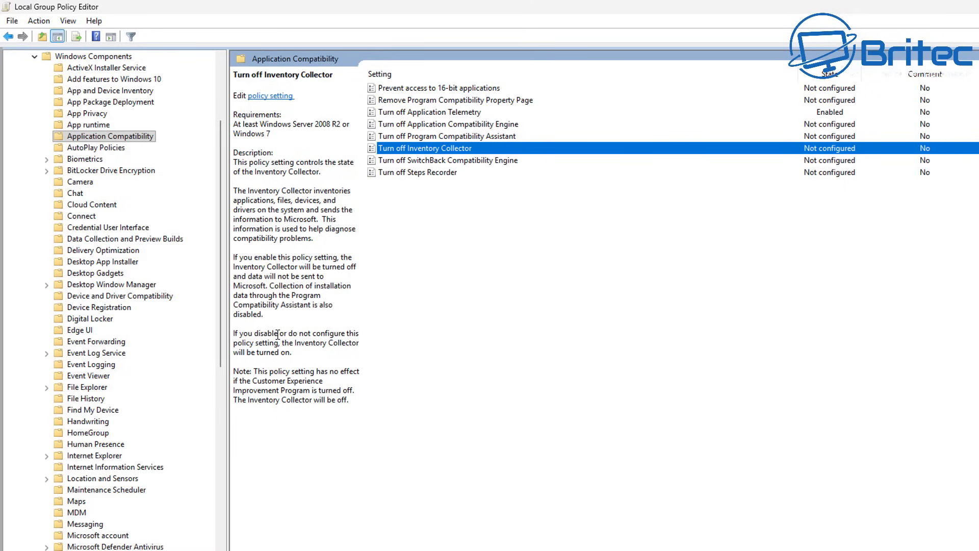
double_click(426, 150)
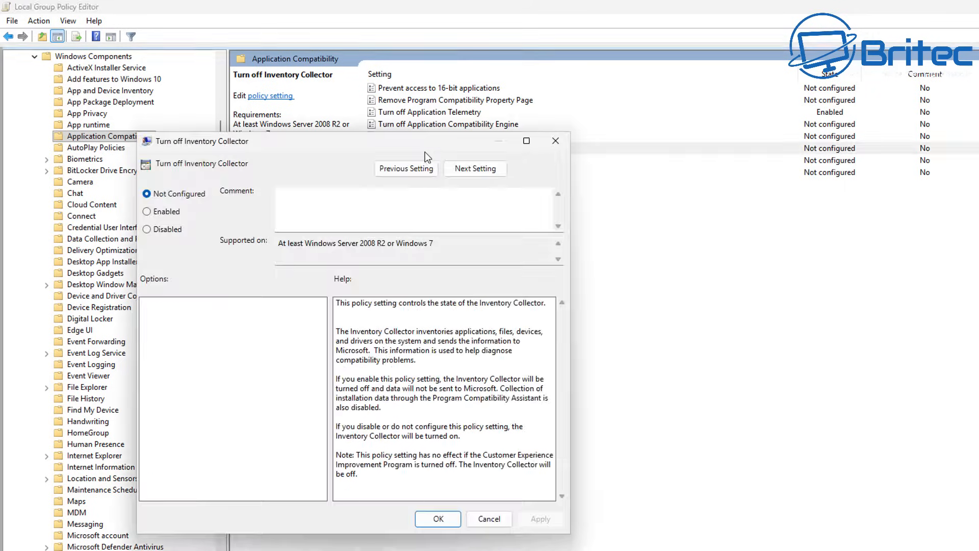
drag(356, 144, 289, 77)
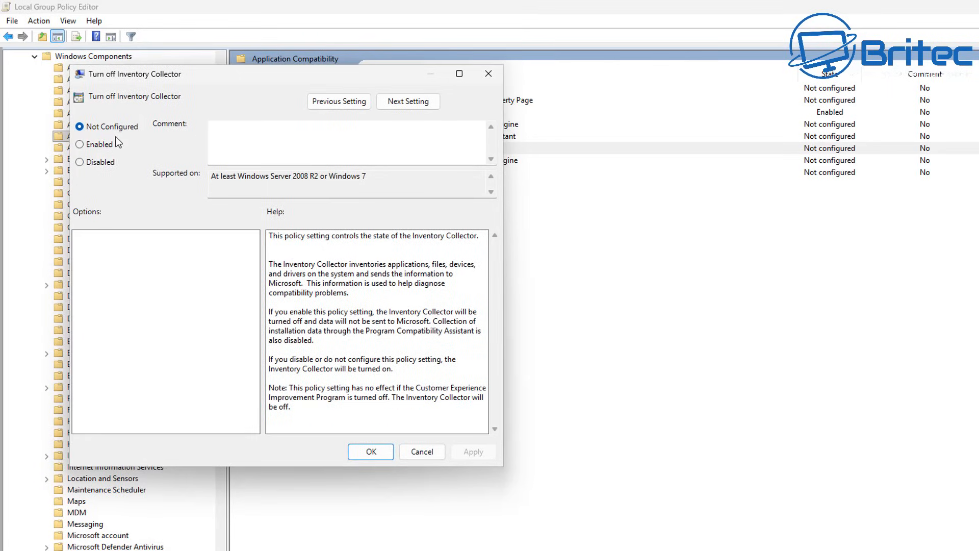
click(87, 146)
click(371, 452)
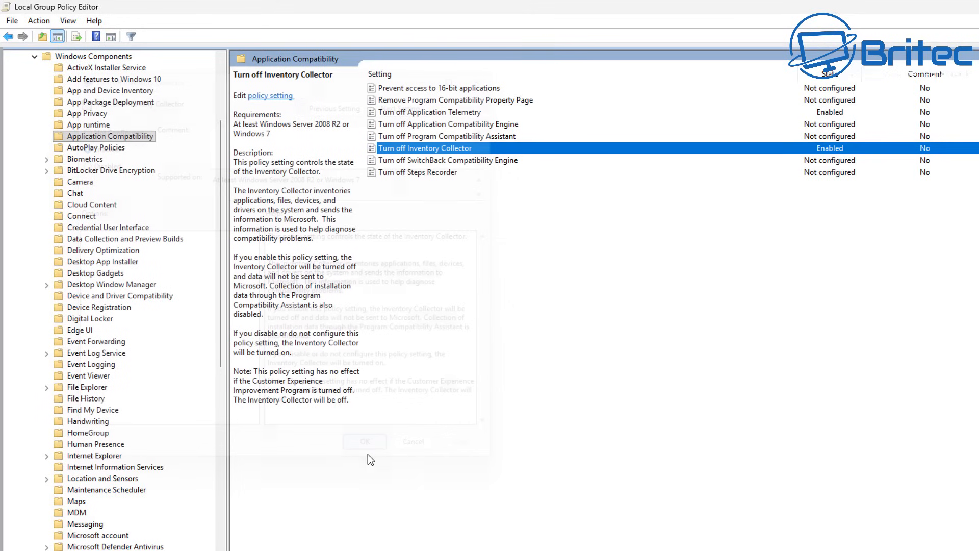
Set the Turn off Steps Recorder policy under Application Compatibility to Enabled
click(433, 176)
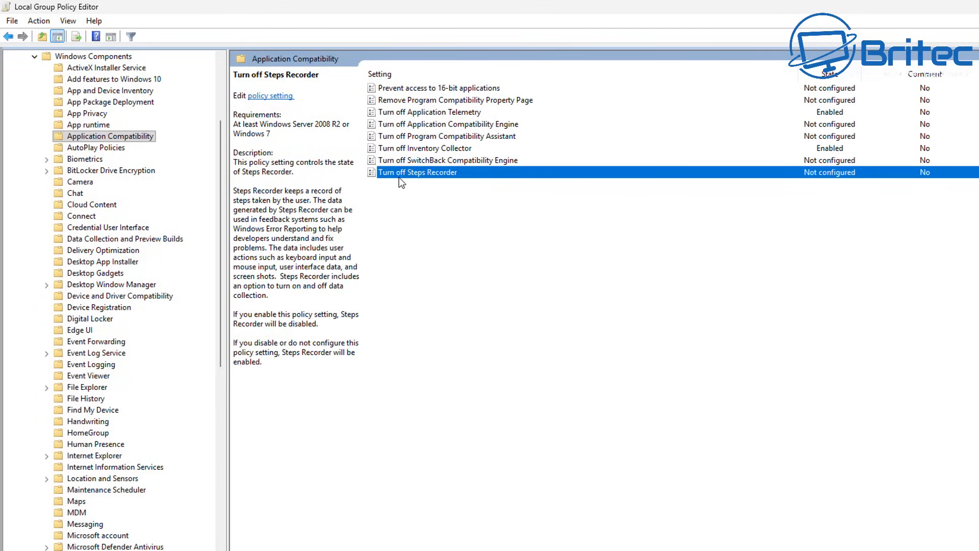
double_click(441, 175)
drag(408, 159, 221, 94)
click(56, 155)
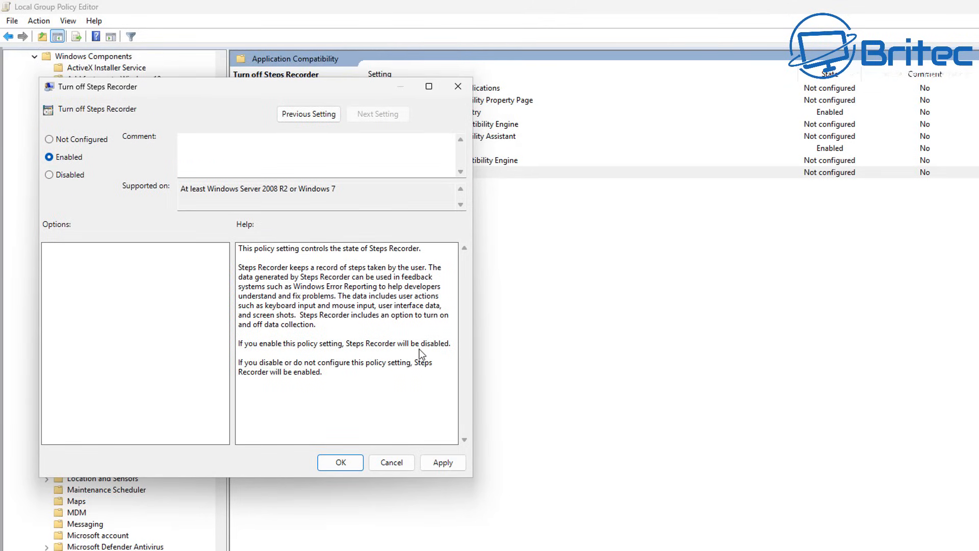
click(345, 466)
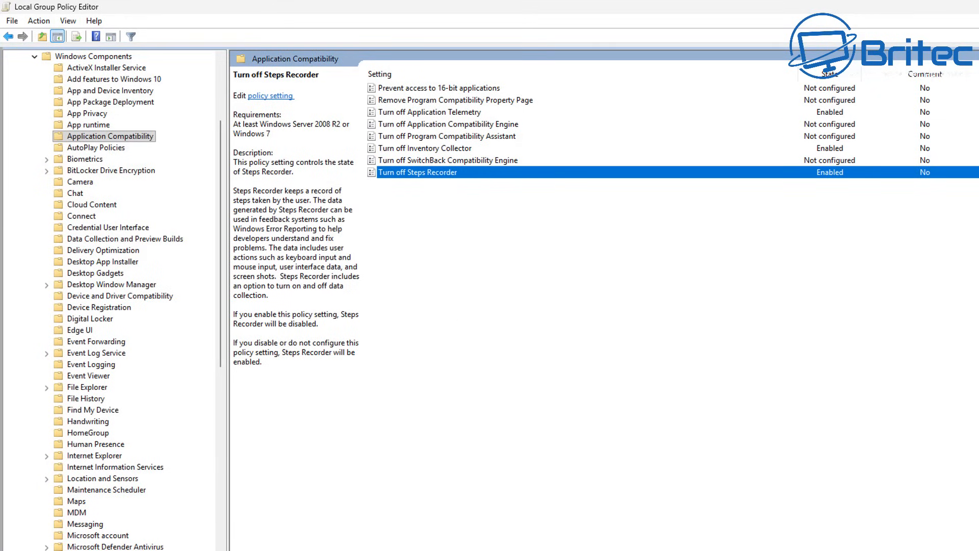
In AutoPlay Policies, set Turn off Autoplay to Enabled for All drives
click(85, 150)
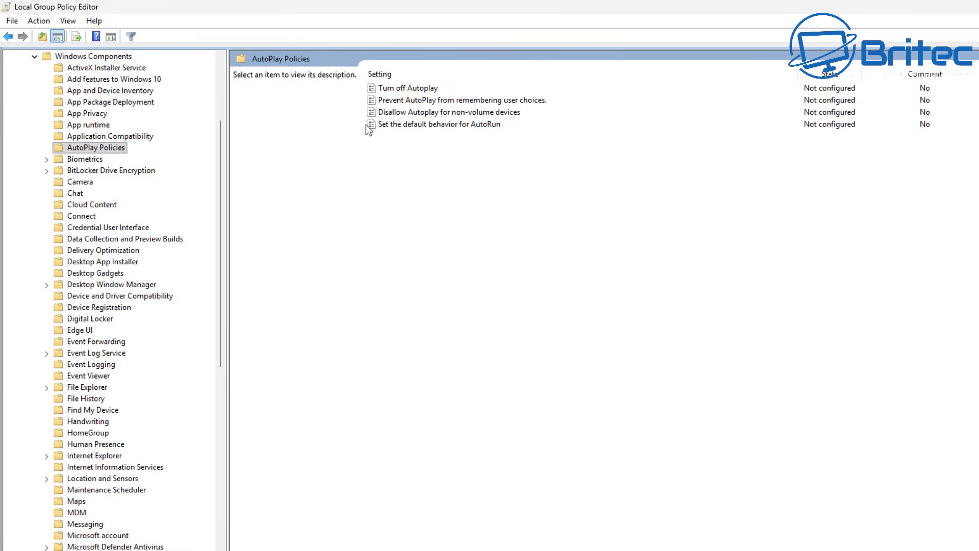
click(431, 92)
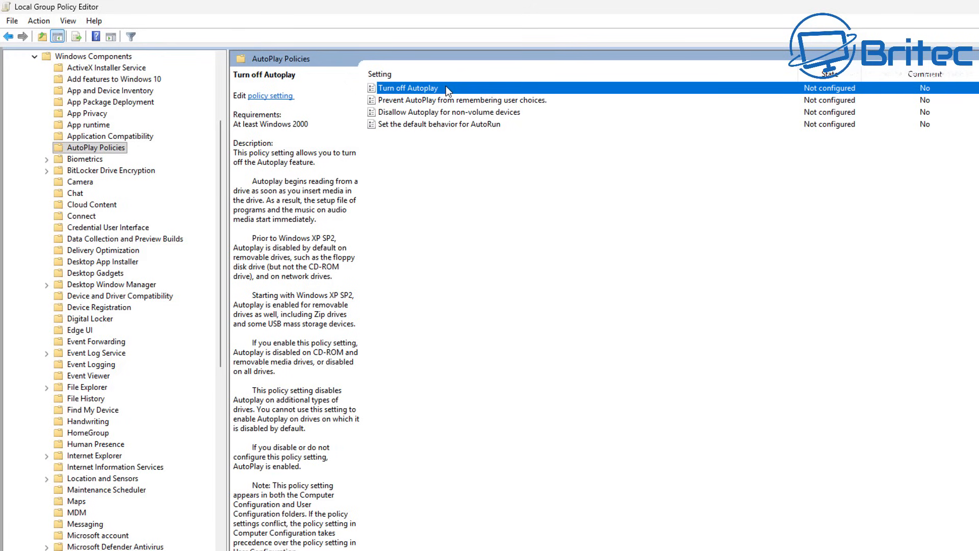
double_click(445, 87)
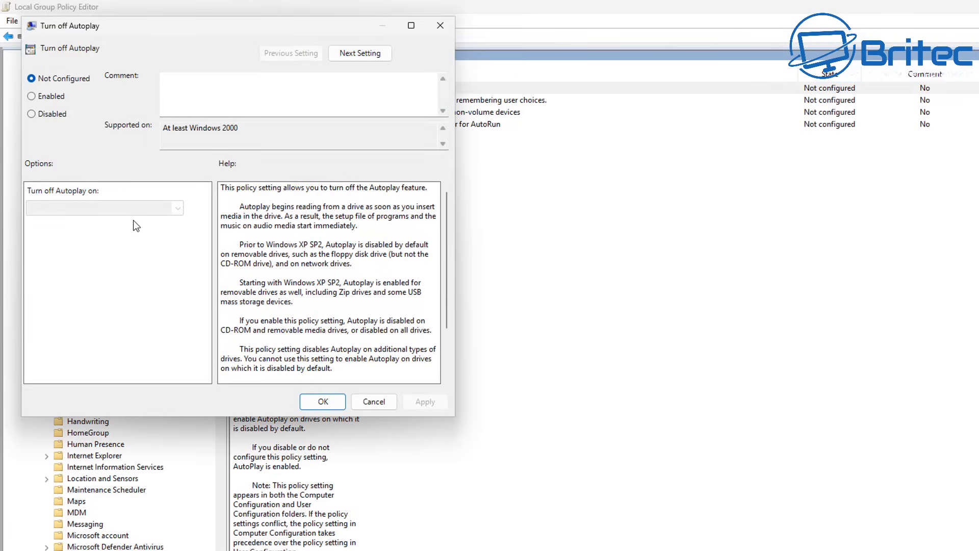
click(37, 98)
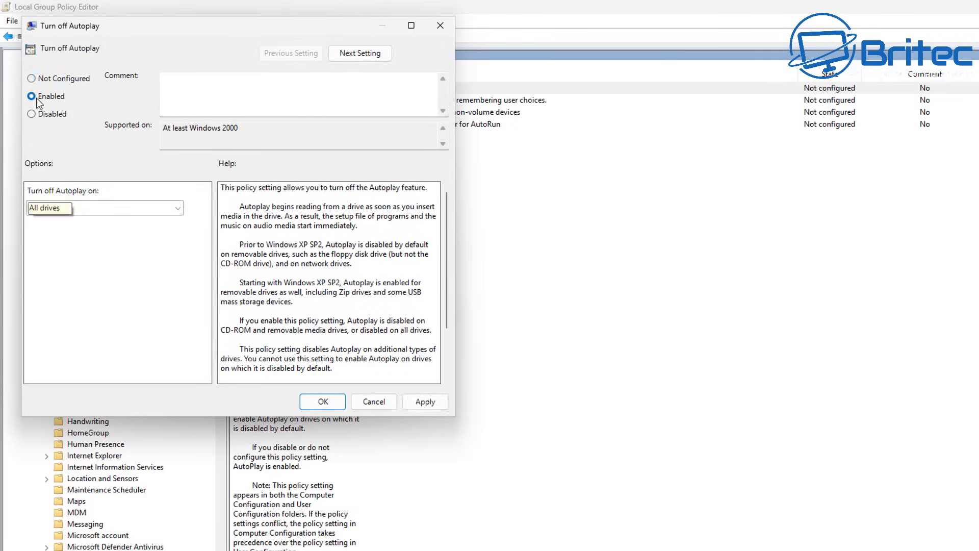
click(178, 208)
click(130, 216)
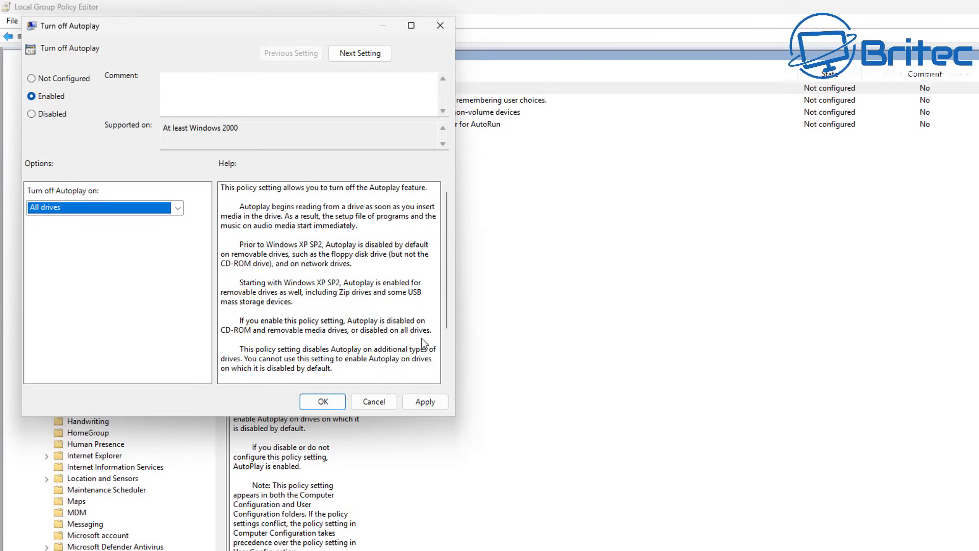
click(425, 406)
click(324, 402)
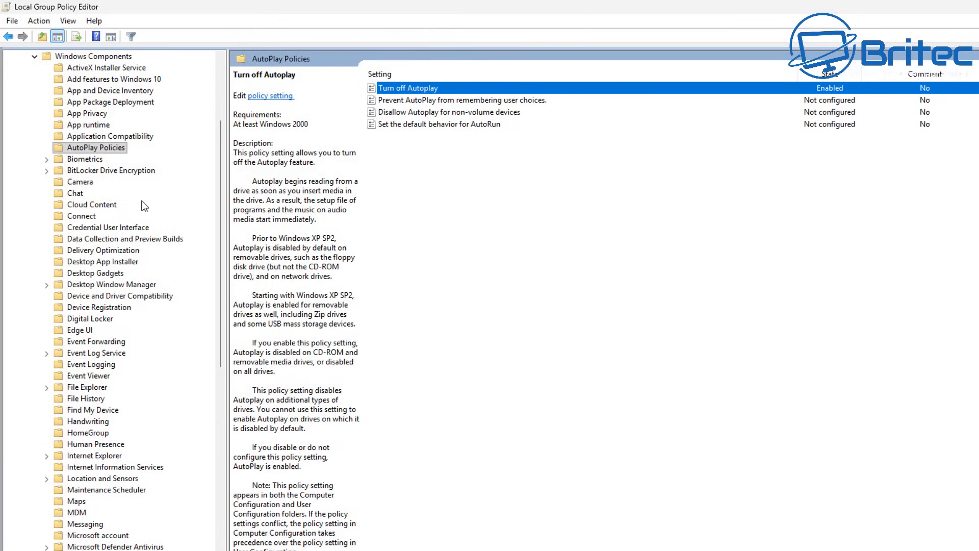
In the Biometrics policies, set Allow the use of biometrics to Disabled
click(93, 159)
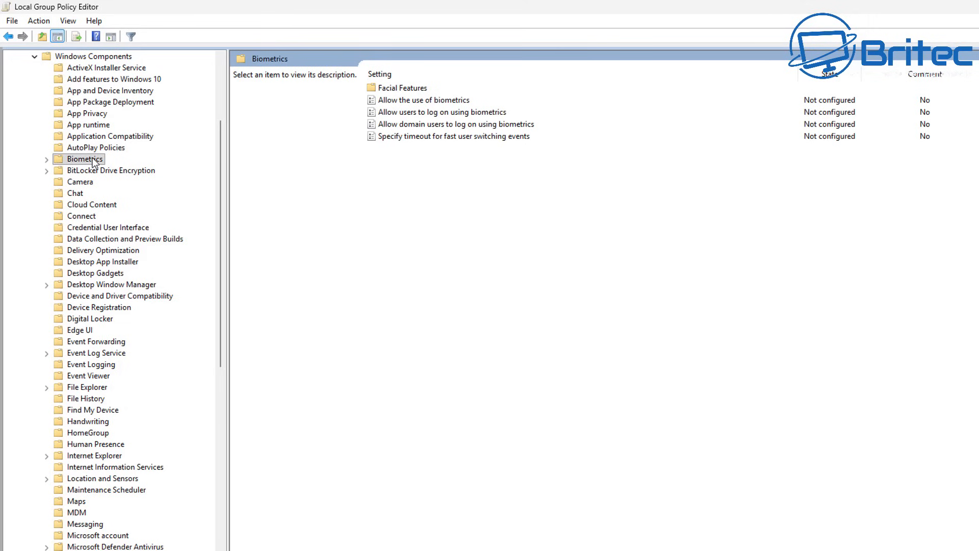
click(401, 102)
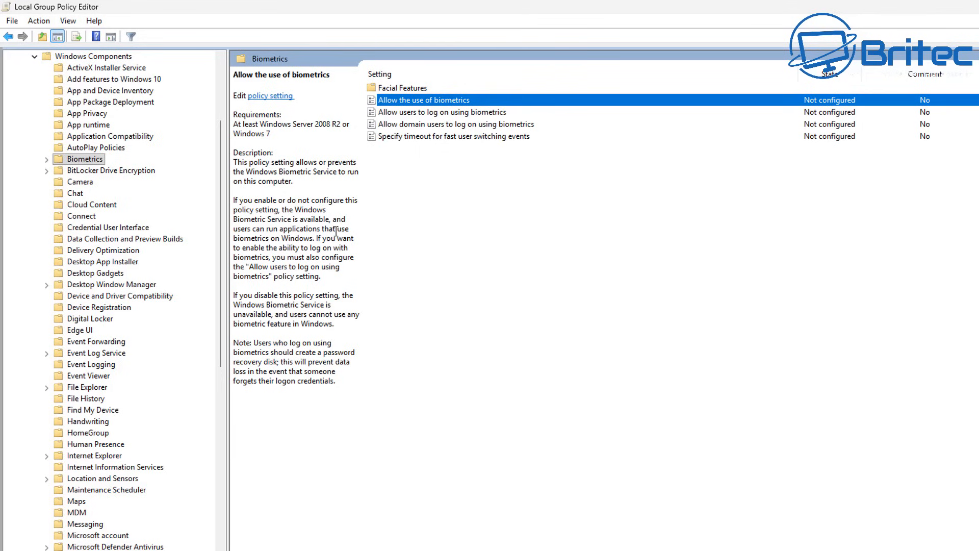
double_click(438, 100)
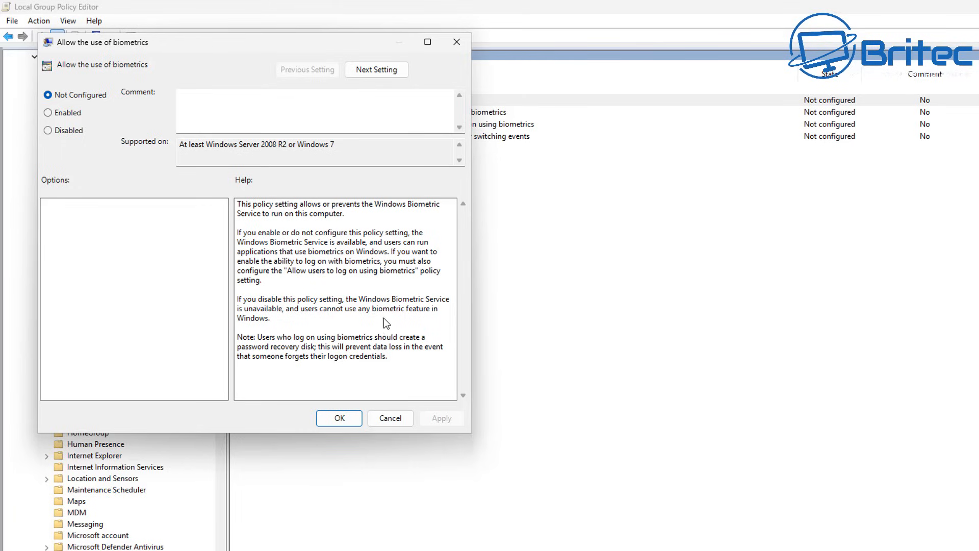
click(48, 130)
click(442, 418)
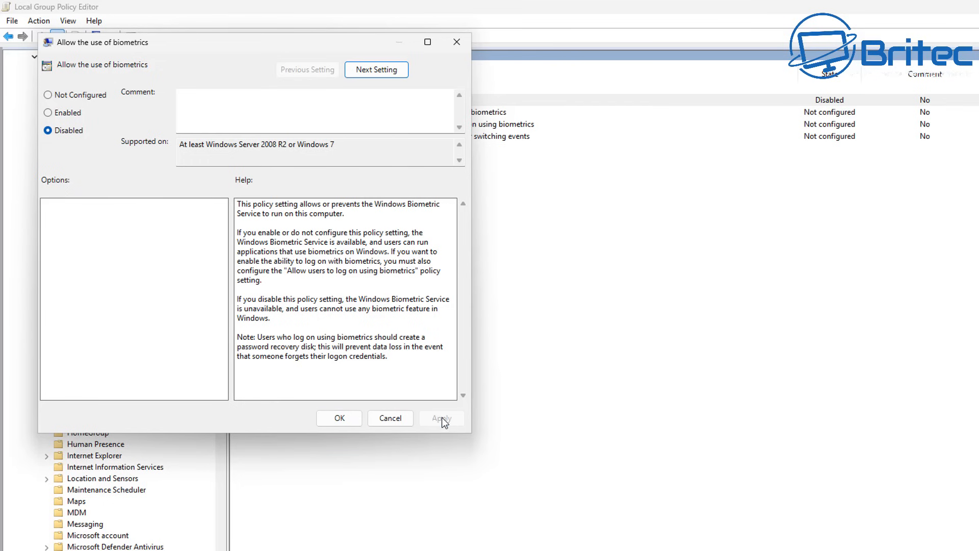
click(339, 418)
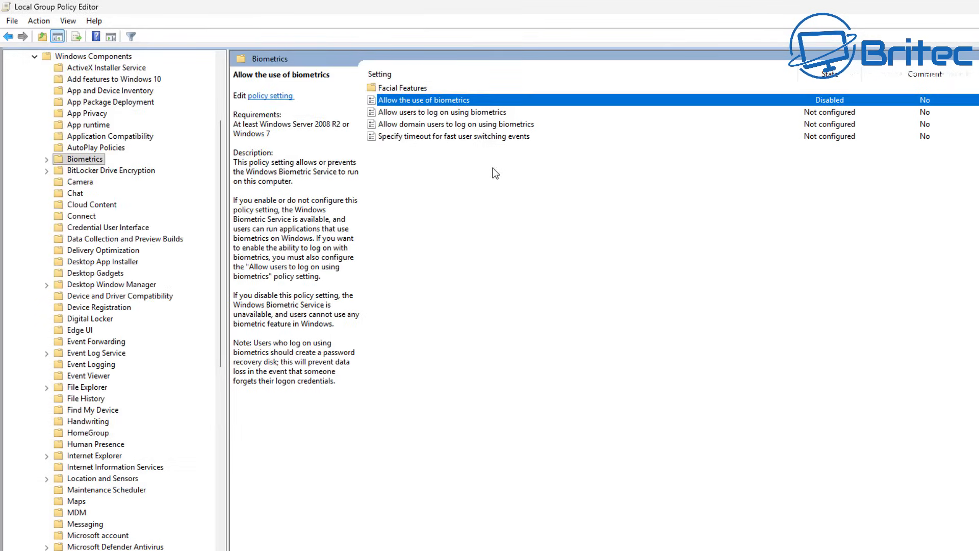
Set the Allow users to log on using biometrics policy to Disabled
click(420, 113)
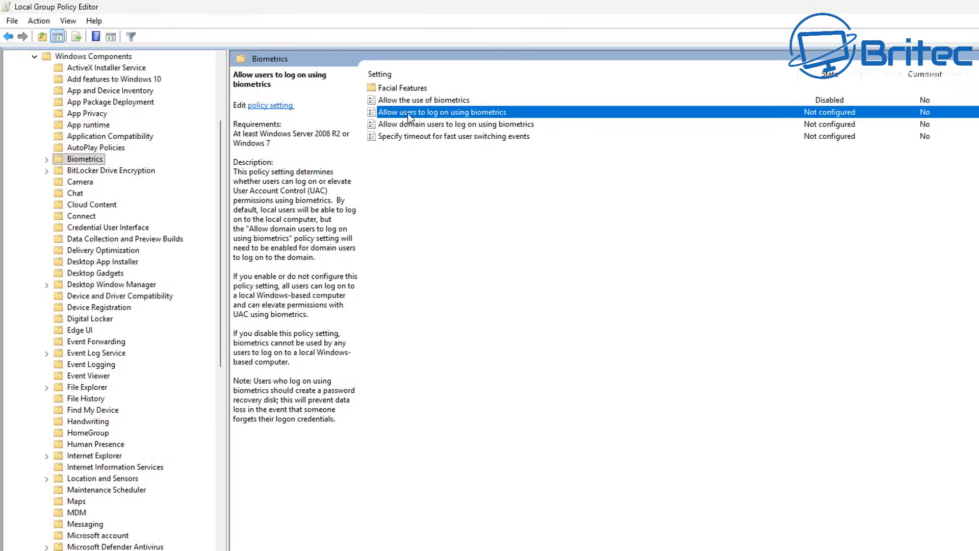
double_click(446, 113)
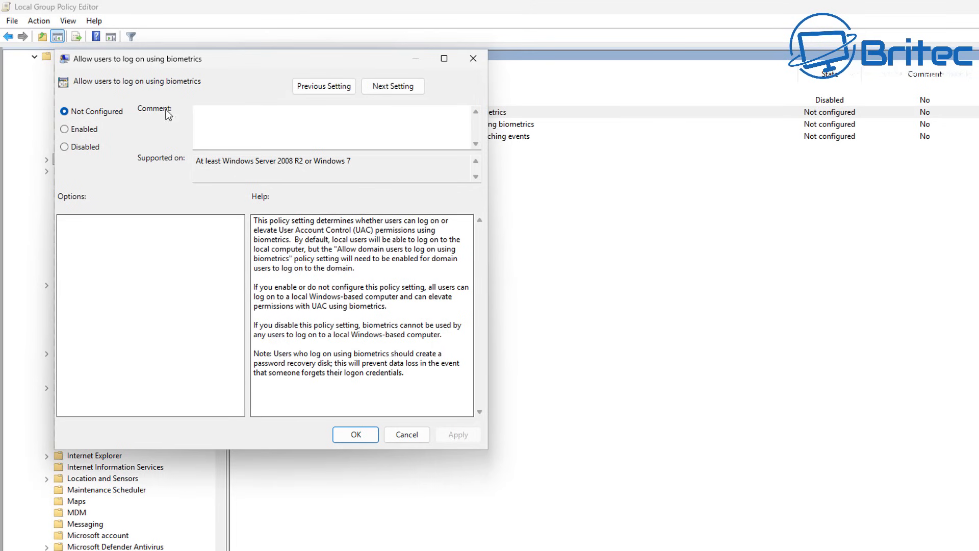
click(64, 147)
click(367, 432)
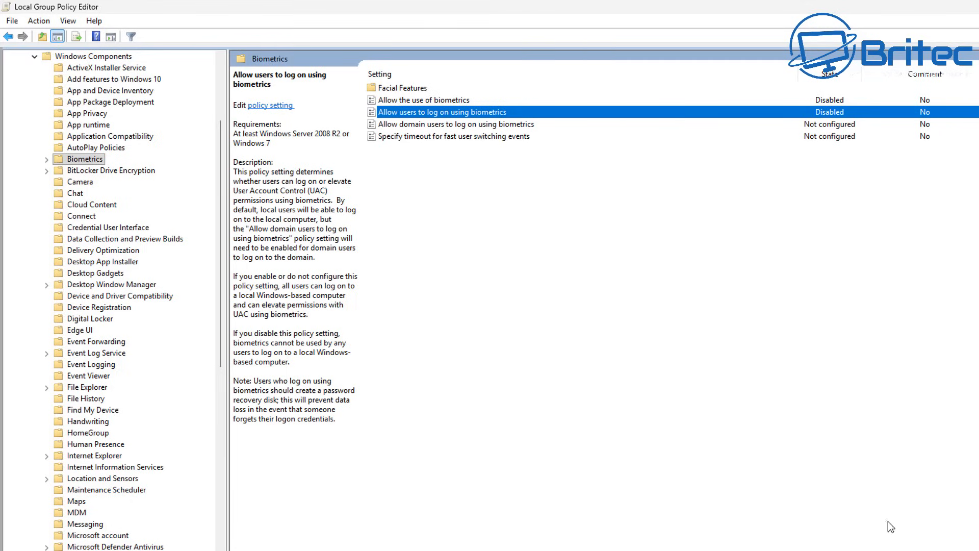
Open the BitLocker Drive Encryption policies under Windows Components
click(88, 170)
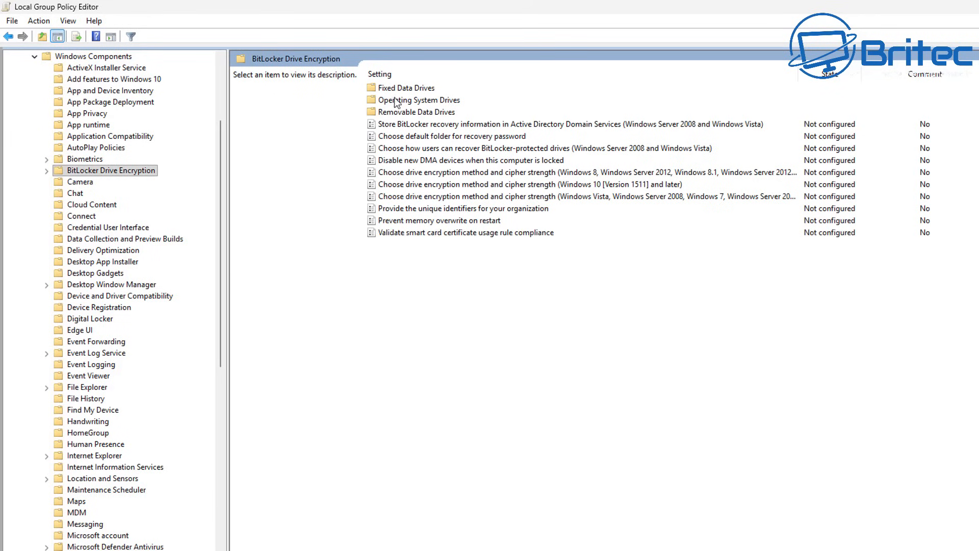
Look through the Fixed Data Drives policies under BitLocker Drive Encryption, including Enforce drive encryption type on fixed data drives
double_click(407, 89)
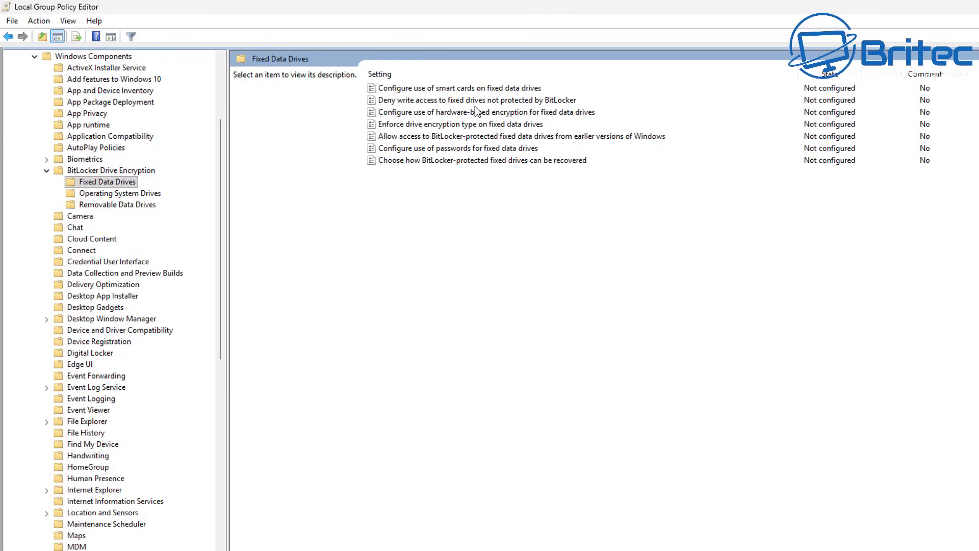
click(451, 130)
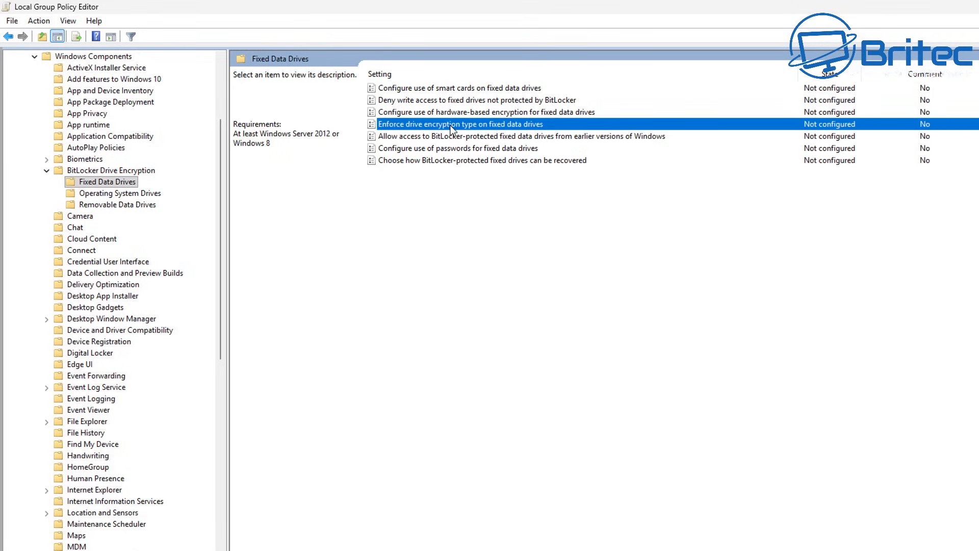
double_click(451, 128)
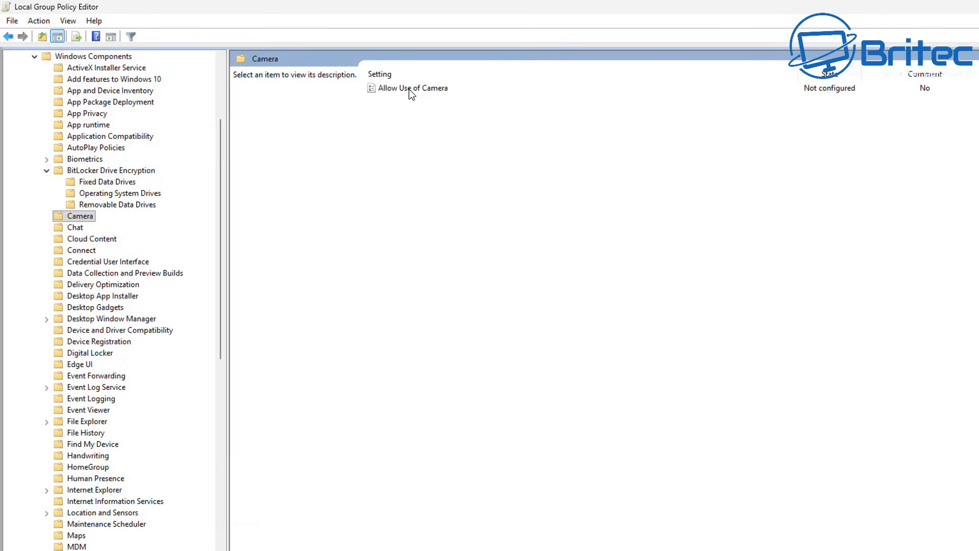
Set the Allow Use of Camera policy in the Camera folder to Disabled and apply it
double_click(408, 89)
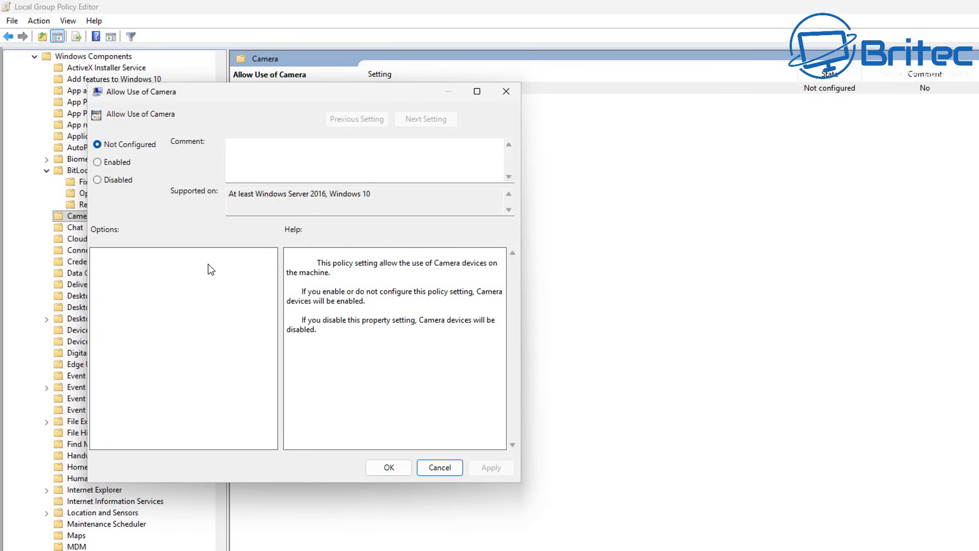
click(113, 182)
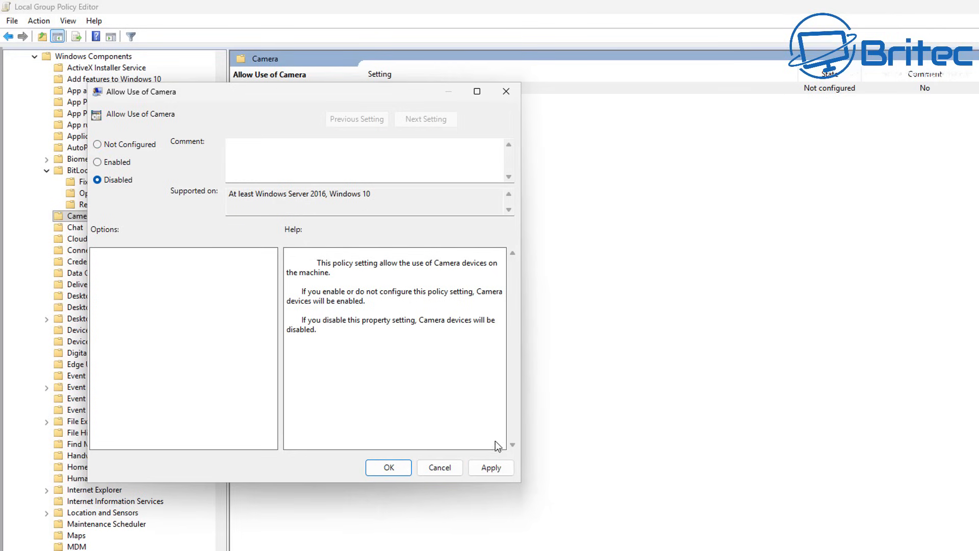
click(501, 470)
click(389, 467)
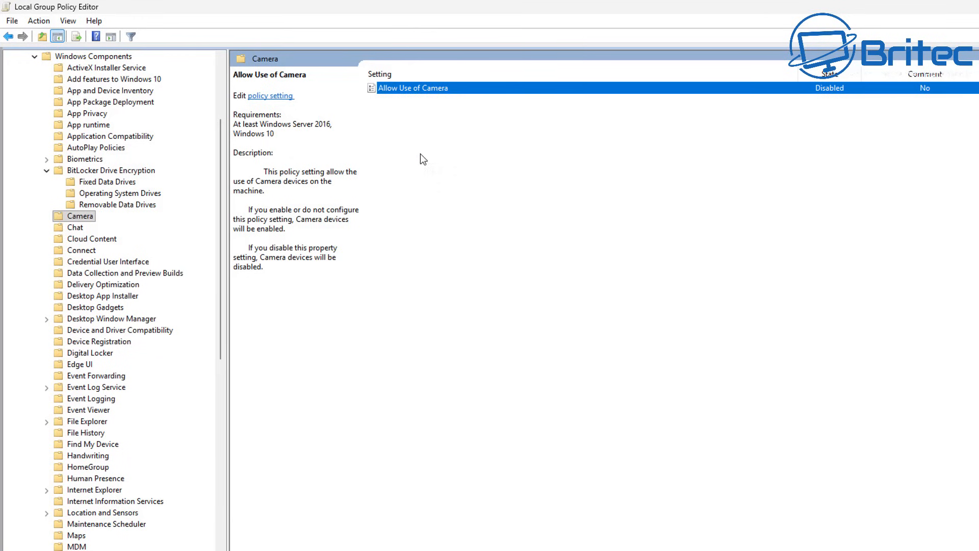
Enable the Configures the Chat icon on the taskbar policy in the Chat folder, with its State option set to Disabled
click(76, 227)
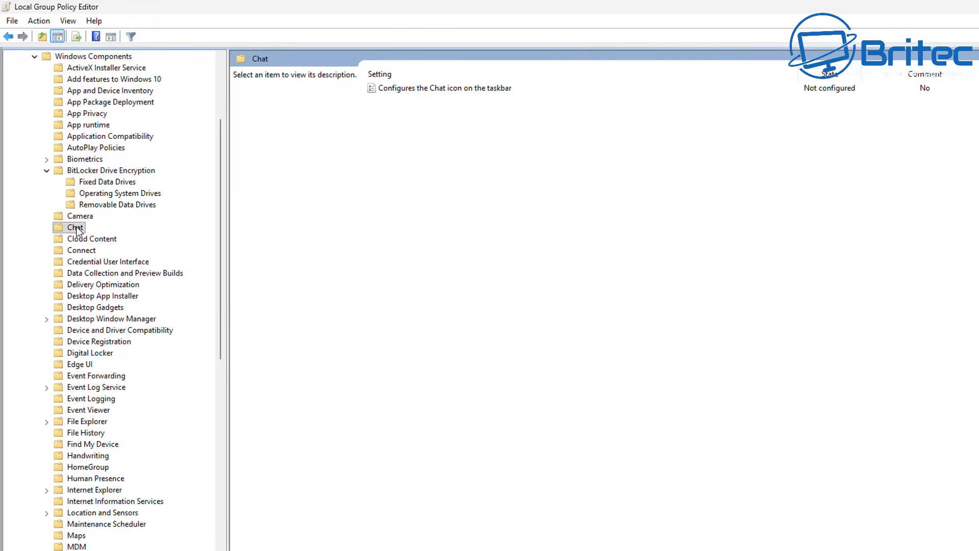
double_click(427, 90)
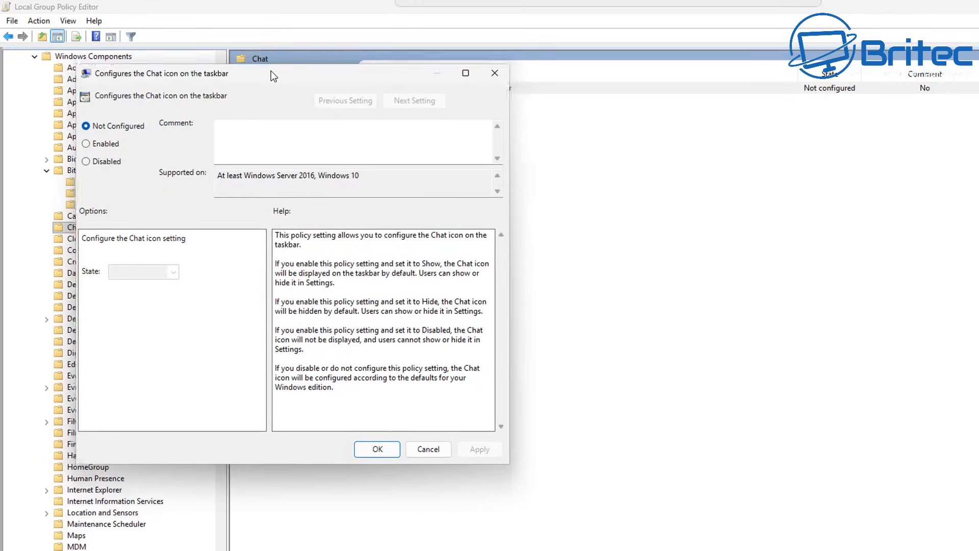
drag(271, 70, 268, 64)
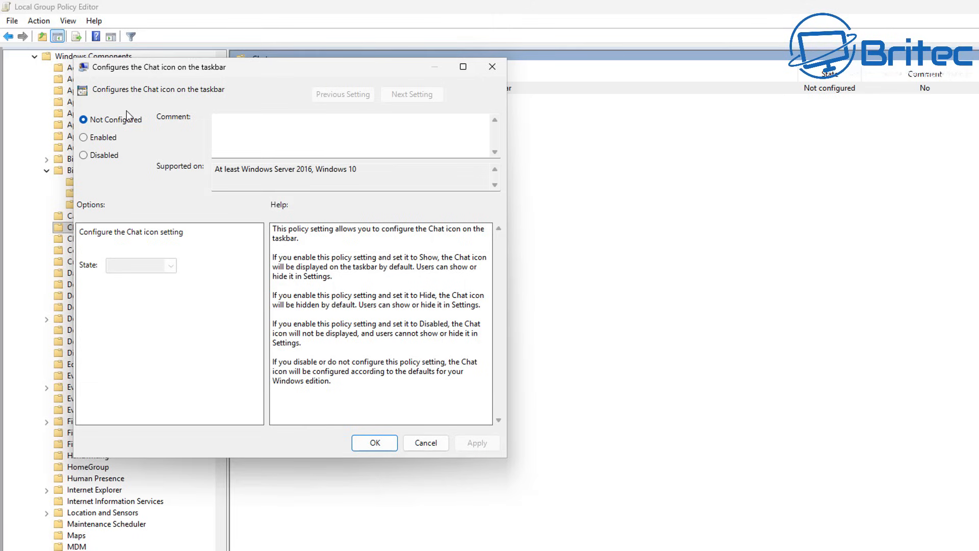
click(101, 144)
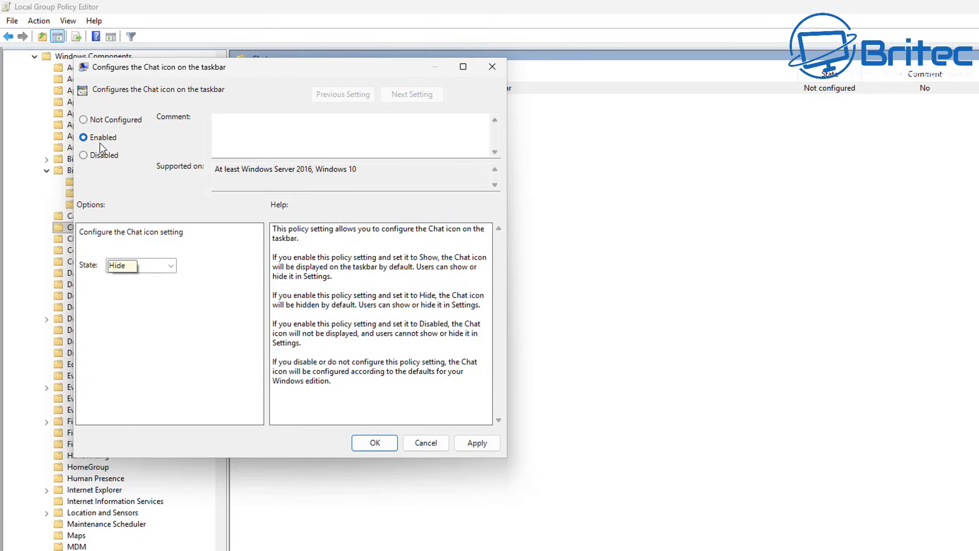
click(170, 266)
click(148, 299)
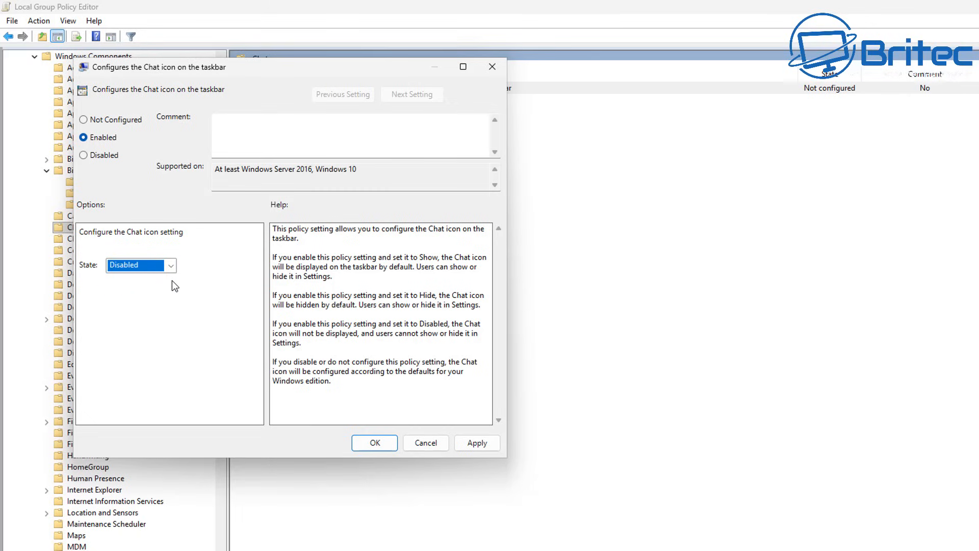
click(476, 448)
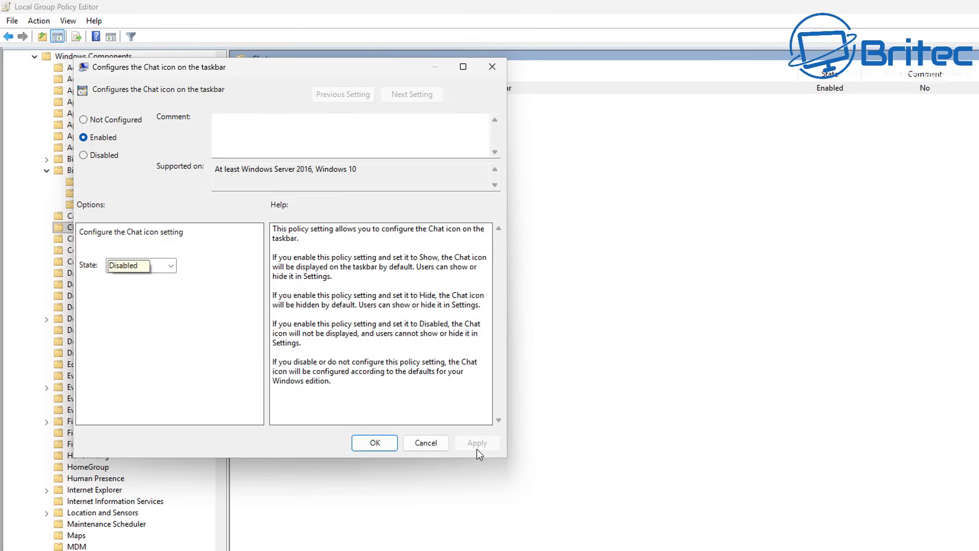
click(373, 443)
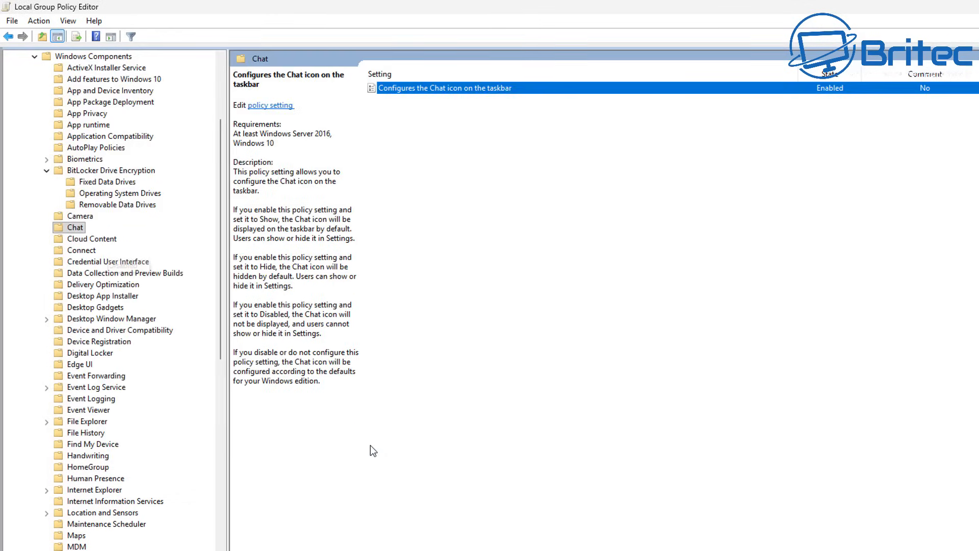
Set the Turn off cloud optimized content policy in the Cloud Content folder to Enabled
click(92, 239)
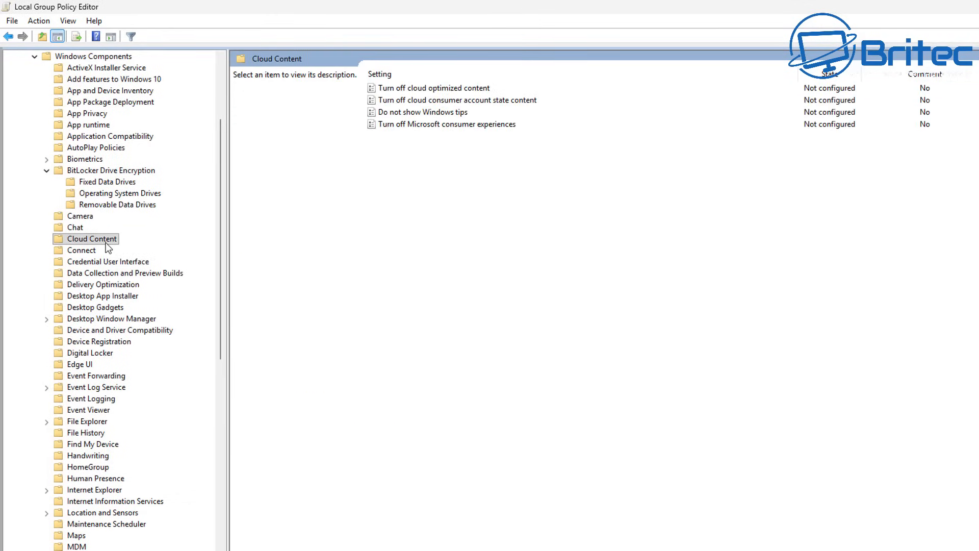
double_click(475, 91)
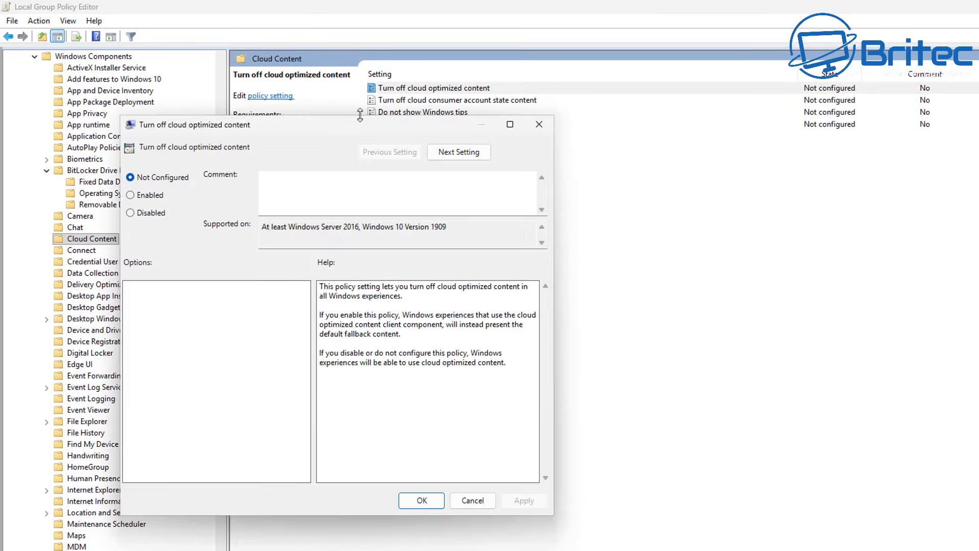
drag(354, 126, 278, 63)
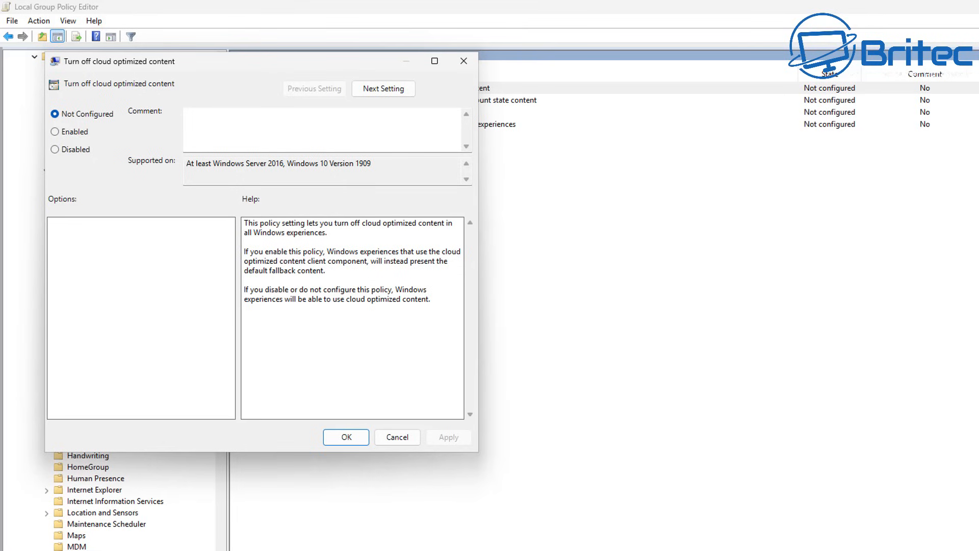
click(56, 132)
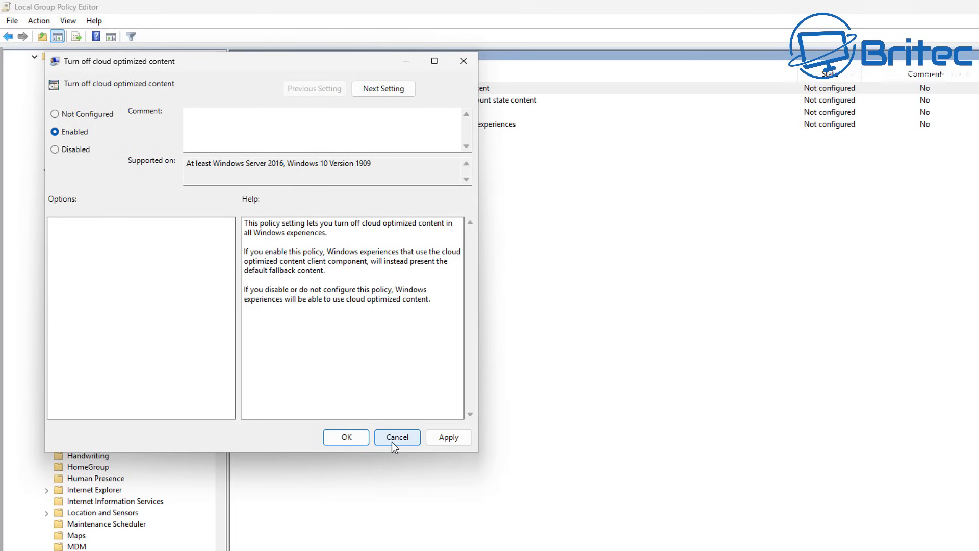
click(346, 437)
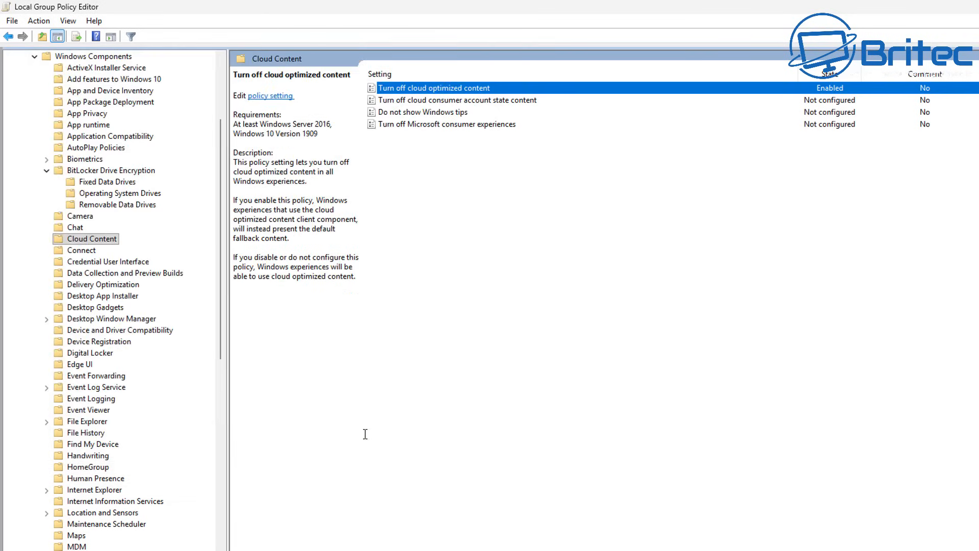
Set the Turn off cloud consumer account state content policy to Enabled
double_click(436, 105)
drag(367, 128, 312, 69)
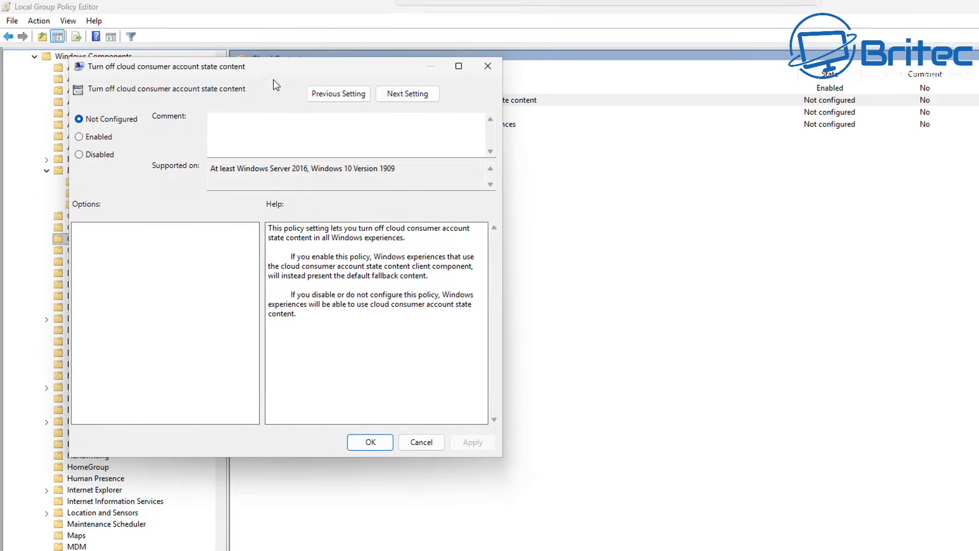
click(80, 138)
click(371, 442)
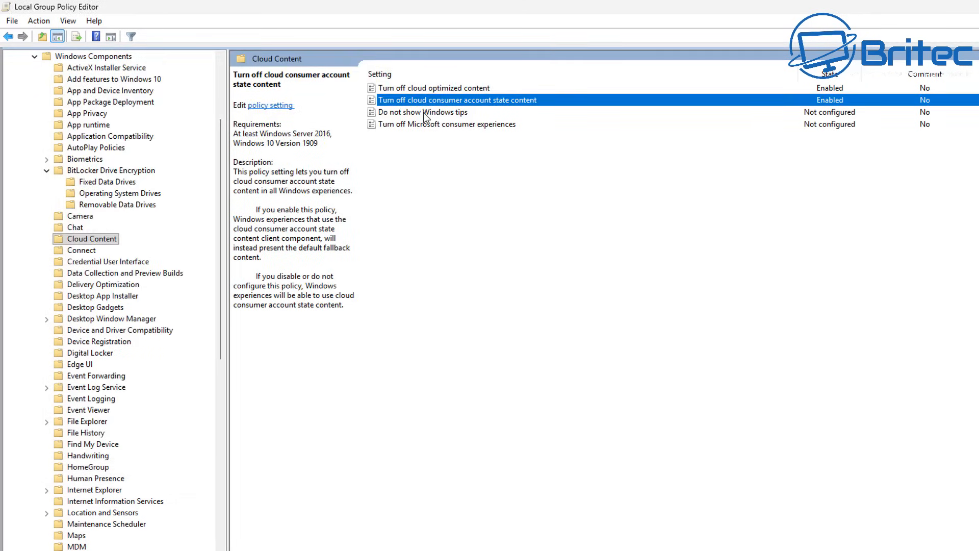
Set the Do not show Windows tips policy in Cloud Content to Enabled
click(439, 111)
double_click(439, 112)
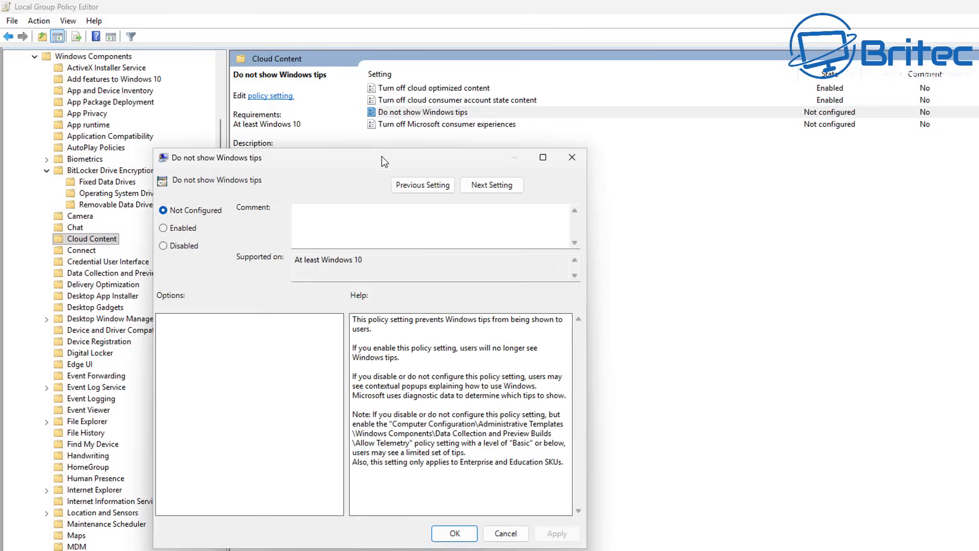
drag(381, 156, 289, 73)
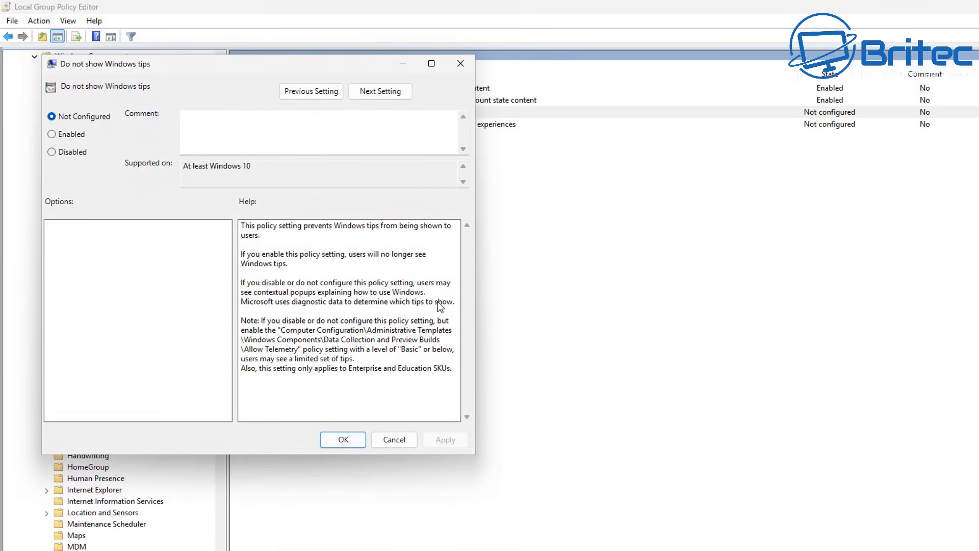
click(53, 135)
click(343, 439)
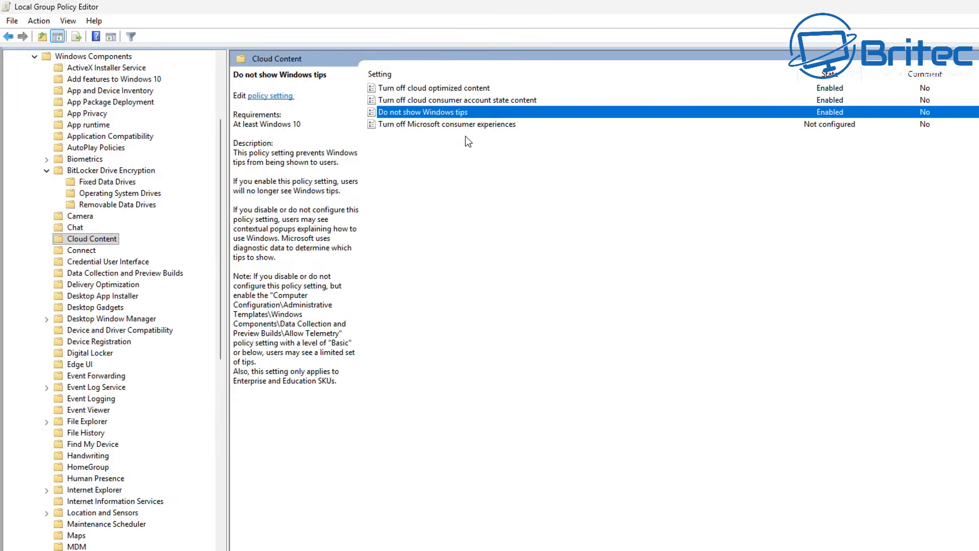
Set the Turn off Microsoft consumer experiences policy in Cloud Content to Enabled
click(458, 125)
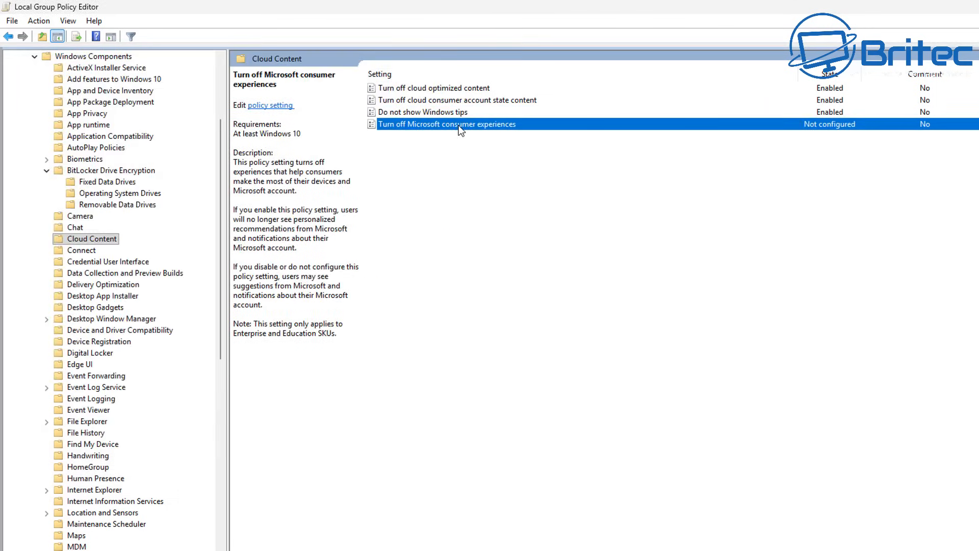
double_click(459, 125)
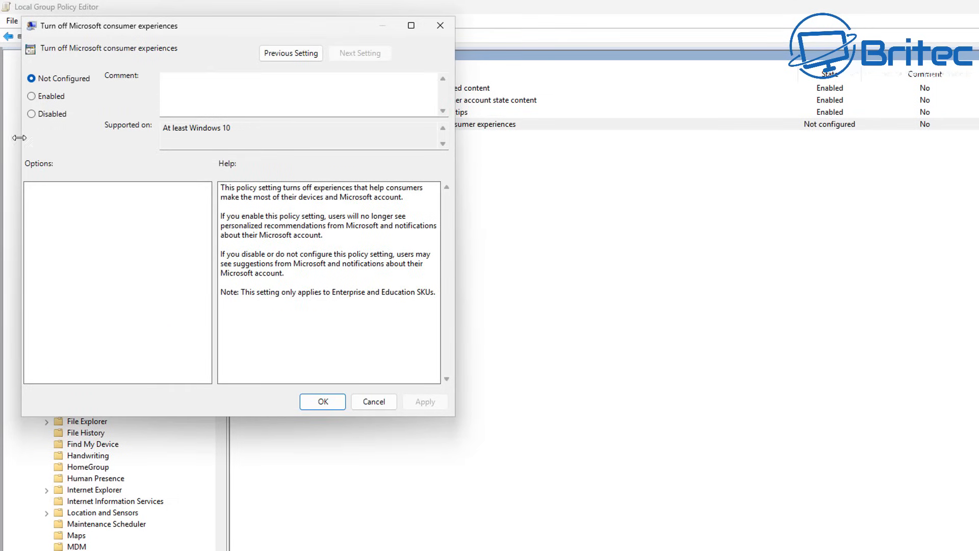
click(32, 97)
click(323, 402)
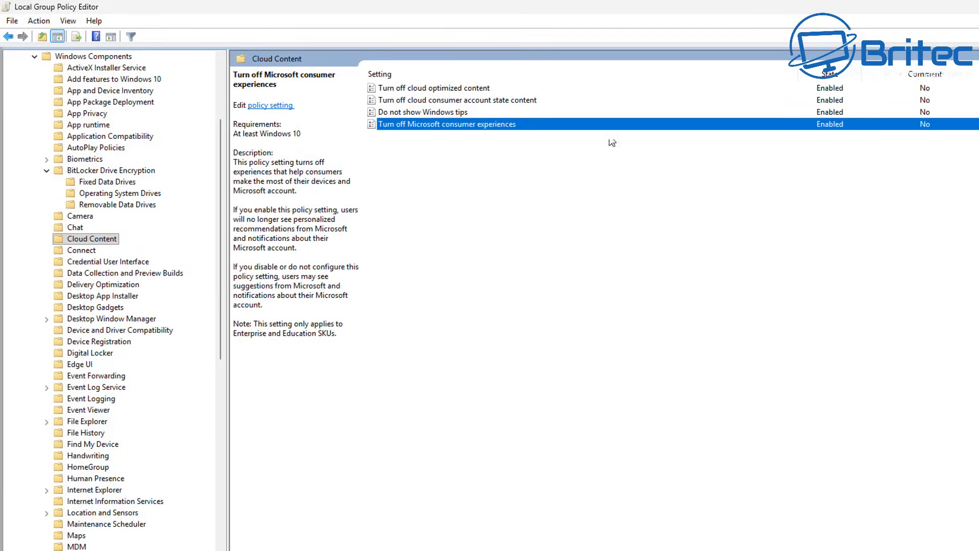
Set the Don't allow this PC to be projected to policy in the Connect folder to Enabled
click(81, 251)
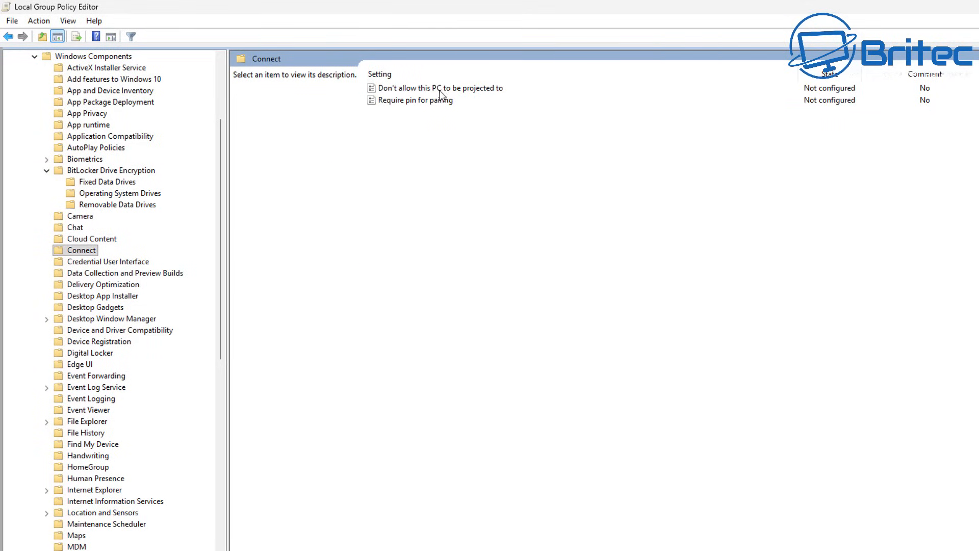
click(470, 91)
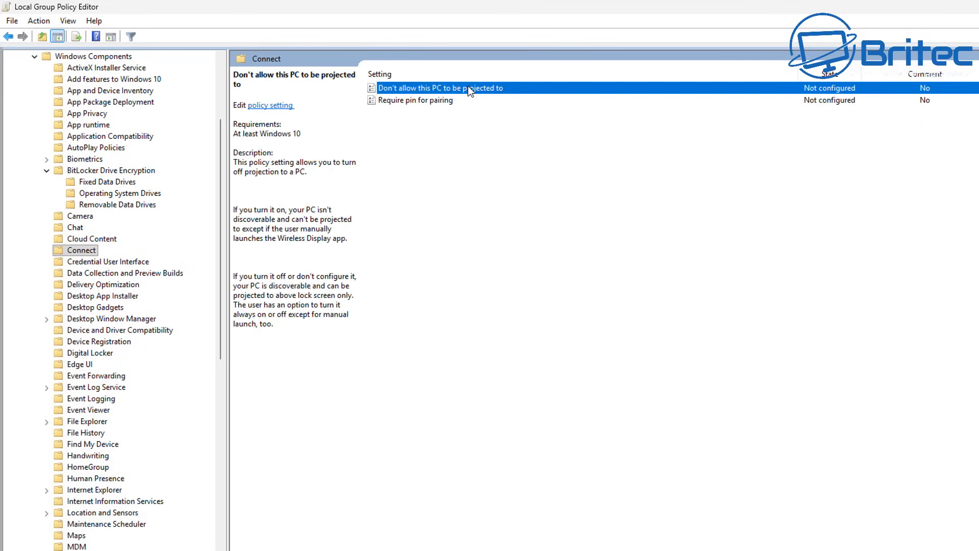
double_click(470, 91)
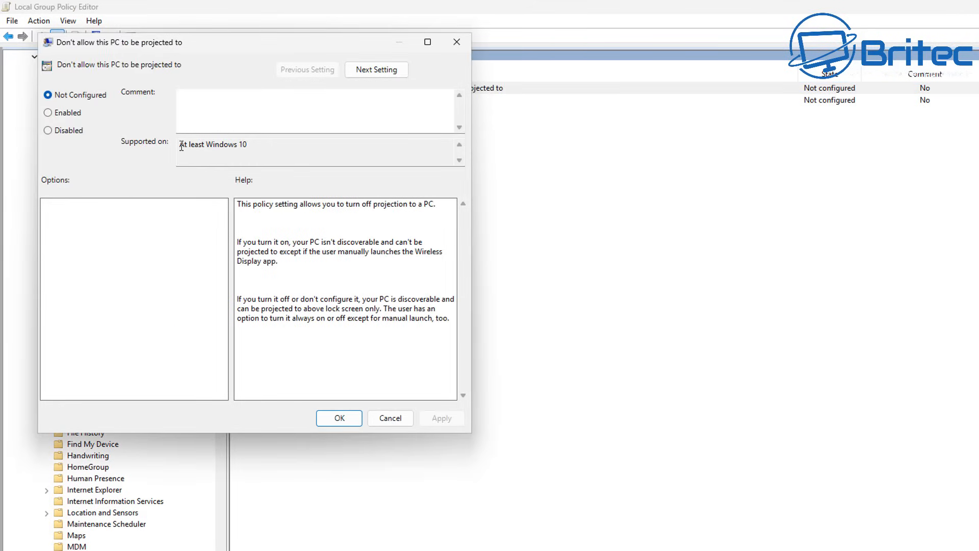
click(51, 114)
click(342, 421)
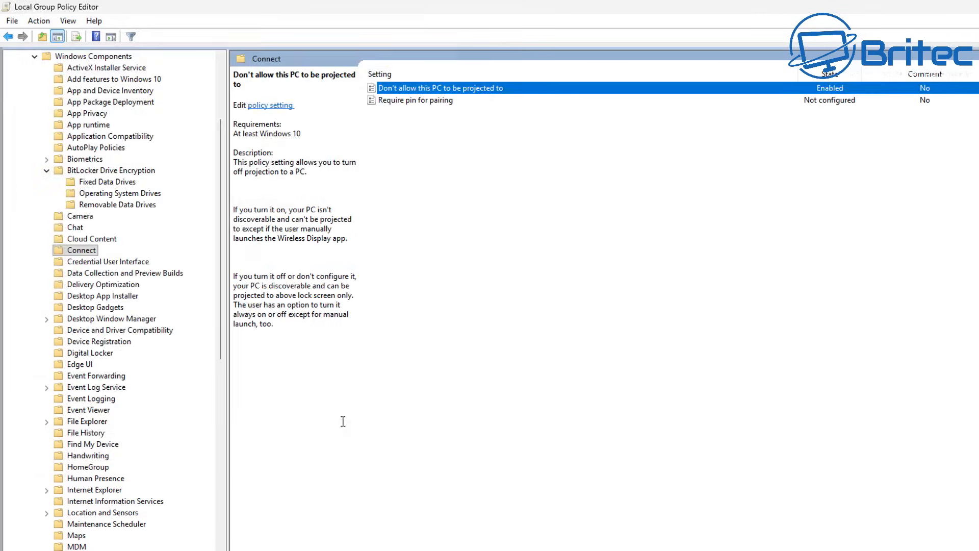
Check the action choices of the Require pin for pairing policy in the Connect folder and set the policy to Disabled
double_click(428, 102)
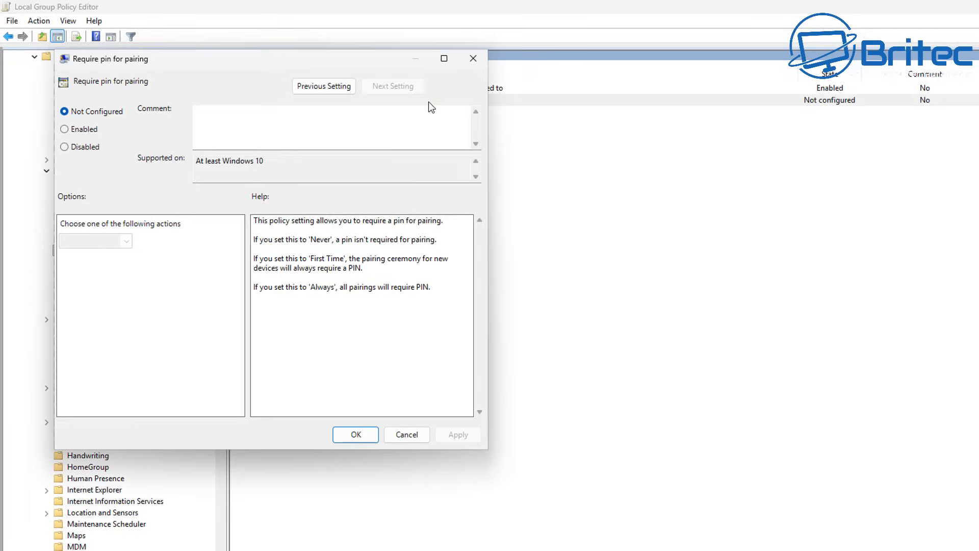
click(67, 130)
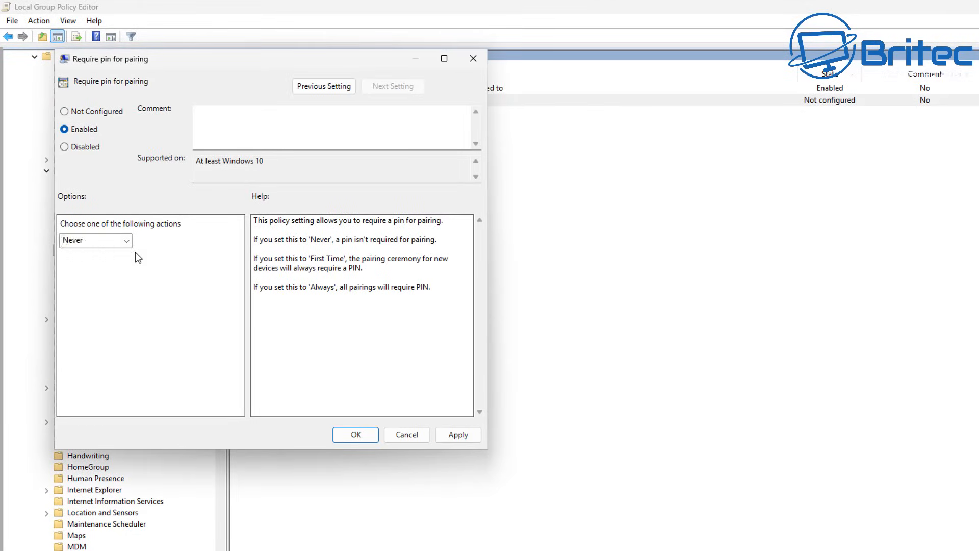
click(128, 240)
click(130, 240)
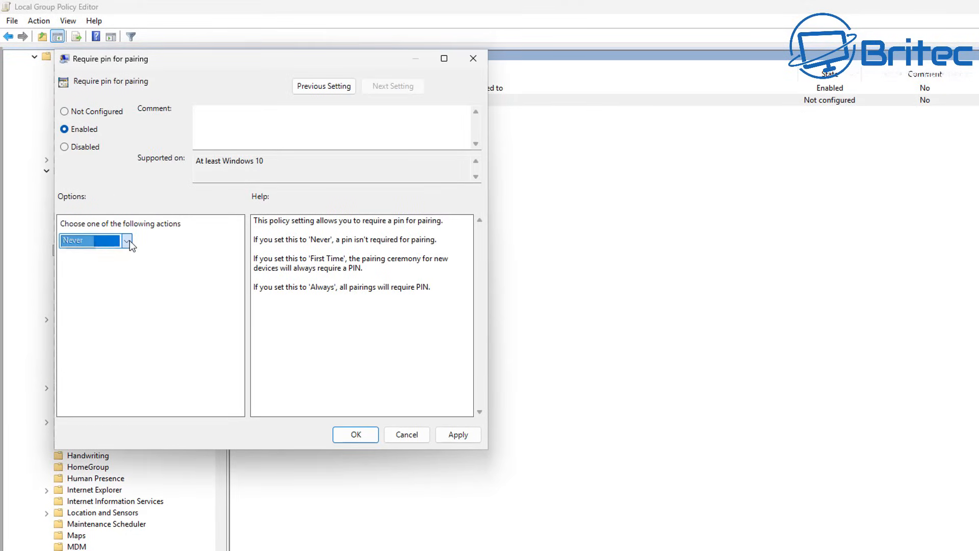
click(356, 434)
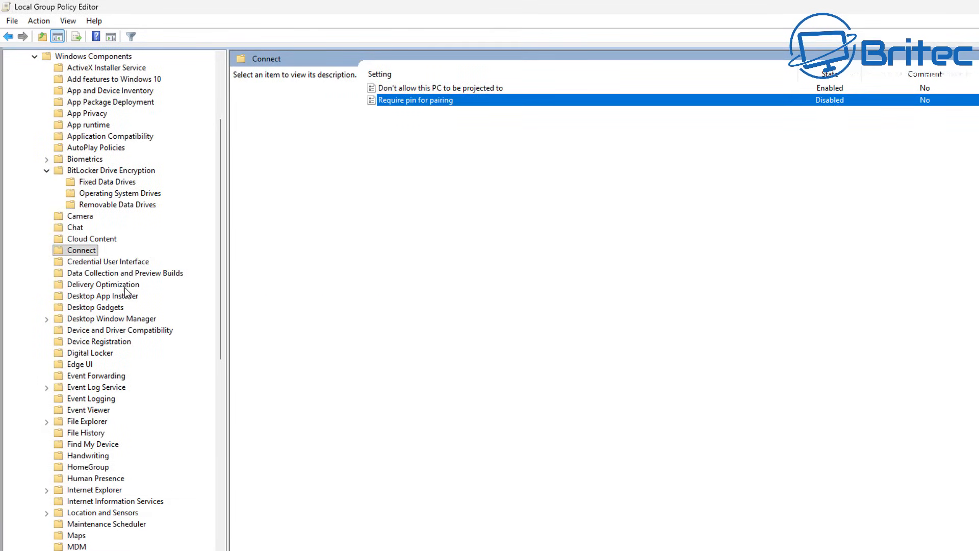
Set the Prevent the use of security questions for local accounts policy in the Credential User Interface folder to Enabled
click(117, 263)
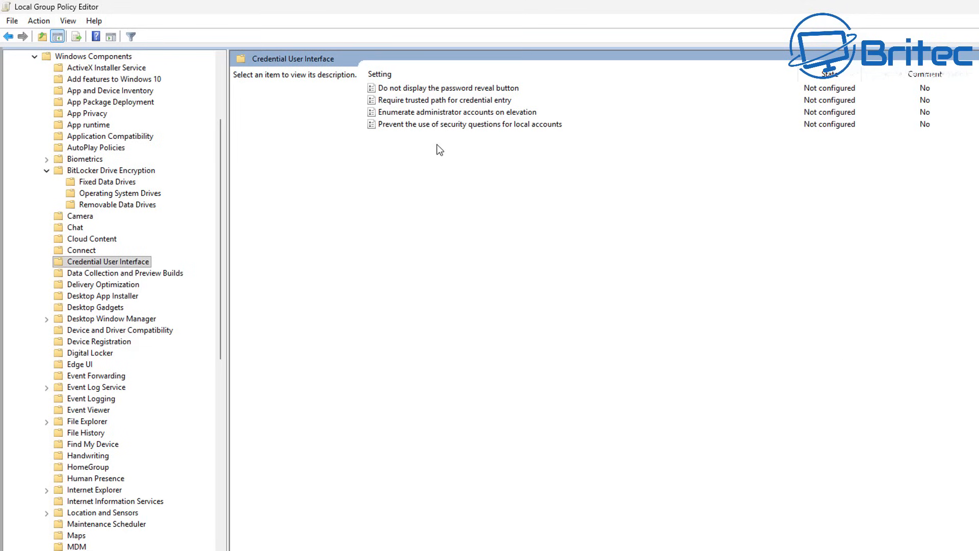
click(449, 126)
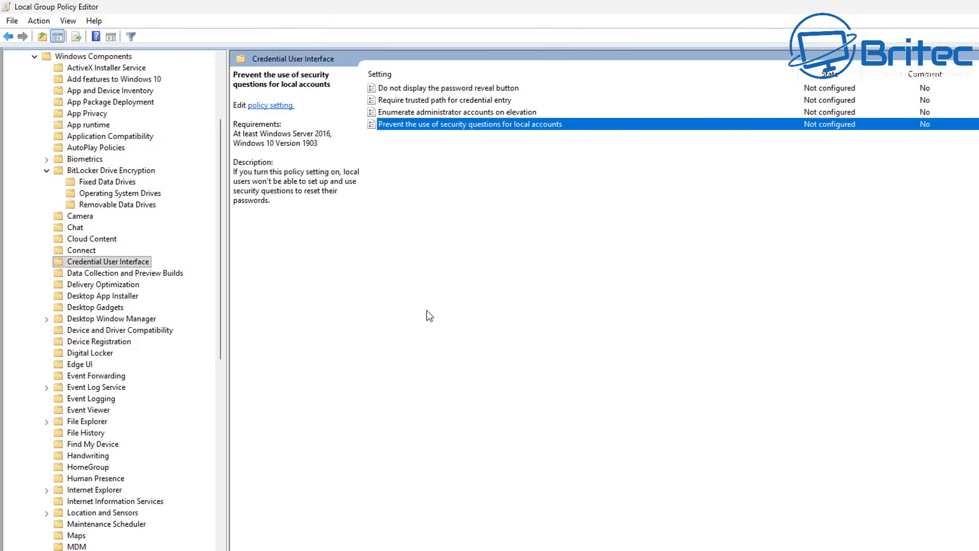
double_click(490, 124)
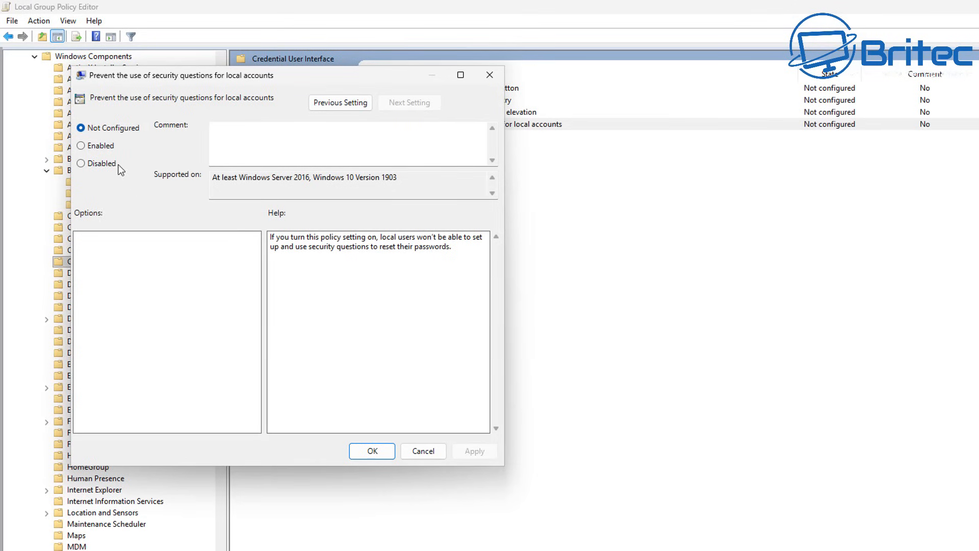
click(81, 146)
click(370, 451)
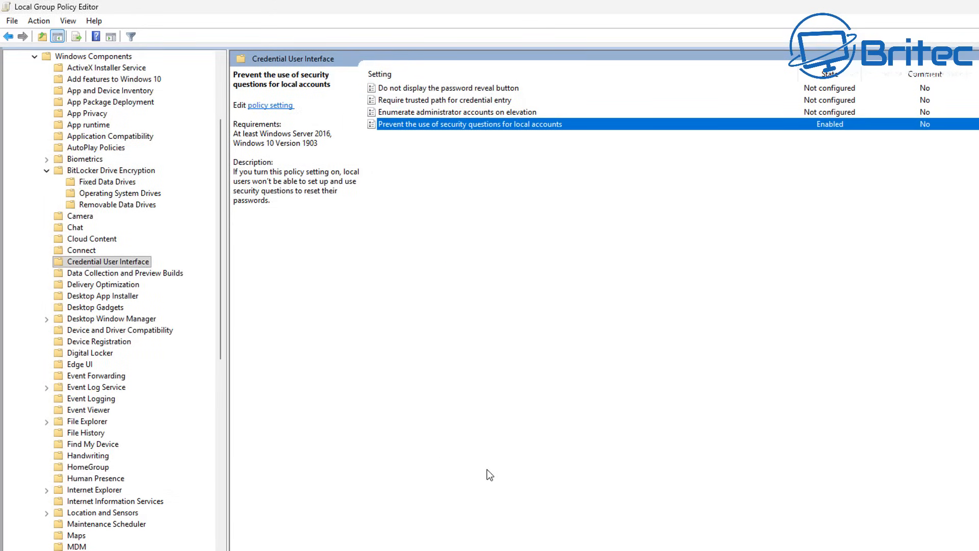
Set the Toggle user control over Insider builds policy in the Data Collection and Preview Builds folder to Disabled
click(132, 275)
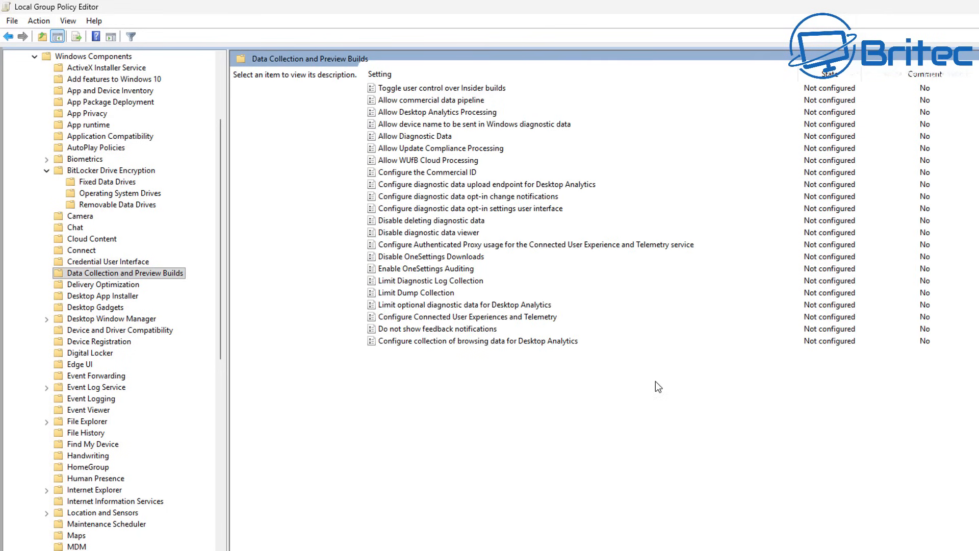
click(479, 87)
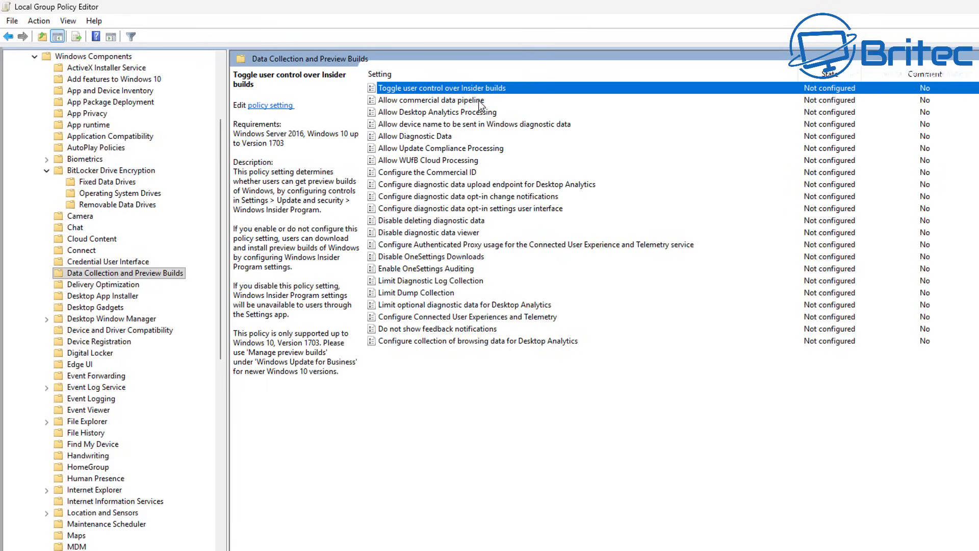
double_click(485, 86)
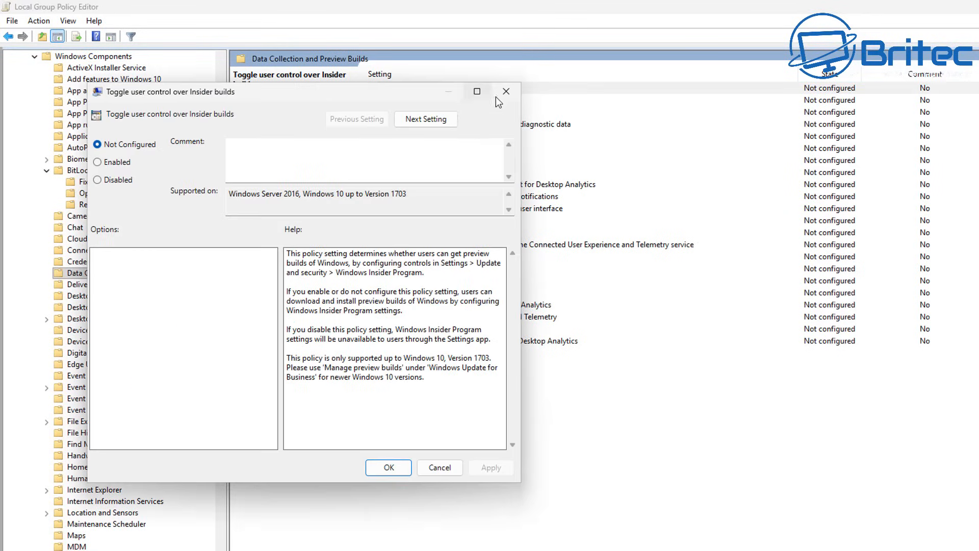
click(97, 179)
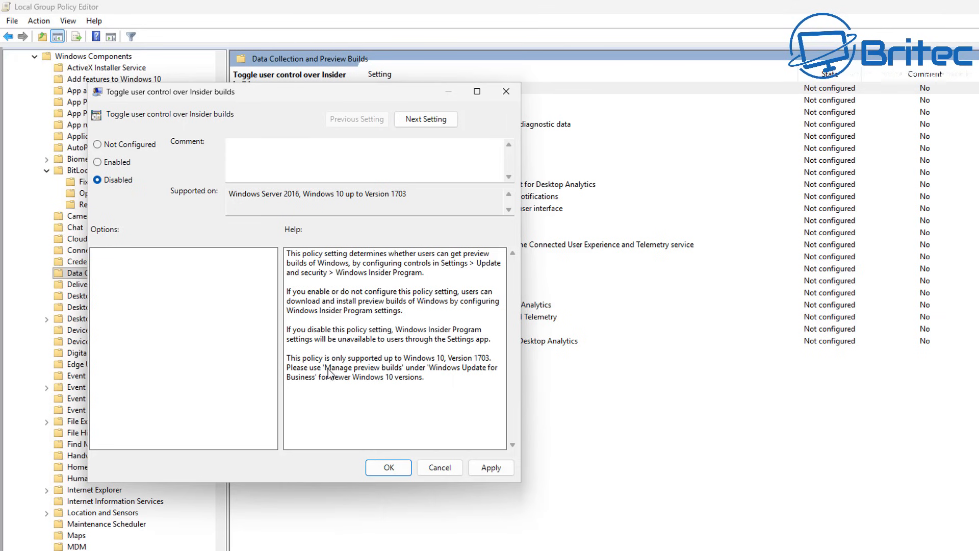
click(391, 468)
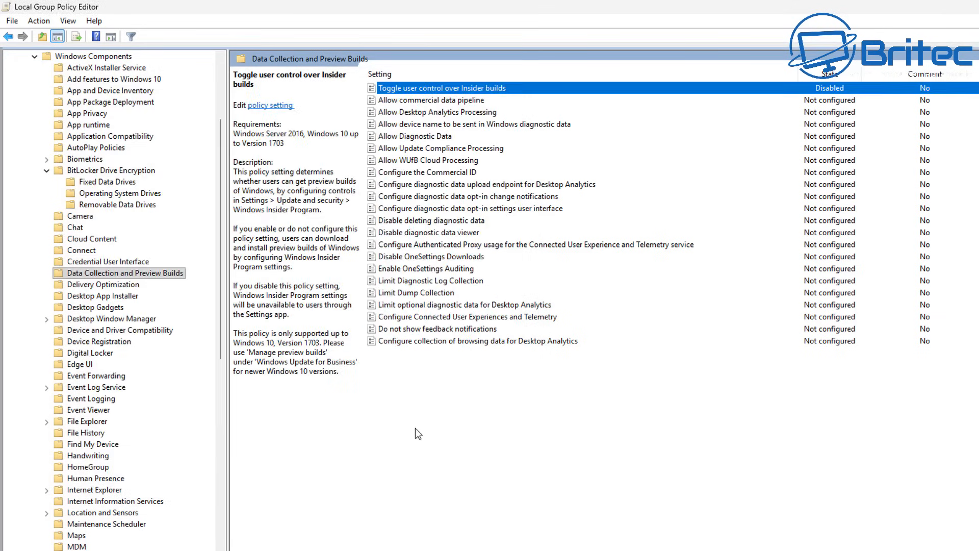
Set the Allow commercial data pipeline policy to Disabled and read through its help text
click(422, 102)
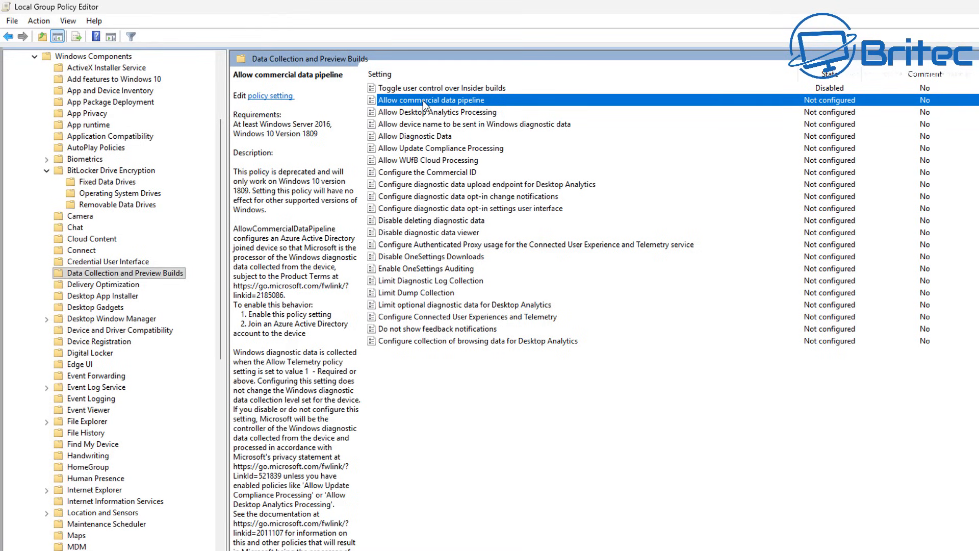
double_click(423, 100)
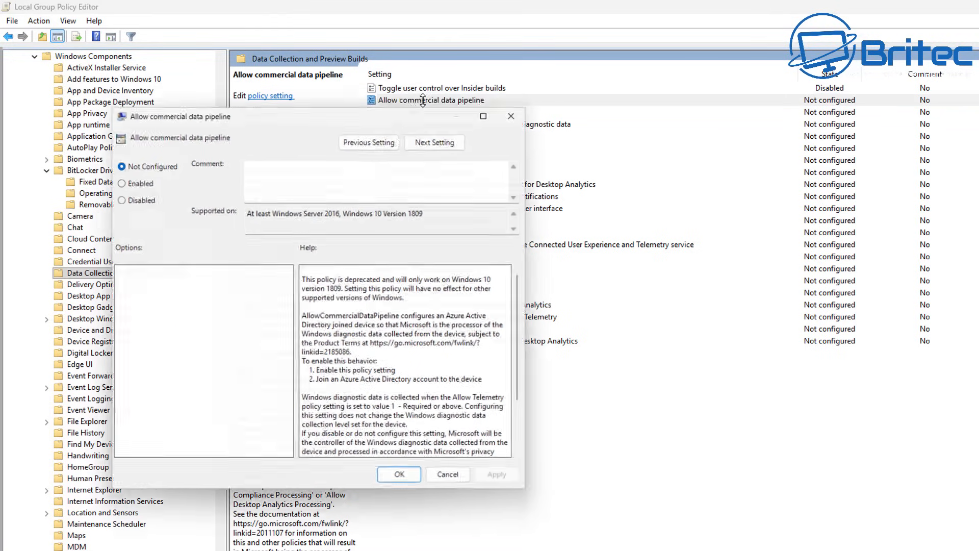
click(114, 197)
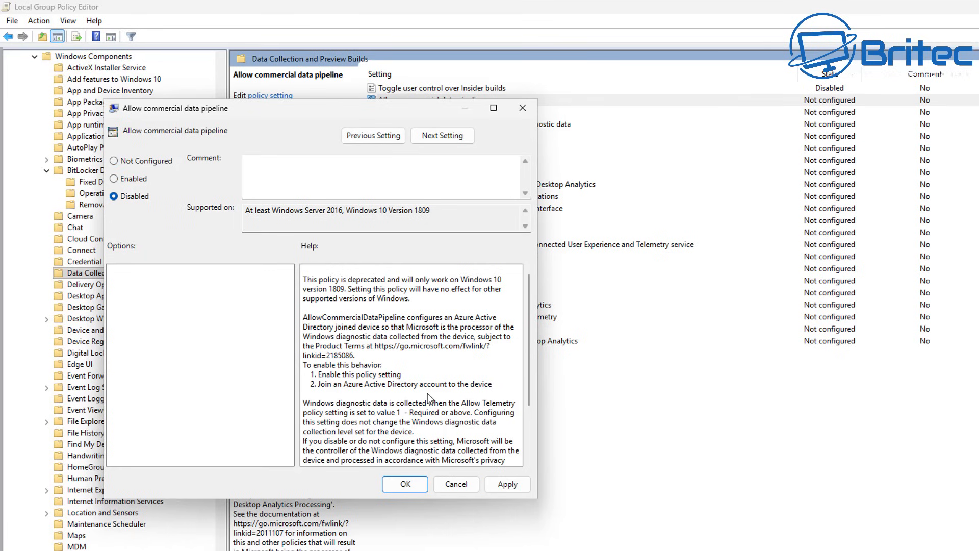
scroll(427, 393, down, 1)
scroll(417, 408, down, 2)
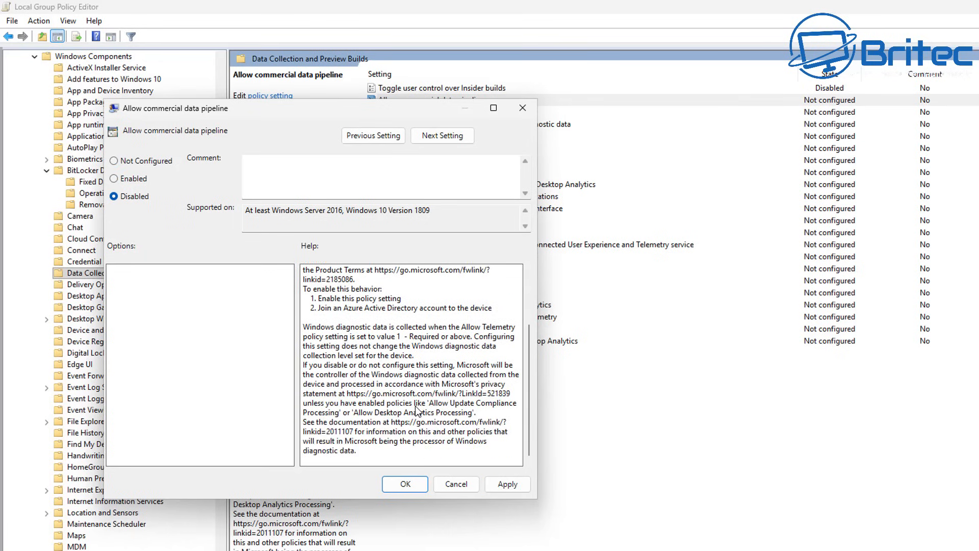
click(408, 482)
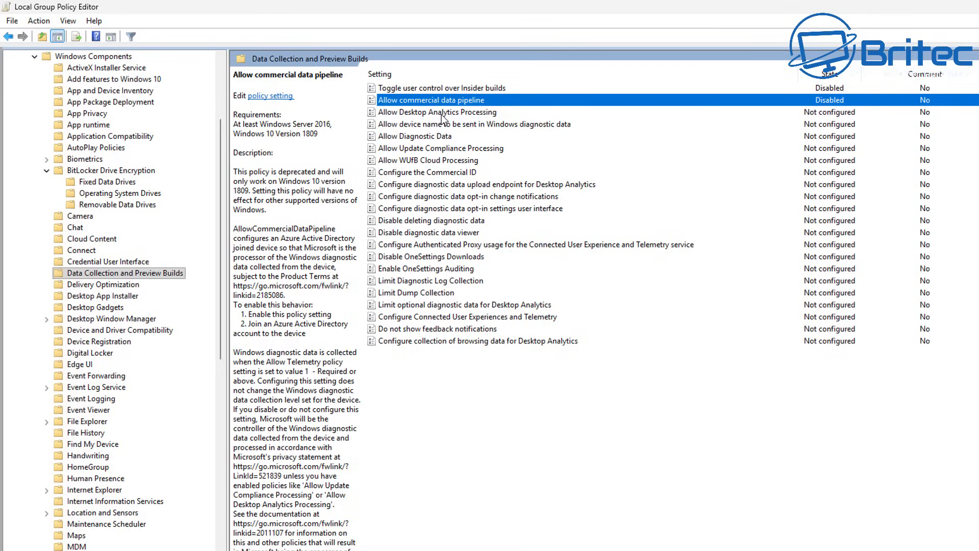
Set the Allow Desktop Analytics Processing policy in Data Collection and Preview Builds to Disabled
click(462, 112)
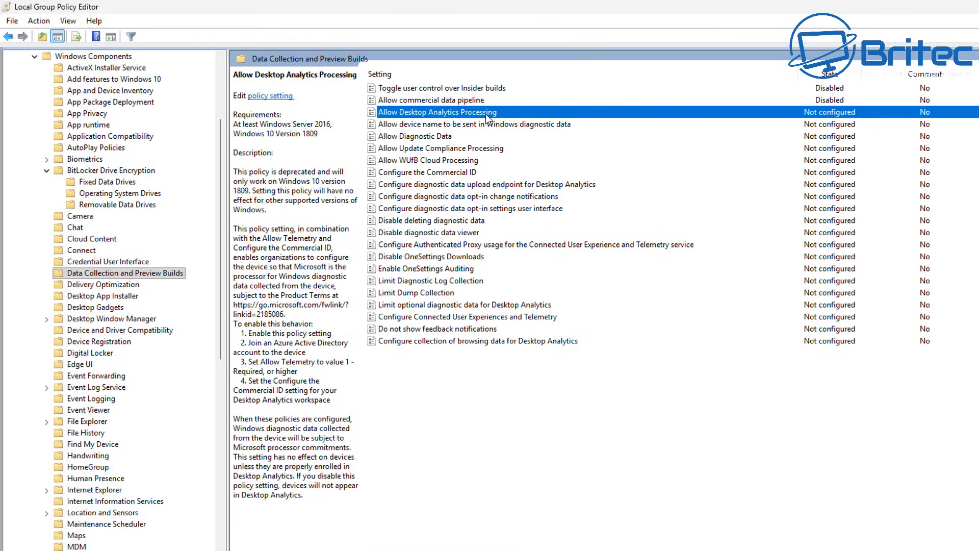
double_click(485, 114)
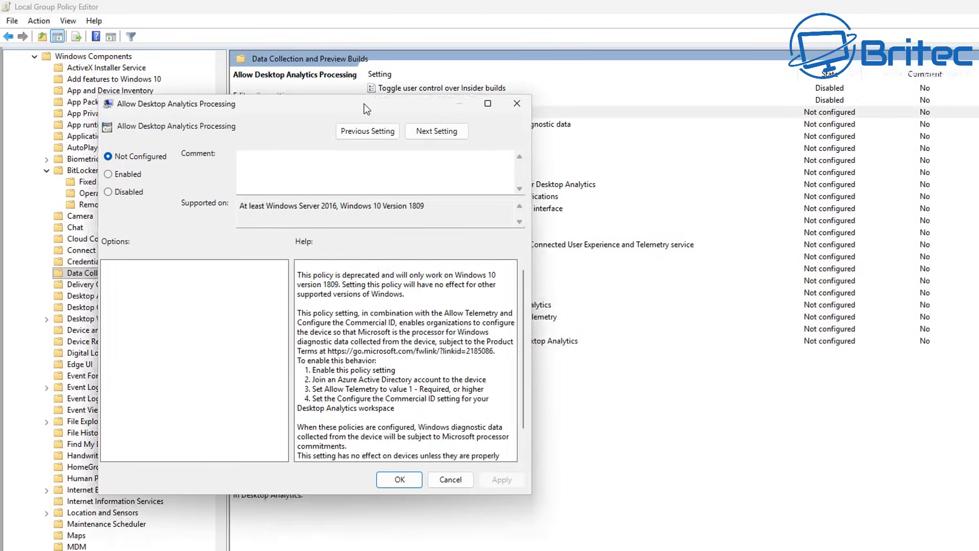
click(90, 154)
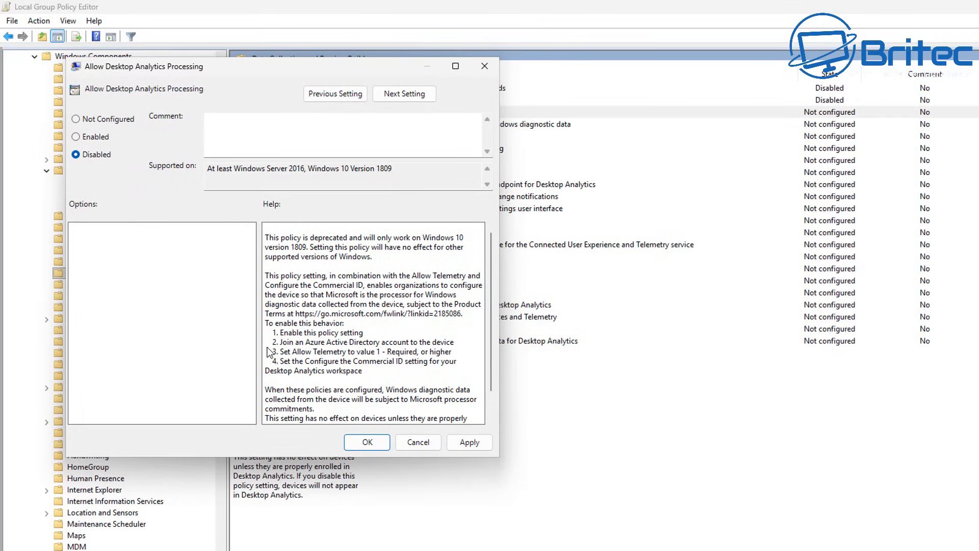
click(363, 442)
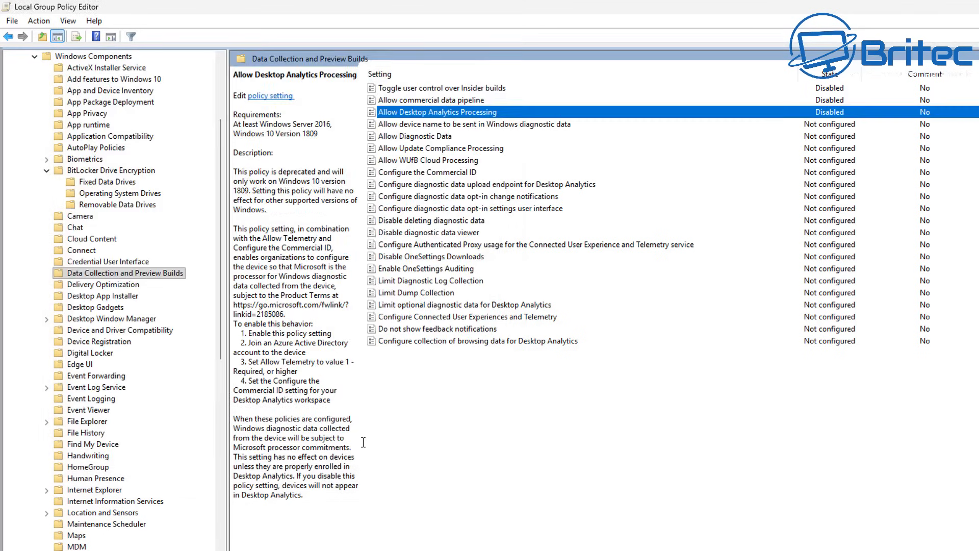
Set the Allow device name to be sent in Windows diagnostic data policy to Disabled
click(426, 127)
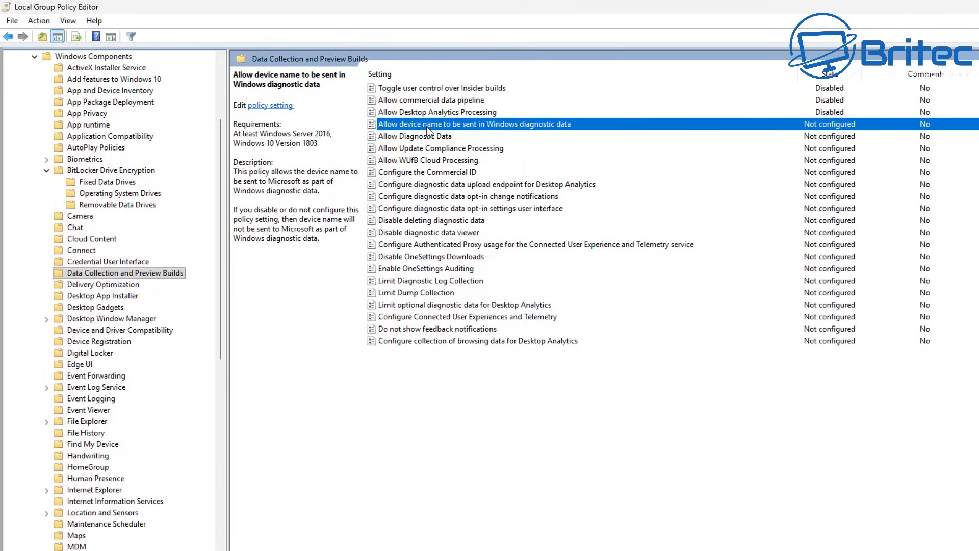
double_click(427, 129)
drag(417, 141, 378, 81)
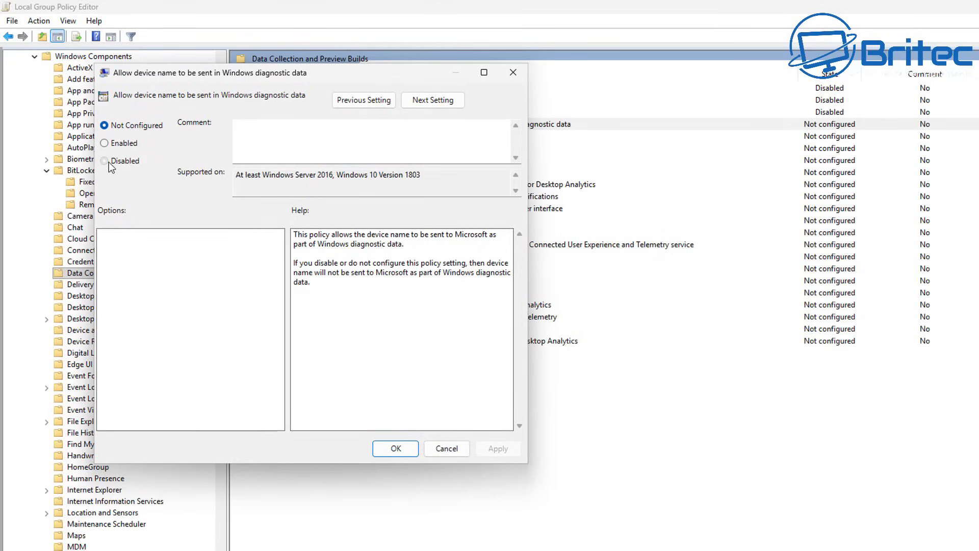
click(107, 161)
click(396, 449)
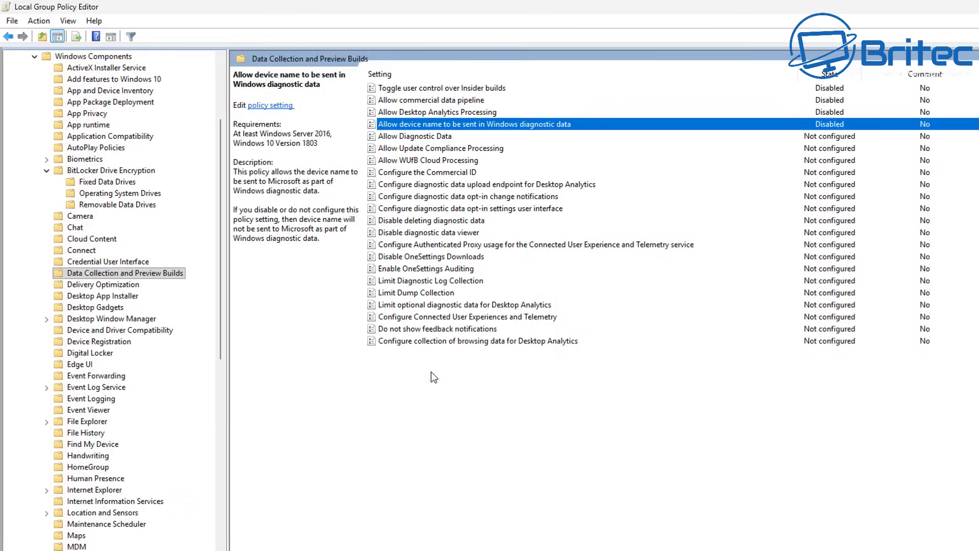
Set the Allow Diagnostic Data policy to Enabled with the option Diagnostic data off (not recommended)
double_click(428, 138)
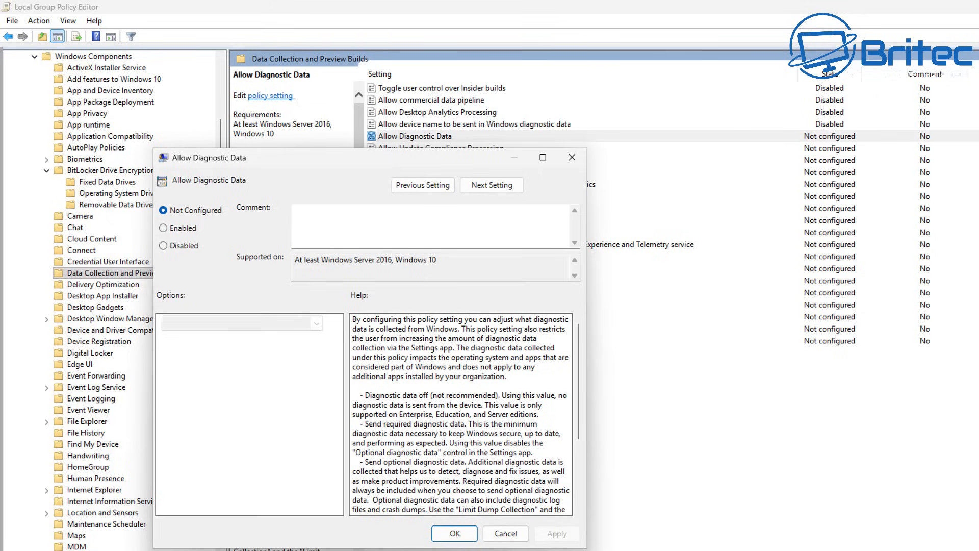
drag(386, 158, 277, 59)
click(65, 129)
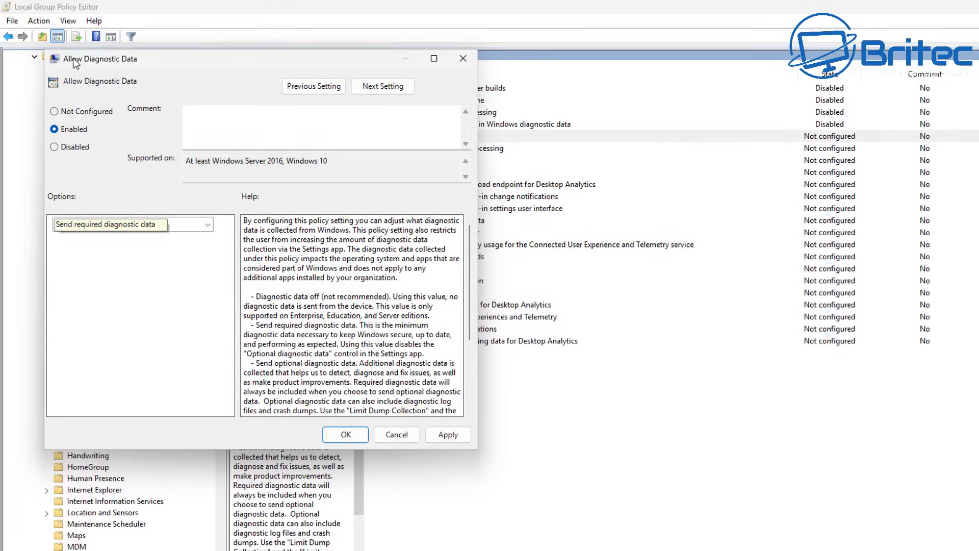
click(197, 226)
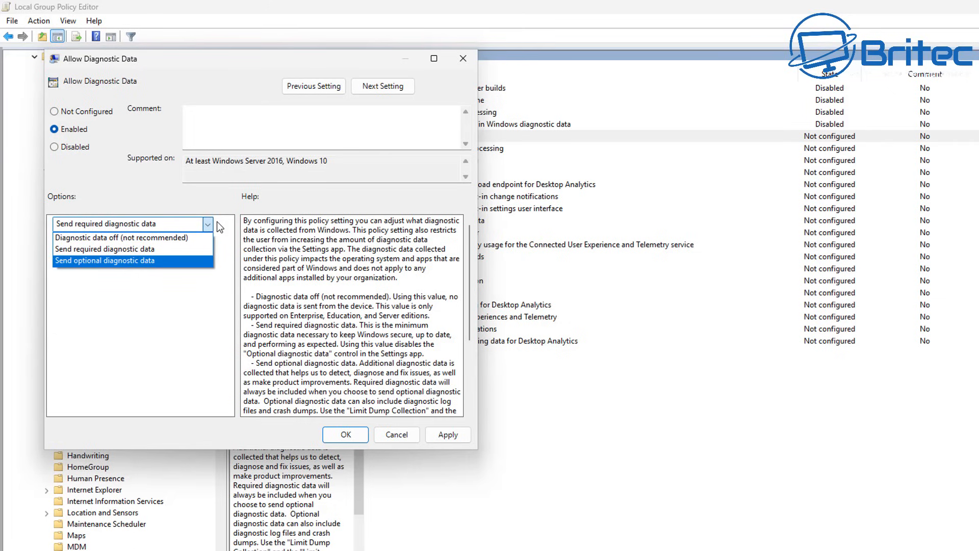
click(151, 261)
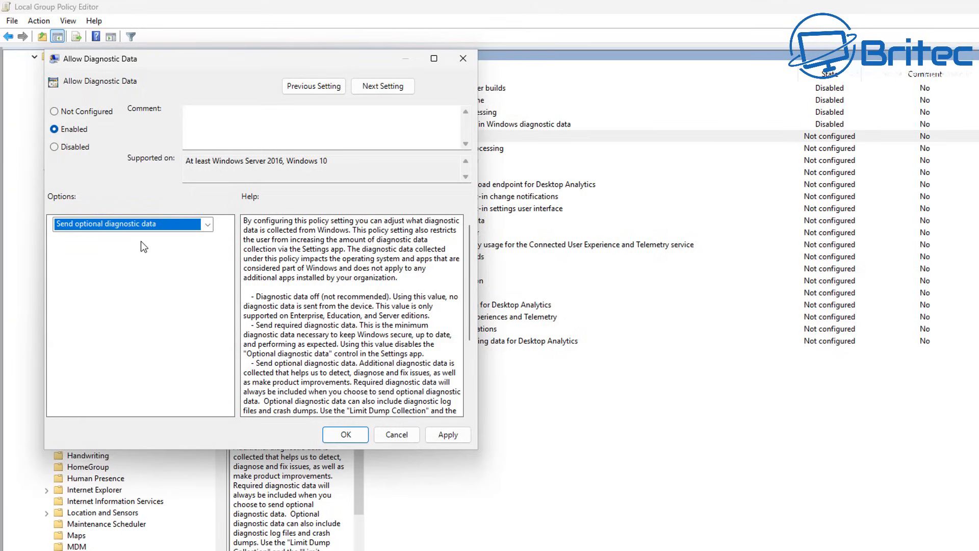
scroll(375, 345, down, 1)
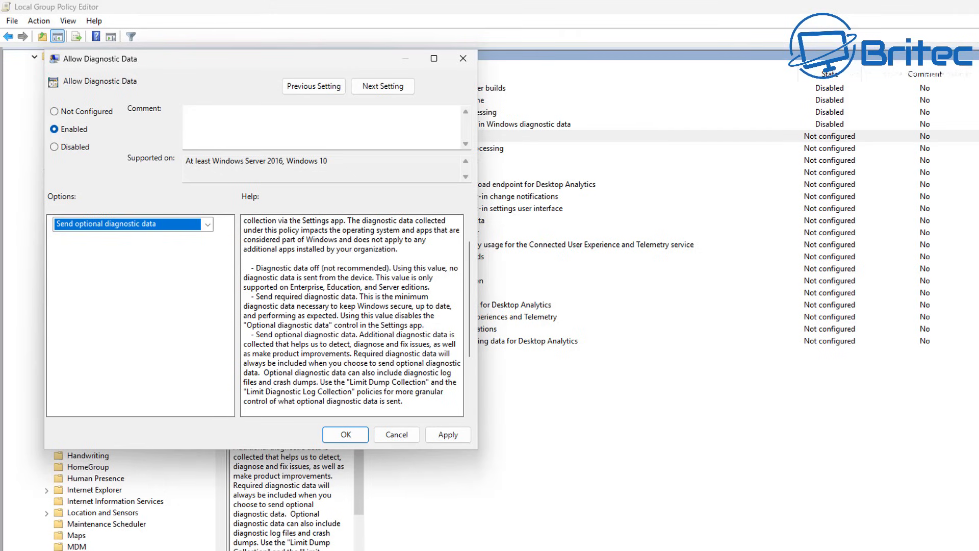
click(137, 222)
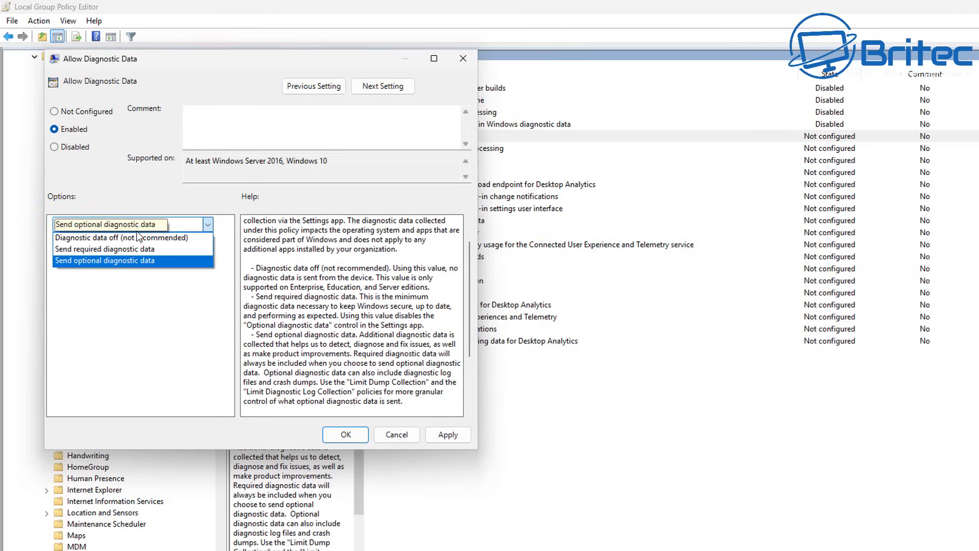
click(136, 237)
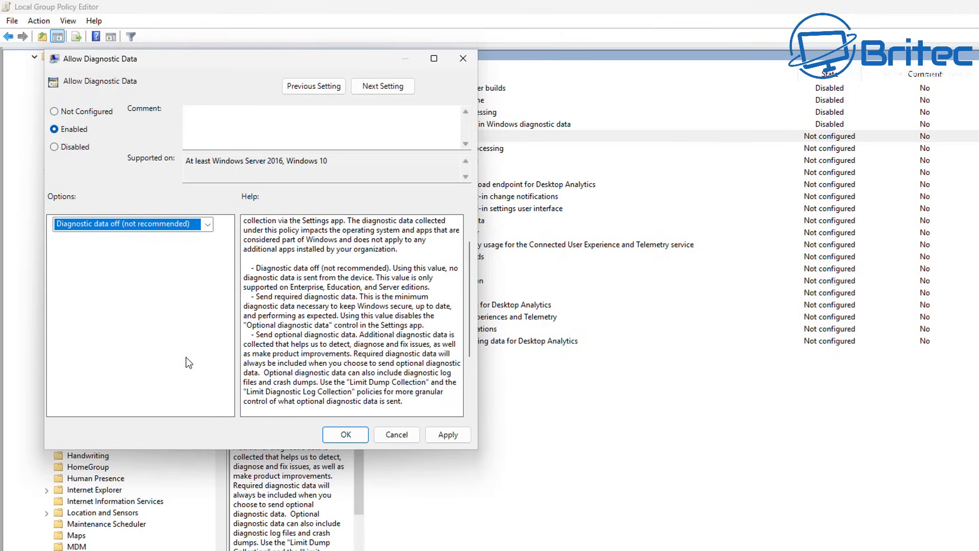
click(342, 438)
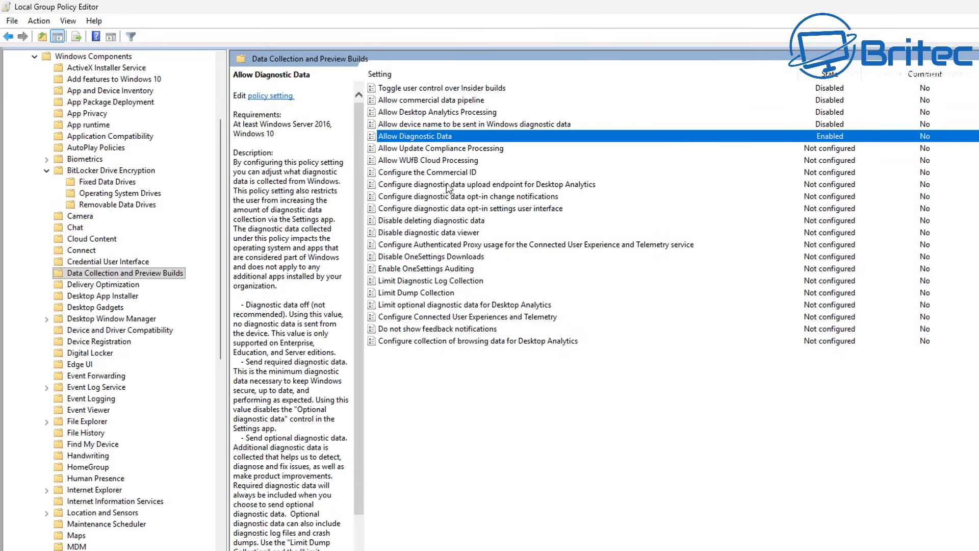
Set the Allow Update Compliance Processing policy in Data Collection and Preview Builds to Disabled
click(423, 149)
double_click(443, 148)
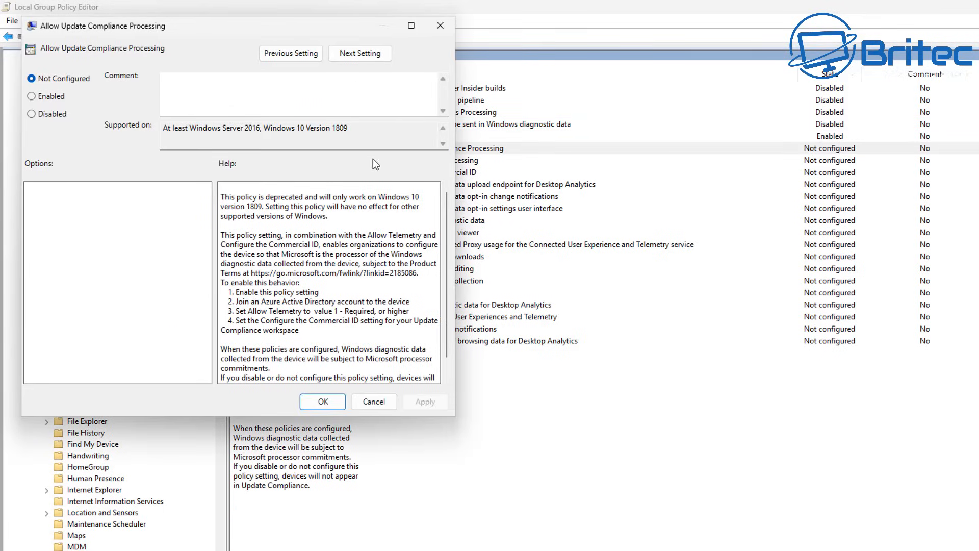
click(40, 115)
click(327, 402)
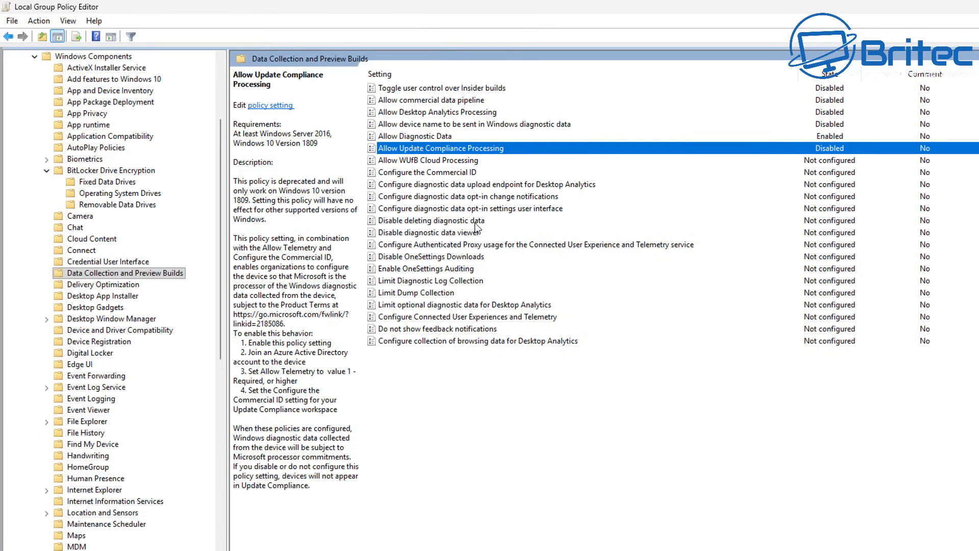
Set the Allow WUfB Cloud Processing policy in Data Collection and Preview Builds to Disabled
click(445, 161)
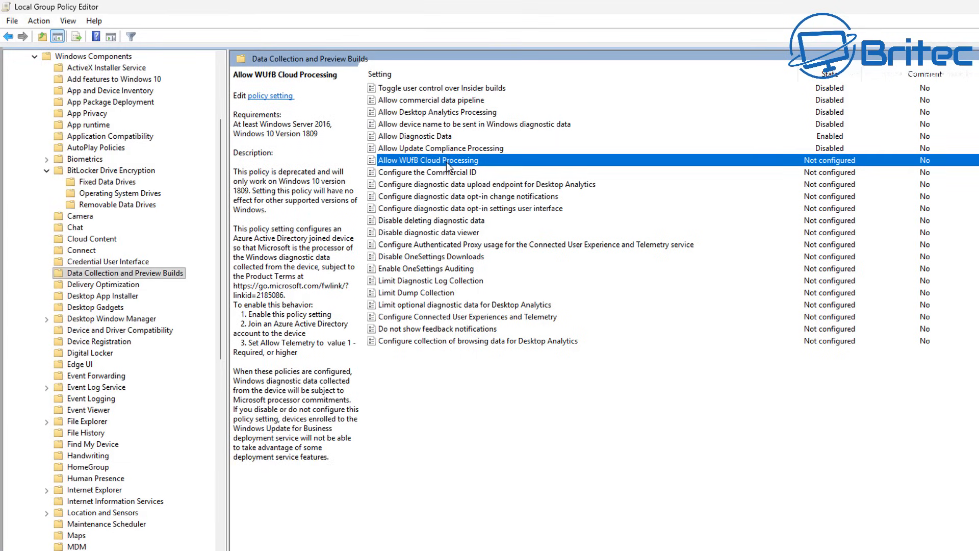
double_click(445, 161)
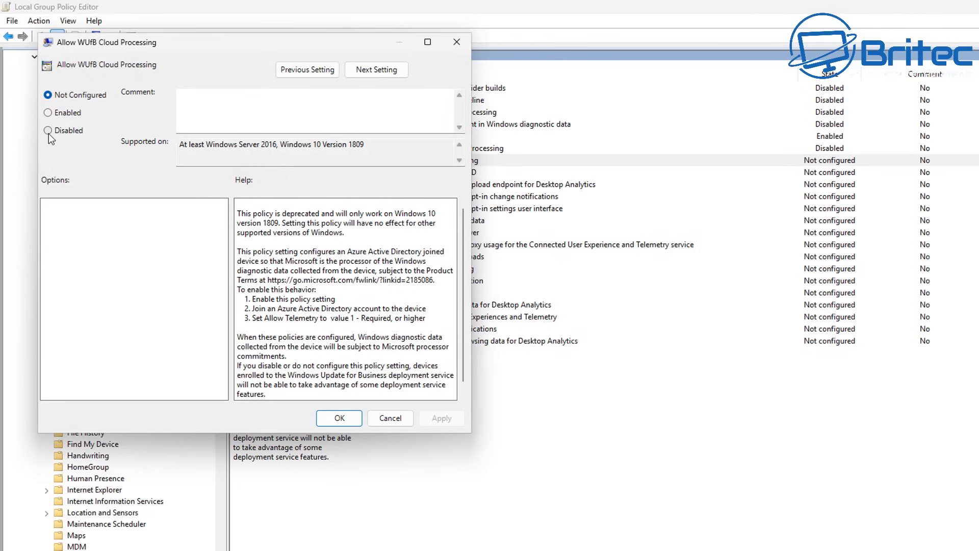
click(48, 131)
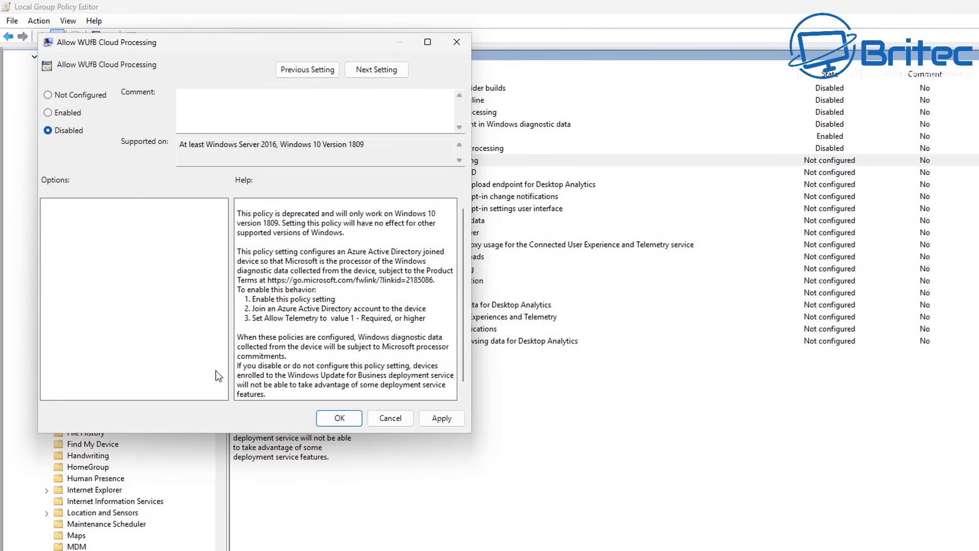
click(339, 418)
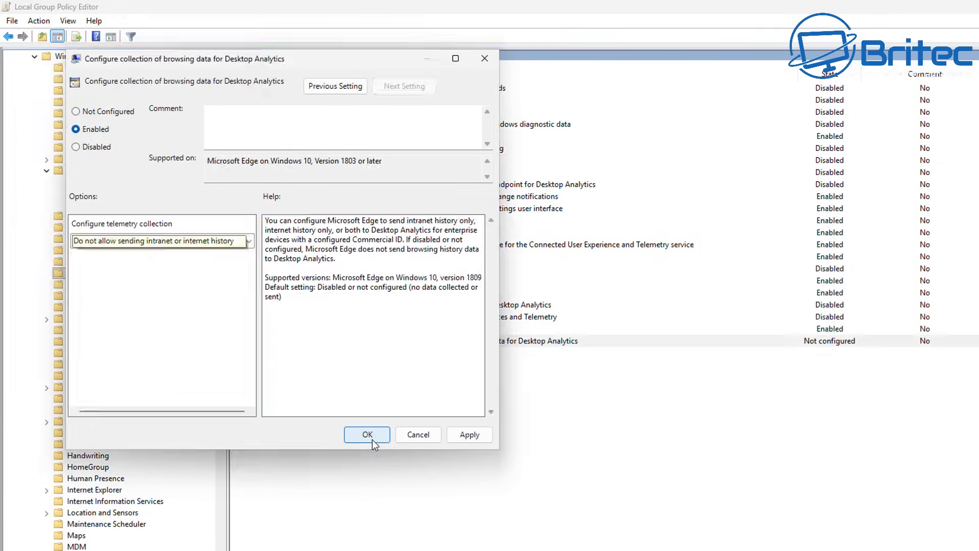
Confirm the Configure collection of browsing data for Desktop Analytics policy as Enabled with Do not allow sending intranet or internet history
click(367, 435)
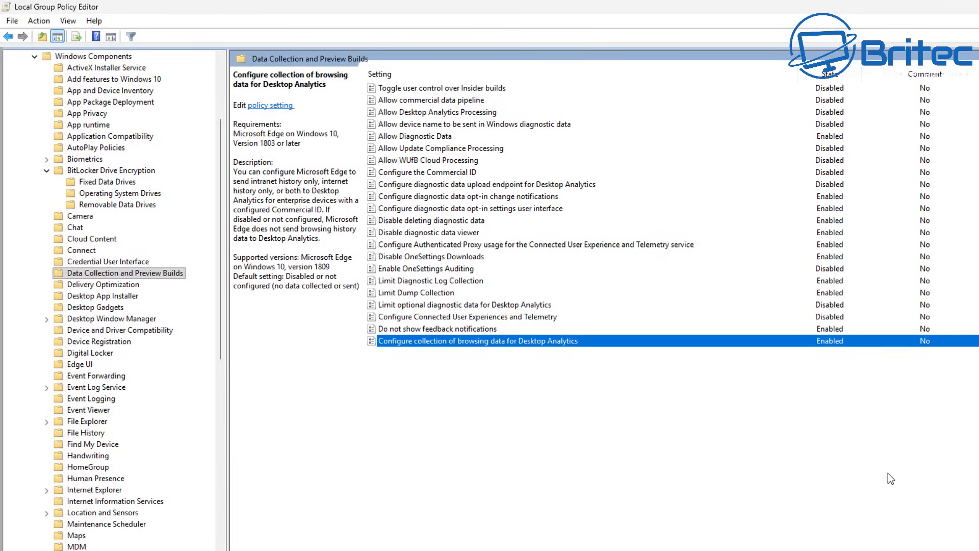
Set the Turn off desktop gadgets policy in Desktop Gadgets to Enabled
click(108, 287)
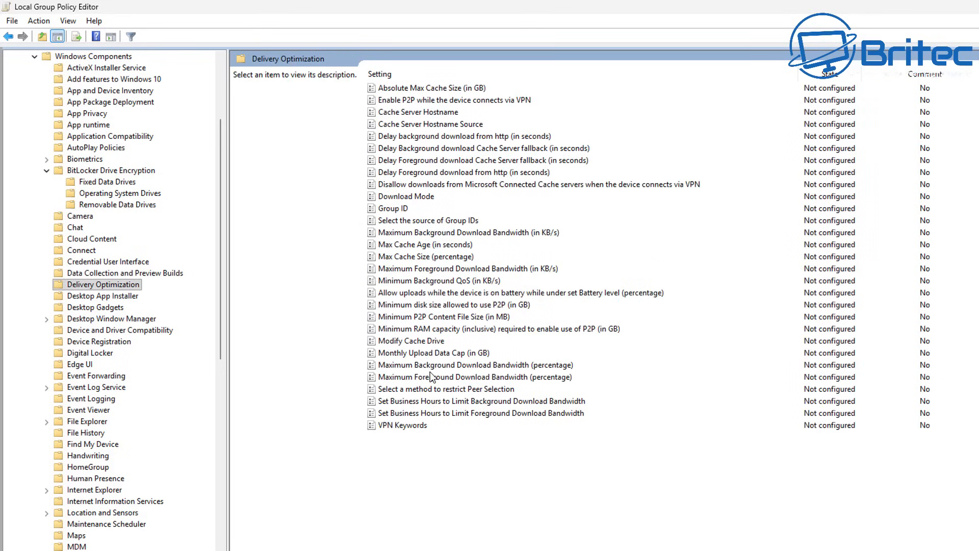
click(116, 297)
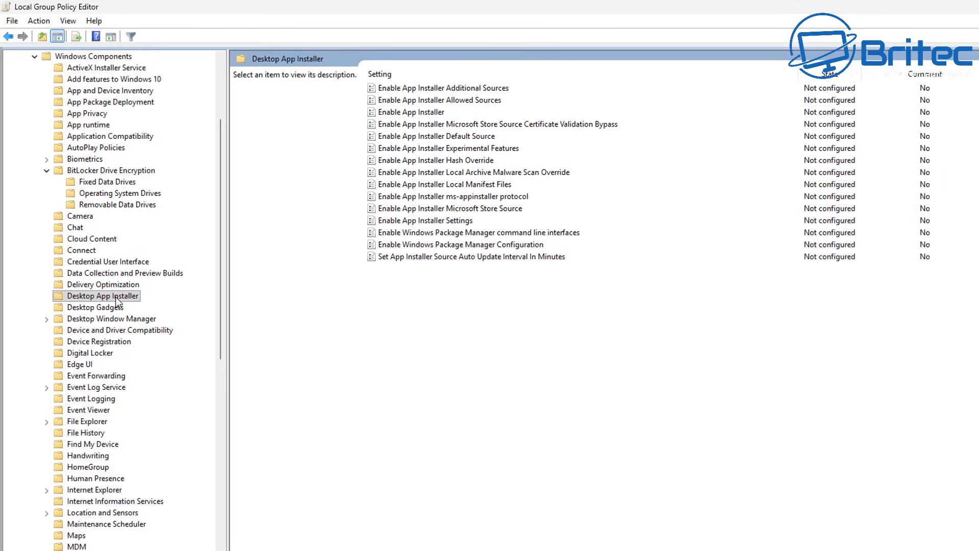
click(111, 307)
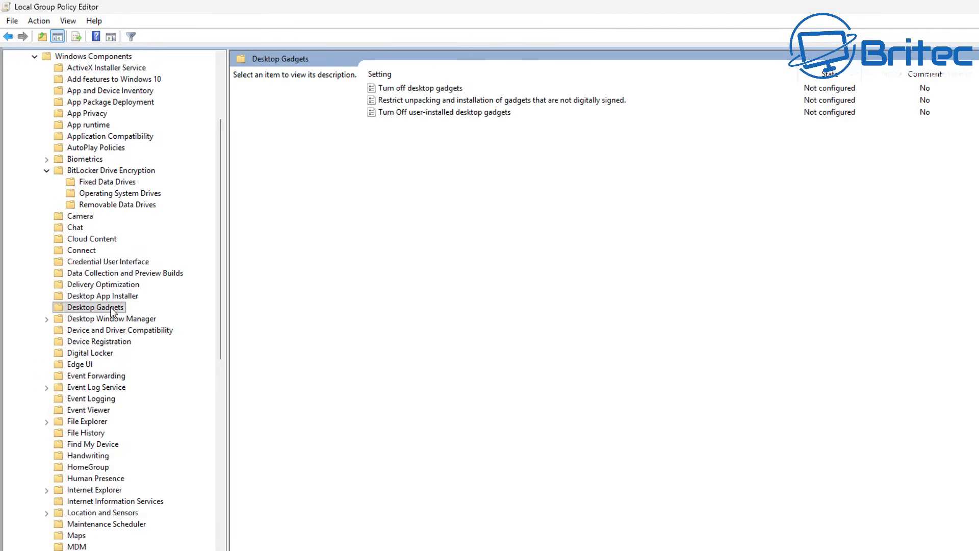
click(427, 90)
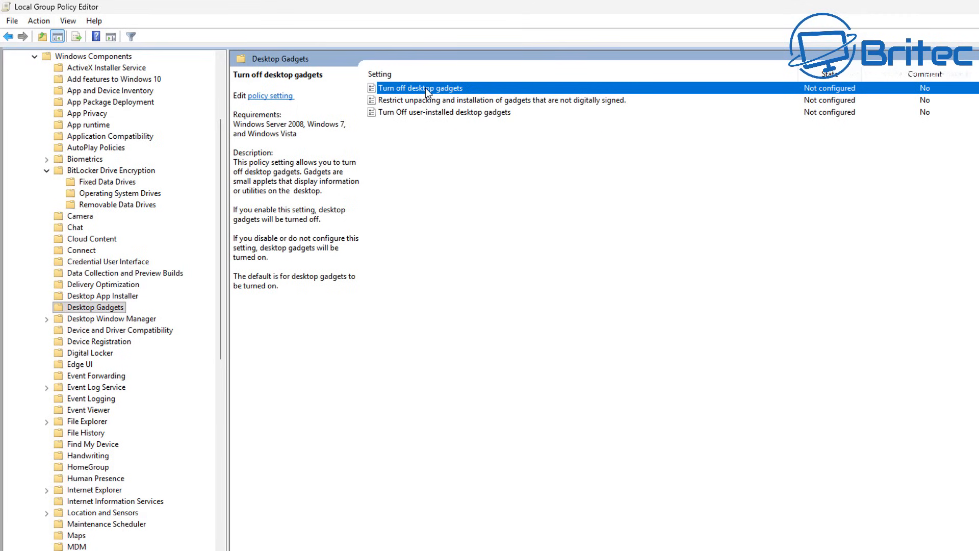
double_click(425, 88)
drag(369, 155, 287, 57)
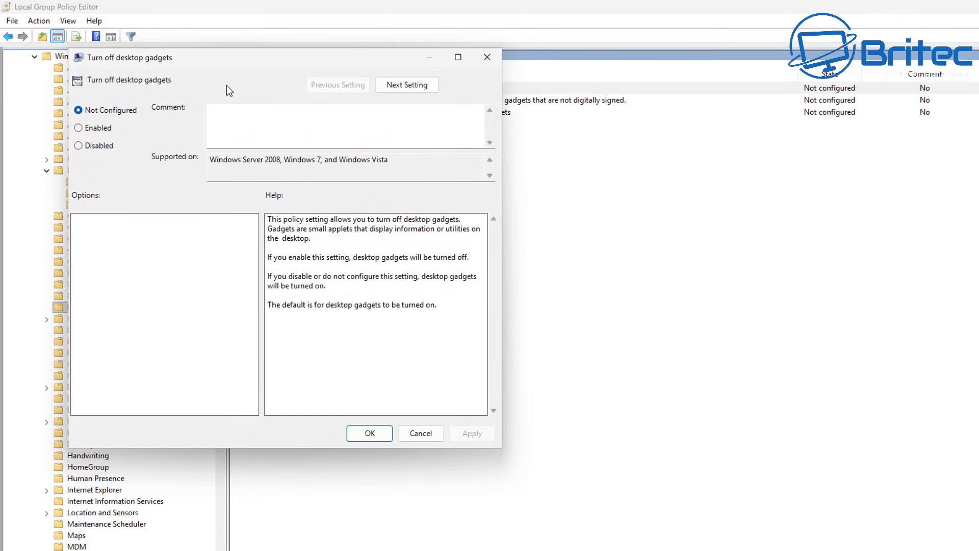
click(89, 134)
click(378, 433)
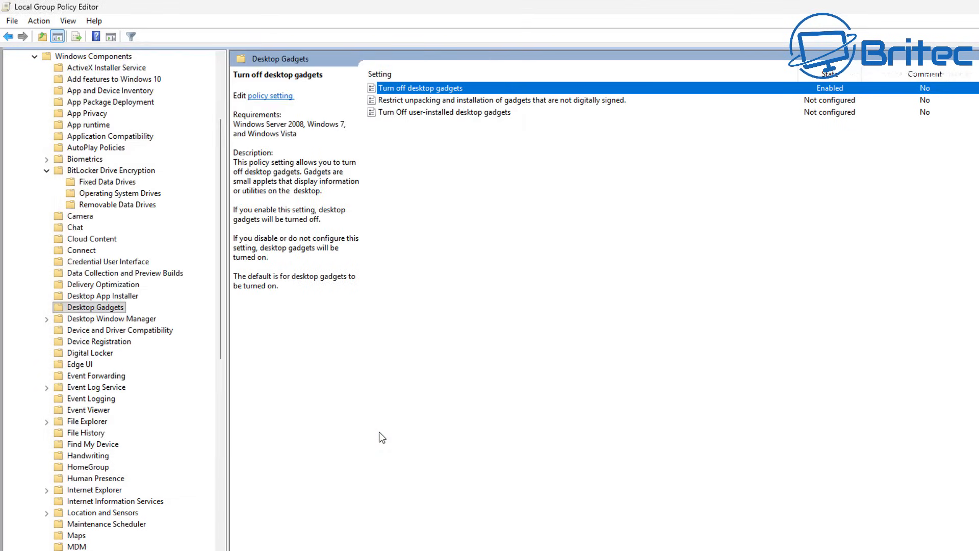
Set the Do not allow window animations policy in Desktop Window Manager to Enabled
click(142, 319)
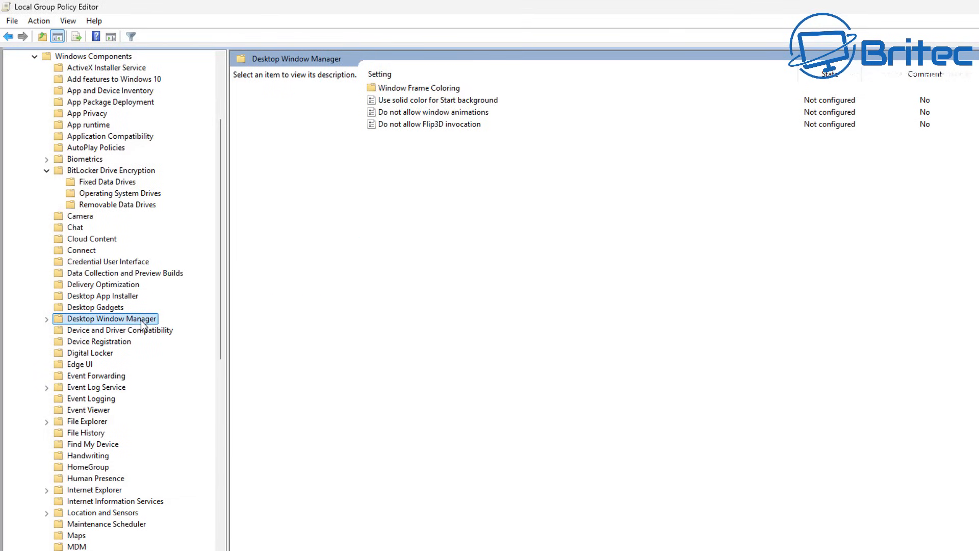
click(446, 116)
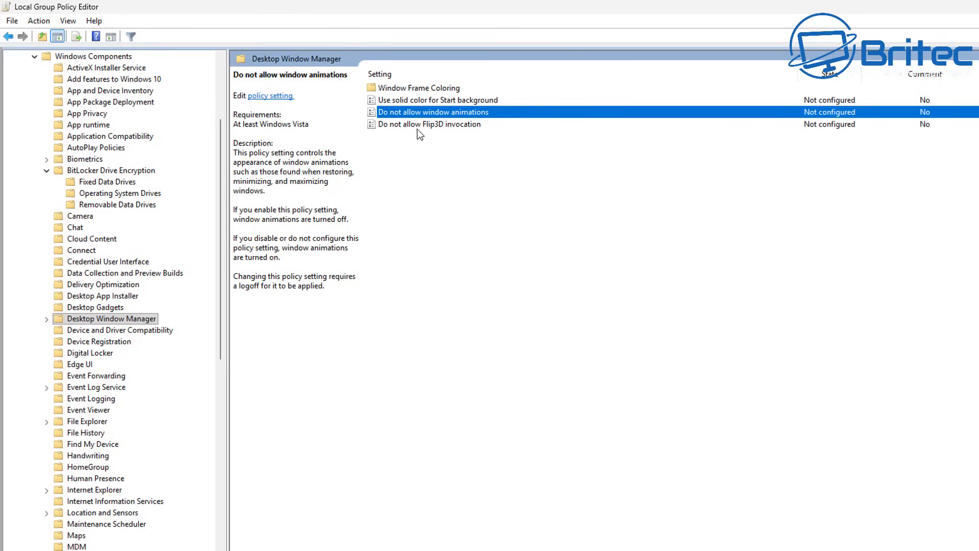
double_click(425, 112)
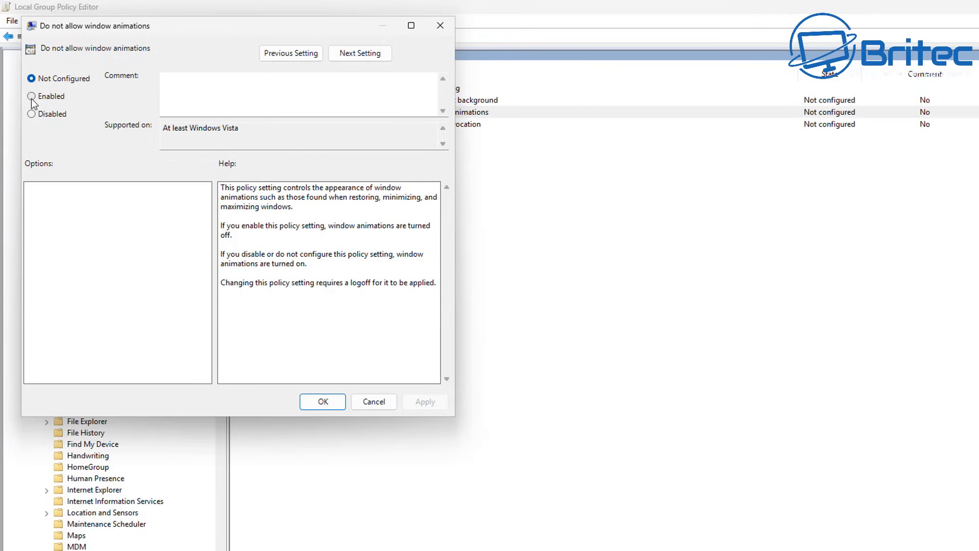
click(31, 96)
click(326, 401)
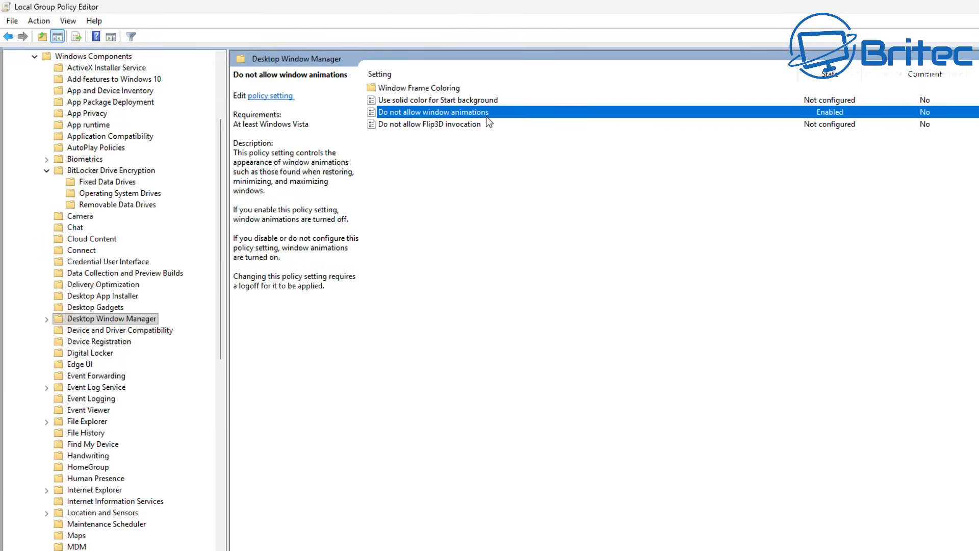
Set the Do not allow Digital Locker to run policy in Digital Locker to Enabled
click(136, 332)
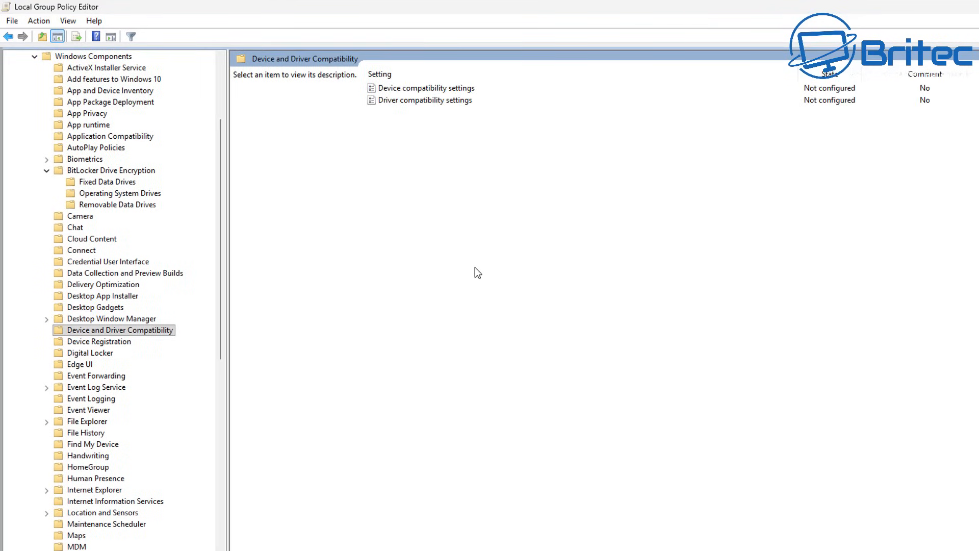
click(110, 344)
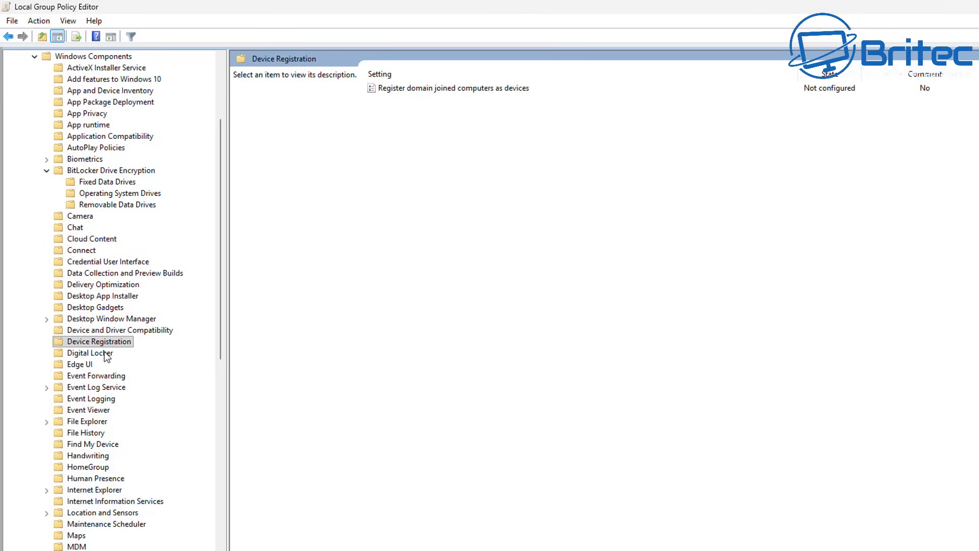
click(104, 352)
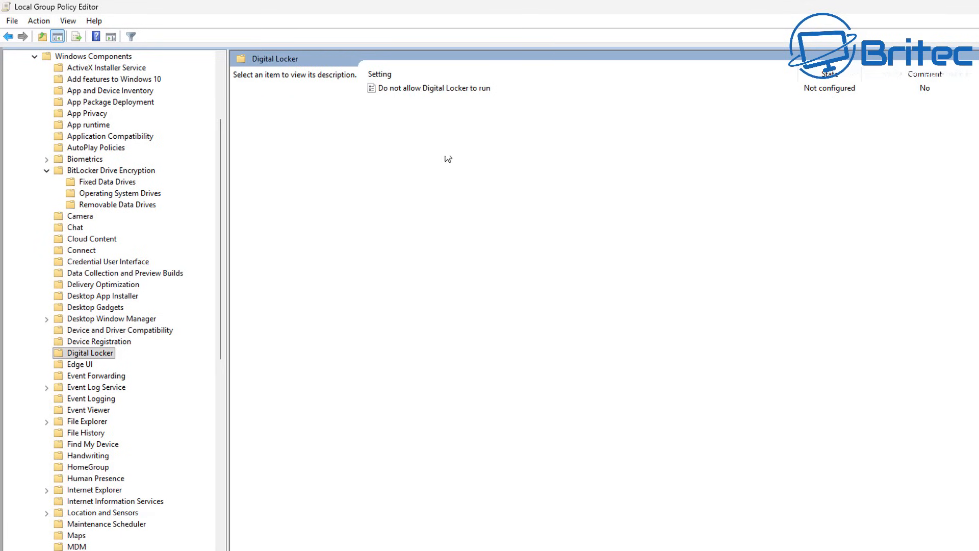
double_click(469, 88)
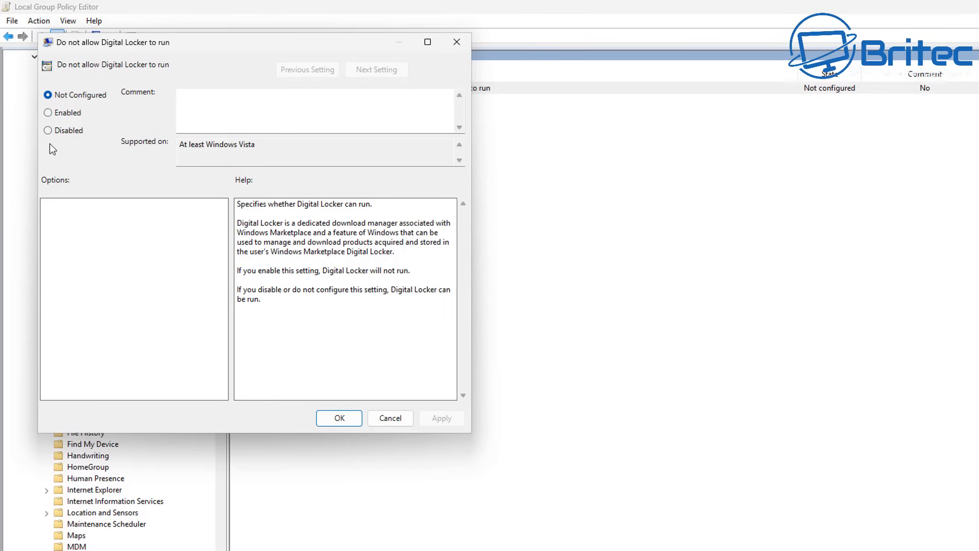
click(52, 116)
click(339, 417)
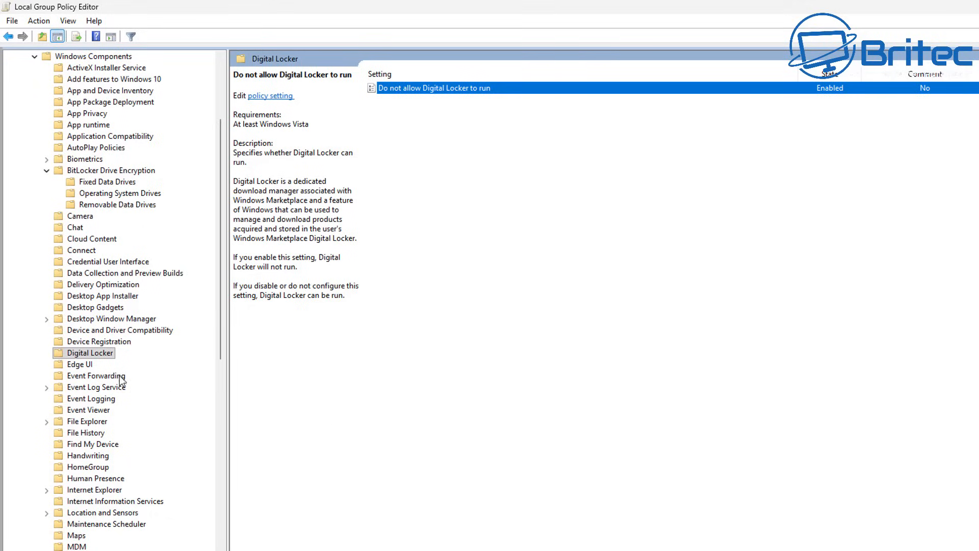
Set the Allow edge swipe policy in Edge UI to Disabled
click(89, 363)
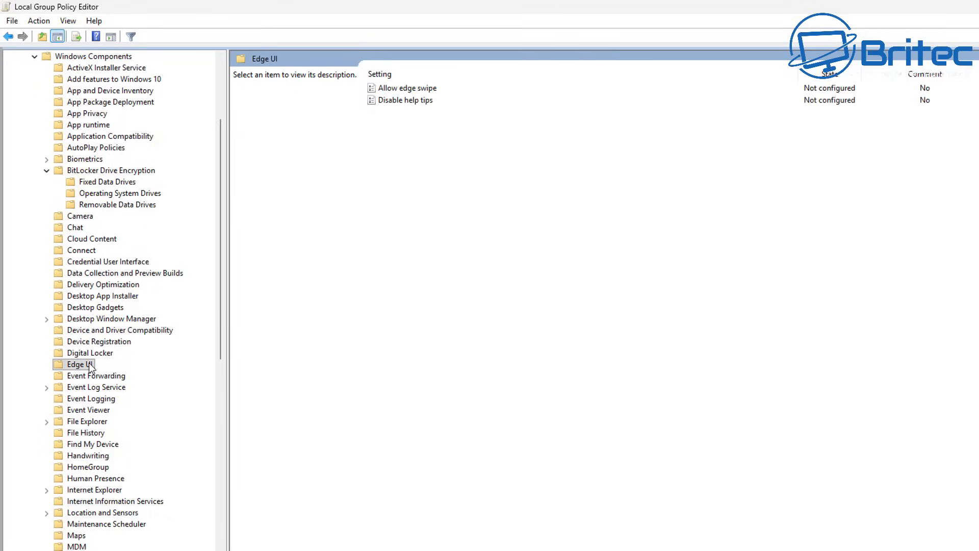
click(414, 87)
double_click(414, 87)
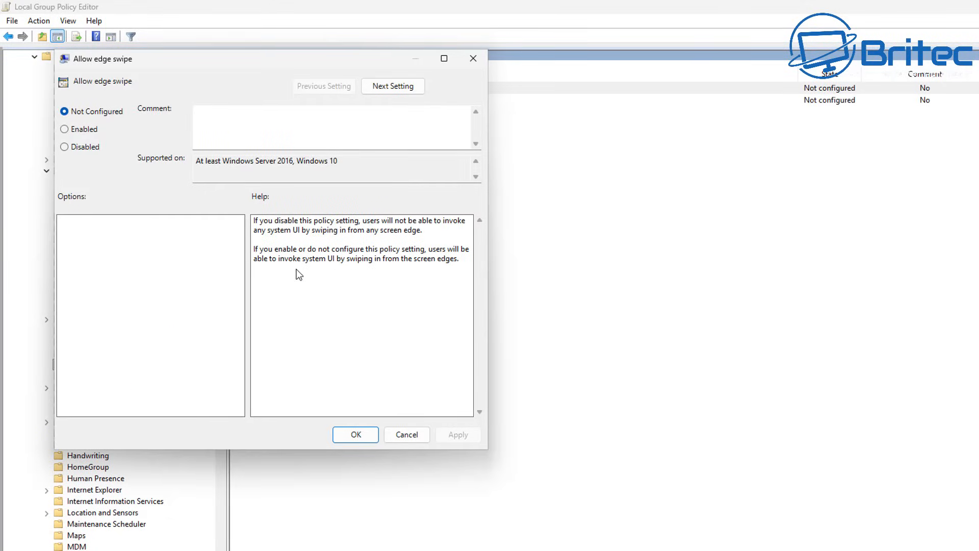
click(64, 146)
click(457, 436)
click(371, 438)
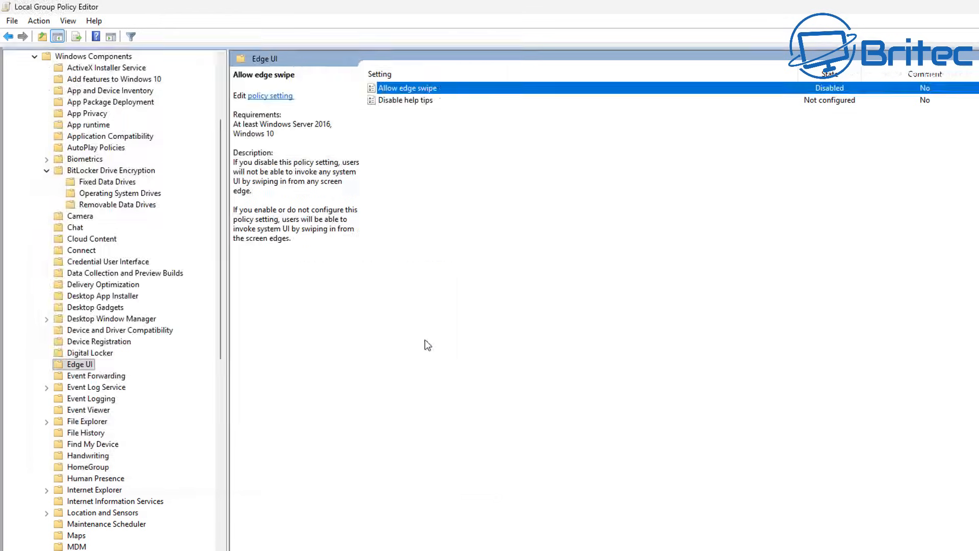
Set the Disable help tips policy in Edge UI to Enabled
double_click(406, 100)
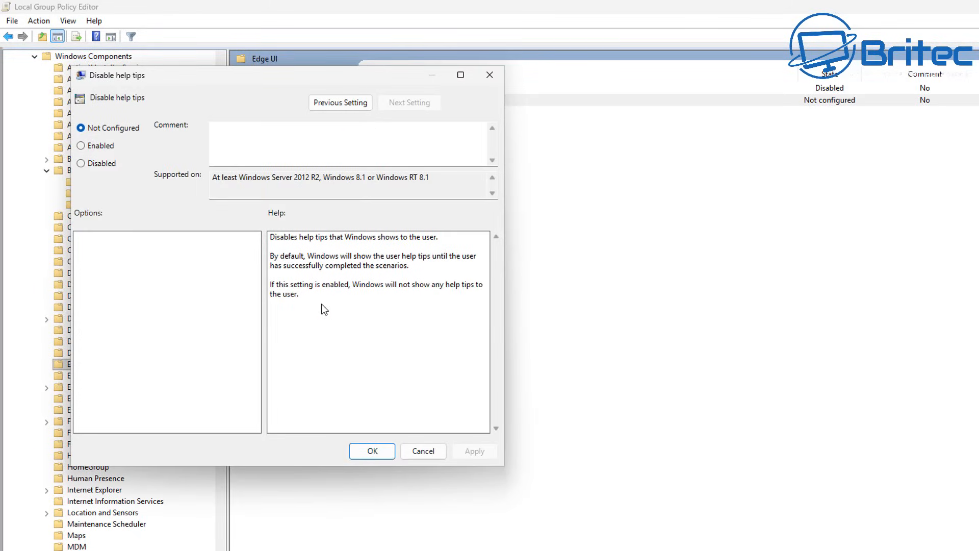
click(102, 146)
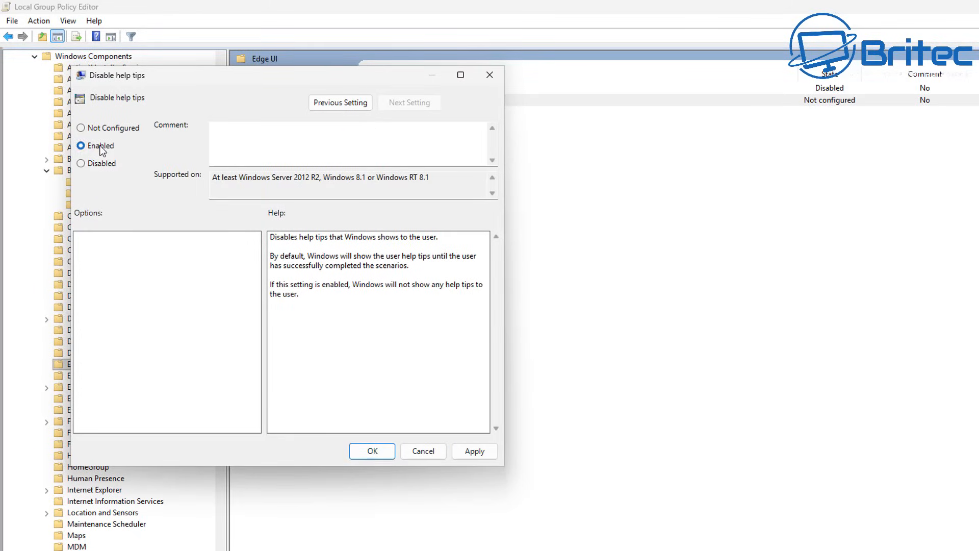
click(371, 451)
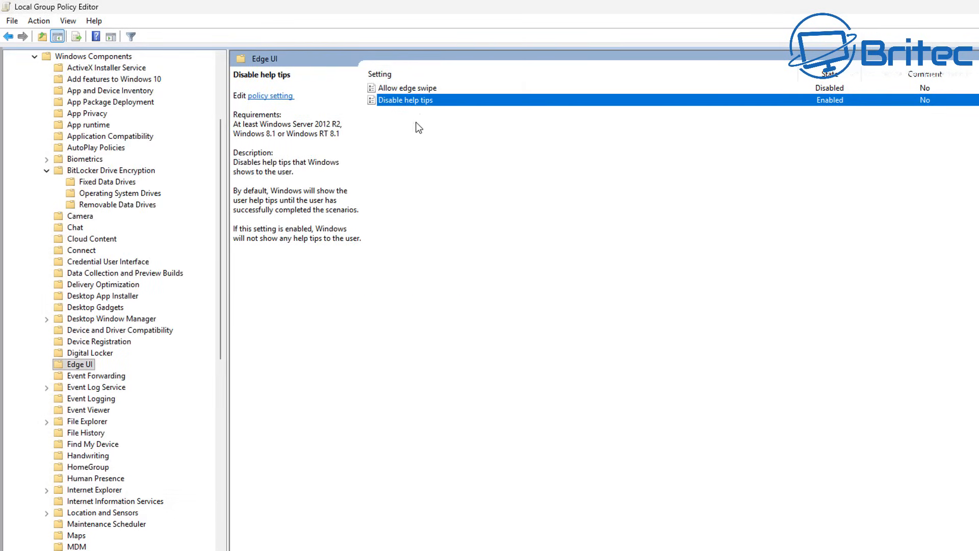
Set the Turn off File History policy in File History to Enabled
click(118, 377)
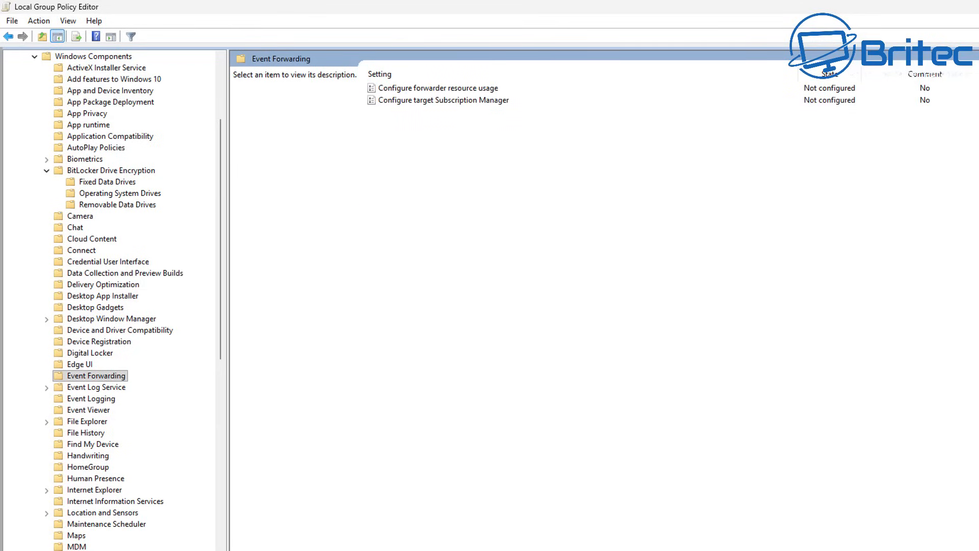
click(90, 422)
click(88, 433)
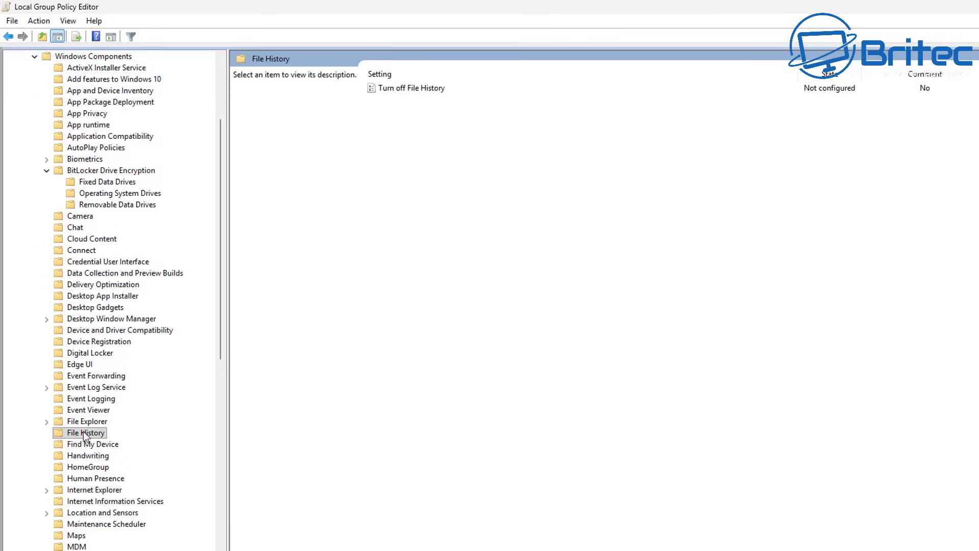
double_click(411, 89)
drag(371, 93, 330, 67)
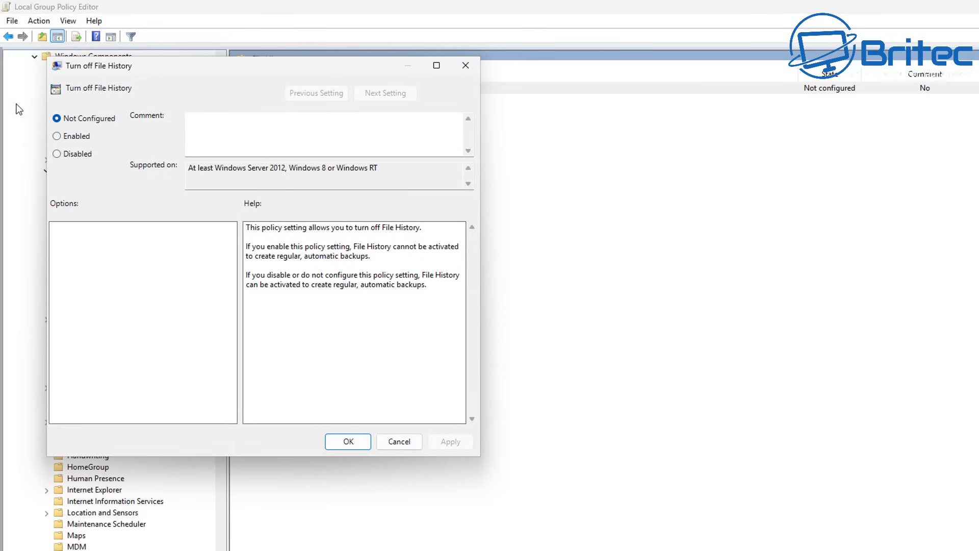
click(60, 137)
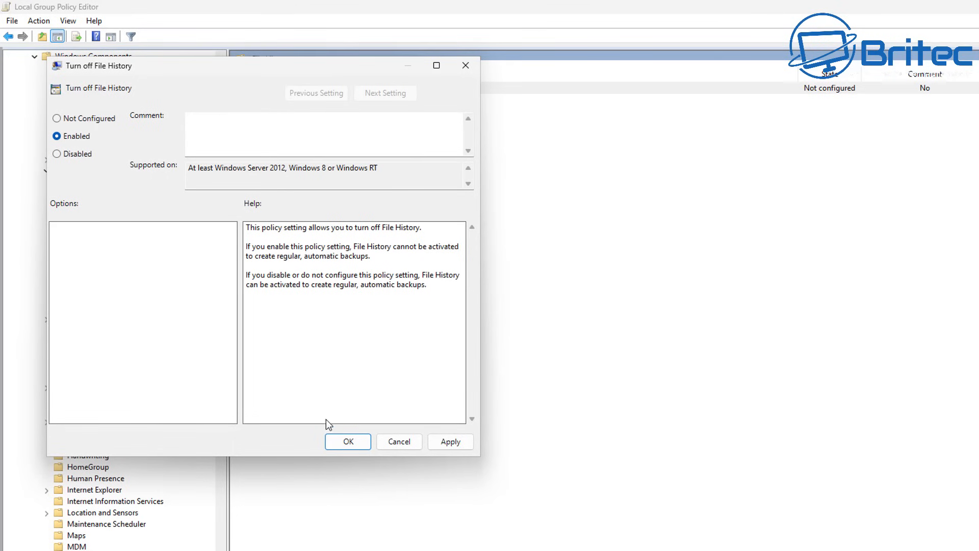
click(347, 440)
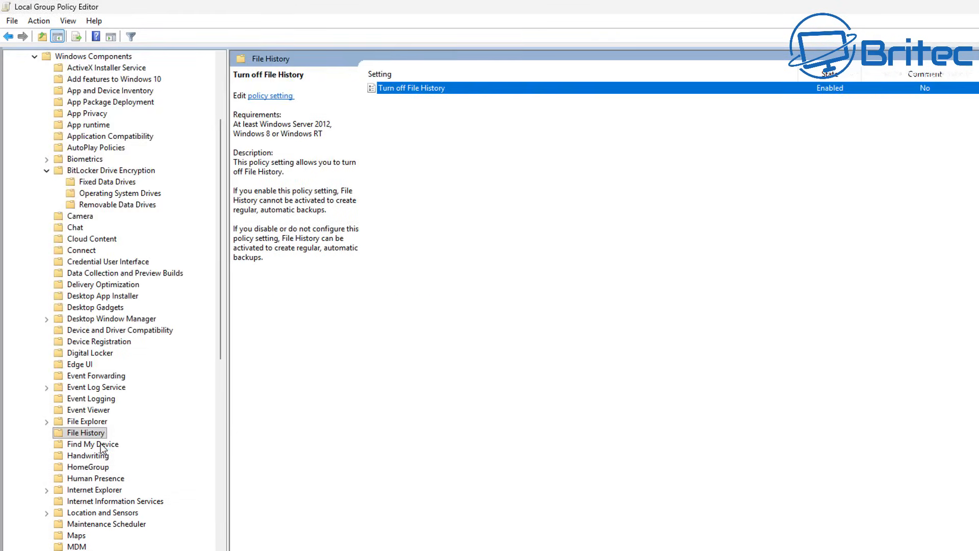
Set the Turn On/Off Find My Device policy in Find My Device to Disabled
click(97, 445)
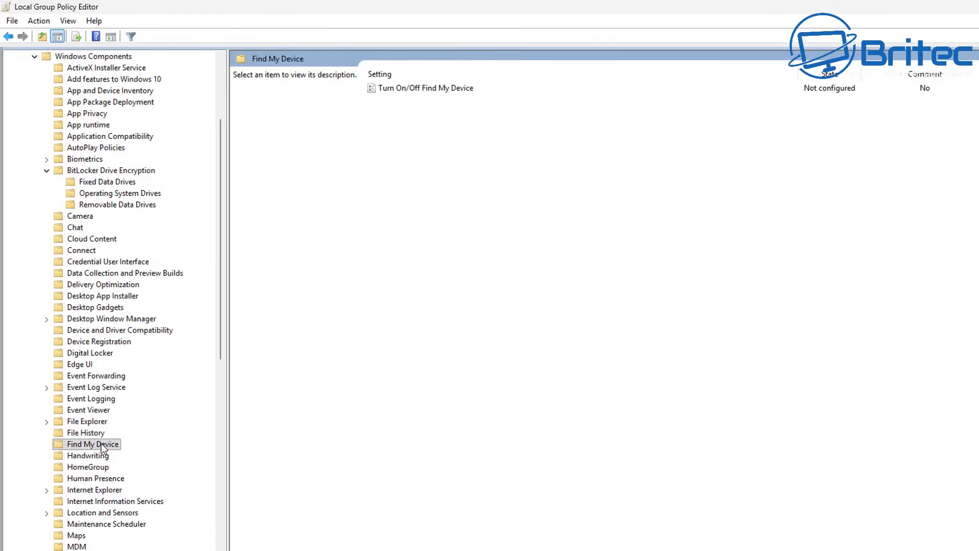
double_click(448, 90)
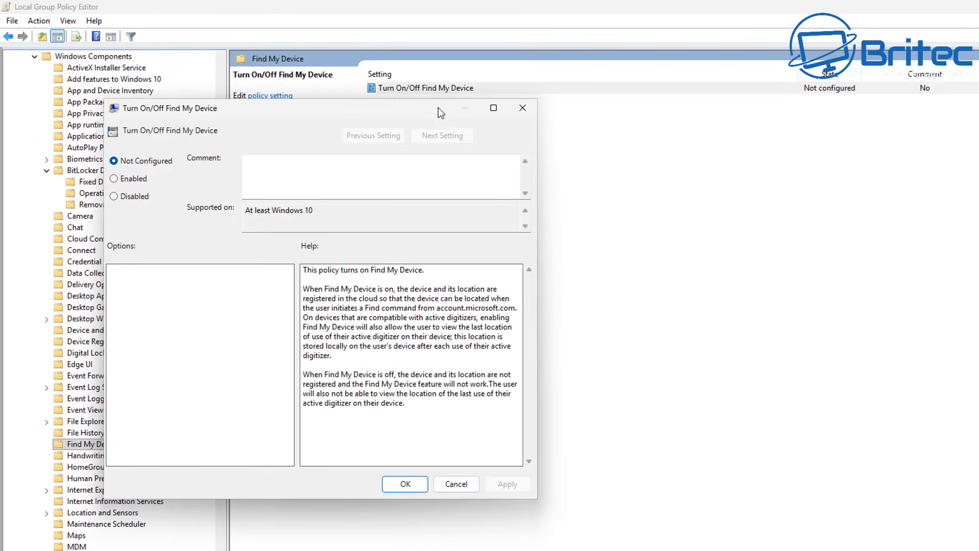
drag(439, 108, 384, 54)
click(74, 146)
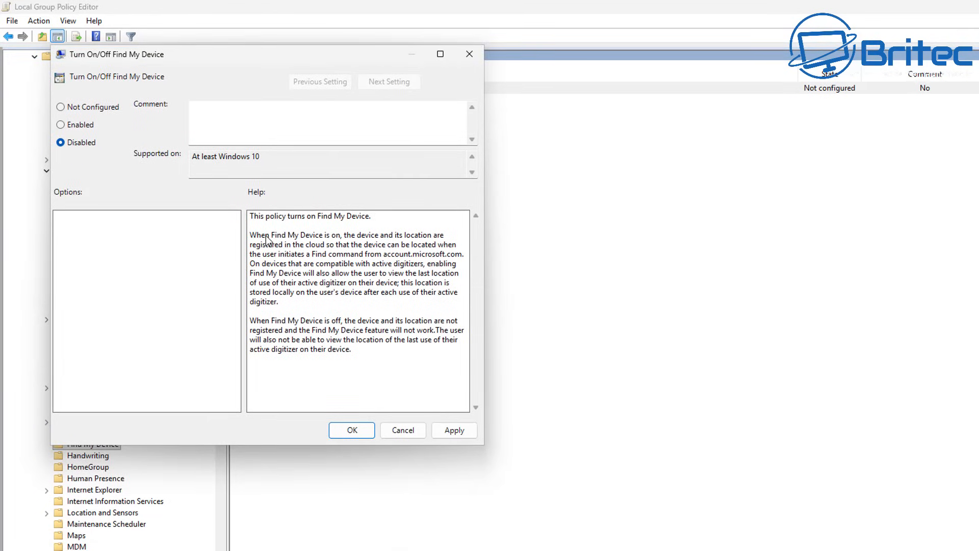
click(355, 433)
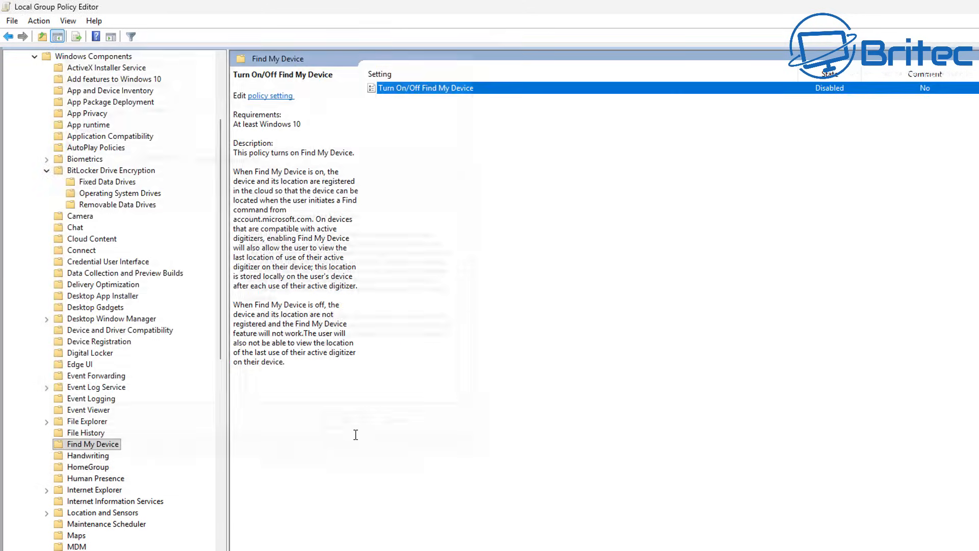
Set the Handwriting Panel Default Mode Docked policy in Handwriting to Disabled
click(90, 456)
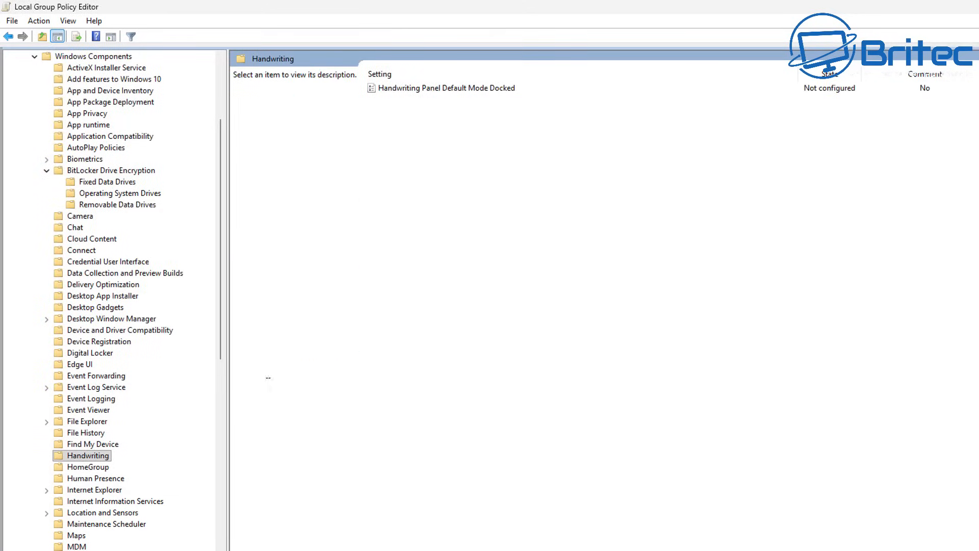
double_click(430, 87)
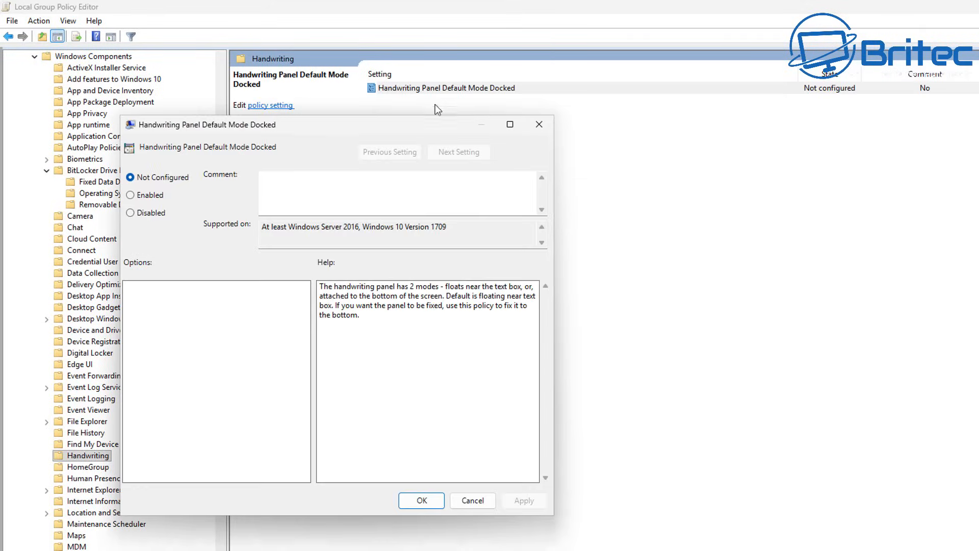
drag(392, 125, 332, 72)
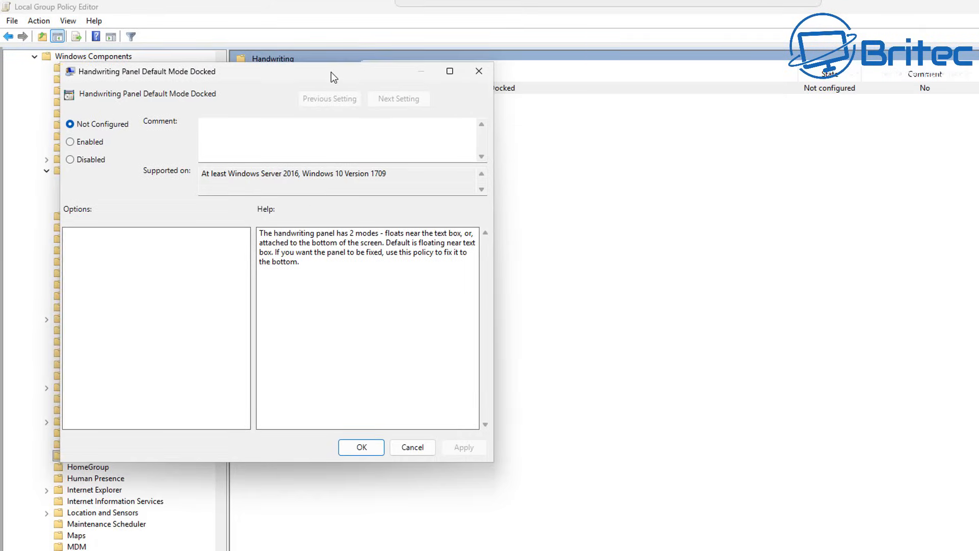
click(92, 160)
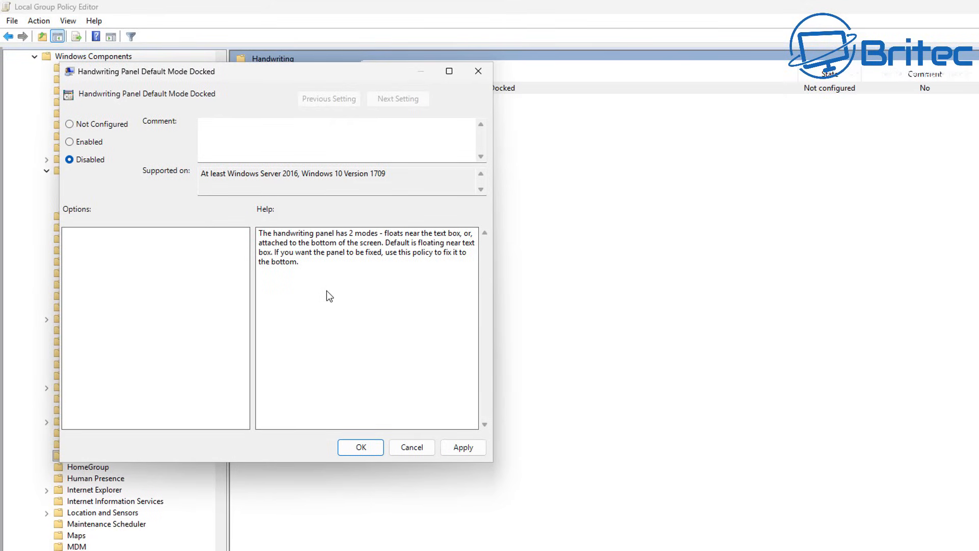
click(367, 448)
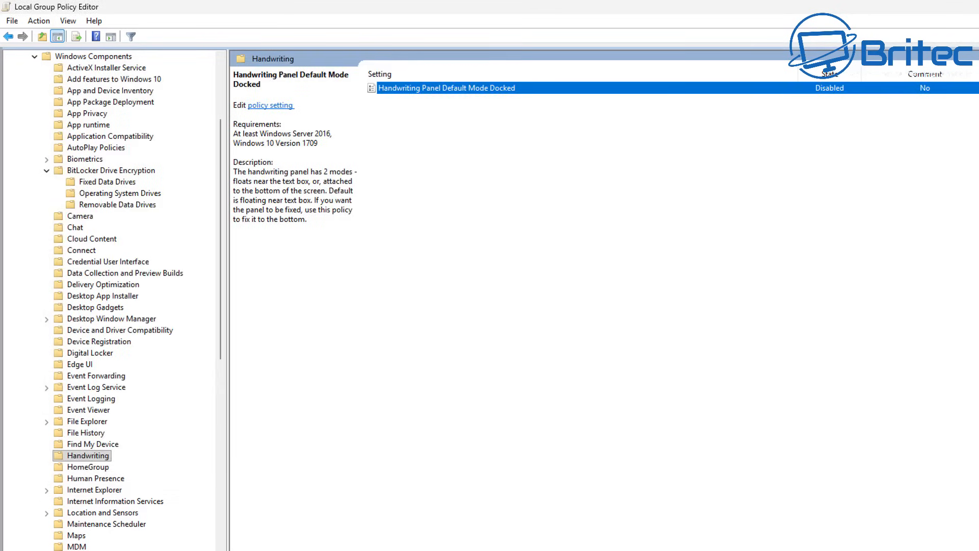
Set the Turn on Suggested Sites policy in Internet Explorer to Enabled
click(80, 468)
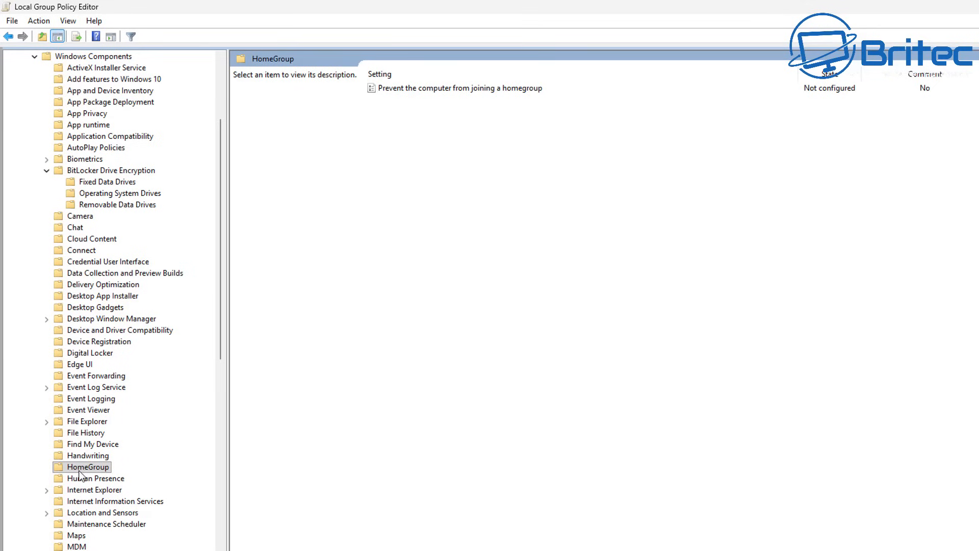
click(80, 479)
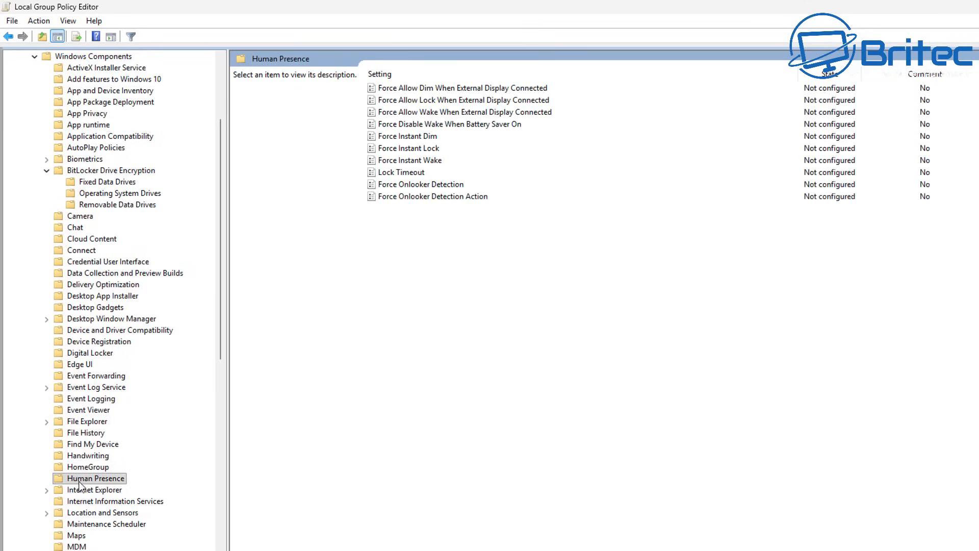
click(96, 493)
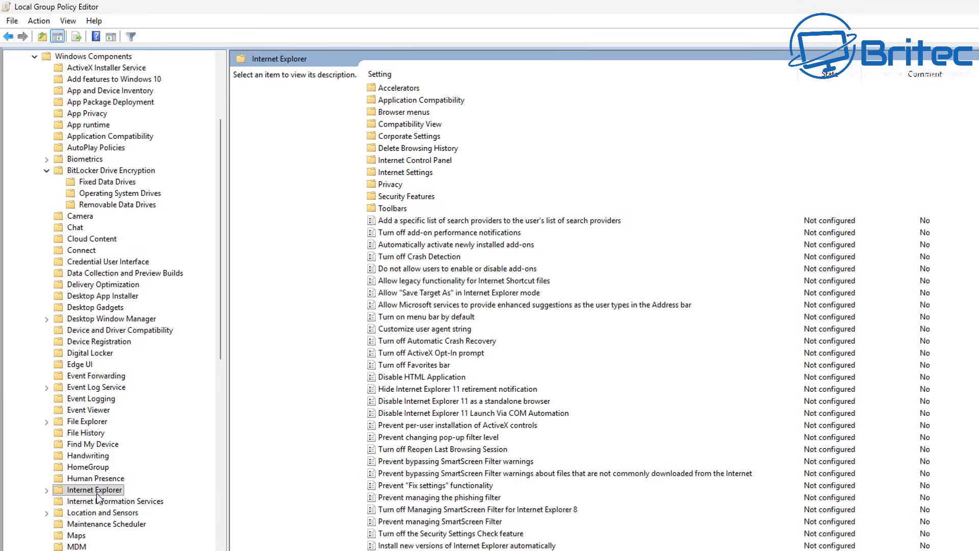
scroll(877, 509, down, 4)
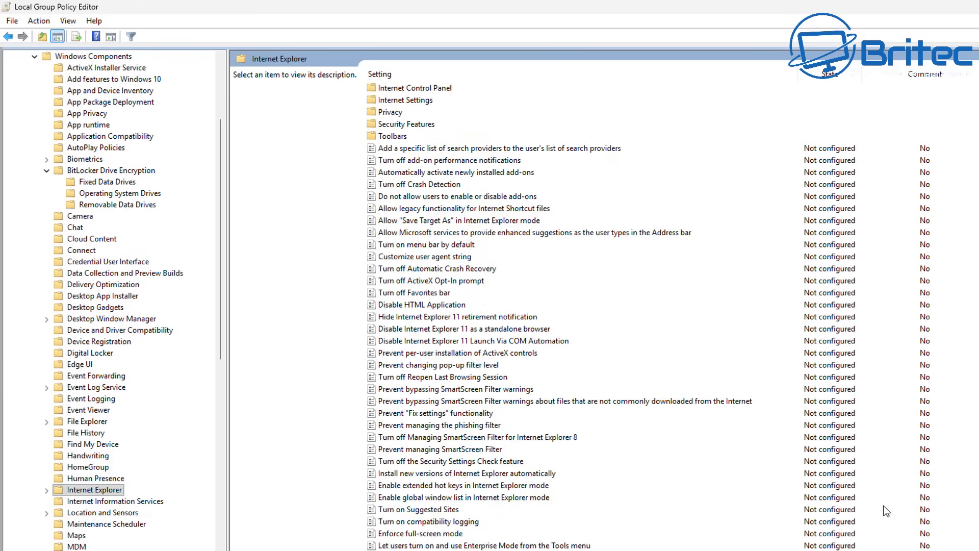
scroll(866, 525, down, 2)
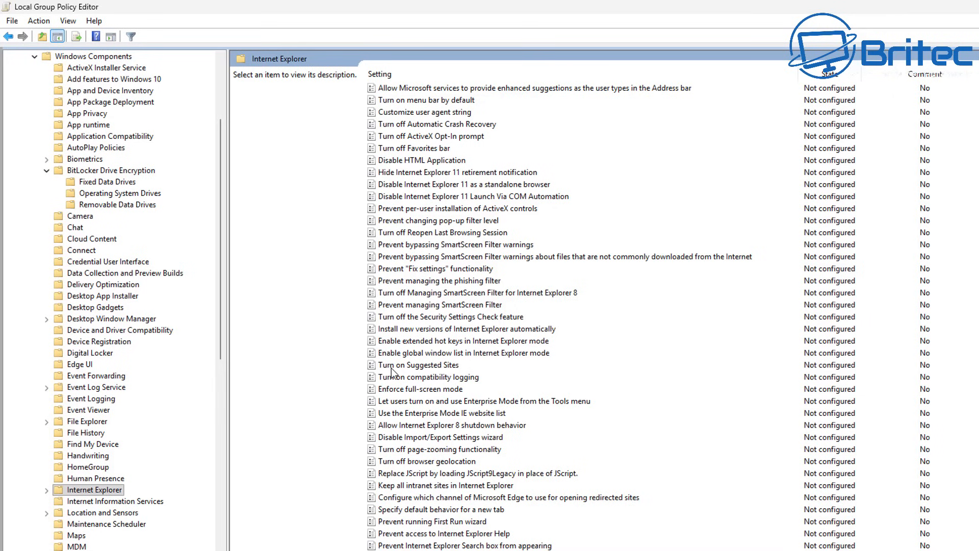
click(423, 365)
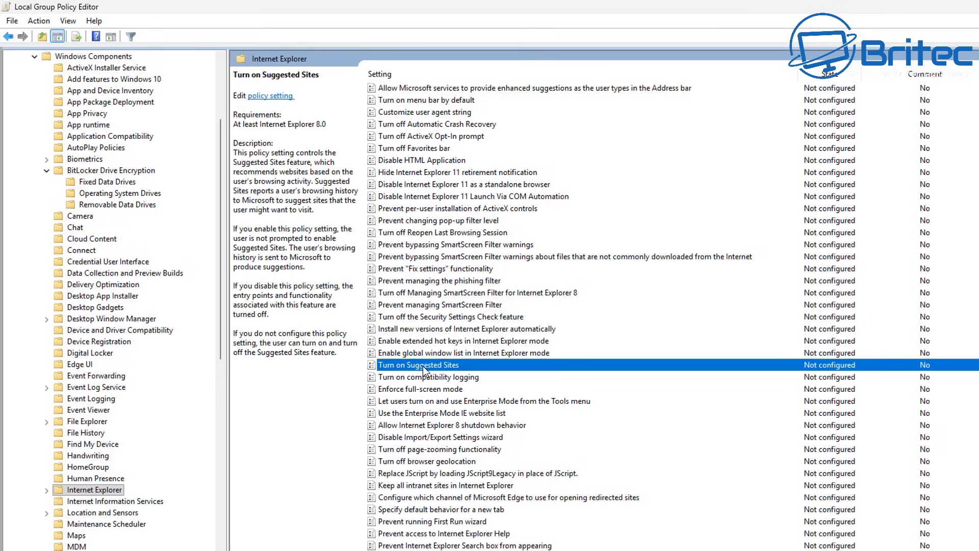
double_click(423, 366)
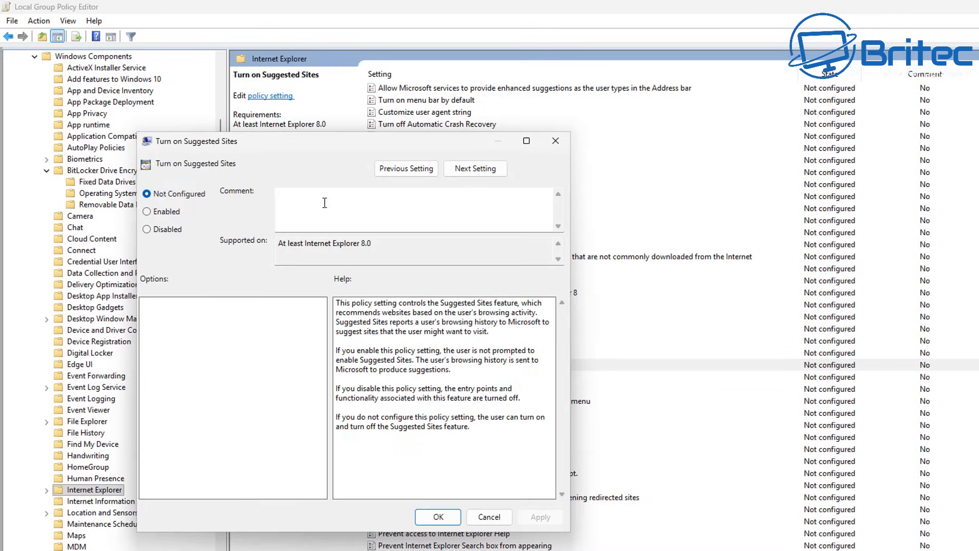
drag(307, 145, 219, 69)
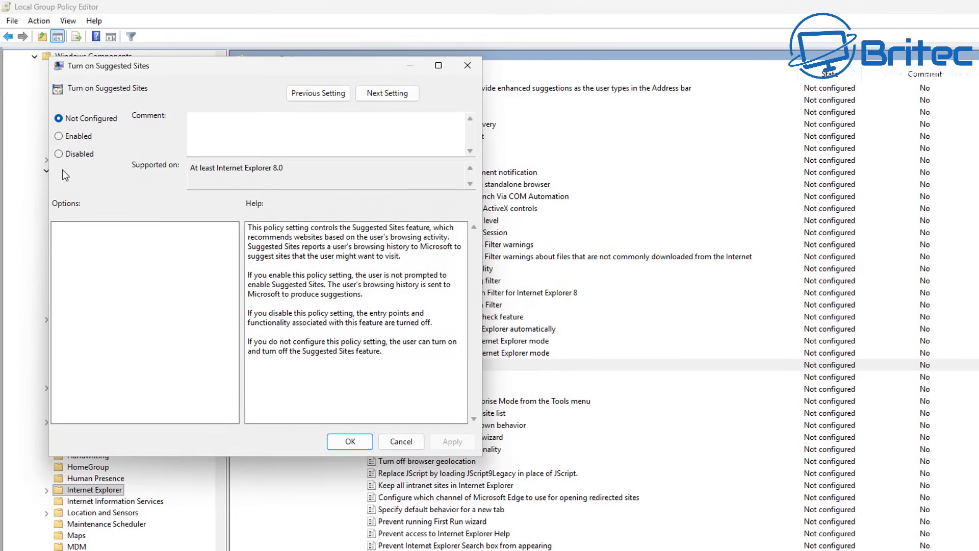
click(60, 136)
click(351, 442)
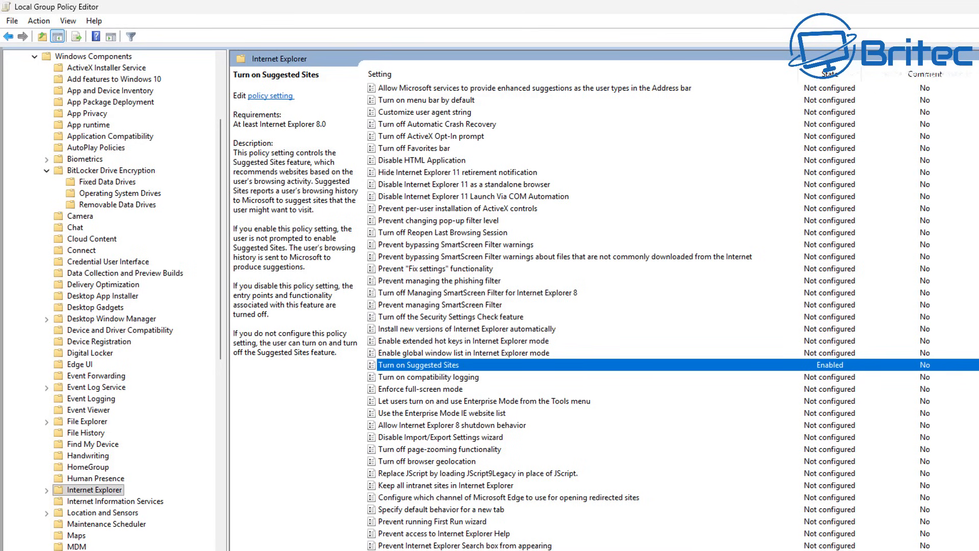
Set the Prevent participation in the Customer Experience Improvement Program policy in Internet Explorer to Enabled
scroll(612, 316, down, 4)
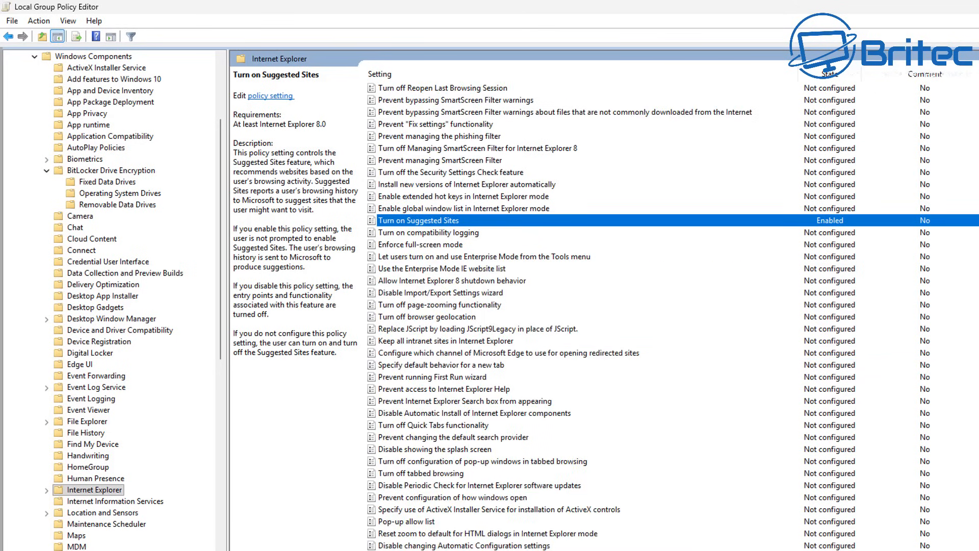
scroll(612, 316, down, 5)
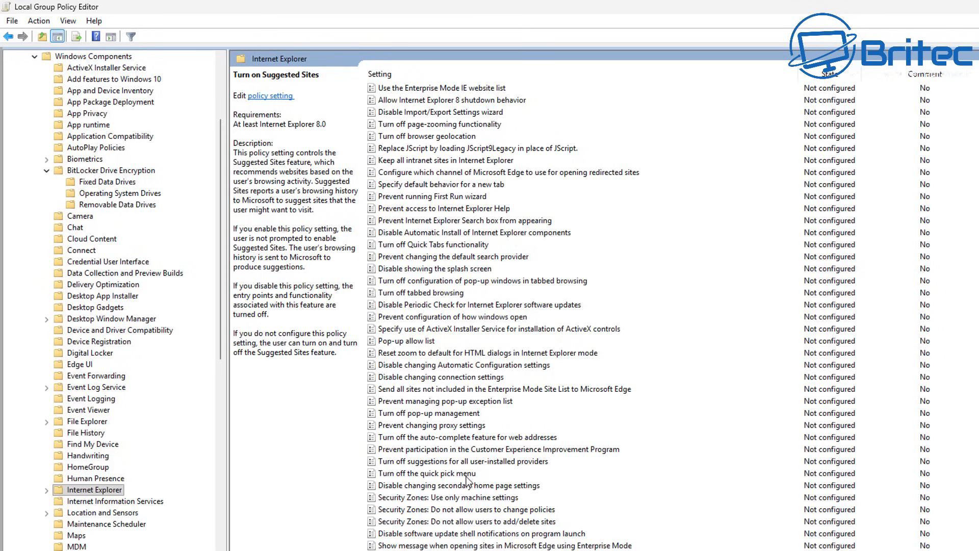
scroll(469, 487, down, 2)
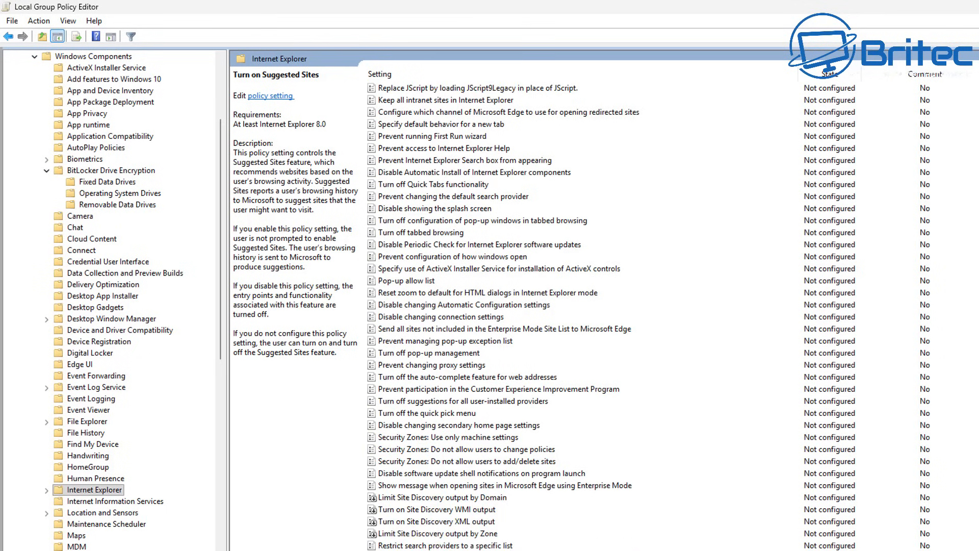
click(450, 391)
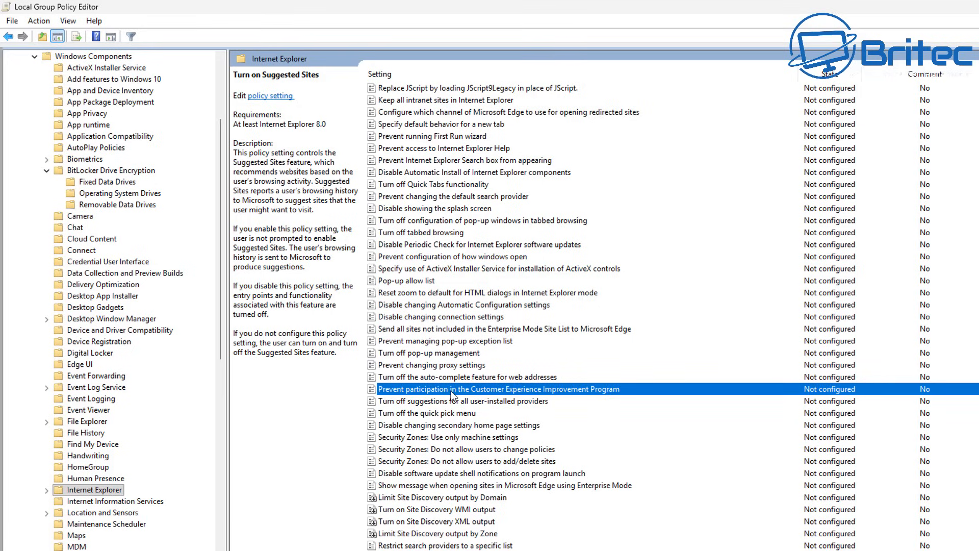
double_click(451, 390)
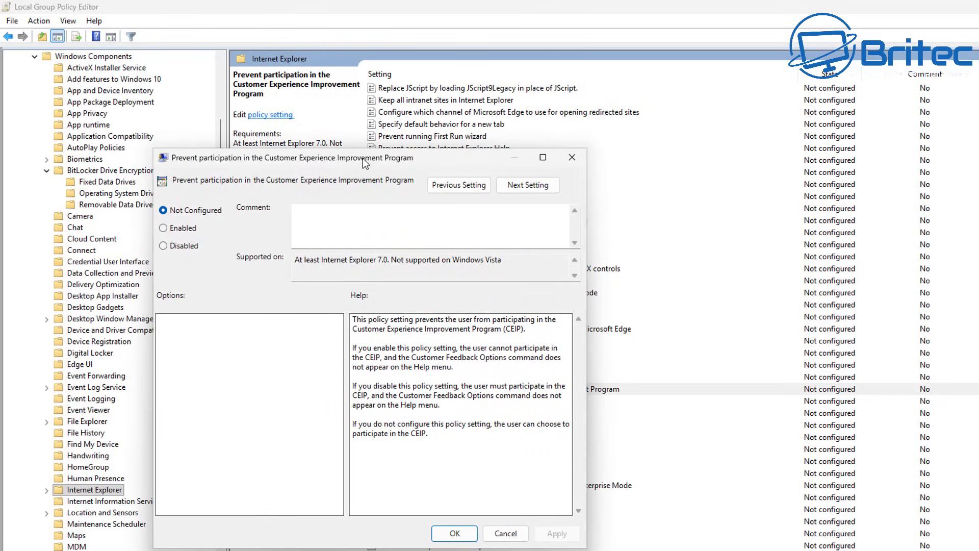
drag(195, 164, 95, 70)
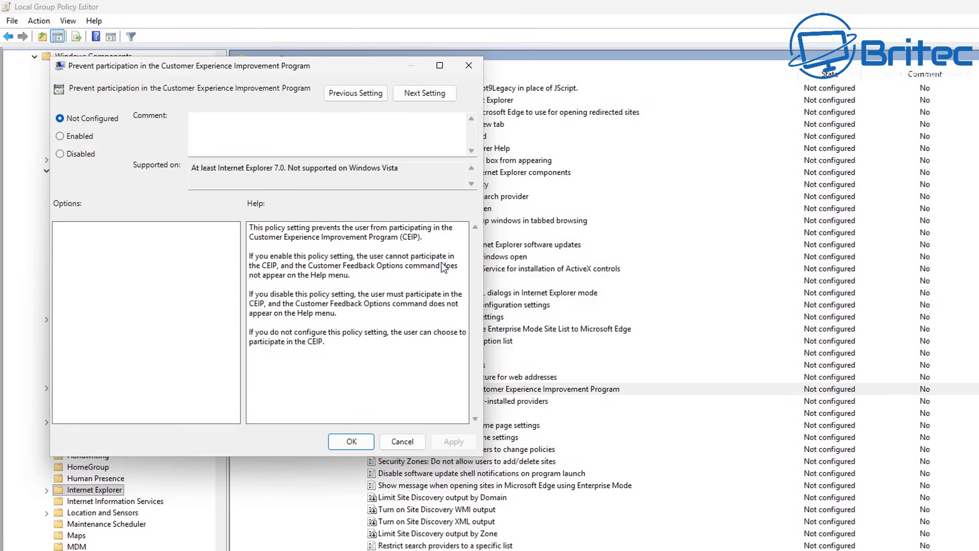
click(69, 136)
click(352, 441)
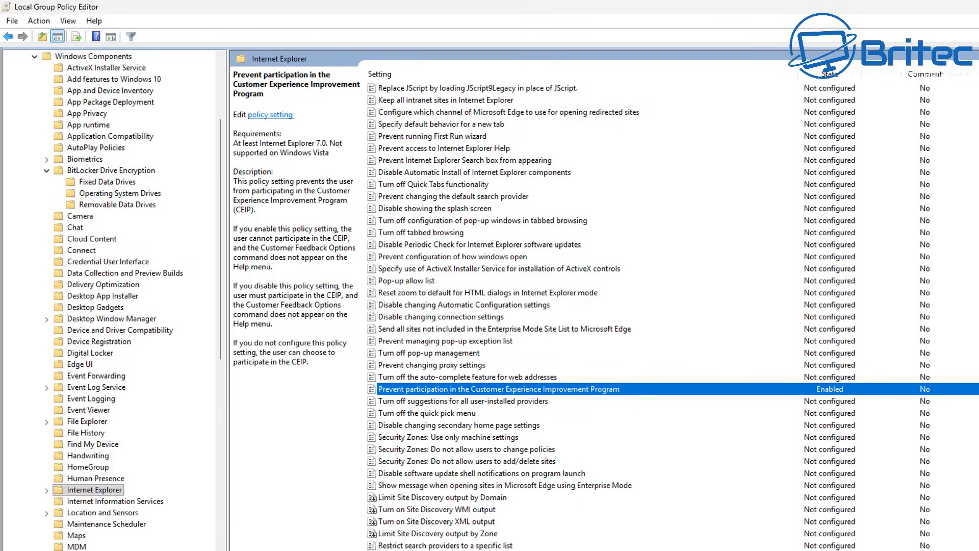
Examine the policies in Internet Explorer's Security Features folder and return to the Internet Explorer folder
scroll(513, 495, up, 10)
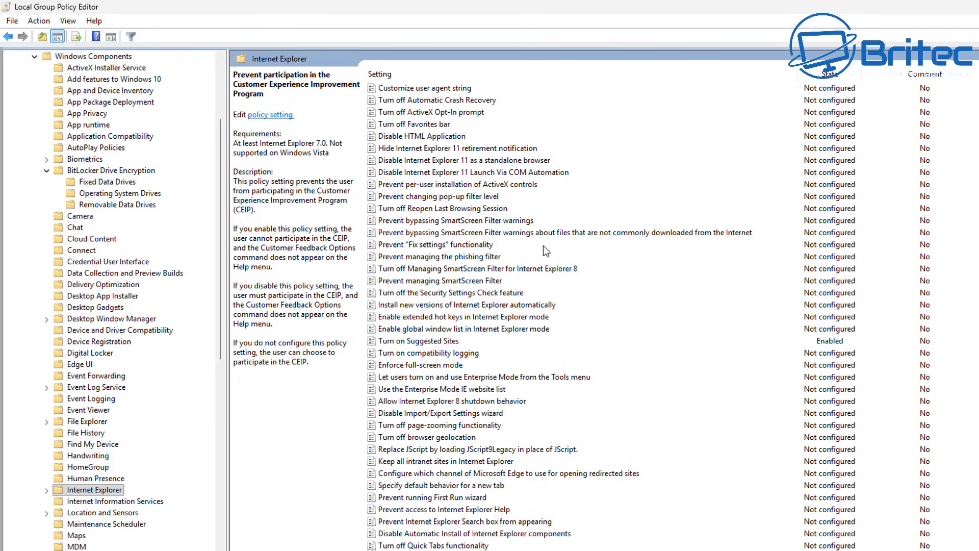
scroll(543, 246, up, 3)
scroll(519, 290, up, 2)
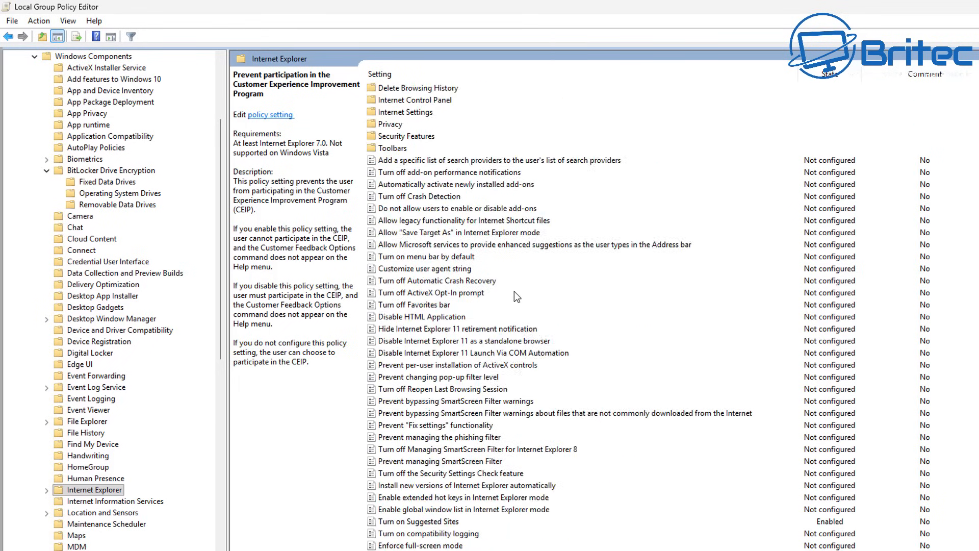
scroll(514, 292, up, 2)
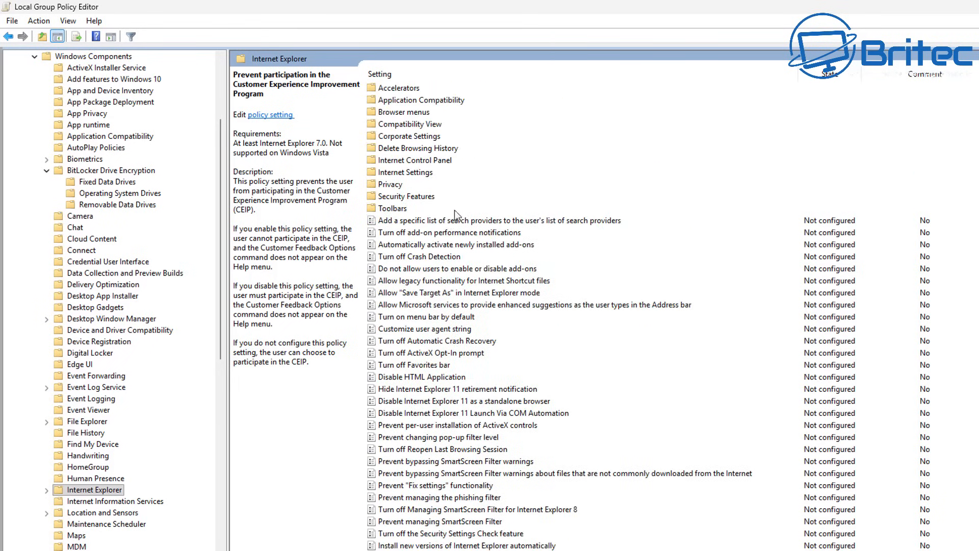
click(406, 200)
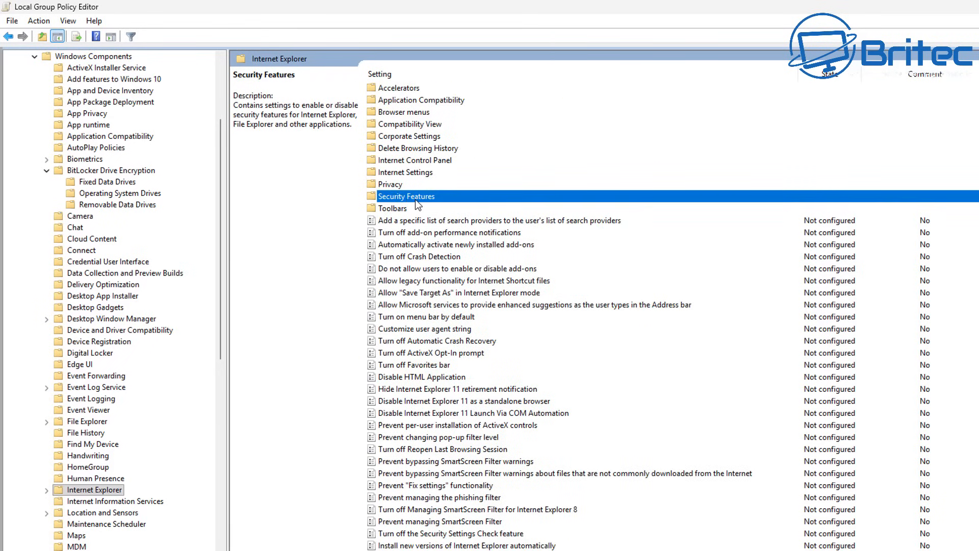
double_click(415, 199)
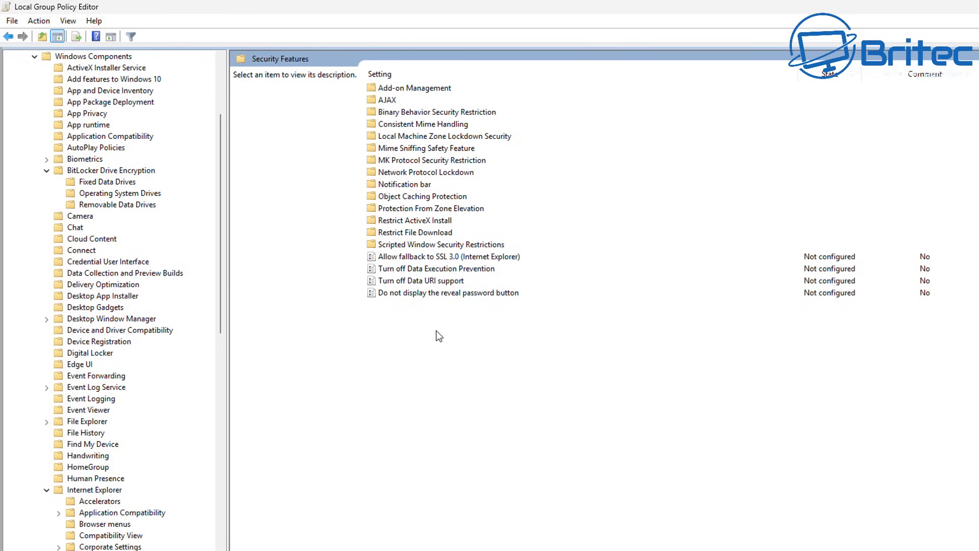
click(9, 36)
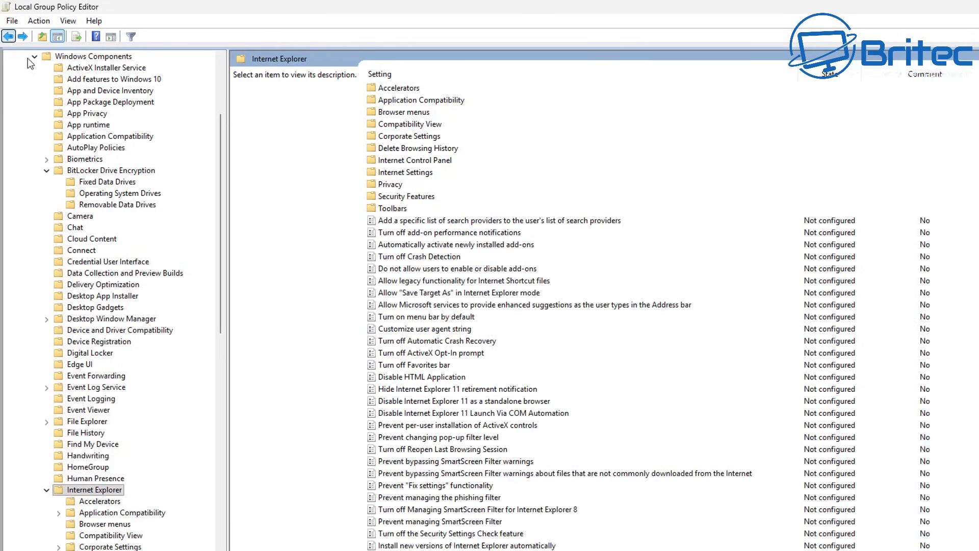
Set the Turn off InPrivate Filtering policy in Internet Explorer's Privacy folder to Enabled
double_click(390, 184)
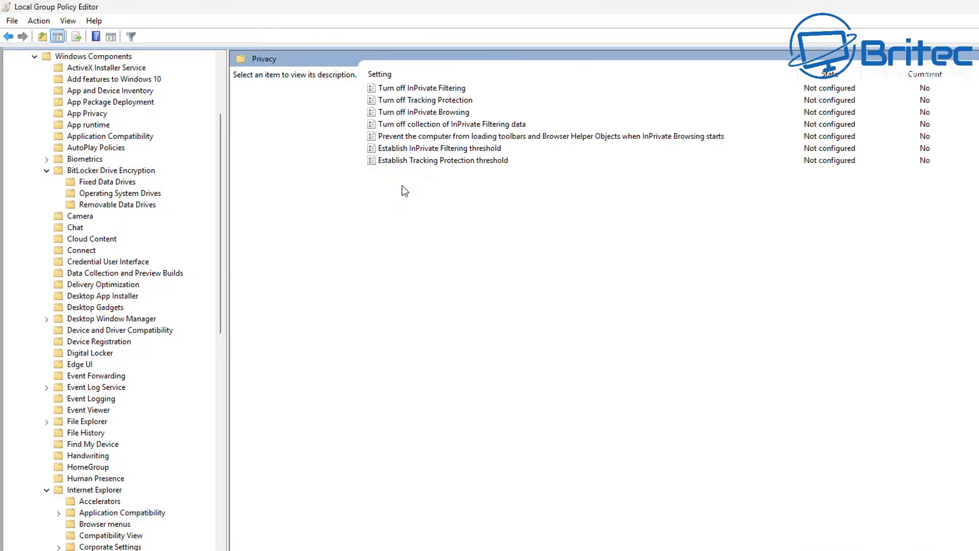
click(445, 90)
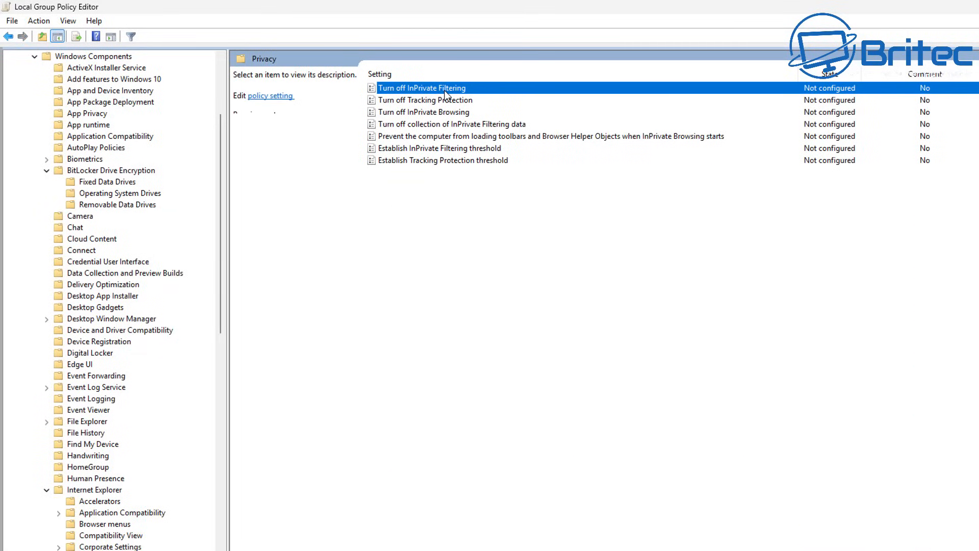
double_click(444, 90)
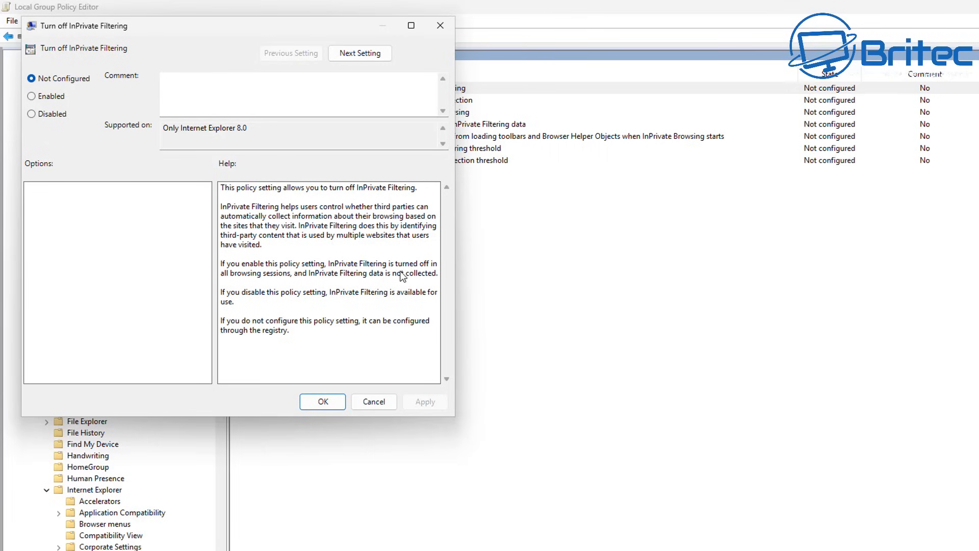
click(44, 97)
click(323, 402)
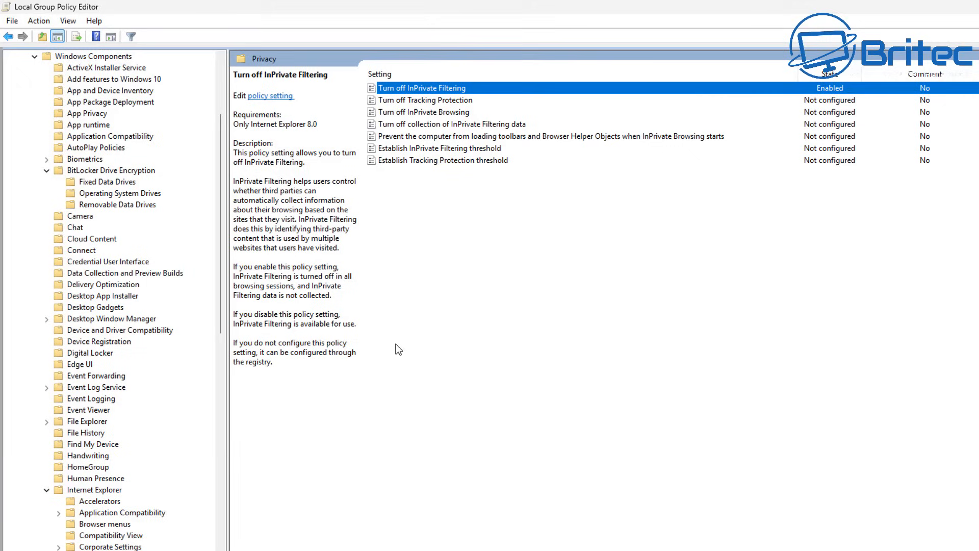
Read the descriptions of the Turn off Tracking Protection and Turn off InPrivate Browsing policies without changing either
click(438, 101)
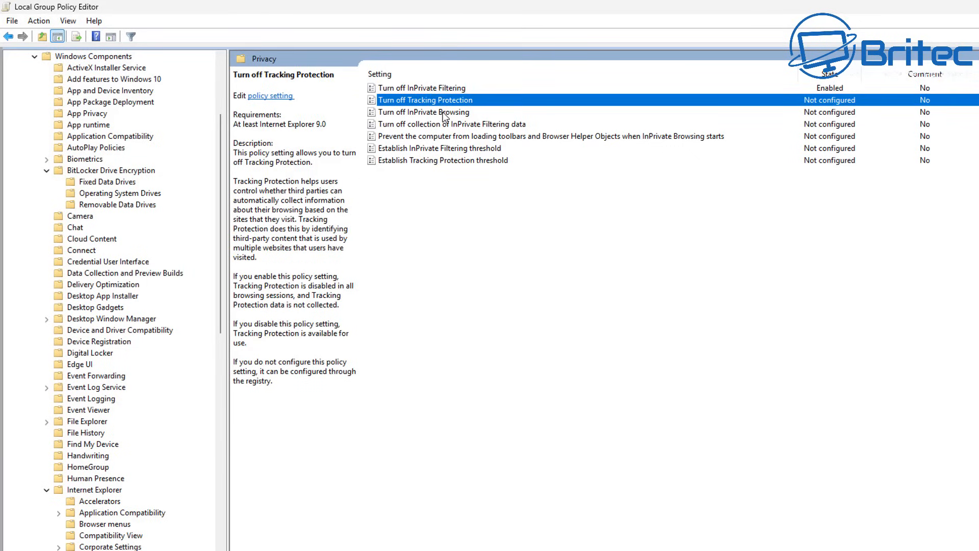
click(444, 112)
double_click(441, 114)
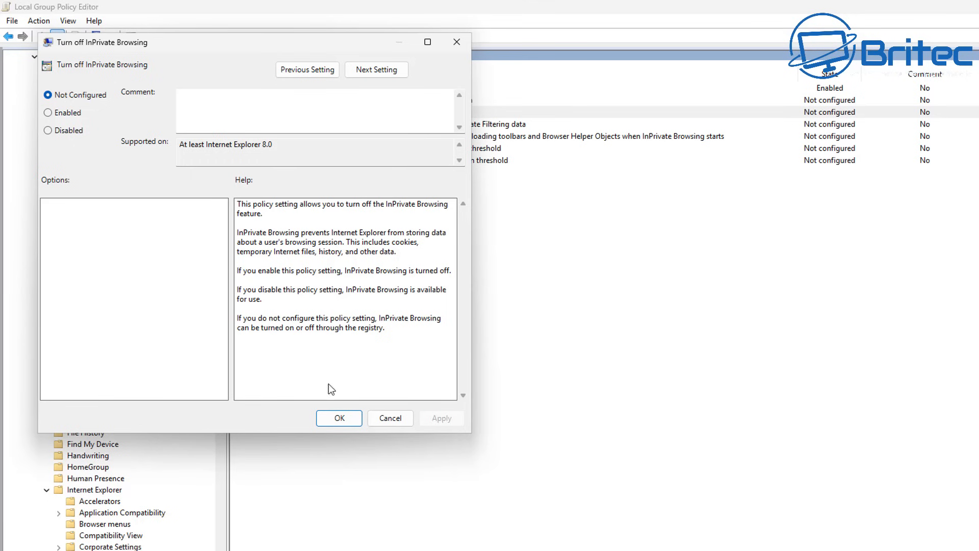
click(396, 417)
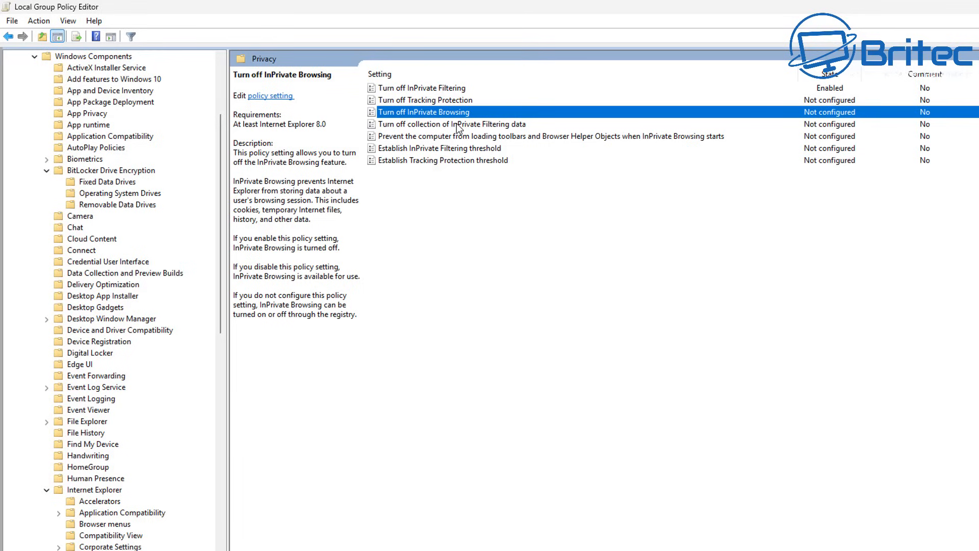
Set the Turn off collection of InPrivate Filtering data policy in Internet Explorer's Privacy folder to Enabled
click(461, 124)
double_click(463, 124)
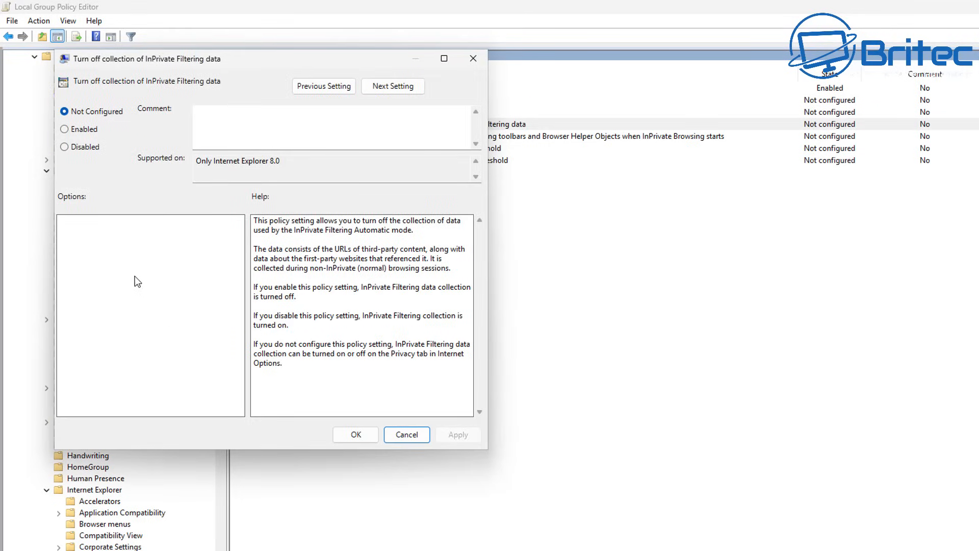
click(65, 129)
click(351, 433)
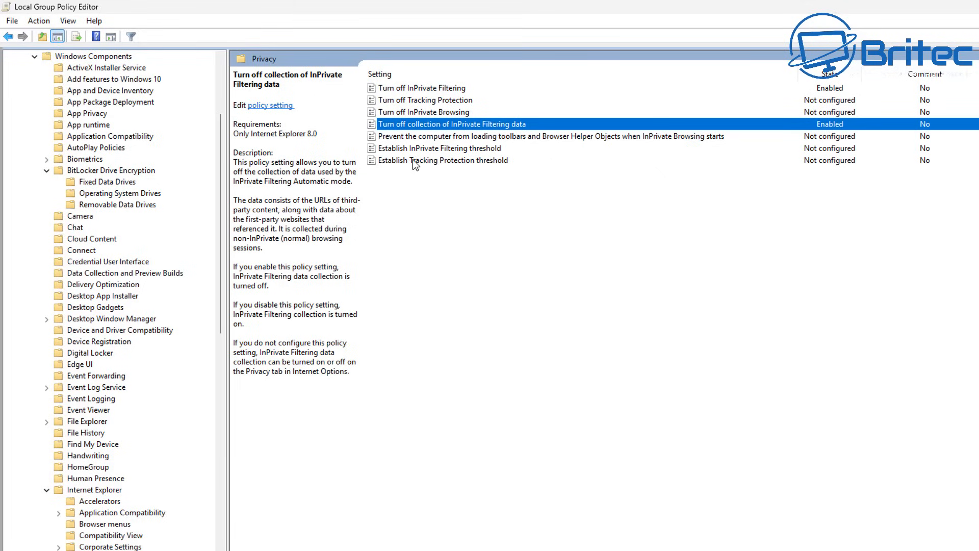
Set the Turn off Tracking Protection policy in Internet Explorer's Privacy folder to Enabled
double_click(395, 99)
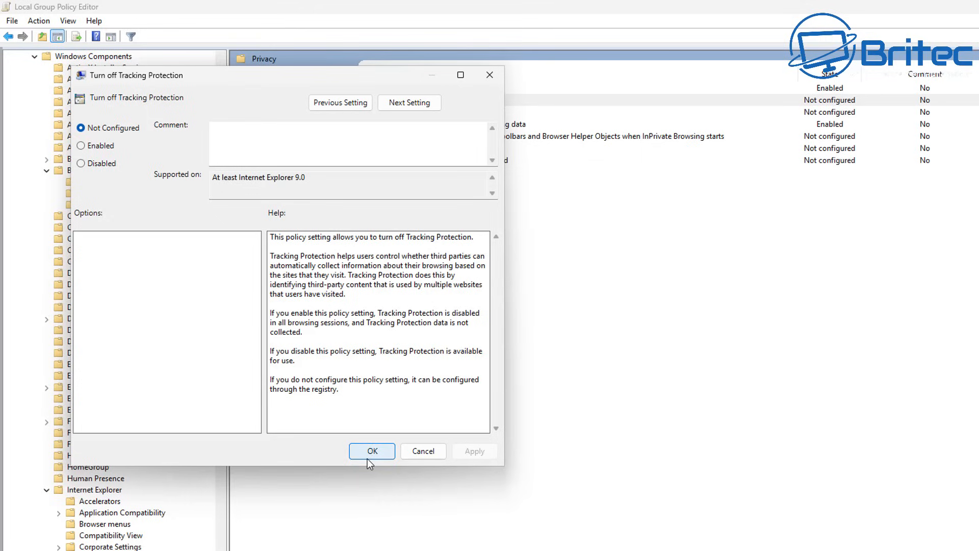
click(100, 146)
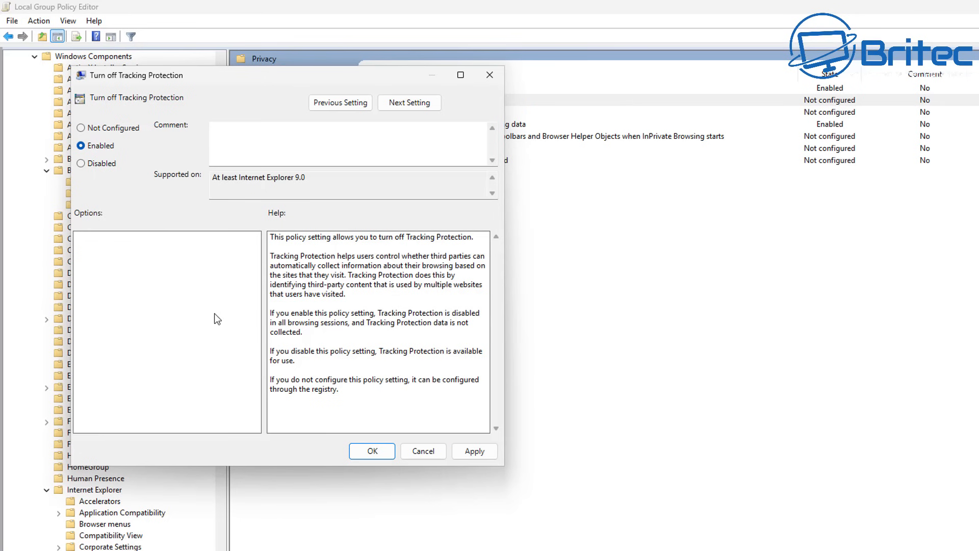
click(372, 450)
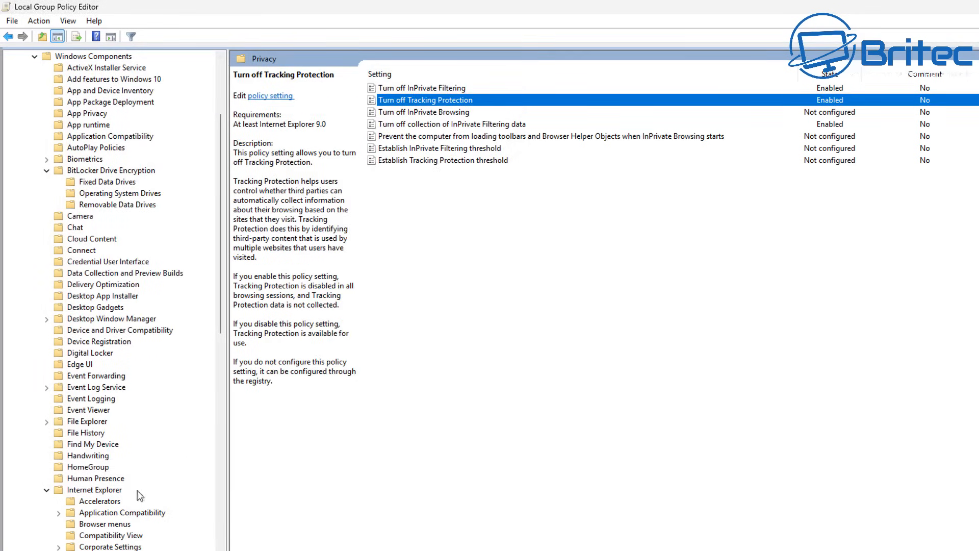
Collapse the Internet Explorer folder and set the Turn off location policy in Location and Sensors to Enabled
click(102, 491)
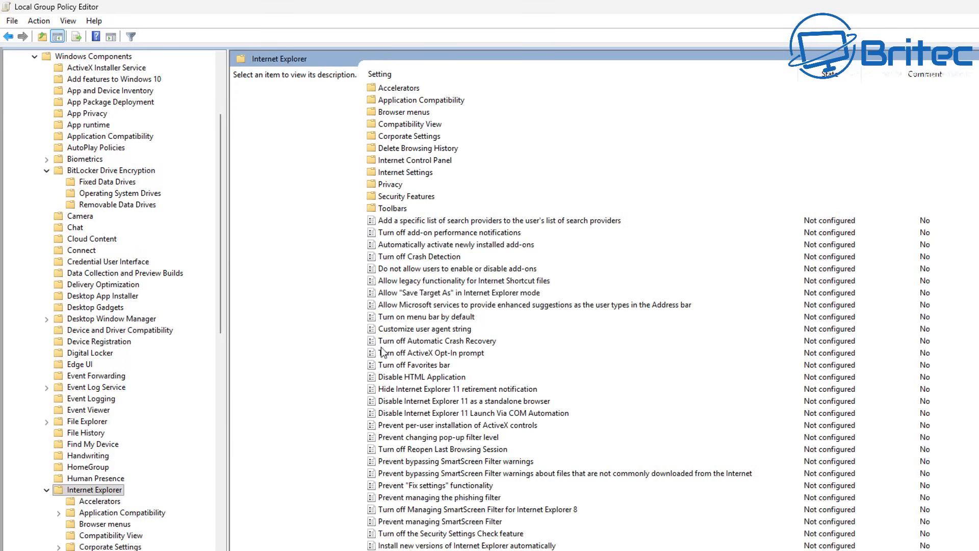
click(47, 490)
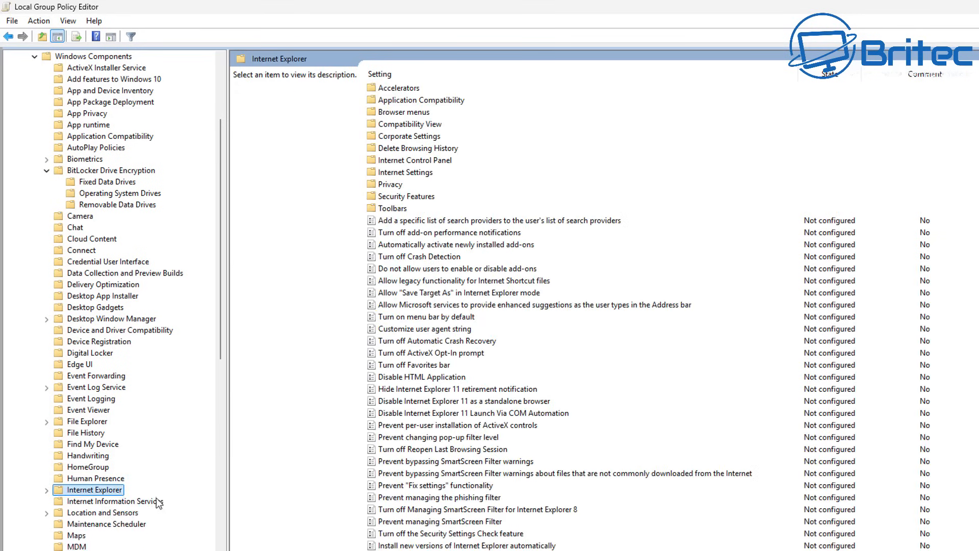
click(122, 501)
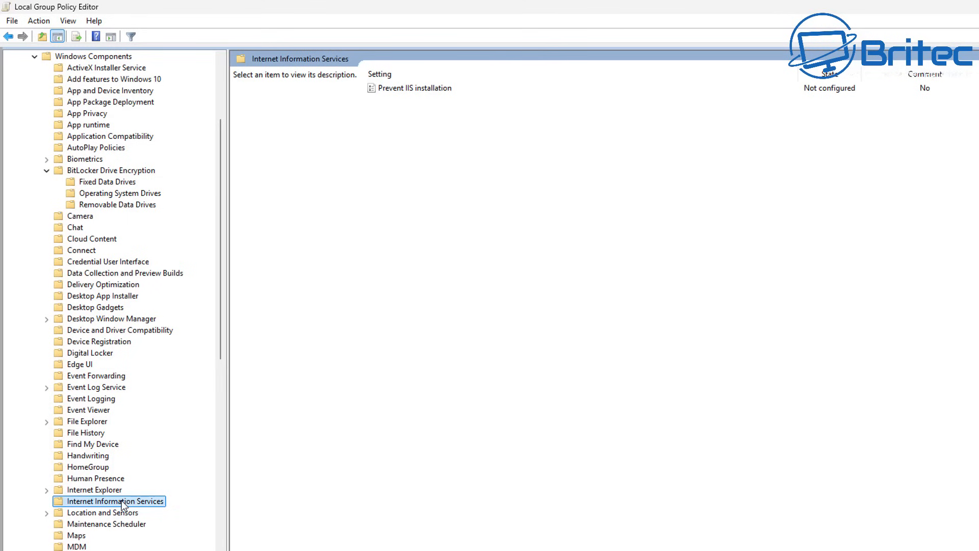
click(103, 513)
scroll(133, 516, down, 4)
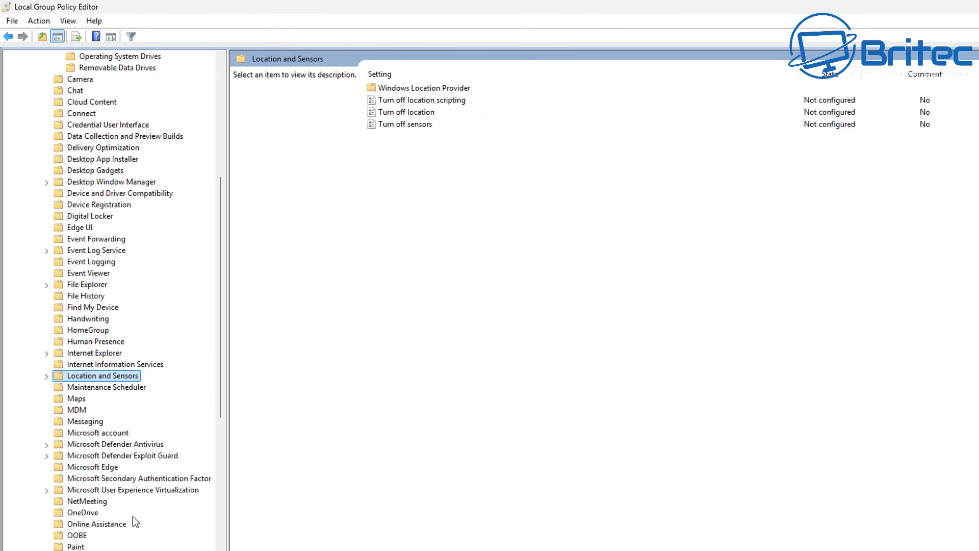
scroll(133, 516, down, 6)
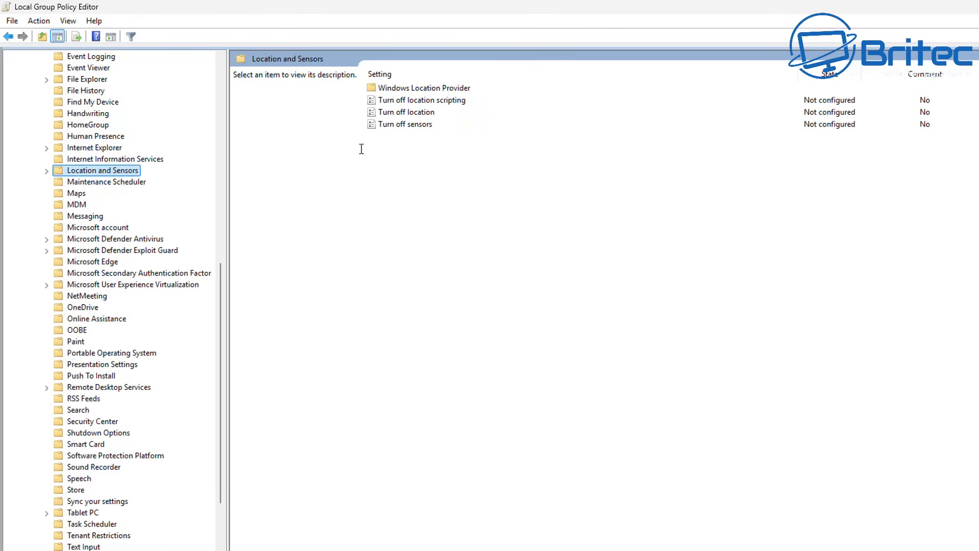
click(414, 113)
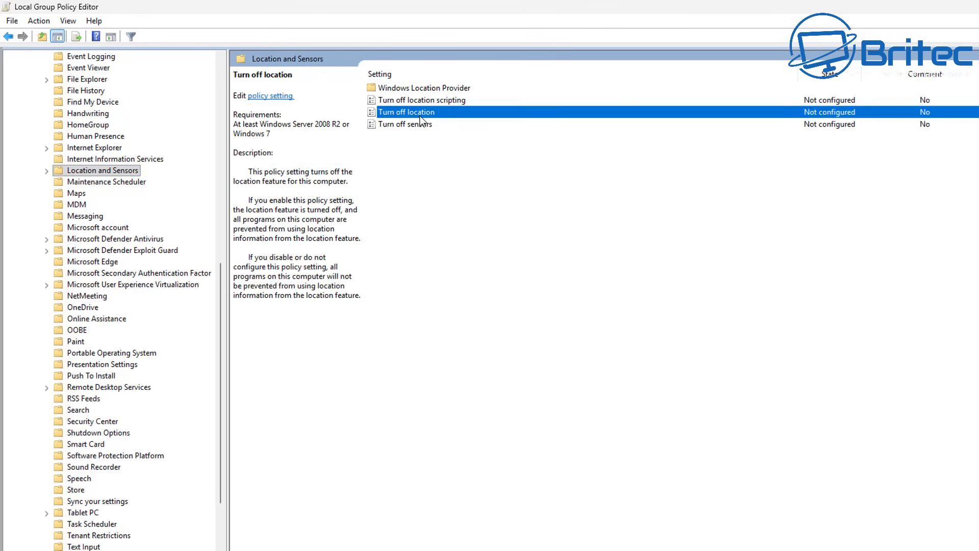
double_click(420, 113)
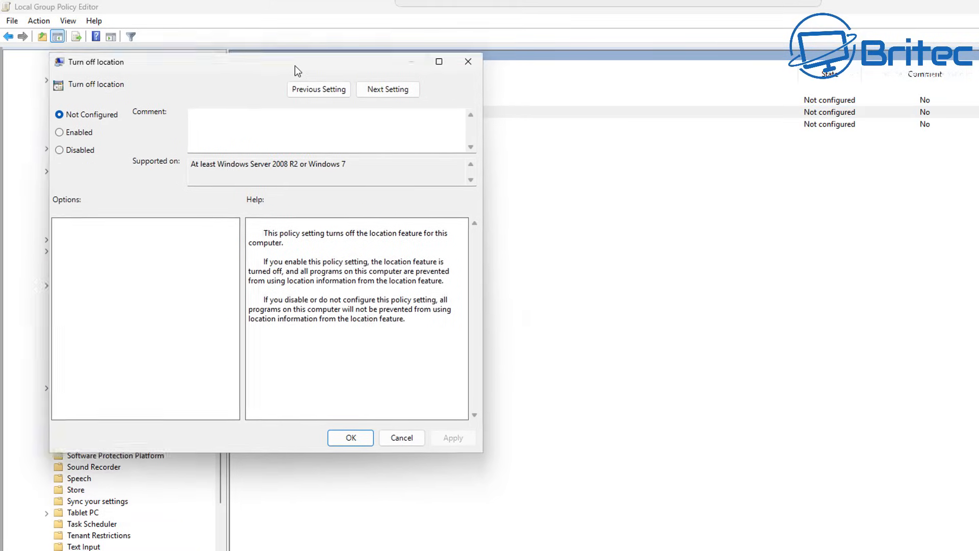
drag(298, 70, 290, 64)
click(60, 126)
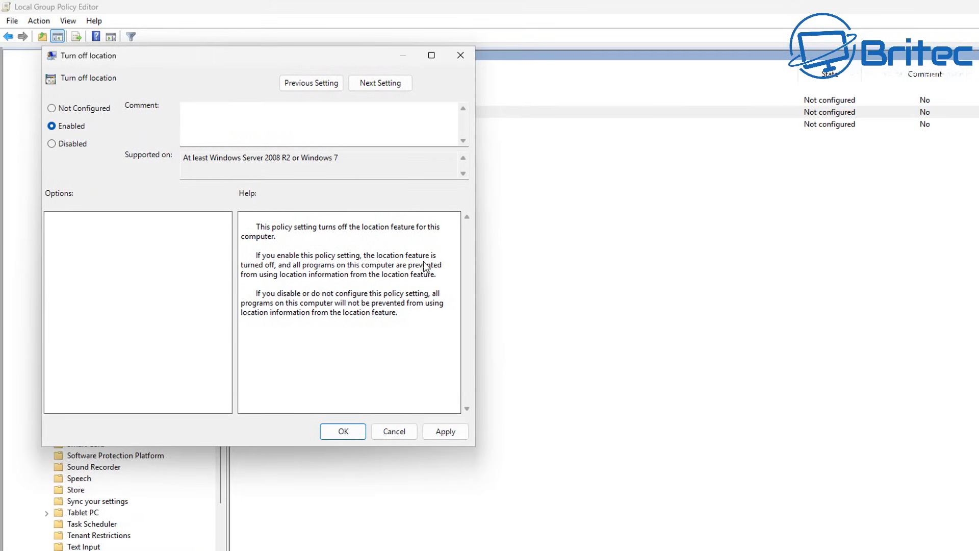
click(341, 431)
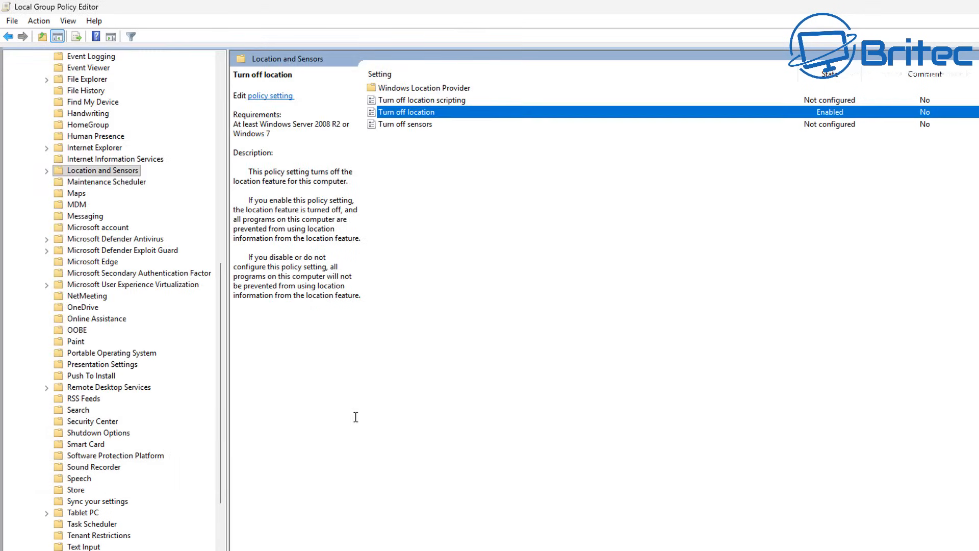
Set the Turn off location scripting policy in Location and Sensors to Enabled
double_click(433, 100)
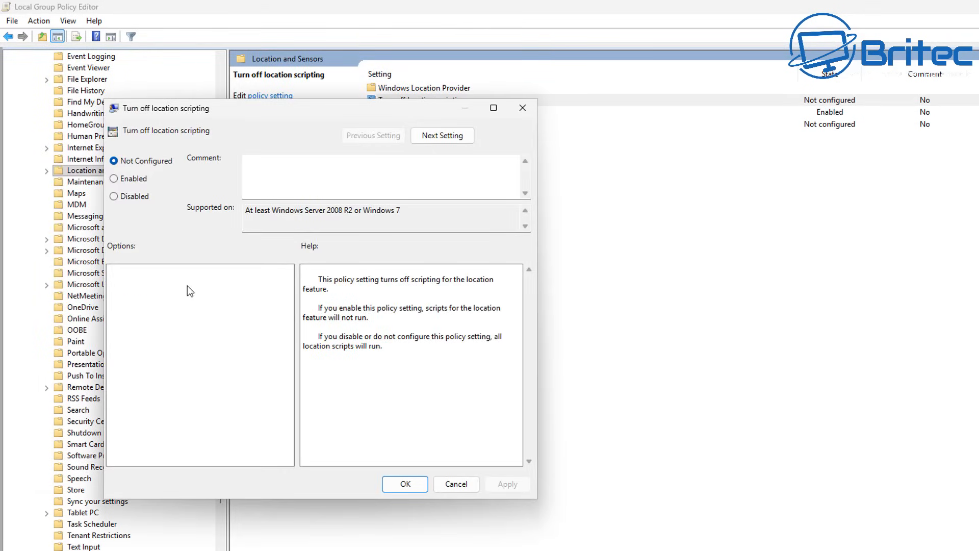
click(113, 178)
click(395, 482)
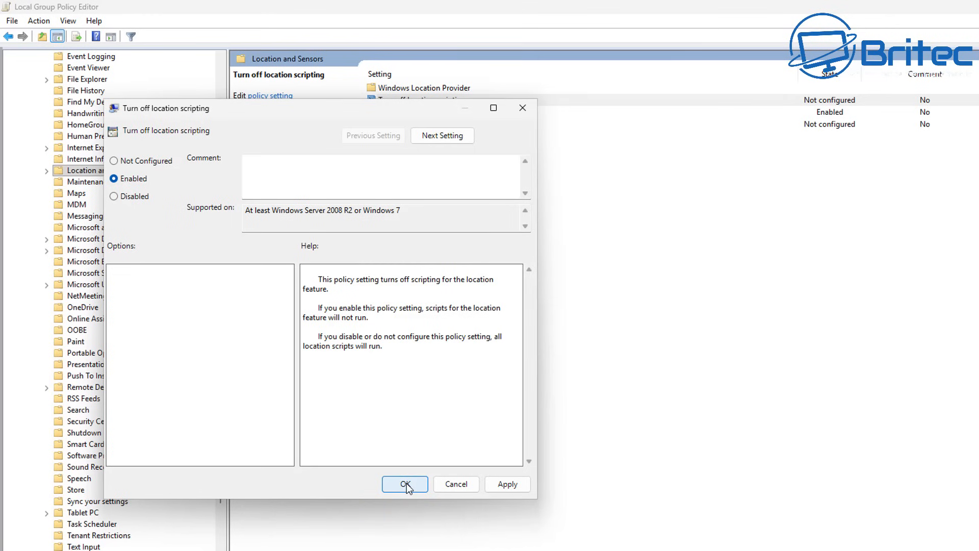
Set the Turn off Windows Location Provider policy in the Windows Location Provider subfolder to Enabled
double_click(439, 88)
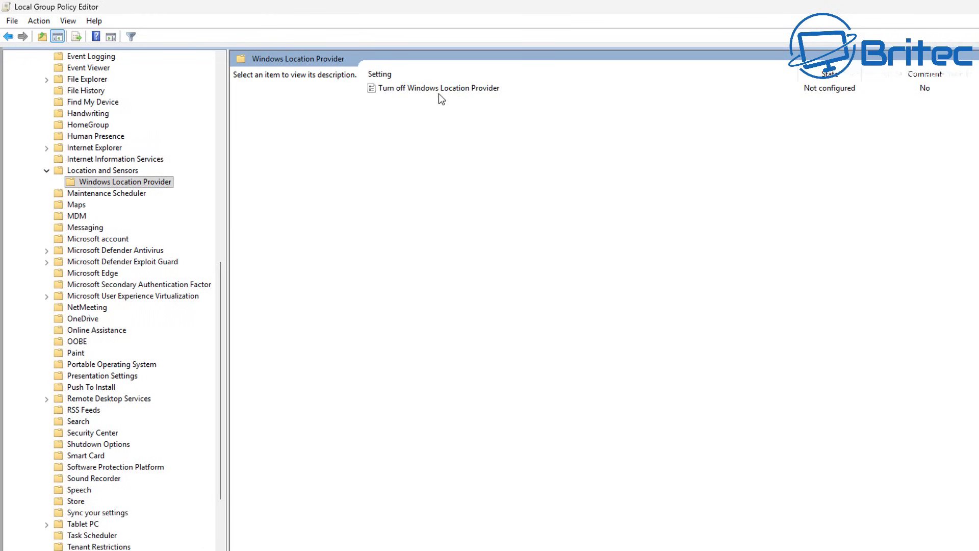
double_click(444, 93)
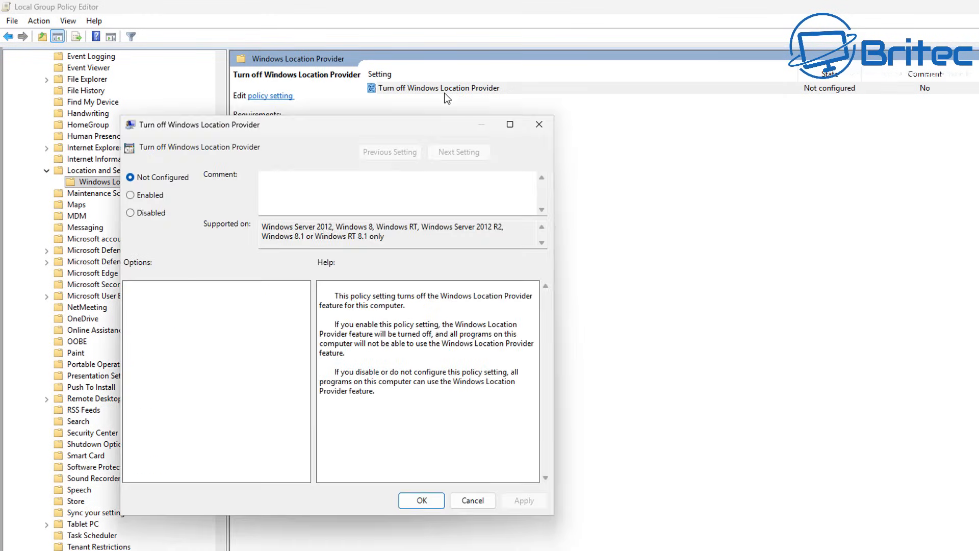
click(130, 196)
click(422, 501)
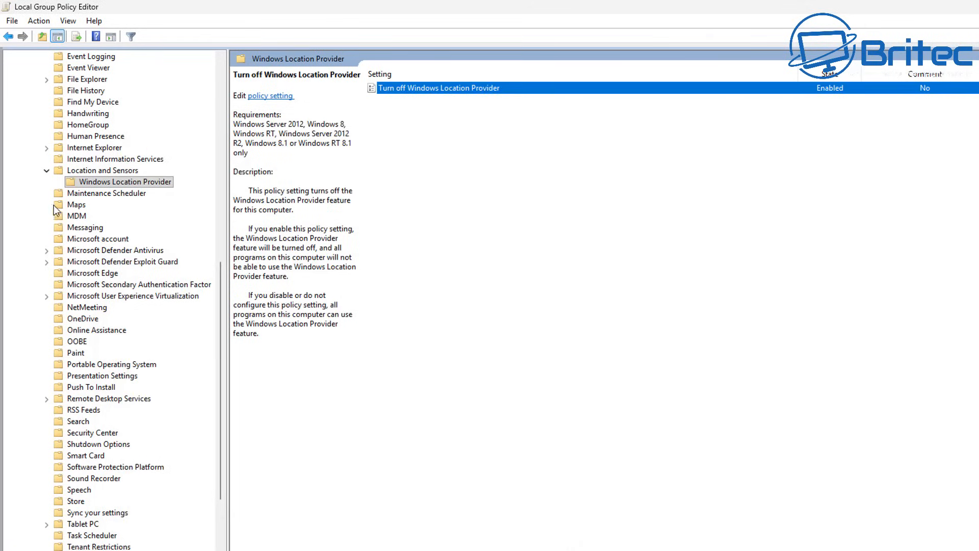
Set the Maps folder's Turn off unsolicited network traffic on the Offline Maps settings page policy to Enabled
click(122, 194)
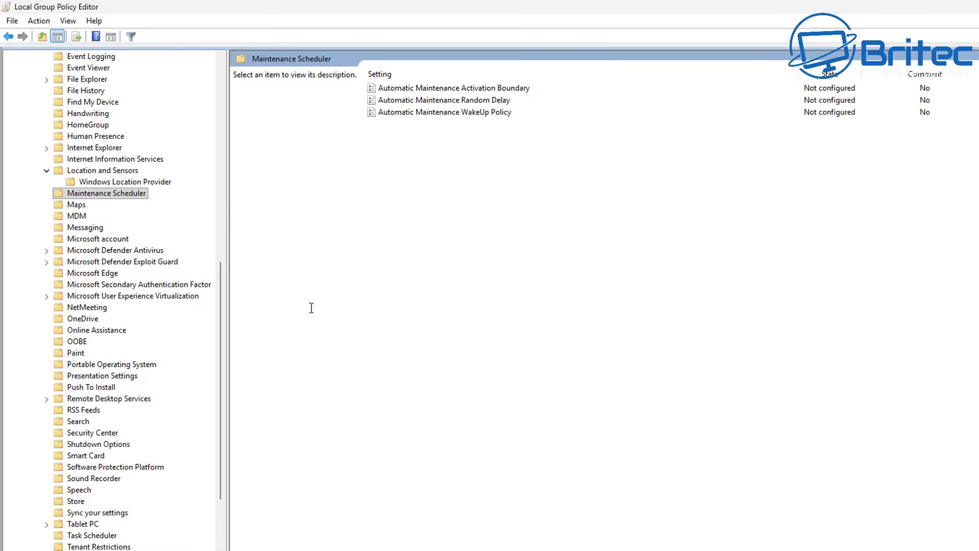
click(76, 205)
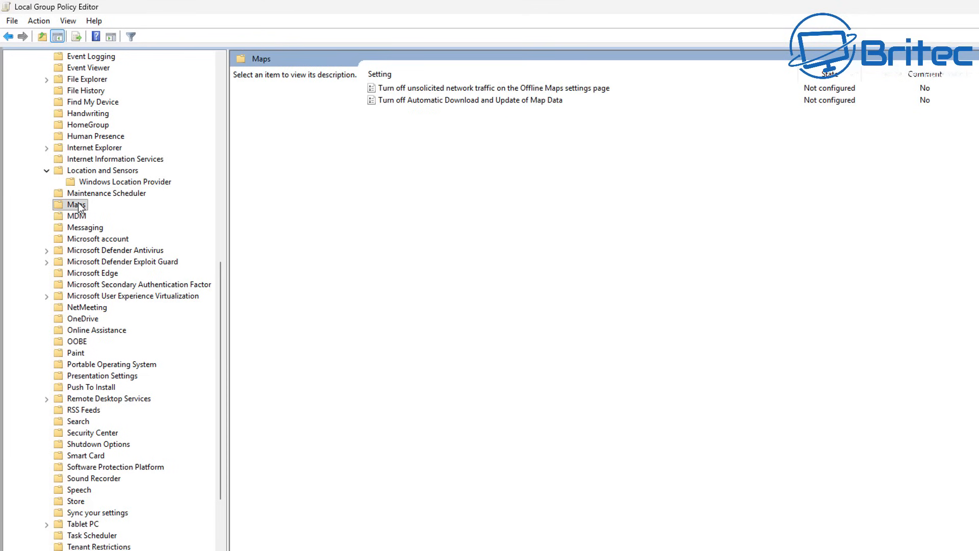
double_click(417, 90)
drag(405, 142, 320, 75)
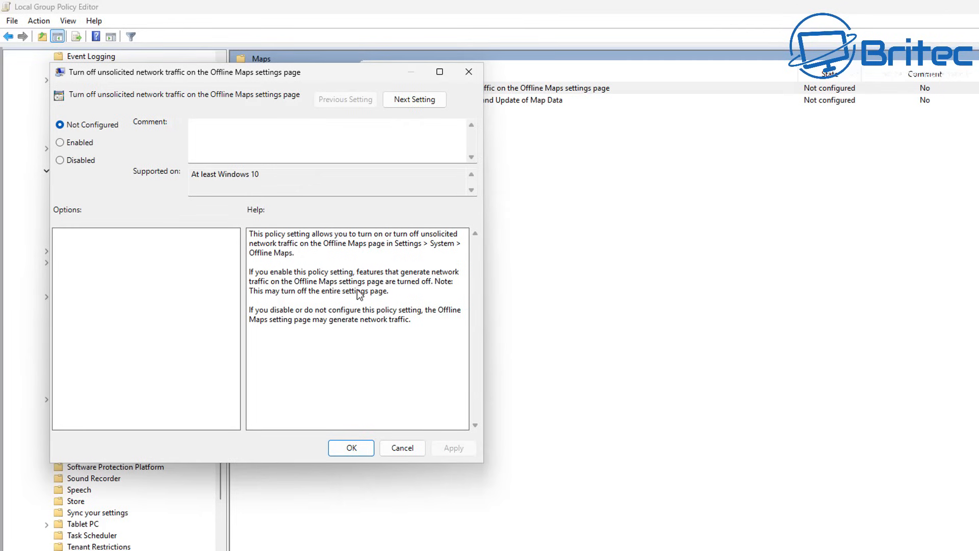
click(62, 142)
click(350, 447)
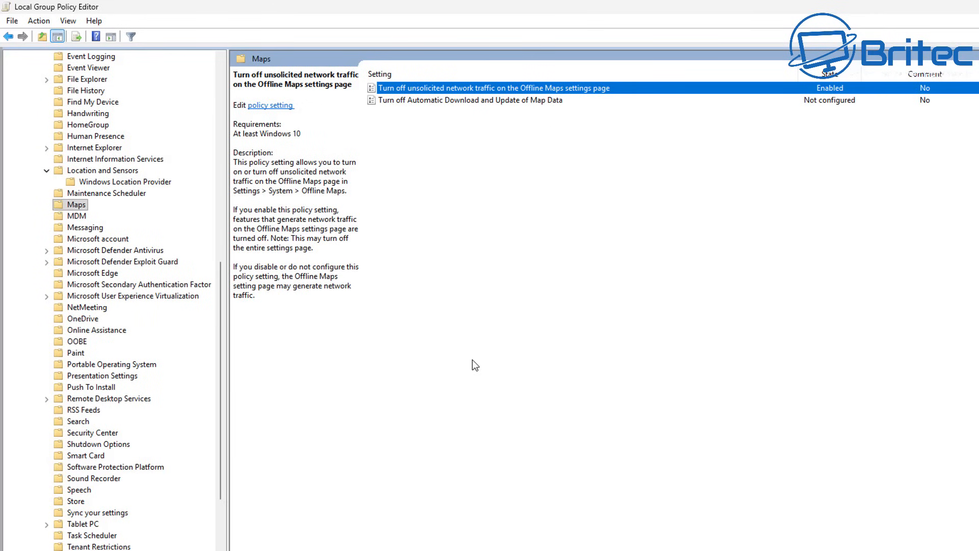
Set the Turn off Automatic Download and Update of Map Data policy in the Maps folder to Enabled
click(438, 101)
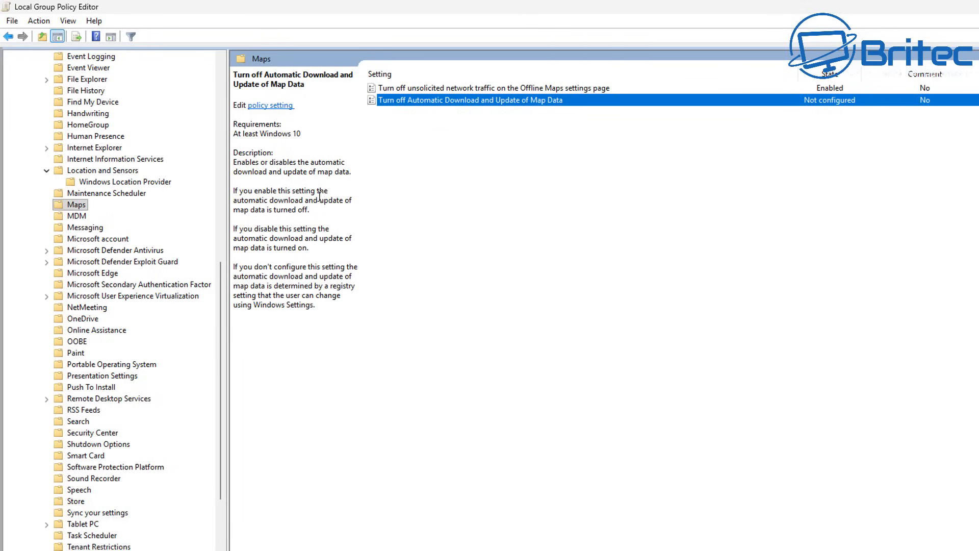
double_click(488, 102)
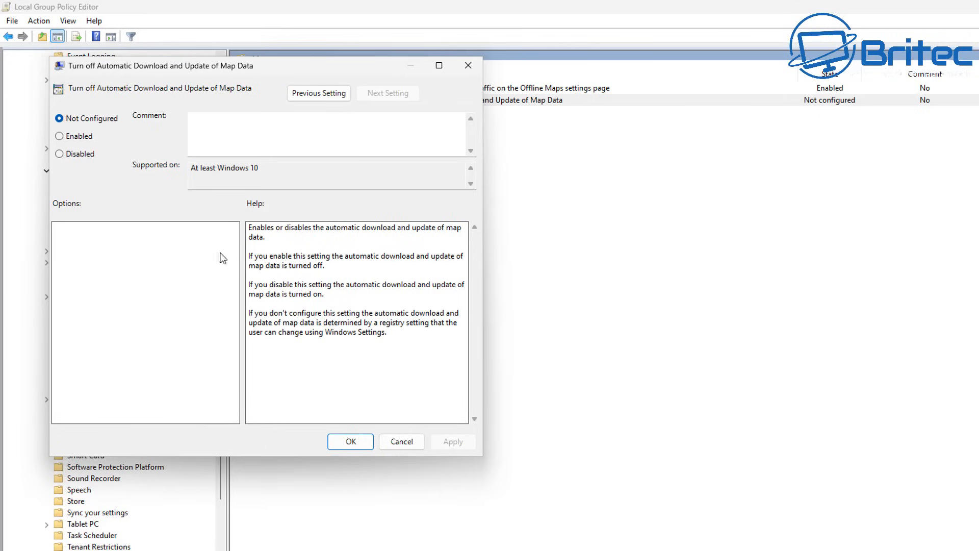
click(68, 138)
click(357, 440)
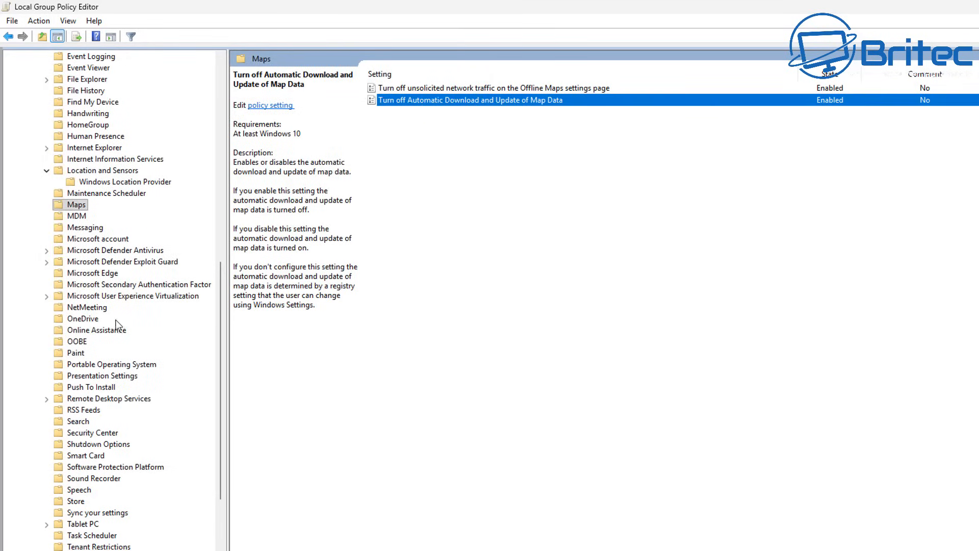
Set the Allow Message Service Cloud Sync policy in the Messaging folder to Disabled
click(73, 216)
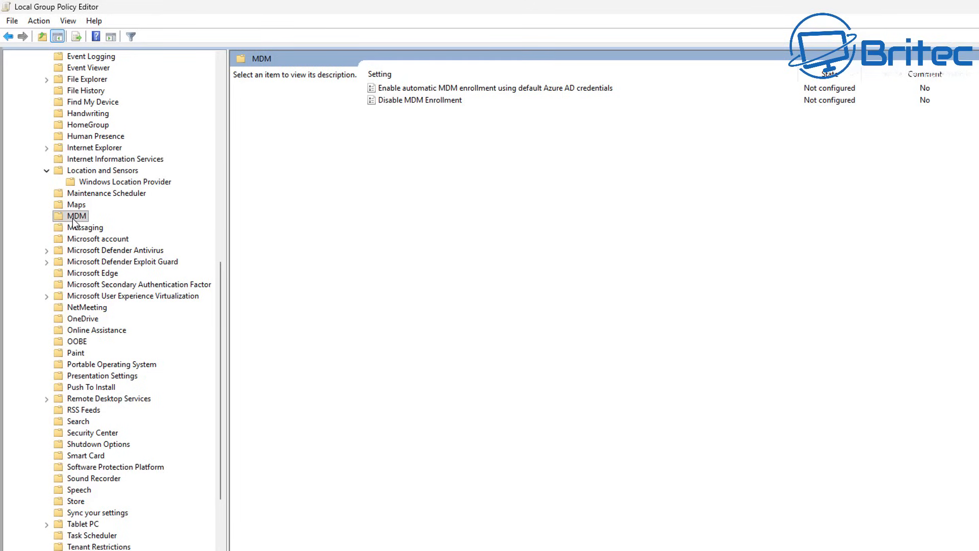
click(81, 228)
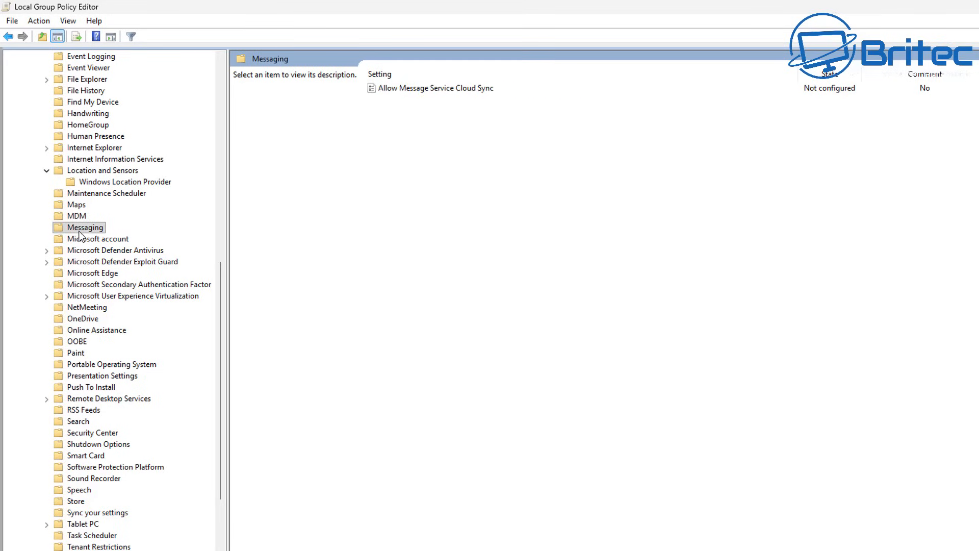
double_click(423, 88)
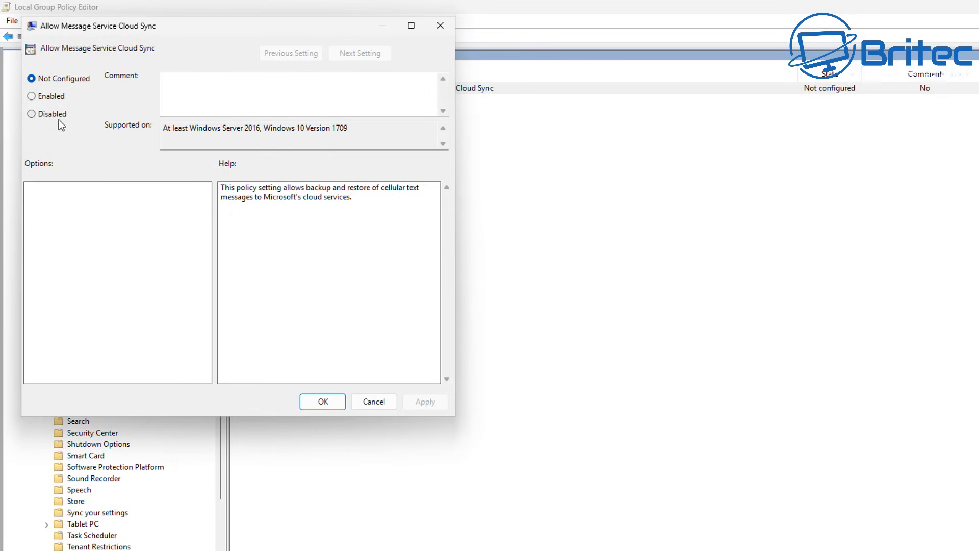
click(34, 114)
click(323, 401)
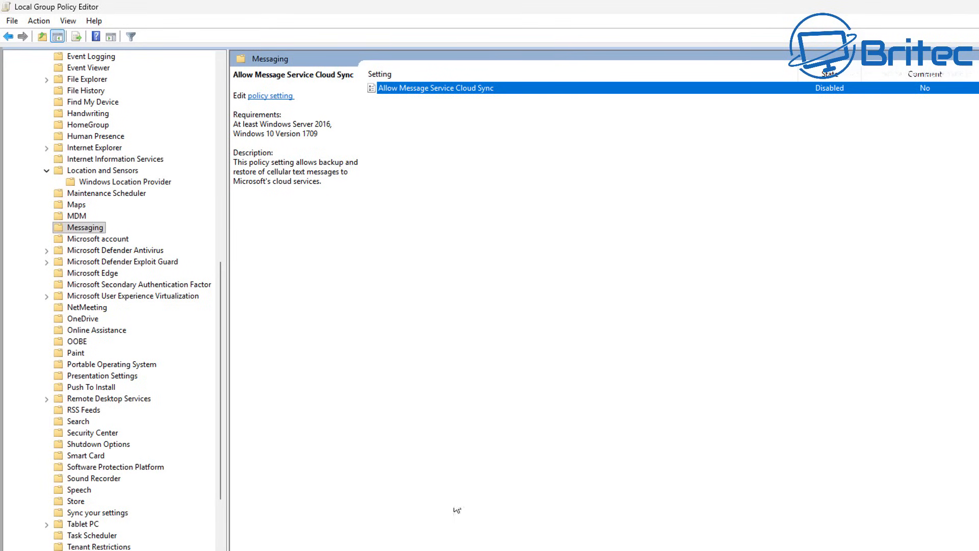
Enable the Join Microsoft MAPS policy in Microsoft Defender Antivirus's MAPS folder with its membership option set to Disabled
click(101, 241)
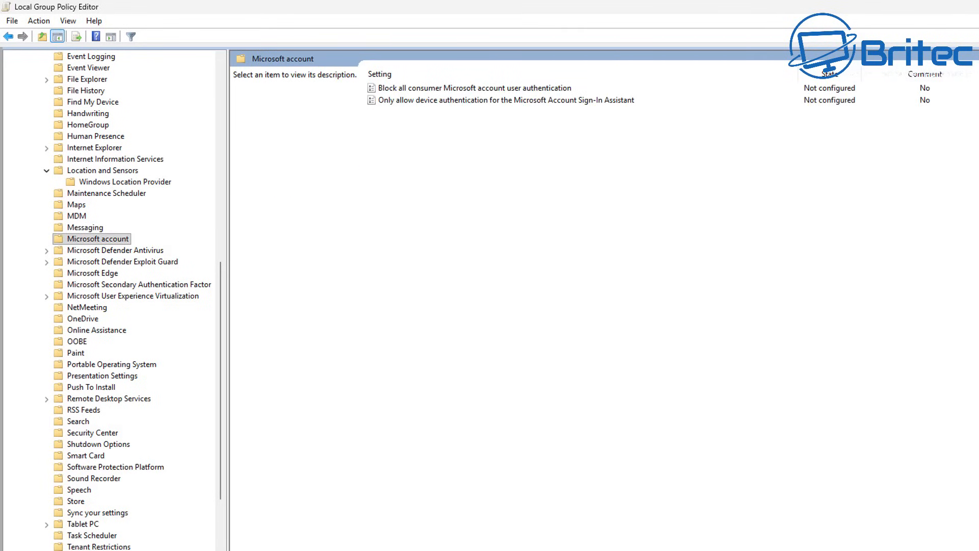
click(129, 250)
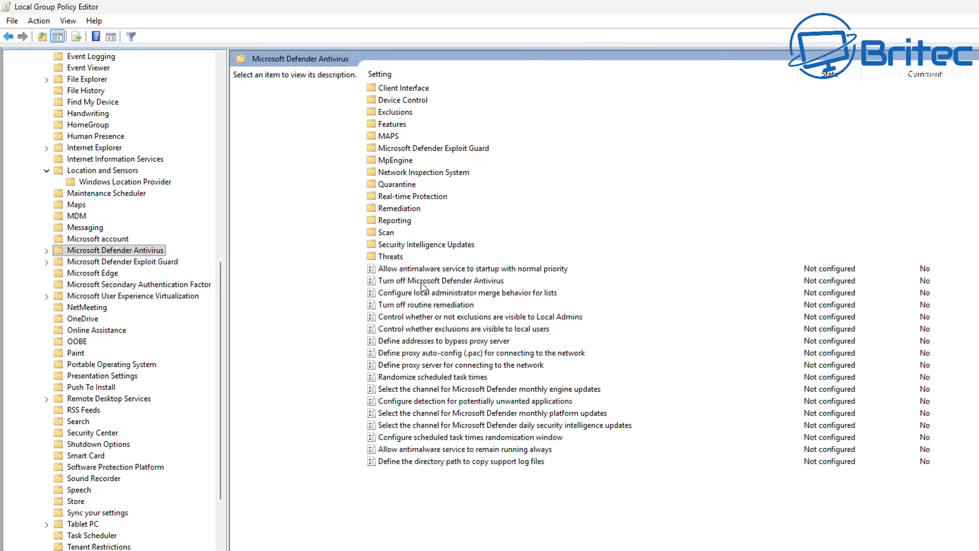
click(393, 136)
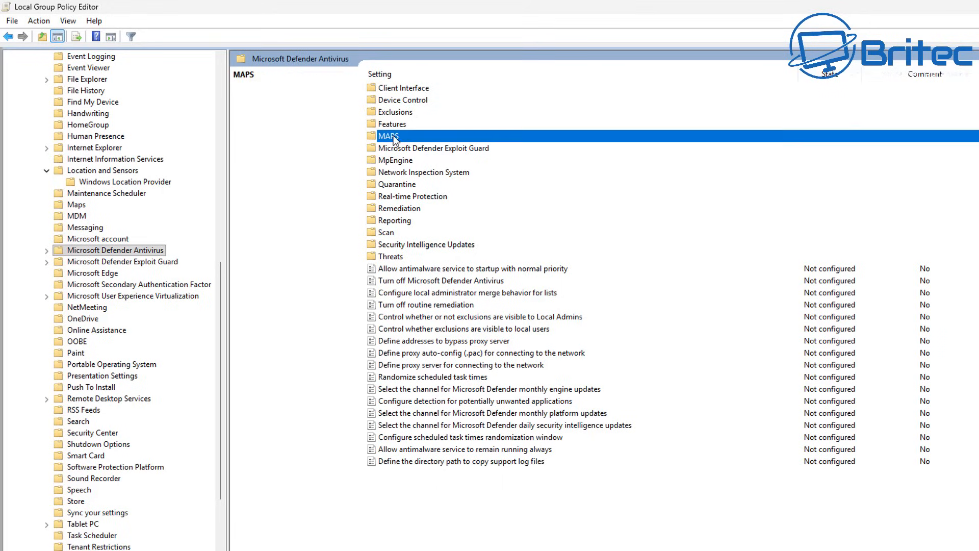
double_click(393, 136)
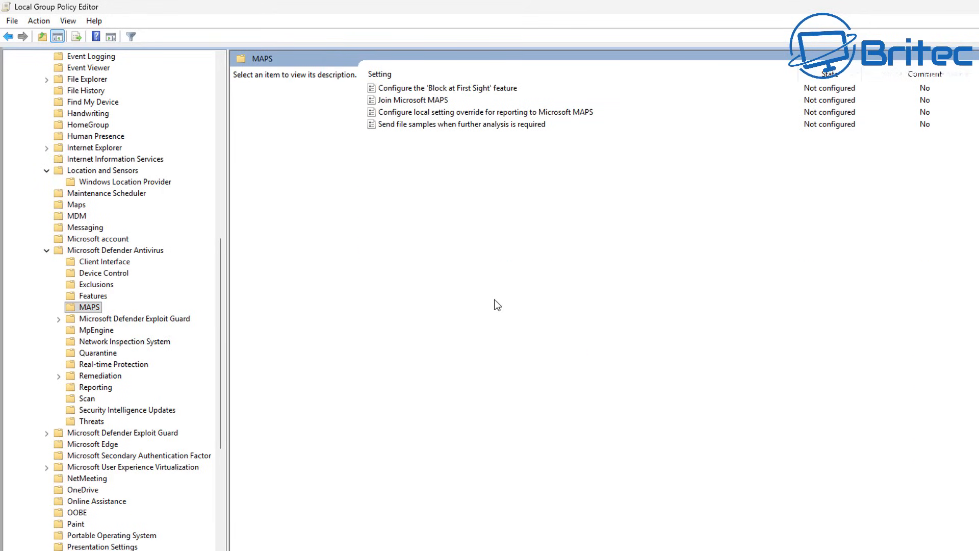
click(423, 100)
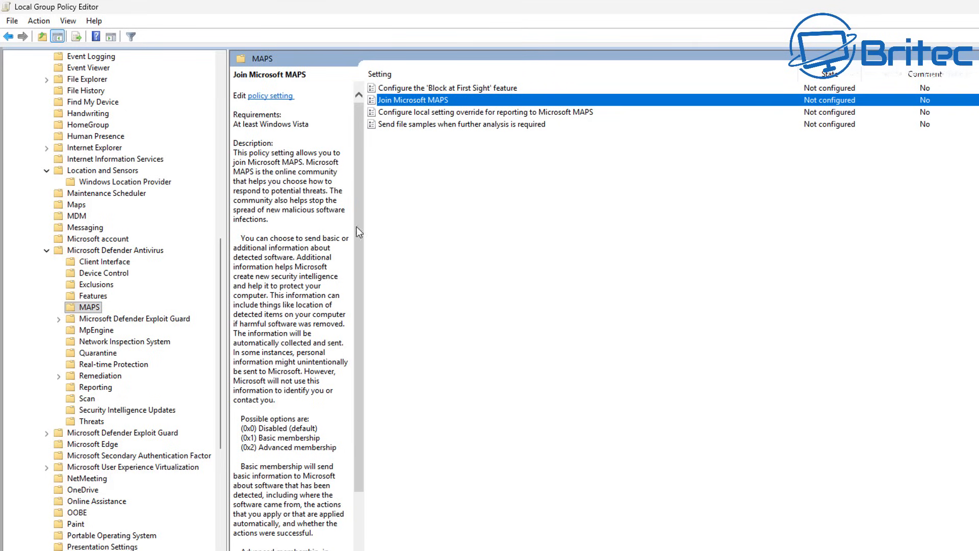
double_click(454, 101)
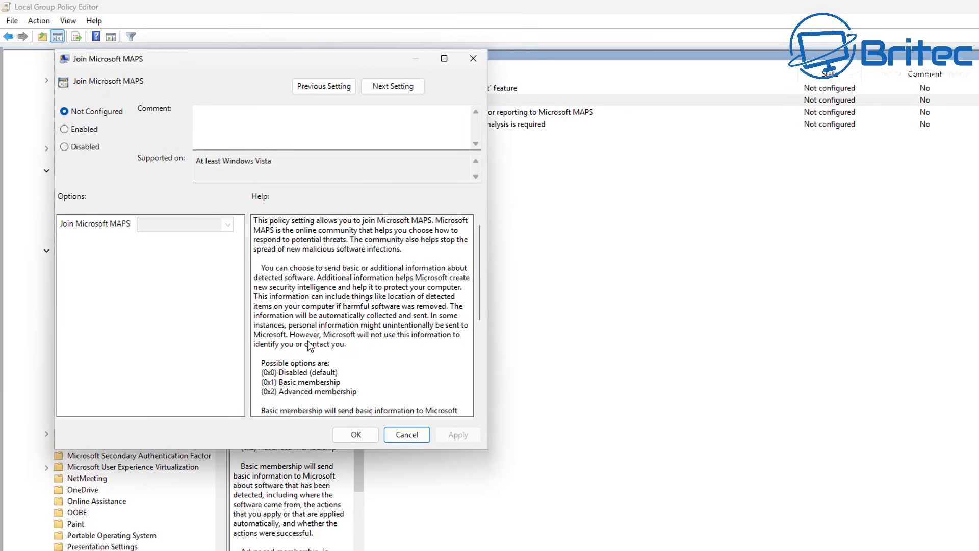
scroll(382, 373, down, 3)
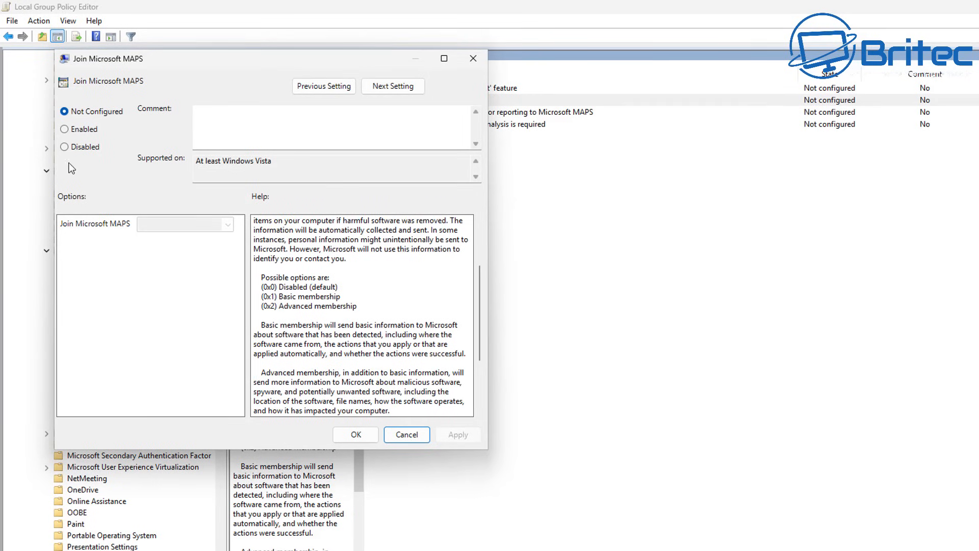
click(65, 129)
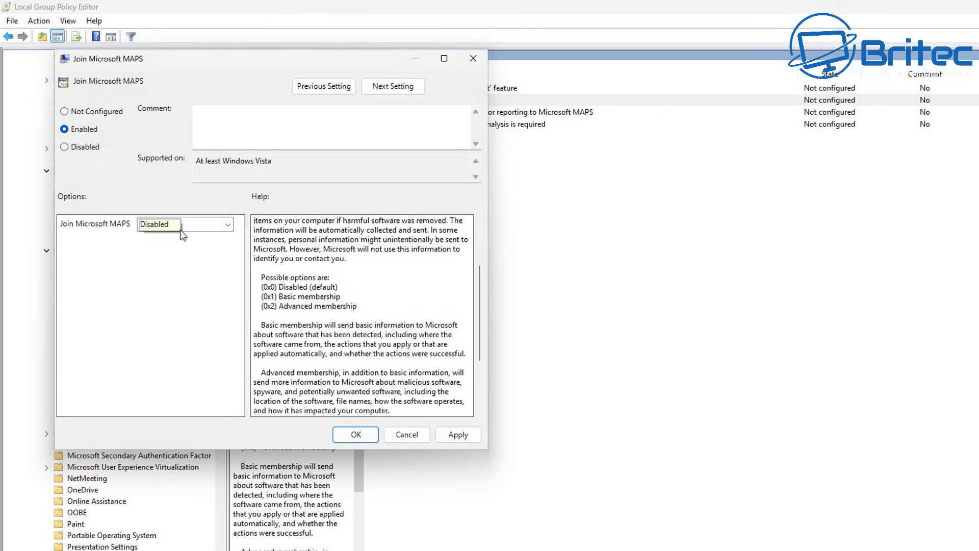
click(463, 440)
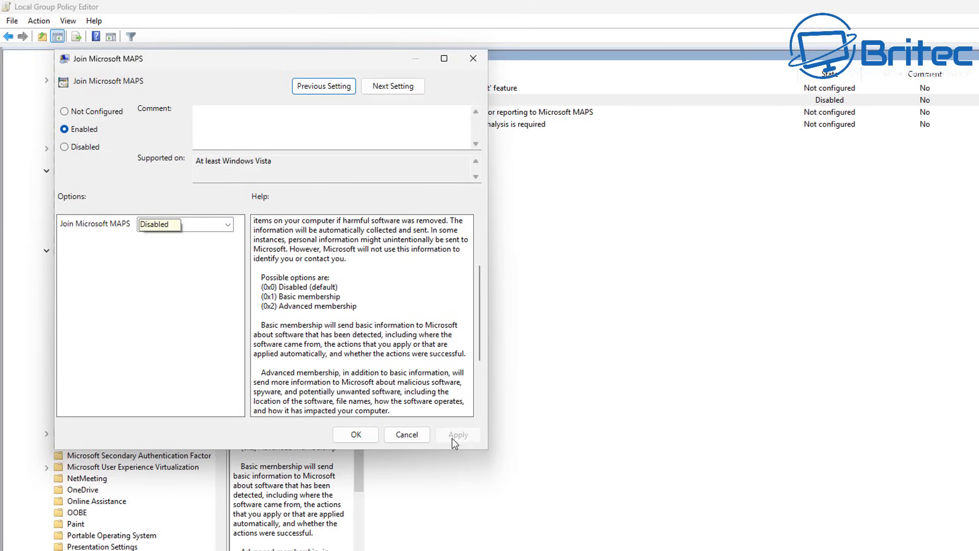
click(365, 437)
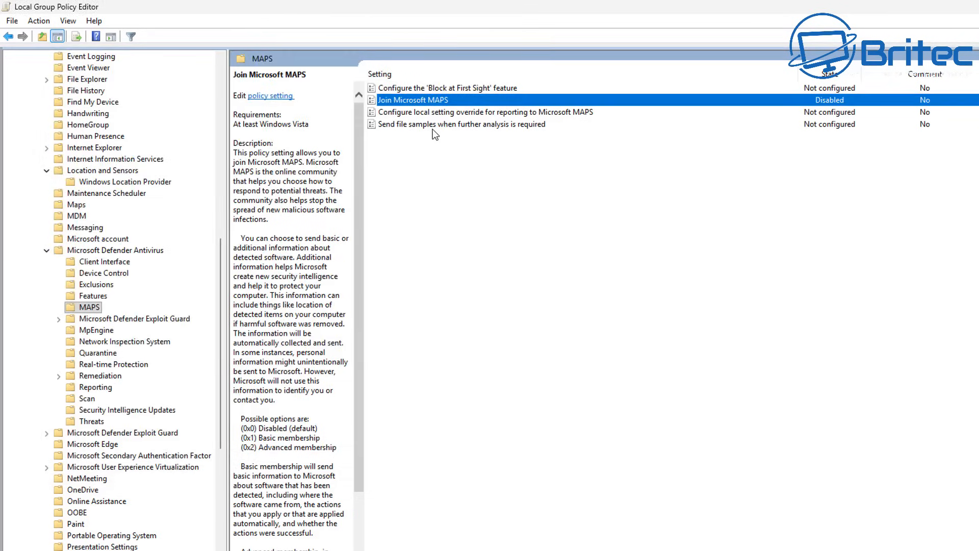
Enable the MAPS folder's Send file samples when further analysis is required policy with the option Never send
click(445, 125)
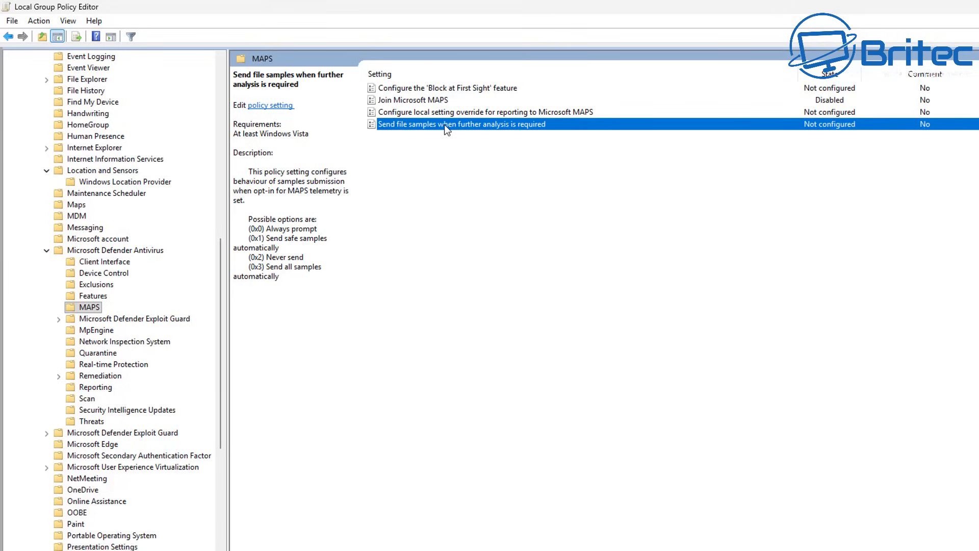
double_click(445, 124)
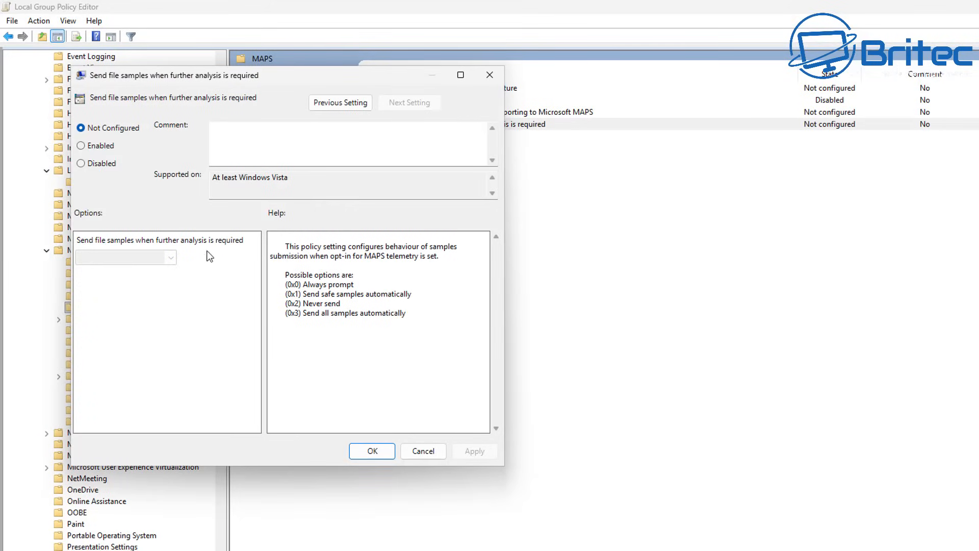
click(86, 147)
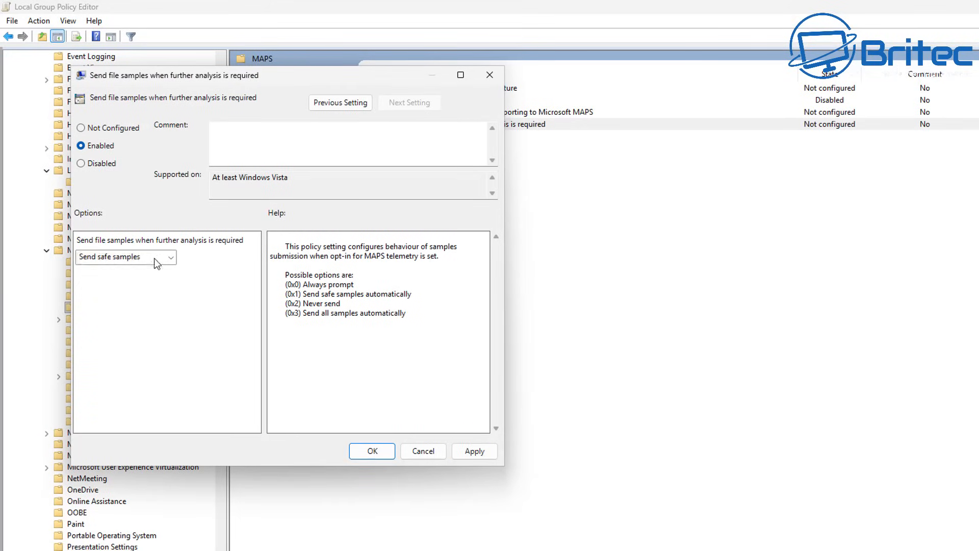
click(170, 258)
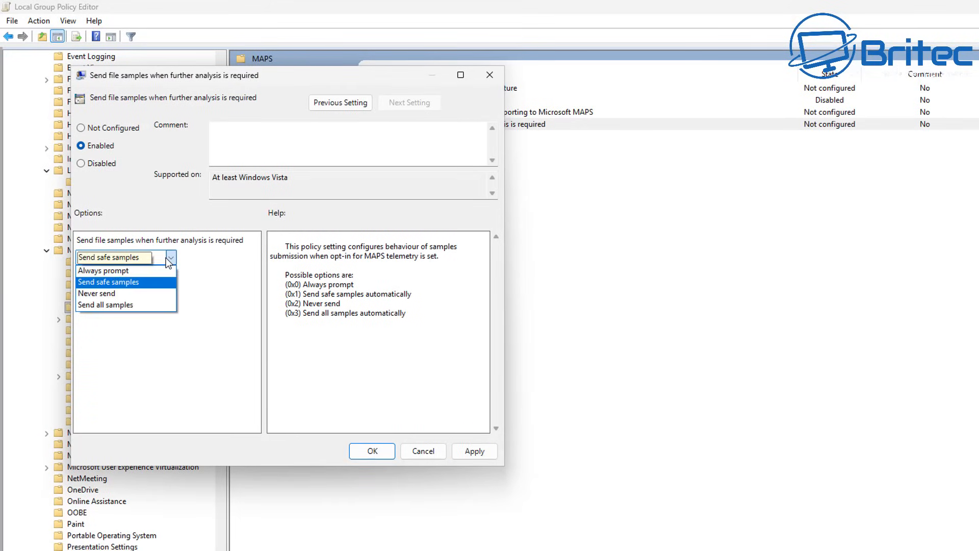
click(127, 294)
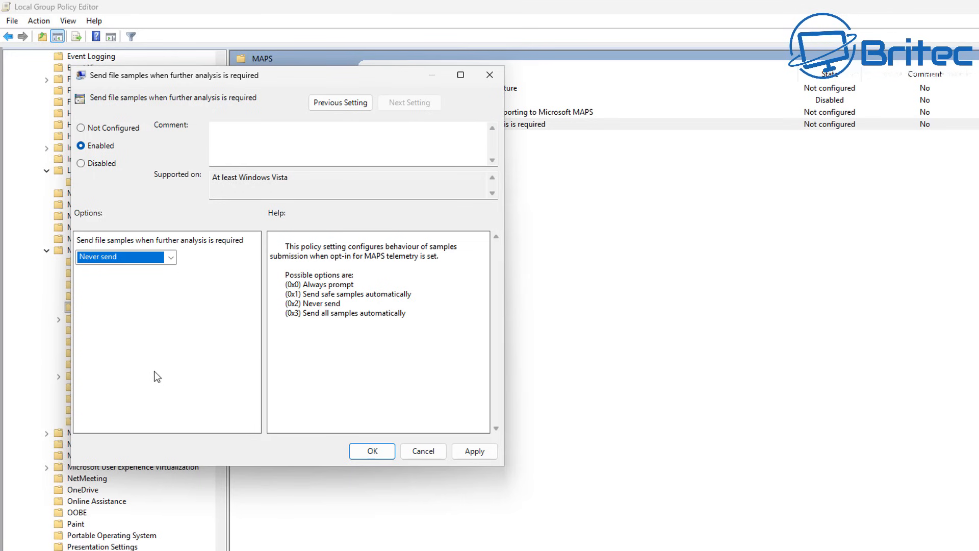
click(474, 451)
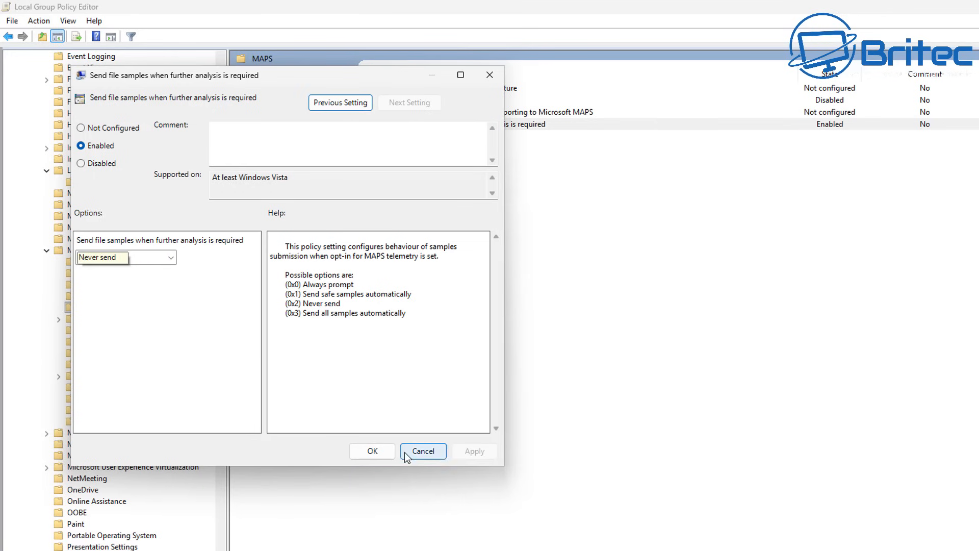
click(372, 451)
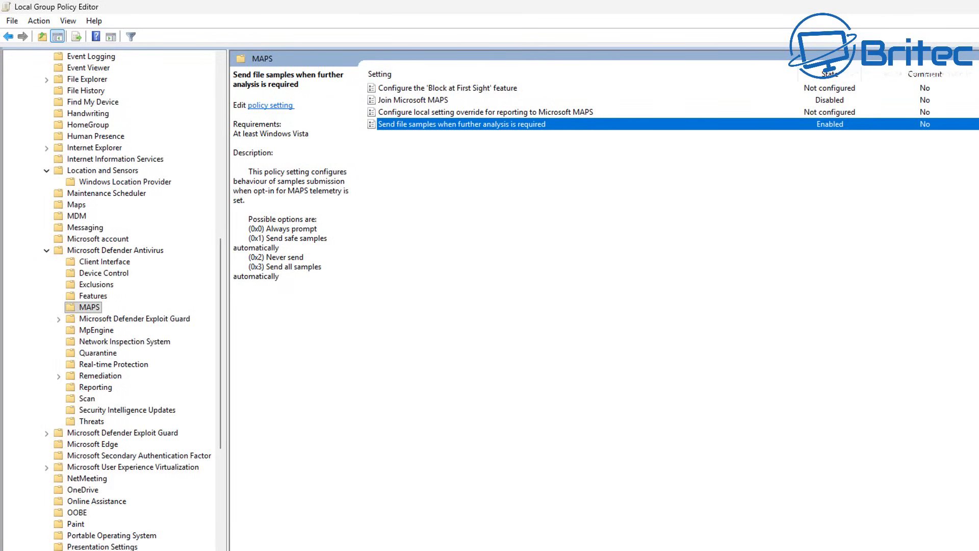
Recheck the Microsoft Defender Antivirus MAPS policies and look through the policy list in the Microsoft Edge folder
click(115, 250)
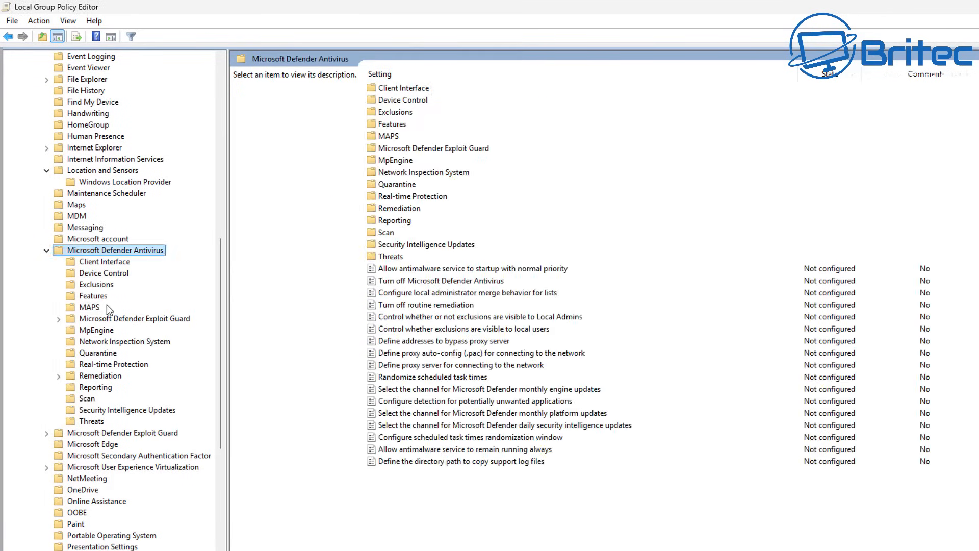
click(91, 308)
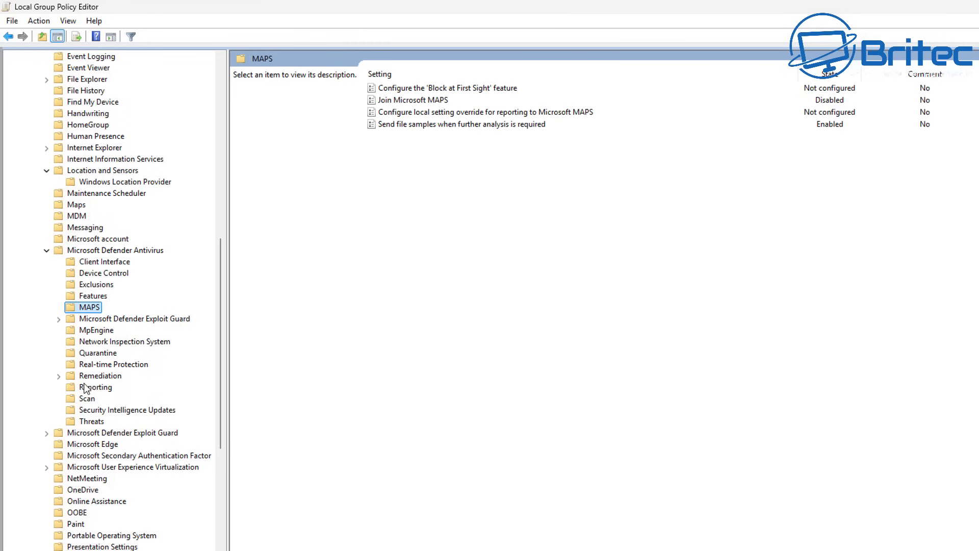
click(91, 445)
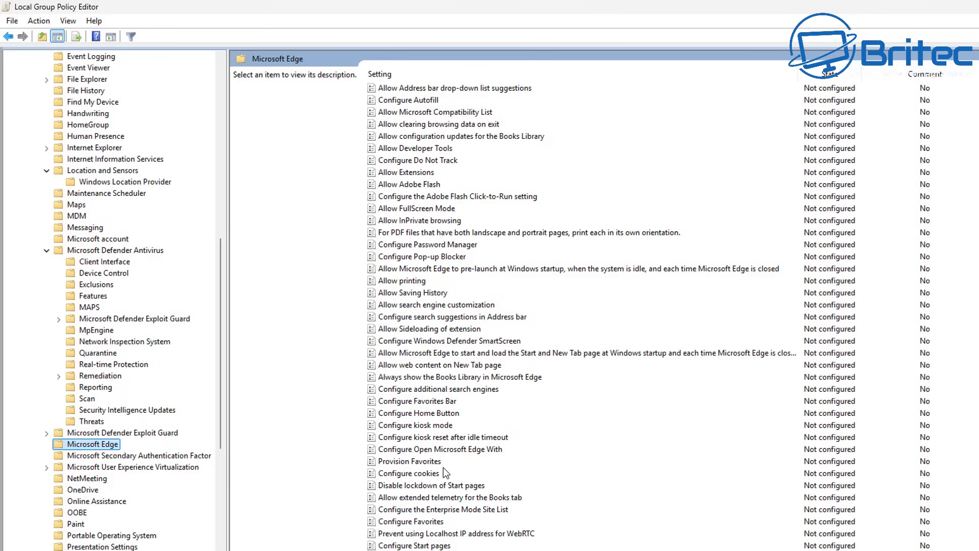
scroll(444, 469, down, 4)
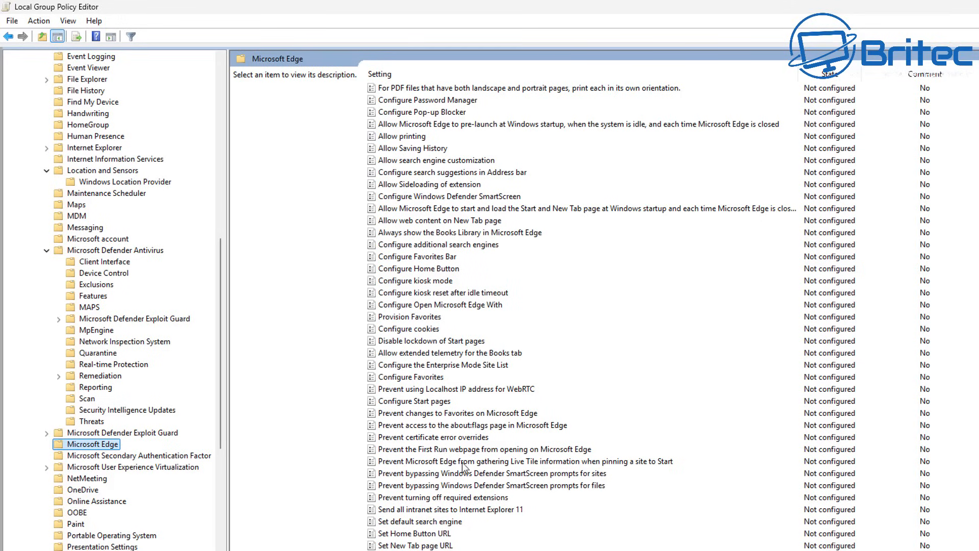
Set the Use User Experience Virtualization (UE-V) policy in the Microsoft User Experience Virtualization folder to Disabled
click(133, 467)
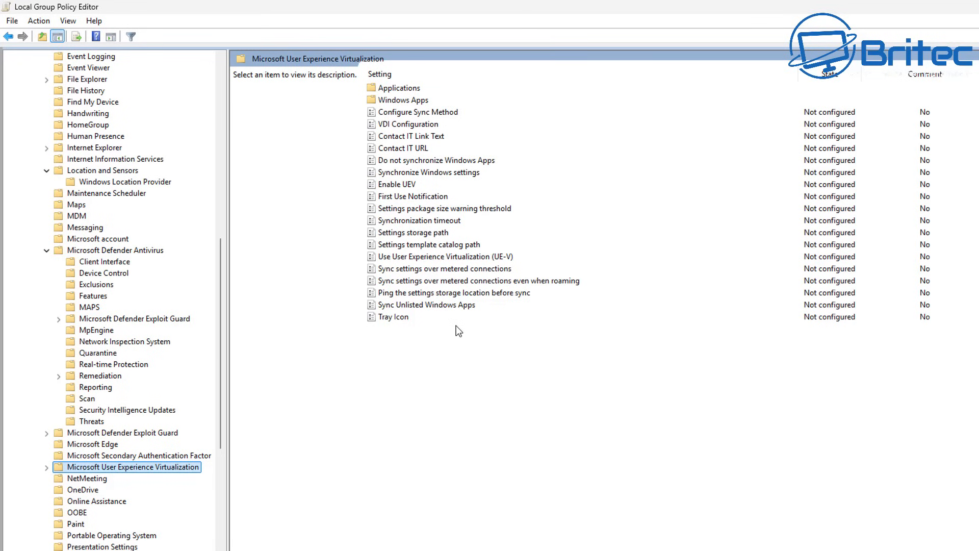
click(411, 257)
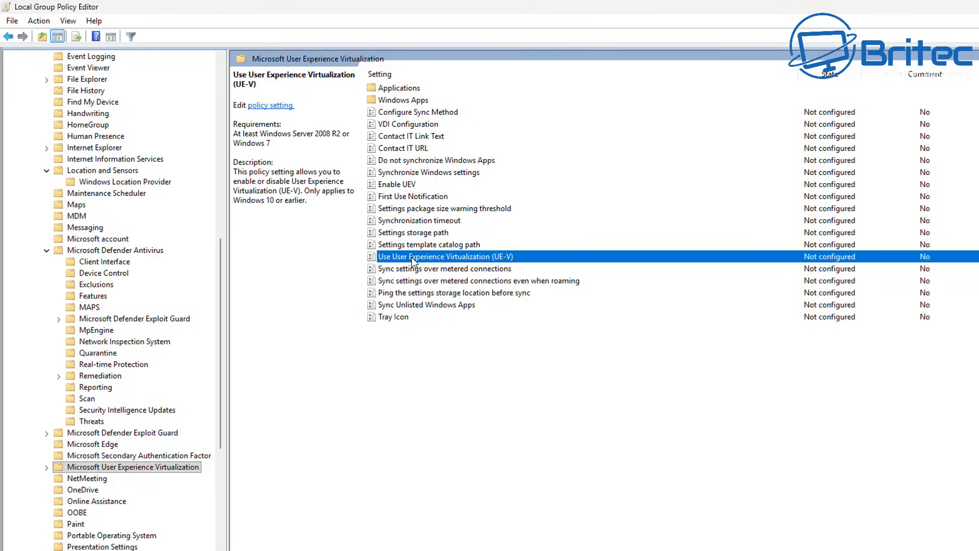
double_click(411, 257)
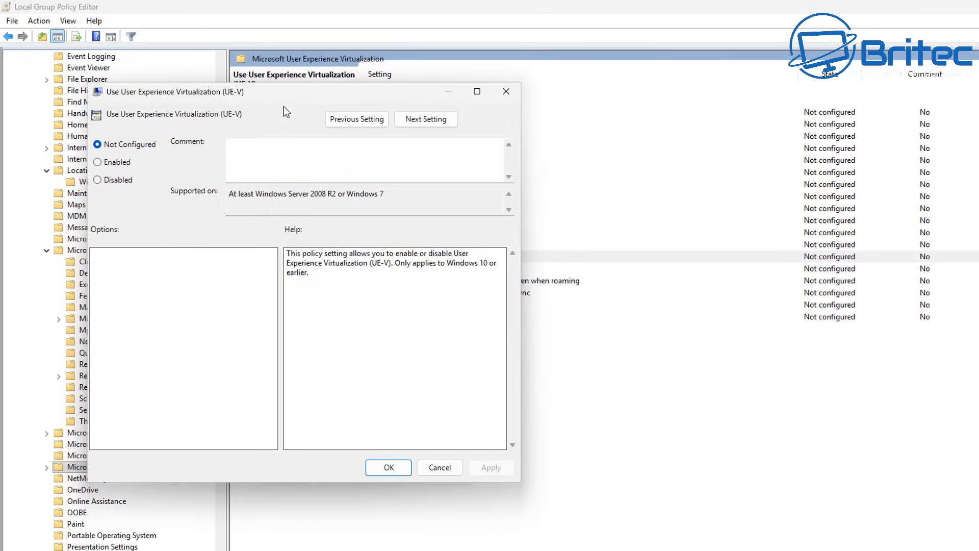
drag(275, 95, 248, 60)
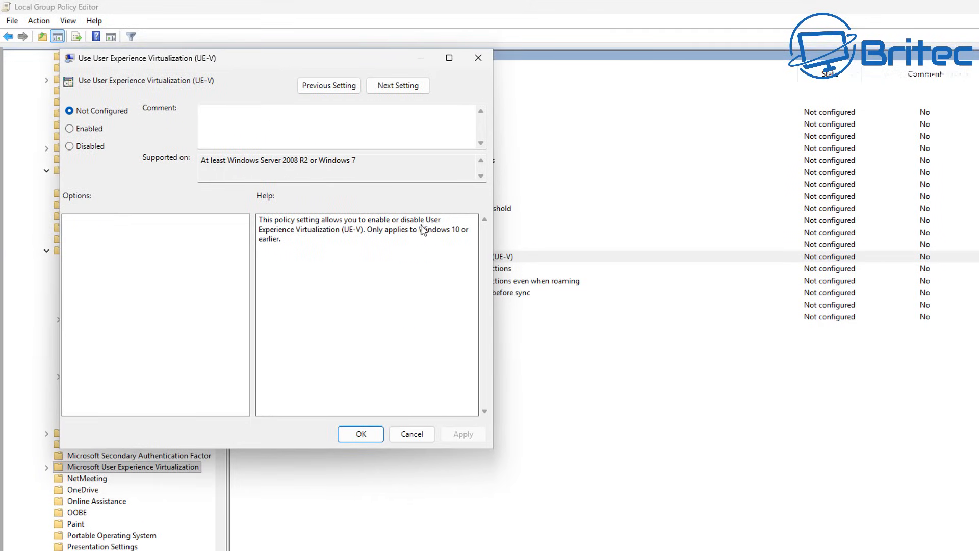
click(93, 148)
click(360, 435)
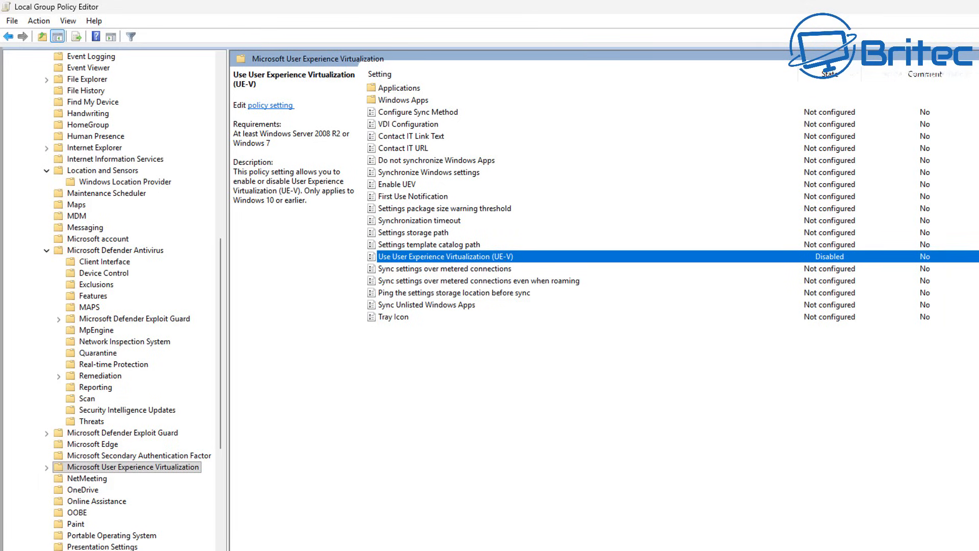
Set the Disable remote Desktop Sharing policy in the NetMeeting folder to Disabled
click(94, 480)
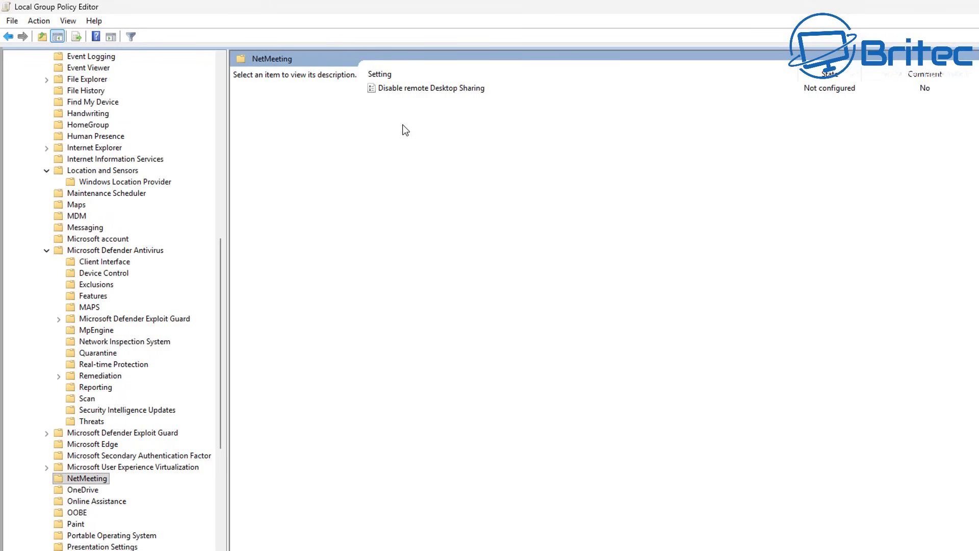
double_click(441, 92)
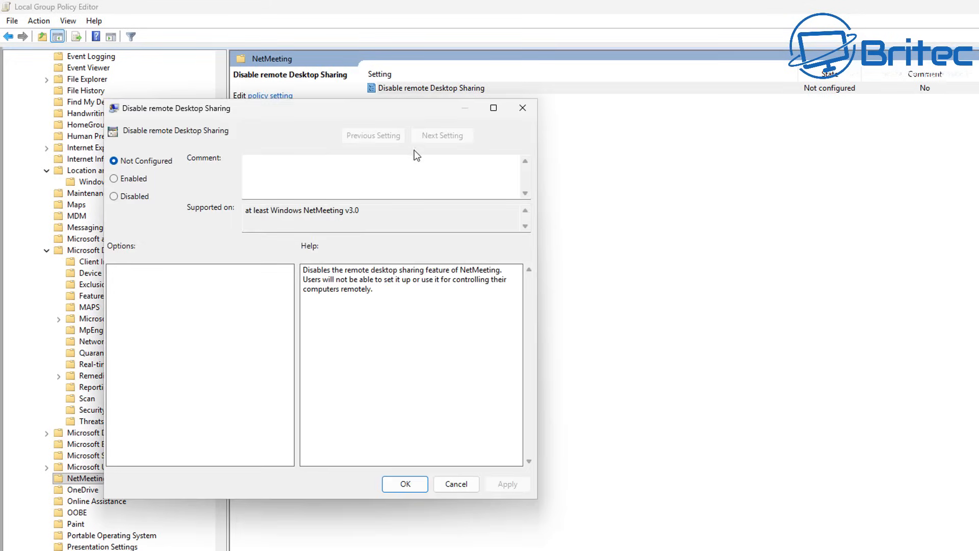
drag(311, 104, 285, 57)
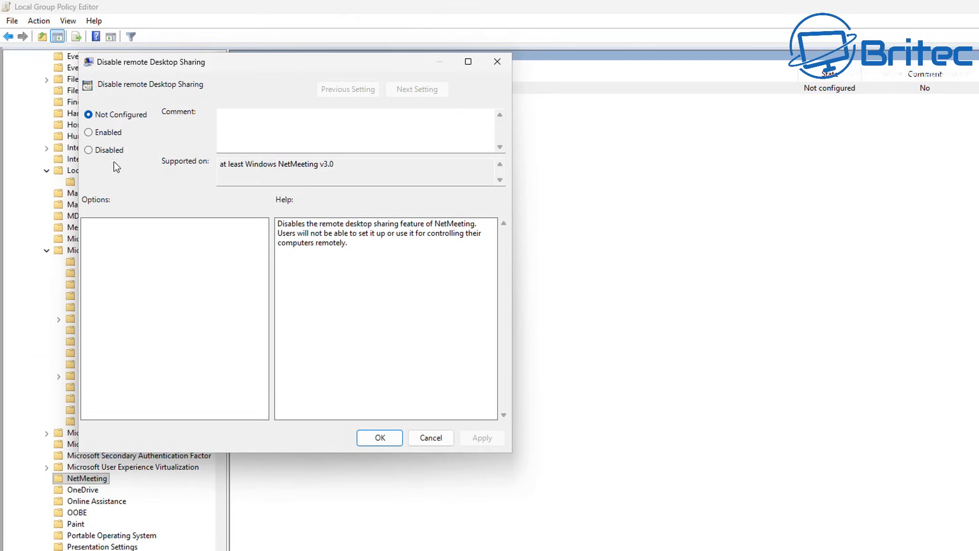
click(89, 150)
click(490, 441)
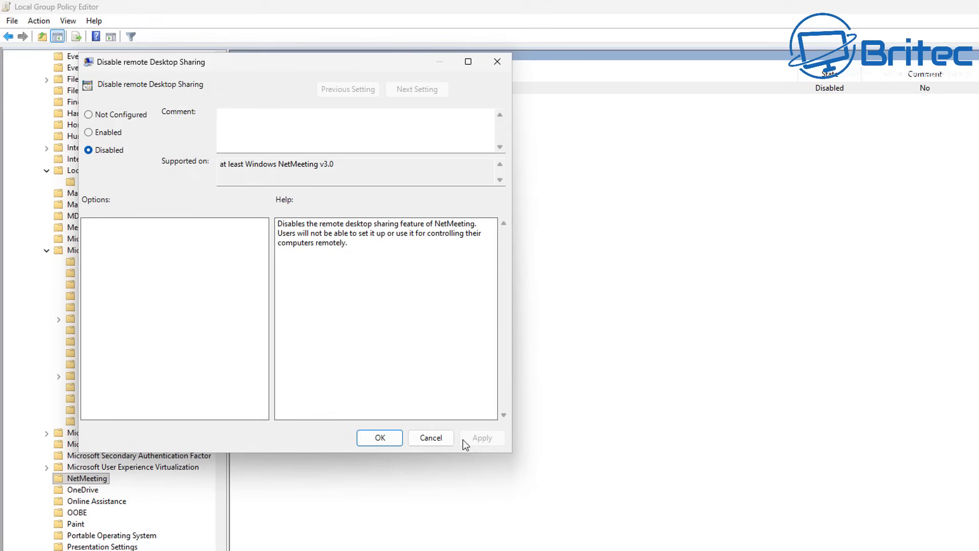
click(373, 440)
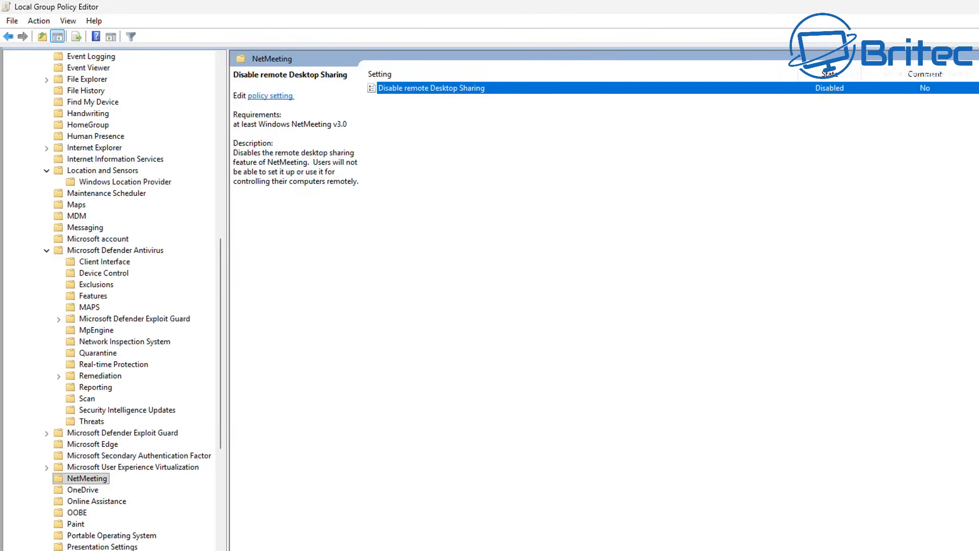
Set the Prevent the usage of OneDrive for file storage on Windows 8.1 policy in the OneDrive folder to Enabled
click(83, 489)
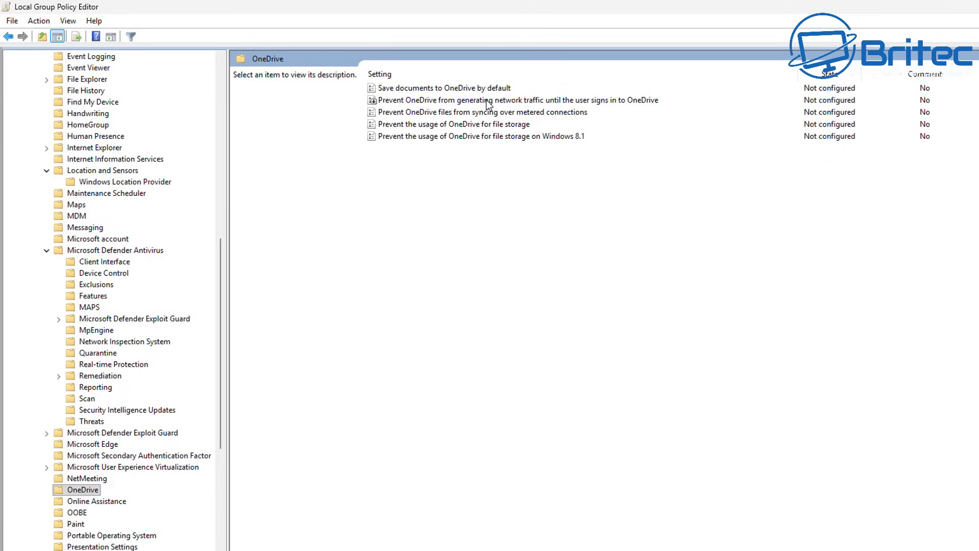
click(483, 137)
double_click(480, 136)
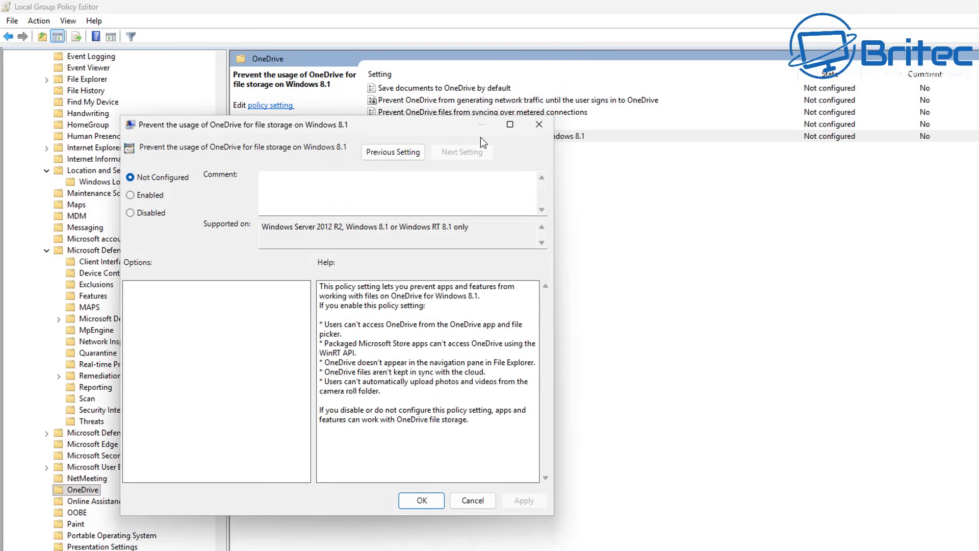
click(131, 196)
click(422, 500)
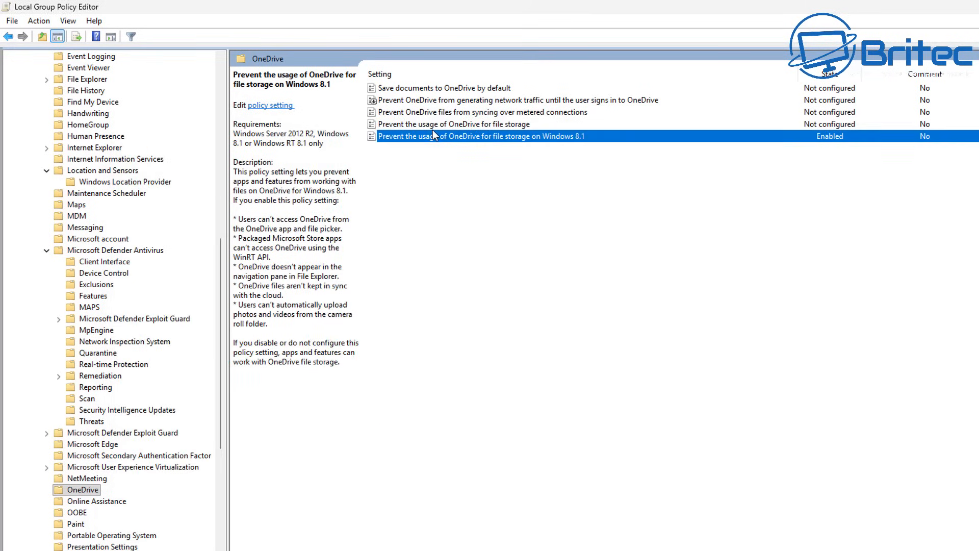
Set the Prevent the usage of OneDrive for file storage policy to Enabled
double_click(432, 124)
drag(287, 141, 159, 82)
click(81, 150)
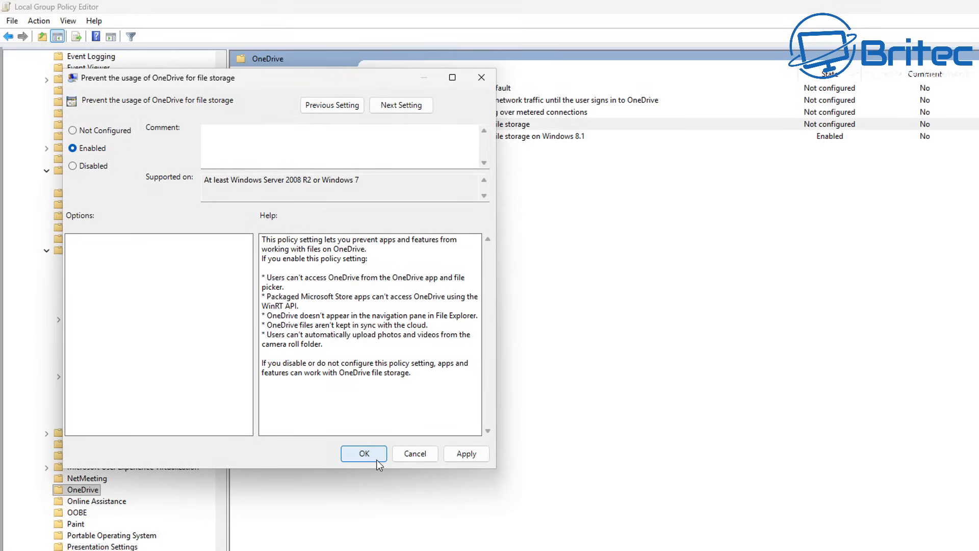
drag(435, 377, 253, 358)
click(349, 452)
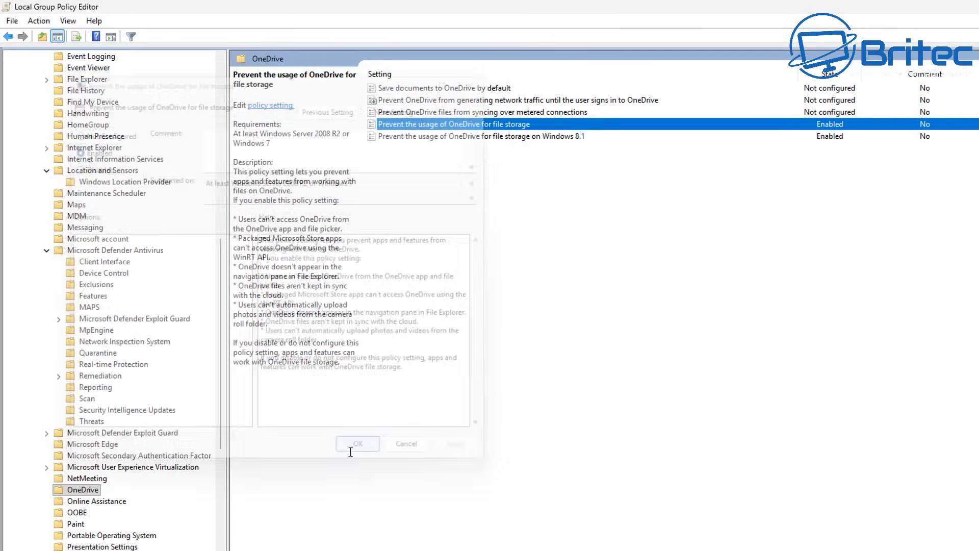
Set the Prevent OneDrive files from syncing over metered connections policy to Enabled with Block syncing on all metered connections
click(441, 112)
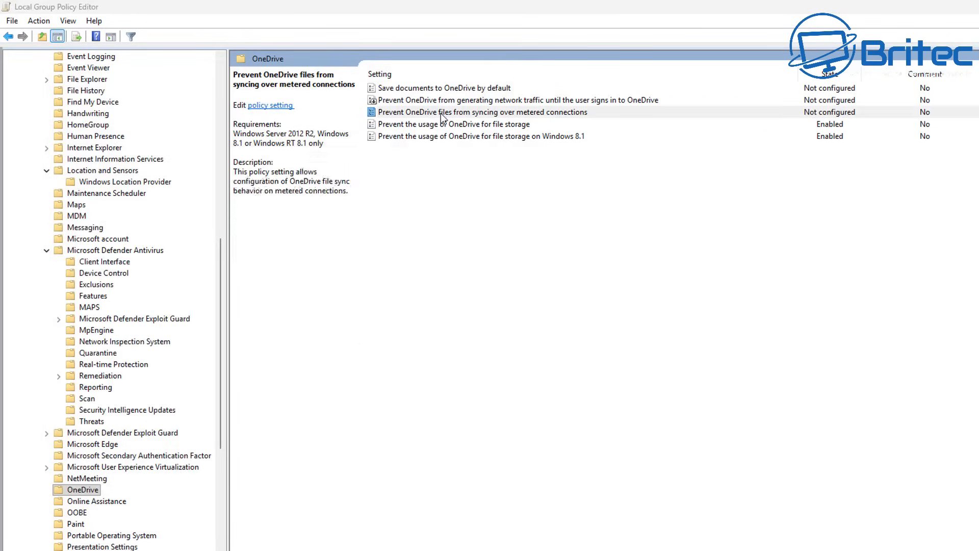
double_click(441, 114)
drag(254, 159, 255, 110)
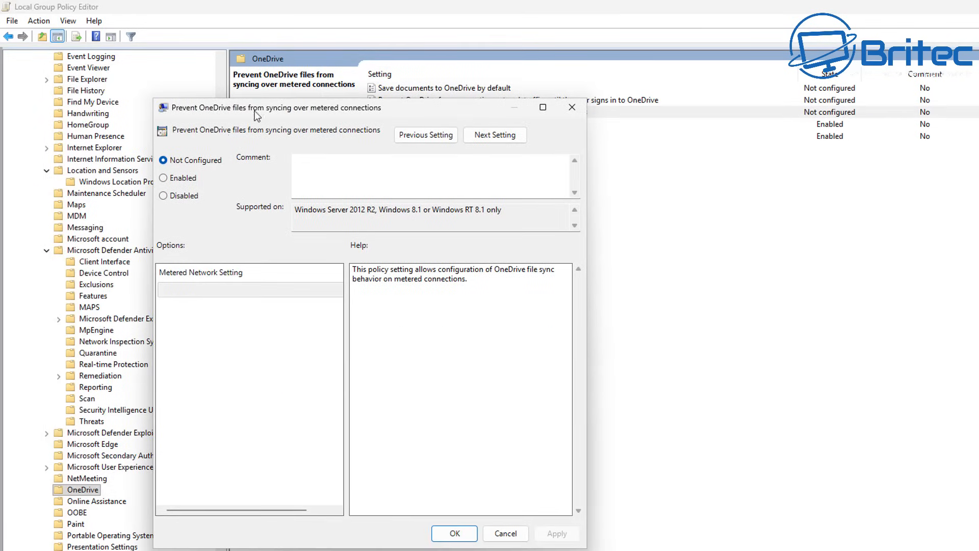
click(162, 178)
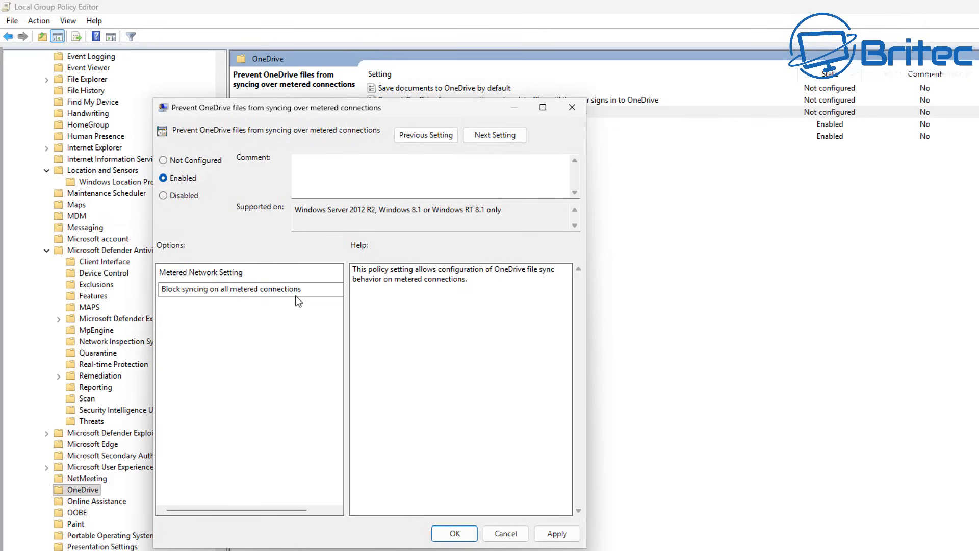
click(313, 294)
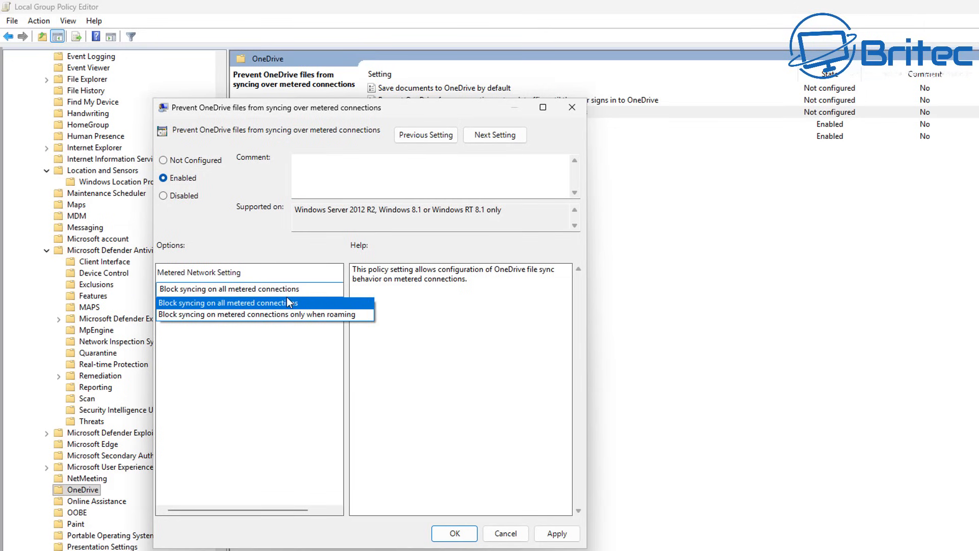
click(258, 287)
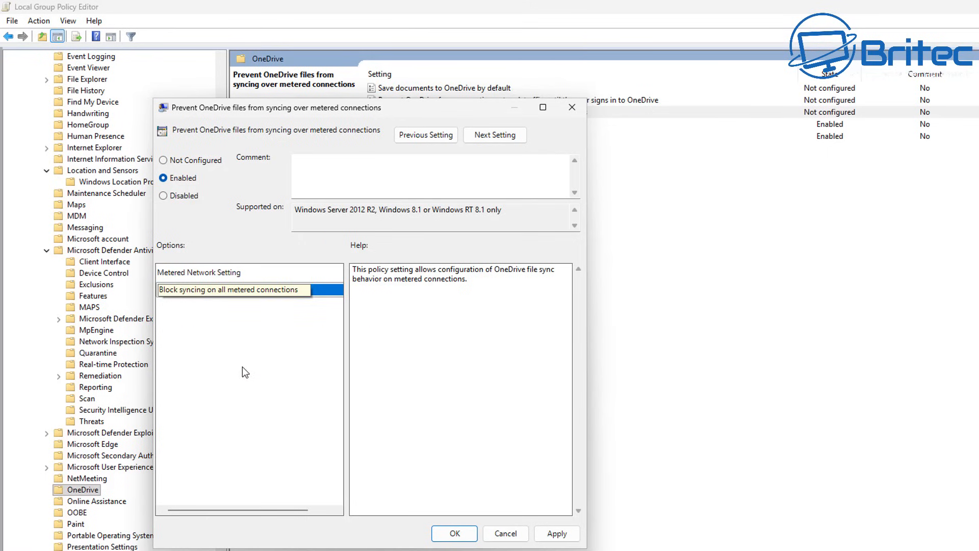
click(453, 534)
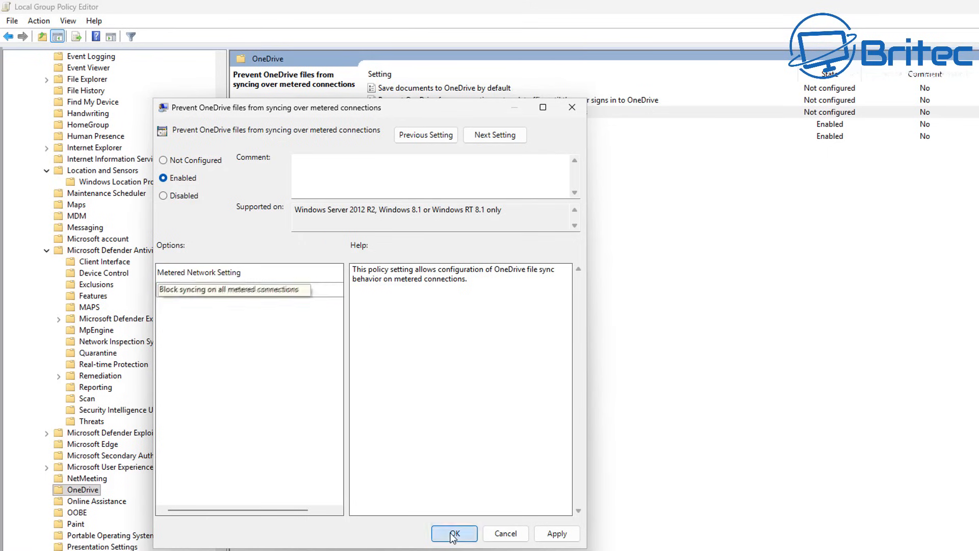
Set the Prevent OneDrive from generating network traffic until the user signs in to OneDrive policy to Enabled
click(412, 98)
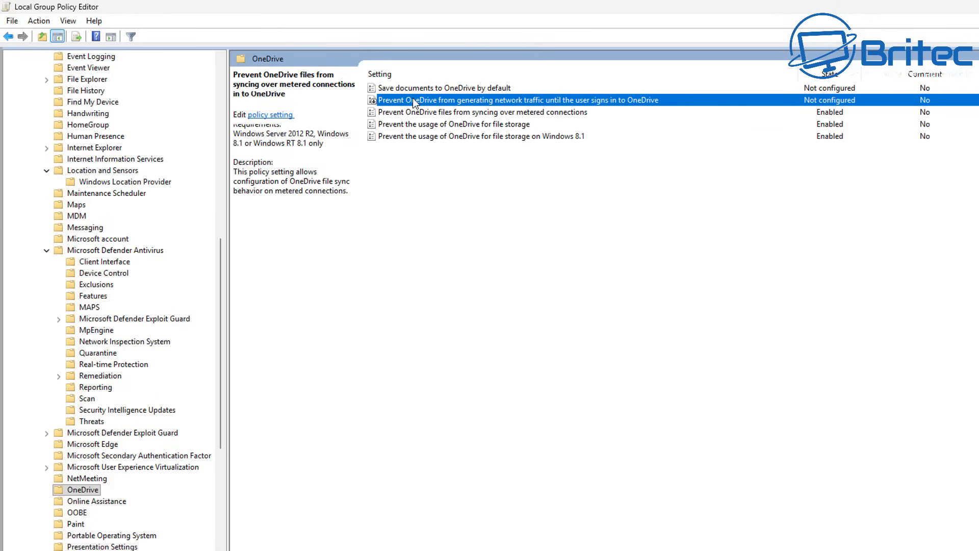
double_click(412, 100)
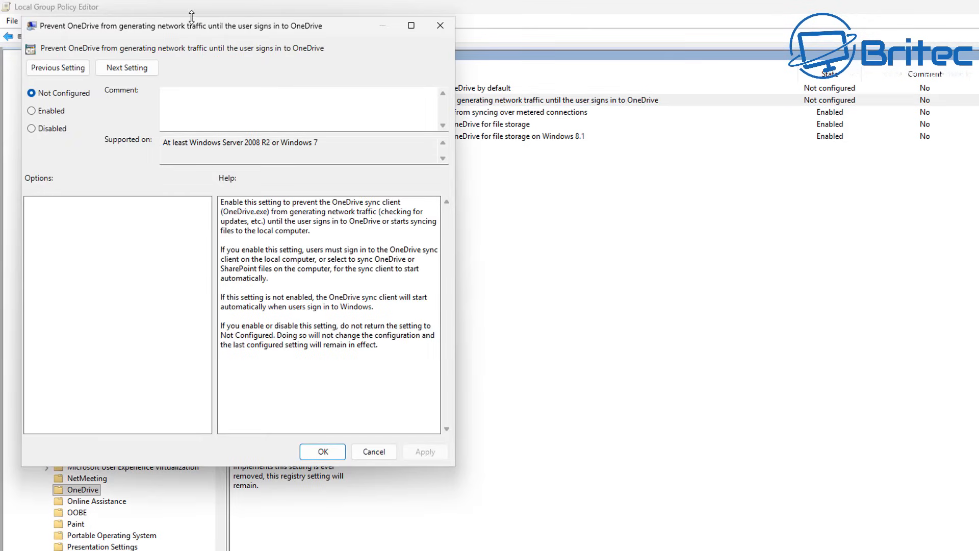
drag(190, 19, 187, 63)
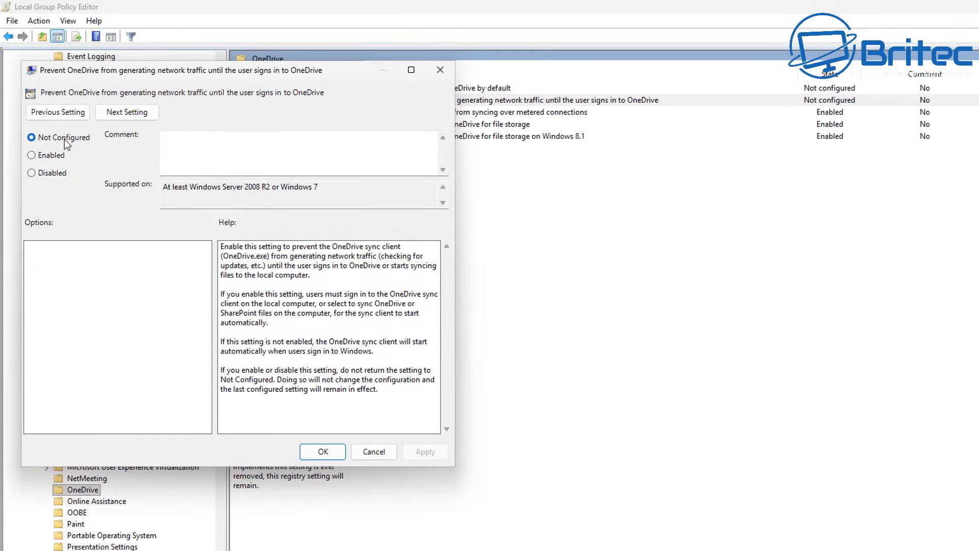
click(44, 157)
click(321, 452)
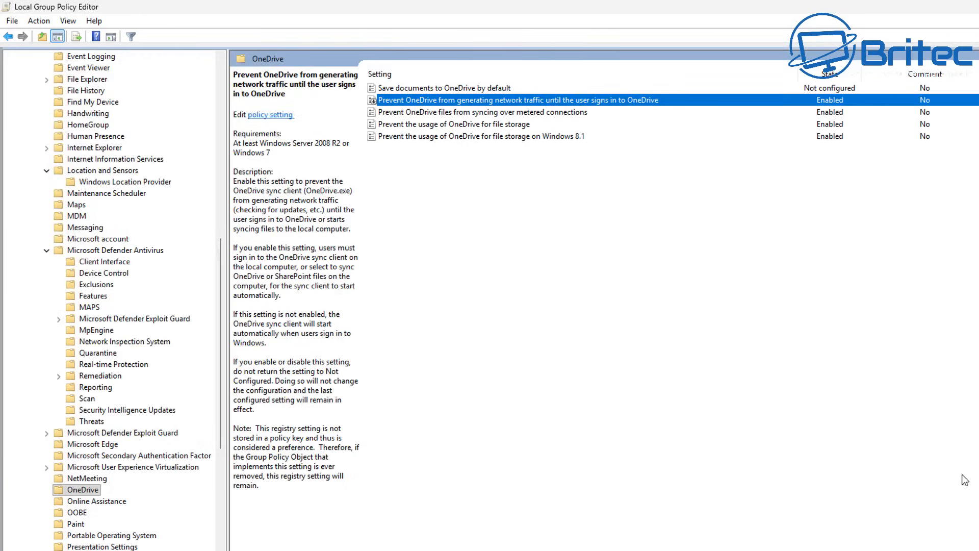
Set the Turn off Active Help policy in the Online Assistance folder to Enabled
click(97, 501)
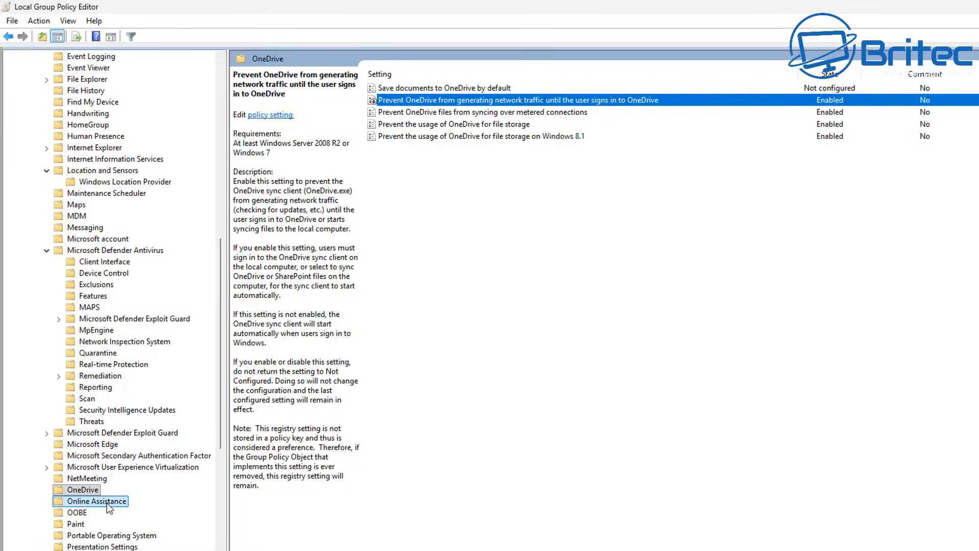
scroll(106, 503, down, 8)
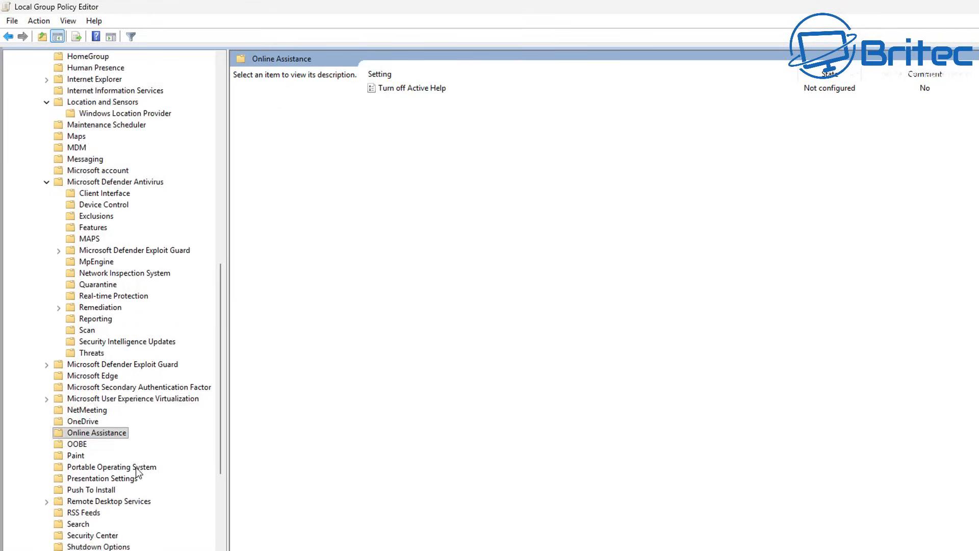
double_click(424, 88)
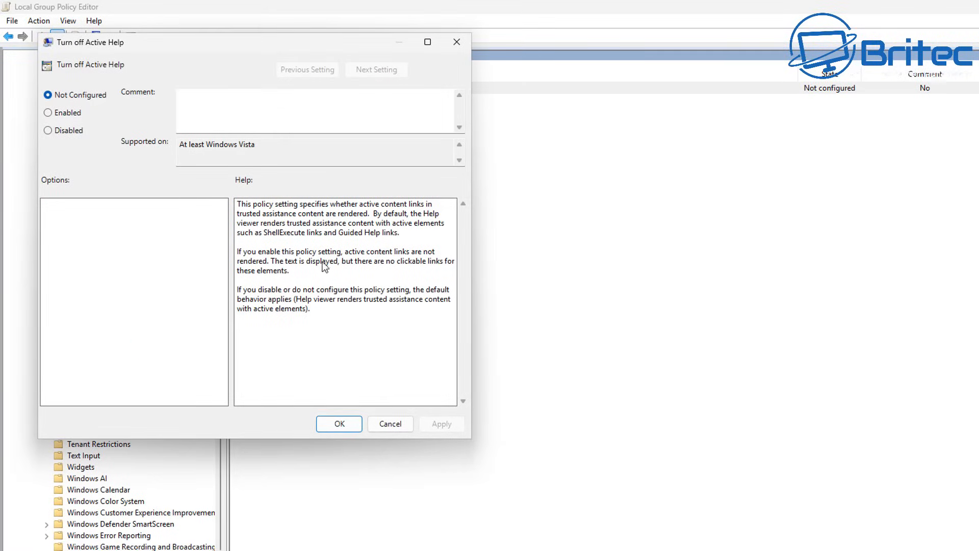
click(56, 114)
click(339, 423)
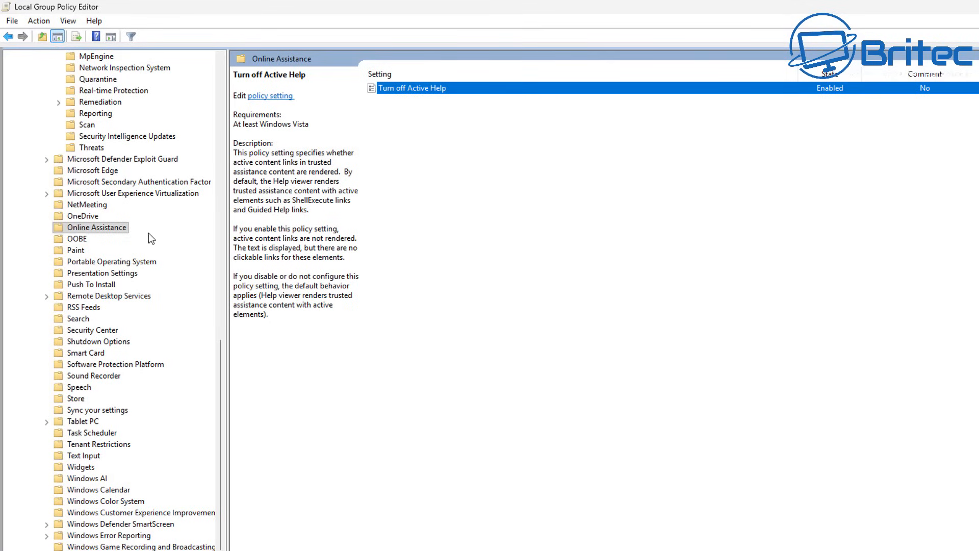
Set the Don't launch privacy settings experience on user logon policy in the OOBE folder to Enabled
click(78, 240)
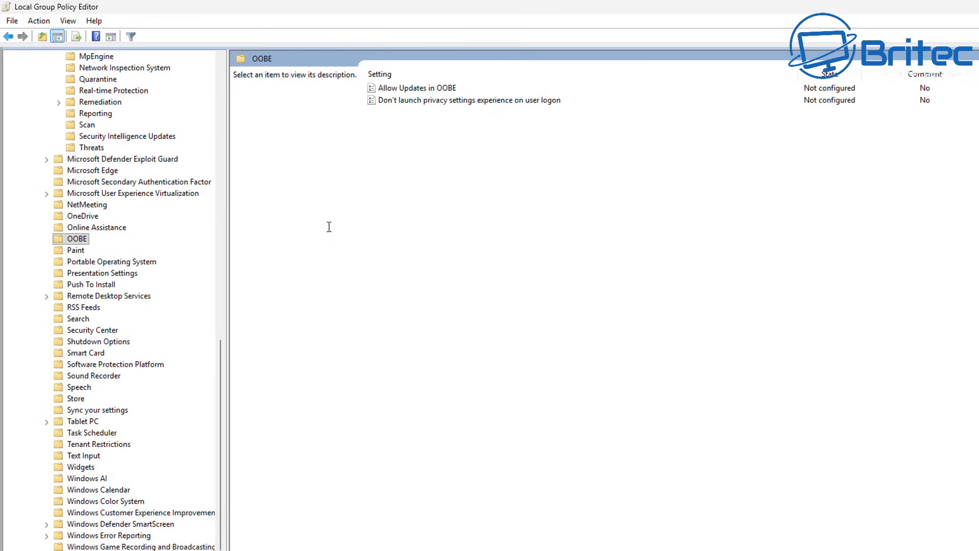
click(449, 101)
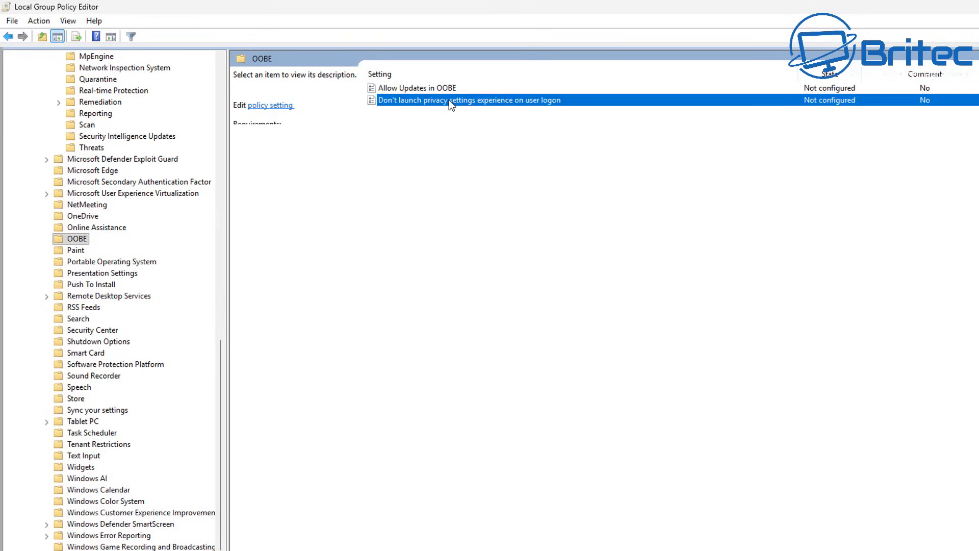
double_click(448, 100)
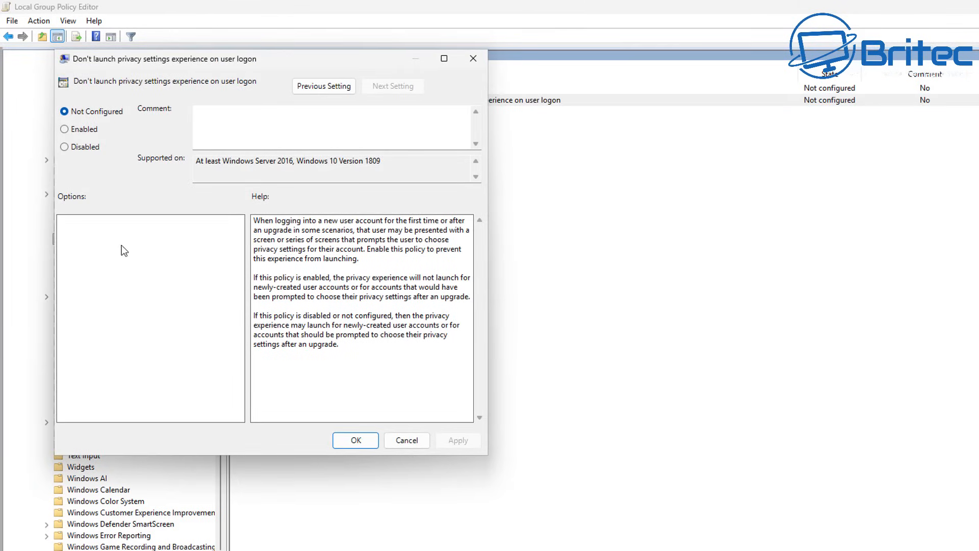
click(65, 123)
click(463, 442)
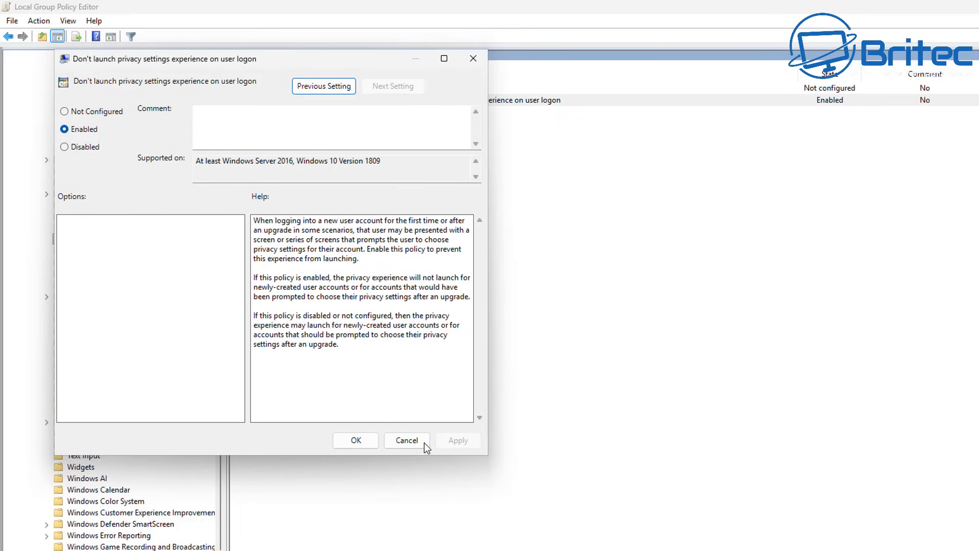
click(356, 440)
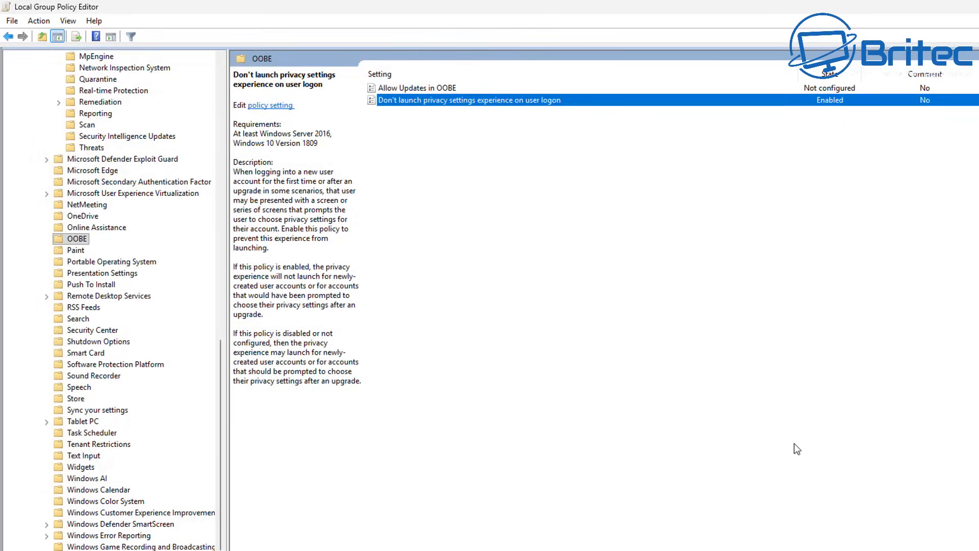
Open the Allow Cloud Search policy in the Search folder for editing
click(69, 320)
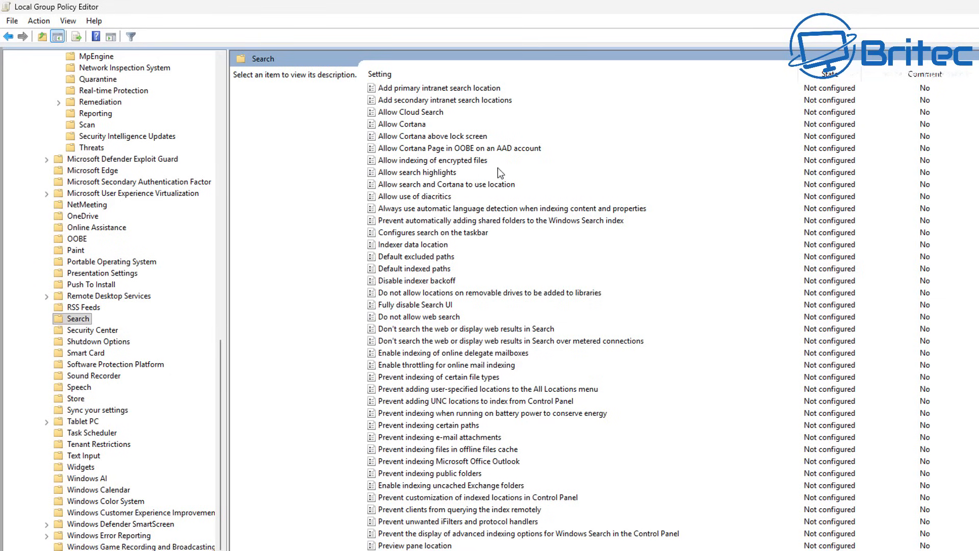
click(425, 113)
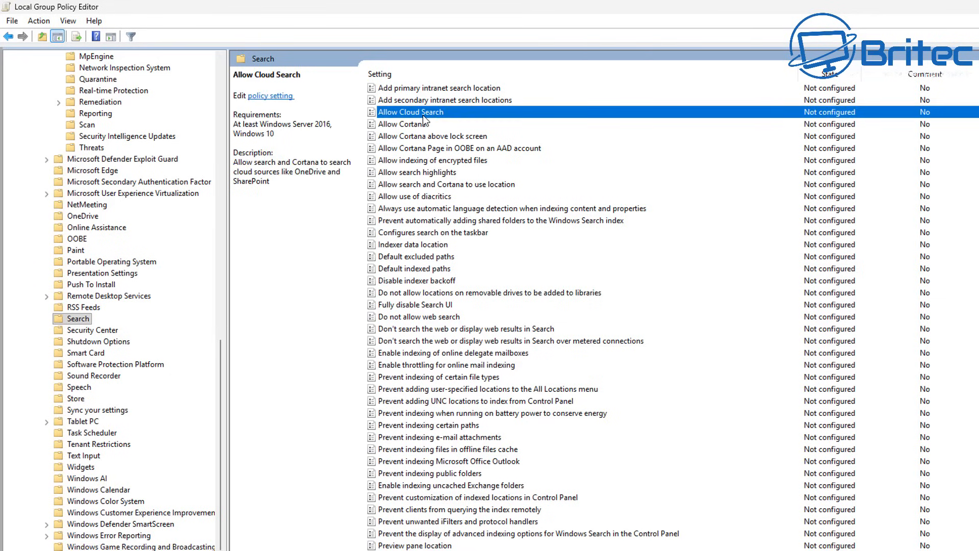
double_click(423, 114)
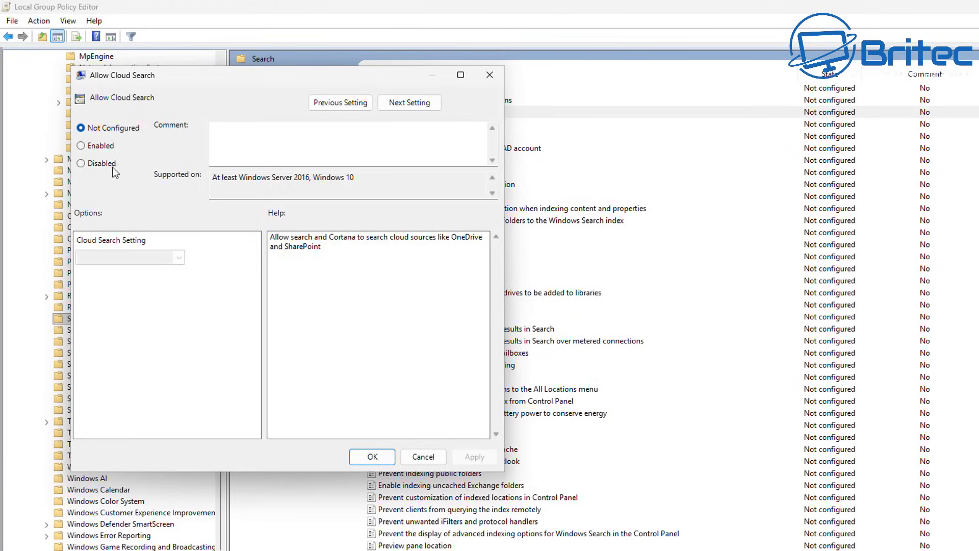
click(84, 162)
click(83, 146)
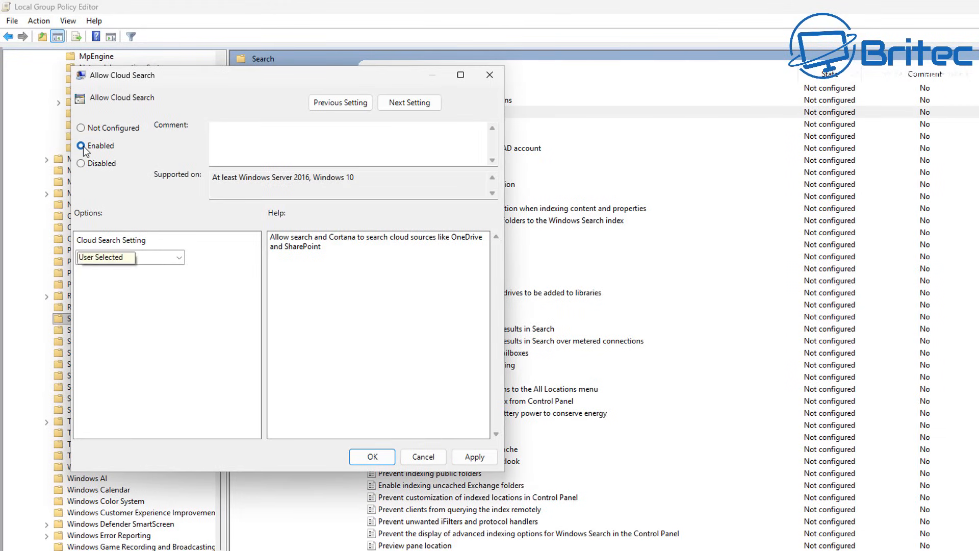
click(153, 257)
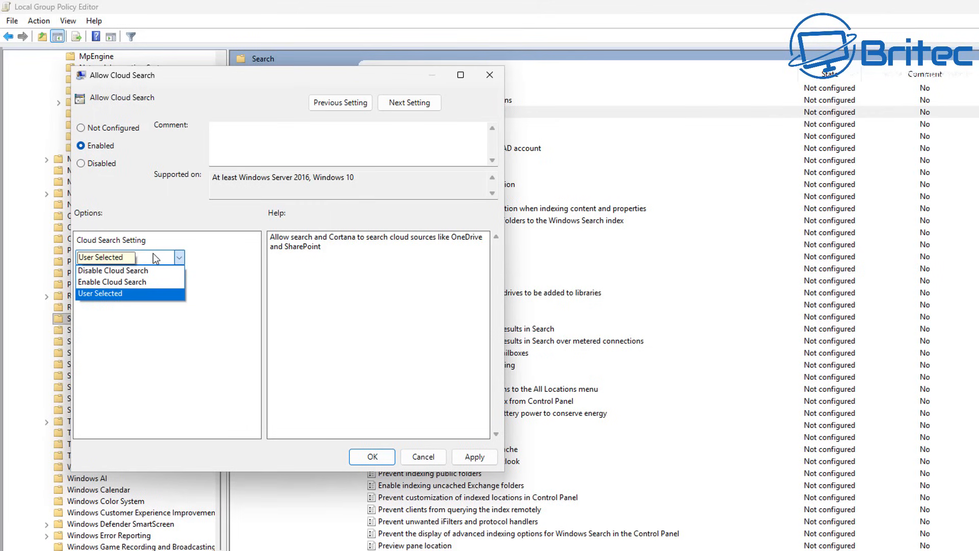
click(121, 269)
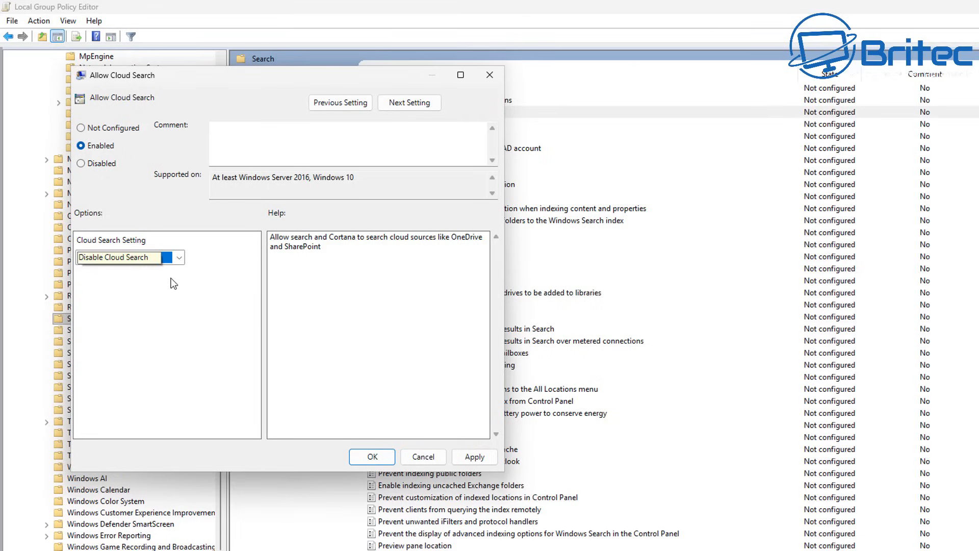
click(91, 164)
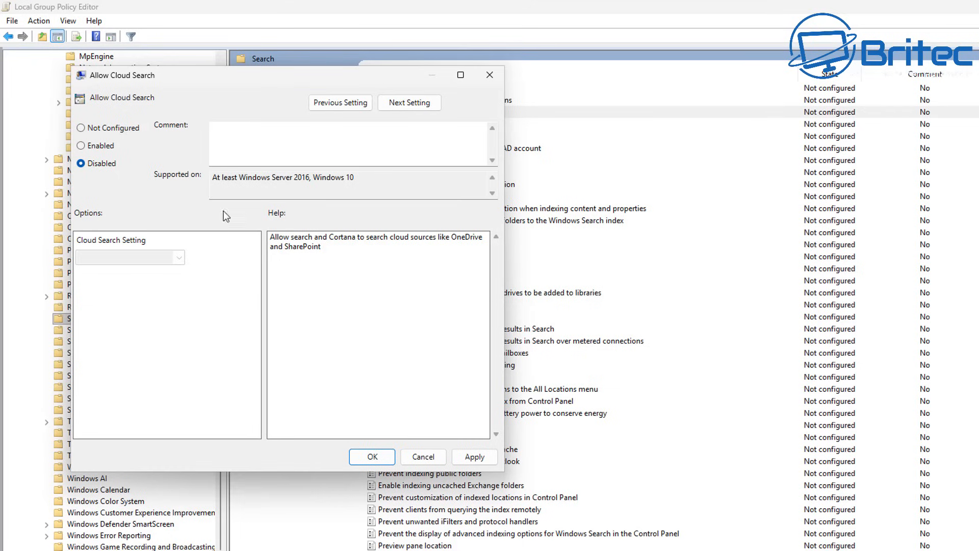
Set the Allow Cloud Search policy to Enabled with the Cloud Search Setting option Disable Cloud Search, and apply it
click(85, 147)
click(127, 257)
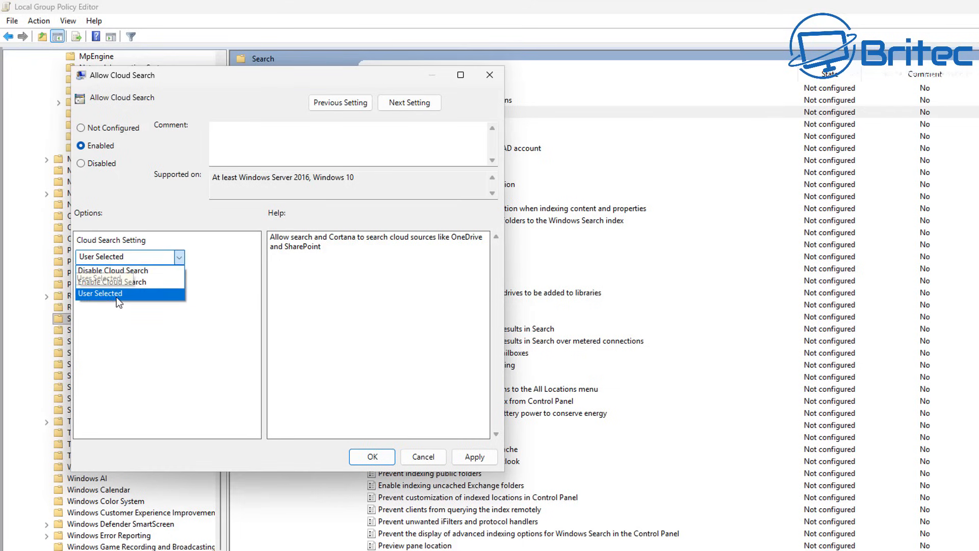
click(137, 269)
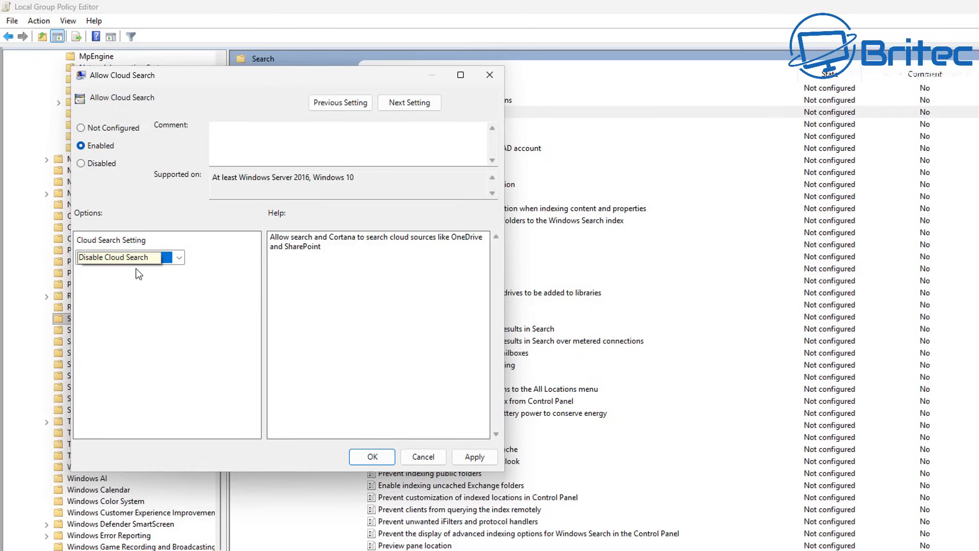
click(474, 457)
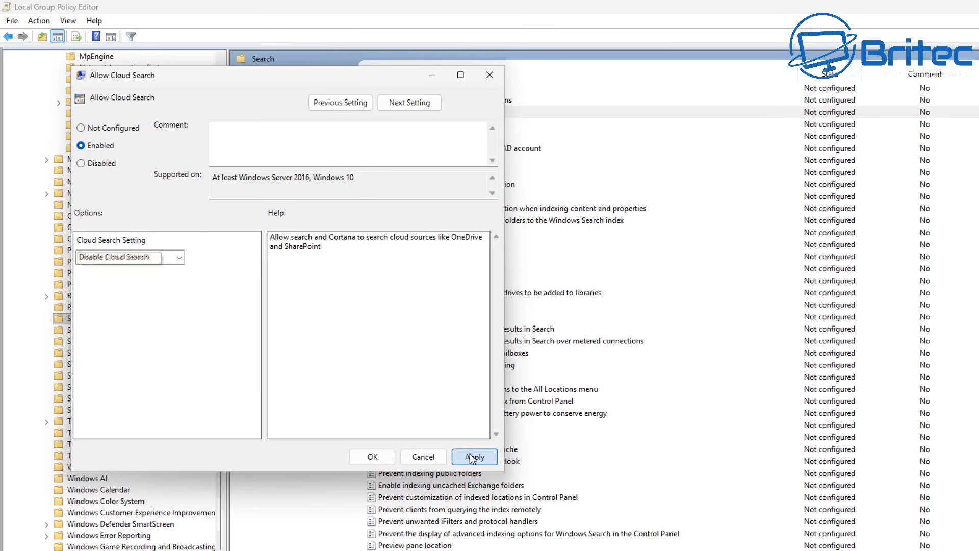
click(389, 460)
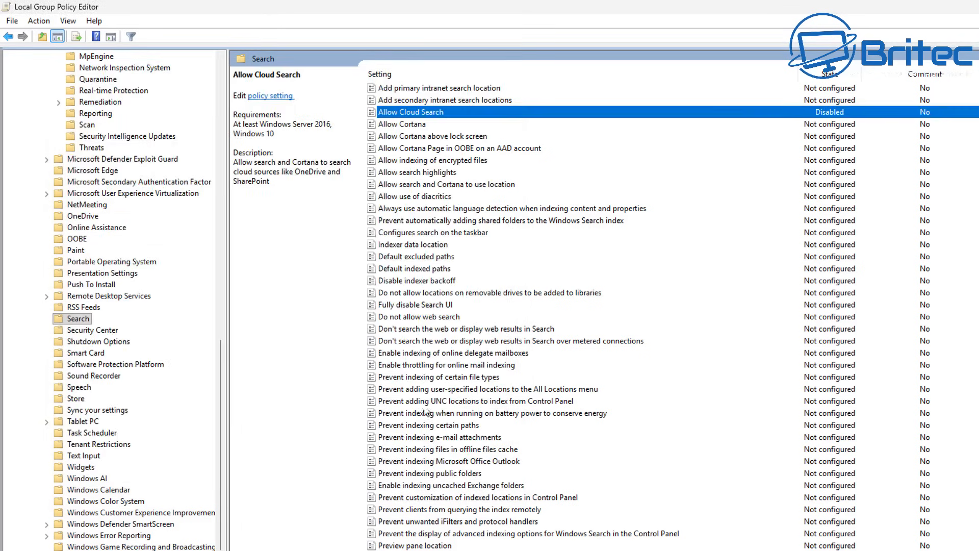
Set the Allow Cortana policy in the Search folder to Disabled
click(415, 127)
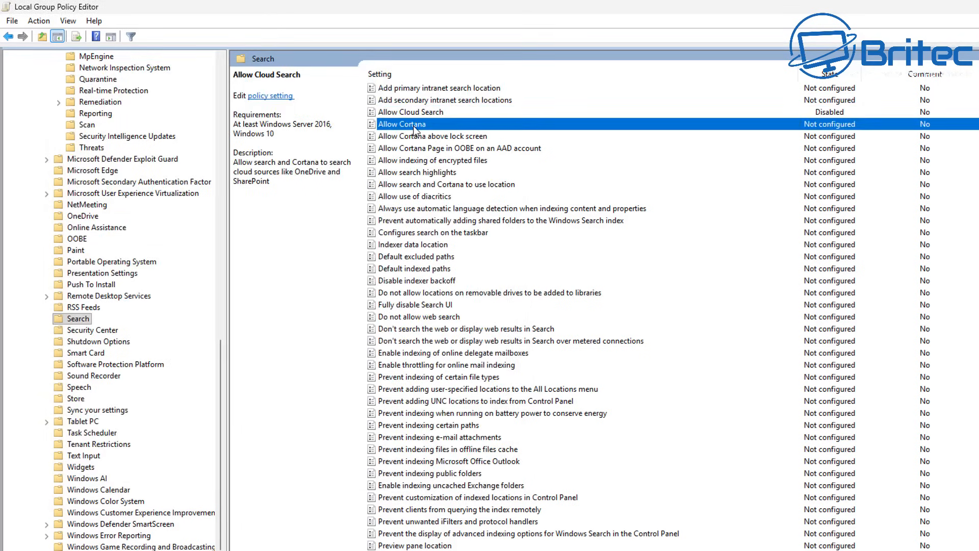
double_click(415, 127)
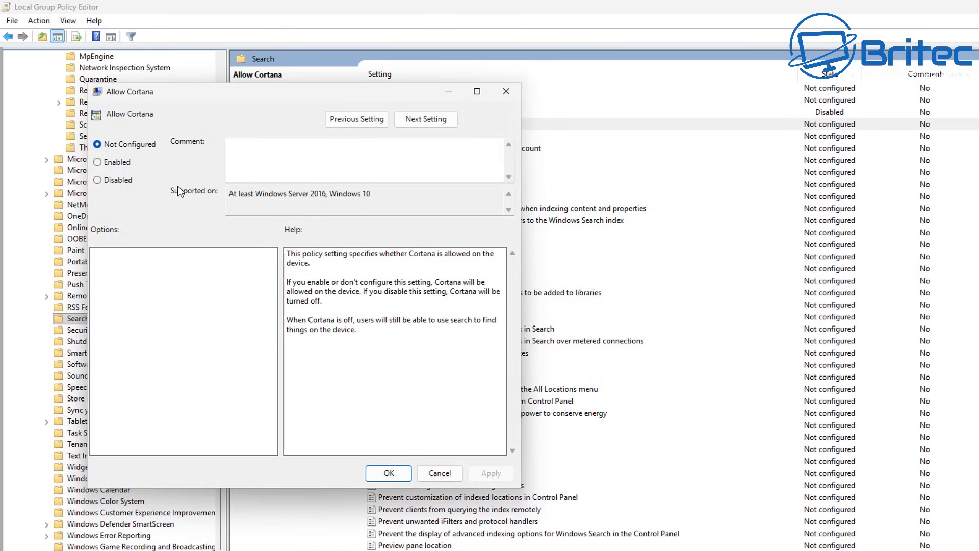
click(98, 183)
click(395, 473)
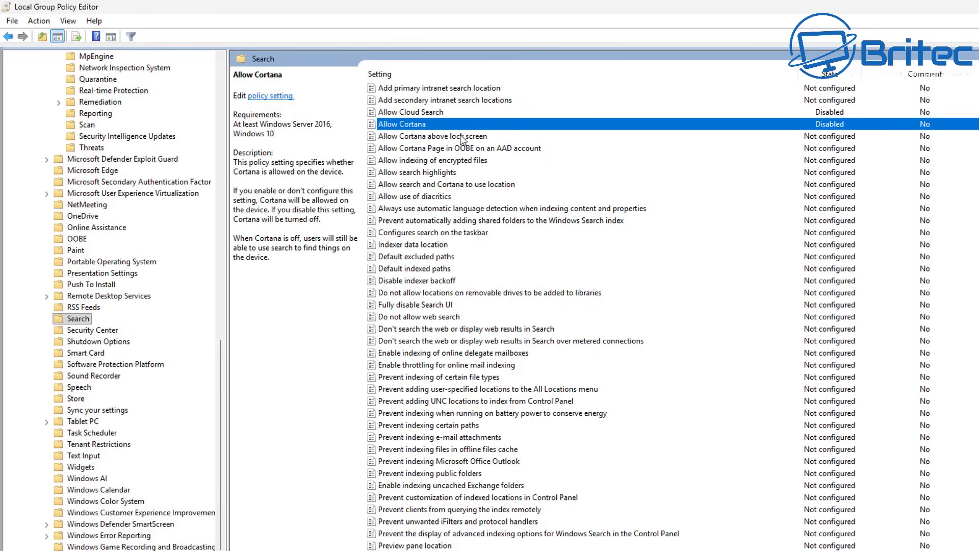
Set the Allow Cortana above lock screen policy in the Search folder to Disabled
click(462, 137)
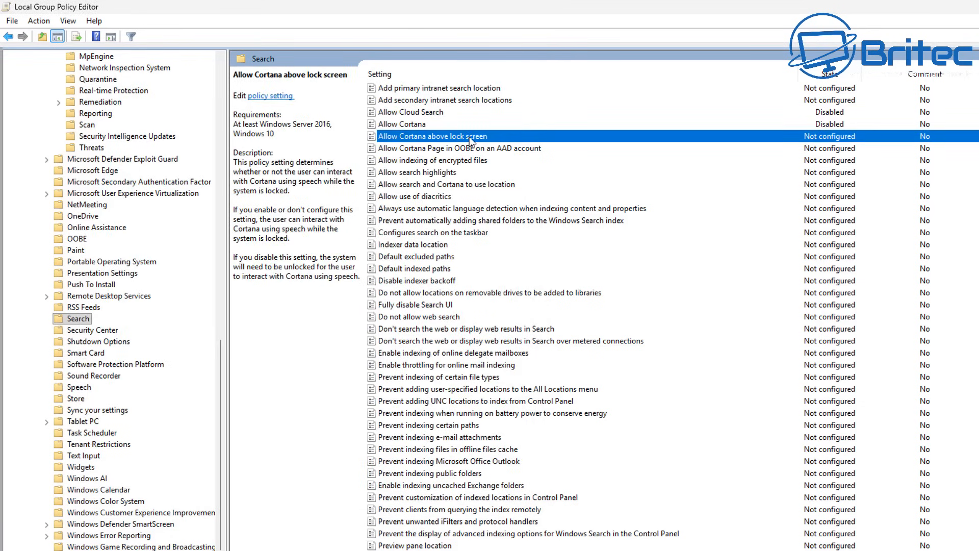
double_click(469, 136)
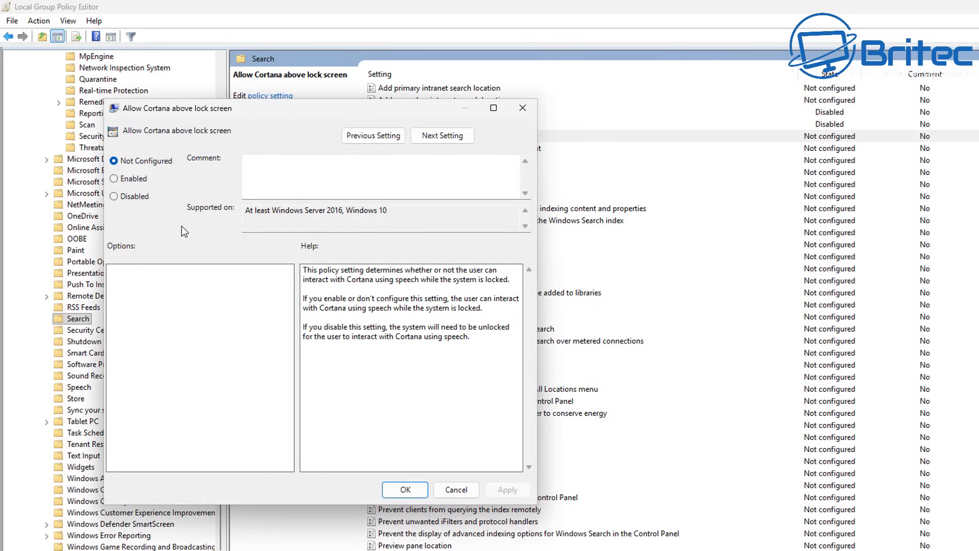
click(113, 178)
click(119, 197)
click(403, 490)
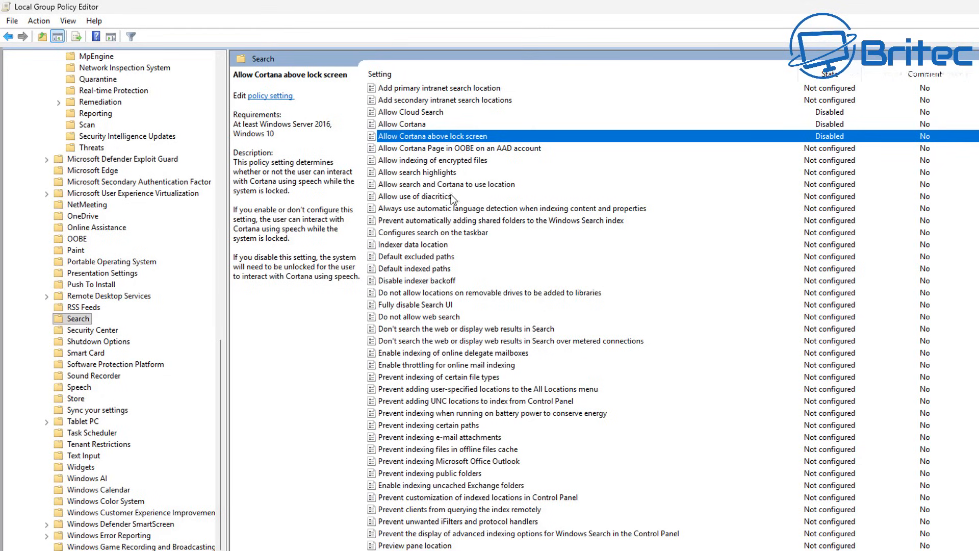
Set the Allow Cortana Page in OOBE on an AAD account policy to Enabled with the option Disable Cortana Page in AAD
click(477, 151)
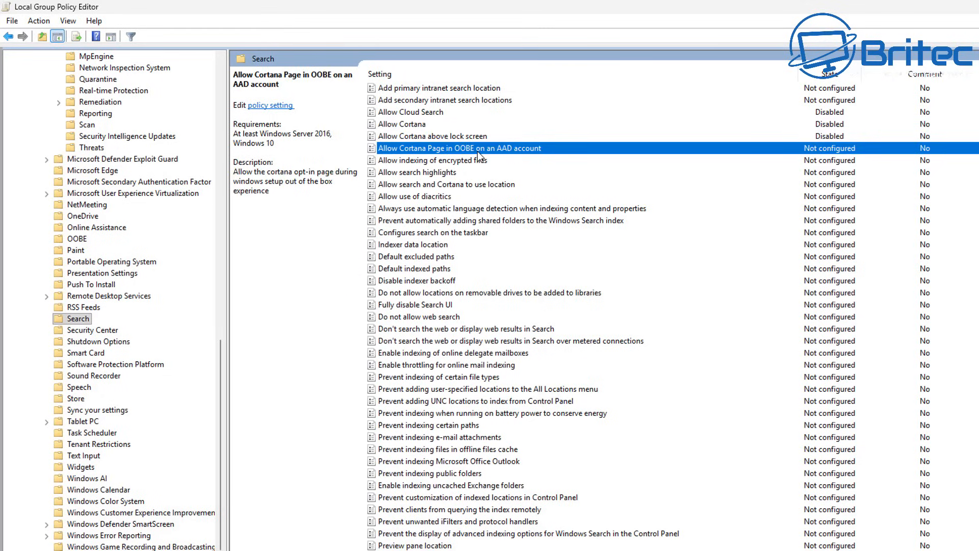
double_click(479, 151)
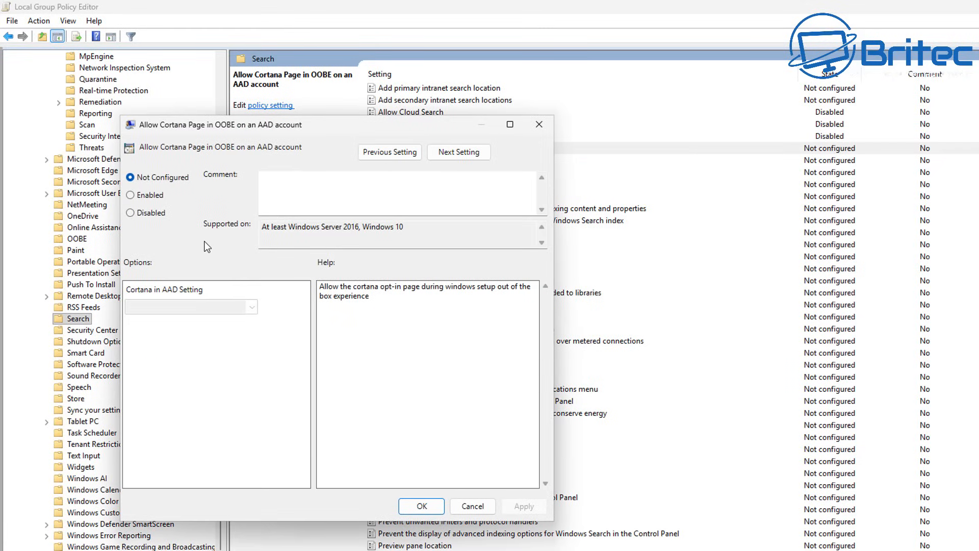
click(130, 196)
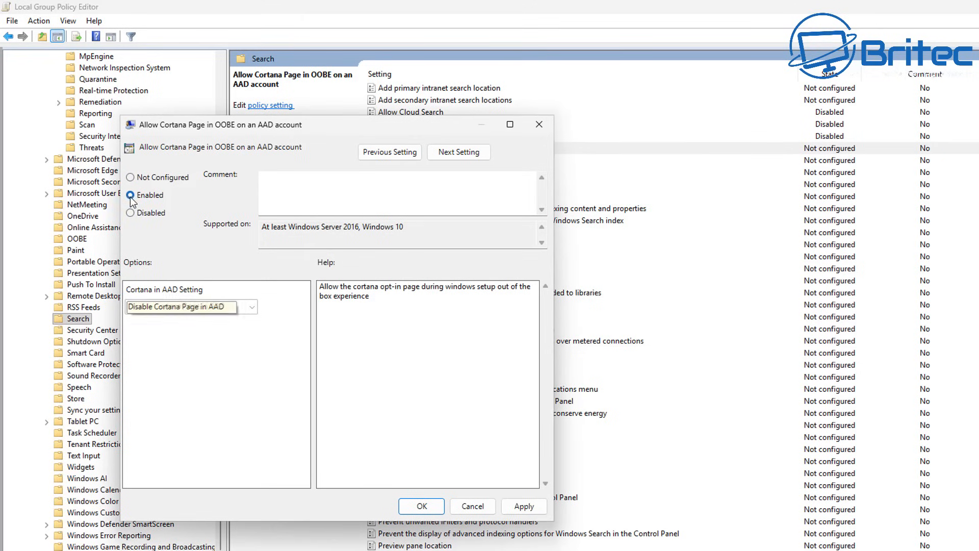
click(252, 308)
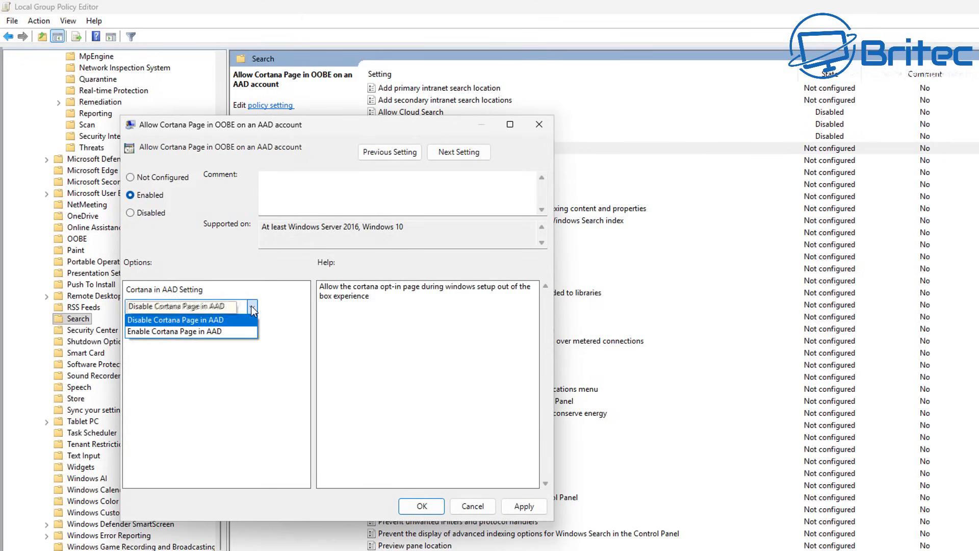
click(168, 318)
click(514, 507)
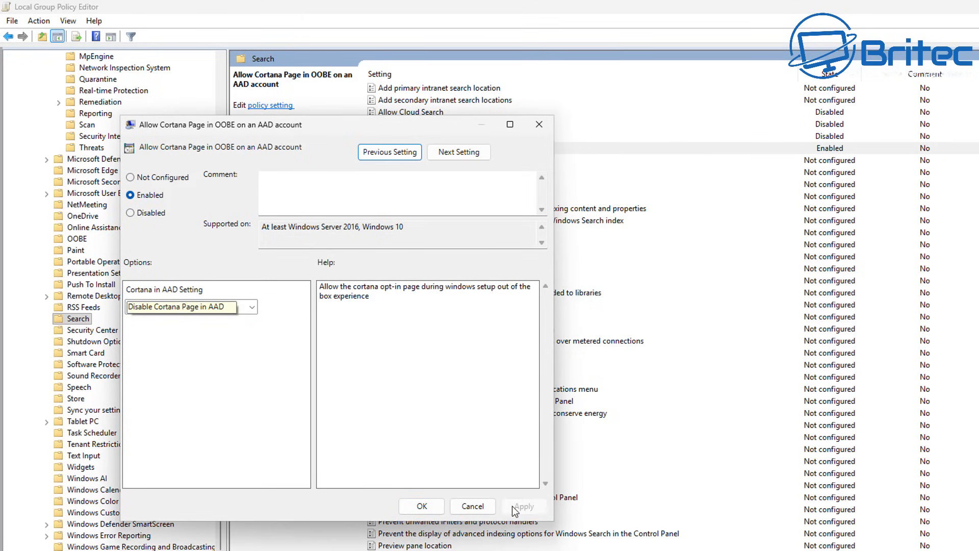
click(421, 506)
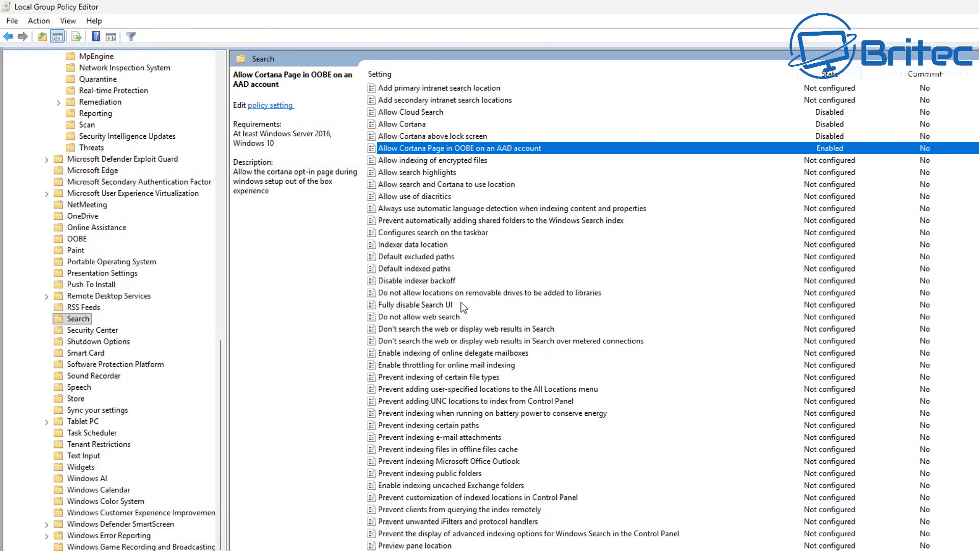
Set the Allow search and Cortana to use location policy in the Search folder to Disabled
click(447, 172)
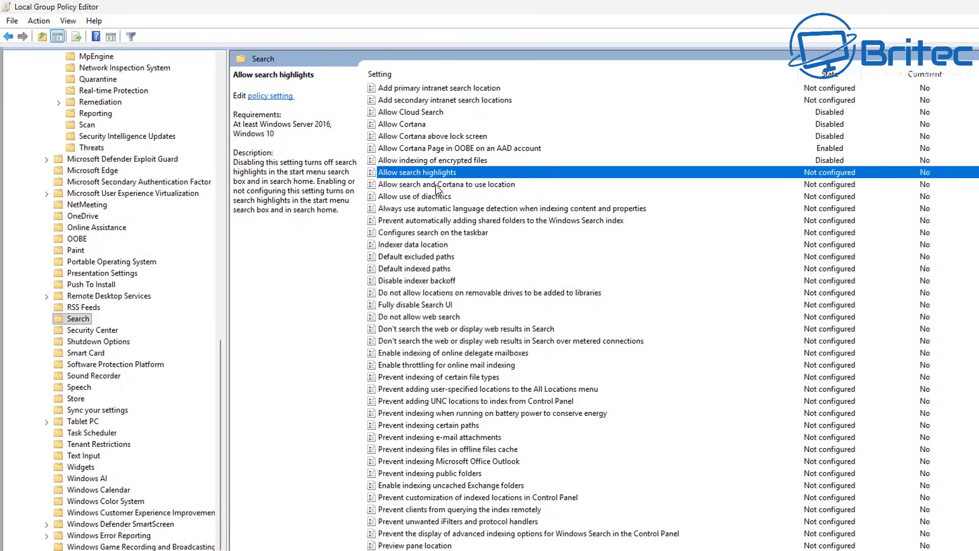
click(439, 185)
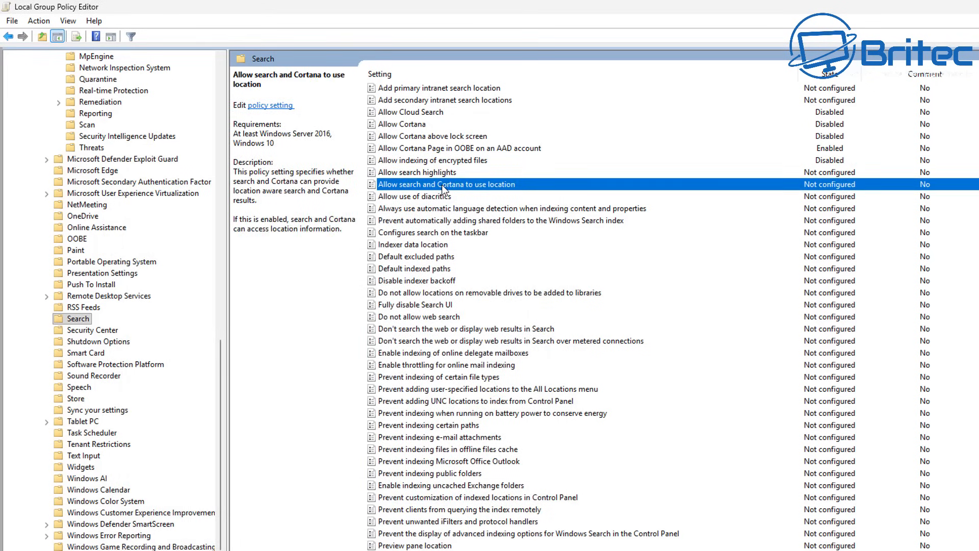
double_click(442, 185)
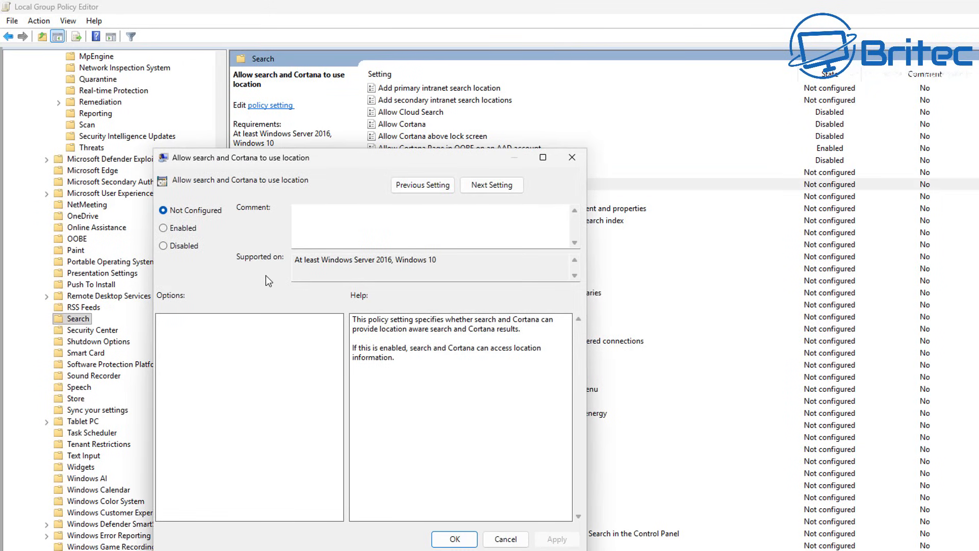
click(174, 250)
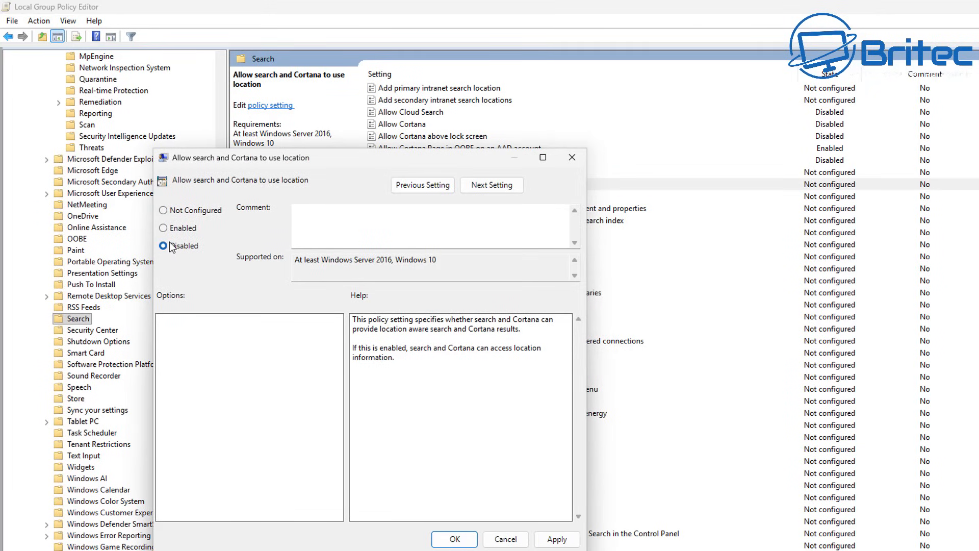
click(455, 539)
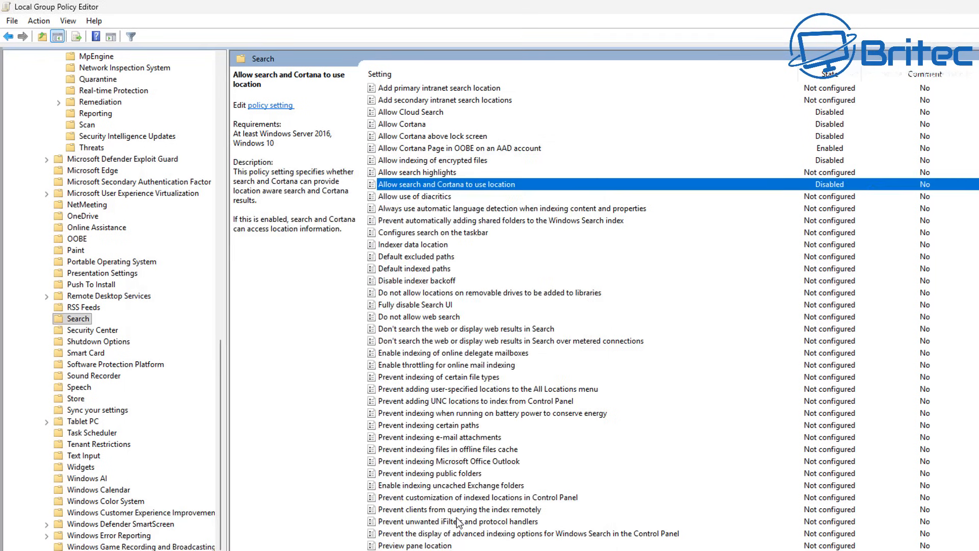
Set the Prevent automatically adding shared folders to the Windows Search index policy to Enabled
click(432, 198)
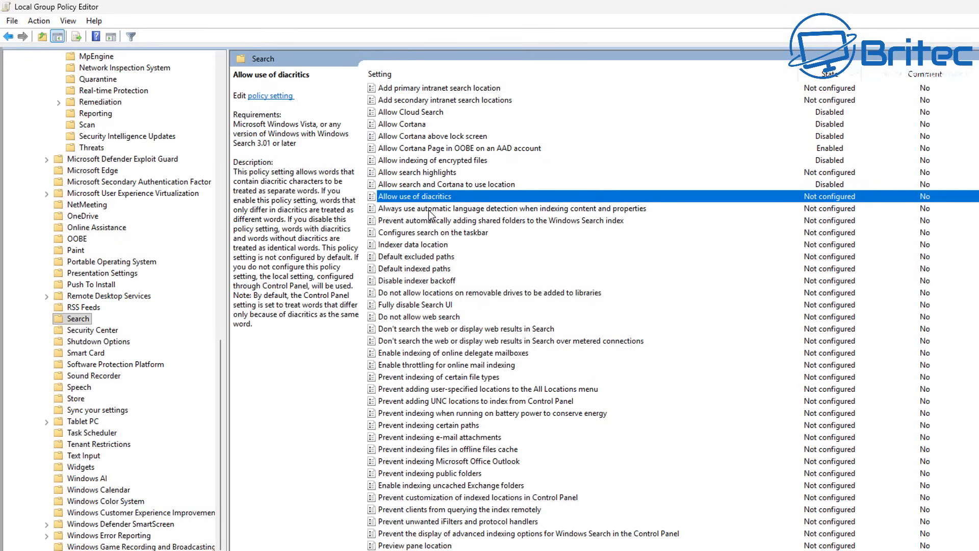
click(428, 209)
click(427, 222)
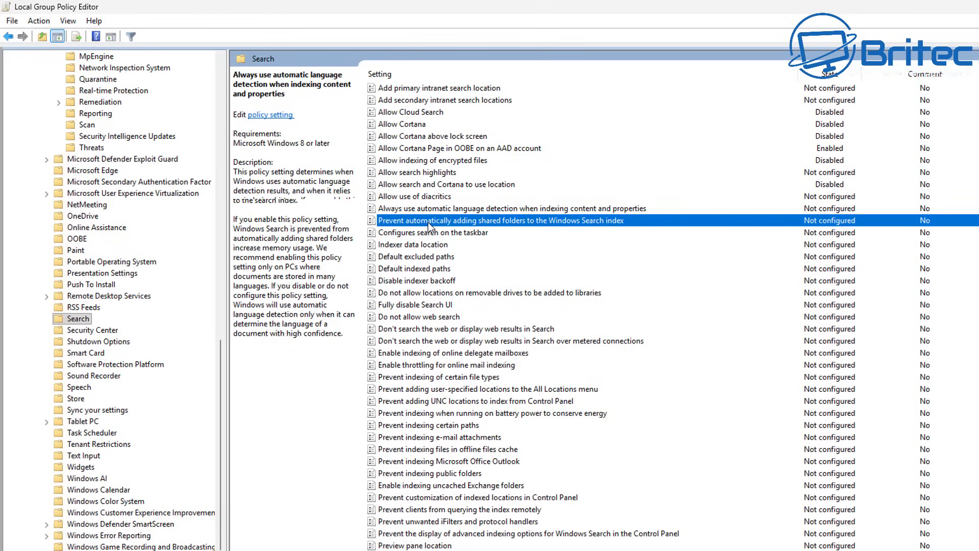
double_click(427, 221)
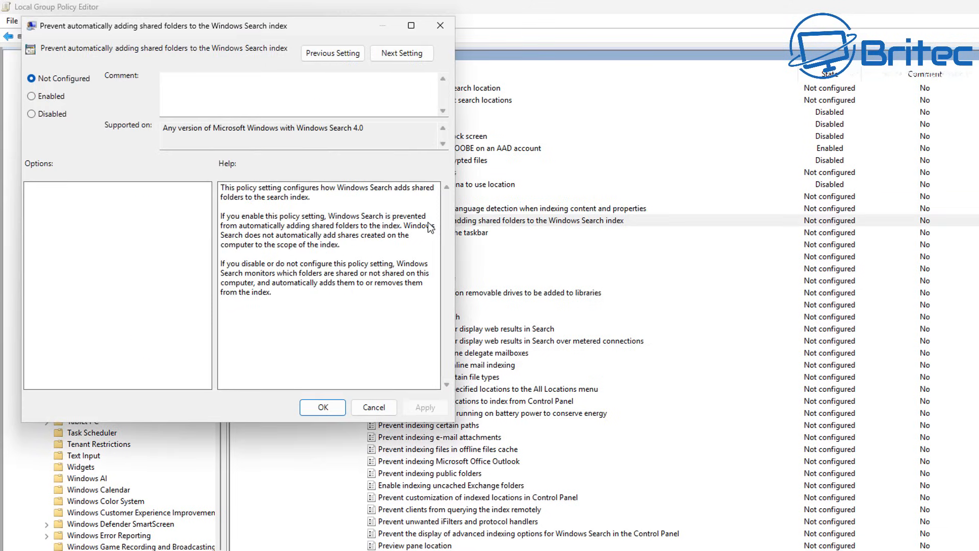
click(45, 102)
click(323, 407)
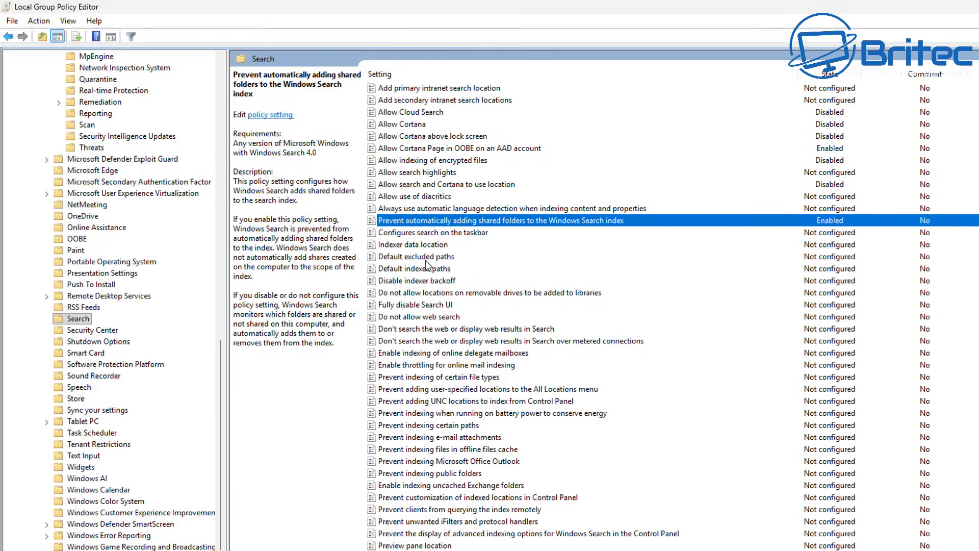
Set the Do not allow locations on removable drives to be added to libraries policy to Enabled
click(425, 293)
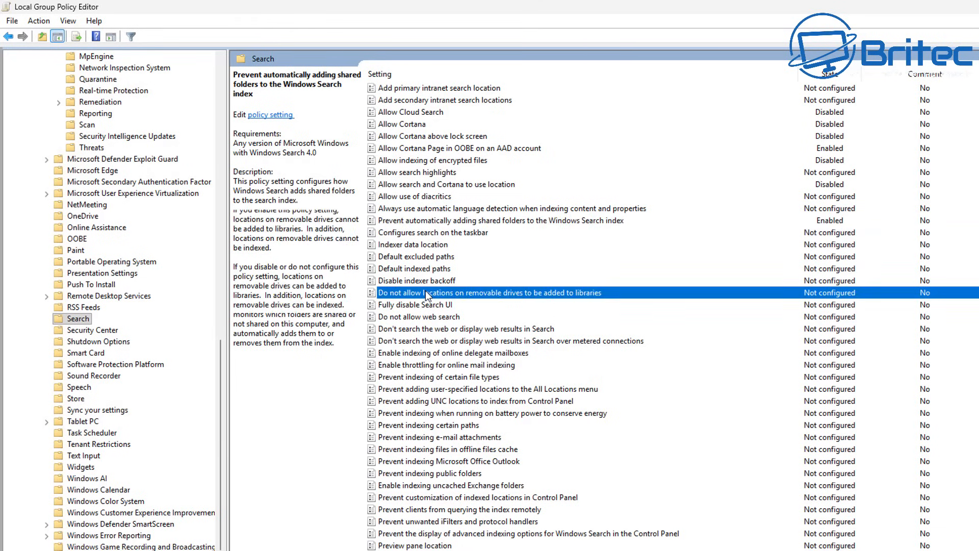
double_click(425, 291)
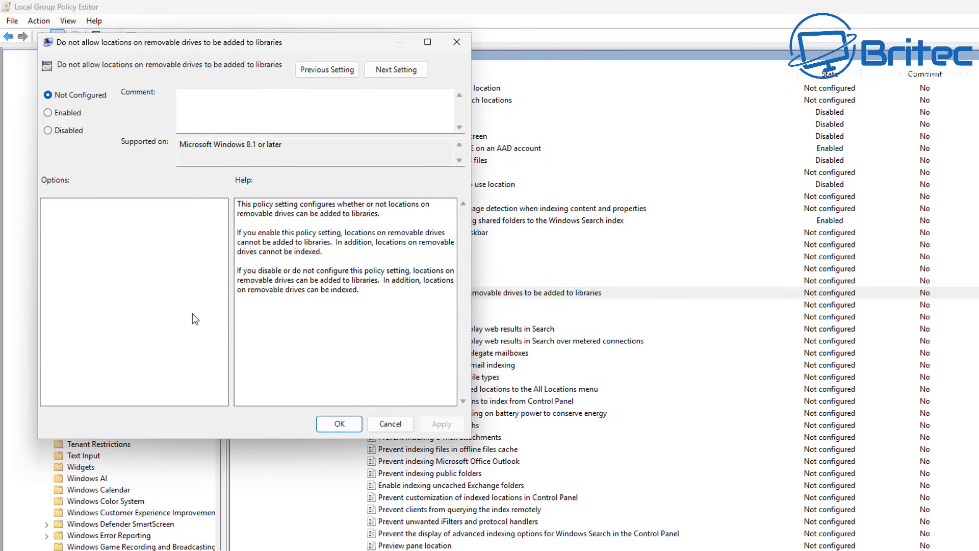
click(54, 117)
click(346, 427)
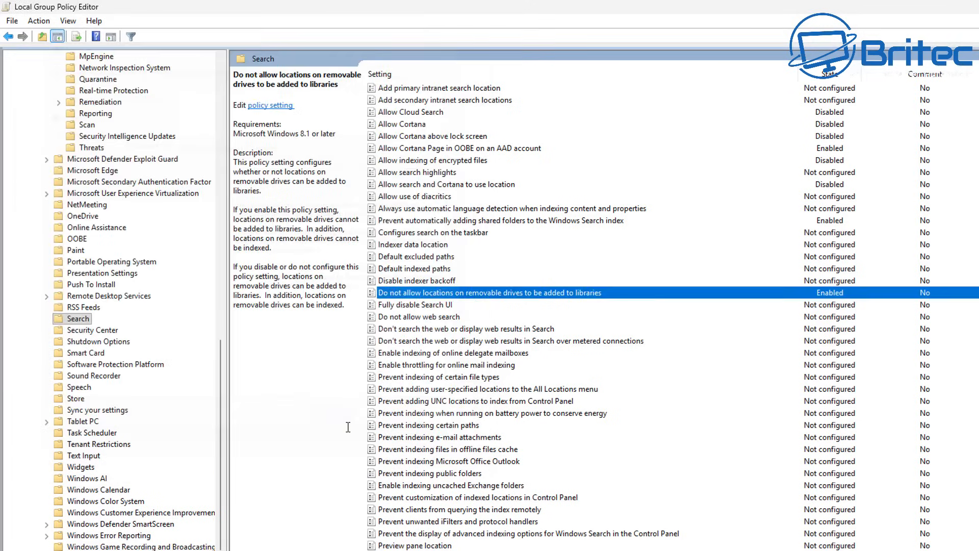
Set the Do not allow web search policy in the Search folder to Enabled
double_click(420, 317)
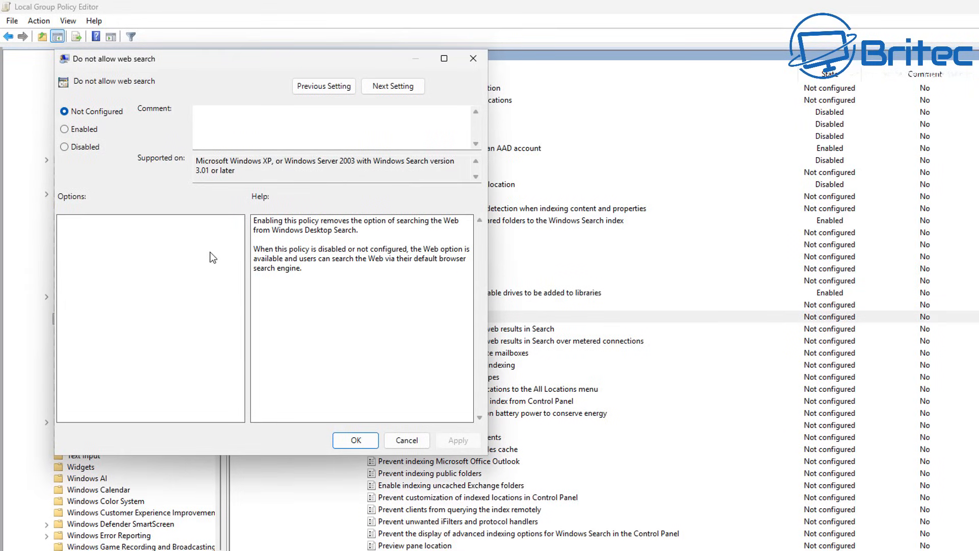
click(78, 130)
click(365, 446)
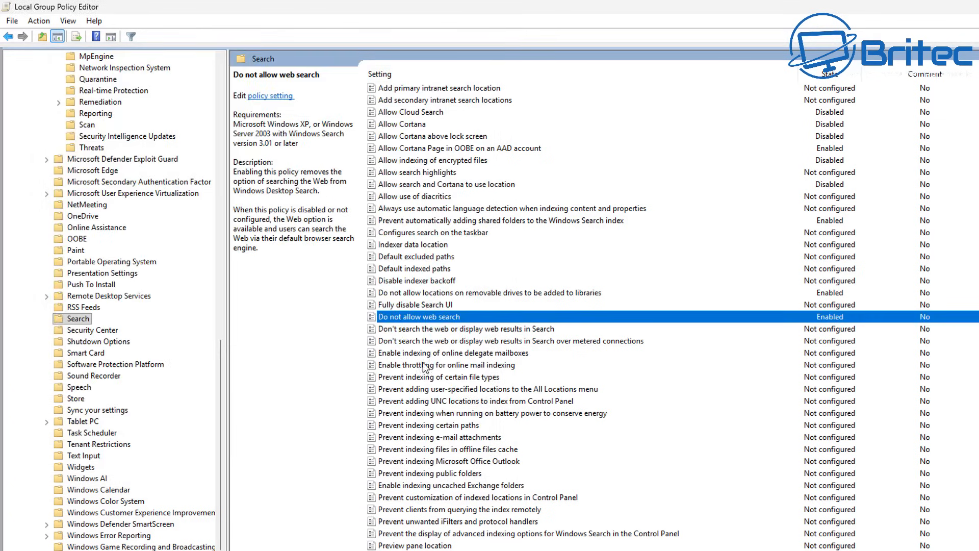
Set the Don't search the web or display web results in Search policy to Enabled
click(430, 332)
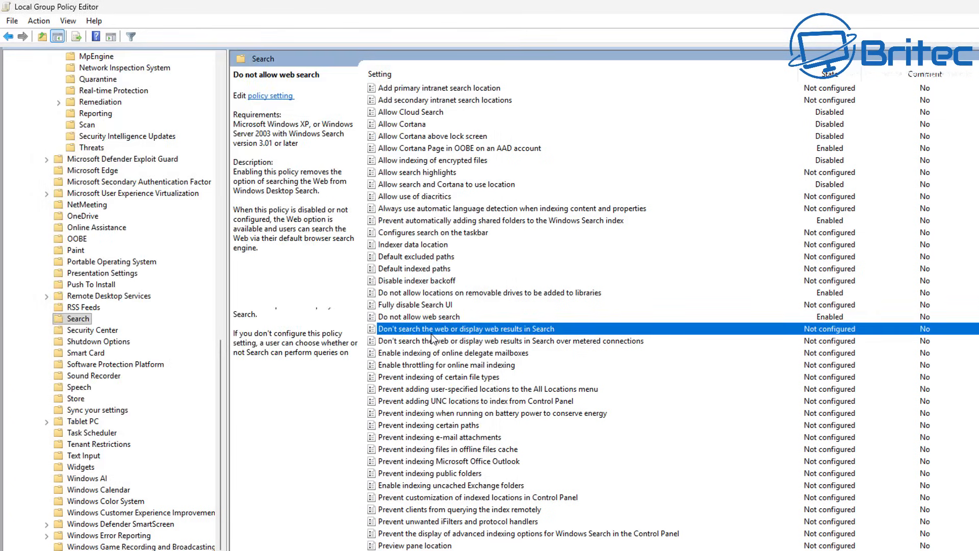
double_click(430, 334)
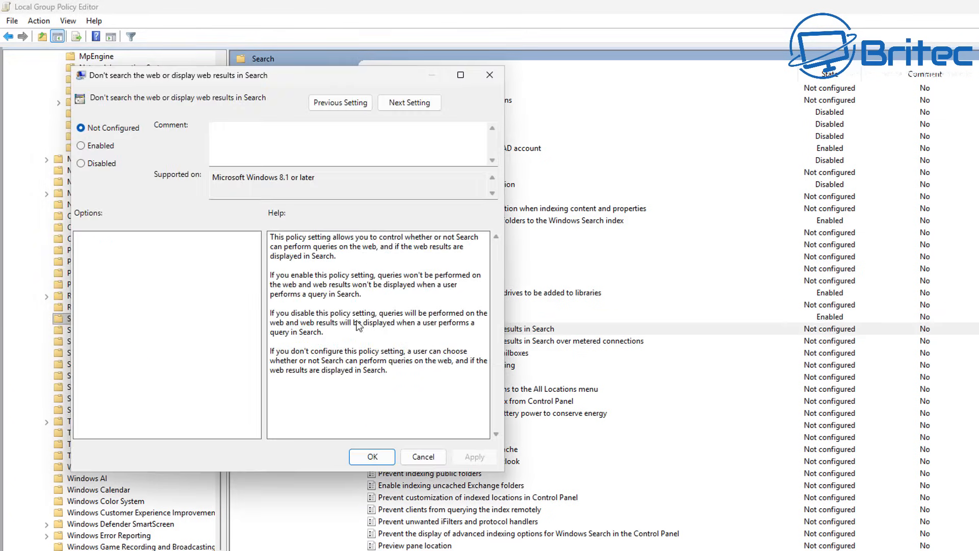
click(80, 145)
click(377, 461)
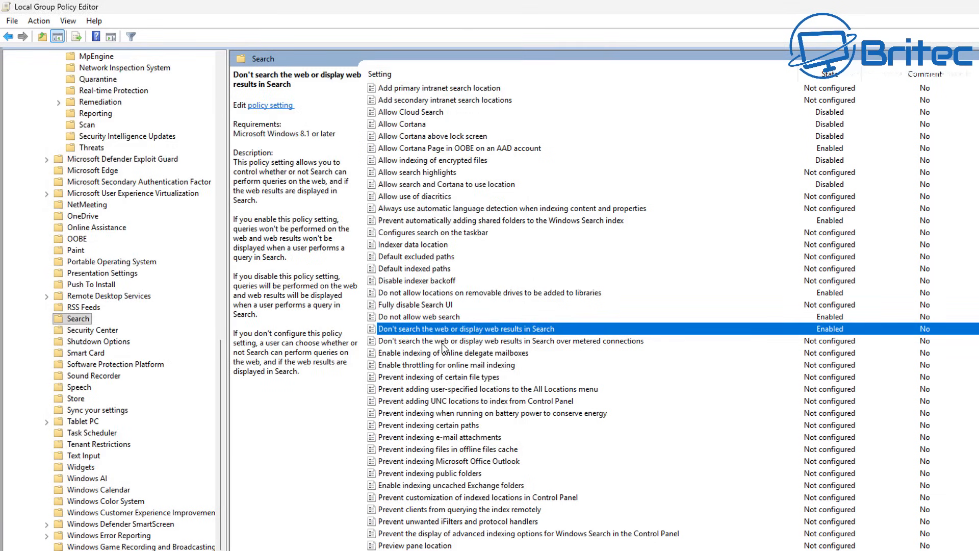
Set the Don't search the web or display web results in Search over metered connections policy to Enabled
click(446, 341)
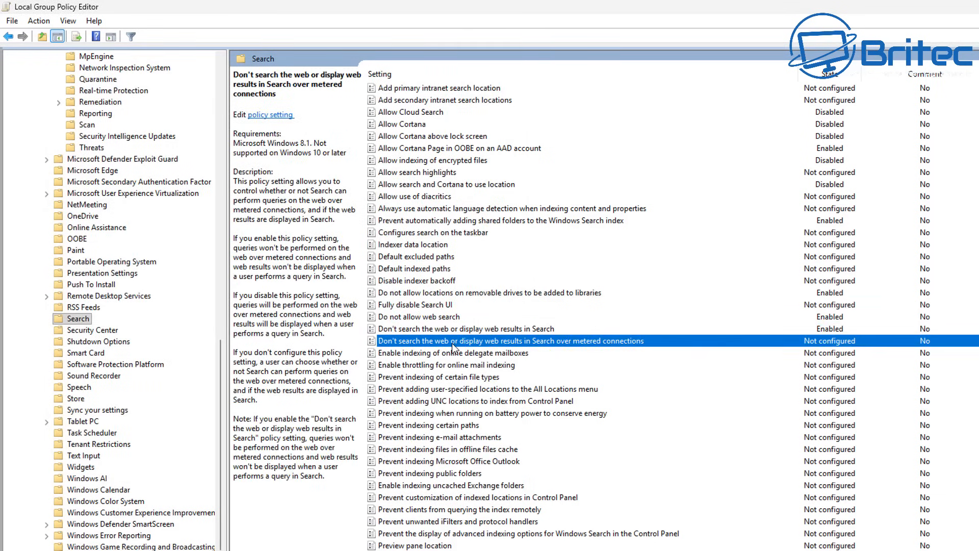
double_click(452, 345)
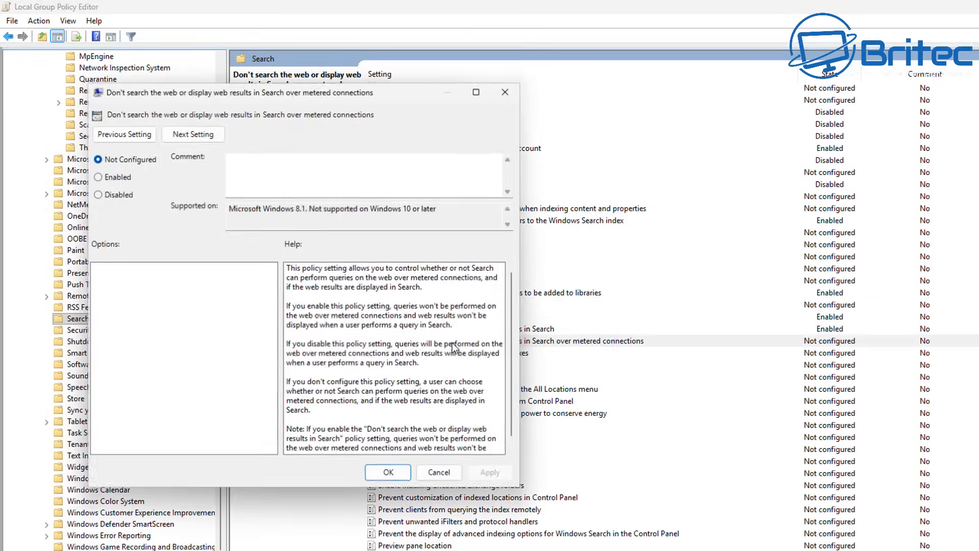
click(97, 177)
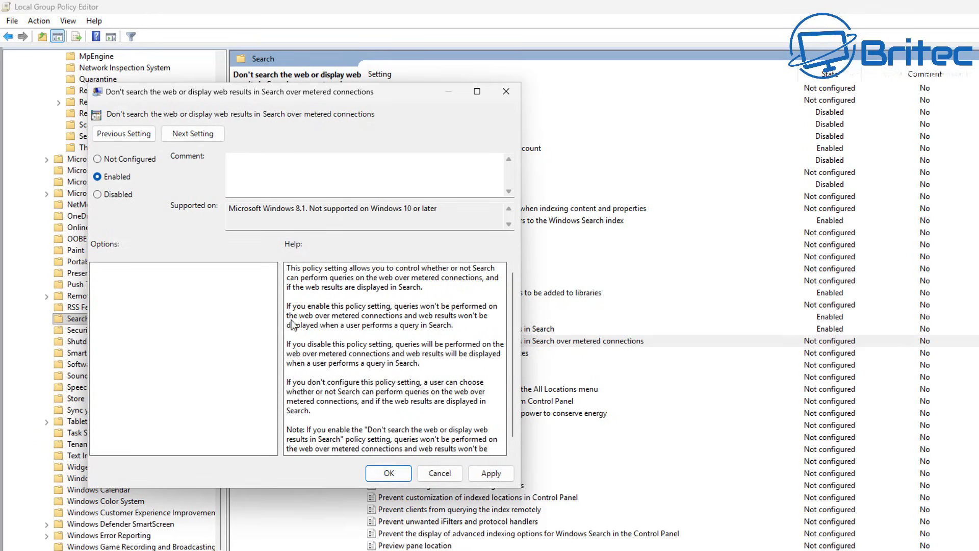
click(389, 474)
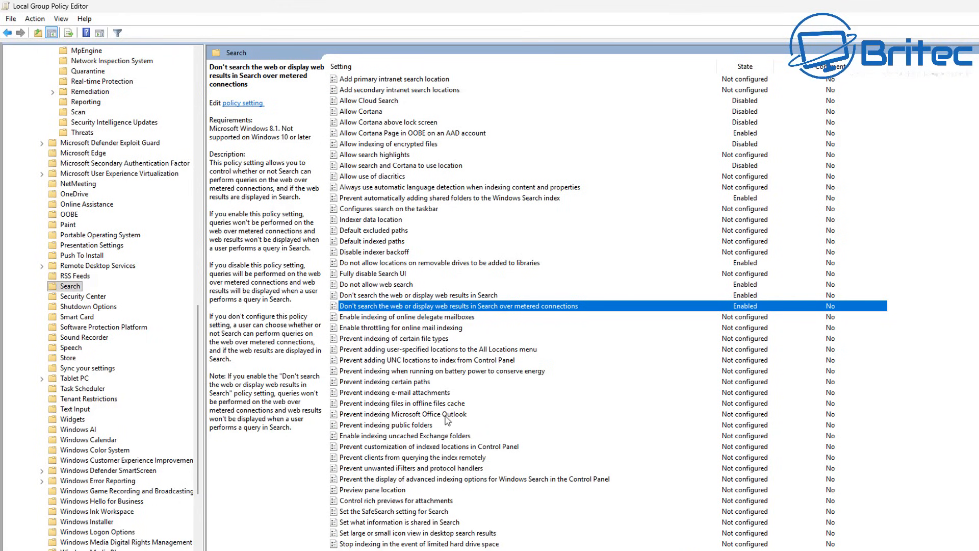
Set the Set what information is shared in Search policy to Enabled with Anonymous info as the type of information
click(449, 415)
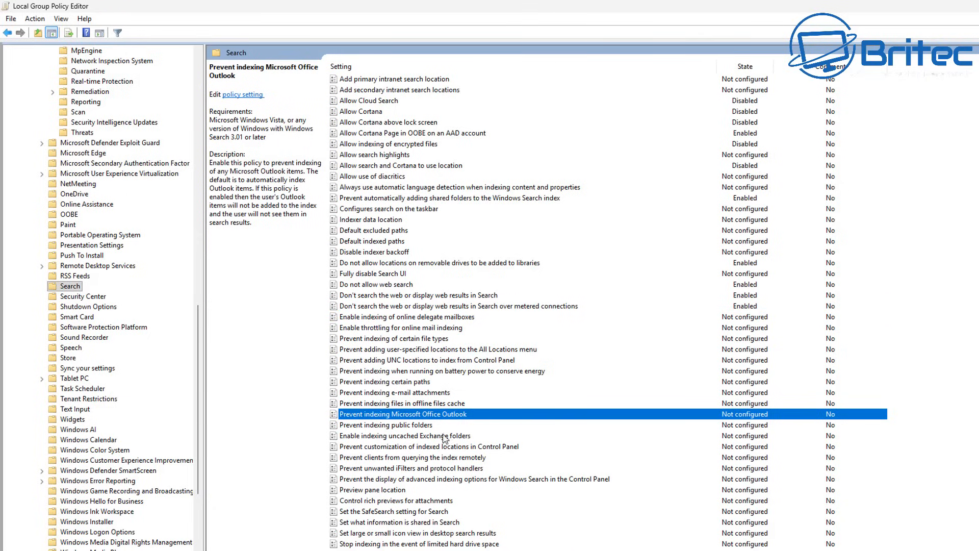
click(433, 523)
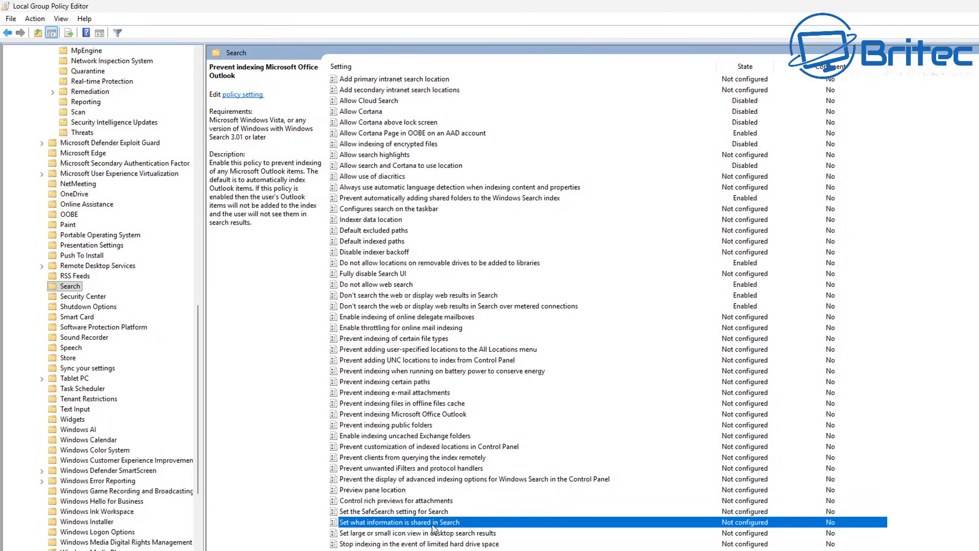
double_click(433, 525)
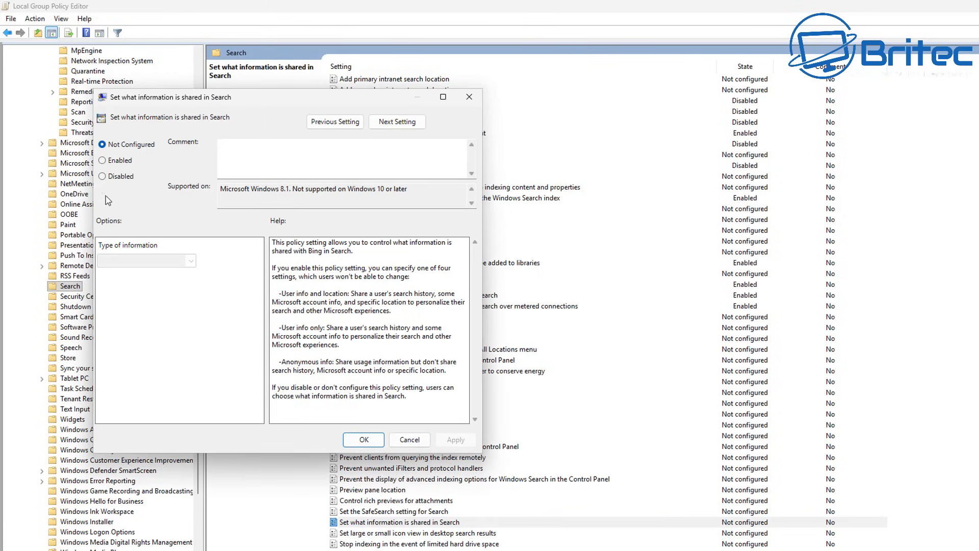
click(102, 160)
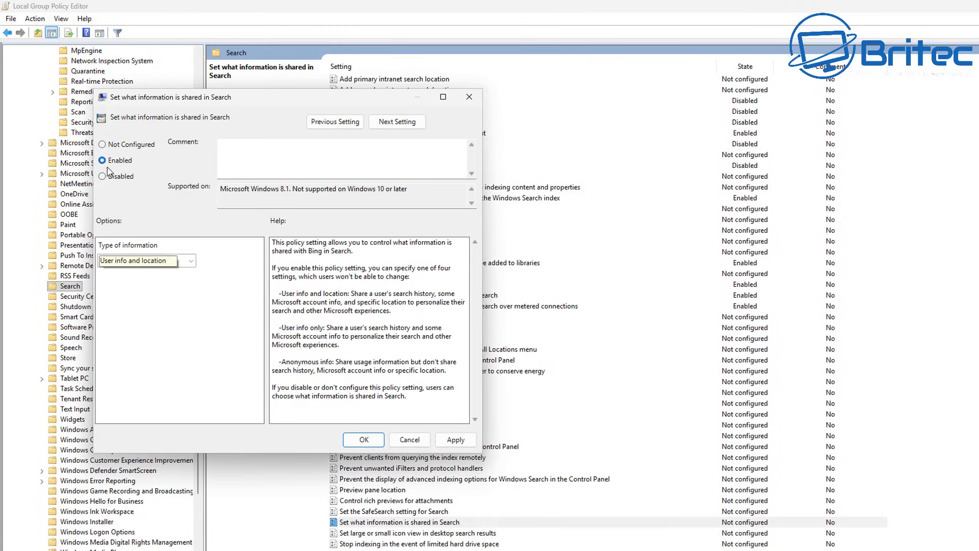
click(191, 261)
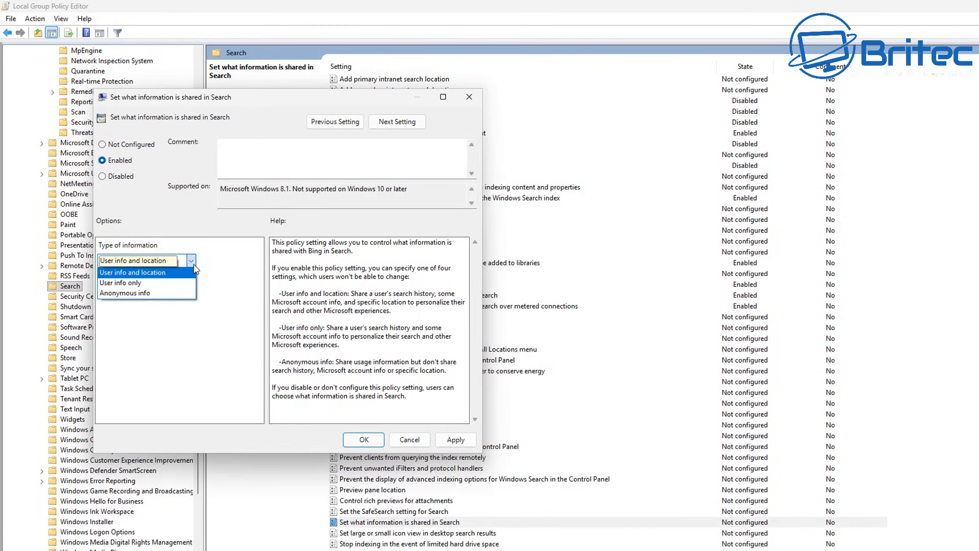
click(152, 295)
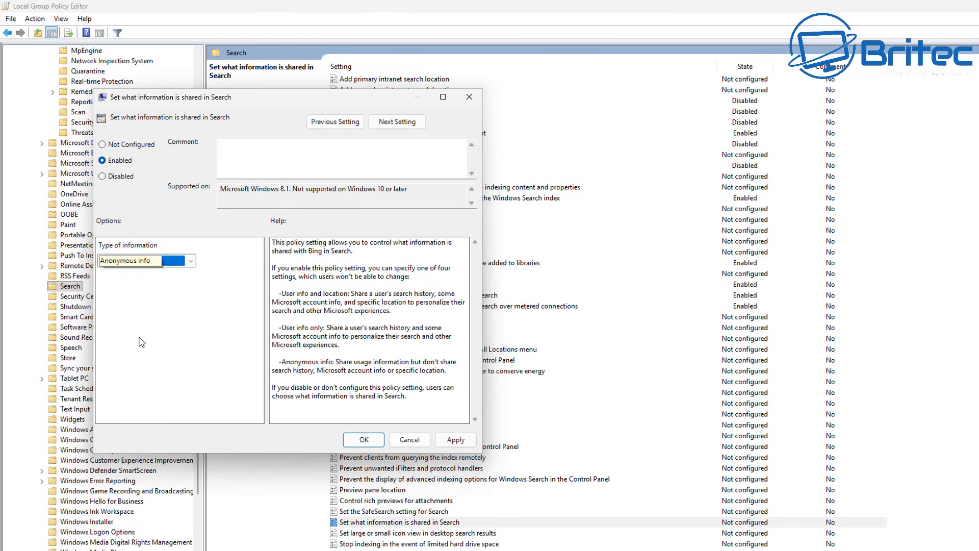
click(455, 440)
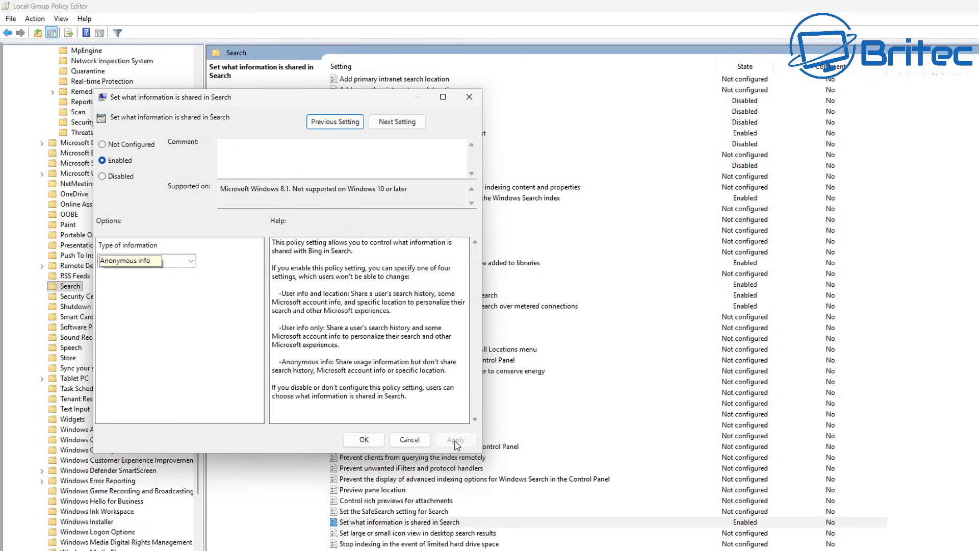
click(364, 439)
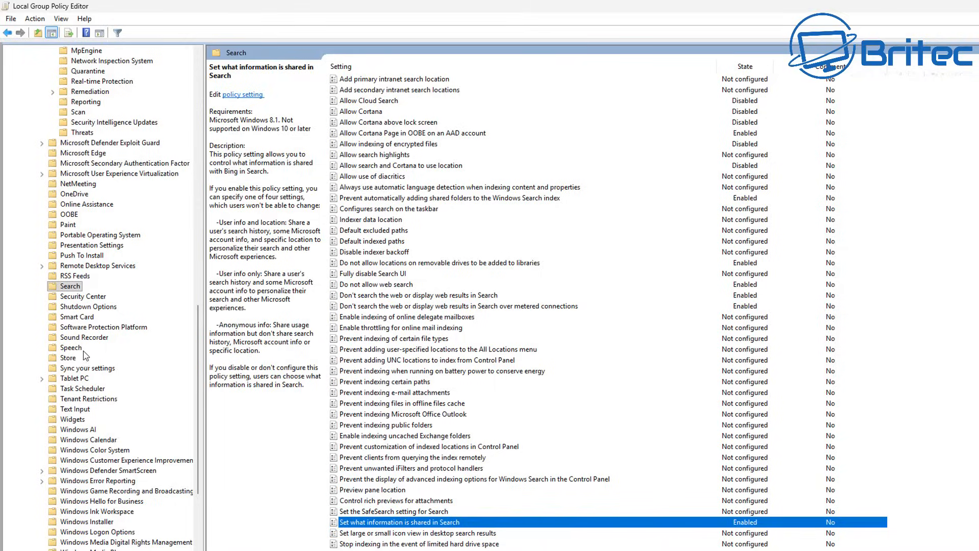
Open the Do not allow Sound Recorder to run policy in the Sound Recorder folder for editing
click(72, 339)
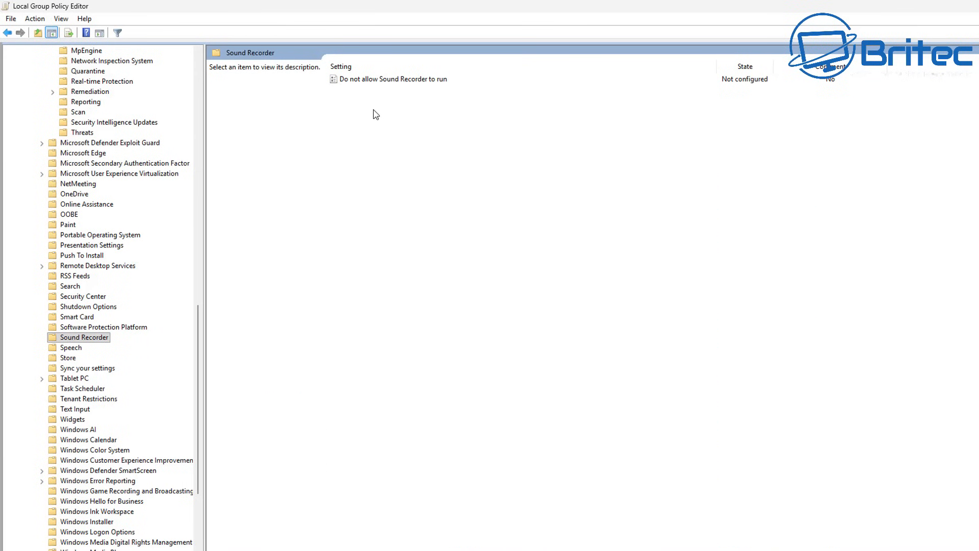
click(90, 319)
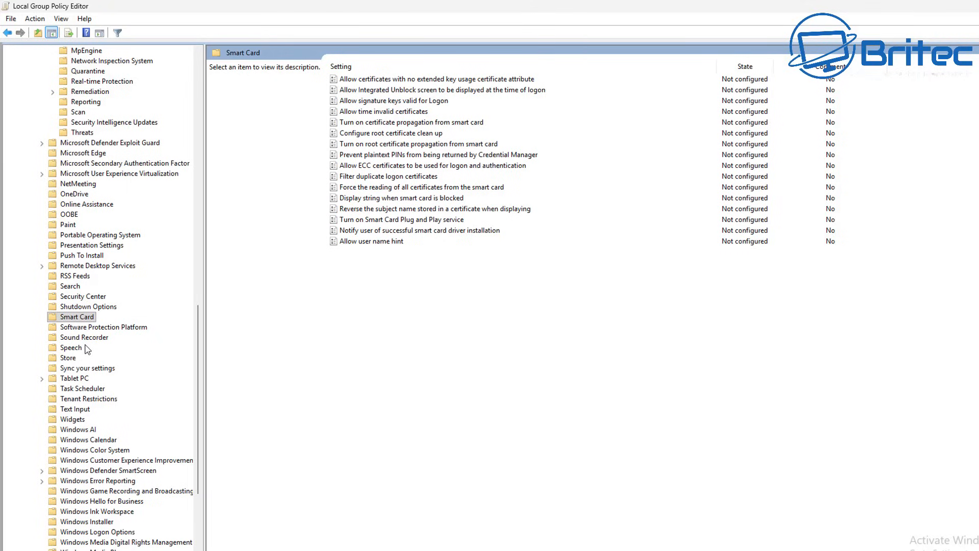
click(84, 338)
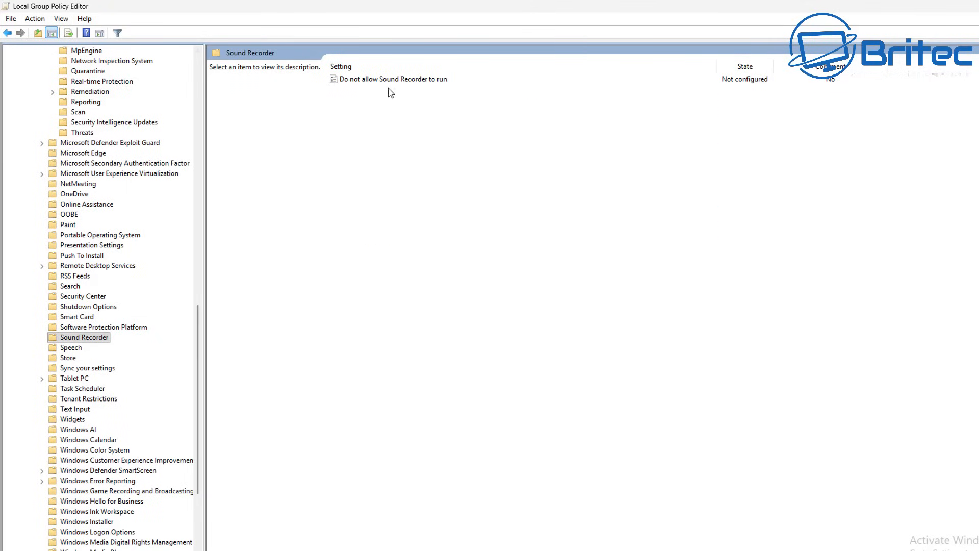
double_click(393, 80)
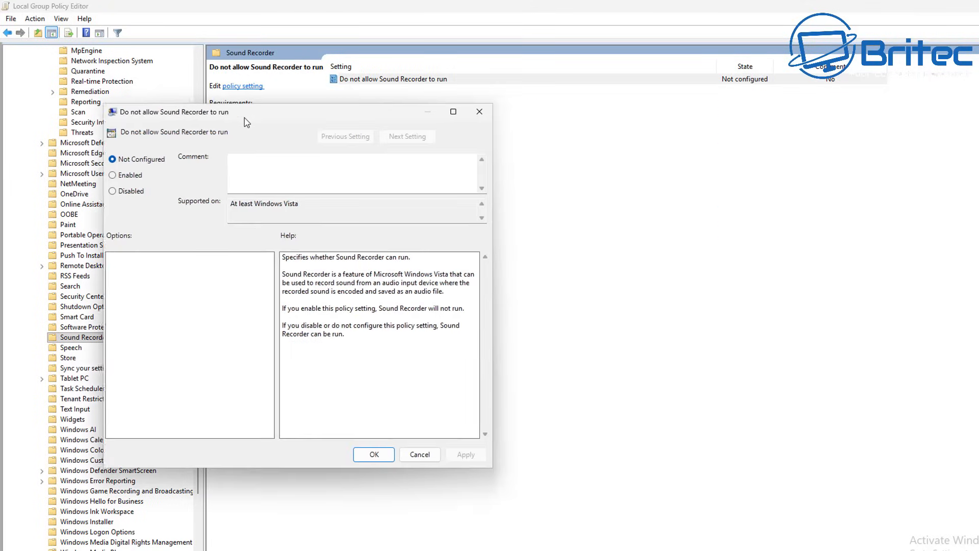
Enable the "Do not allow Sound Recorder to run" policy
drag(247, 123, 175, 50)
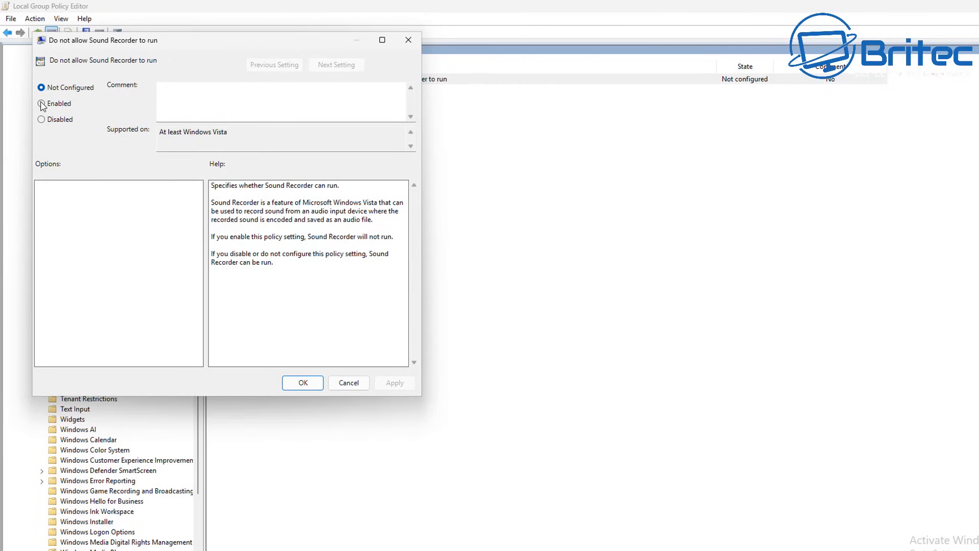
click(42, 105)
click(303, 382)
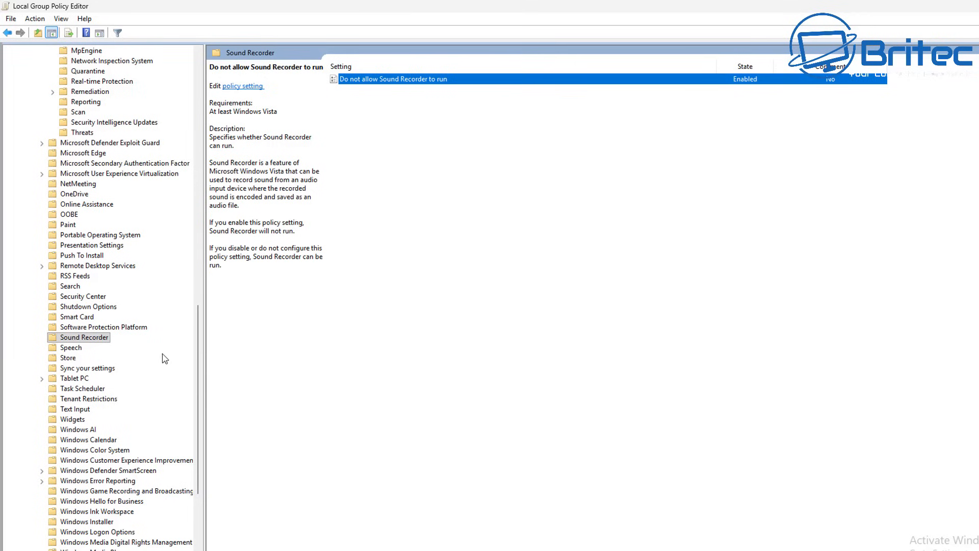
Set the "Allow Automatic Update of Speech Data" policy in the Speech folder to Disabled
click(79, 351)
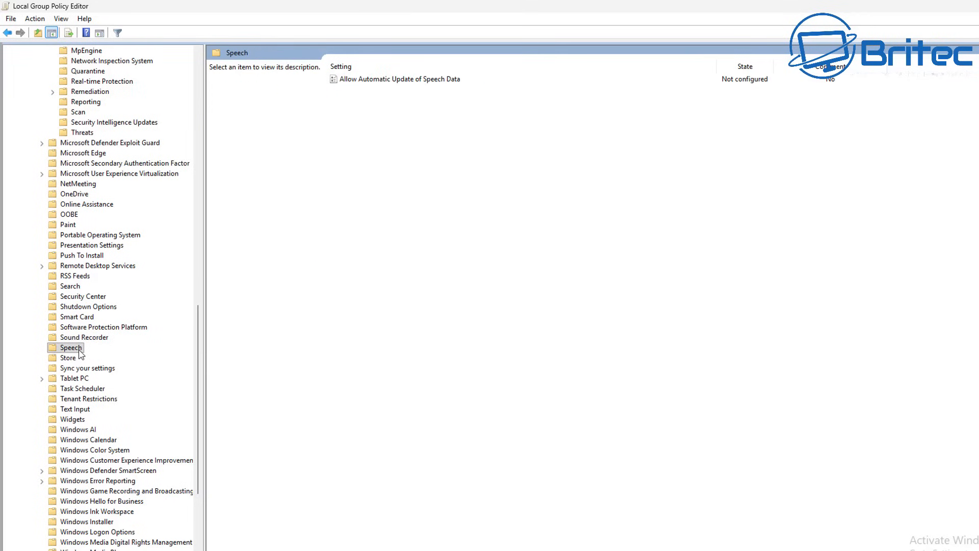
double_click(396, 81)
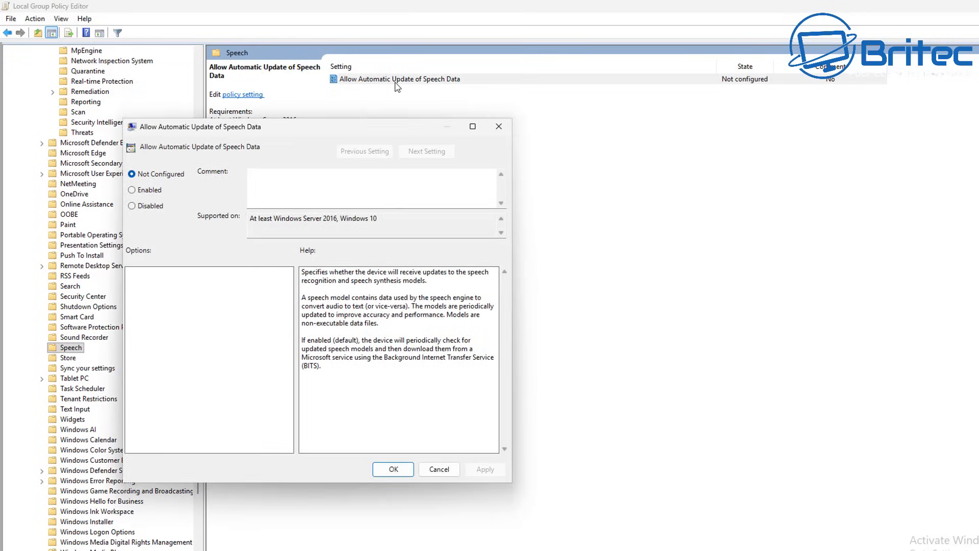
drag(364, 134, 279, 106)
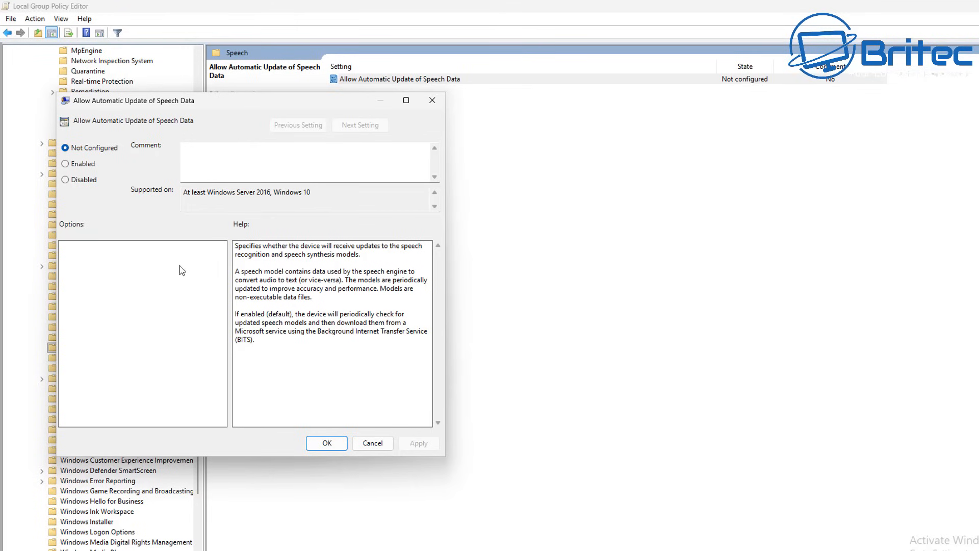
click(65, 180)
click(419, 443)
click(326, 444)
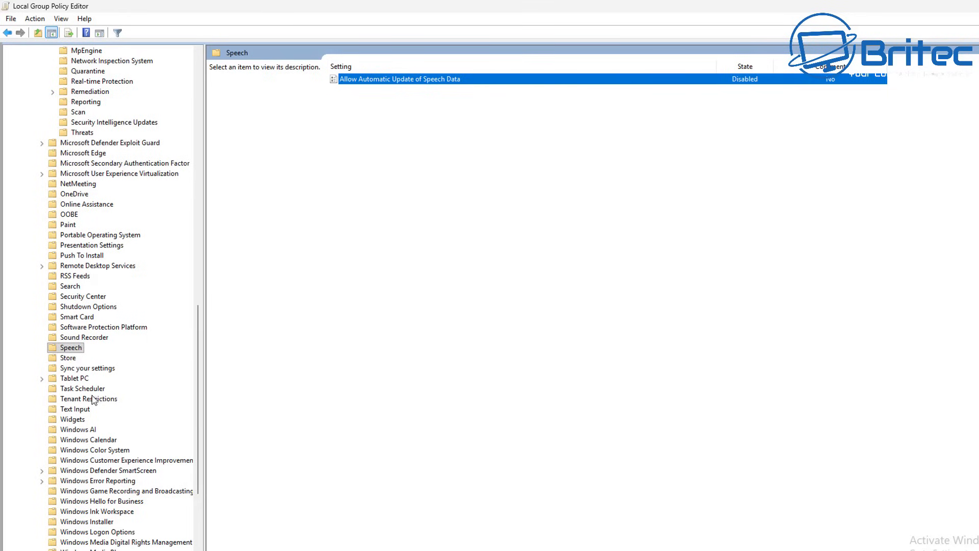
Enable the "Do not sync accessibility settings" policy in the "Sync your settings" folder, leaving users unable to turn syncing on
click(68, 359)
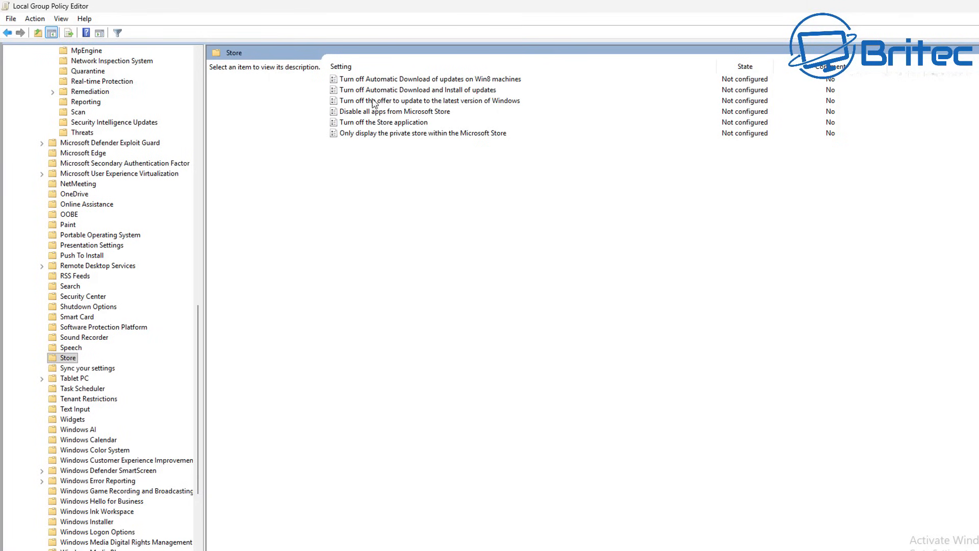
click(106, 371)
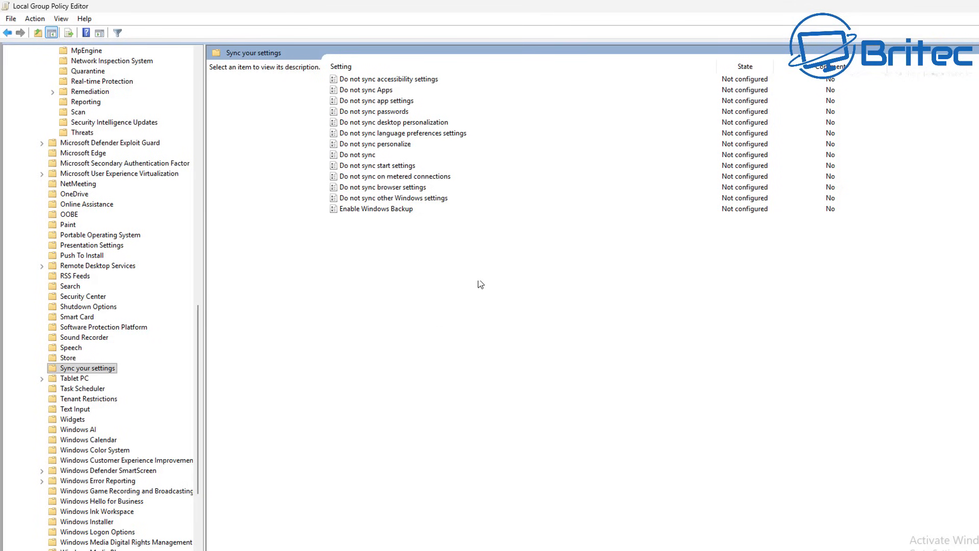
click(386, 81)
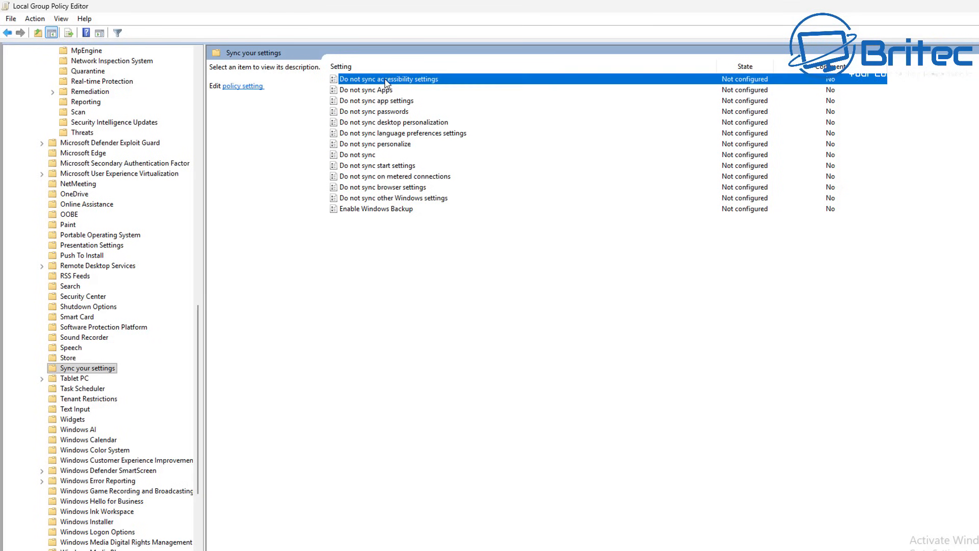
double_click(386, 82)
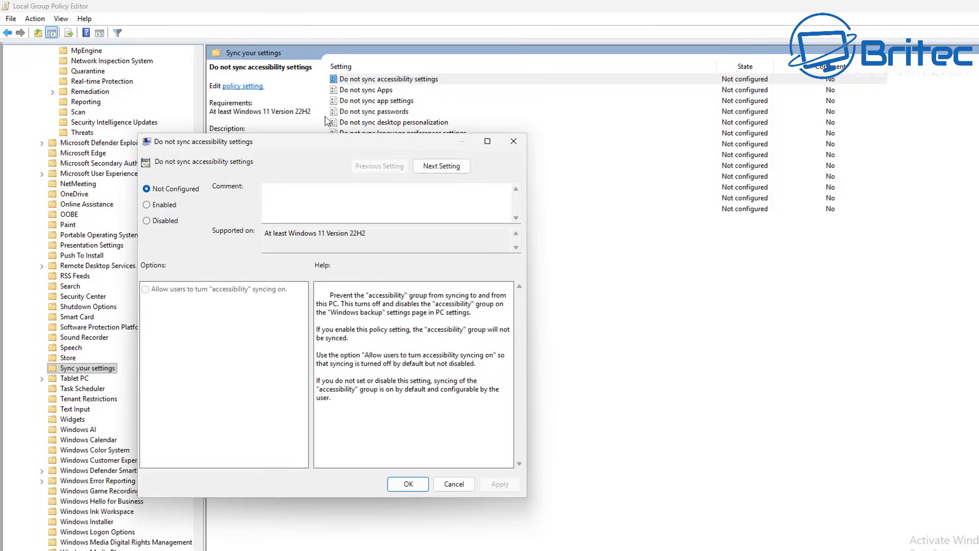
drag(313, 154, 236, 76)
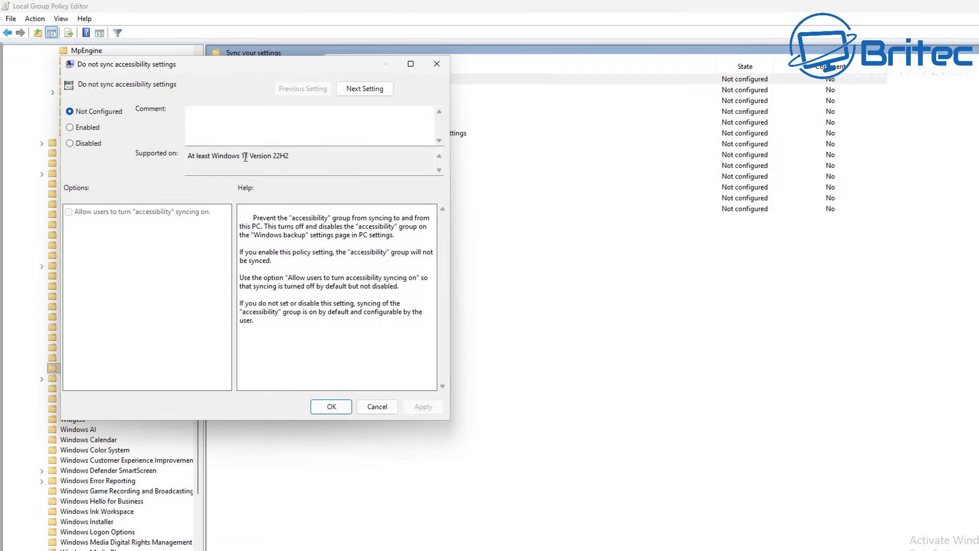
click(92, 128)
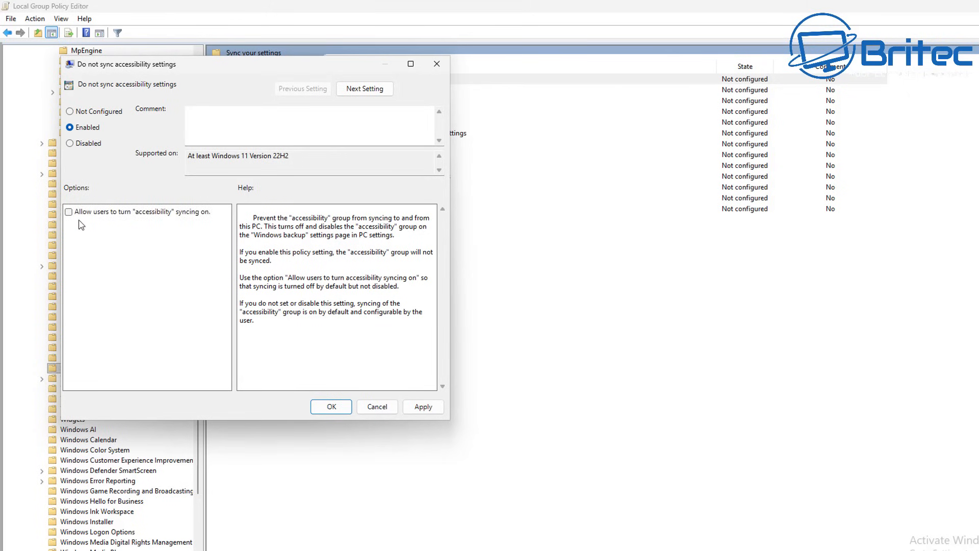
click(427, 407)
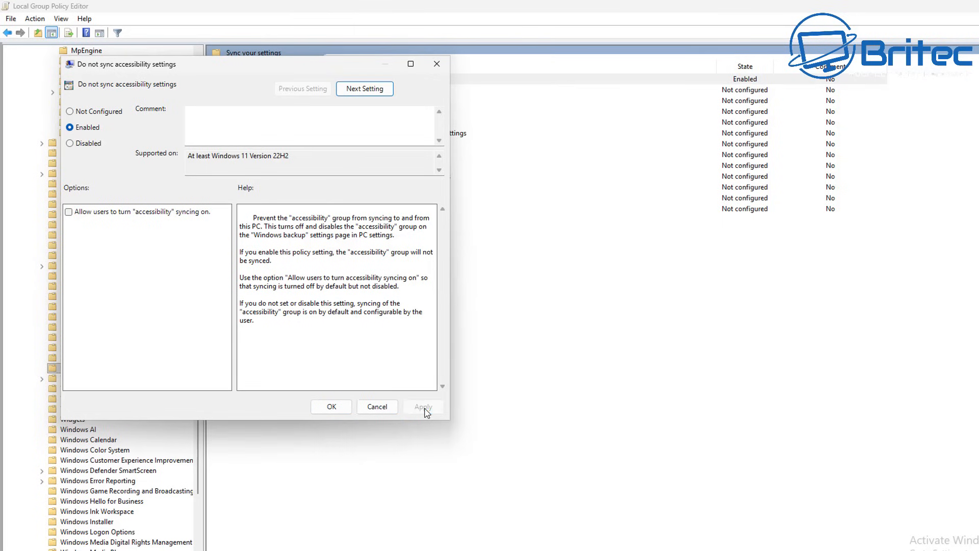
click(330, 407)
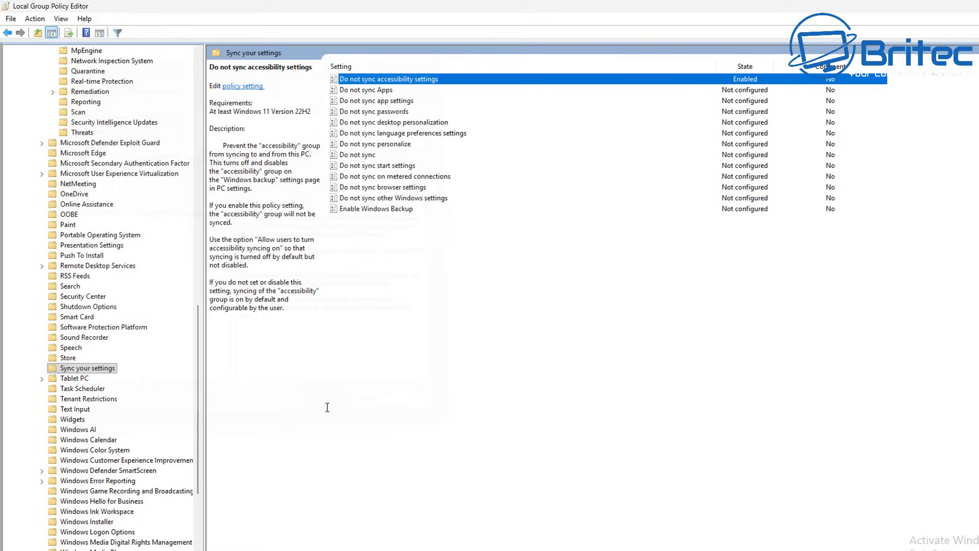
Enable the "Do not sync Apps" policy without allowing users to turn AppSync syncing on
double_click(379, 91)
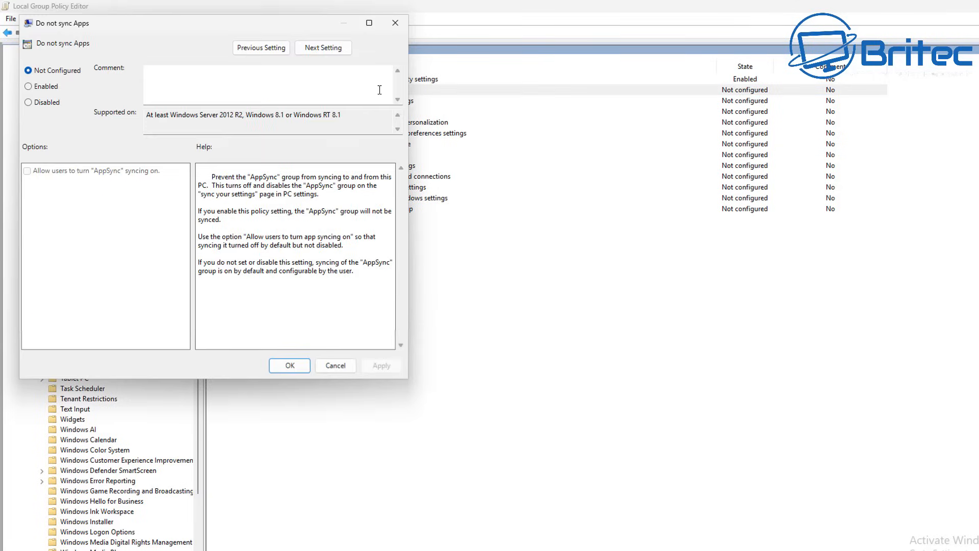
click(39, 91)
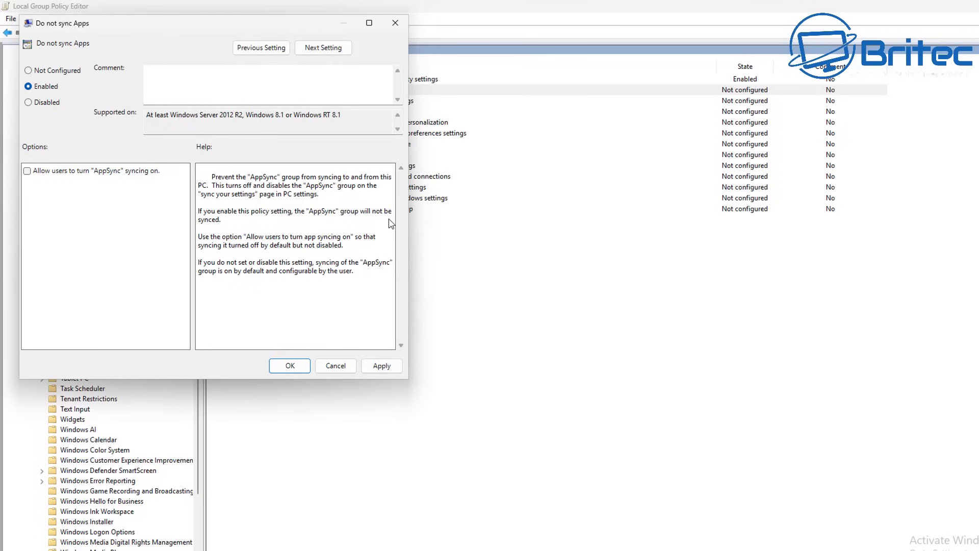
click(387, 373)
click(298, 369)
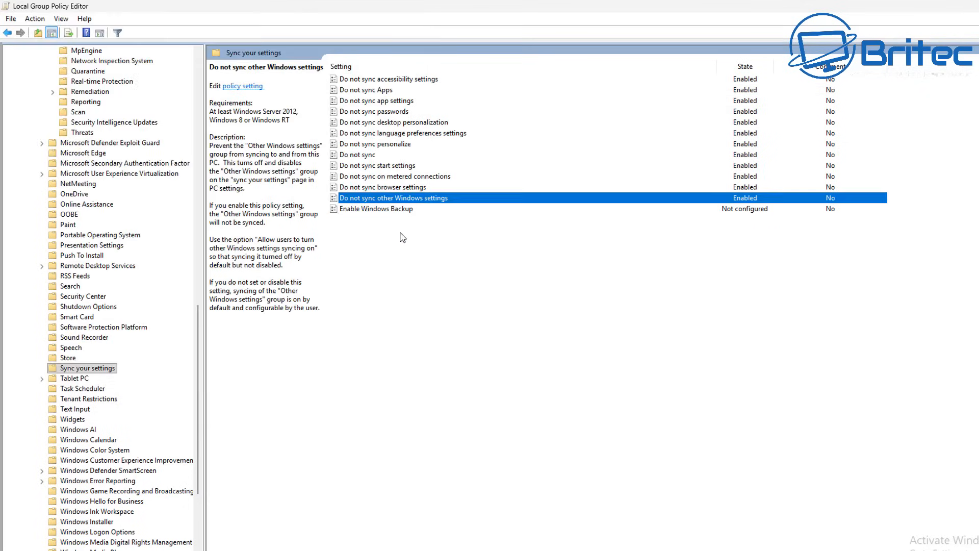
Set the "Enable Windows Backup" policy to Disabled
double_click(389, 212)
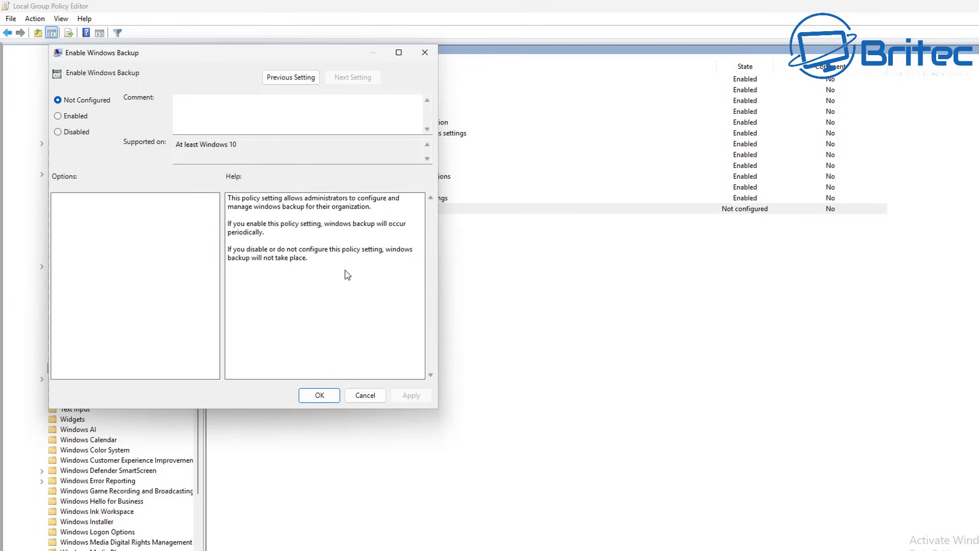
click(59, 131)
click(411, 397)
click(330, 394)
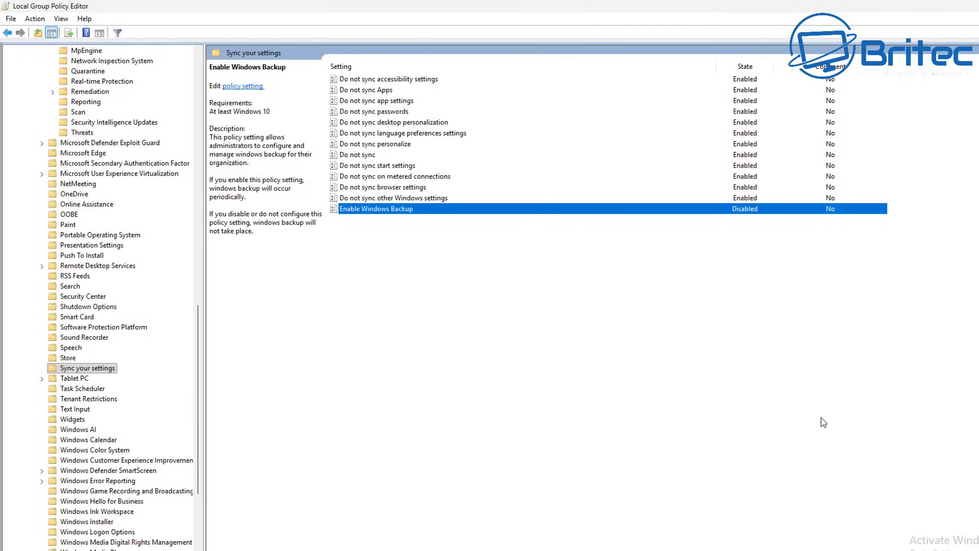
Look through the Tablet PC, Task Scheduler and Tenant Restrictions folders, and read the Cloud Policy Details policy
click(72, 380)
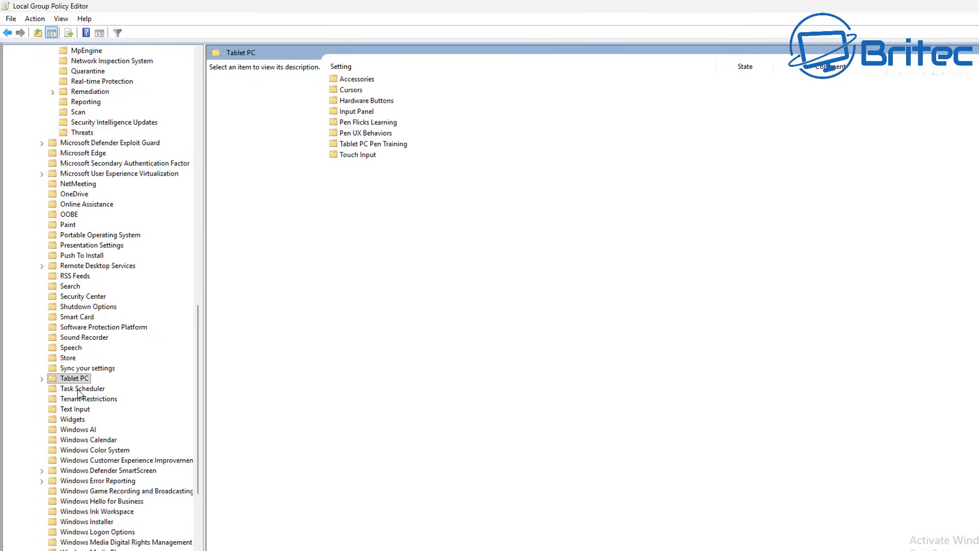
click(78, 390)
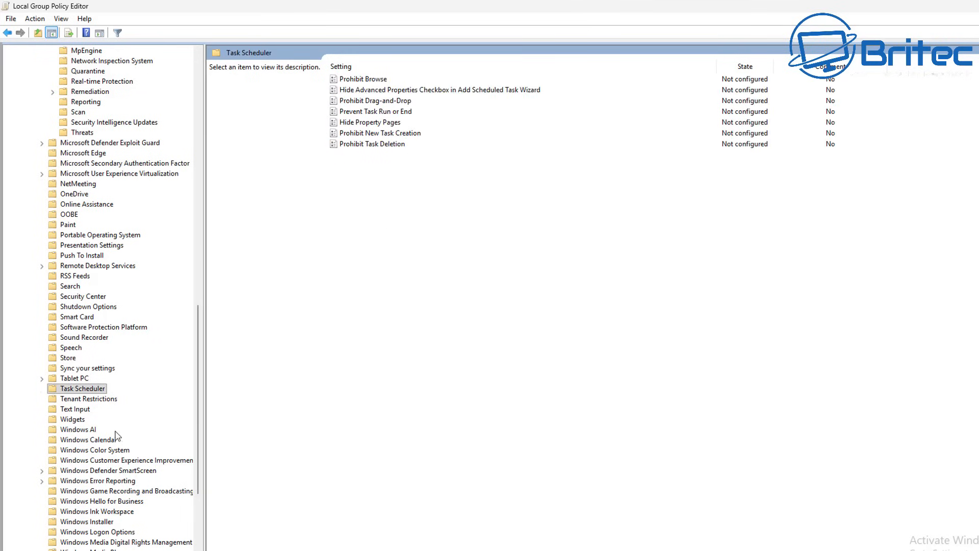
click(96, 402)
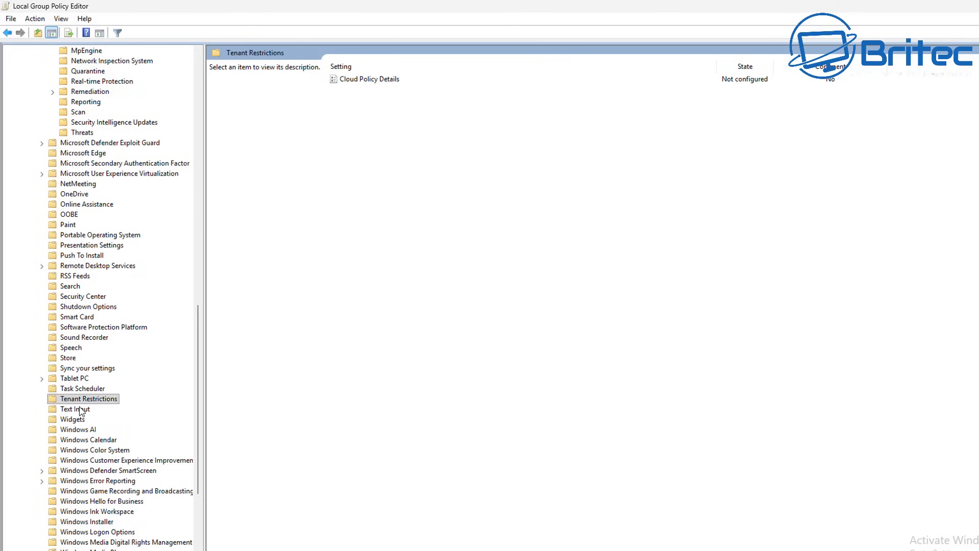
double_click(364, 83)
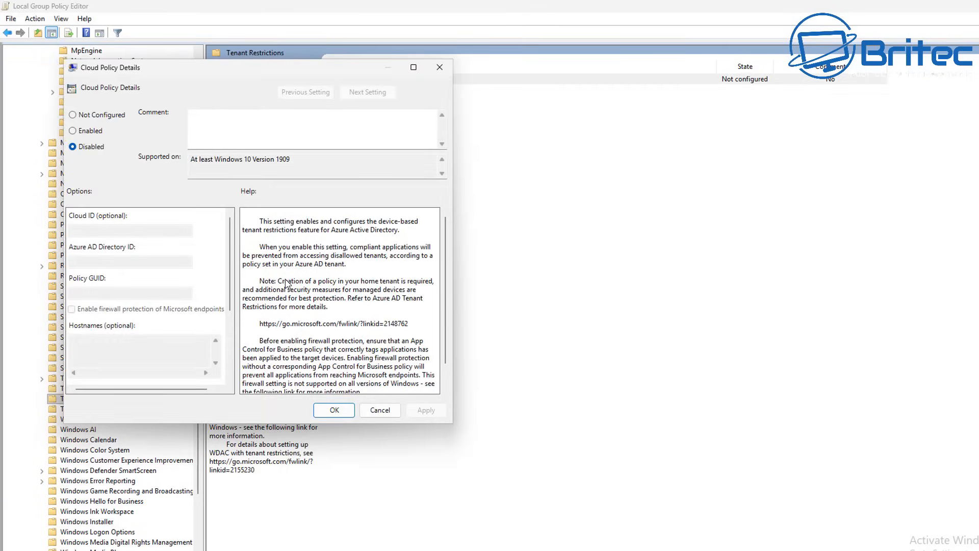
click(380, 411)
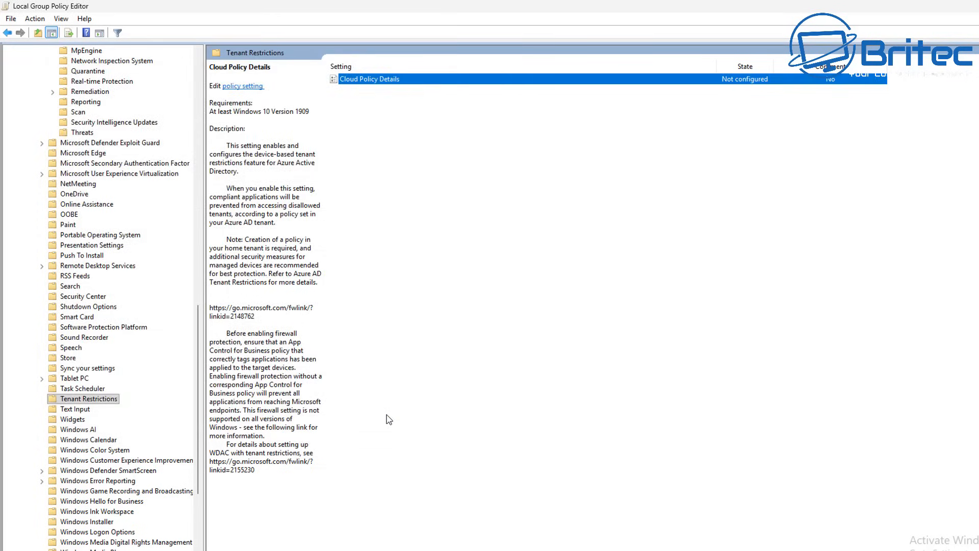
Set the "Improve inking and typing recognition" policy in the Text Input folder to Disabled and review the folder's policy descriptions
click(76, 409)
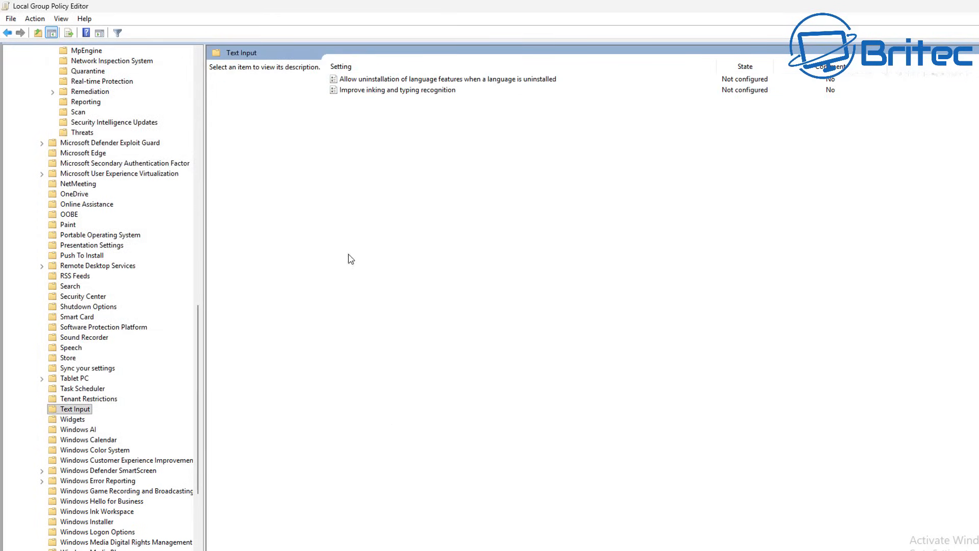
double_click(378, 90)
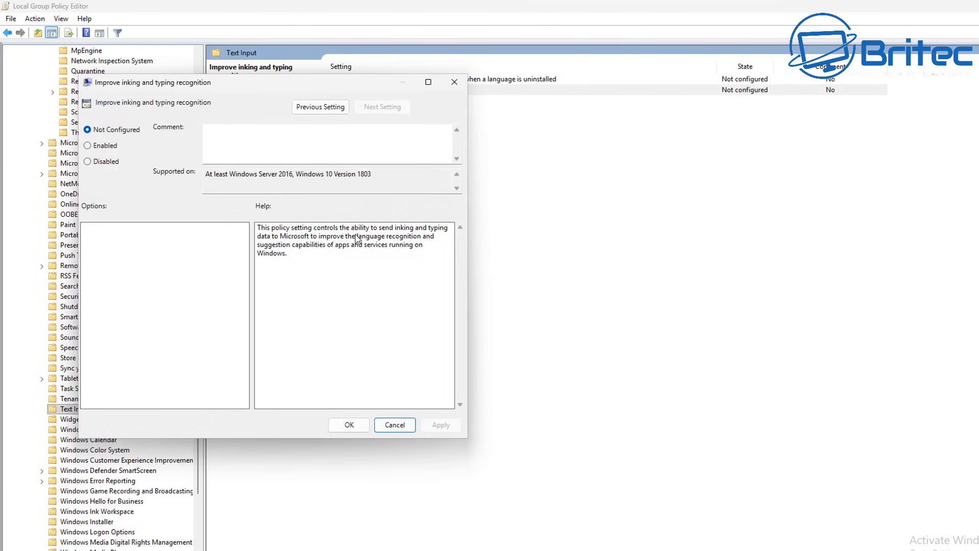
click(106, 163)
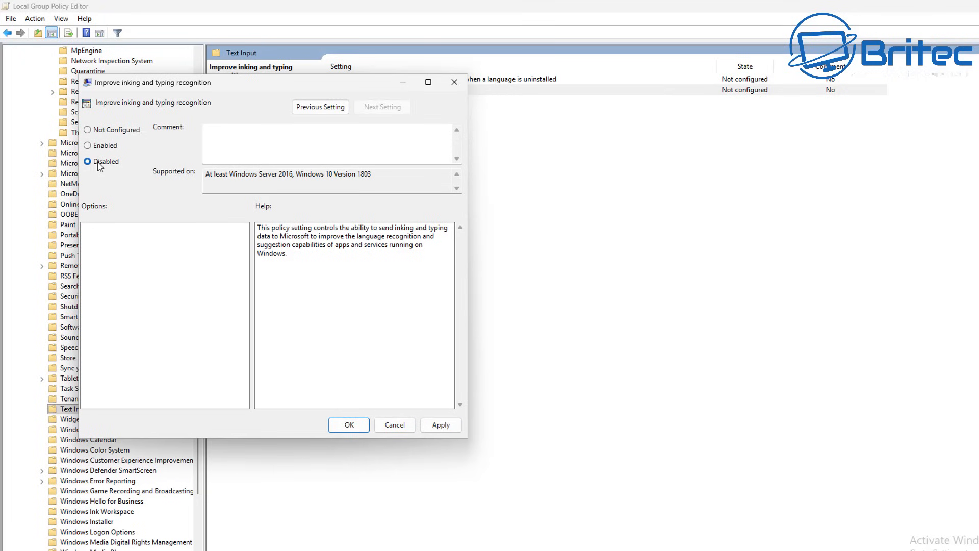
click(441, 424)
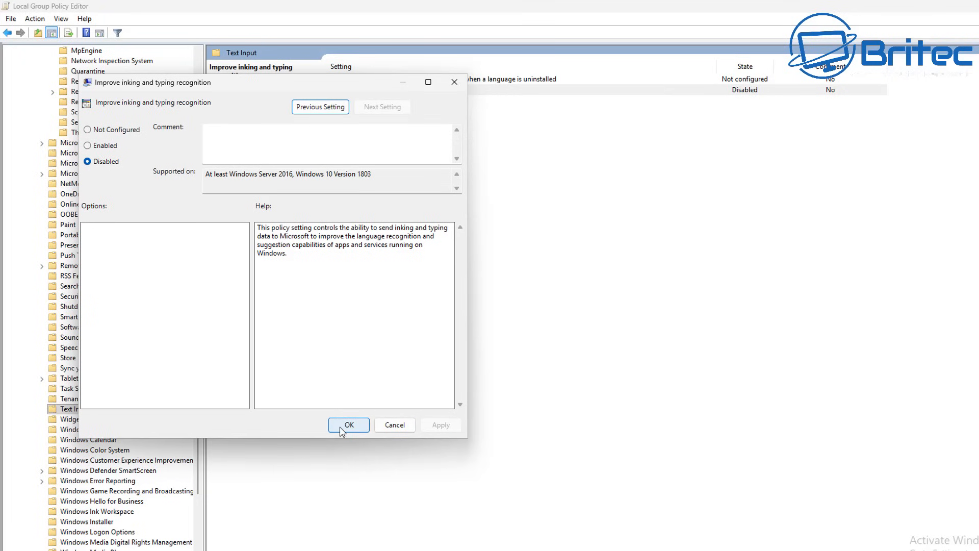
click(344, 426)
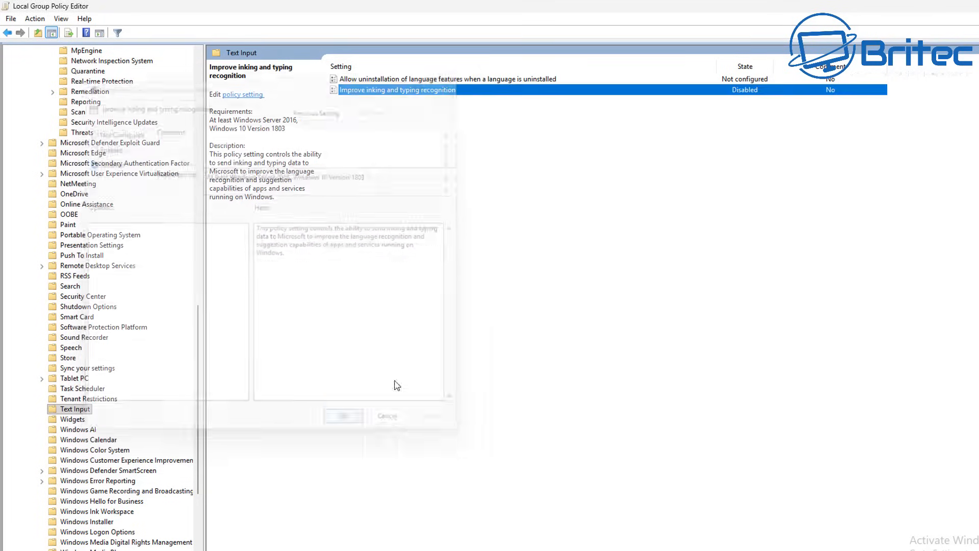
click(418, 78)
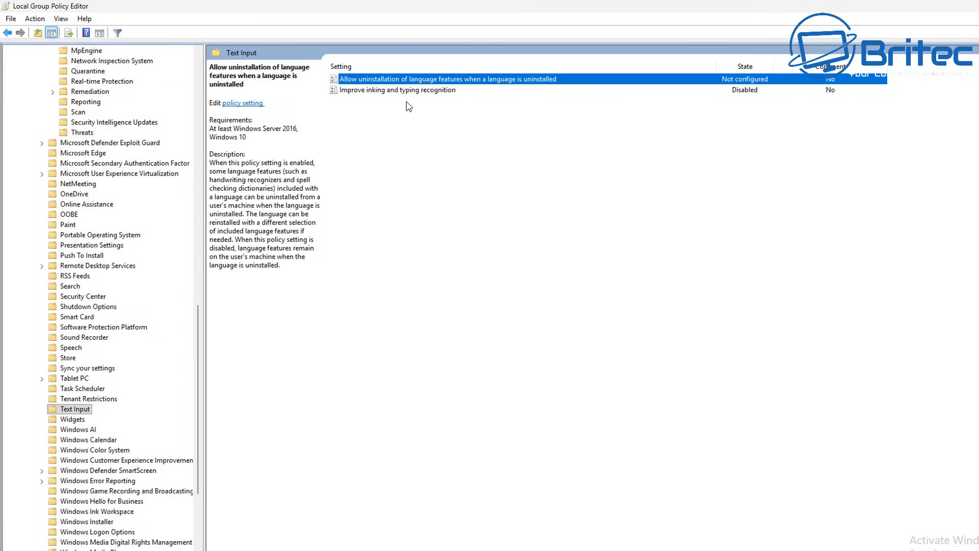
click(408, 92)
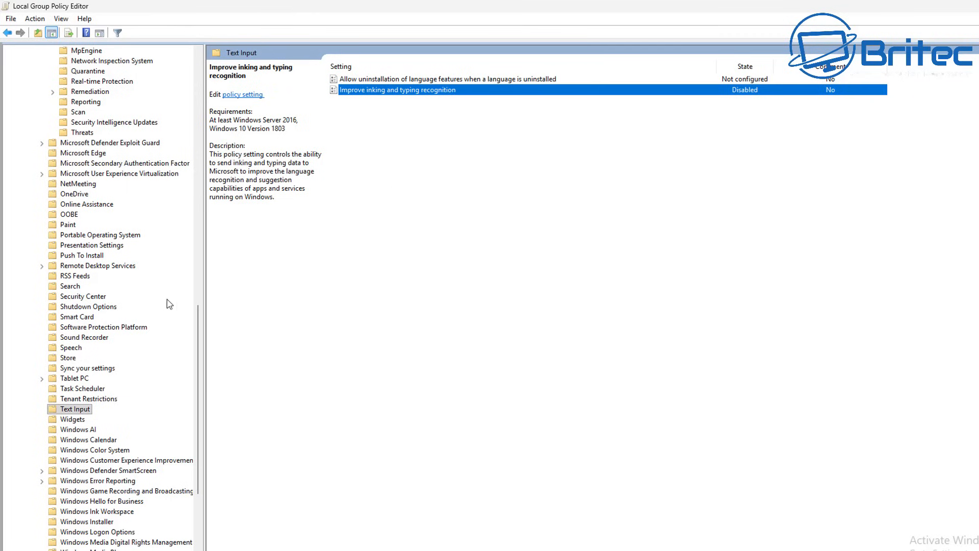
Set the "Allow widgets" policy in the Widgets folder to Disabled
click(72, 421)
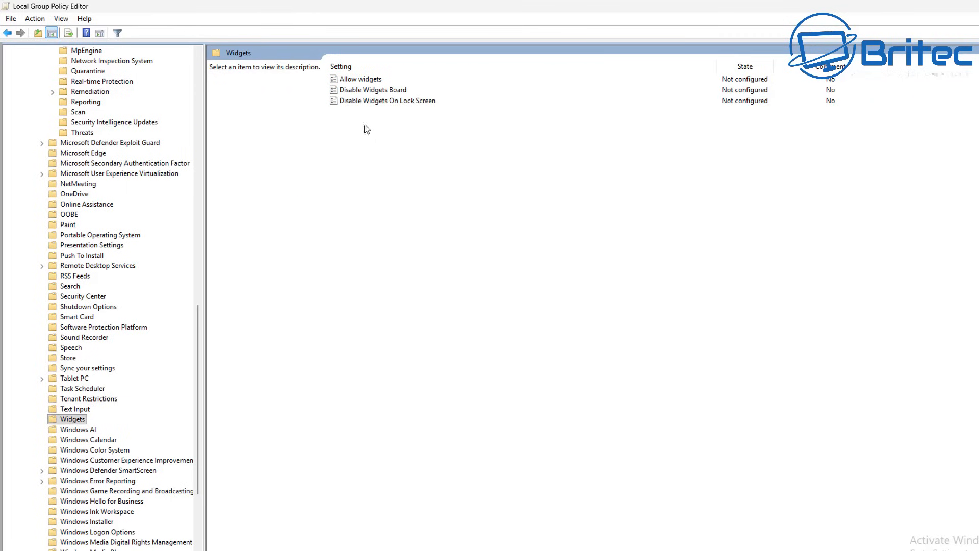
double_click(377, 80)
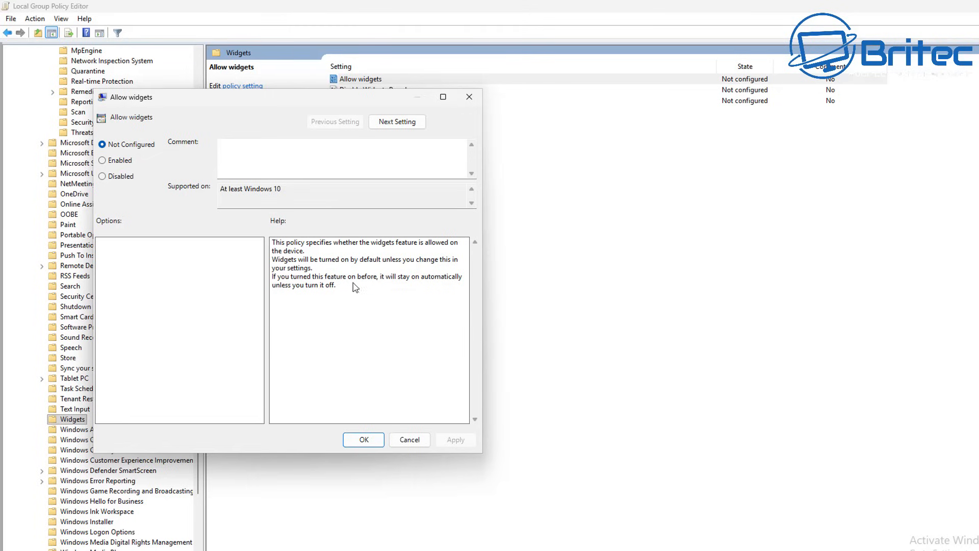
click(104, 177)
click(455, 440)
click(363, 440)
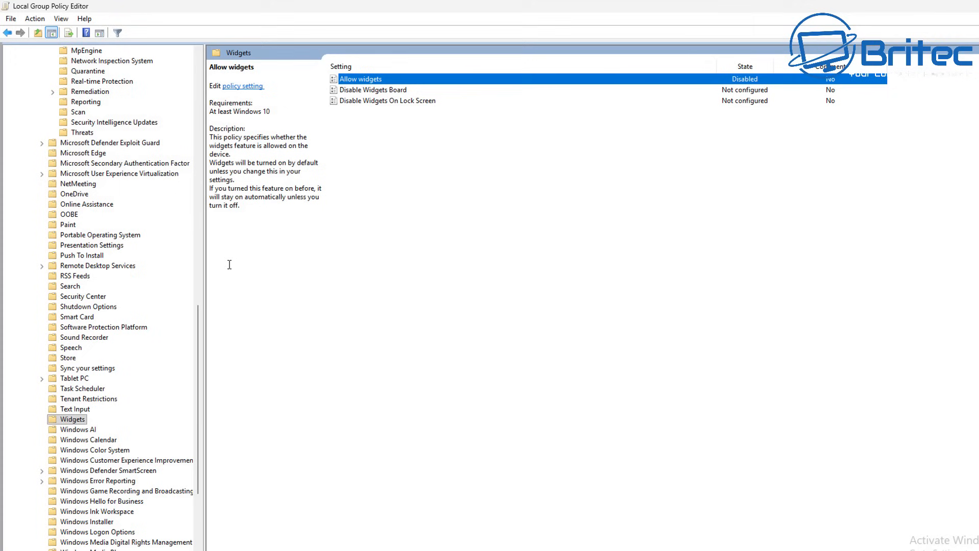
Read the "Disable Widgets Board" policy without changing it, and set the "Disable Widgets On Lock Screen" policy to Enabled
double_click(379, 91)
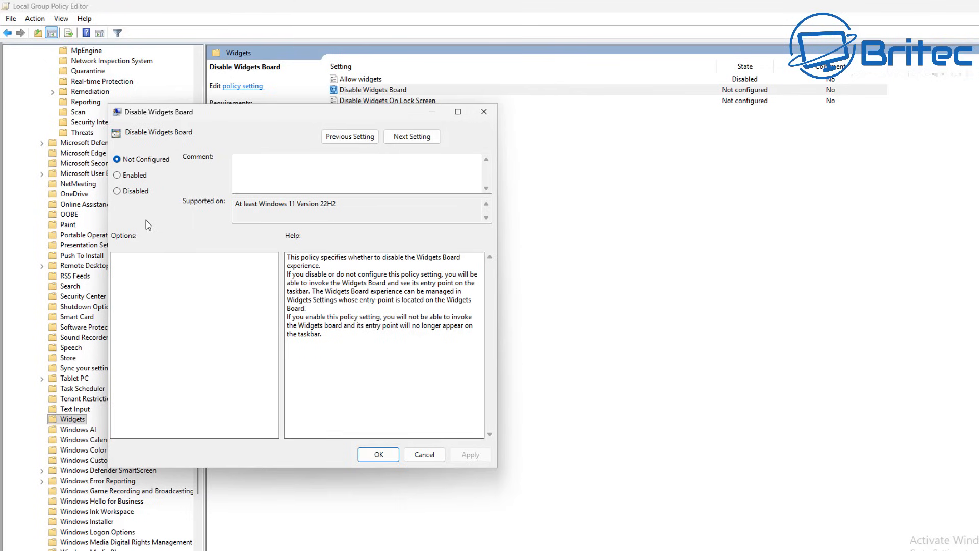
click(424, 454)
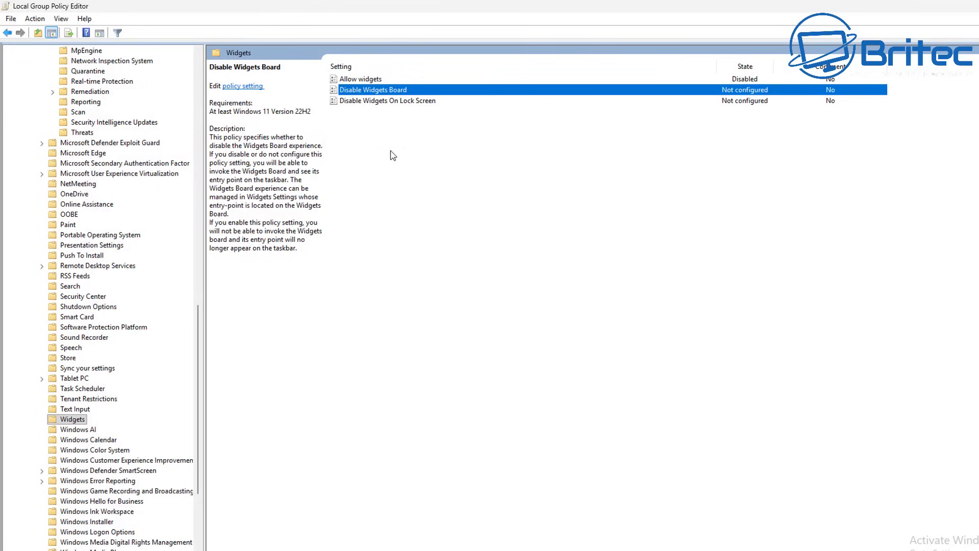
click(397, 103)
double_click(397, 103)
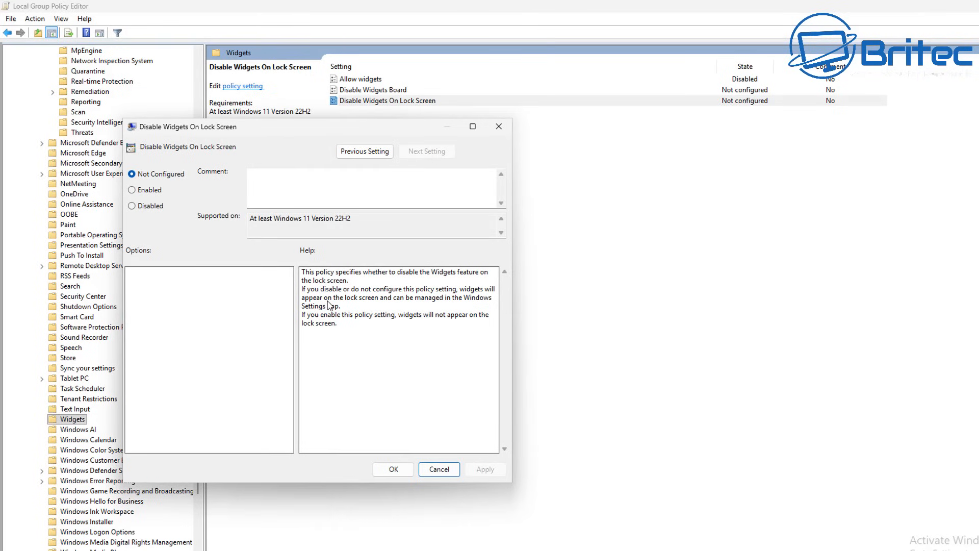
click(147, 191)
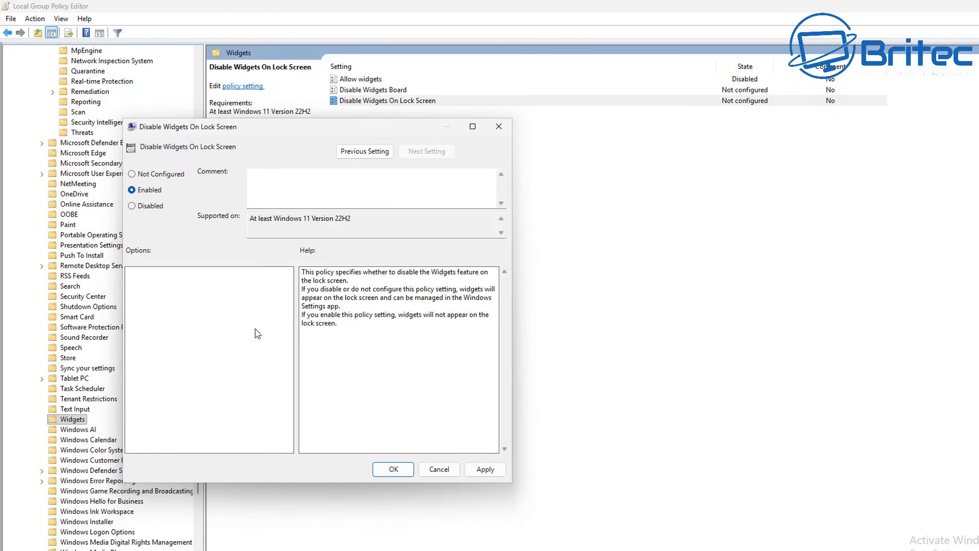
click(391, 469)
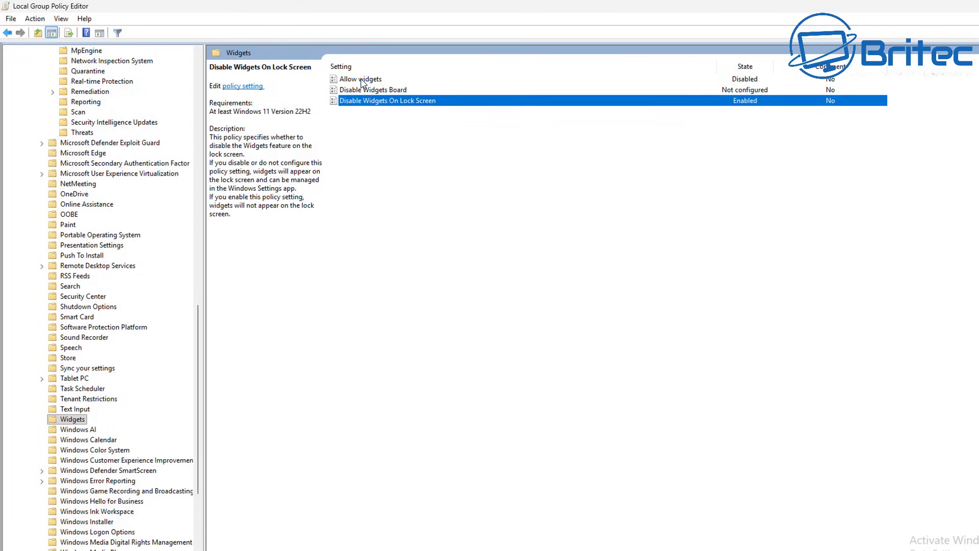
Set the "Disable Widgets Board" policy in the Widgets folder to Disabled
click(363, 81)
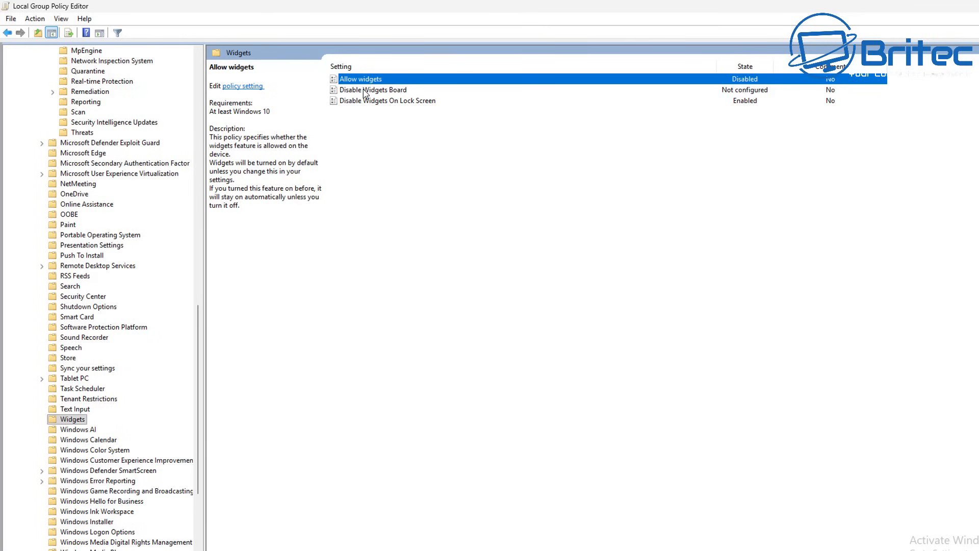
click(365, 91)
double_click(365, 91)
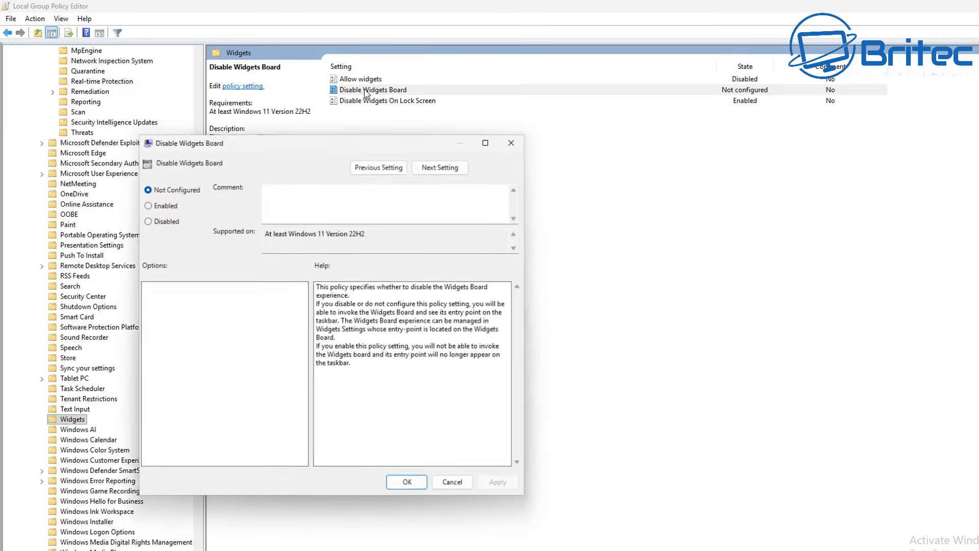
click(154, 225)
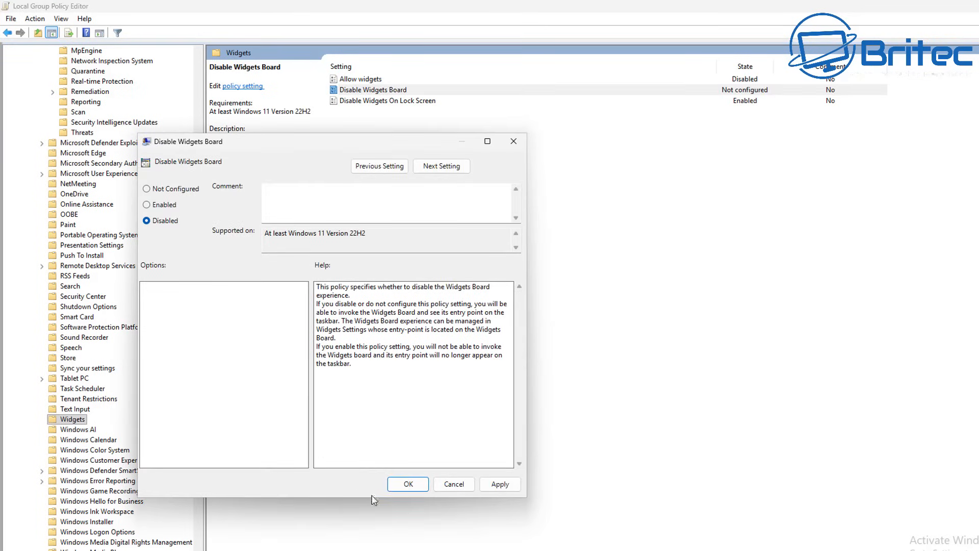
click(412, 485)
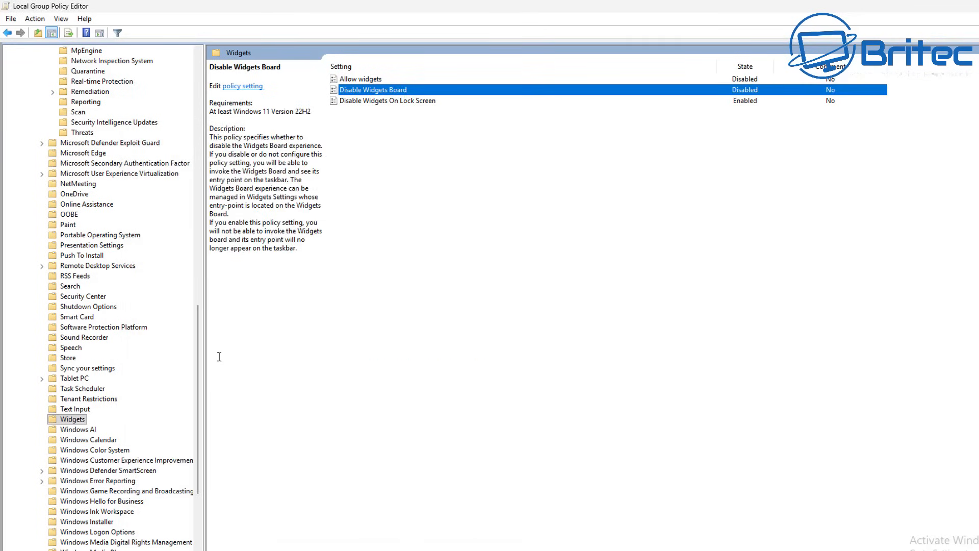
Set the "Allow Recall to be enabled" policy in the Windows AI folder to Disabled
click(79, 430)
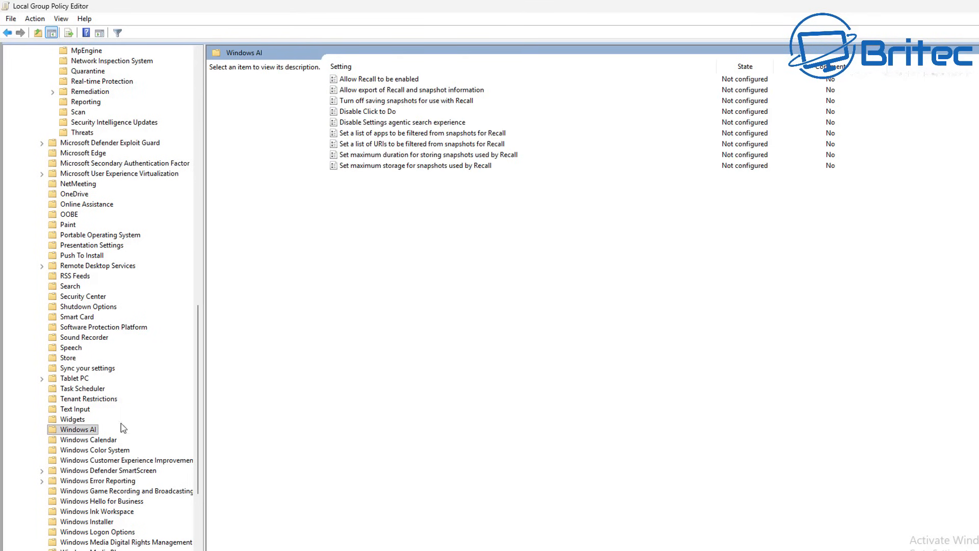
double_click(406, 79)
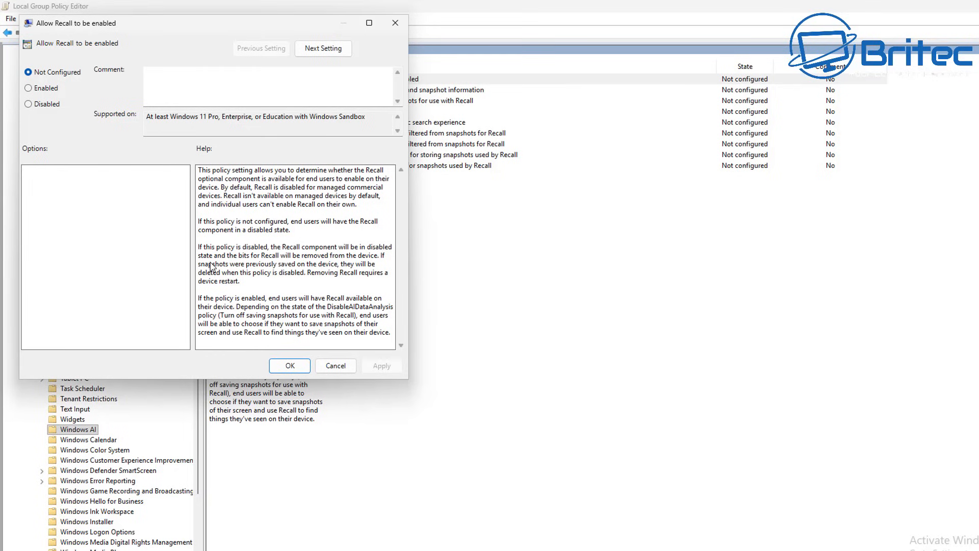
click(28, 104)
click(284, 365)
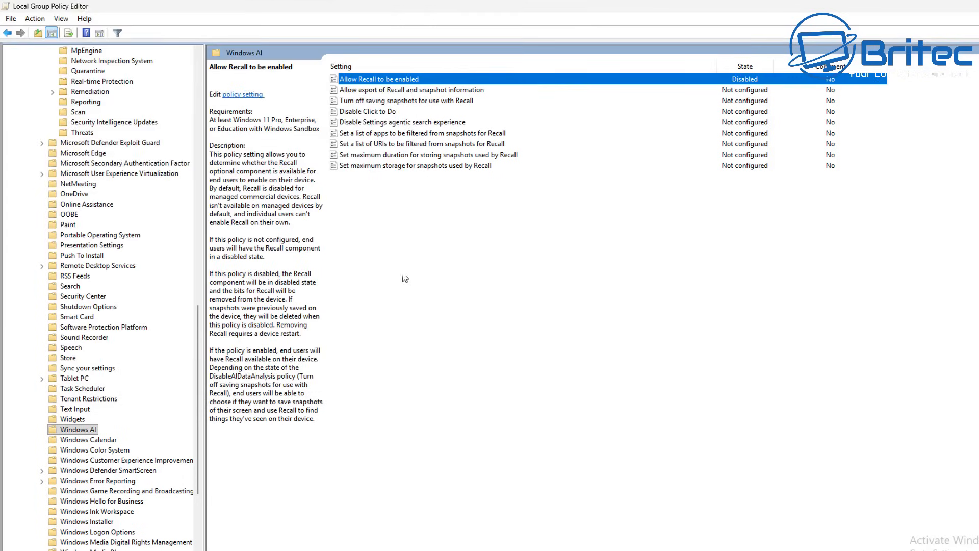
Read the help text of the "Allow export of Recall and snapshot information" policy and set it to Disabled
click(425, 90)
double_click(426, 91)
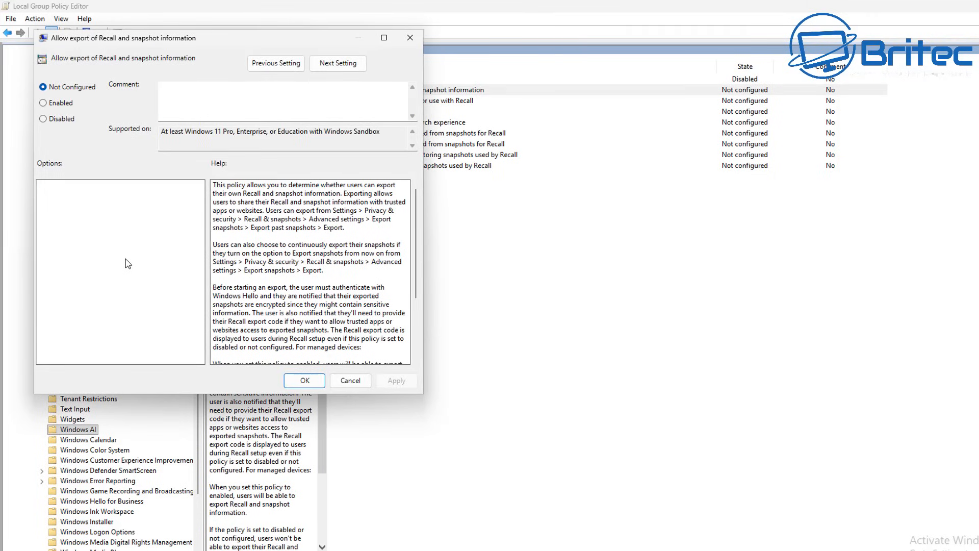
scroll(264, 337, down, 2)
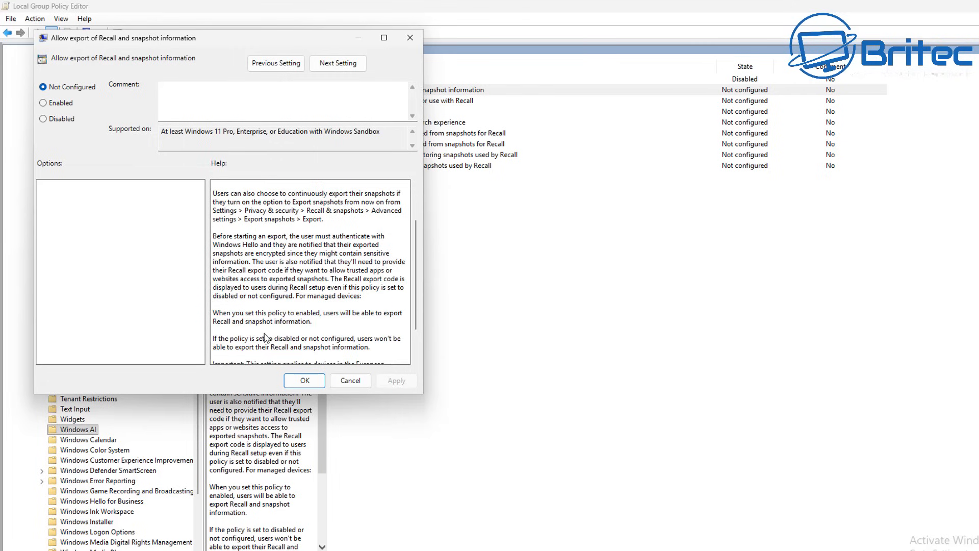
scroll(264, 336, down, 2)
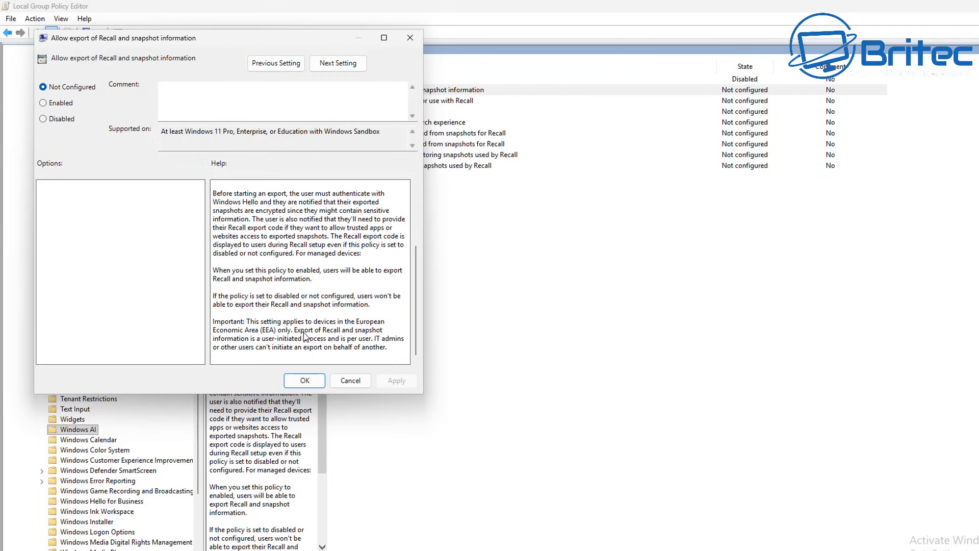
click(43, 119)
click(304, 381)
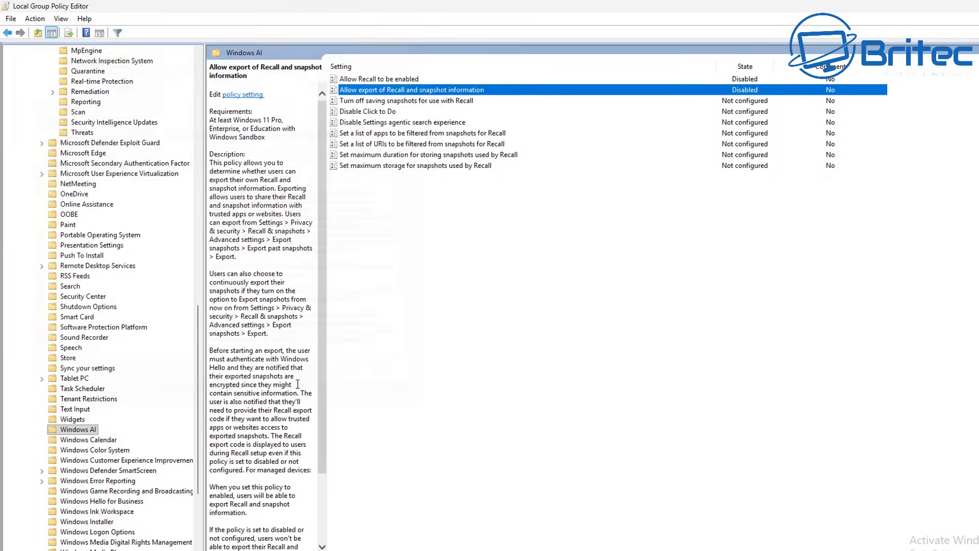
Set the "Turn off saving snapshots for use with Recall" and "Disable Click to Do" policies to Enabled
double_click(372, 101)
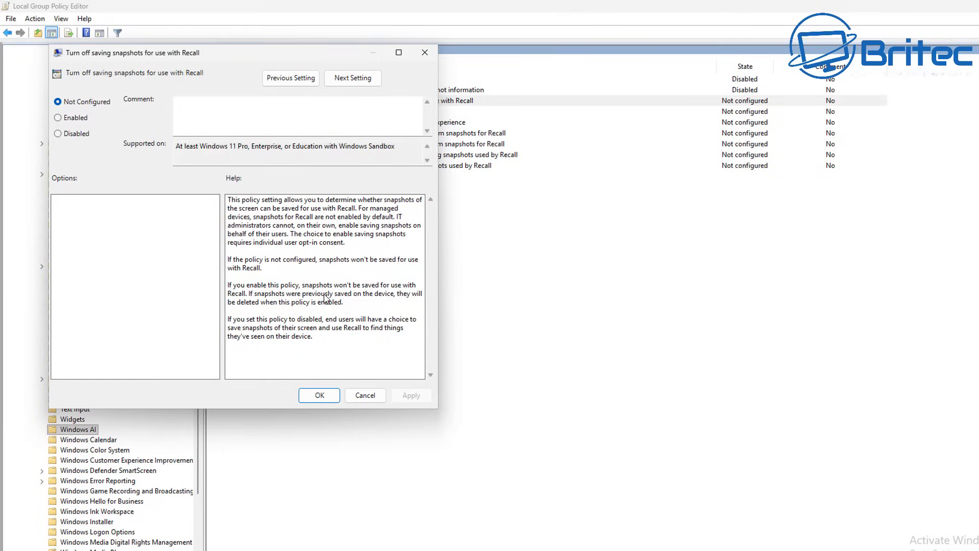
click(67, 118)
click(319, 396)
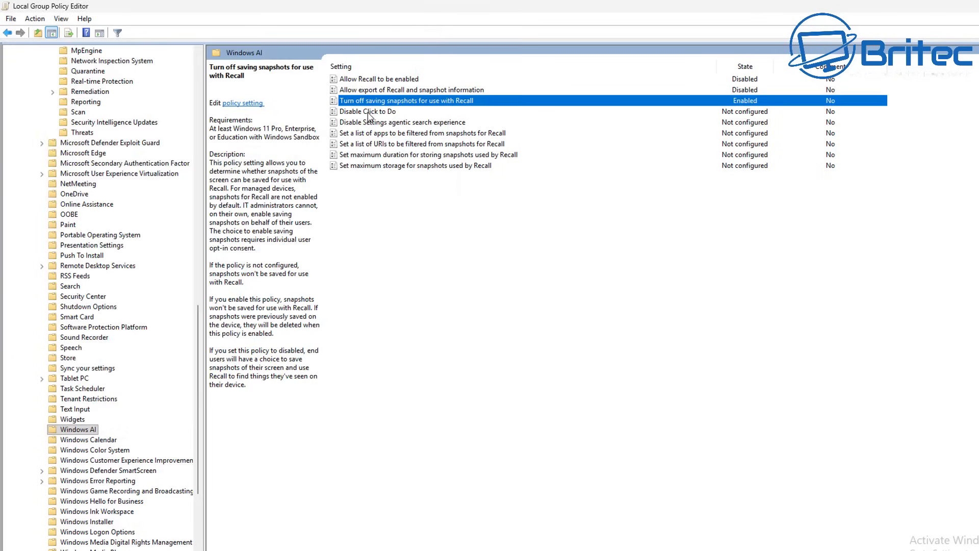
click(369, 112)
double_click(369, 113)
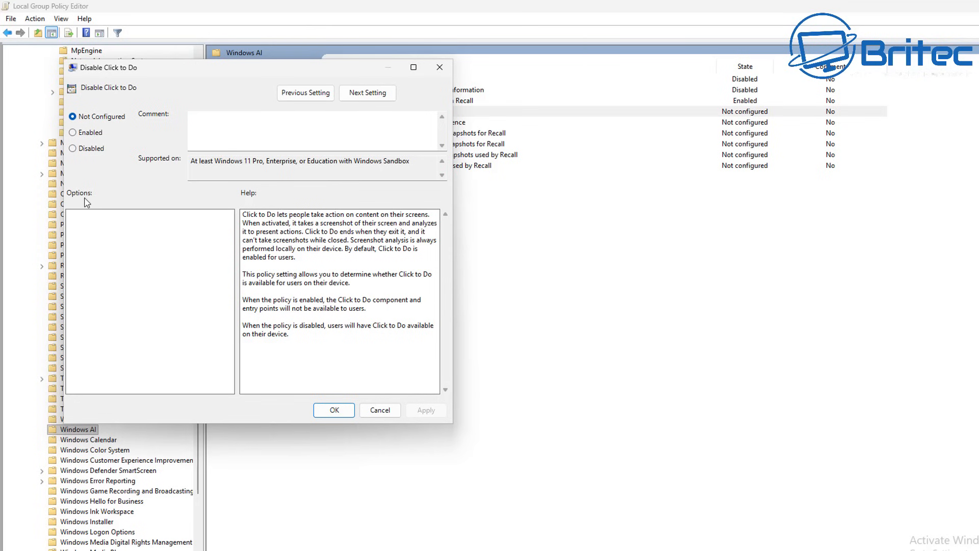
click(73, 133)
click(334, 411)
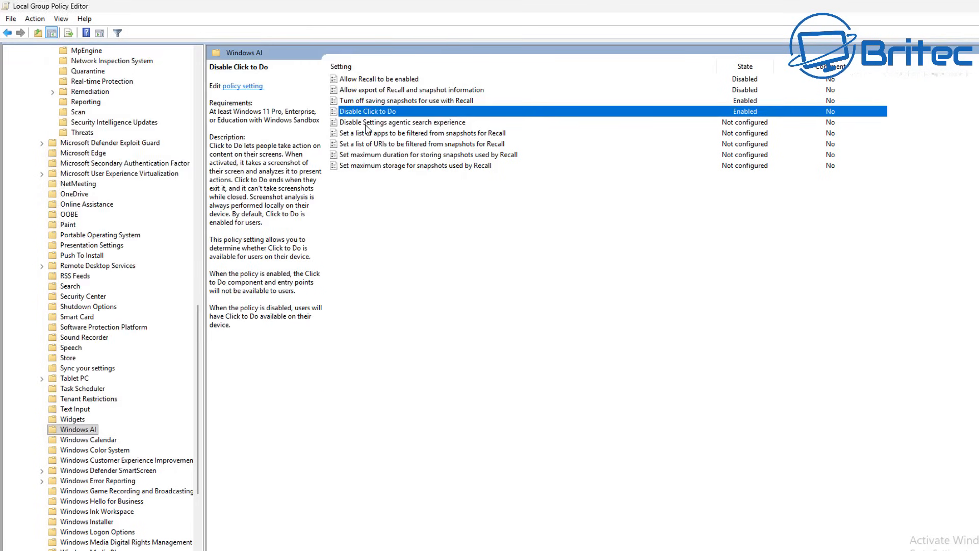
Set the "Disable Settings agentic search experience" policy in the Windows AI folder to Enabled
double_click(366, 123)
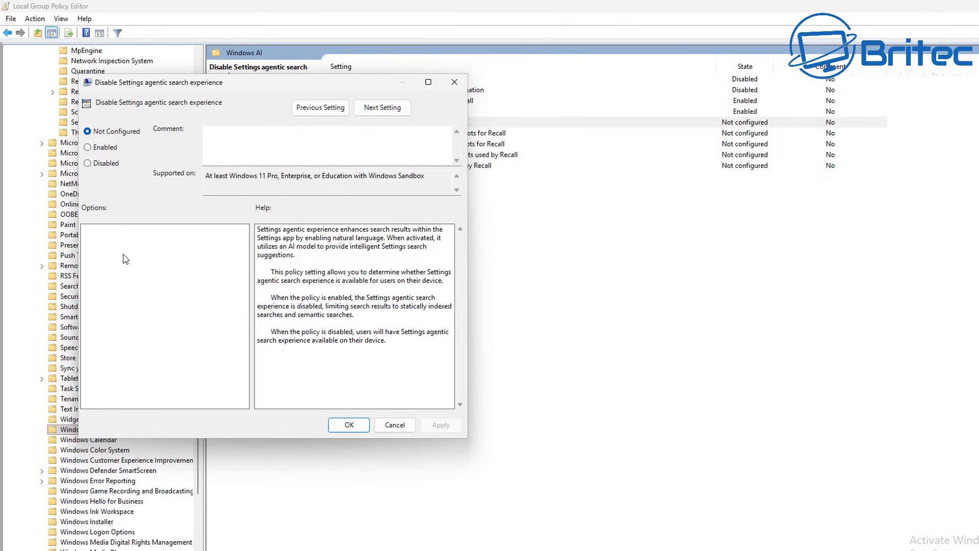
click(101, 147)
click(349, 425)
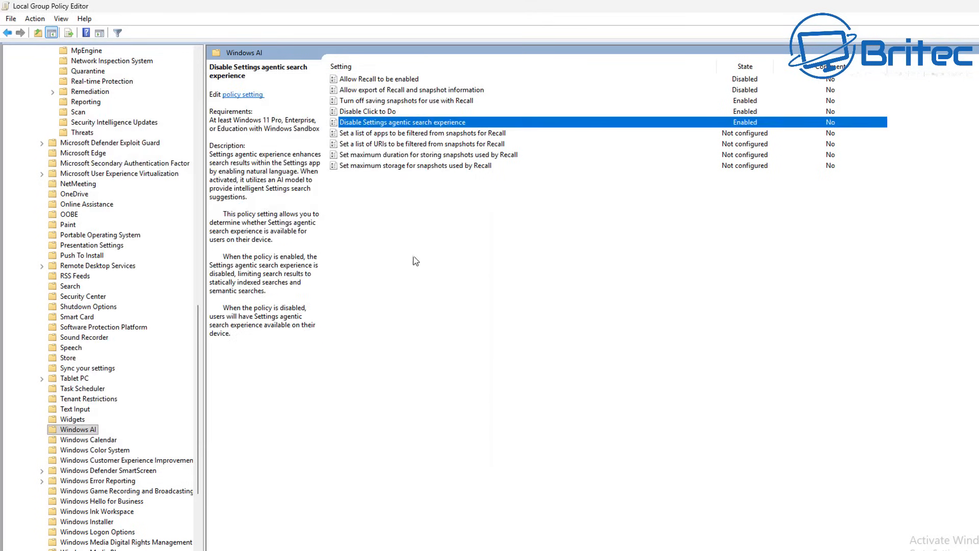
Set both Recall snapshot filter policies, the list of apps and the list of URIs, to Disabled
double_click(400, 135)
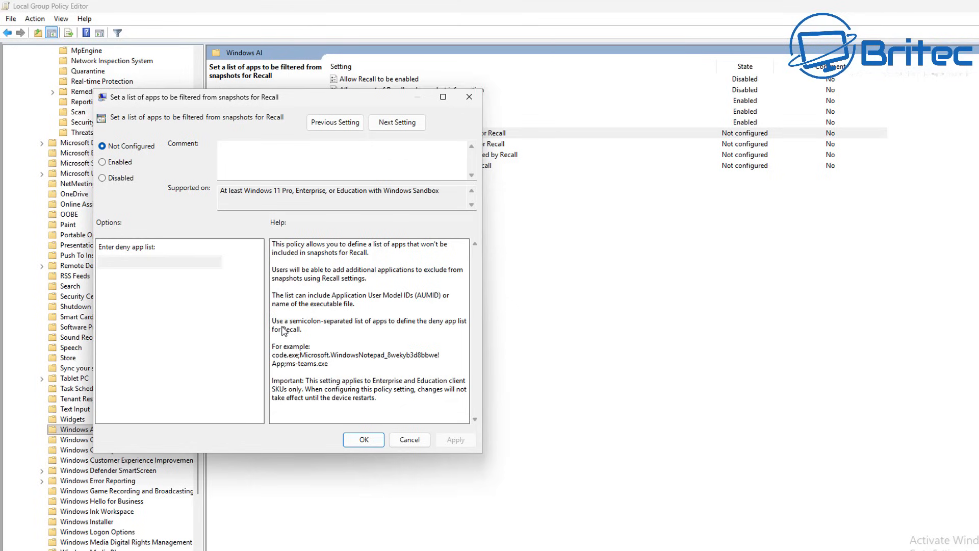
click(104, 178)
click(363, 440)
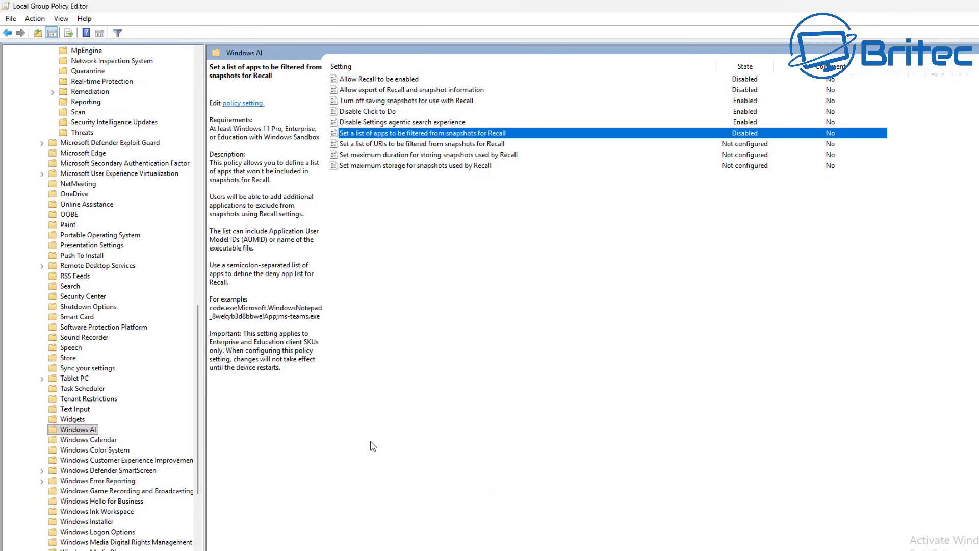
click(414, 147)
double_click(414, 148)
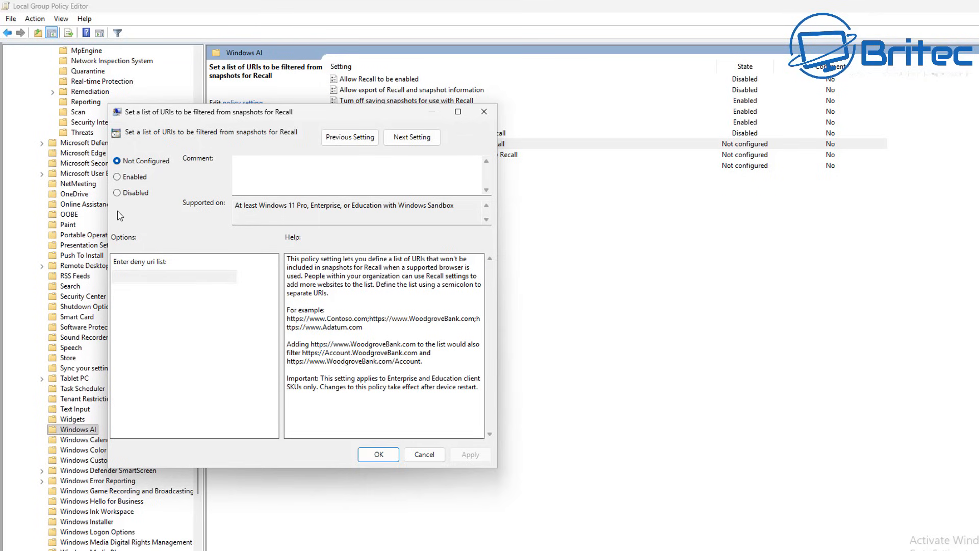
click(117, 193)
click(378, 455)
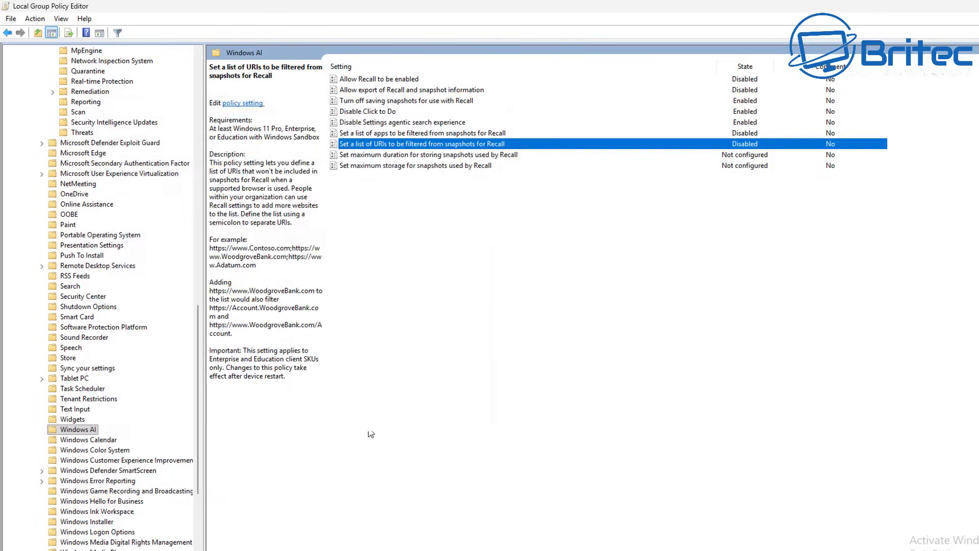
Set the "Set maximum duration for storing snapshots used by Recall" policy to Disabled
double_click(377, 156)
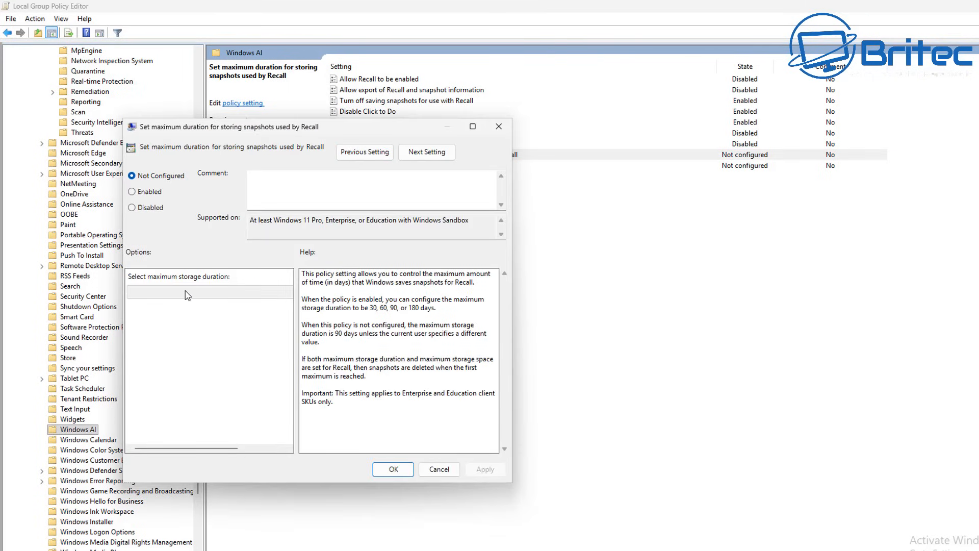
click(135, 211)
click(394, 469)
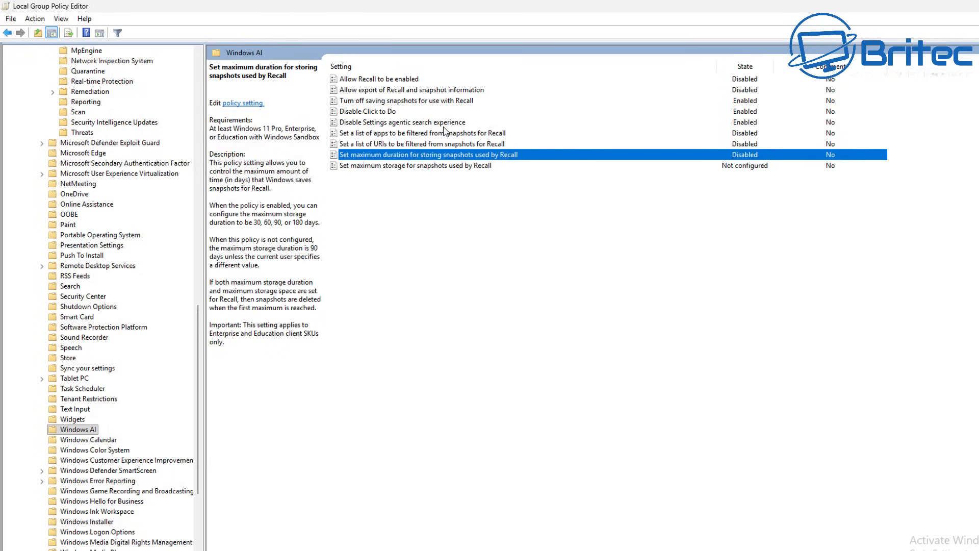
Review the storage space options of the "Set maximum storage for snapshots used by Recall" policy and set it to Disabled
double_click(398, 167)
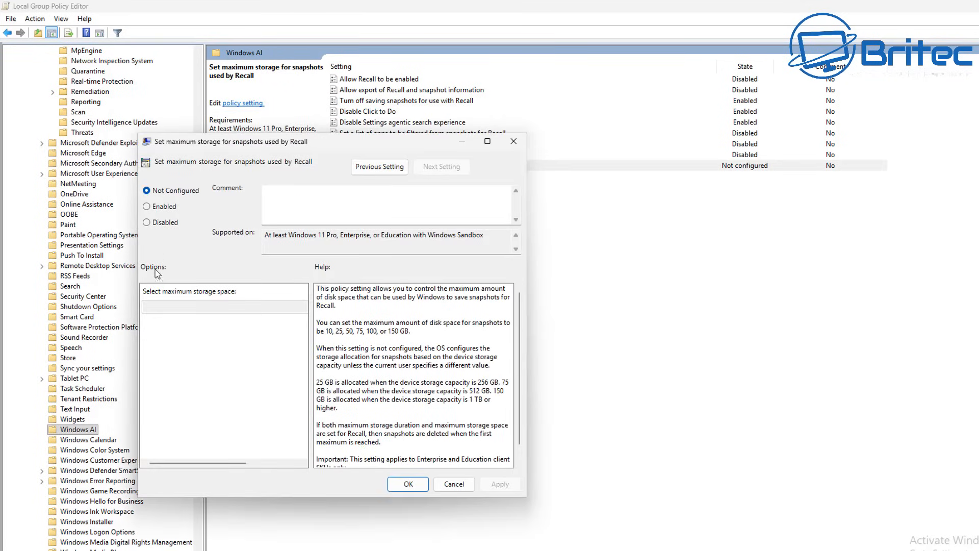
click(146, 206)
click(147, 223)
scroll(403, 412, down, 1)
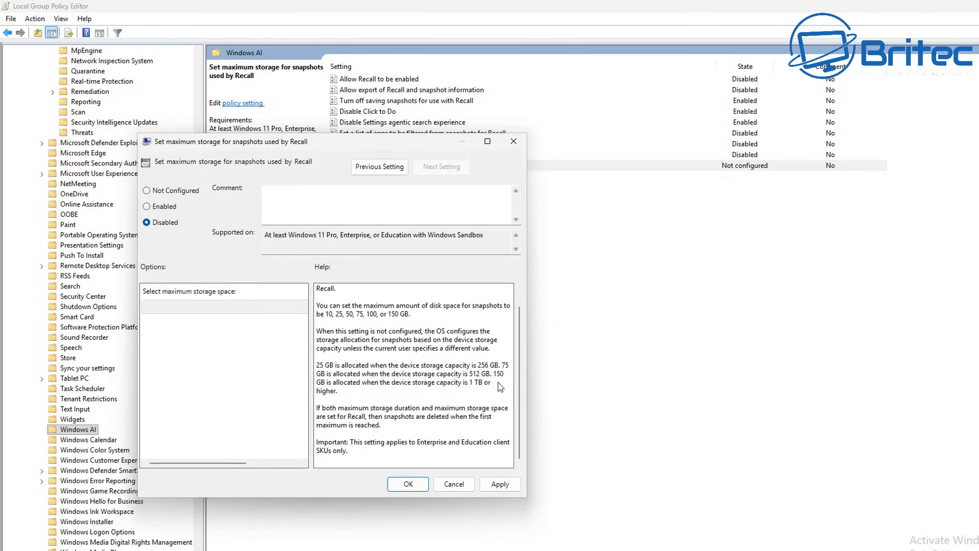
click(157, 206)
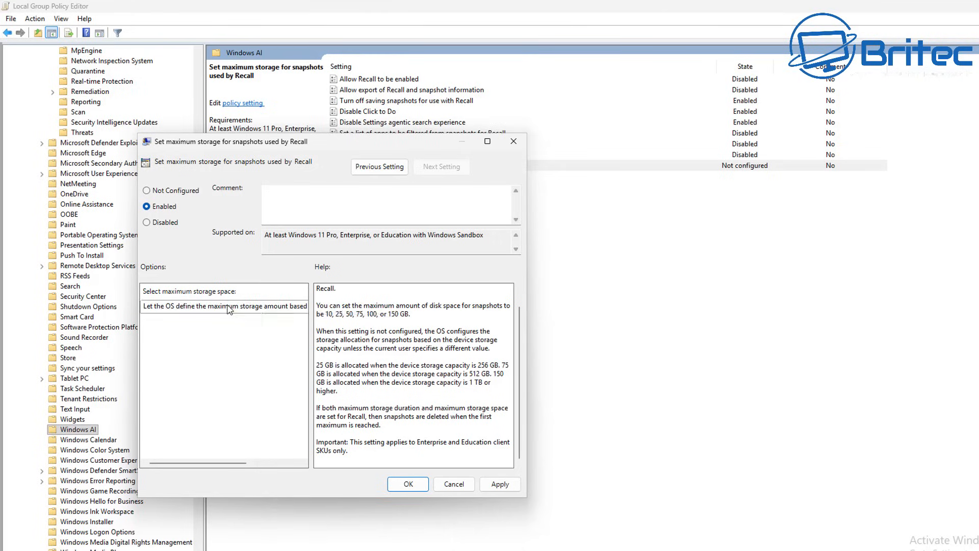
click(229, 307)
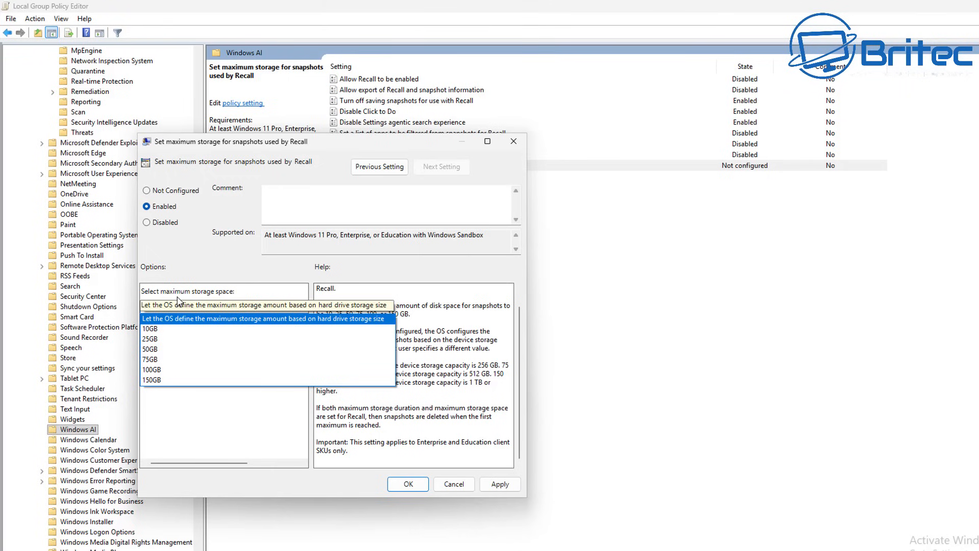
click(145, 222)
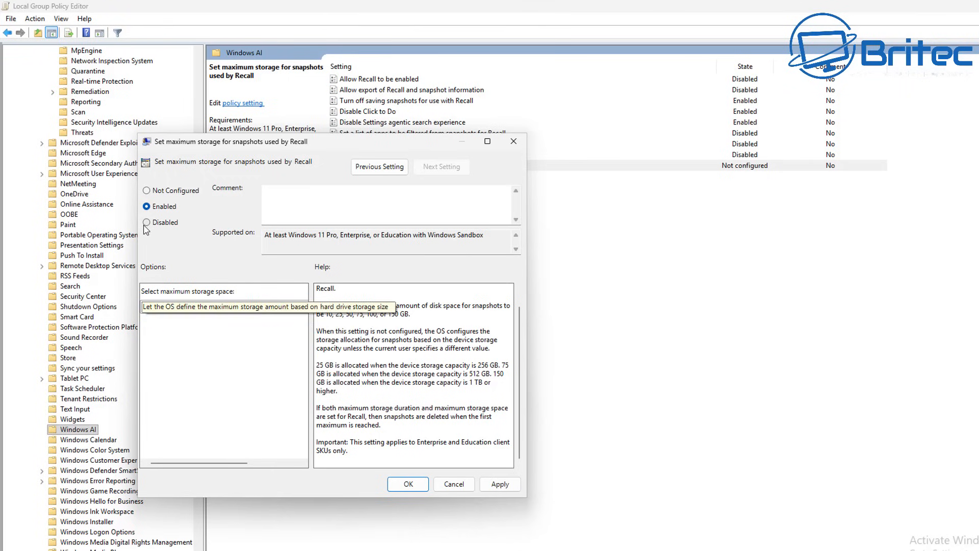
click(144, 223)
click(408, 484)
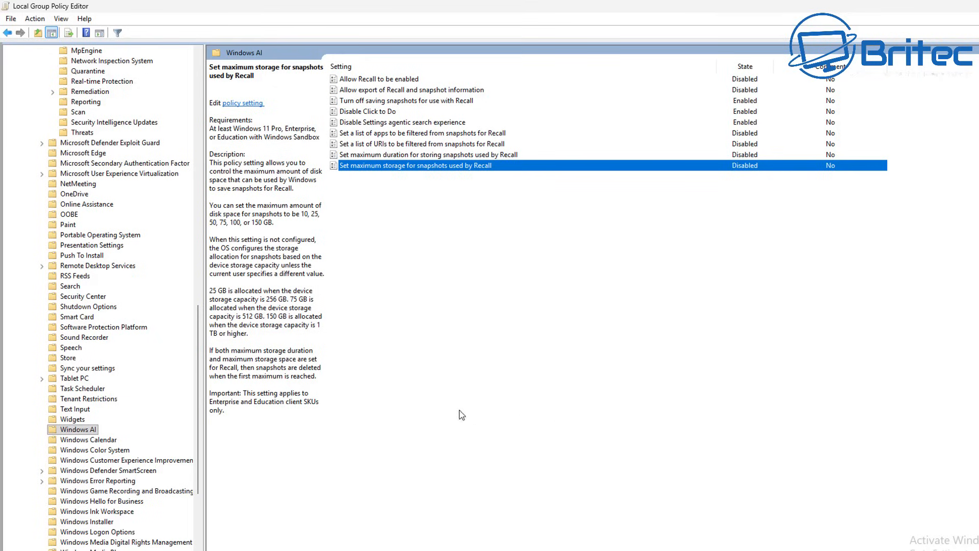
Set the "Turn off Windows Calendar" policy in the Windows Calendar folder to Enabled
click(76, 442)
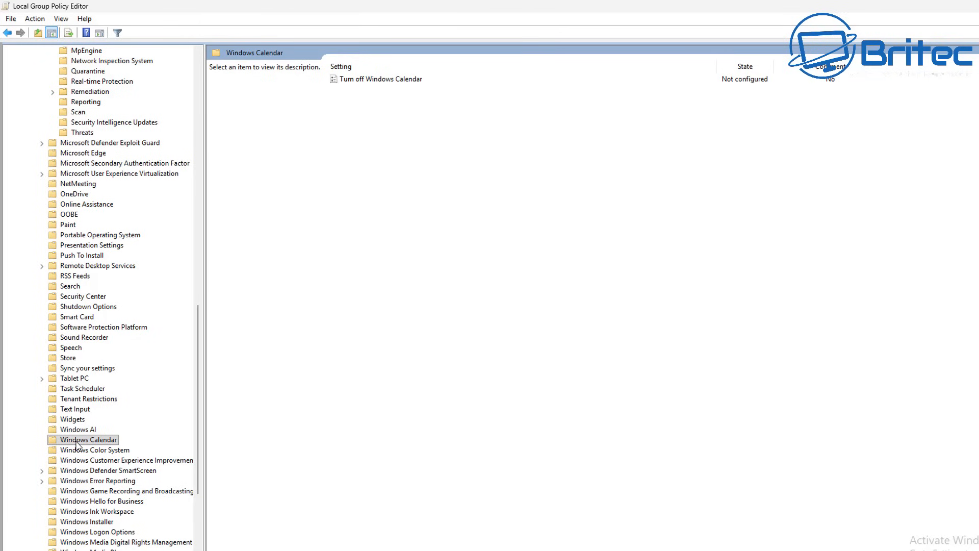
double_click(394, 80)
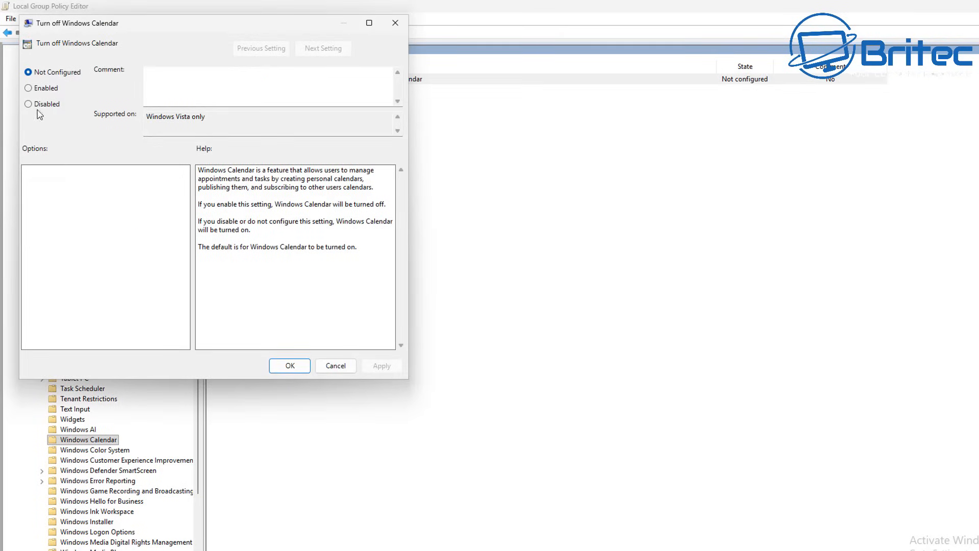
click(28, 88)
click(286, 366)
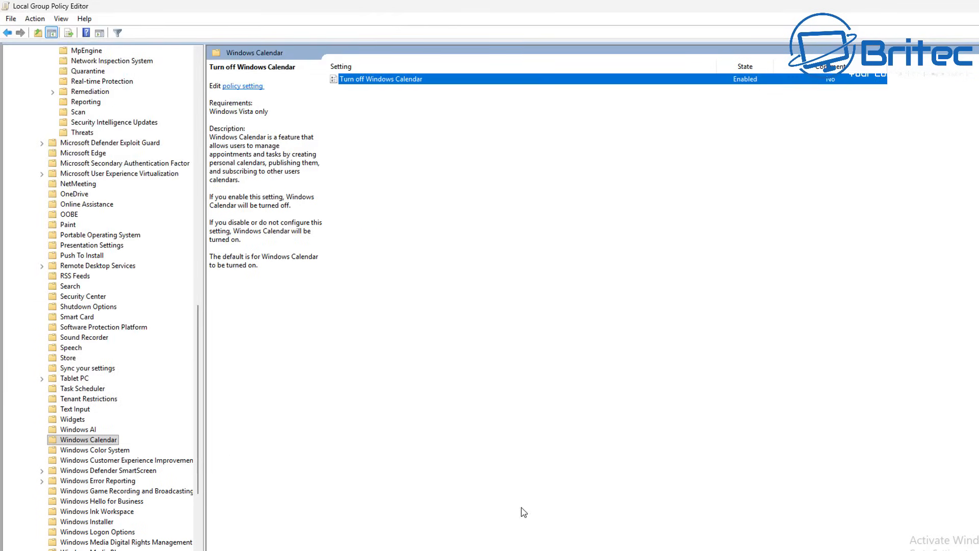
Set both Windows Customer Experience Improvement Program policies, corporate redirection of uploads and Study Identifier tagging, to Disabled
click(113, 452)
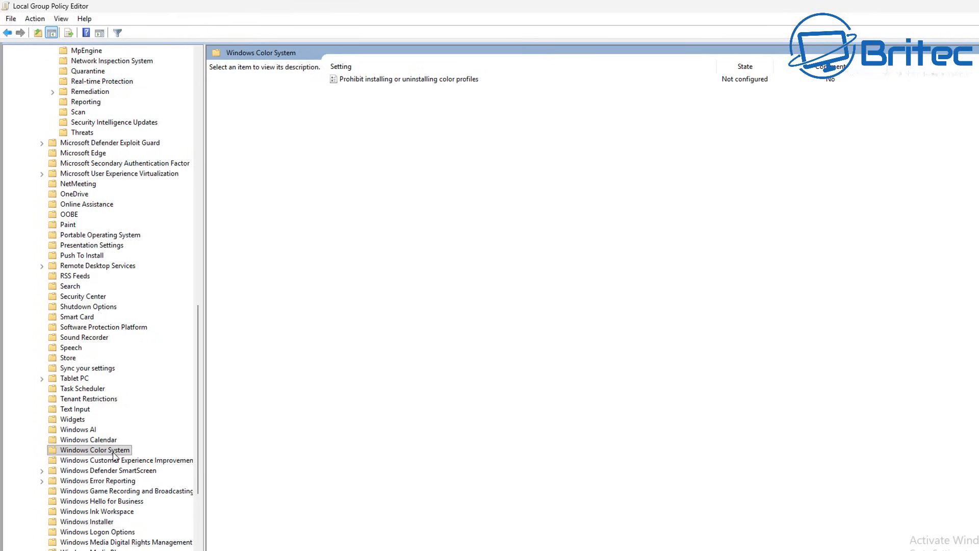
click(107, 462)
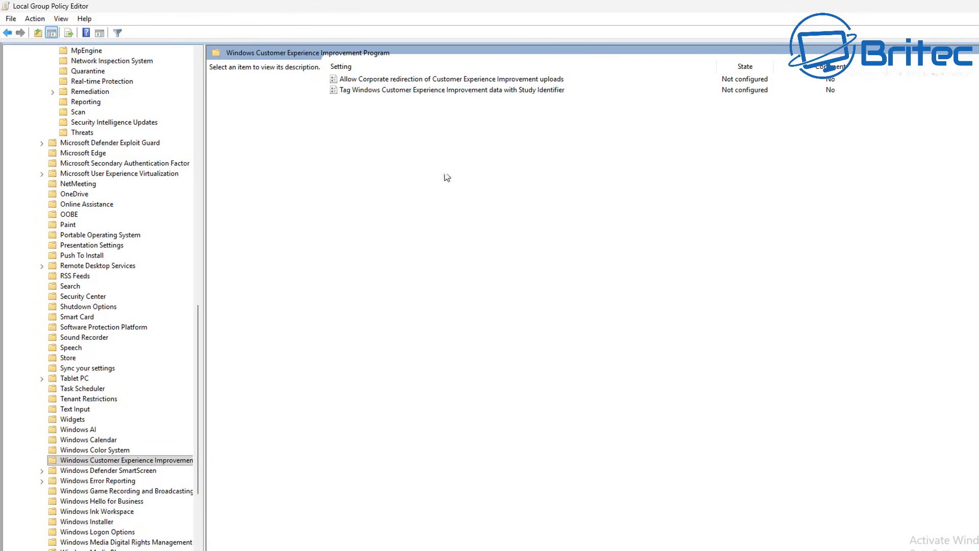
double_click(429, 80)
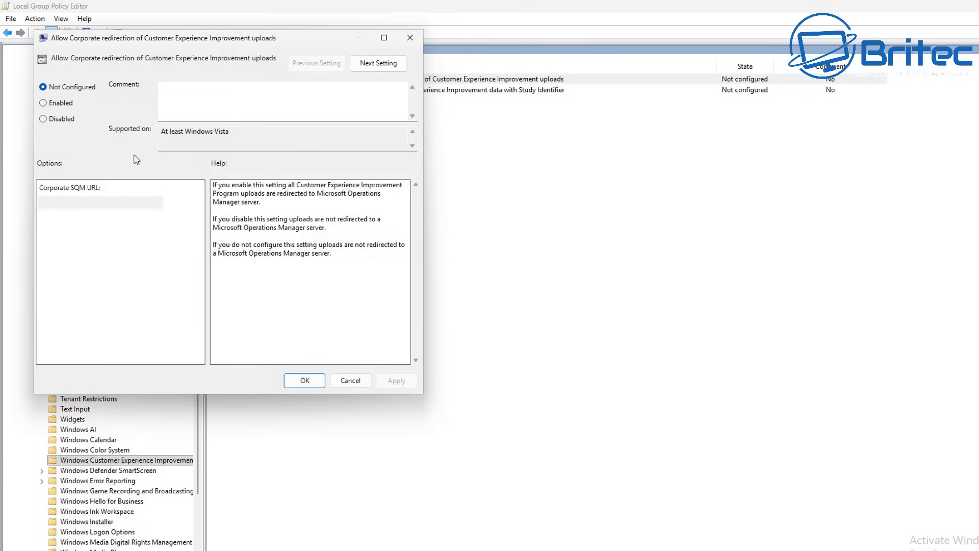
click(45, 121)
click(306, 380)
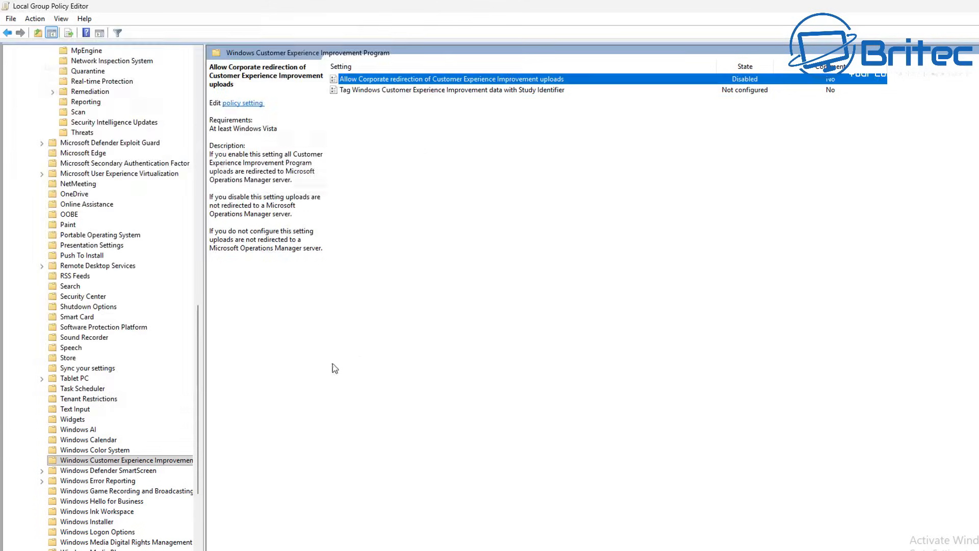
double_click(430, 91)
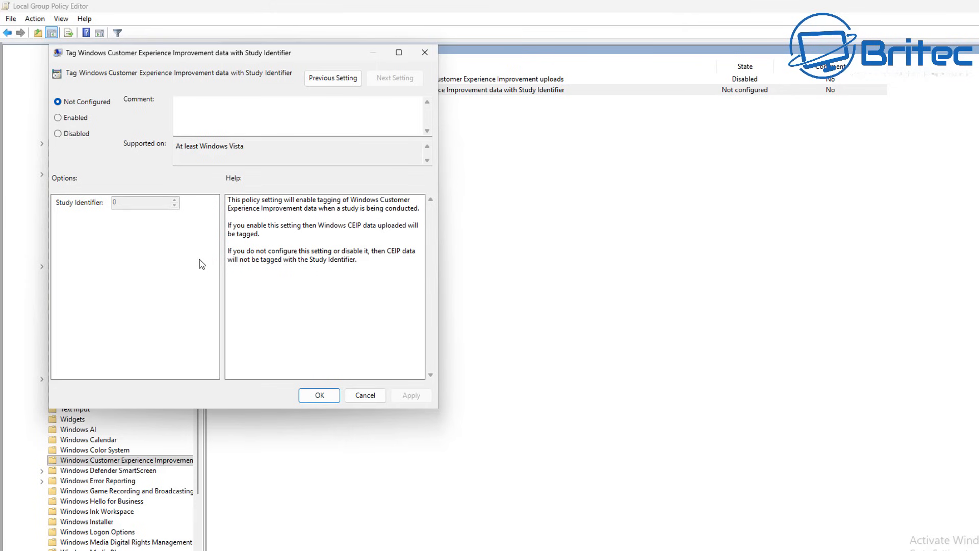
click(63, 133)
click(319, 395)
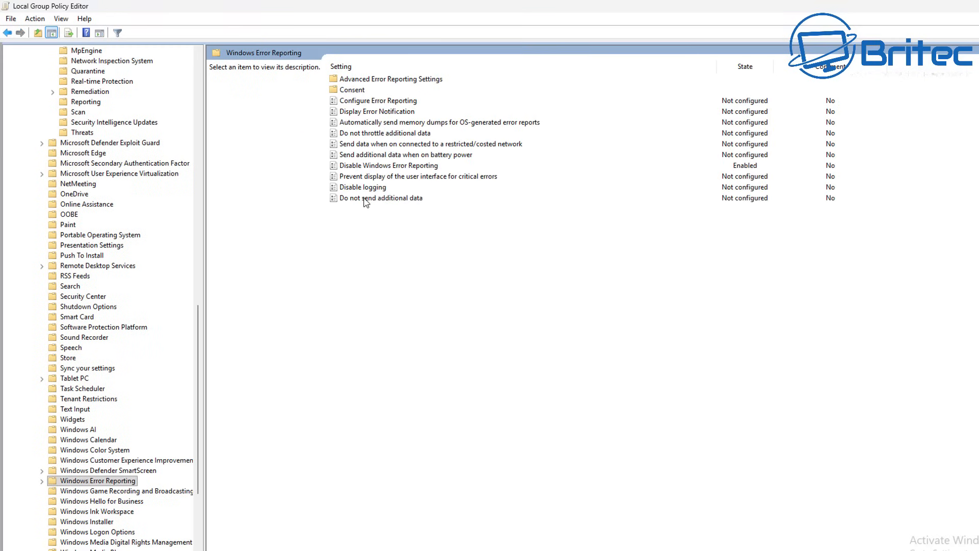
Set the "Do not send additional data" and "Disable logging" policies in the Windows Error Reporting folder to Enabled
double_click(365, 198)
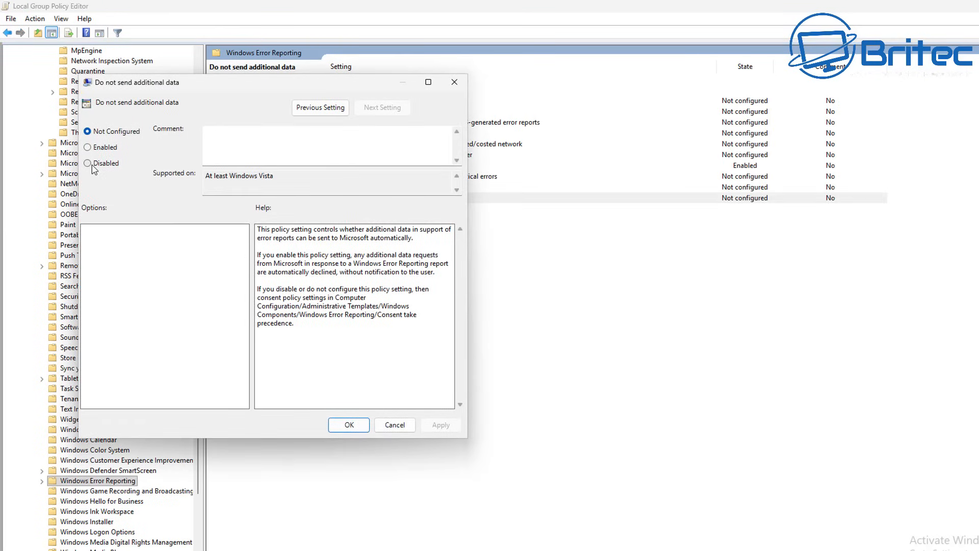
click(88, 147)
click(347, 427)
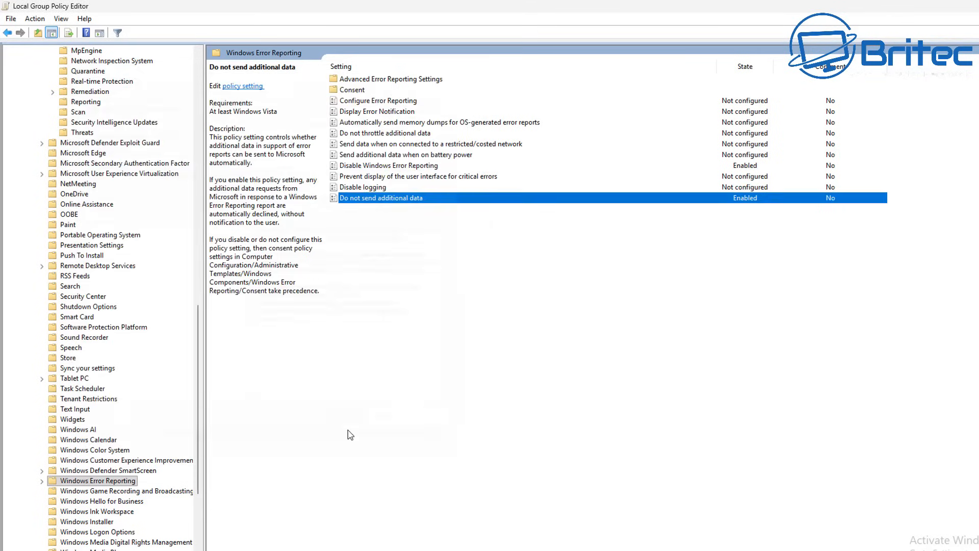
double_click(365, 188)
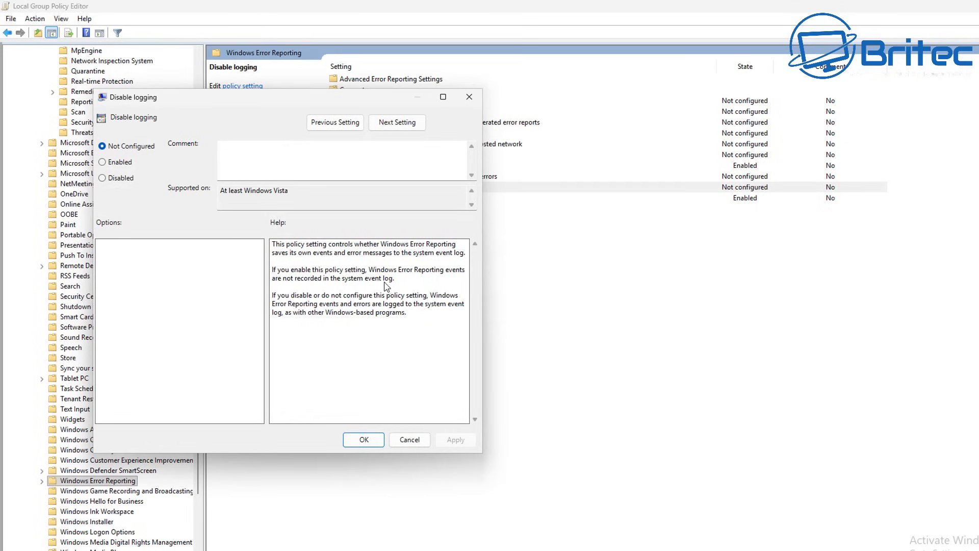
click(113, 163)
click(364, 440)
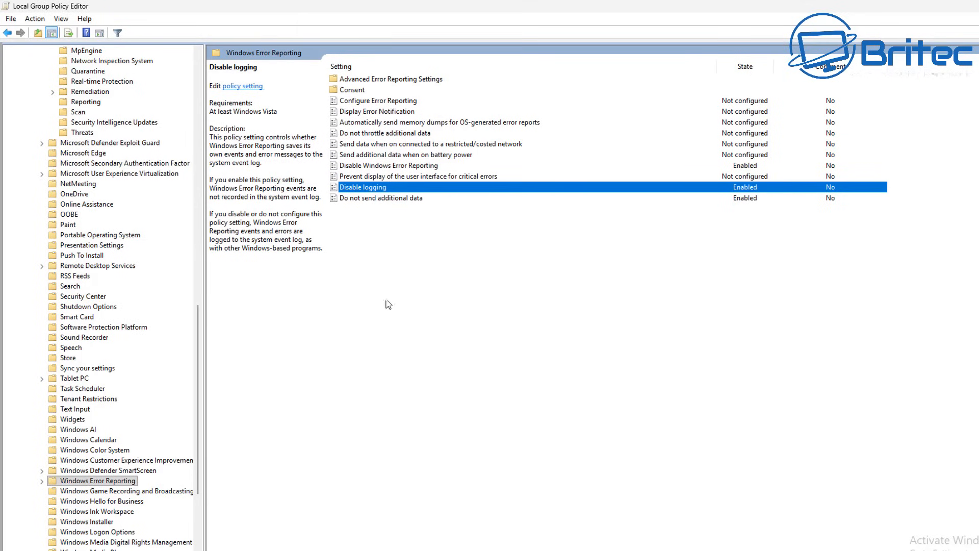
Set the error reporting policies "Send additional data when on battery power" and "Automatically send memory dumps for OS-generated error reports" to Disabled
click(394, 168)
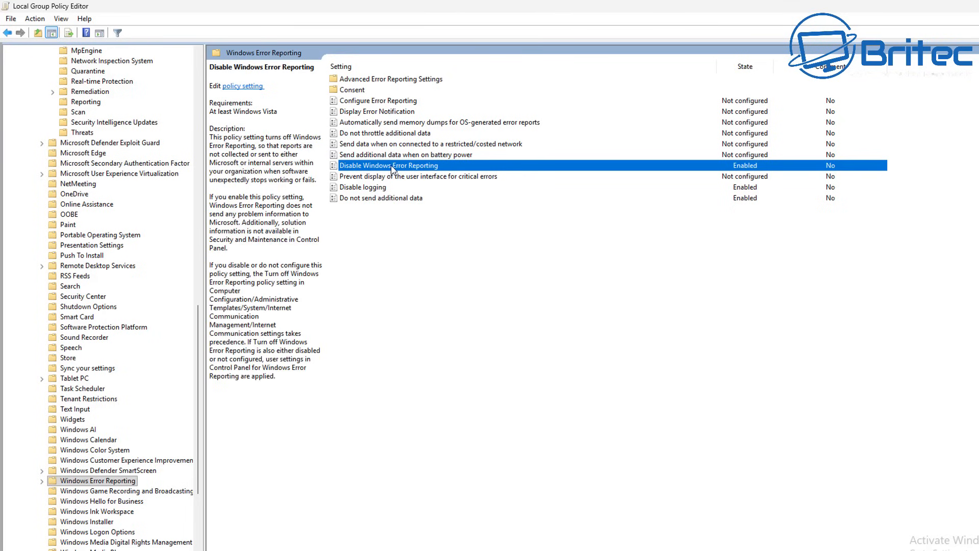
click(387, 156)
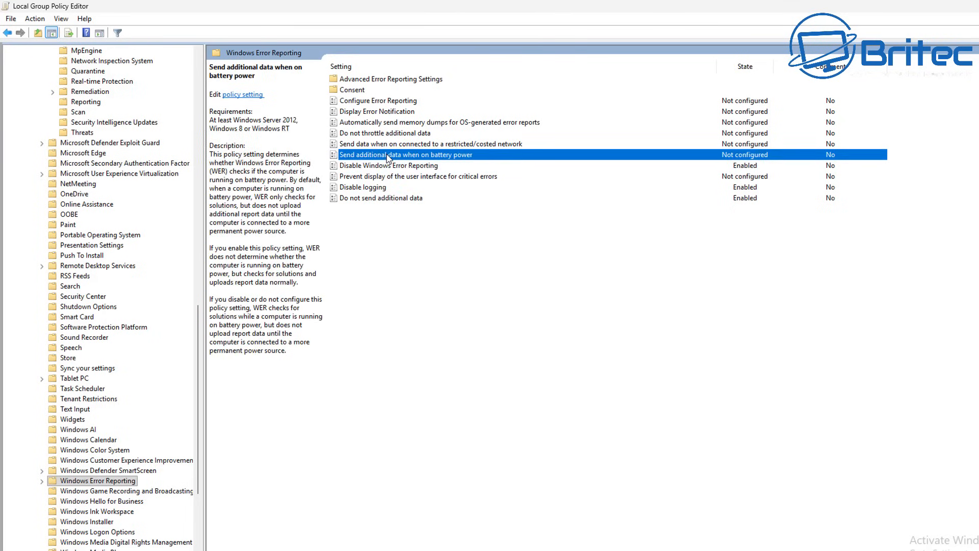
double_click(388, 156)
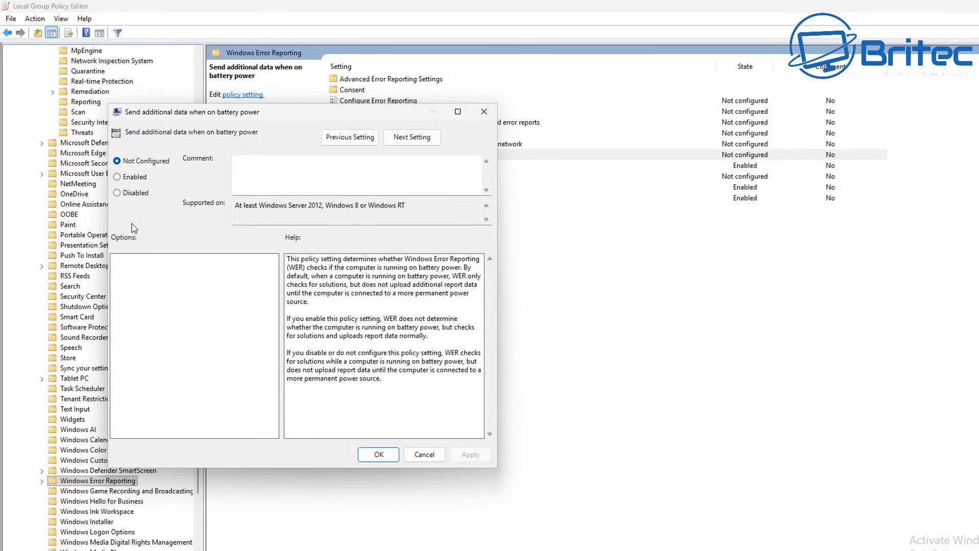
click(117, 193)
click(379, 455)
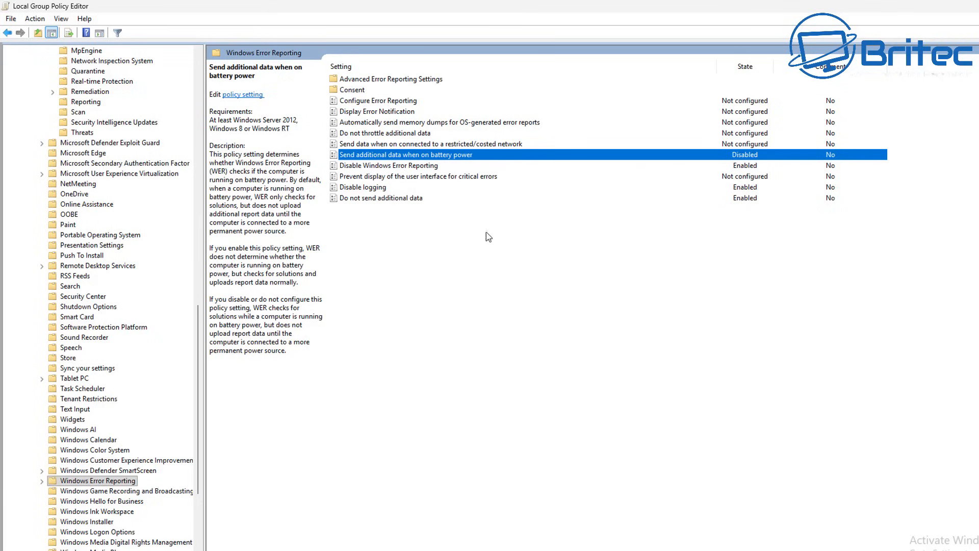
click(496, 125)
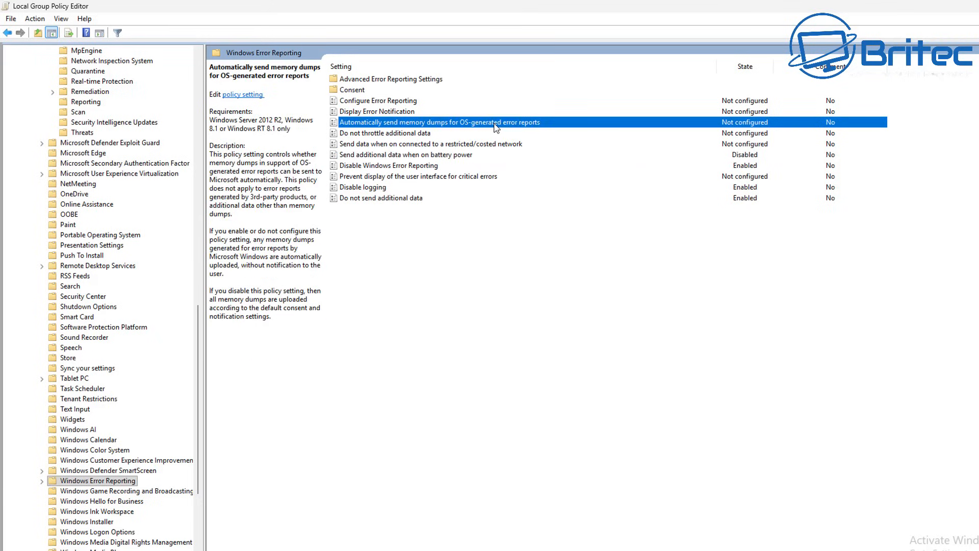
double_click(495, 124)
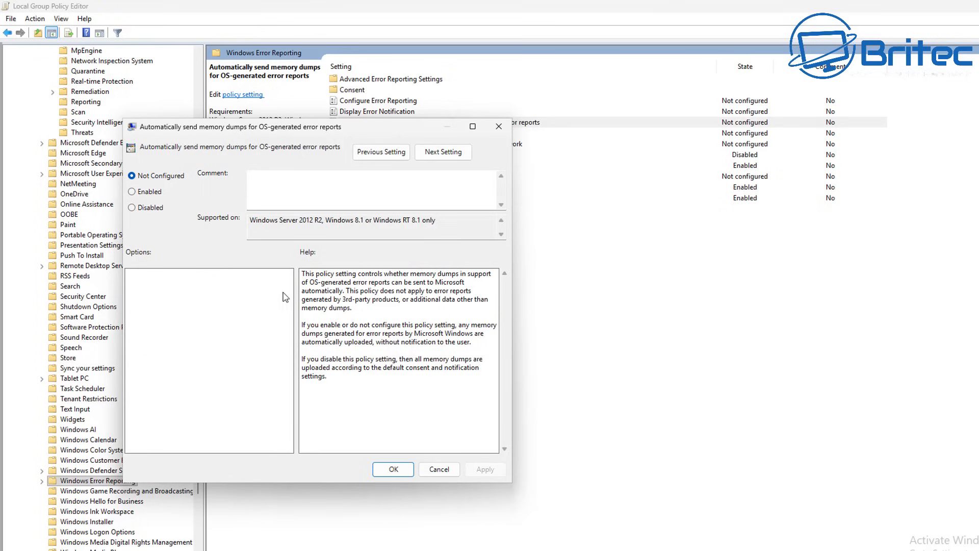
click(142, 207)
click(395, 467)
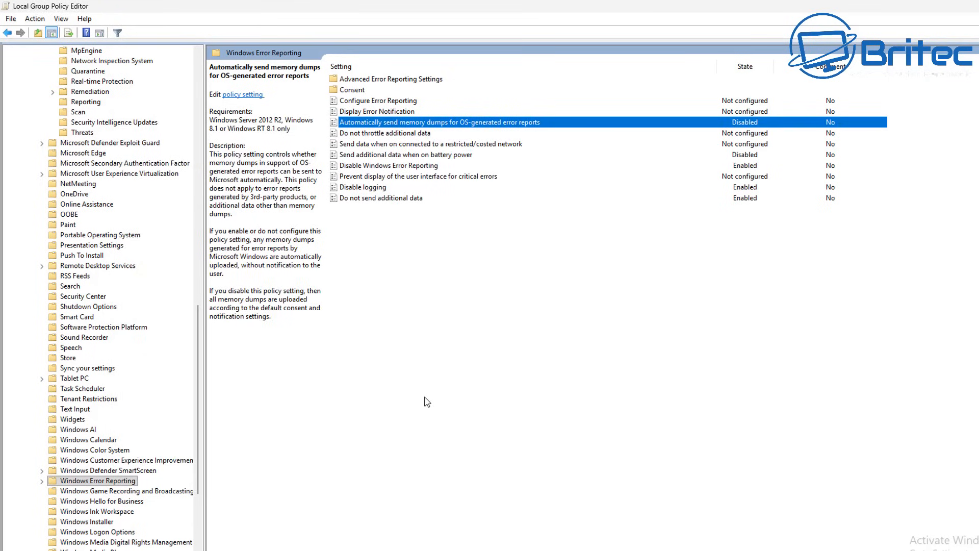
Set the "Send data when on connected to a restricted/costed network" error reporting policy to Enabled
click(421, 144)
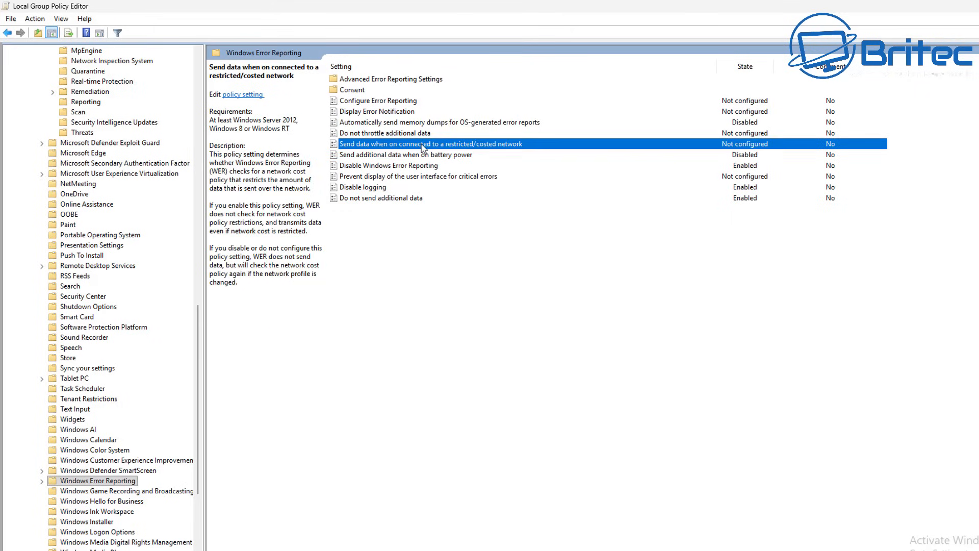
double_click(422, 146)
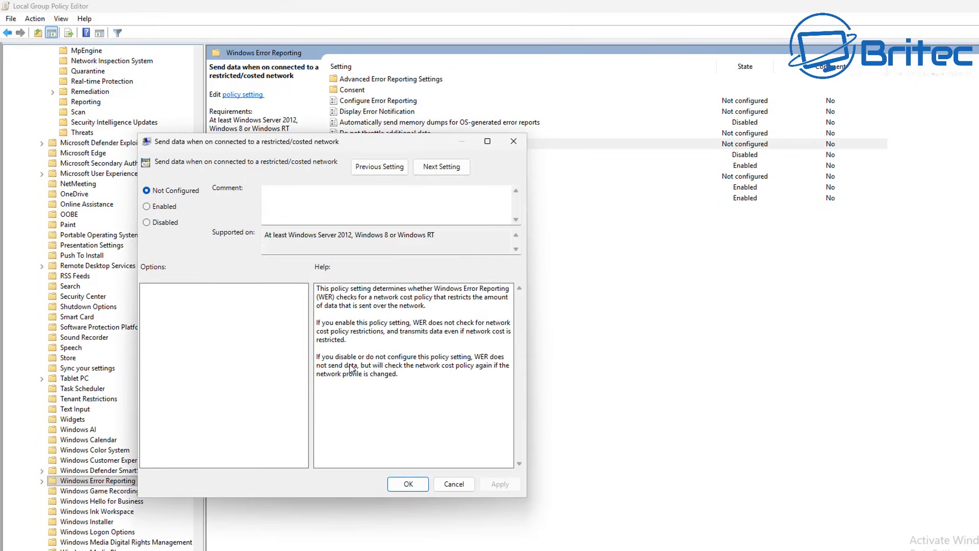
click(147, 206)
click(408, 483)
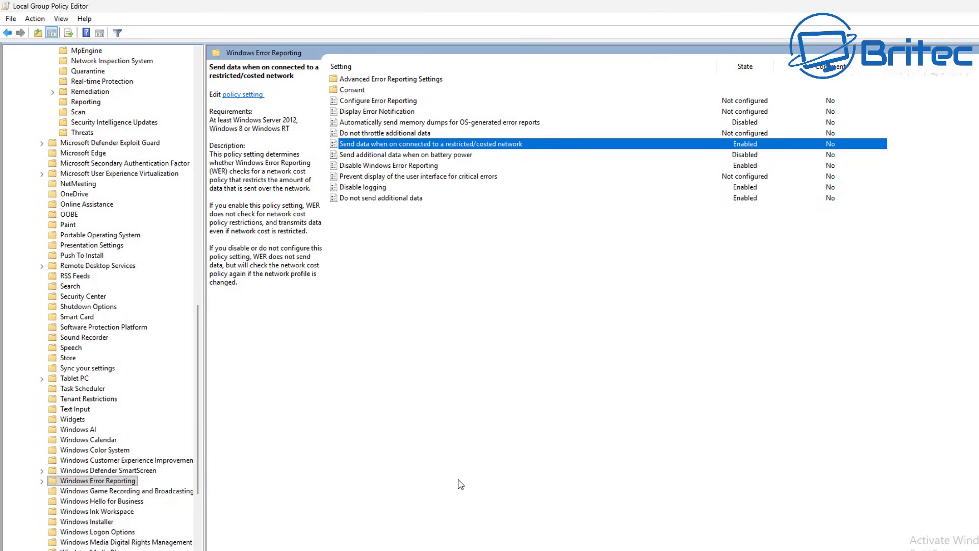
Set the "Send data when on connected to a restricted/costed network" error reporting policy to Disabled
double_click(454, 145)
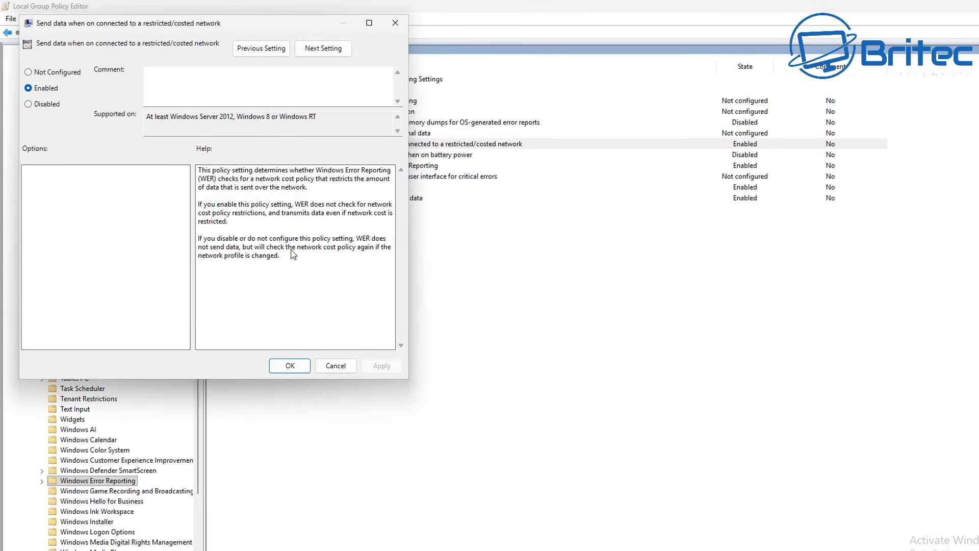
click(40, 104)
click(289, 366)
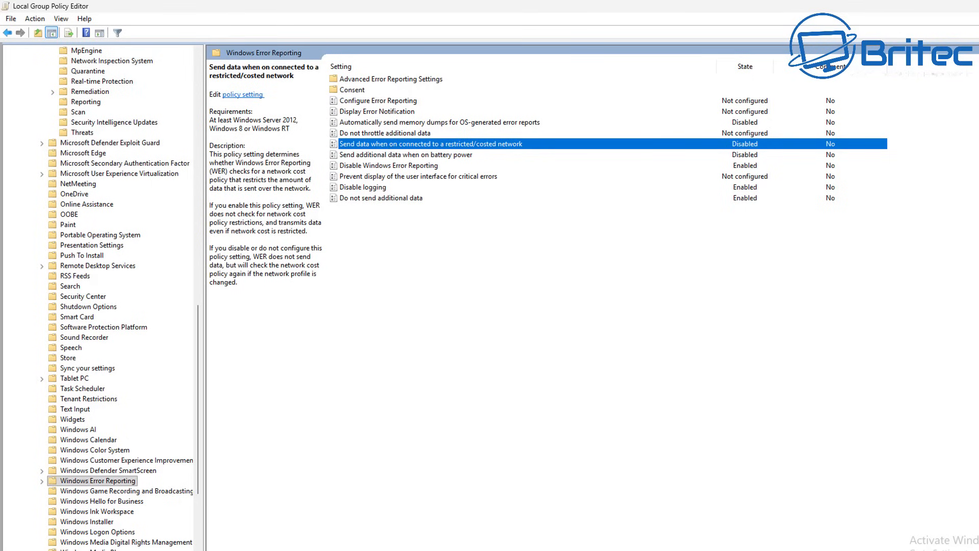
Set the "Use biometrics" policy in the Windows Hello for Business folder to Disabled
scroll(120, 451, down, 3)
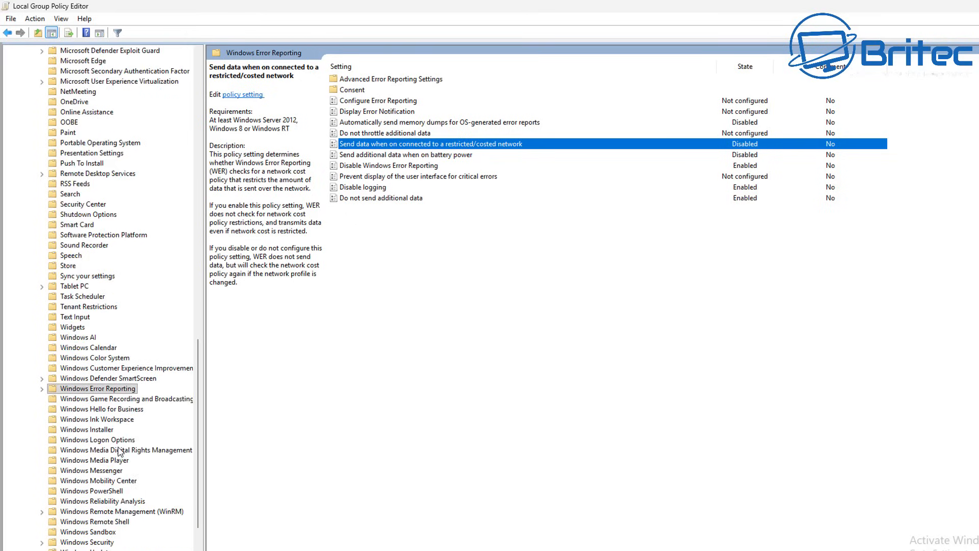
scroll(120, 451, down, 2)
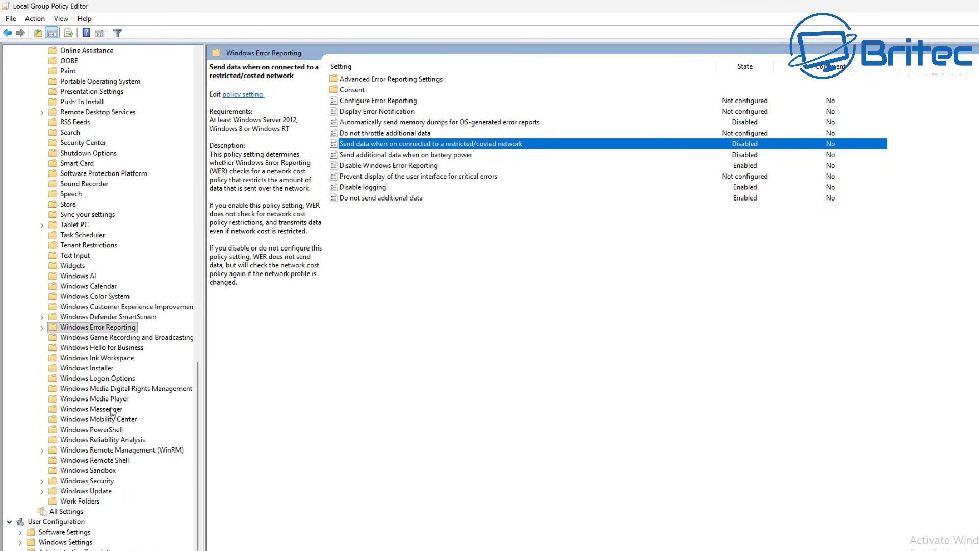
click(107, 337)
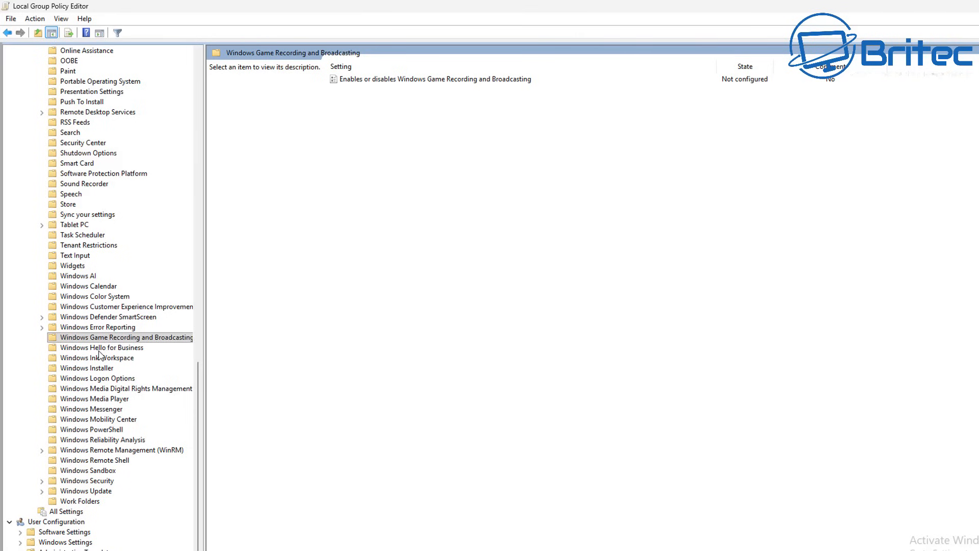
click(100, 349)
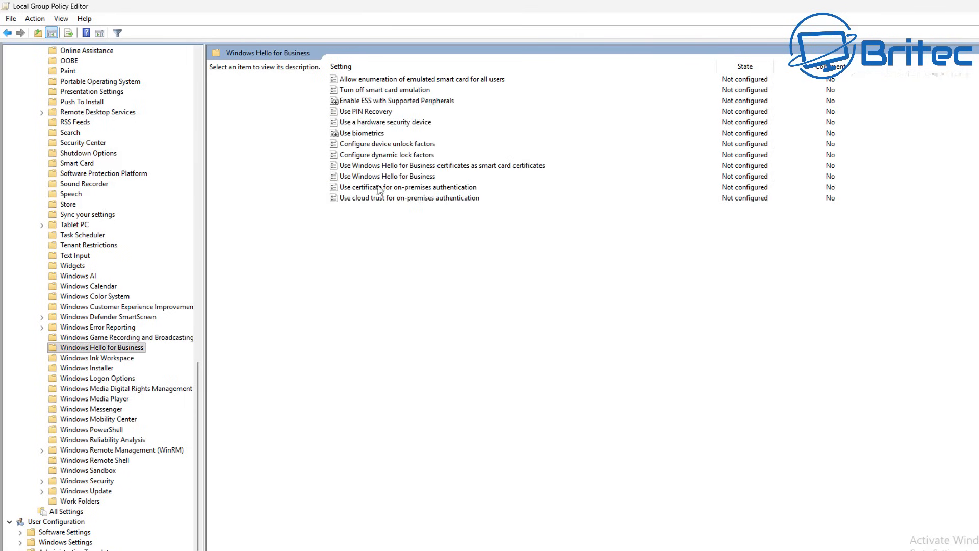
double_click(351, 133)
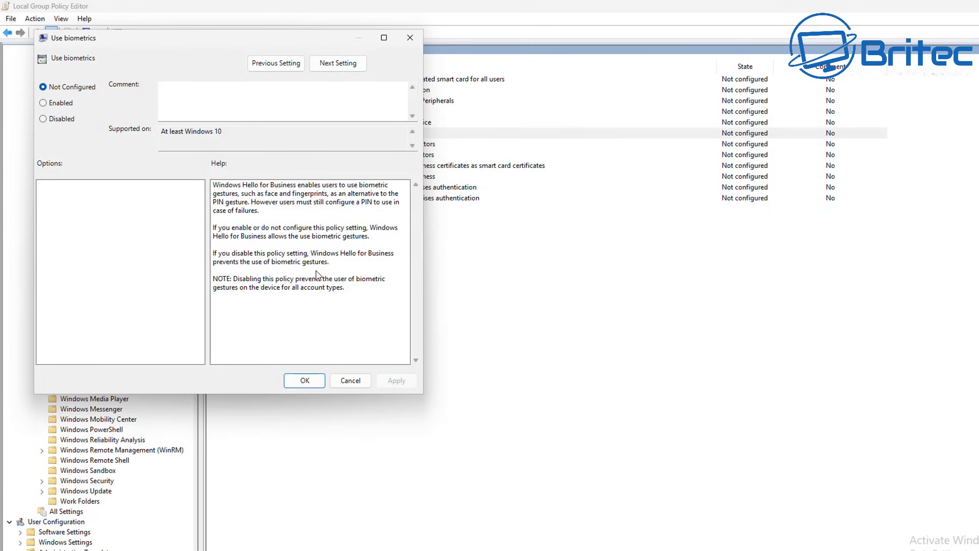
click(50, 119)
click(305, 381)
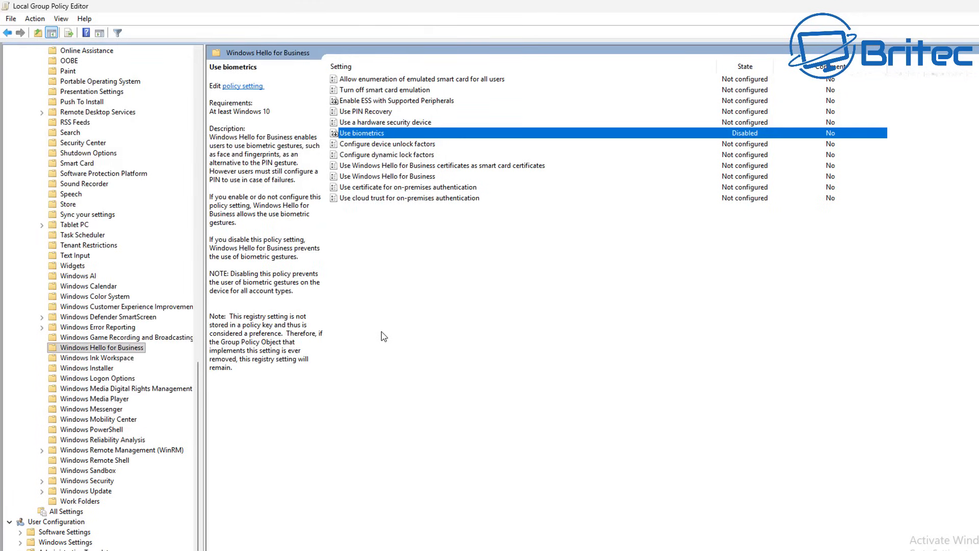
Set the "Allow Windows Ink Workspace" policy to Enabled with Disabled as its chosen action
click(114, 358)
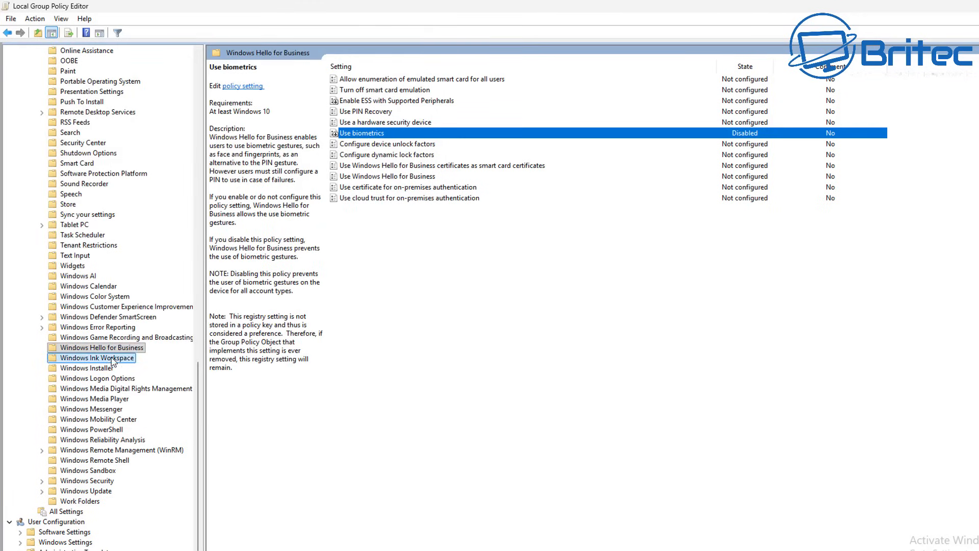
double_click(416, 91)
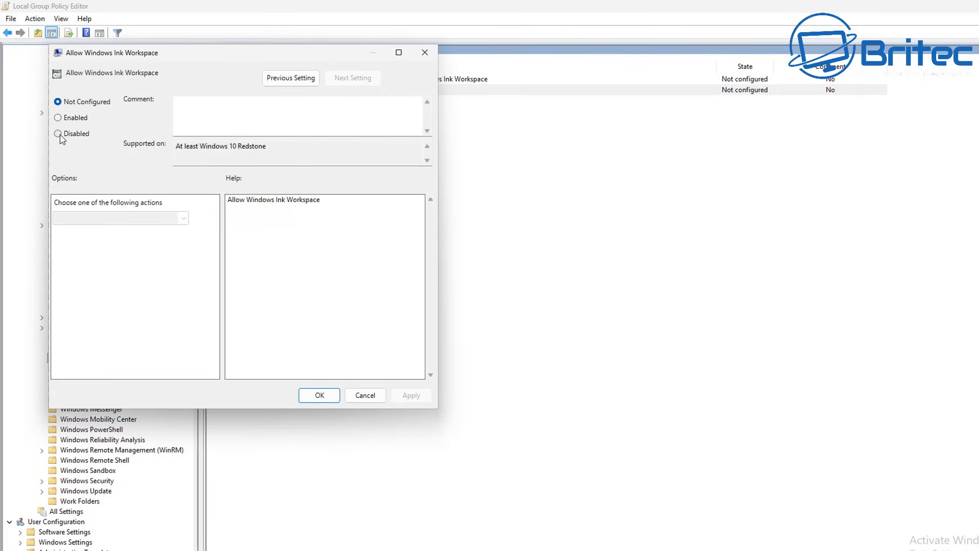
click(59, 135)
click(73, 118)
click(159, 216)
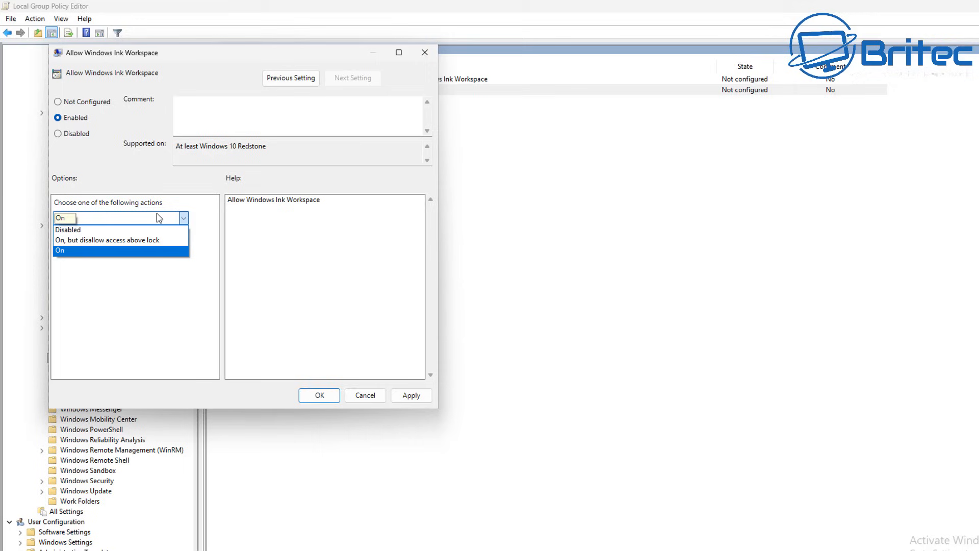
click(113, 226)
click(319, 395)
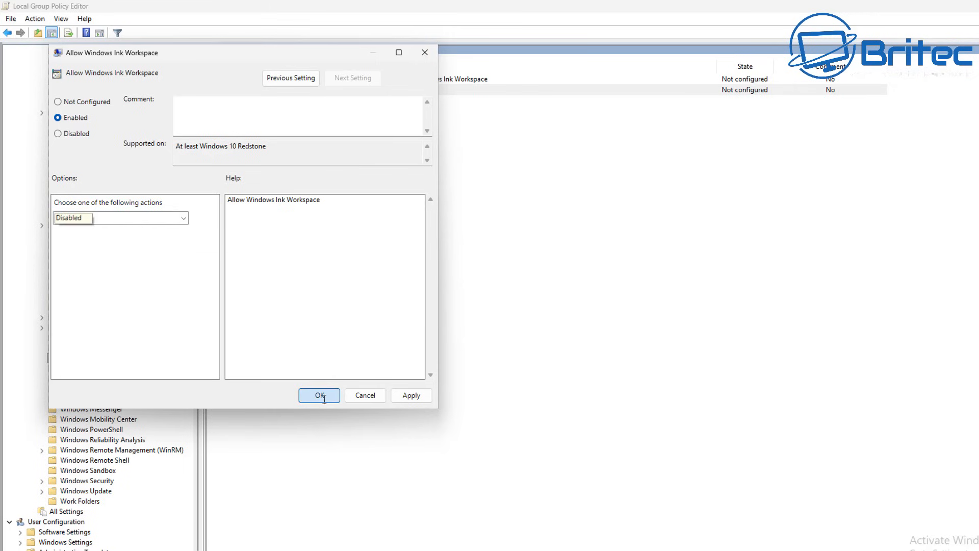
Set the "Allow suggested apps in Windows Ink Workspace" policy to Disabled
double_click(427, 79)
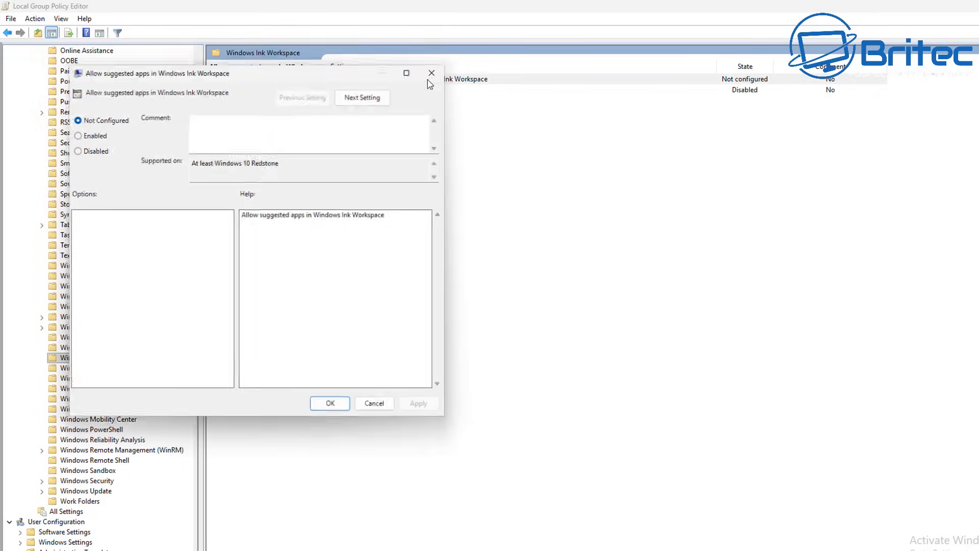
click(87, 136)
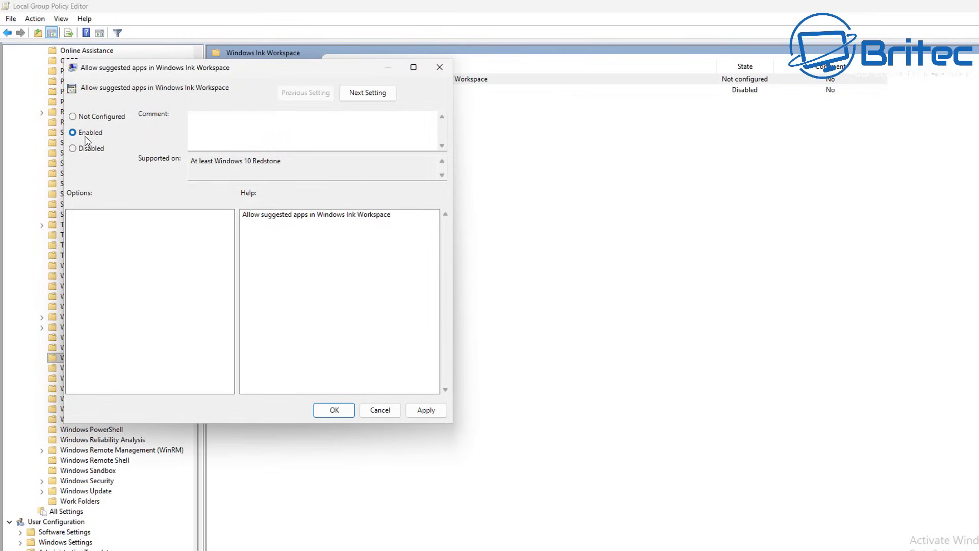
click(80, 152)
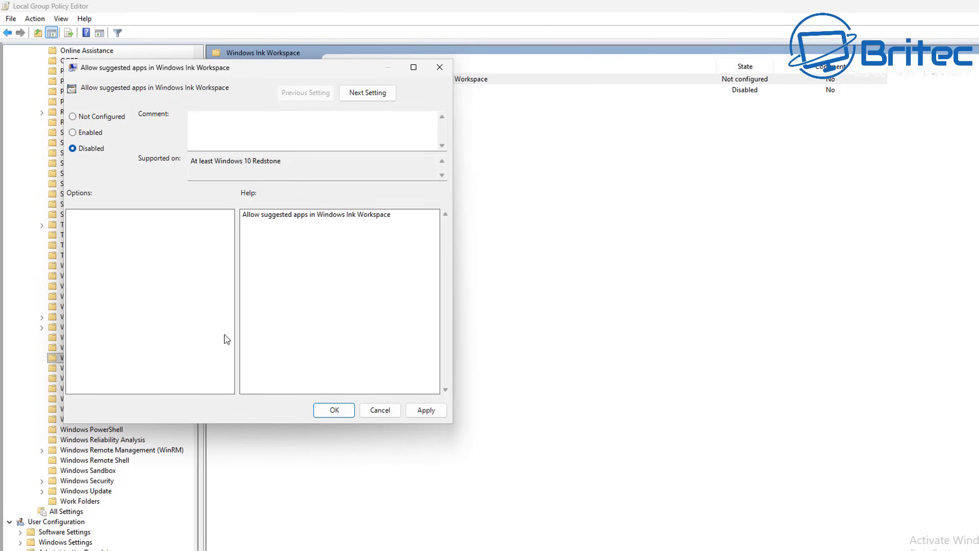
click(331, 410)
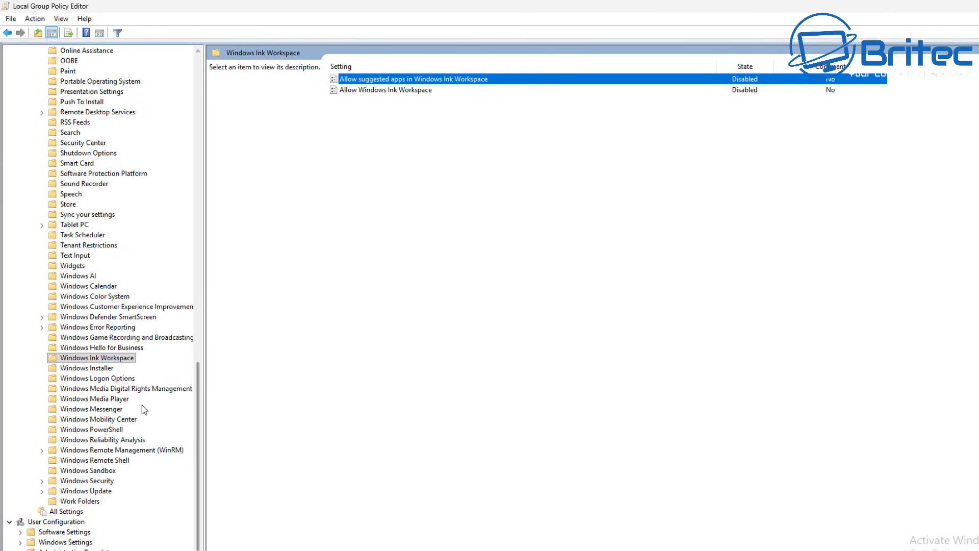
Set the "Do not allow Windows Messenger to be run" policy in the Windows Messenger folder to Enabled
click(97, 369)
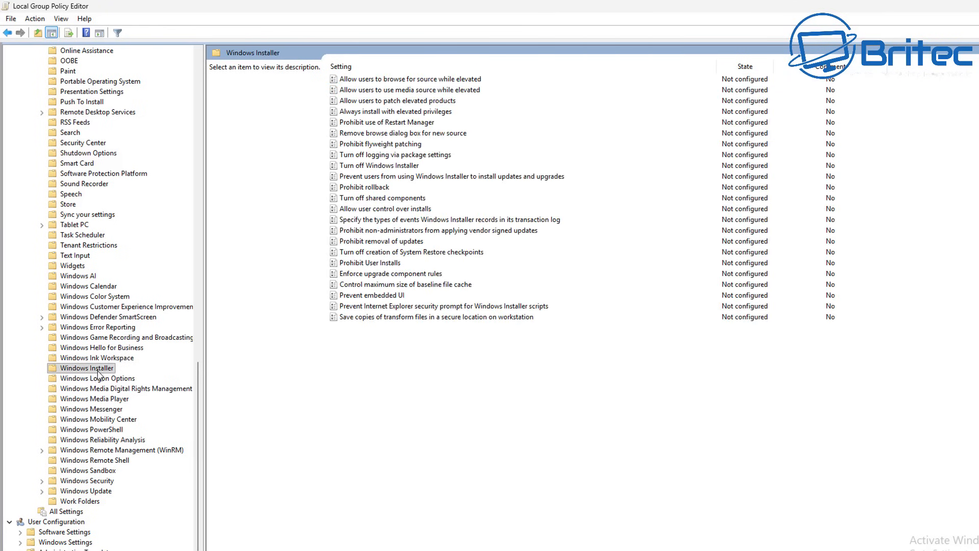
click(94, 381)
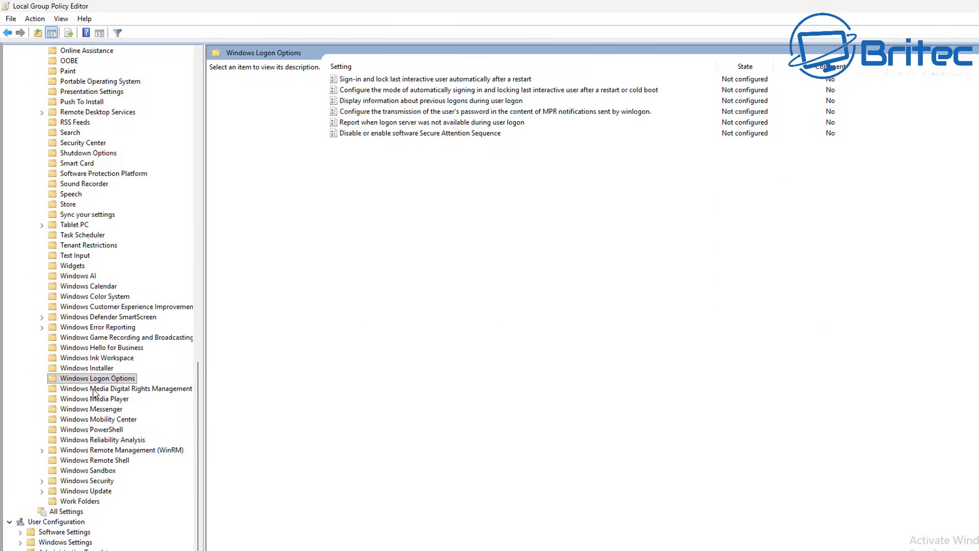
click(94, 390)
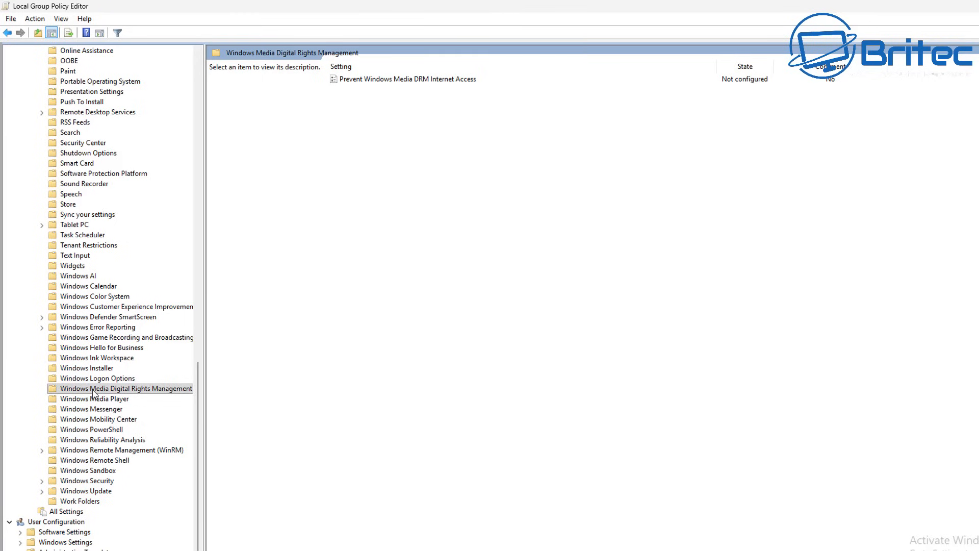
click(92, 402)
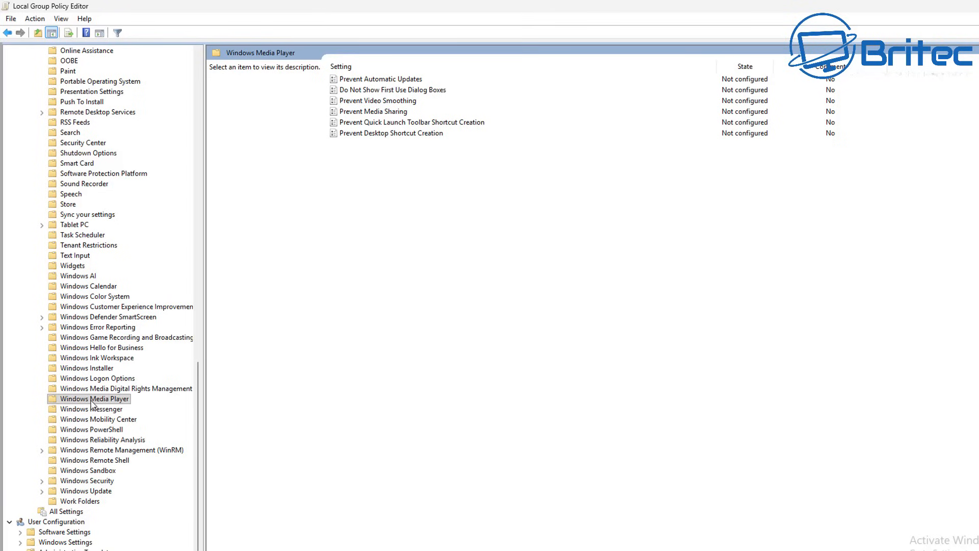
click(95, 411)
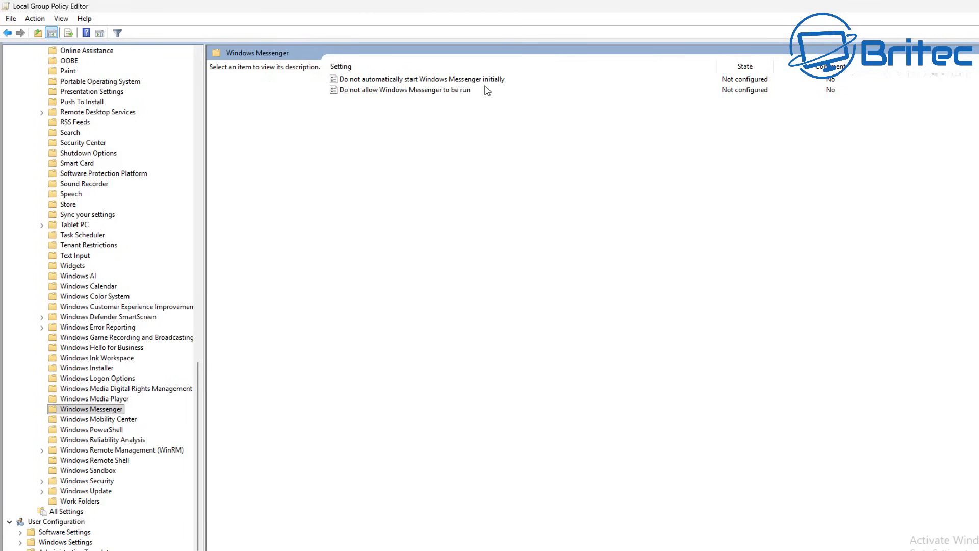
double_click(430, 90)
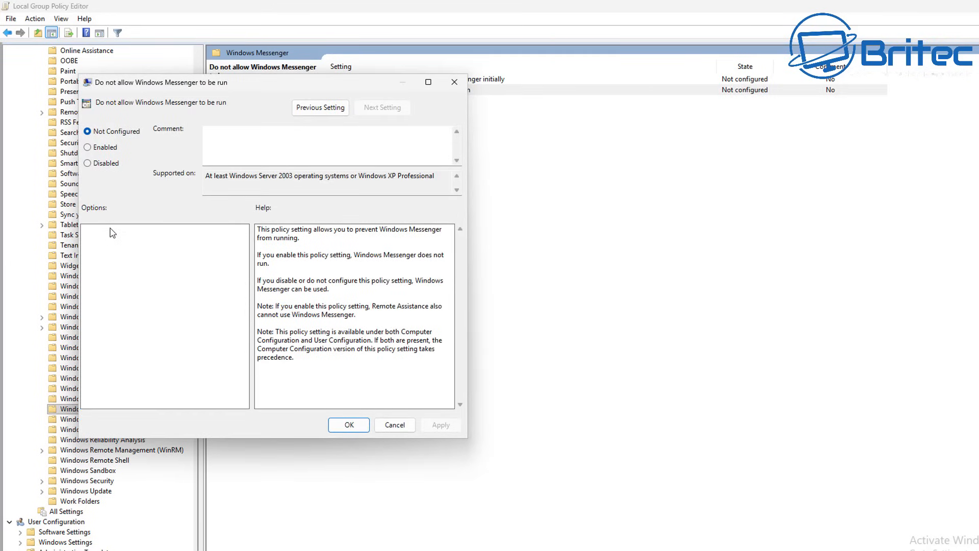
click(88, 147)
click(441, 425)
click(393, 425)
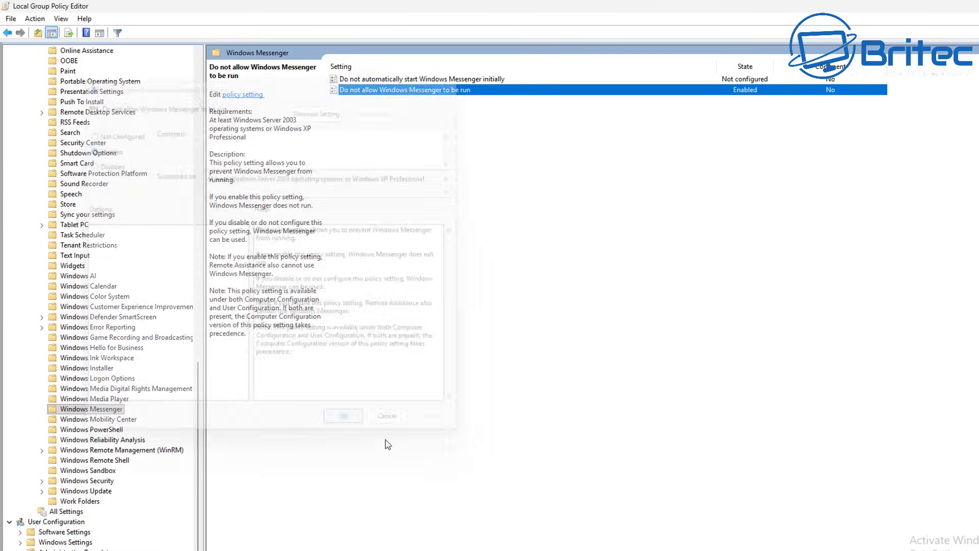
Set the "Allow Automatic Updates immediate installation" policy under Windows Update's Legacy Policies to Disabled
double_click(85, 490)
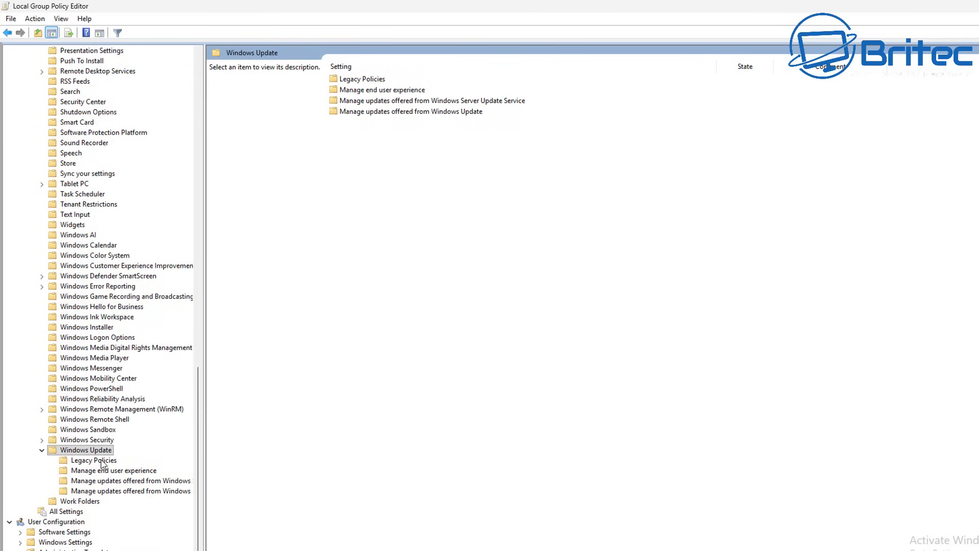
click(93, 460)
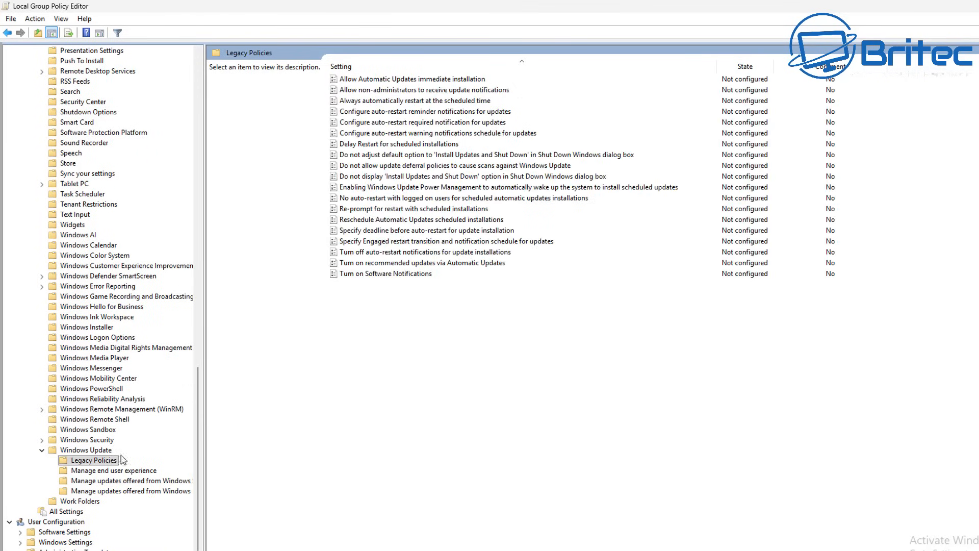
double_click(413, 81)
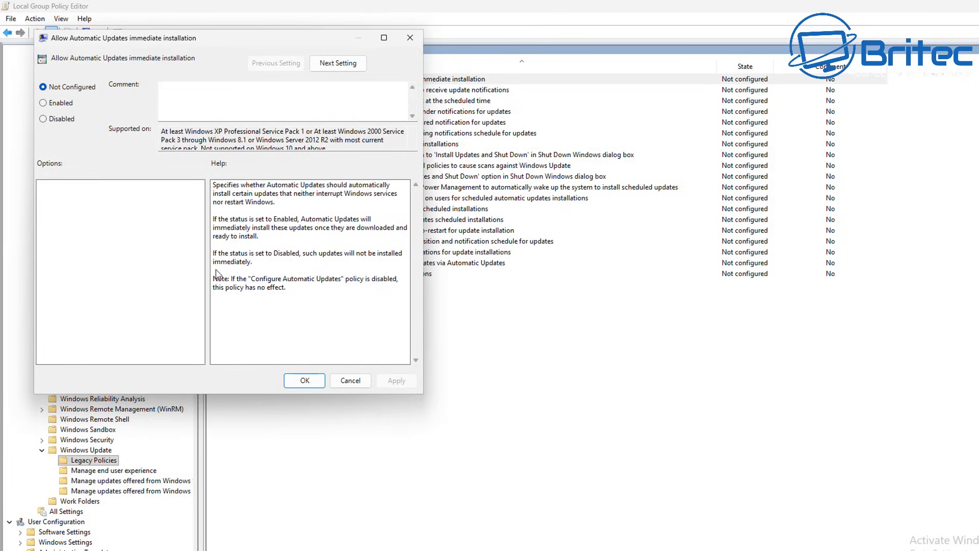
click(43, 119)
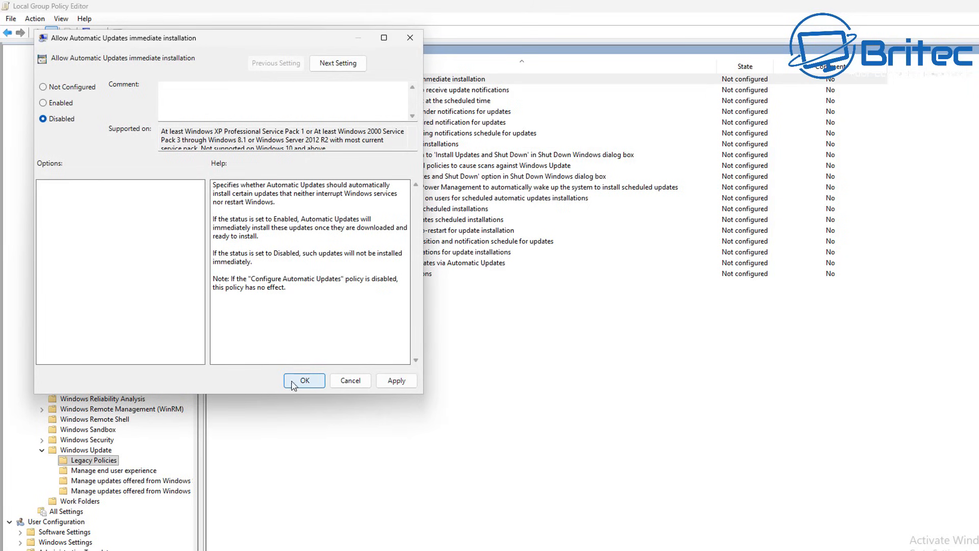
click(395, 383)
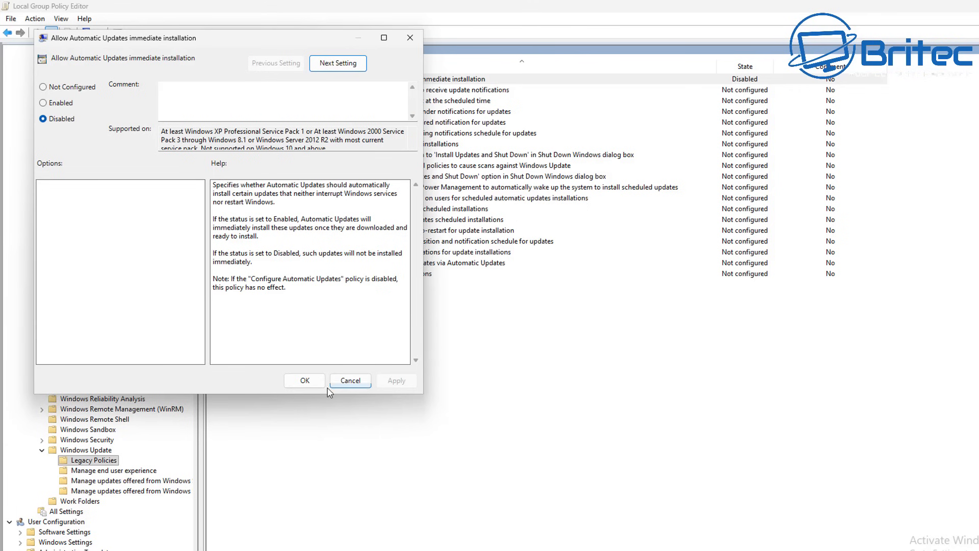
click(304, 380)
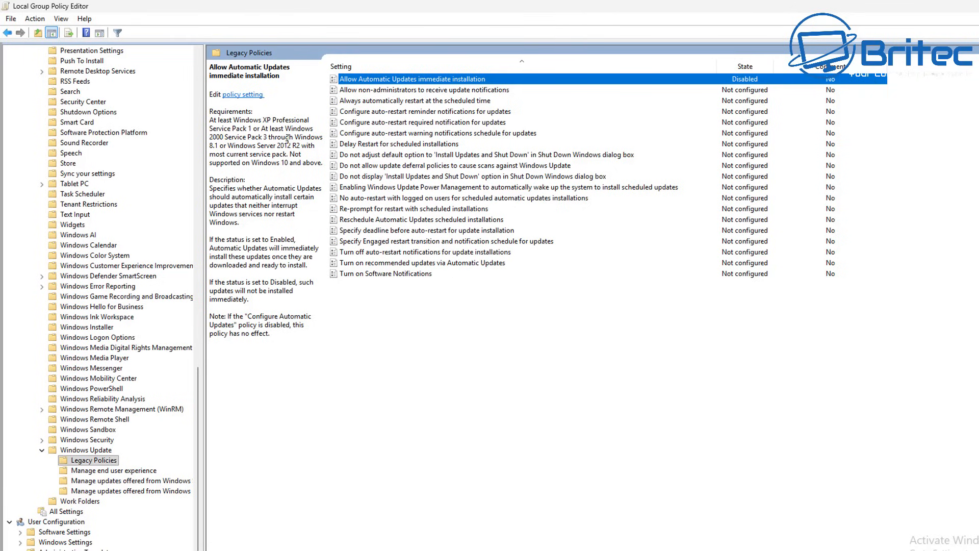
Enable the "Configure Automatic Updates" policy under Manage end user experience with option 7, Auto Download, Notify to install, Notify to Restart
click(124, 472)
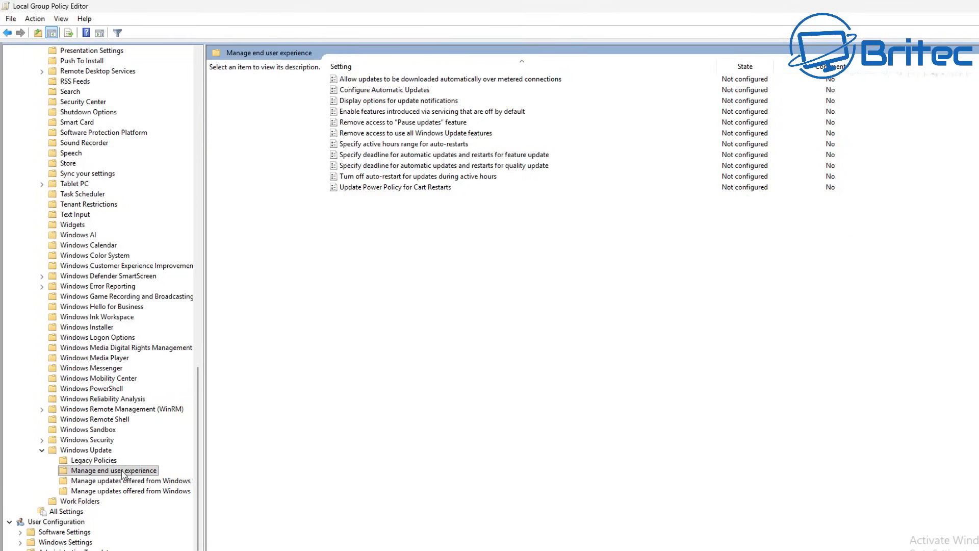
double_click(394, 92)
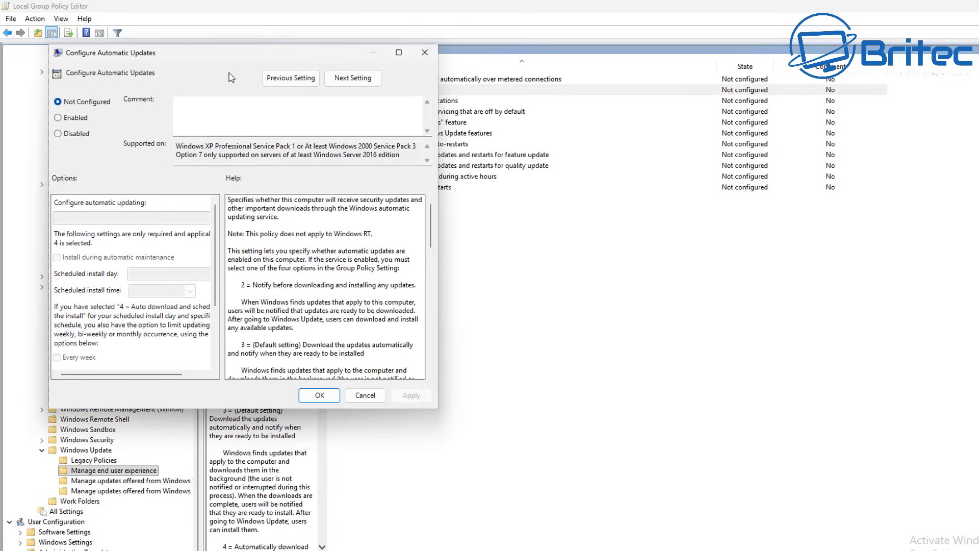
click(58, 118)
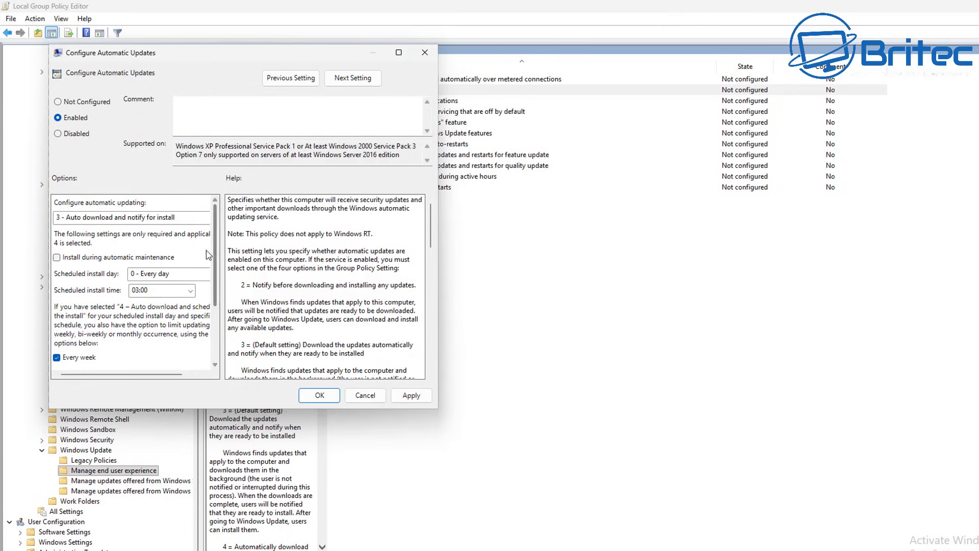
click(198, 221)
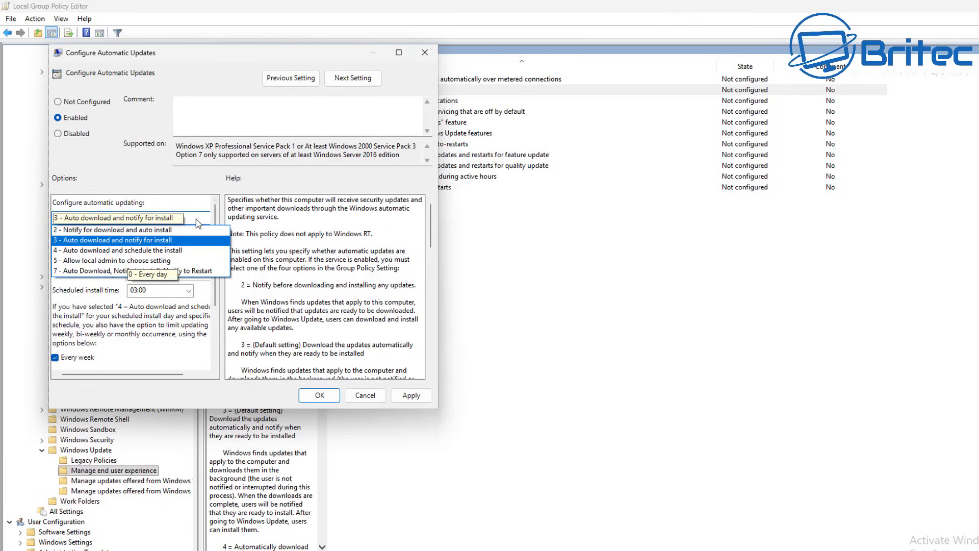
click(206, 276)
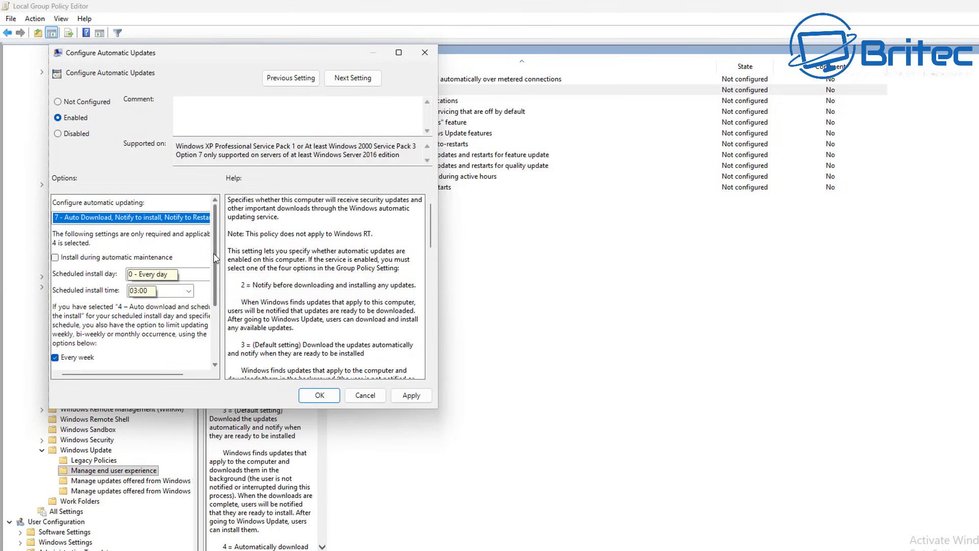
scroll(215, 259, down, 5)
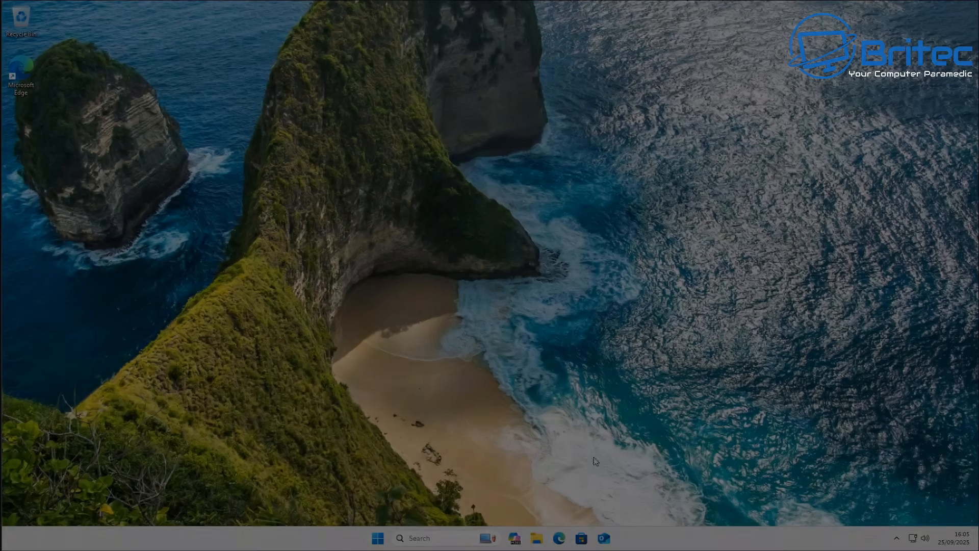
Switch to Windows Settings and uninstall Microsoft Clipchamp from the installed apps
click(382, 543)
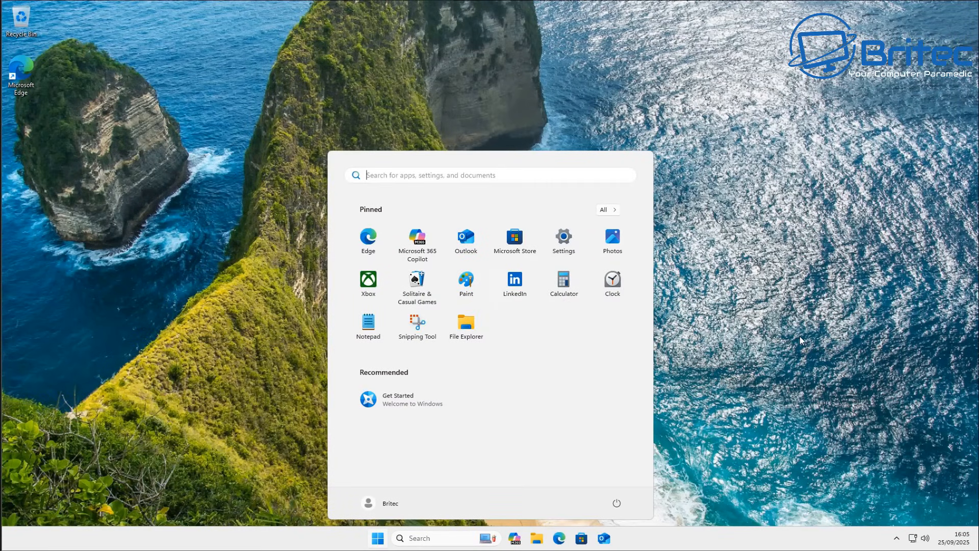
click(557, 249)
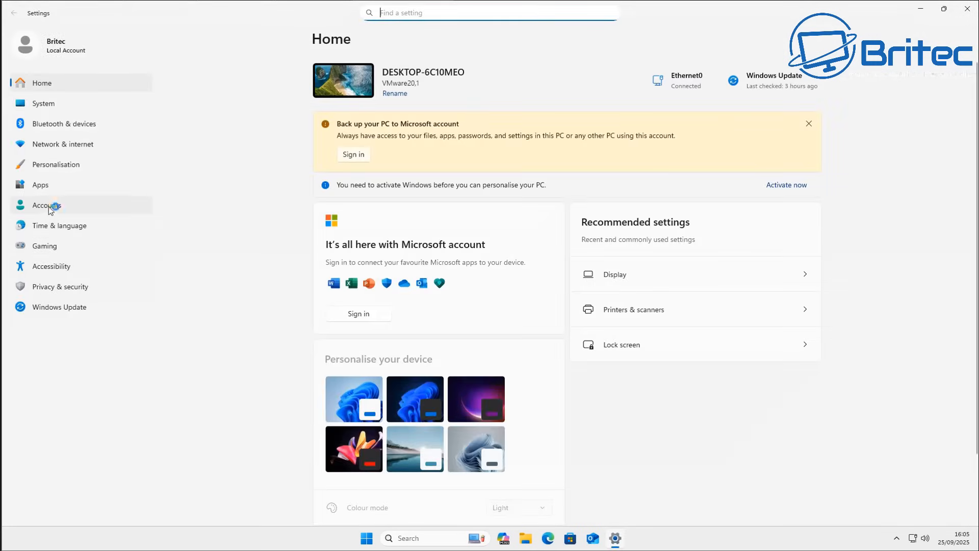
click(42, 186)
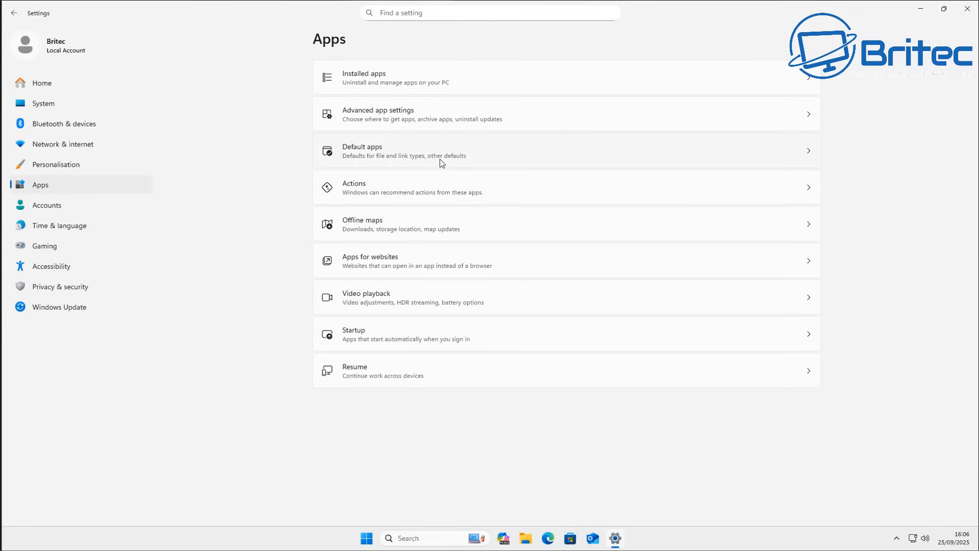
click(454, 72)
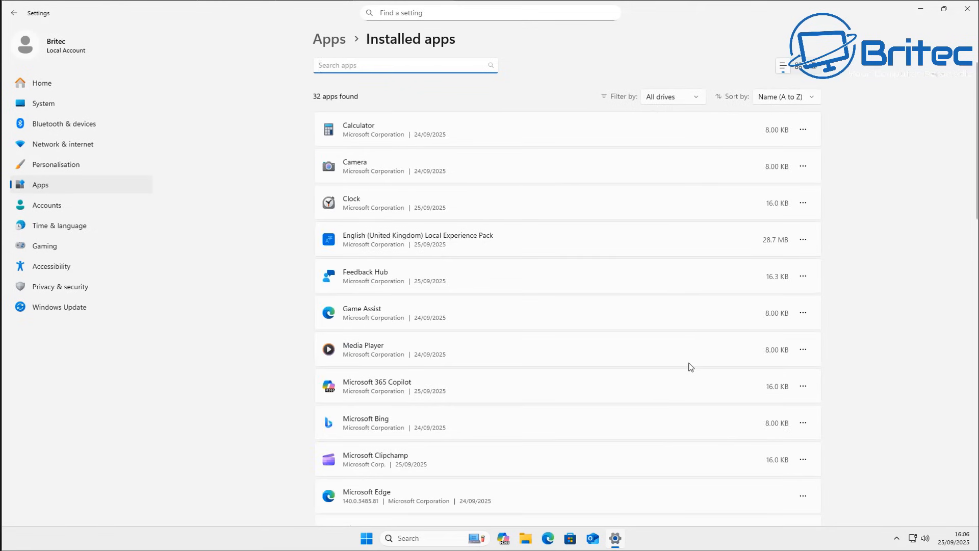
scroll(690, 367, down, 6)
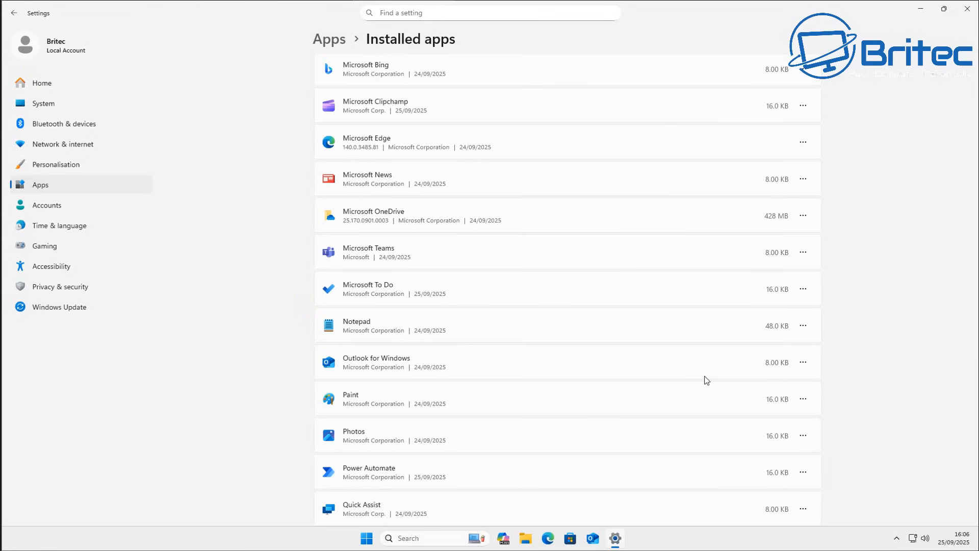
click(804, 108)
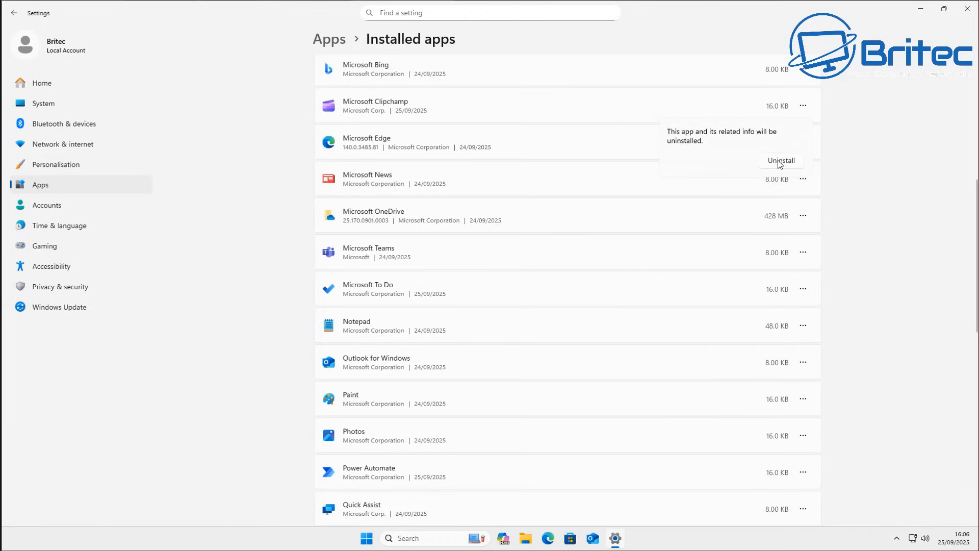
click(788, 164)
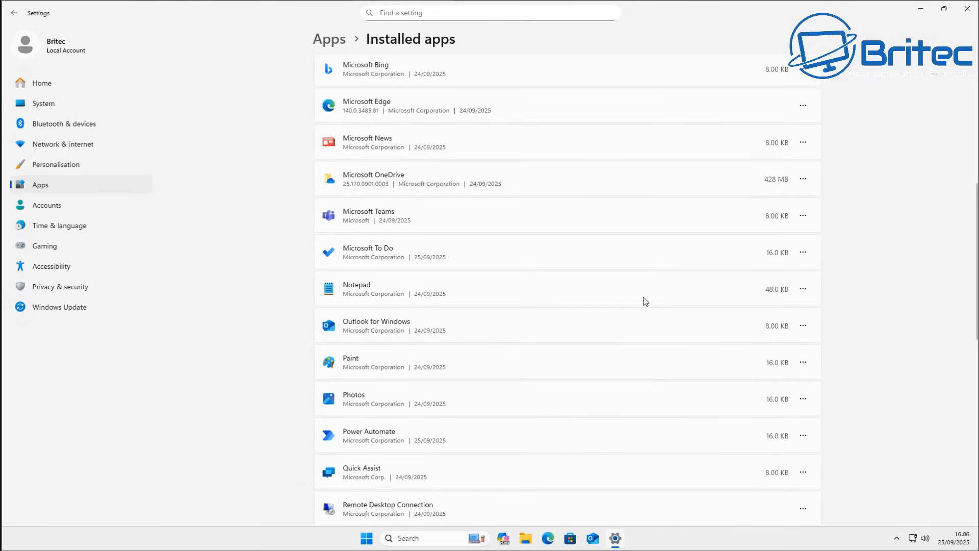
Uninstall Outlook for Windows and close Settings
click(802, 325)
click(697, 379)
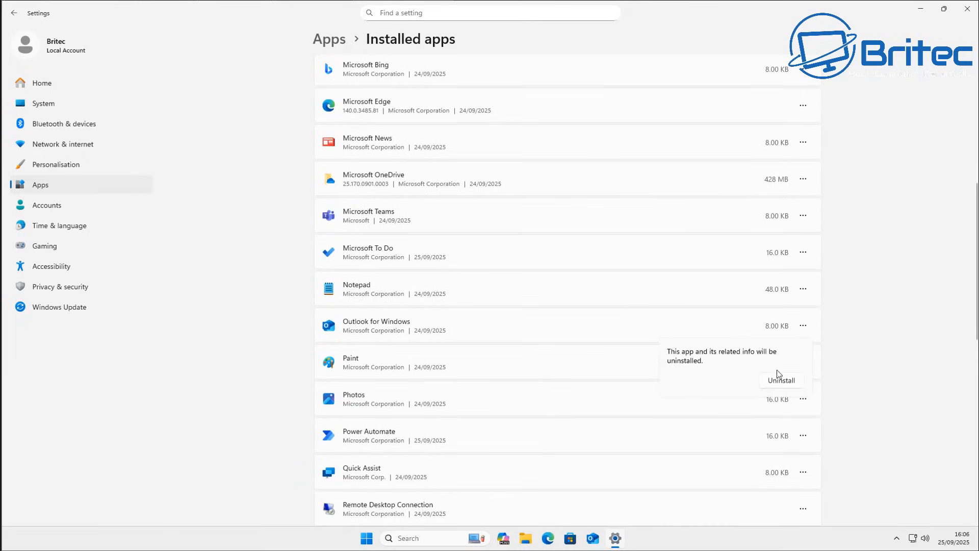
click(786, 378)
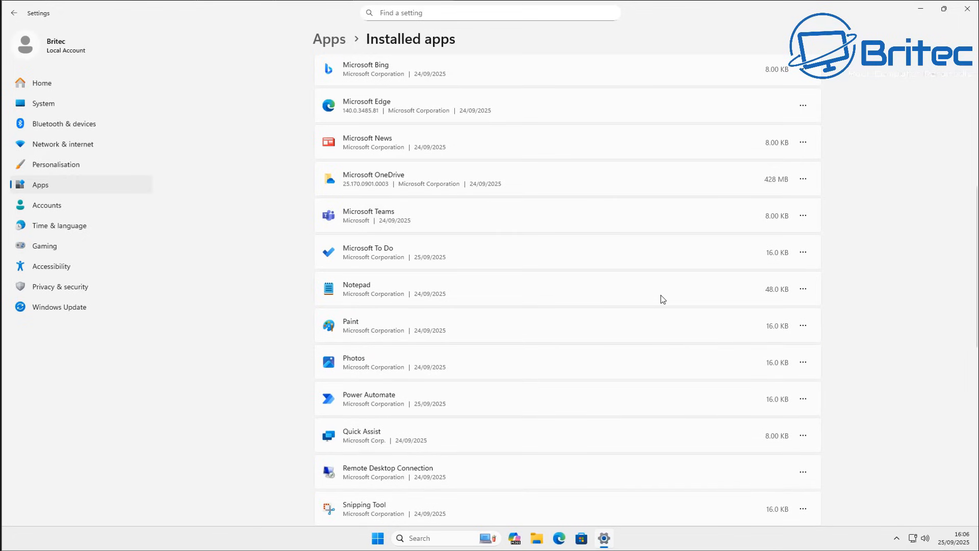
click(967, 9)
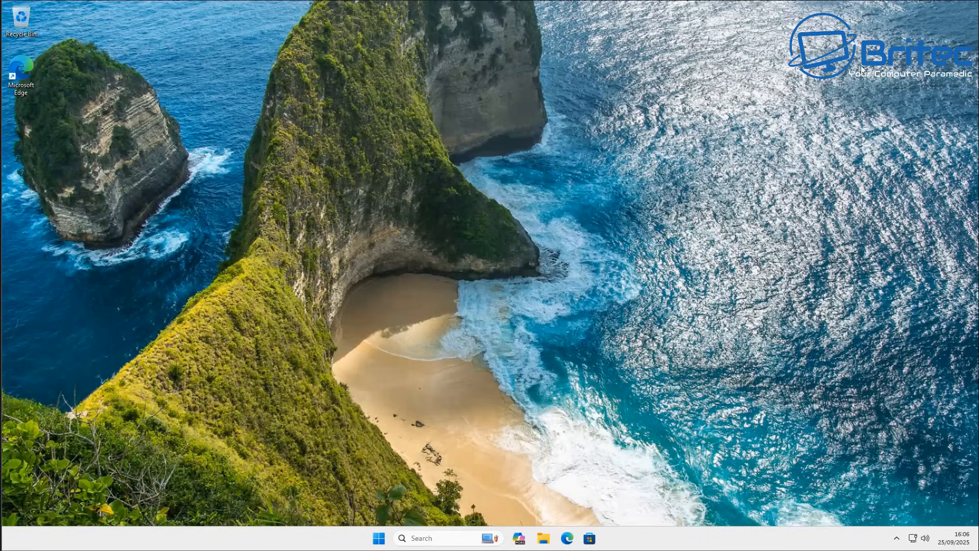
Open Windows PowerShell as administrator and run the Get-AppxPackage | Remove-AppxPackage -AllUsers commands for the bundles from Microsoft.BingWeather through Microsoft.People
click(388, 538)
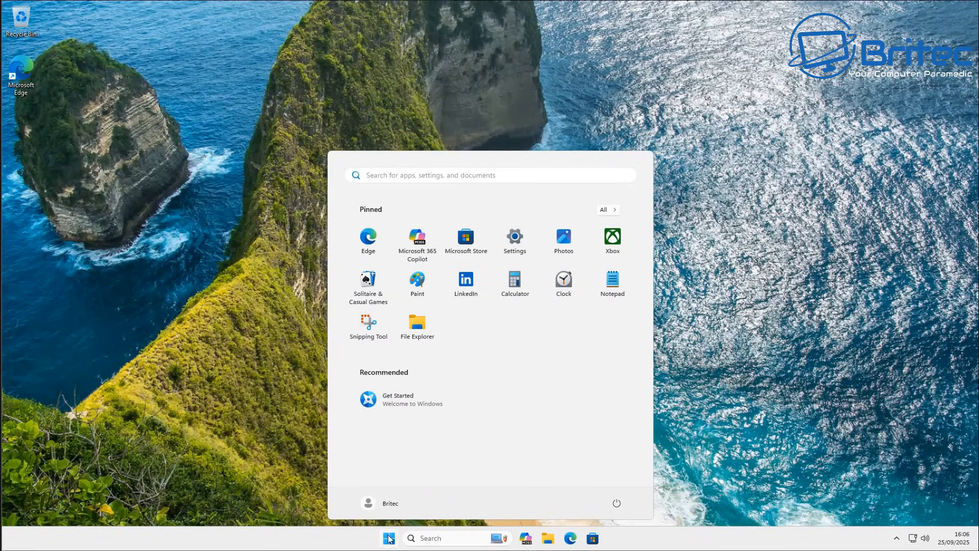
text(powershe)
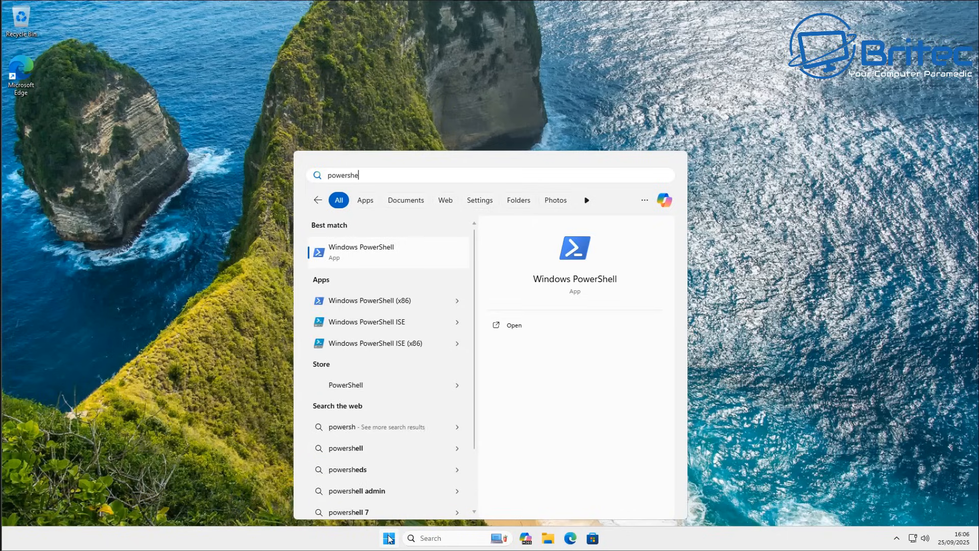
text(ll)
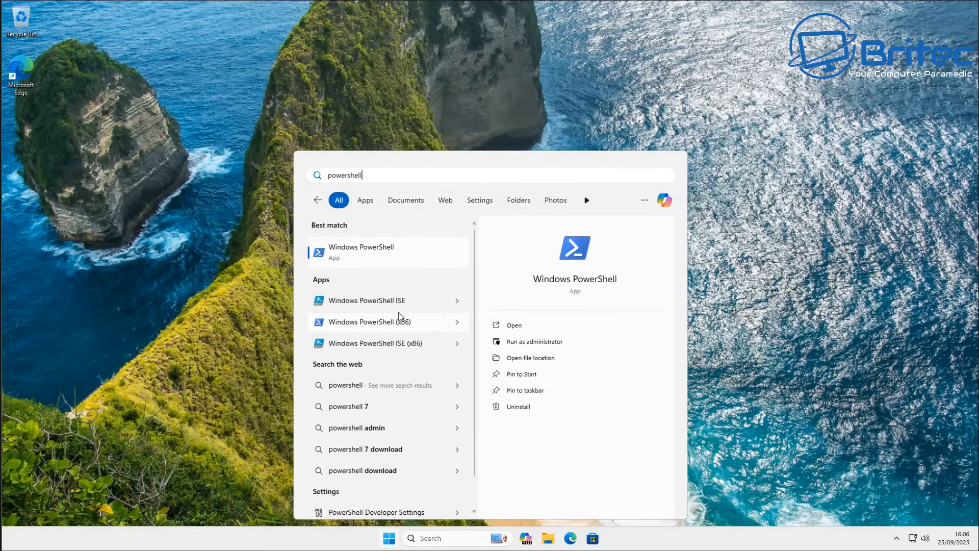
click(545, 342)
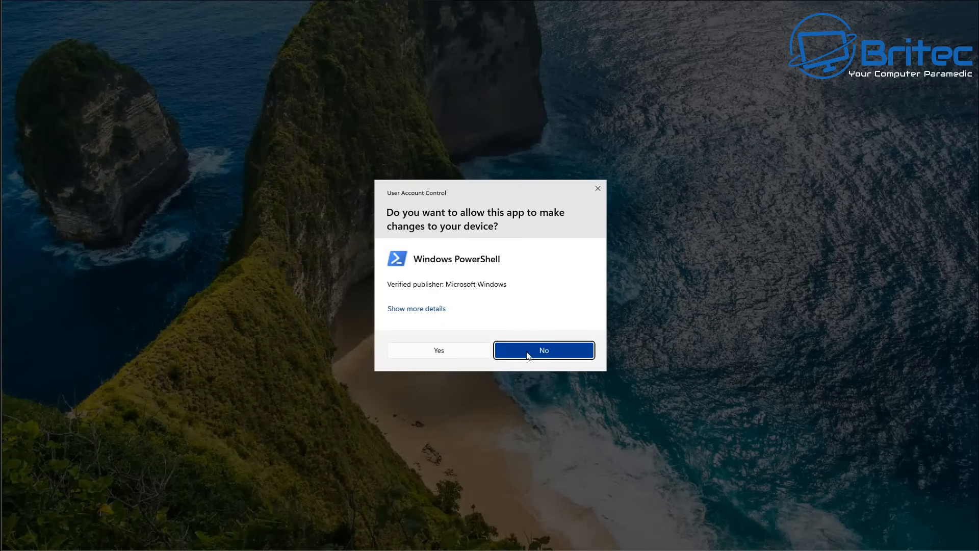
click(451, 354)
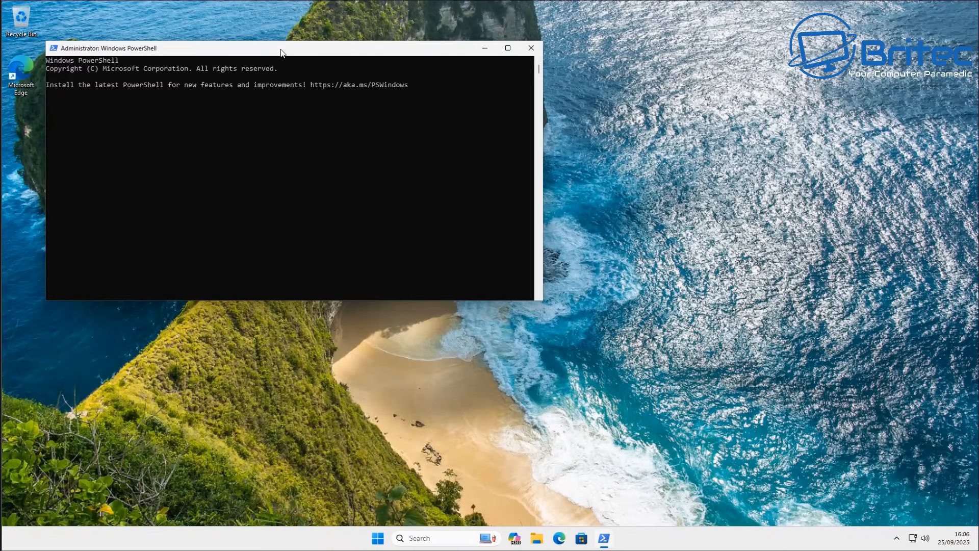
drag(281, 53, 465, 107)
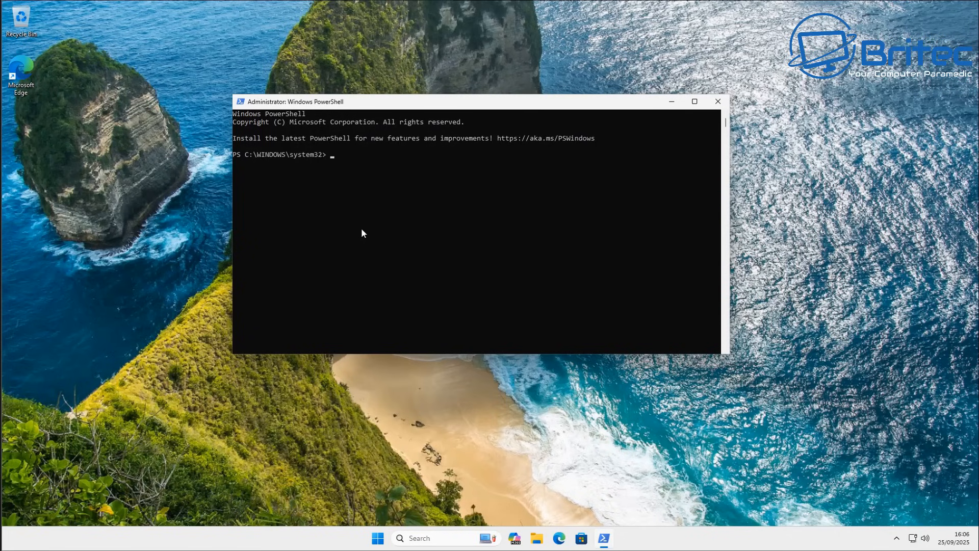
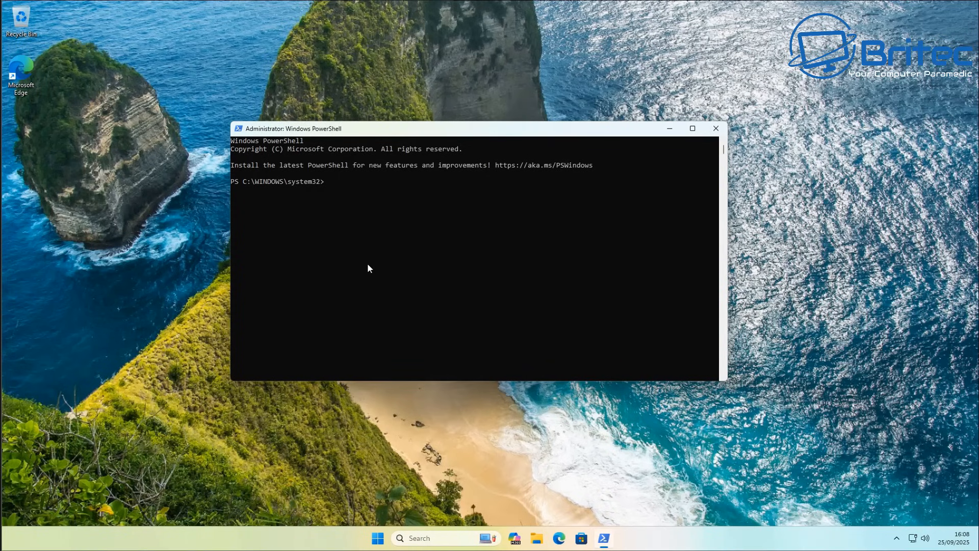
text(Get-AppxPackage -AllUsers -PackageTypeFilter Bundle -Name "*Microsoft.BingWeather*" | Remove-AppxPackage -AllUsers)
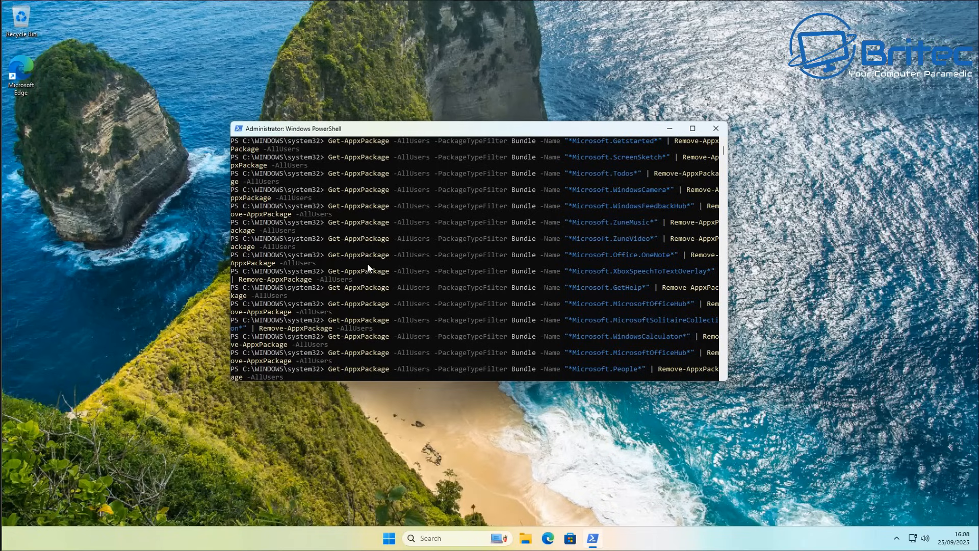
Paste the copied list of Appx removal commands into a blank Notepad document to review it, and minimize the window
click(389, 538)
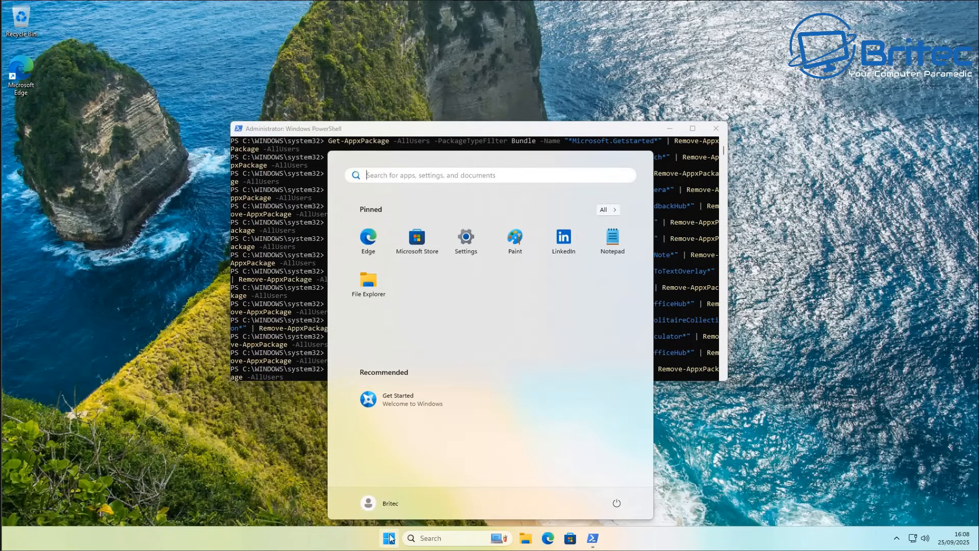
click(612, 238)
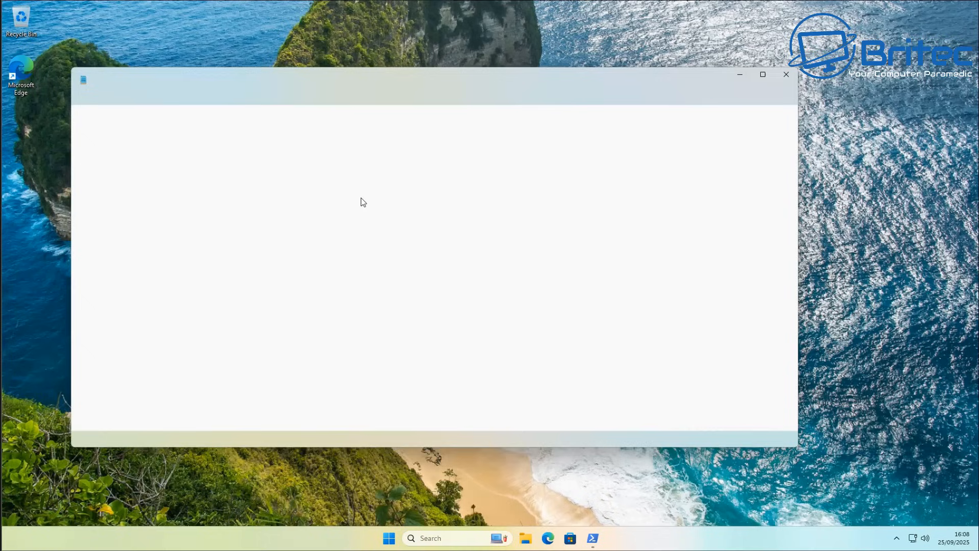
click(266, 146)
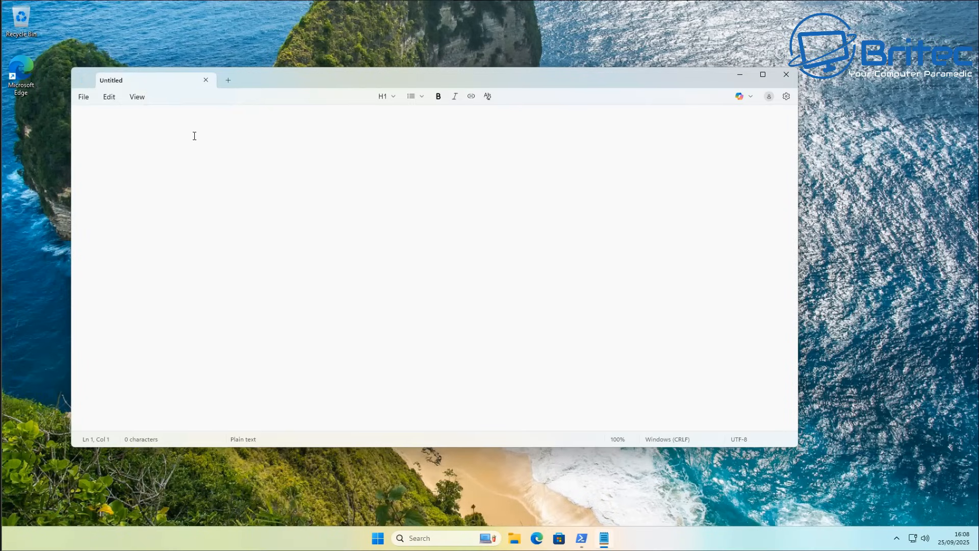
right_click(194, 136)
click(277, 153)
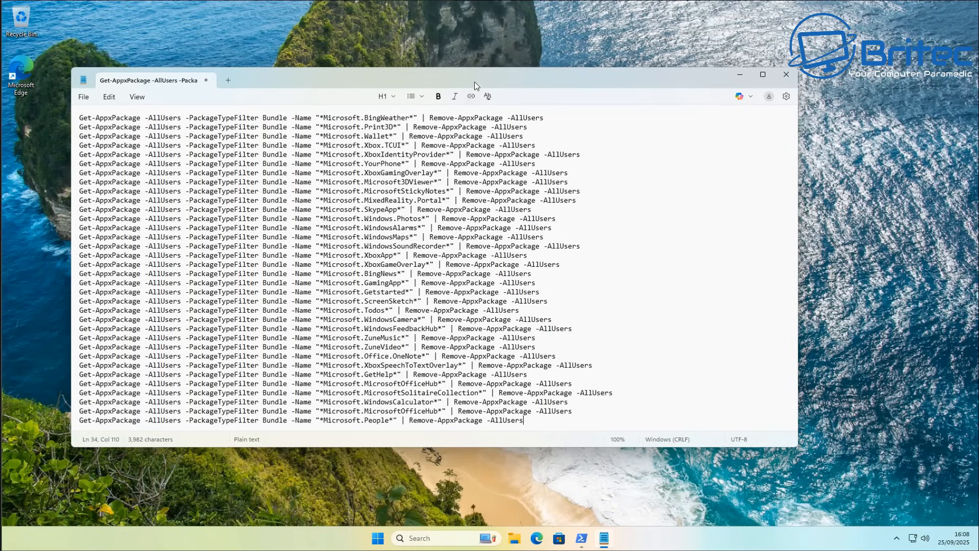
drag(474, 82, 537, 85)
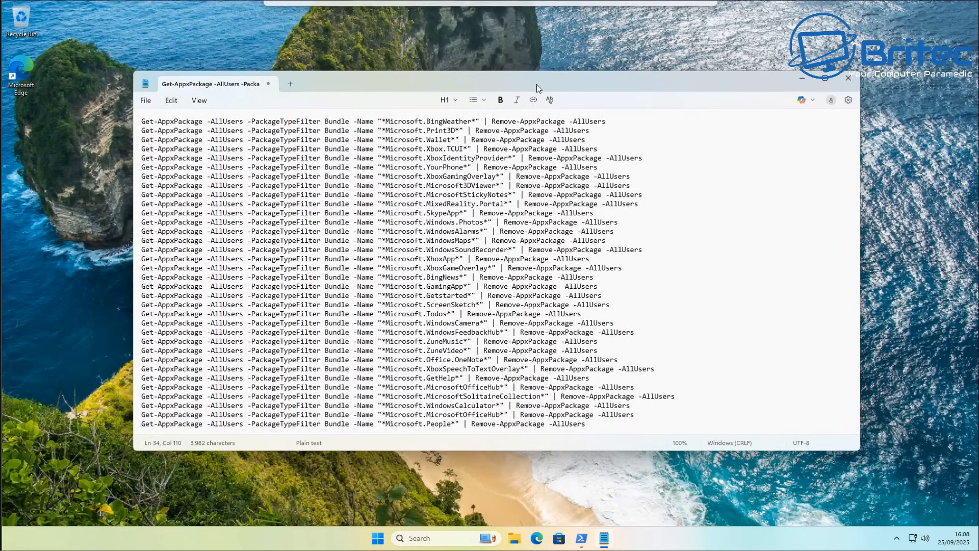
click(800, 82)
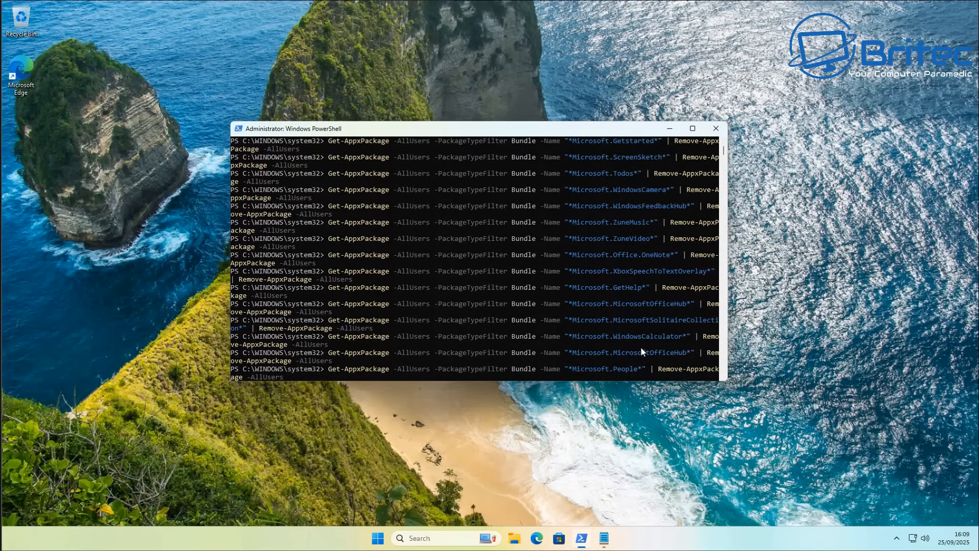
Execute the last pasted removal command, for Microsoft.People, and close PowerShell
key(Return)
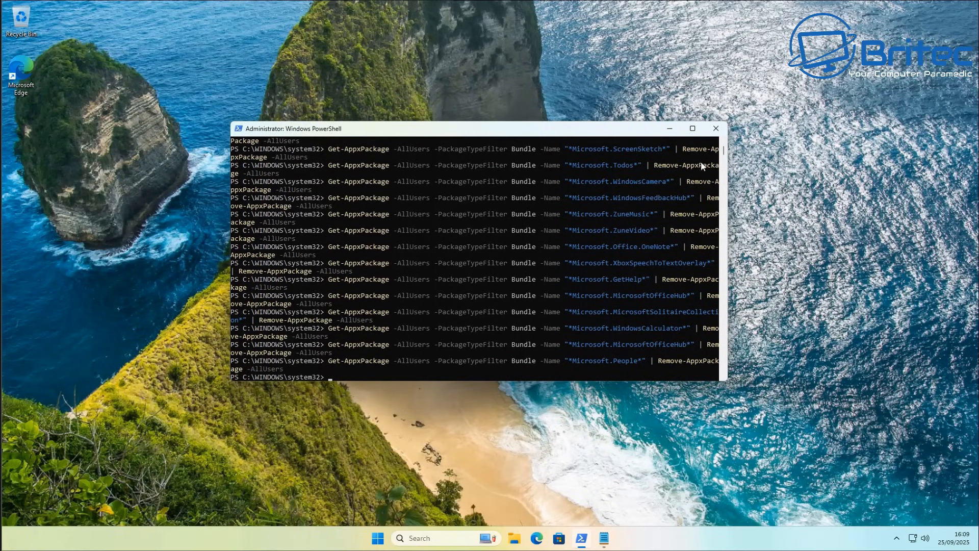
click(716, 129)
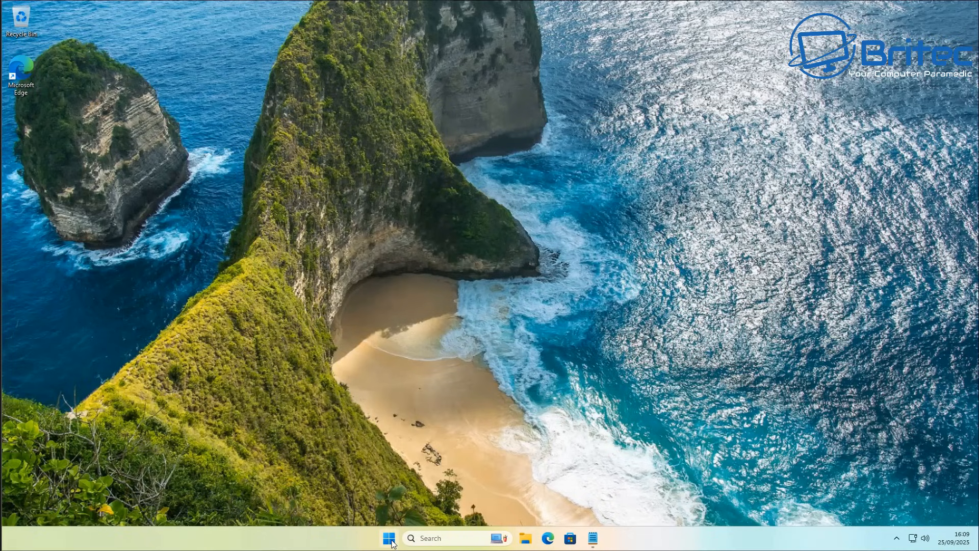
Open the installed apps list in Windows Settings and uninstall Microsoft Teams
click(388, 538)
click(473, 242)
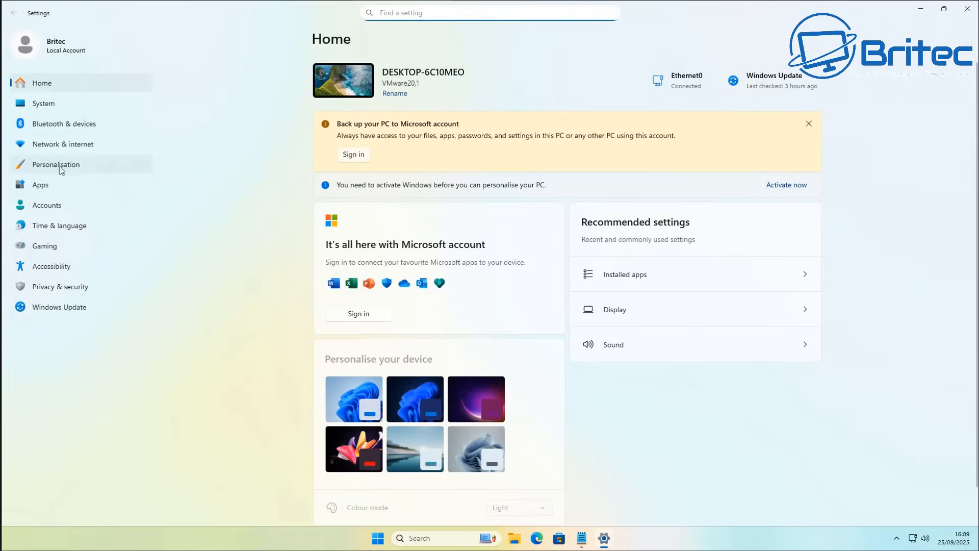
click(50, 187)
click(452, 81)
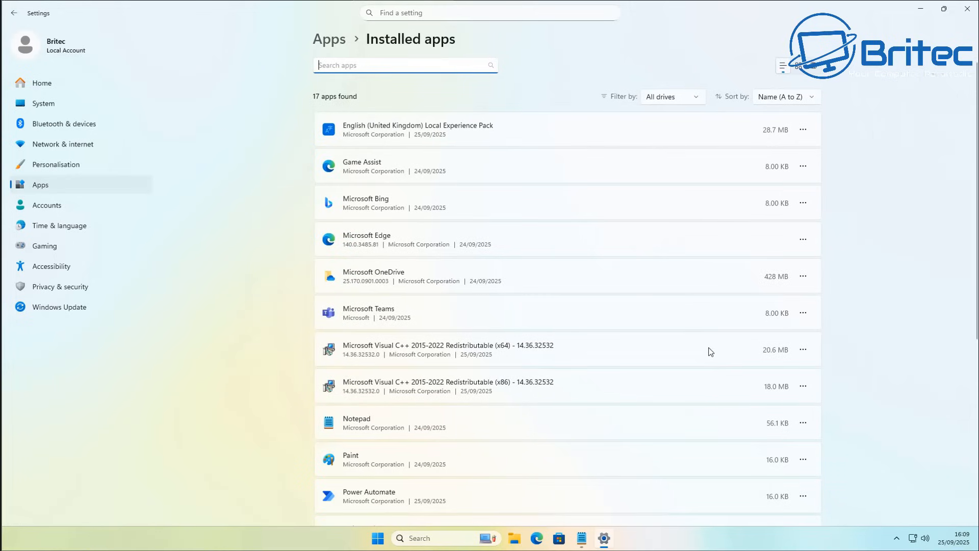
scroll(647, 377, down, 3)
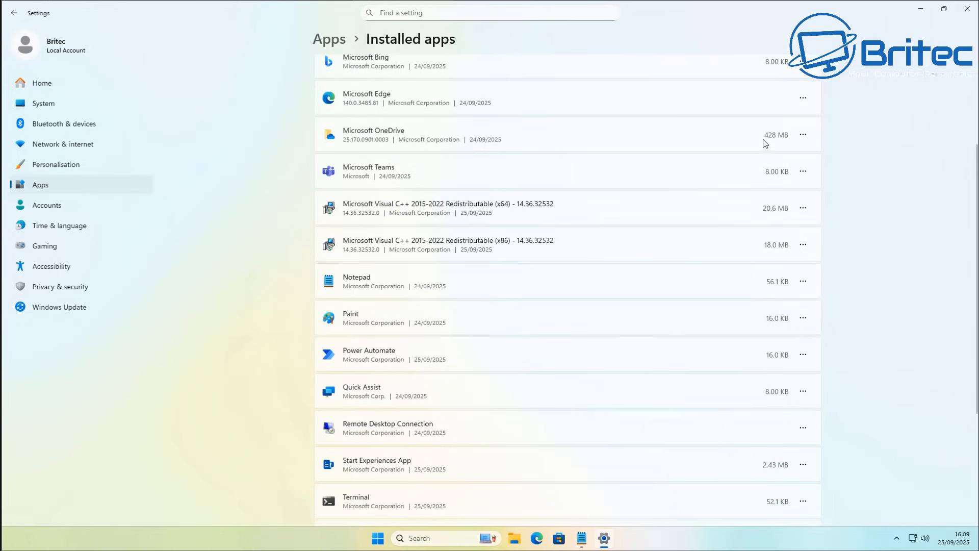
click(802, 172)
click(778, 225)
click(782, 228)
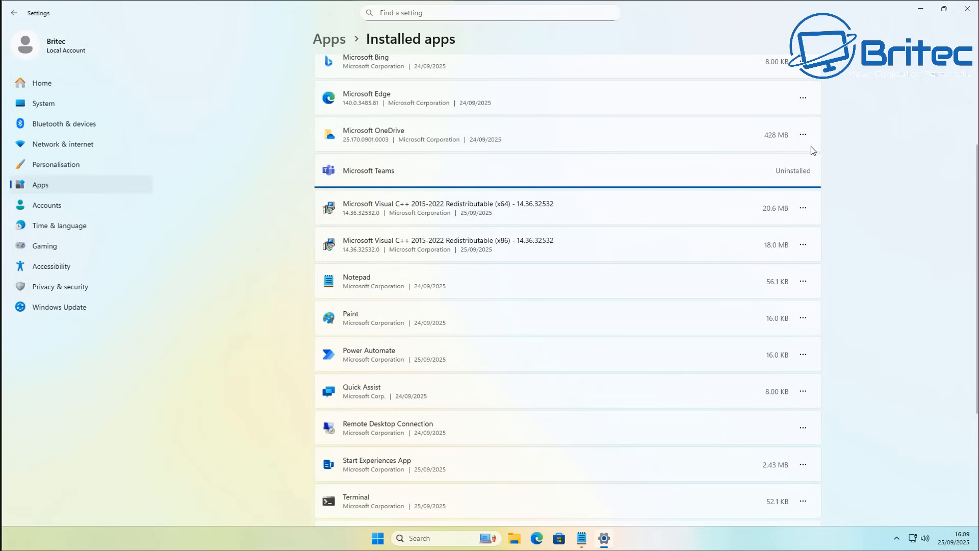
Uninstall Microsoft OneDrive and respond to the User Account Control request
click(804, 135)
click(696, 170)
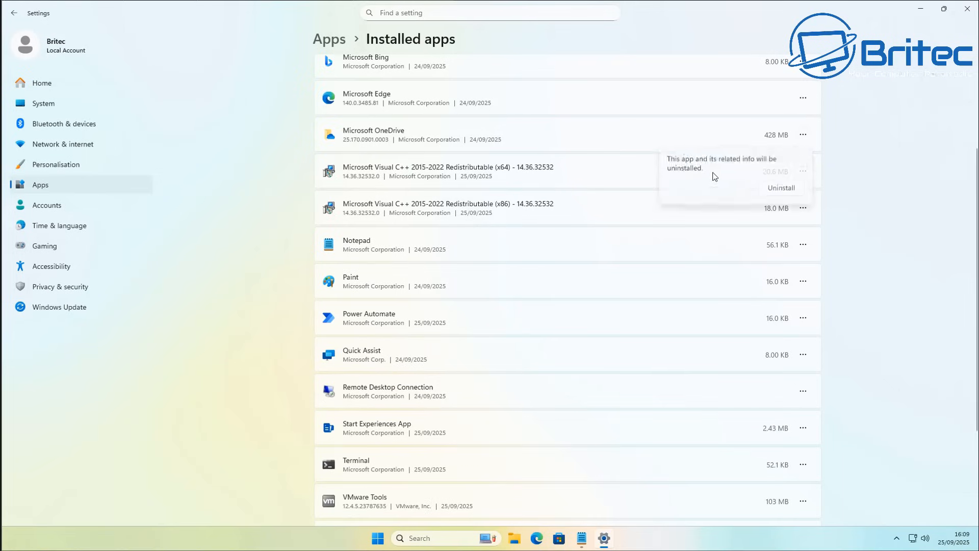
click(779, 188)
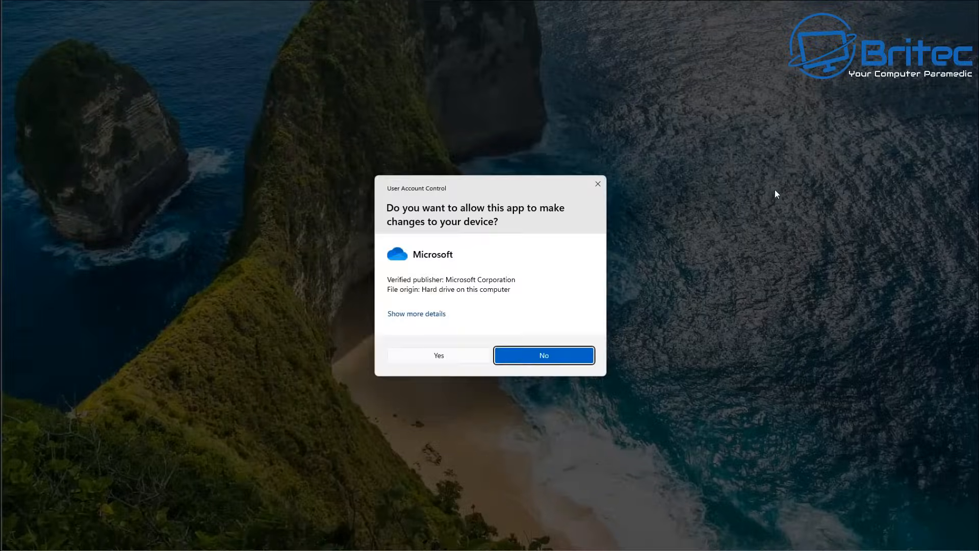
click(494, 353)
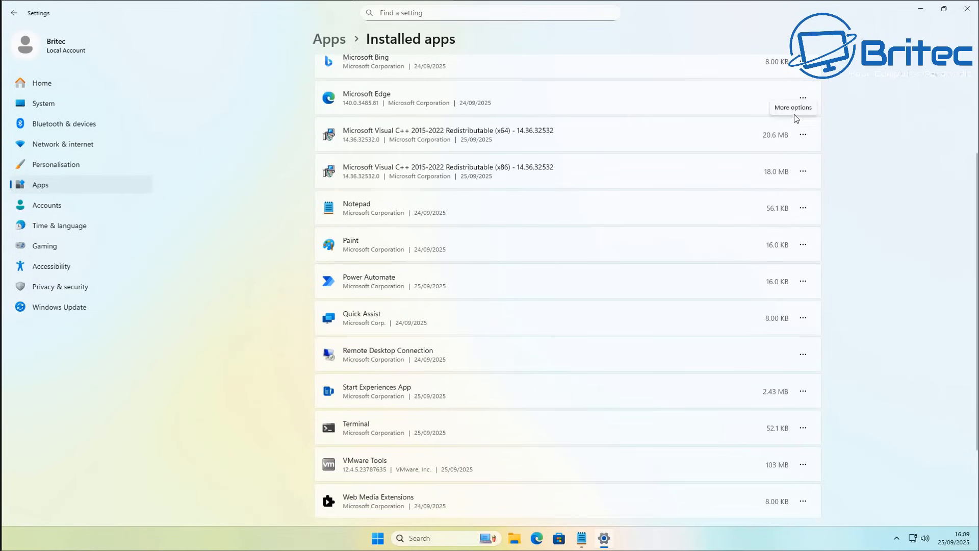
Check whether Microsoft Edge can be uninstalled, and uninstall Game Assist
scroll(769, 255, up, 3)
click(802, 240)
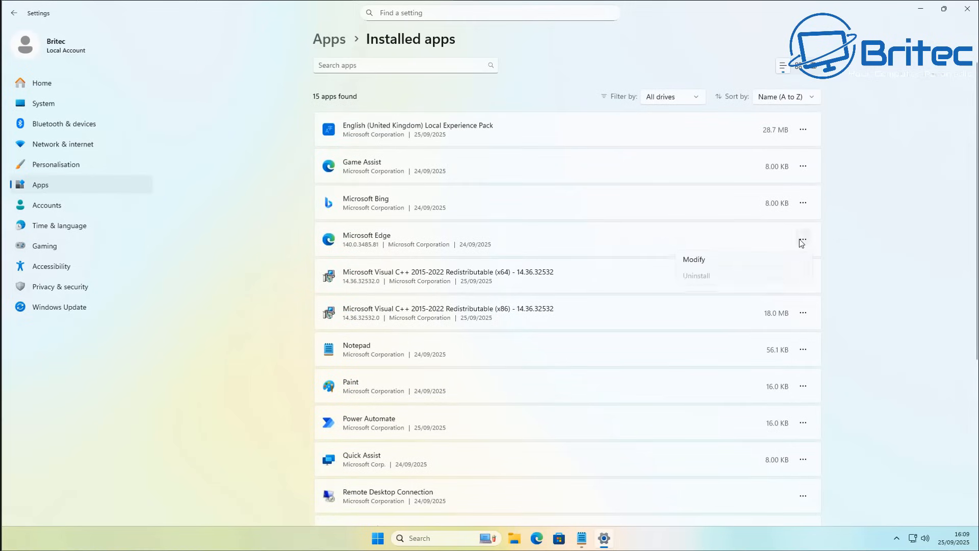
click(803, 168)
click(804, 168)
click(694, 222)
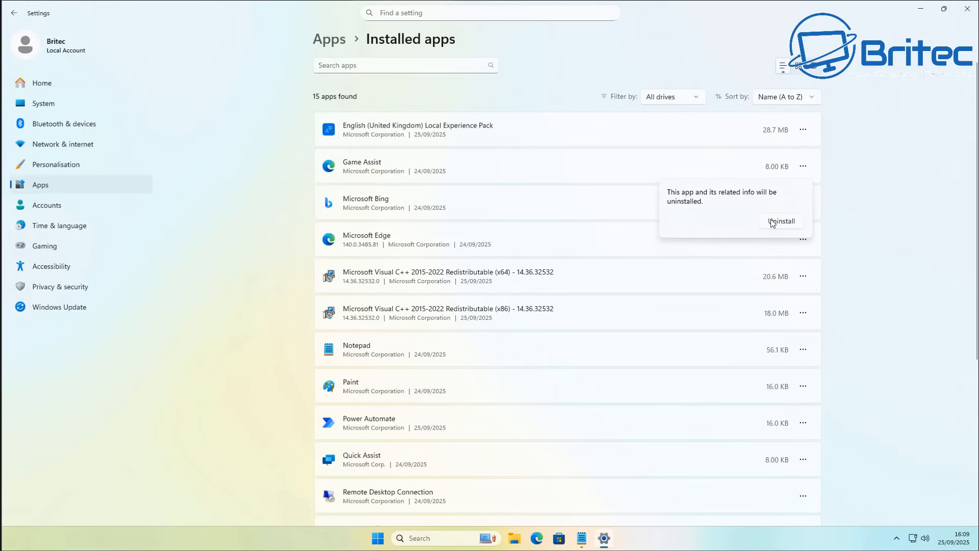
click(776, 223)
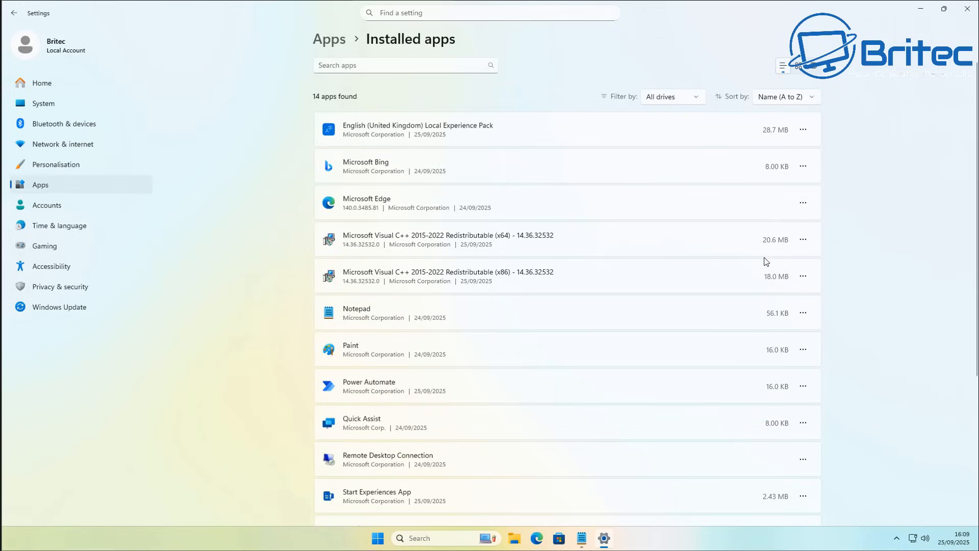
click(799, 165)
click(804, 240)
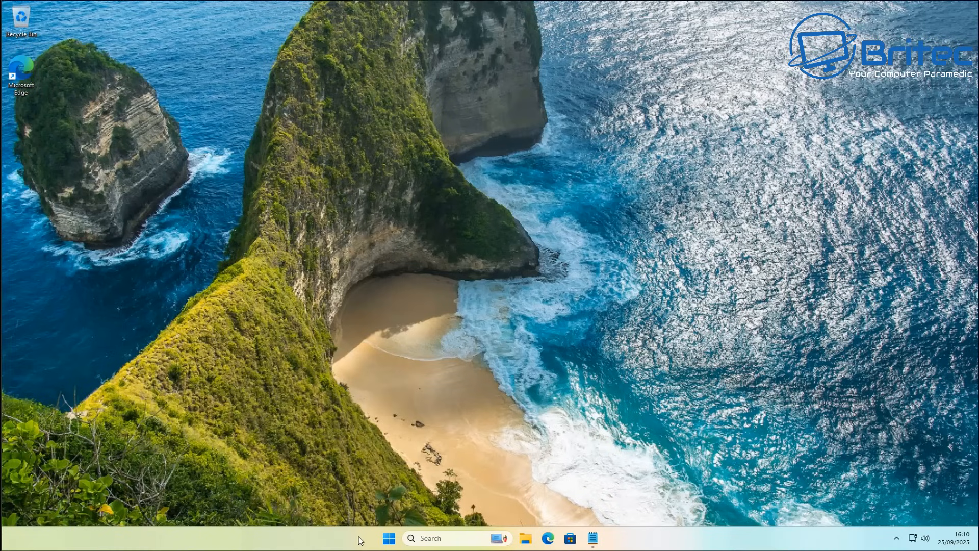
Set the taskbar's Search item to "Search icon only", view the Notifications settings and close Settings
right_click(360, 534)
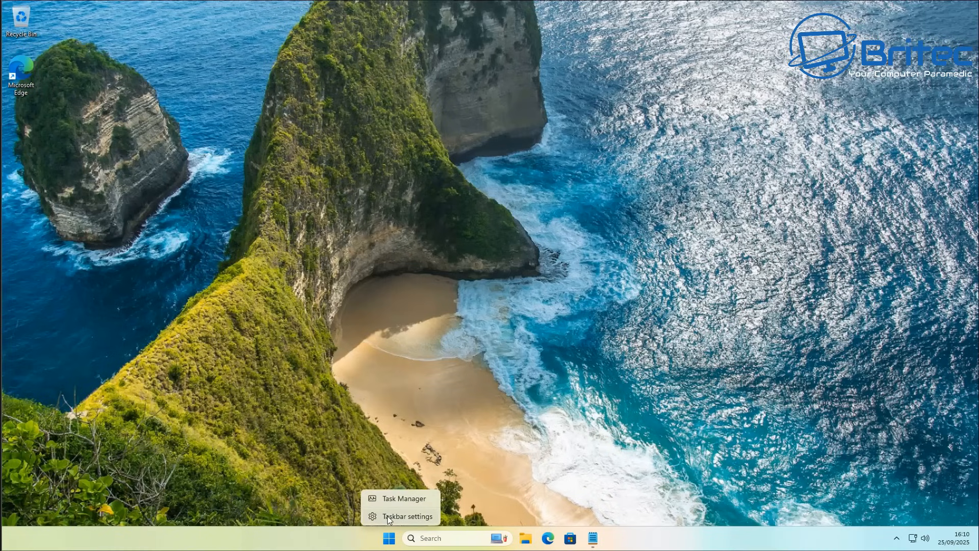
click(388, 516)
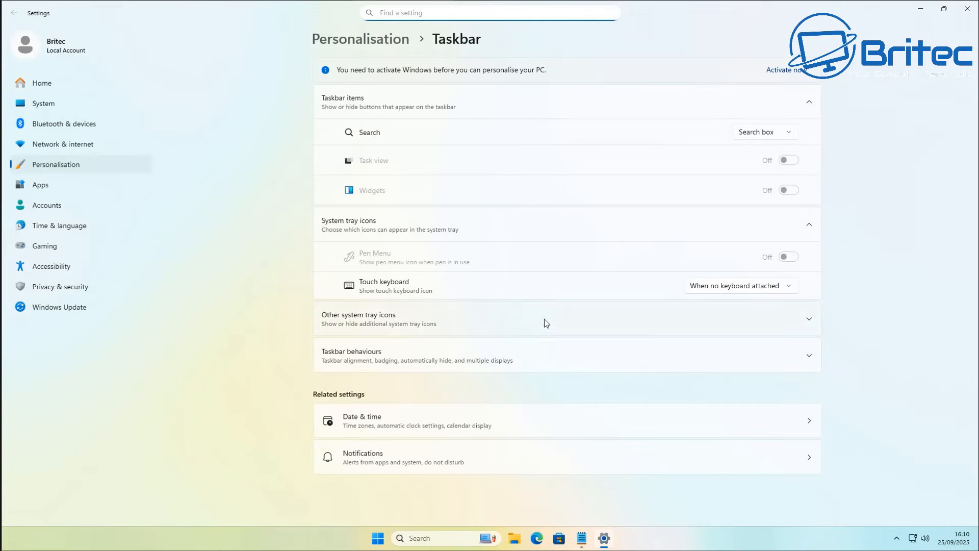
click(783, 133)
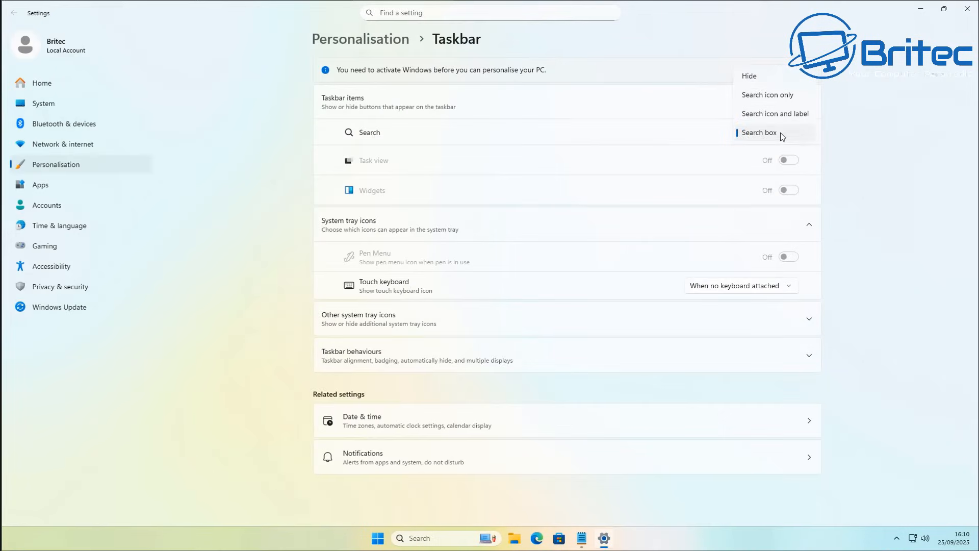
click(767, 96)
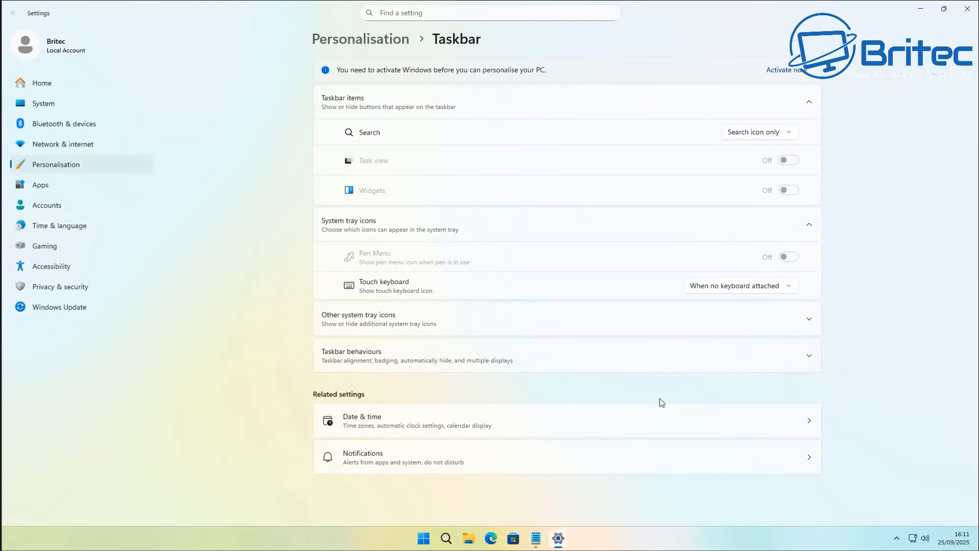
click(620, 460)
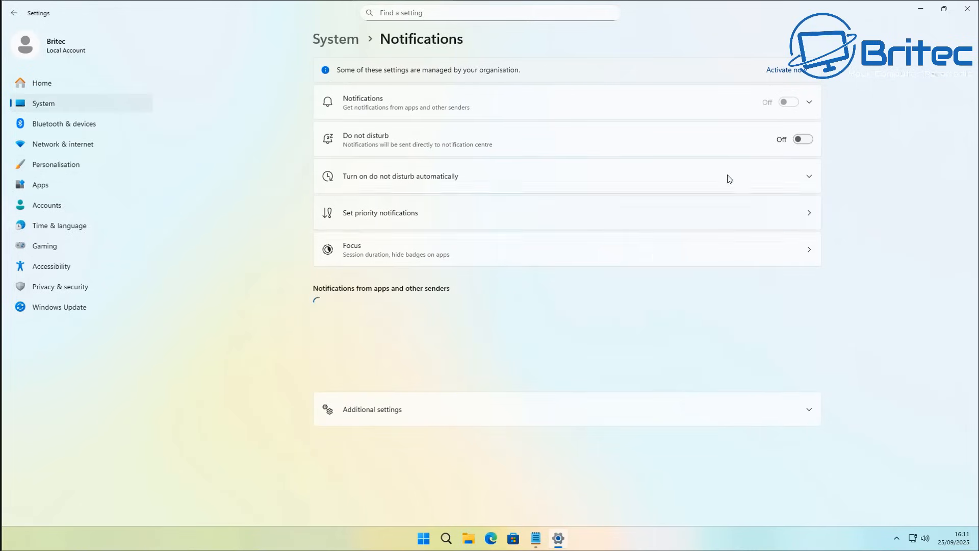
click(965, 11)
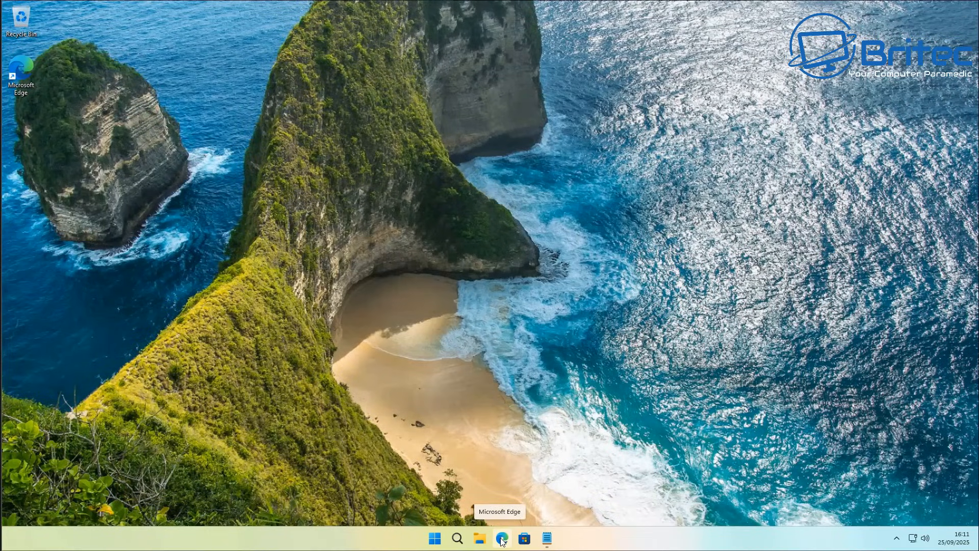
Unpin Microsoft Edge from the taskbar and close the open Notepad window
right_click(502, 539)
click(494, 512)
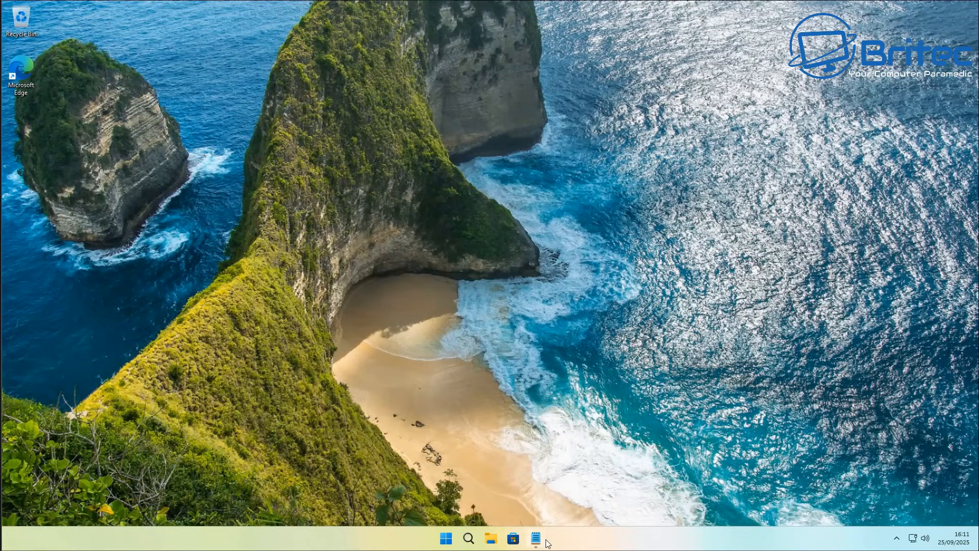
mouse_move(535, 538)
click(580, 452)
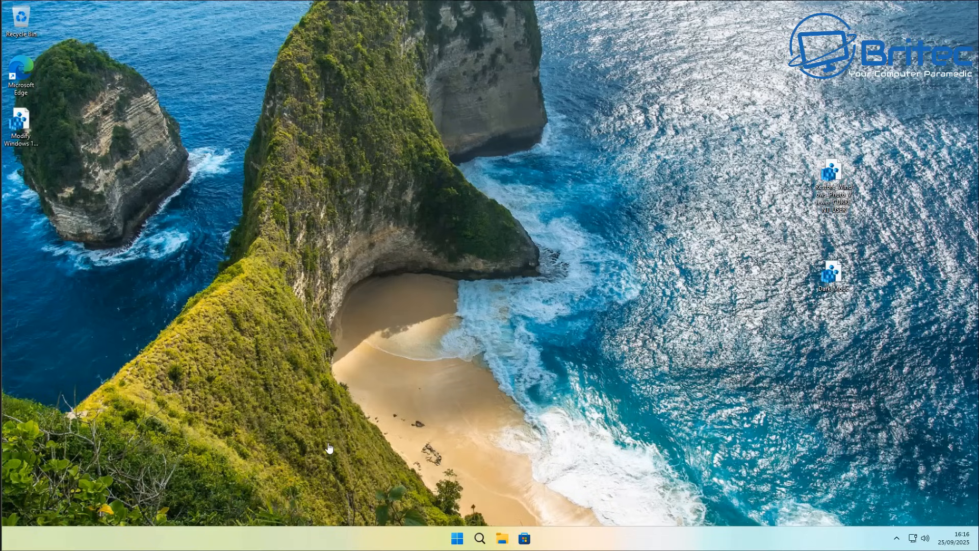
Turn off the Notepad (notepad.exe) app execution alias in the advanced app settings
click(458, 540)
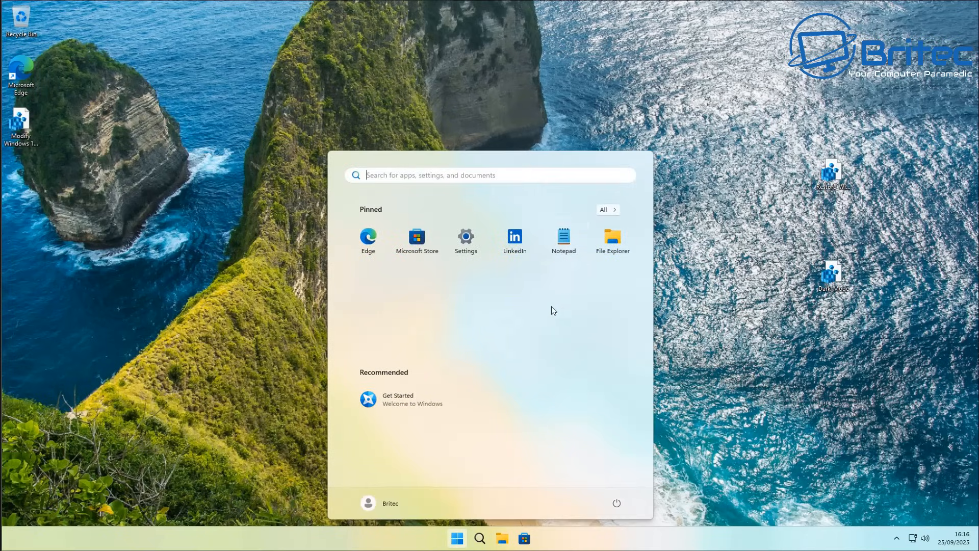
click(466, 244)
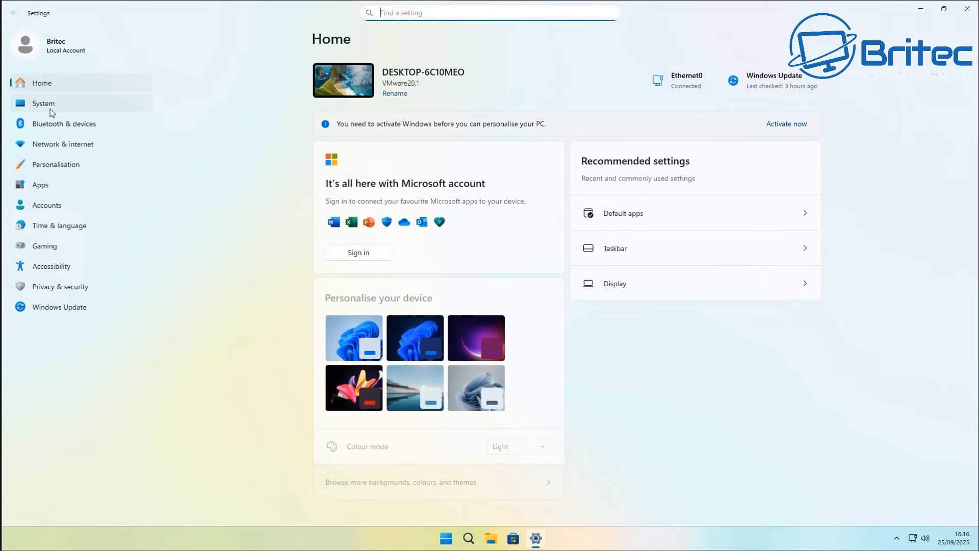
click(47, 187)
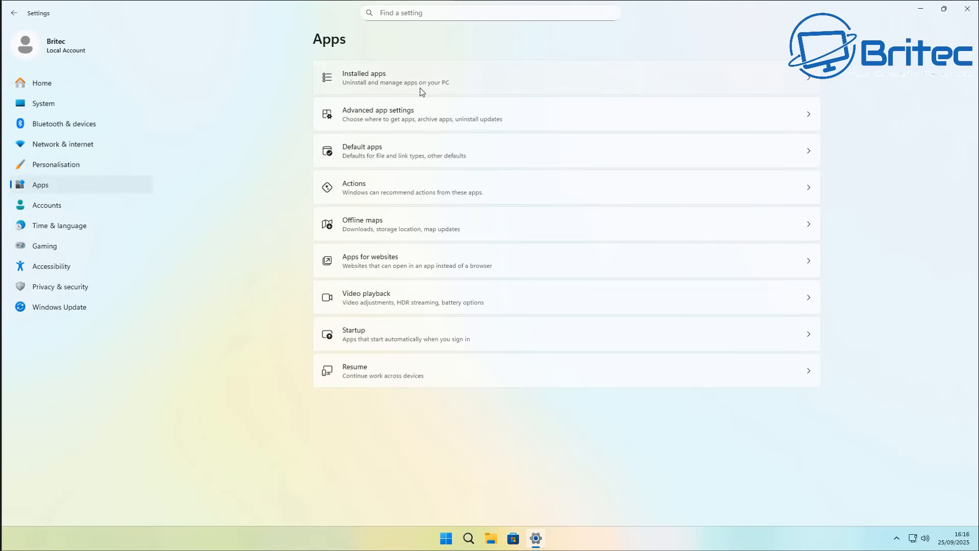
click(423, 123)
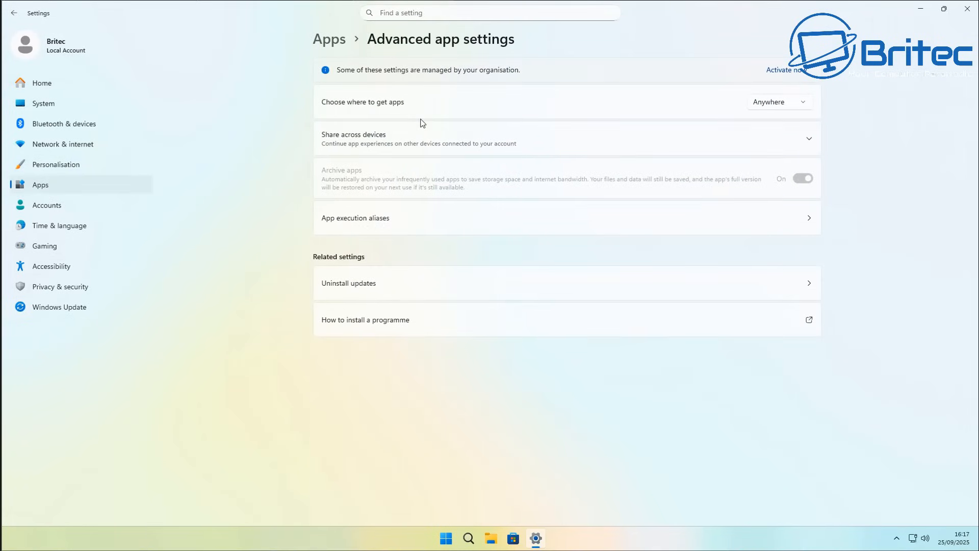
click(410, 223)
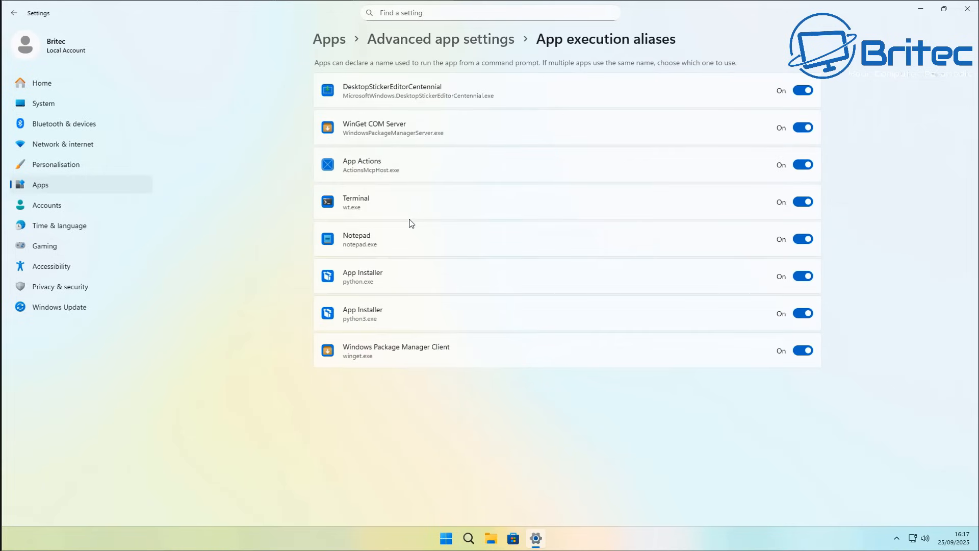
click(795, 244)
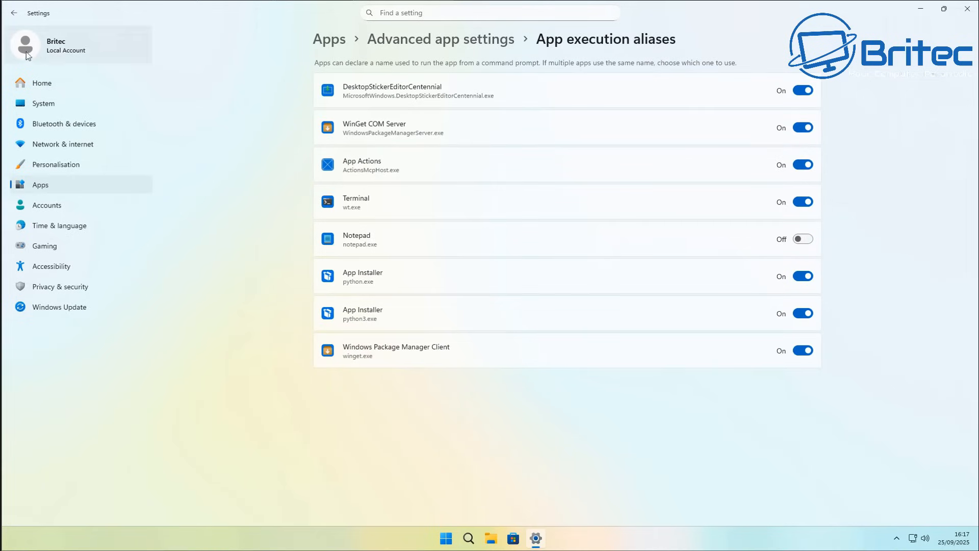
Stop Microsoft Edge from starting automatically at sign-in through the Startup apps settings
click(14, 13)
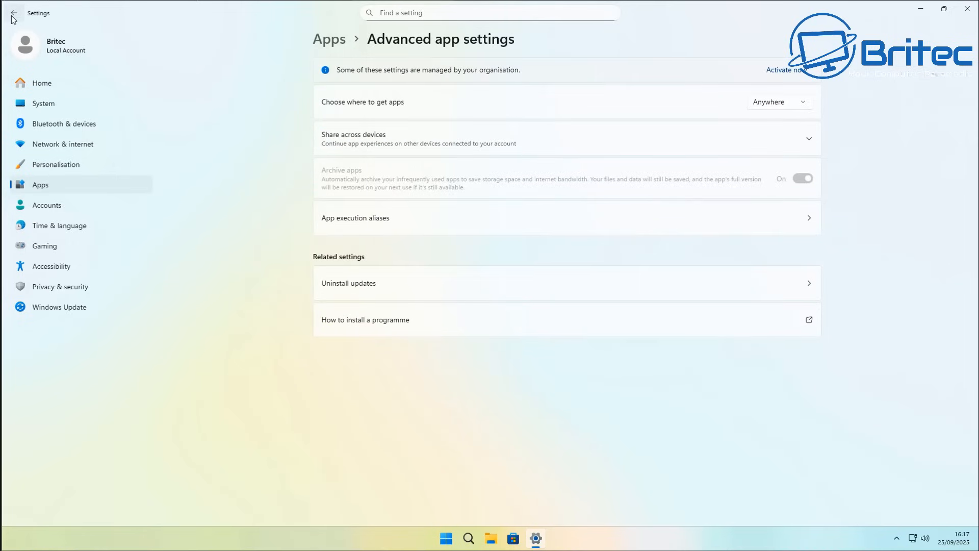
click(12, 14)
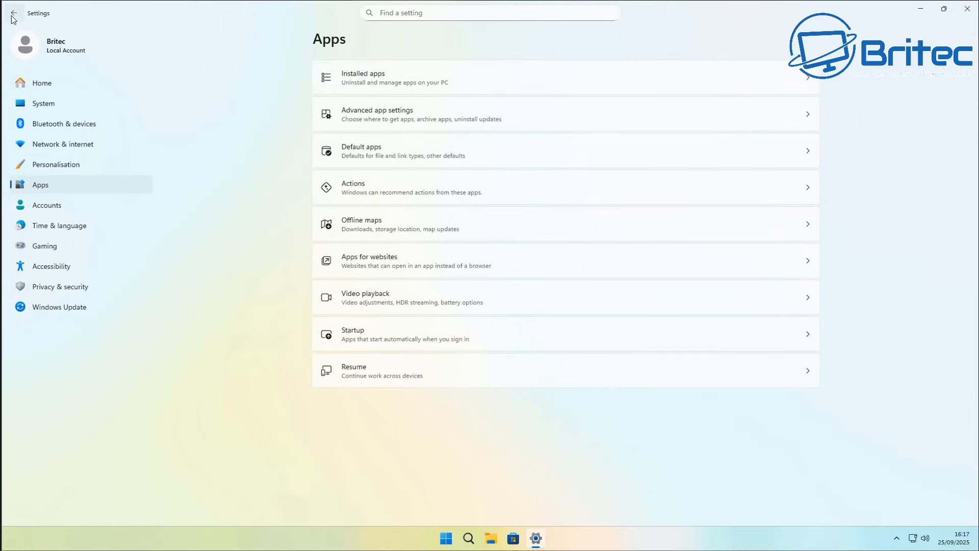
click(375, 335)
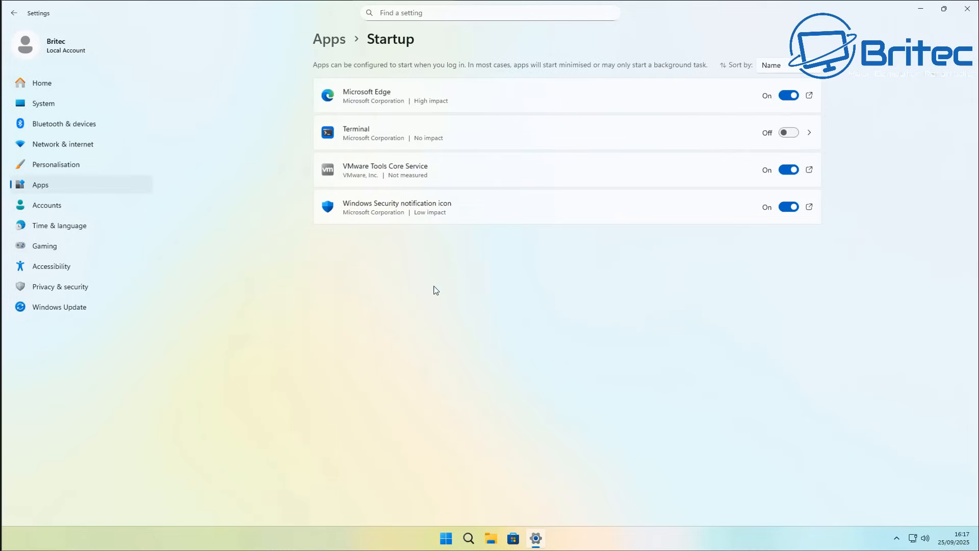
click(788, 95)
click(15, 15)
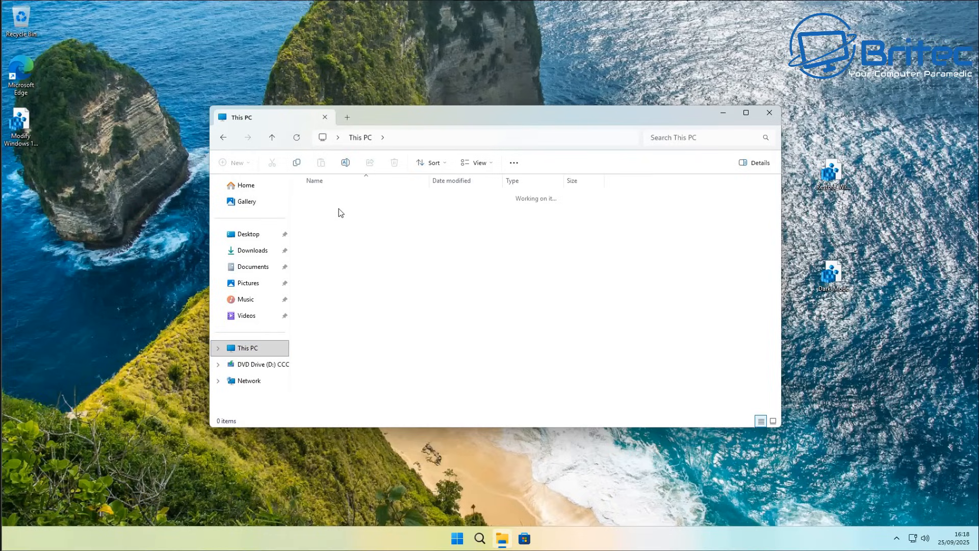
Search the C:\Windows folder for "notepad", test the classic Notepad application by opening it, and close it
double_click(338, 210)
double_click(328, 268)
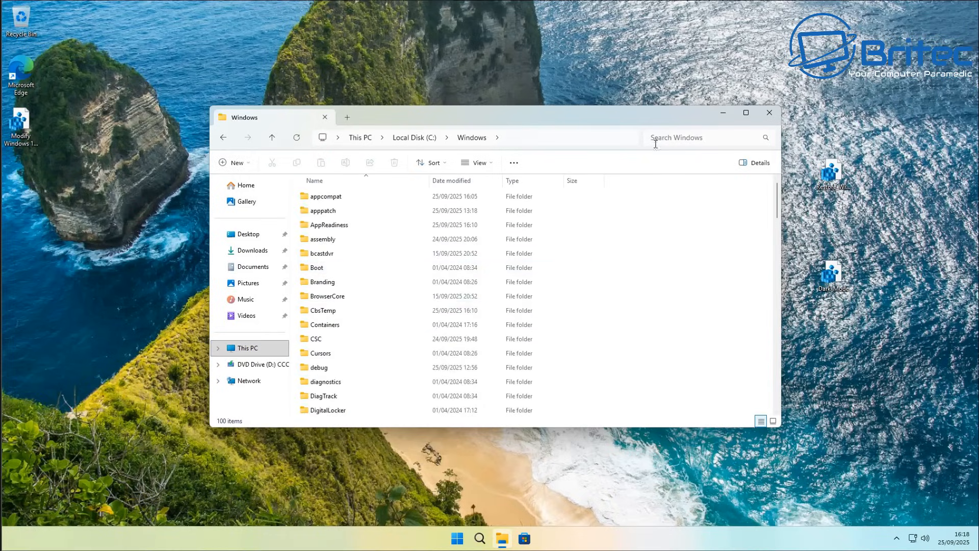
key(ctrl+f)
text(notepad)
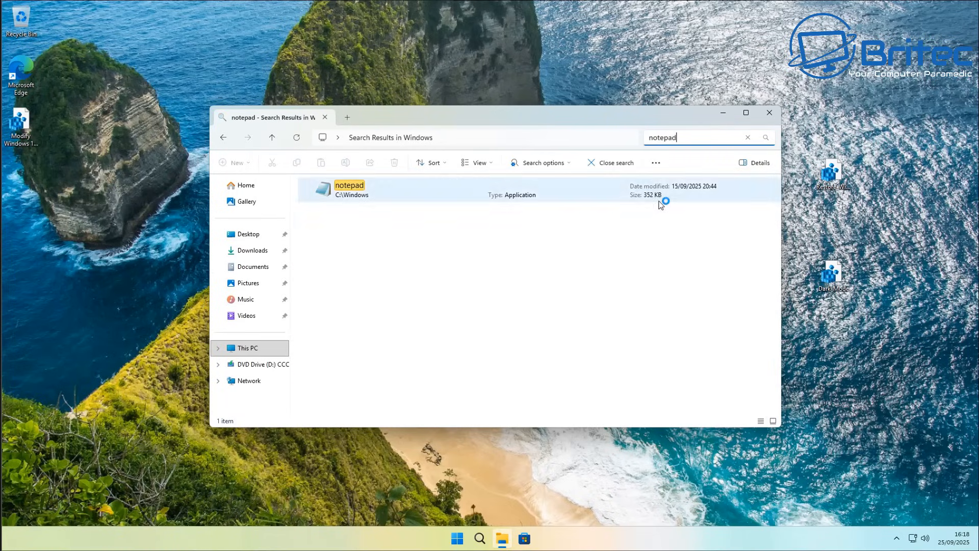
click(367, 198)
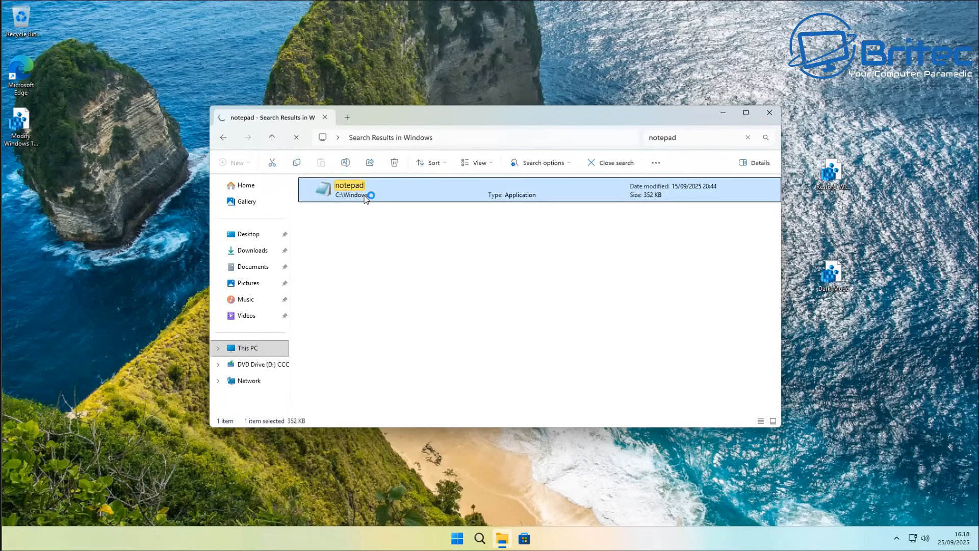
double_click(360, 245)
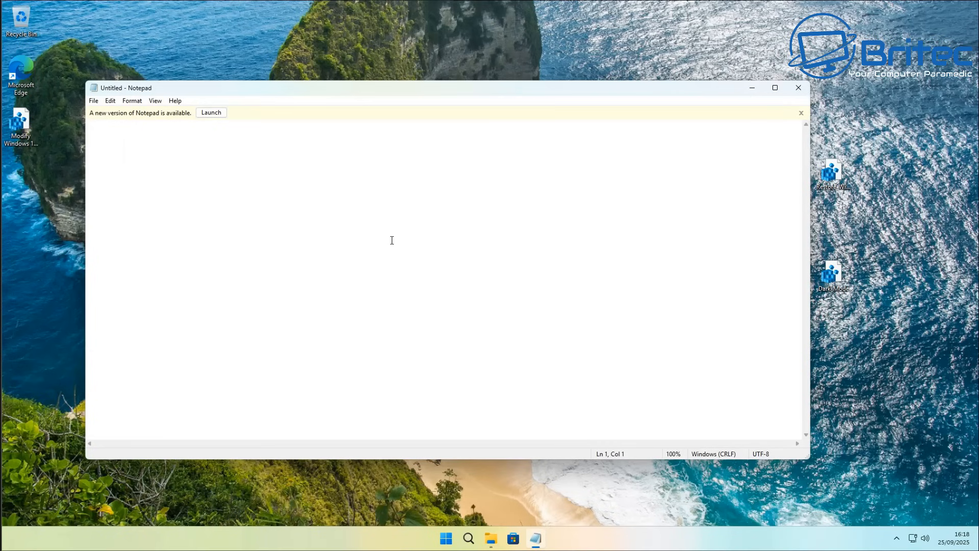
click(798, 88)
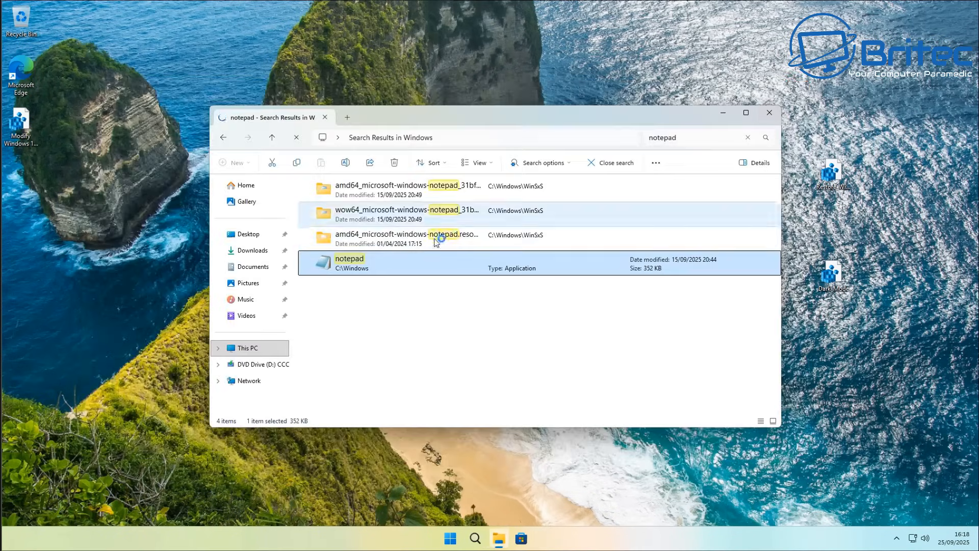
Pin the classic notepad application from C:\Windows to Start and close File Explorer
double_click(371, 260)
right_click(369, 258)
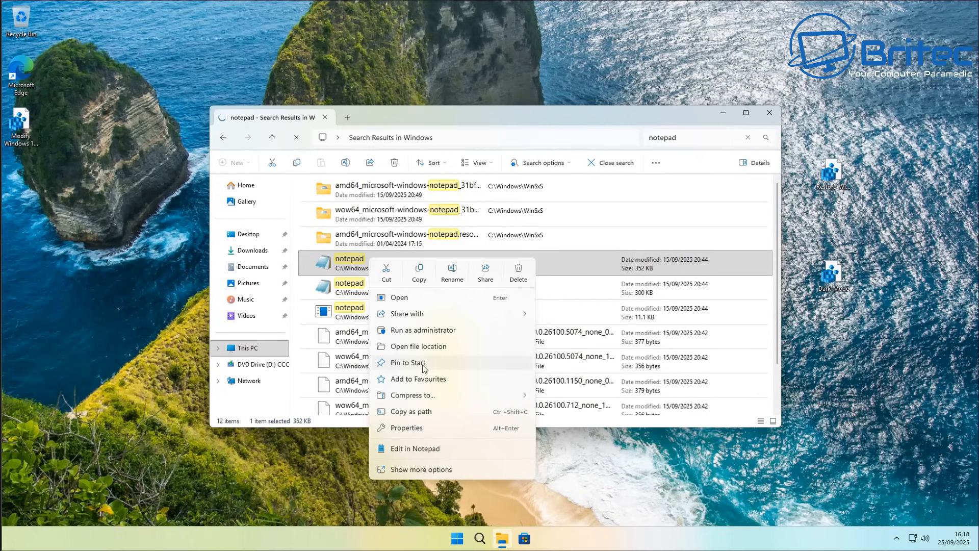
click(423, 363)
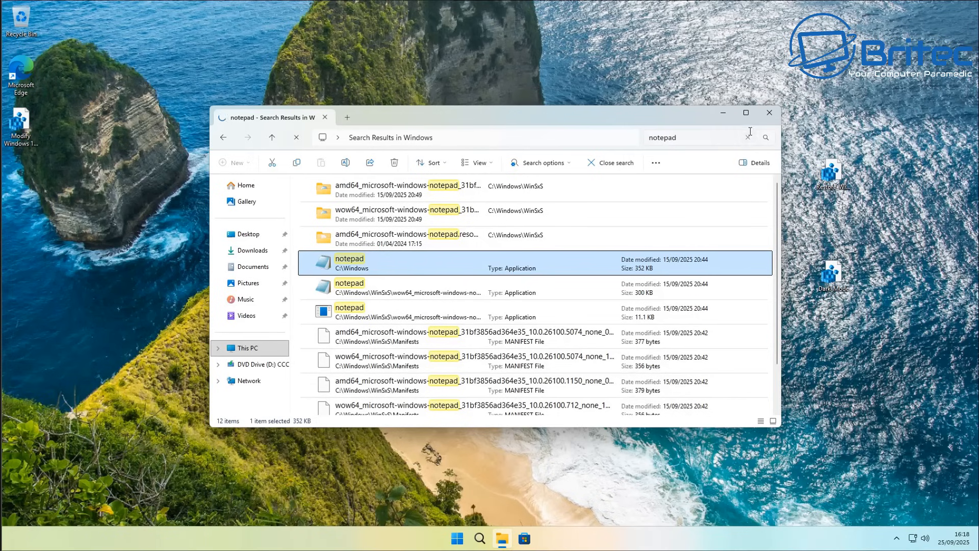
click(770, 113)
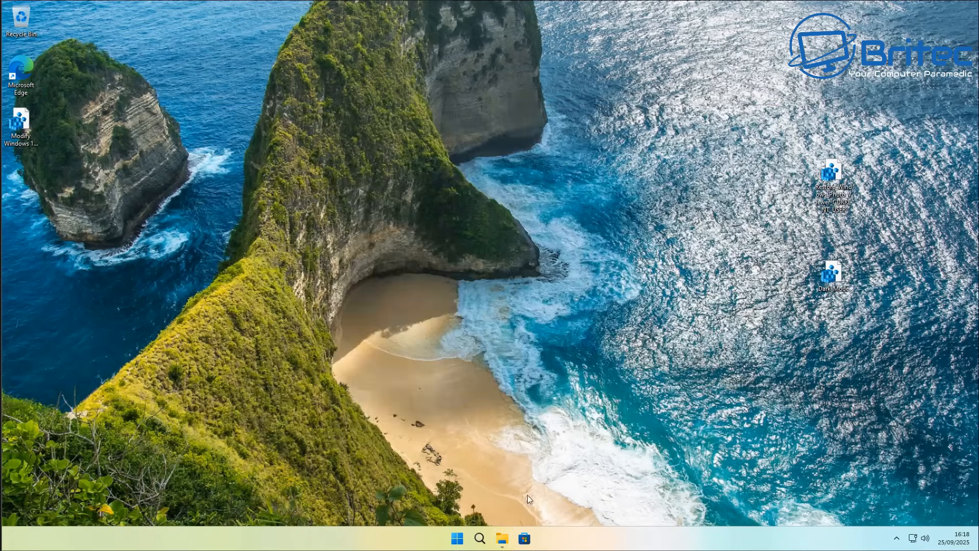
Unpin the modern Notepad app from Start, test the pinned classic notepad and close it
click(457, 537)
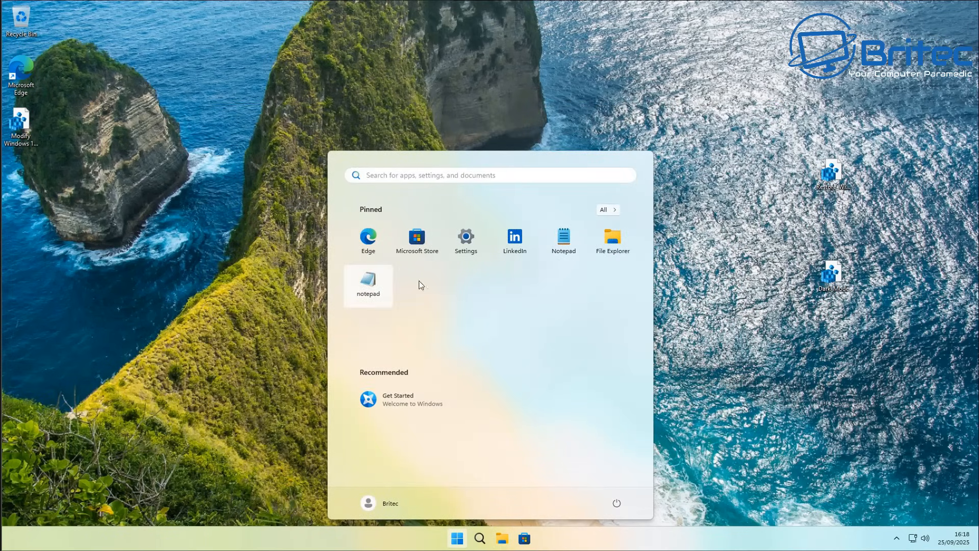
right_click(563, 244)
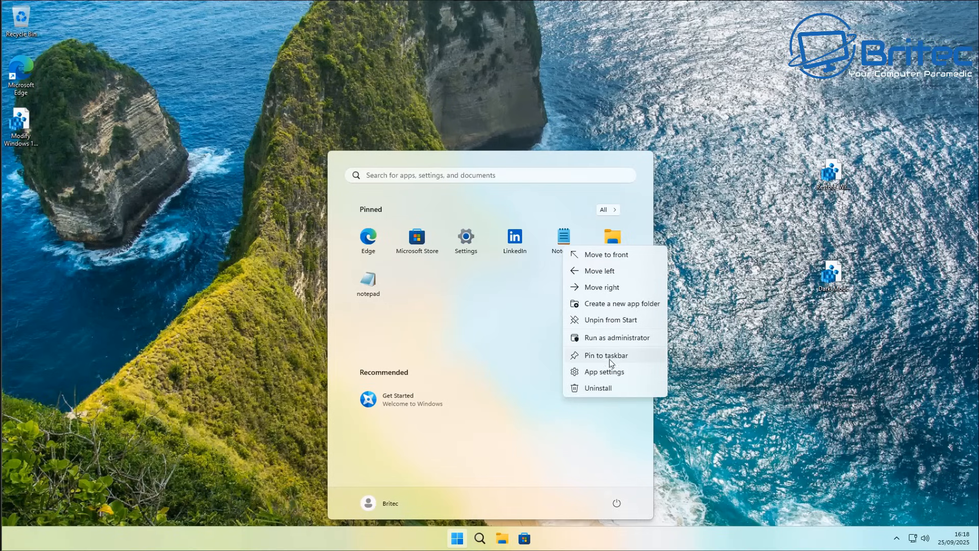
click(609, 320)
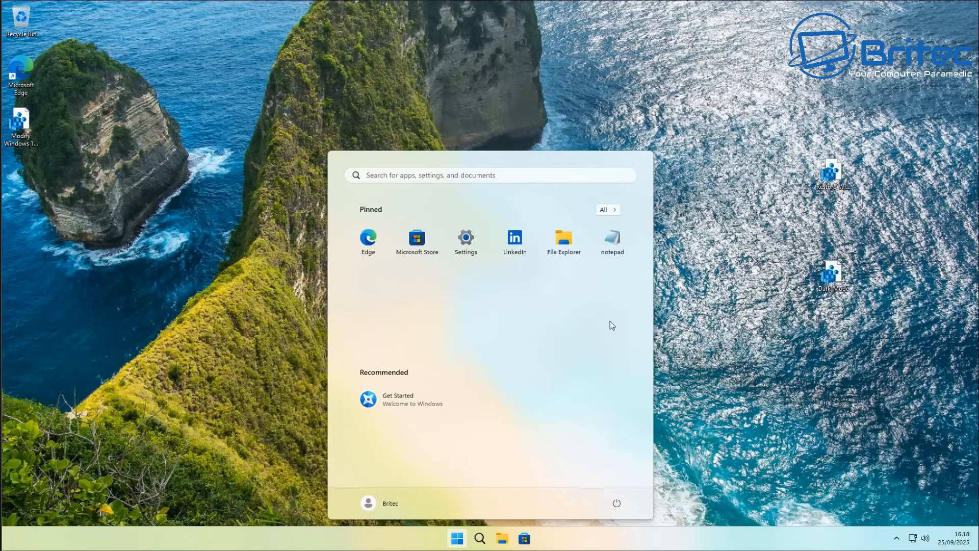
click(612, 236)
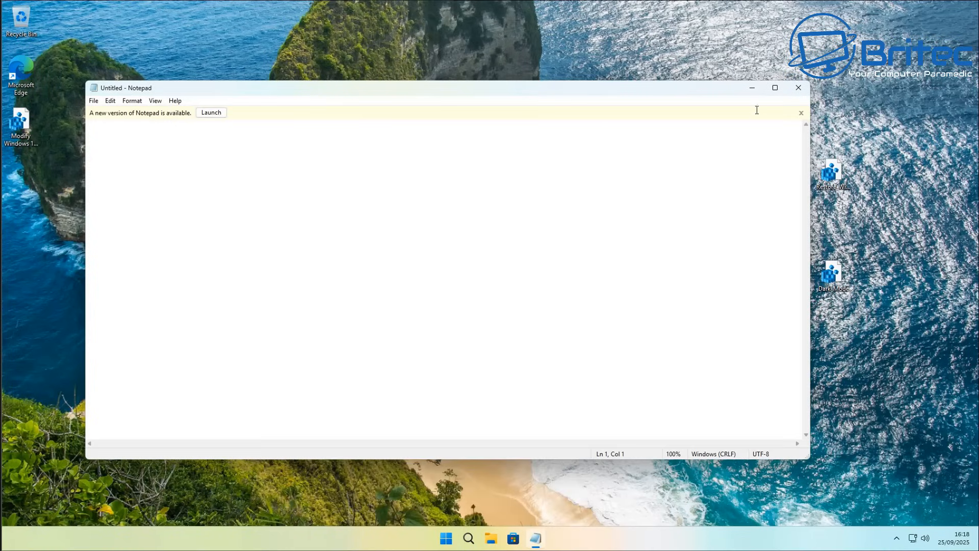
click(798, 89)
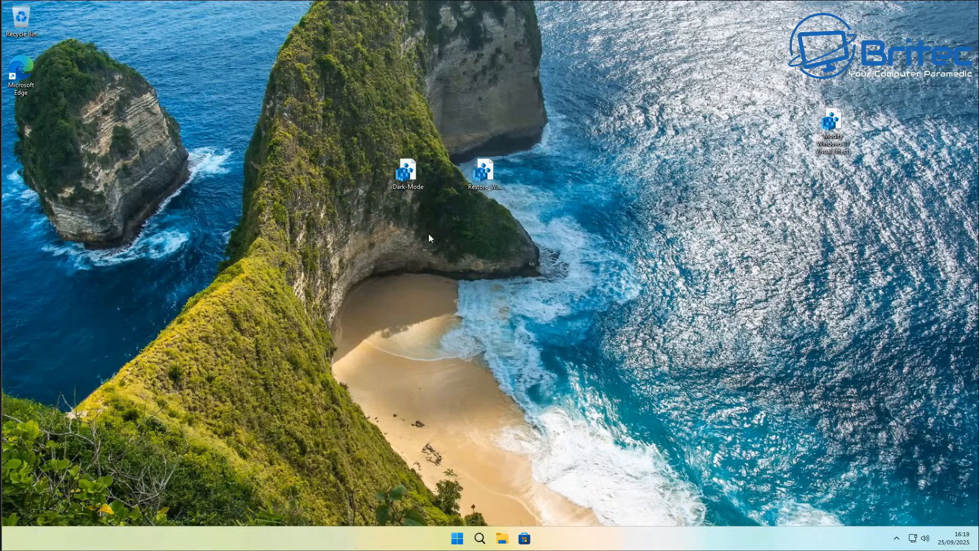
Merge Restore_Windows_Photo_Viewer_CURRENT_USER.reg from the desktop into the registry and accept the confirmations
double_click(490, 163)
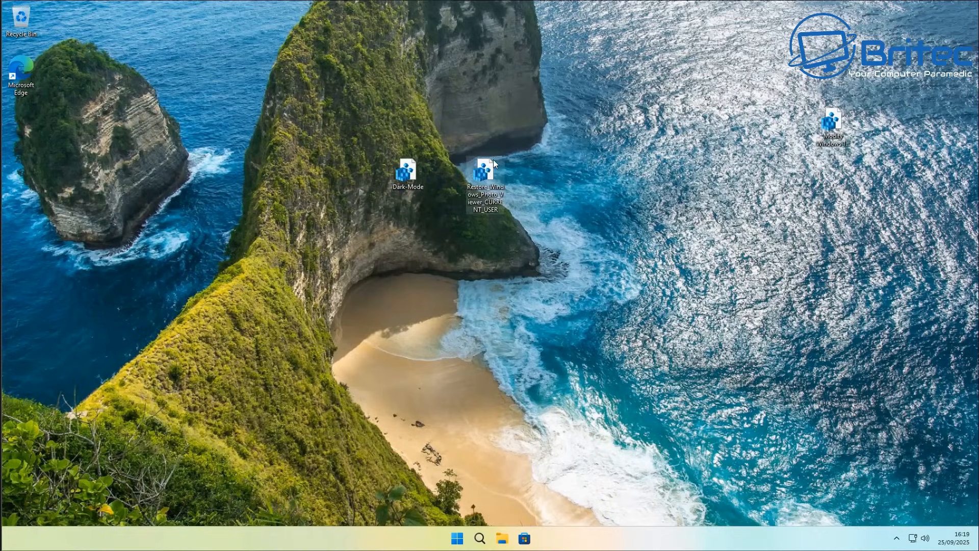
click(440, 350)
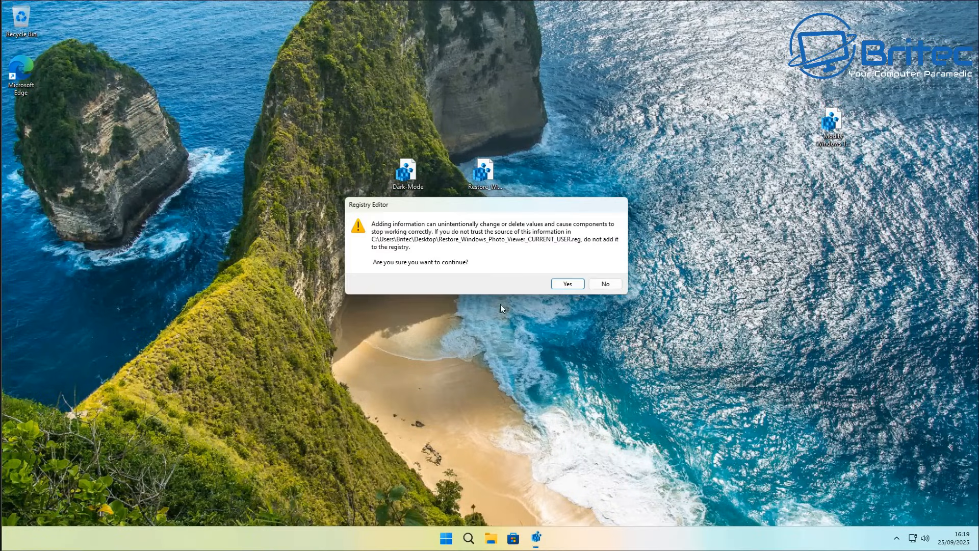
click(564, 282)
click(605, 272)
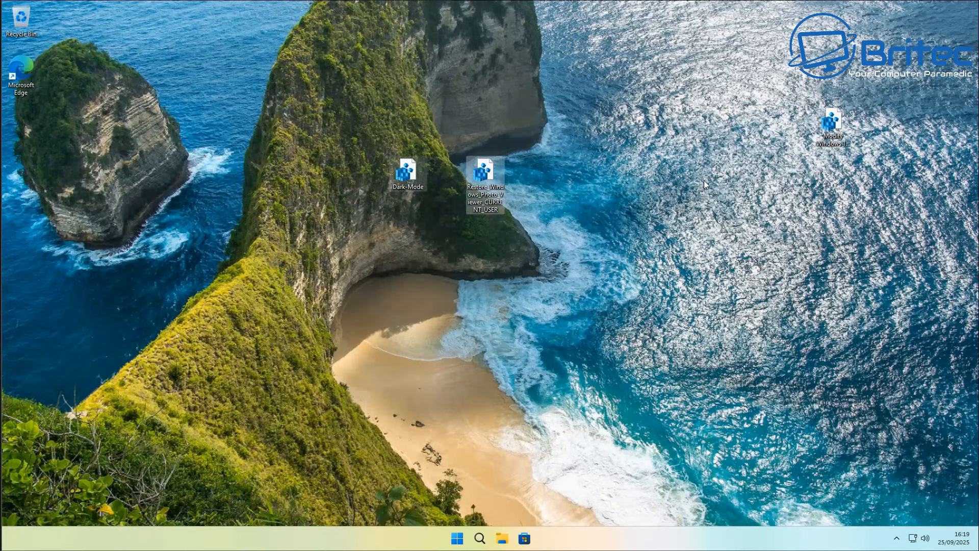
Place the Modify Windows 11 Visual Effects.reg file beside the other registry files on the desktop and merge it into the registry
drag(822, 124, 540, 170)
double_click(564, 173)
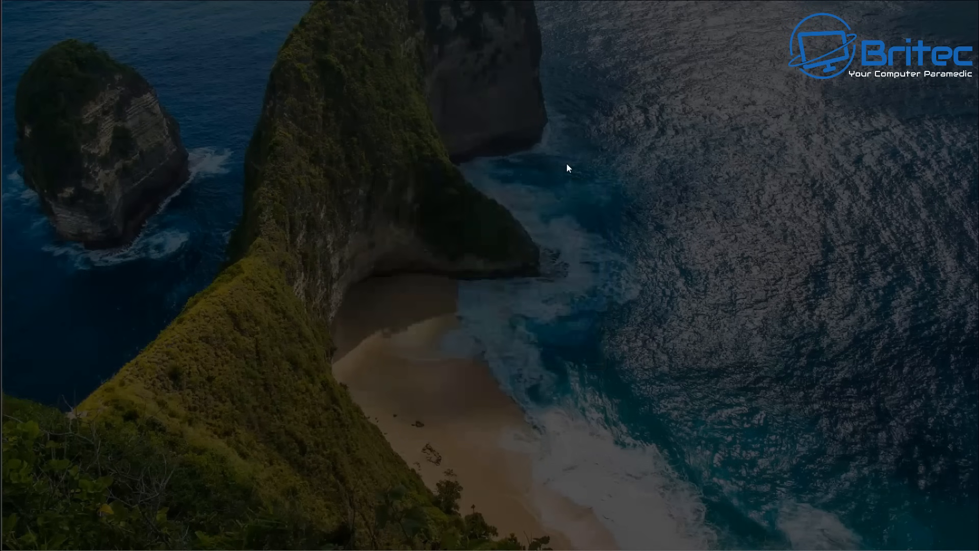
click(421, 351)
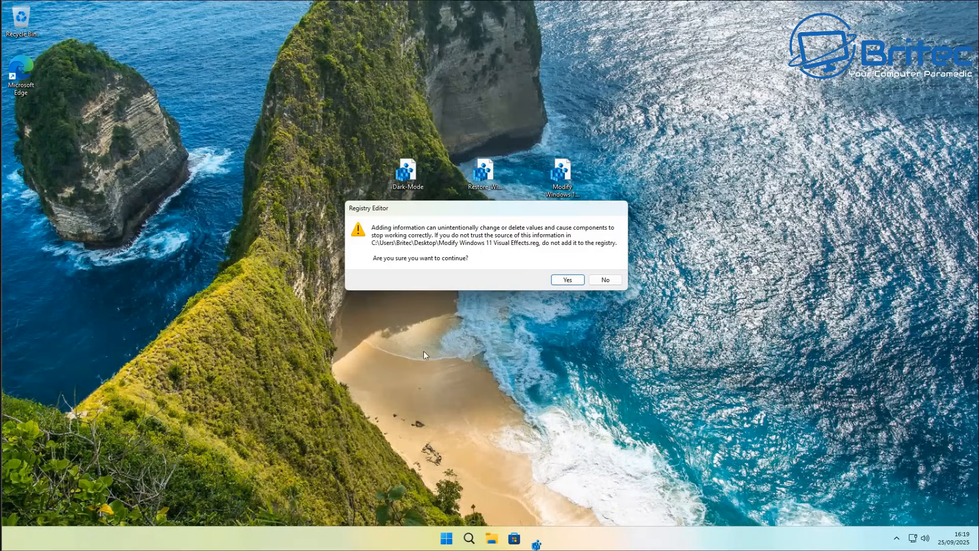
click(565, 280)
click(605, 269)
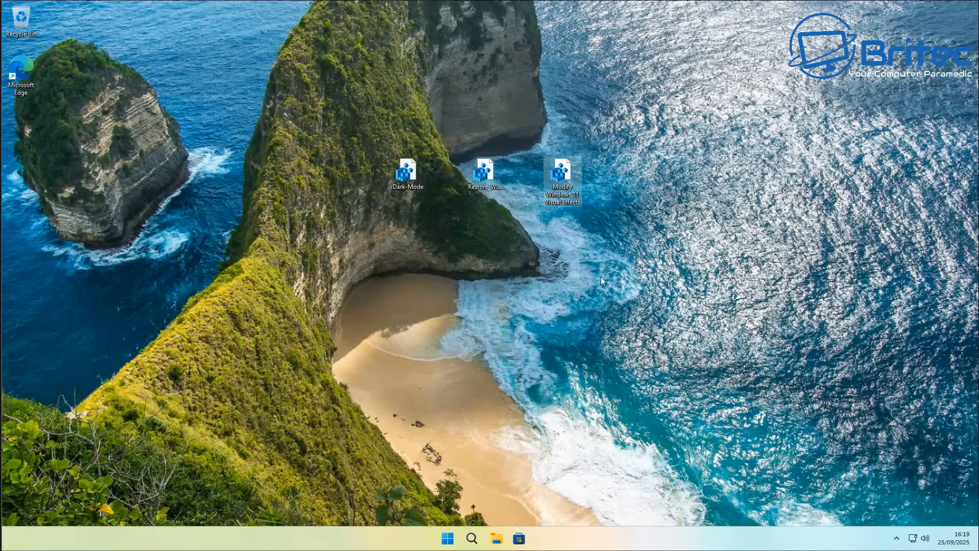
Sign out of Windows, sign back in to the local account and open the Start menu to check the visual changes
click(454, 540)
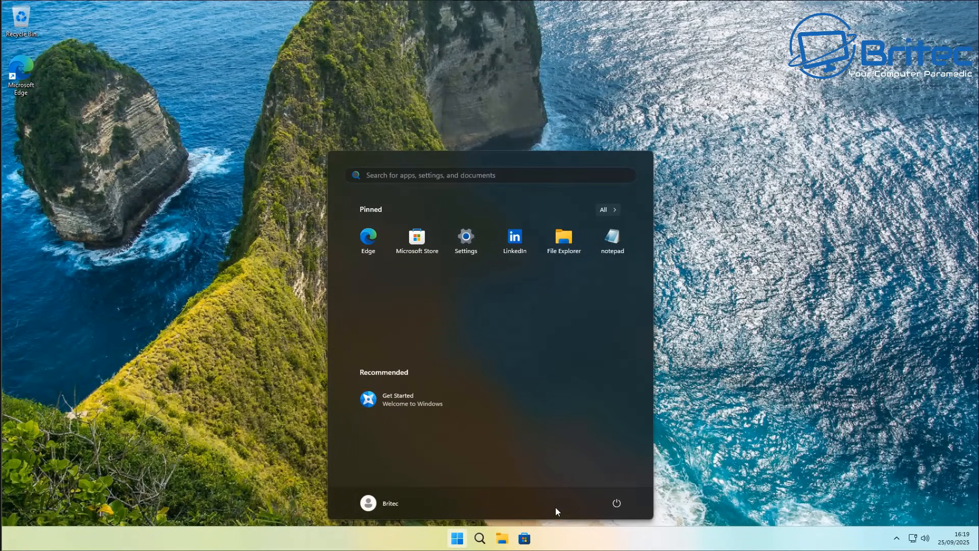
click(375, 504)
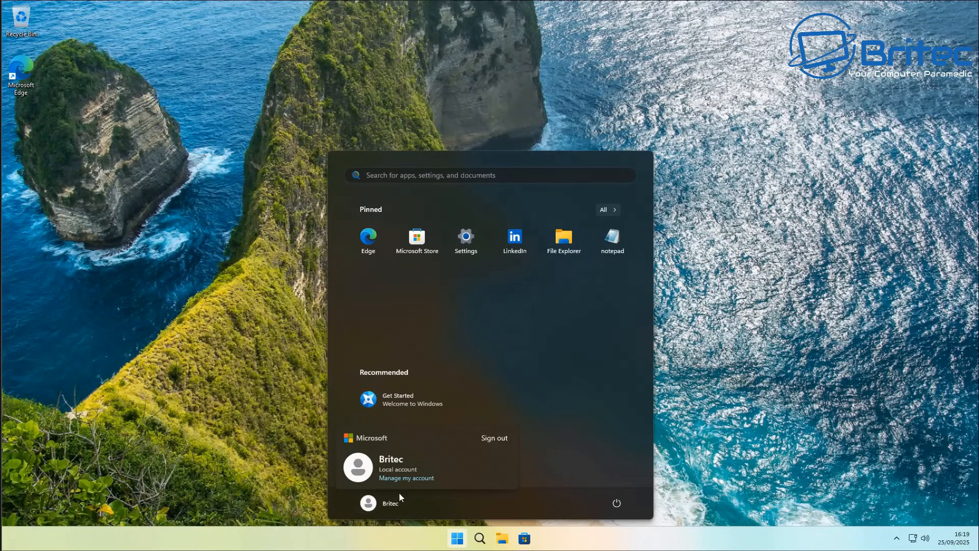
click(492, 439)
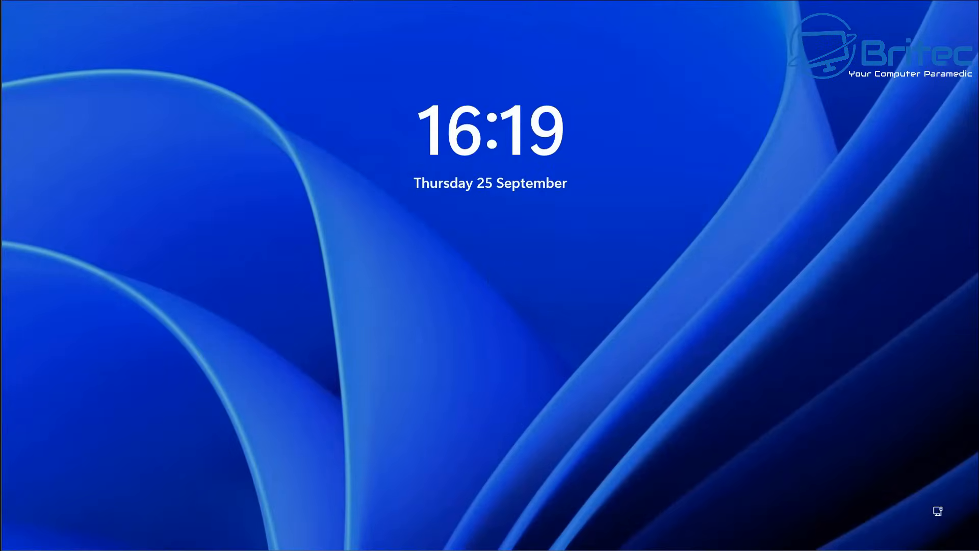
click(479, 294)
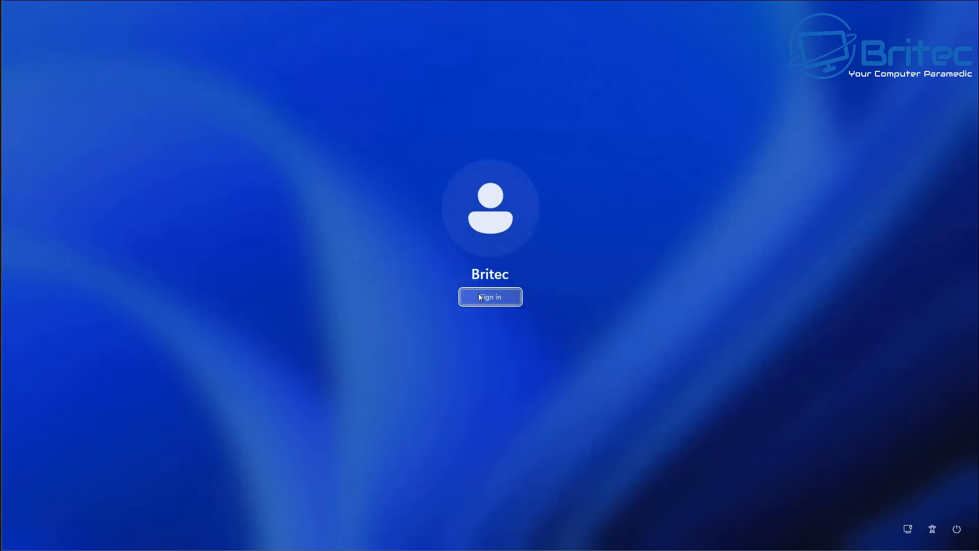
click(478, 294)
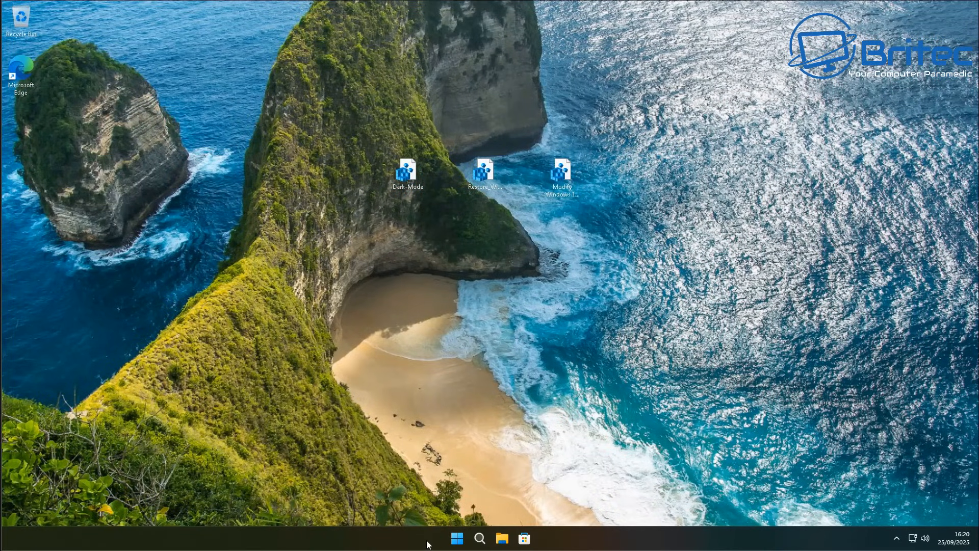
click(461, 542)
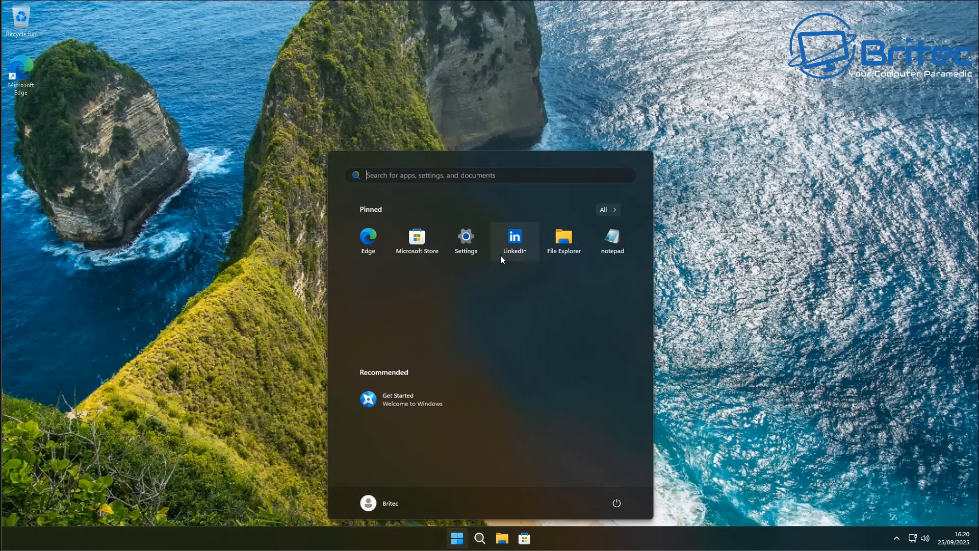
Uninstall LinkedIn from the Start menu's pinned apps and try to remove Get Started from the Recommended list
right_click(507, 244)
click(535, 335)
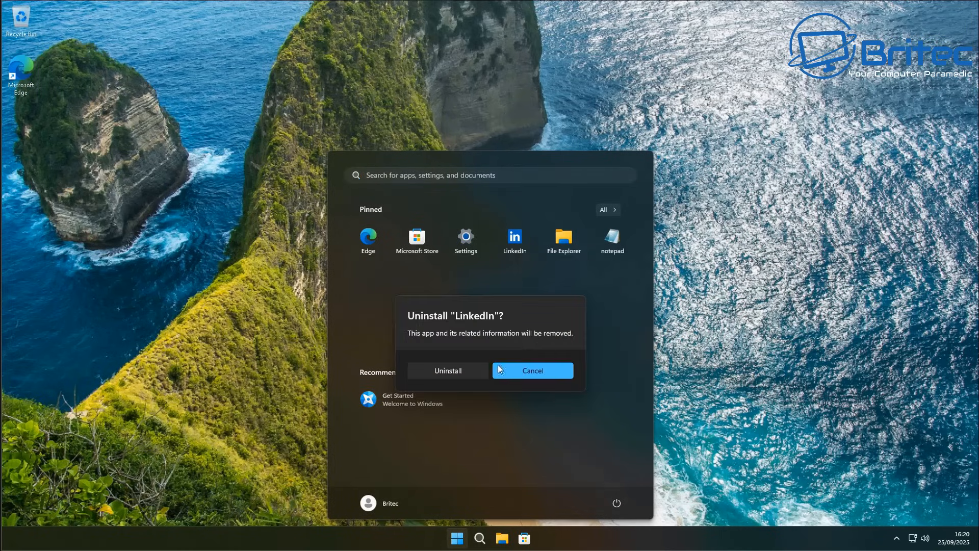
click(448, 367)
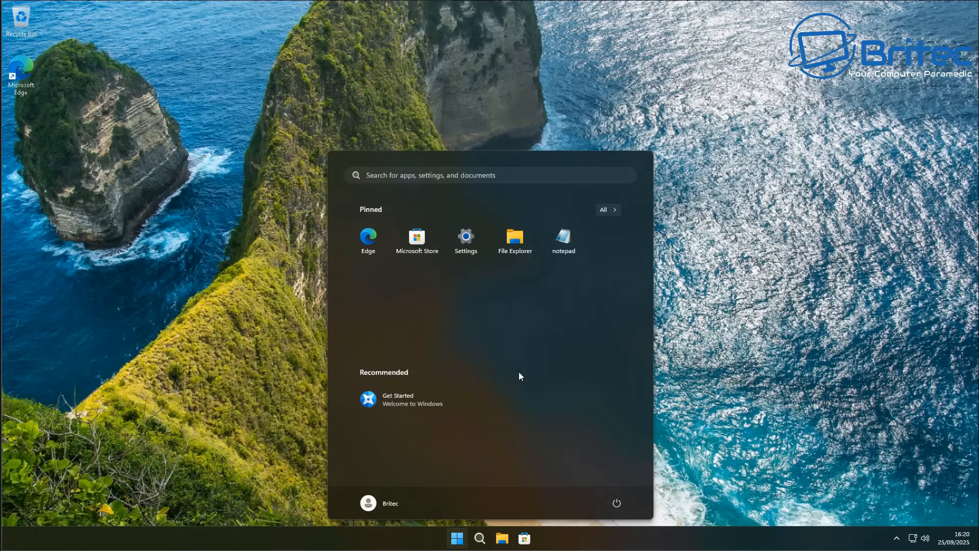
right_click(469, 391)
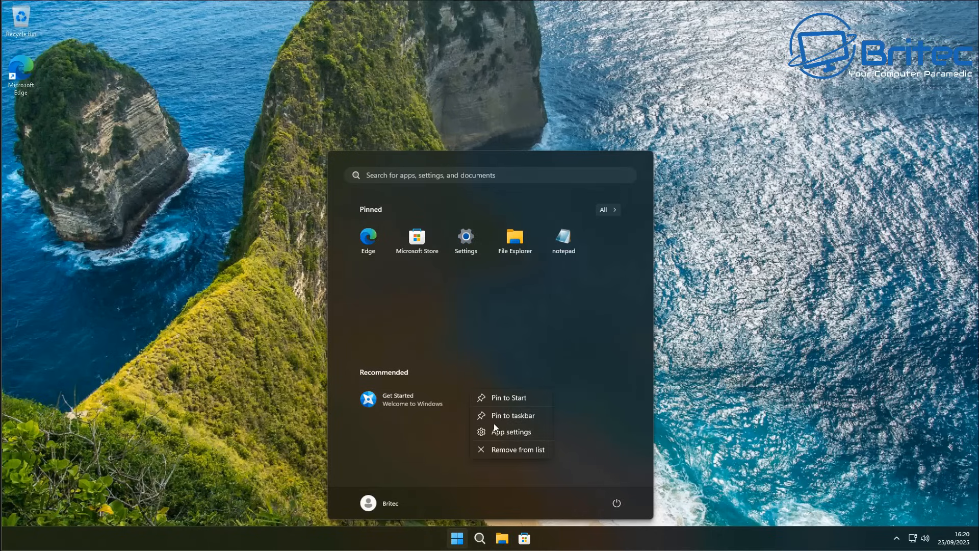
click(489, 450)
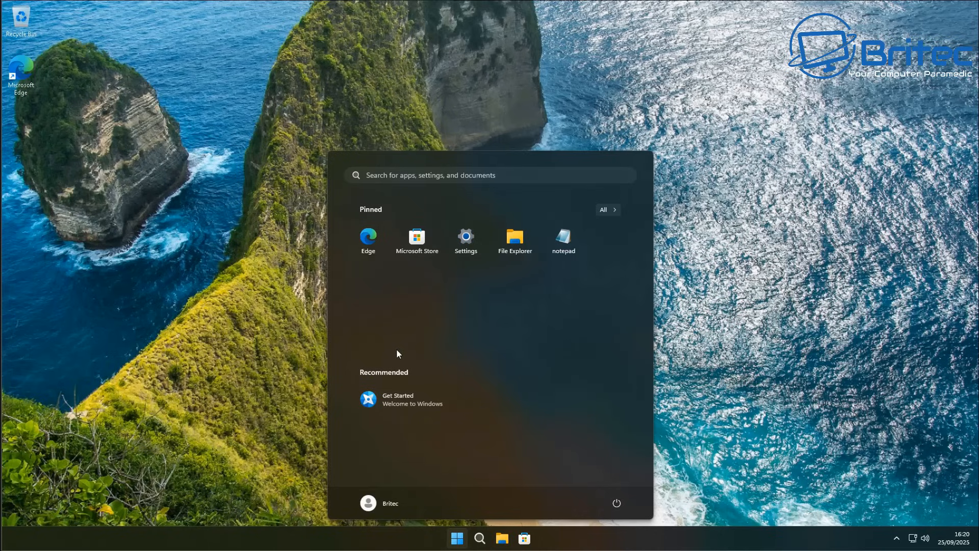
In the Start personalisation settings, turn off recommendations for tips, shortcuts and new apps, and turn off account-related notifications
click(433, 358)
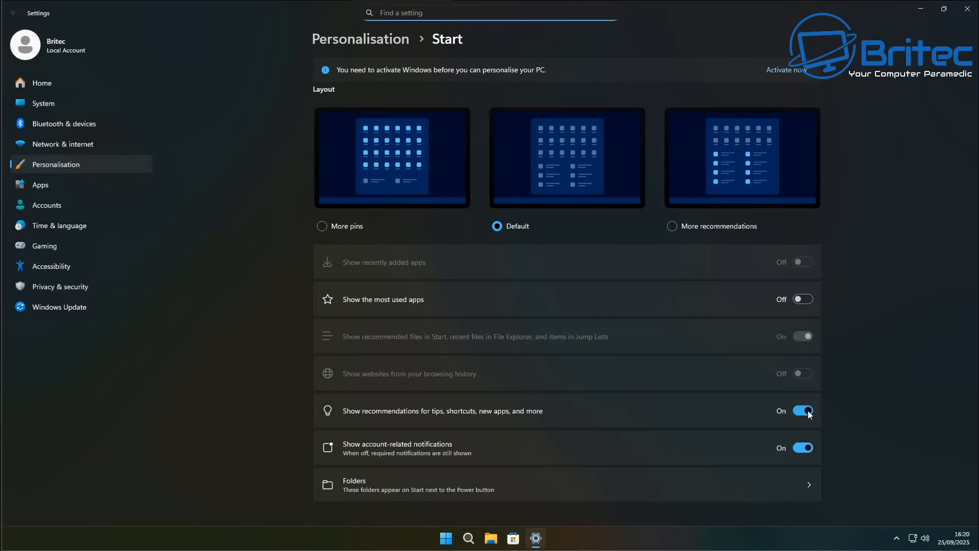
click(807, 413)
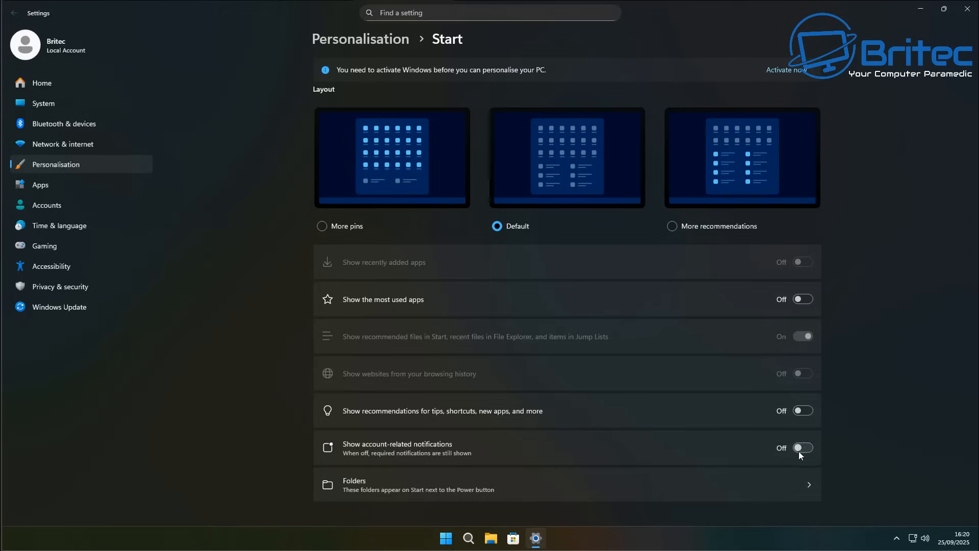
Show Settings, File Explorer, Documents, Downloads, Music, Pictures, Videos and Network next to the Start menu's Power button
click(794, 488)
click(804, 103)
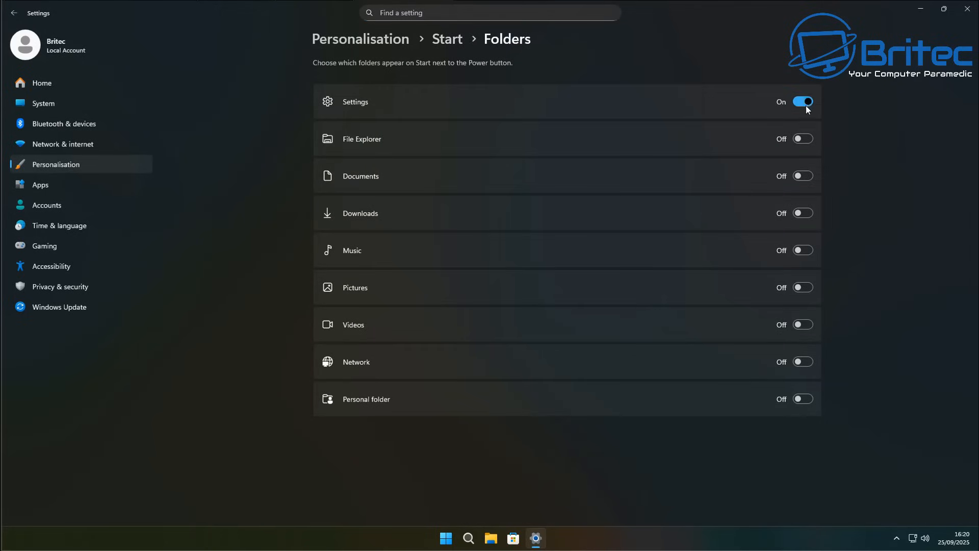
click(805, 139)
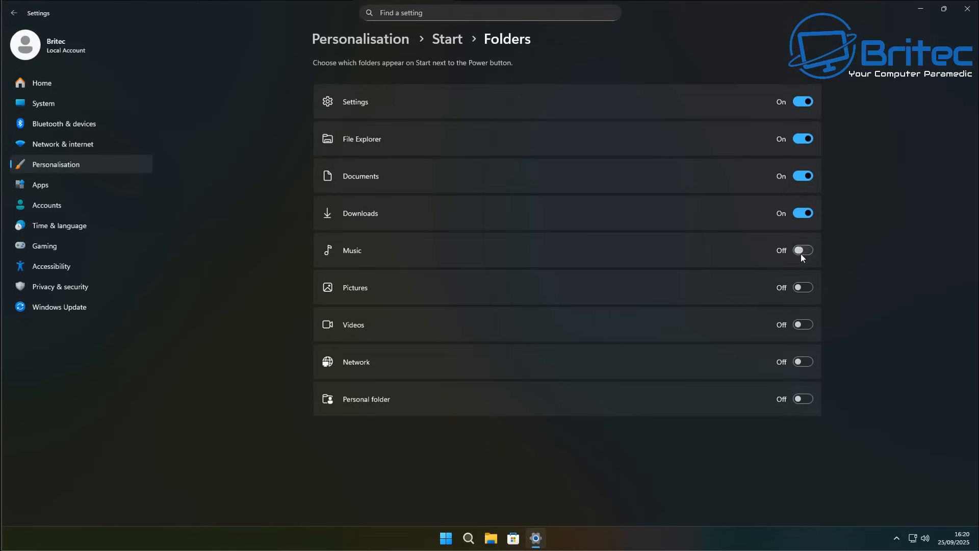
click(803, 361)
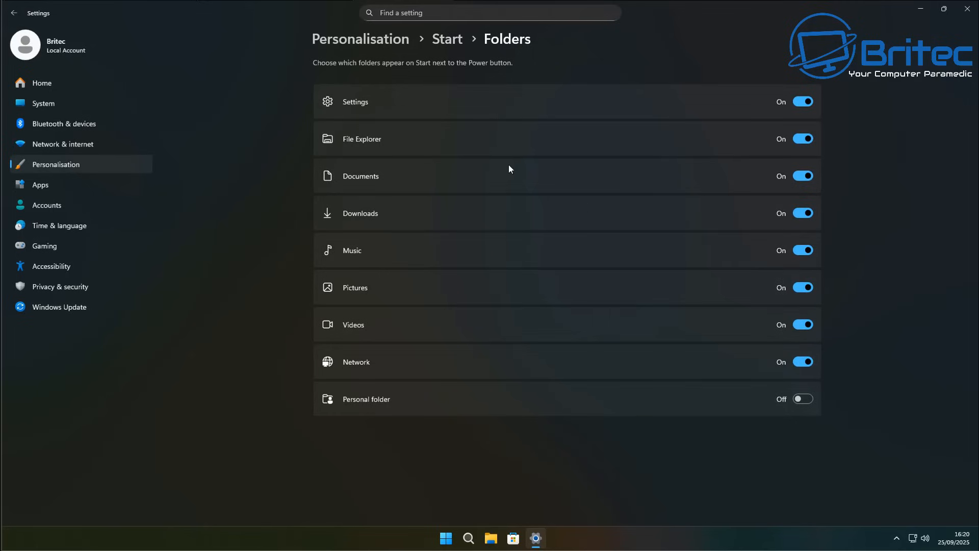
Set the Start layout to More pins and close Settings
click(17, 14)
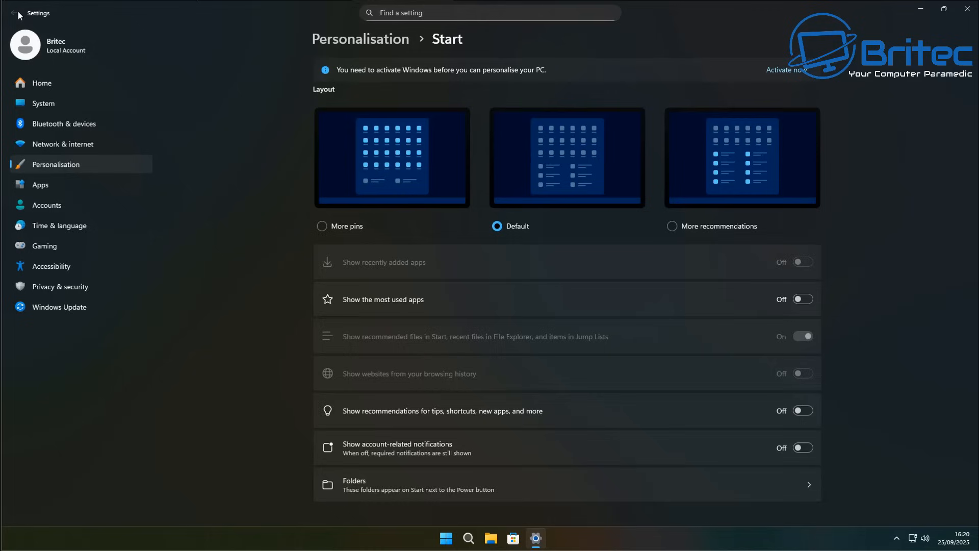
click(323, 225)
click(964, 11)
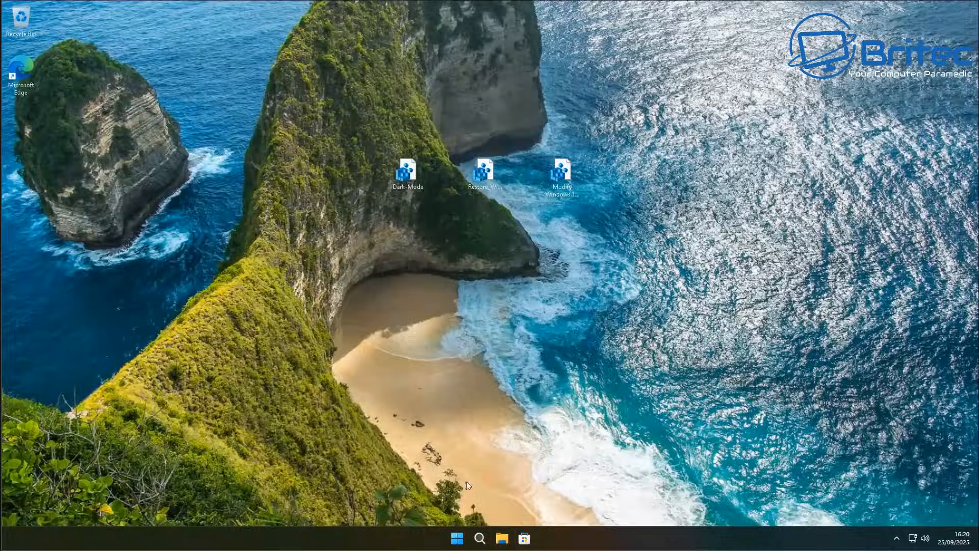
Delete the three registry files from the desktop
drag(716, 187, 349, 132)
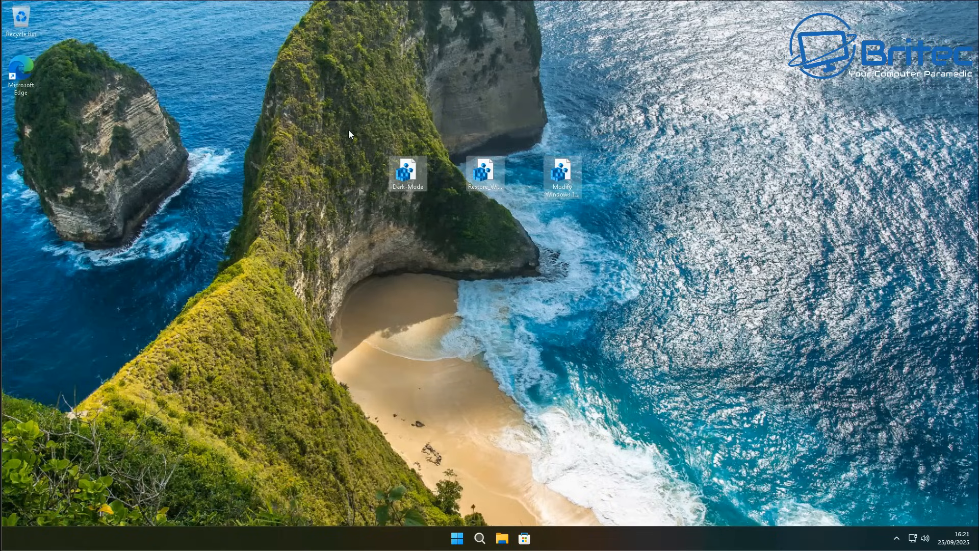
key(Delete)
In Folder Options, make File Explorer open to This PC, stop showing frequently used folders and Office.com files, and clear its history
click(503, 539)
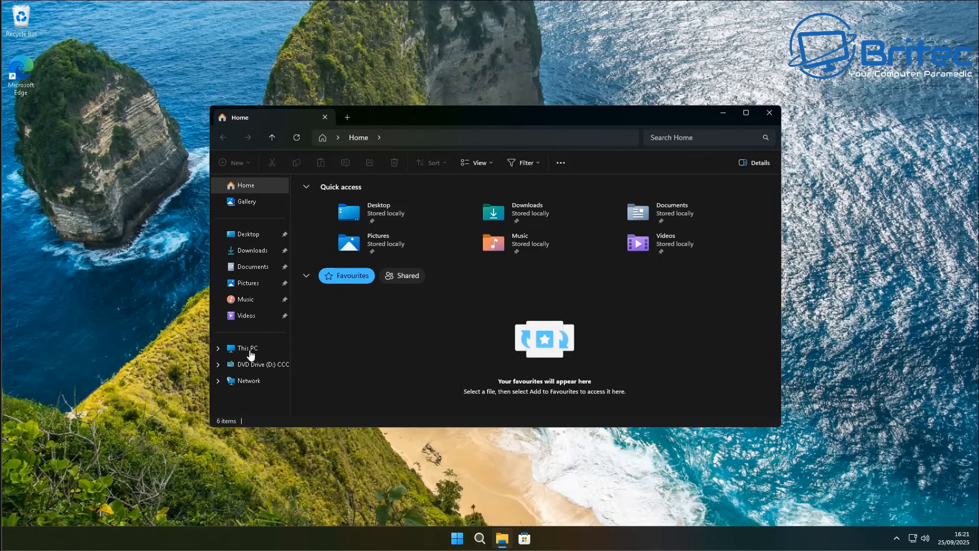
mouse_move(250, 352)
mouse_down()
mouse_move(341, 343)
mouse_move(249, 344)
mouse_up()
click(561, 163)
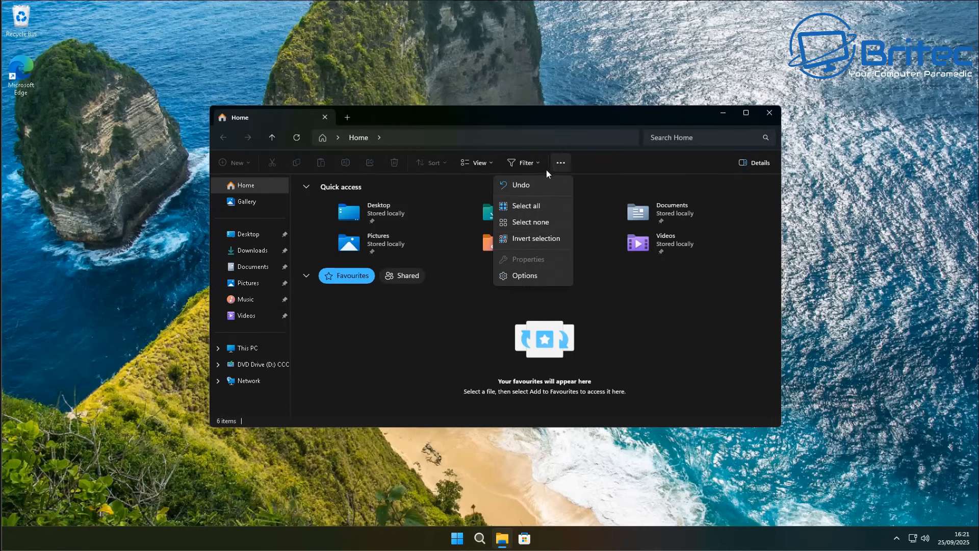
click(526, 276)
drag(329, 196, 480, 148)
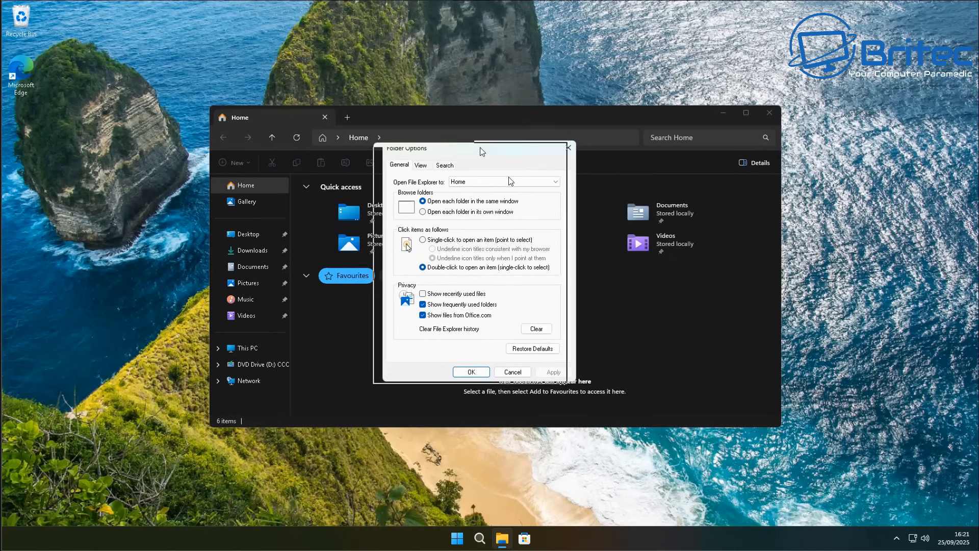
click(505, 185)
click(480, 199)
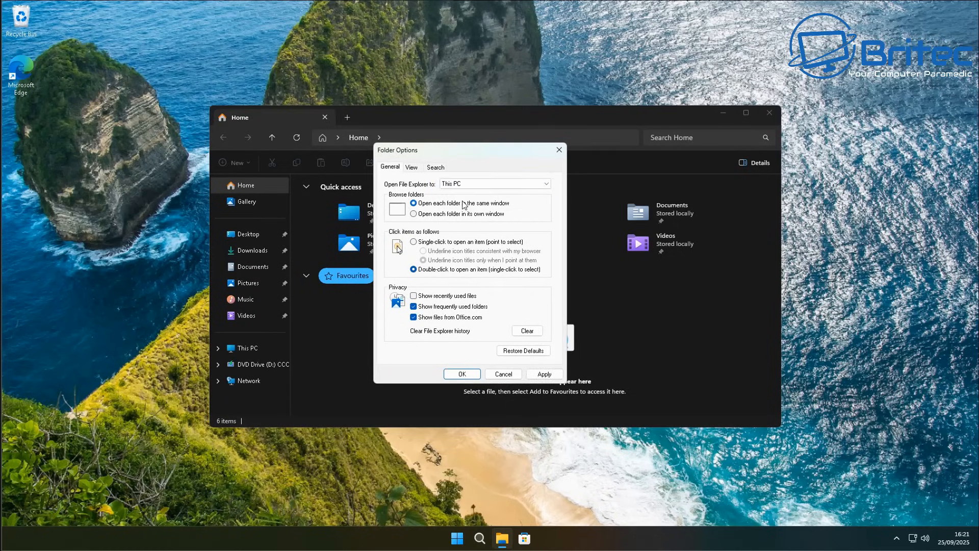
click(414, 306)
click(414, 317)
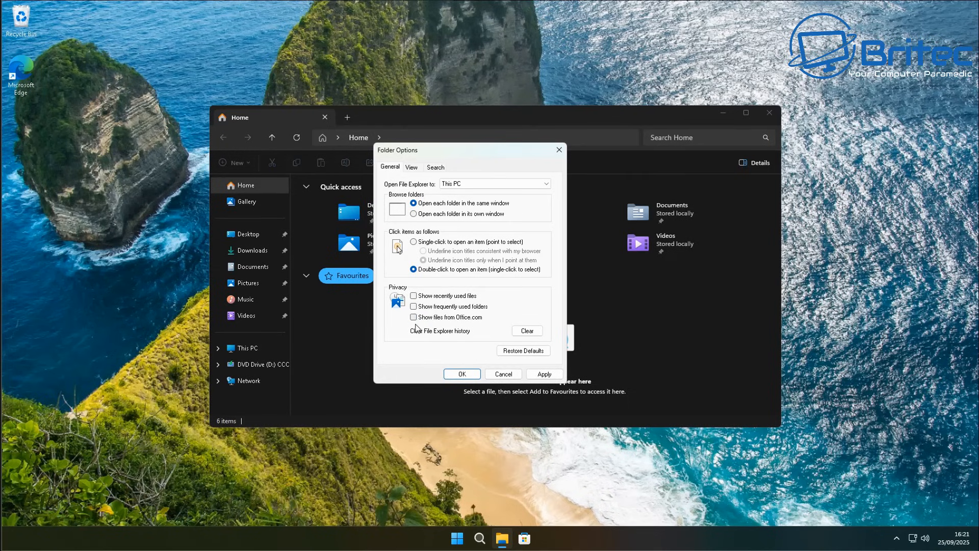
click(526, 331)
Show hidden files, folders and drives, stop hiding extensions for known file types, and accept the Folder Options
click(411, 168)
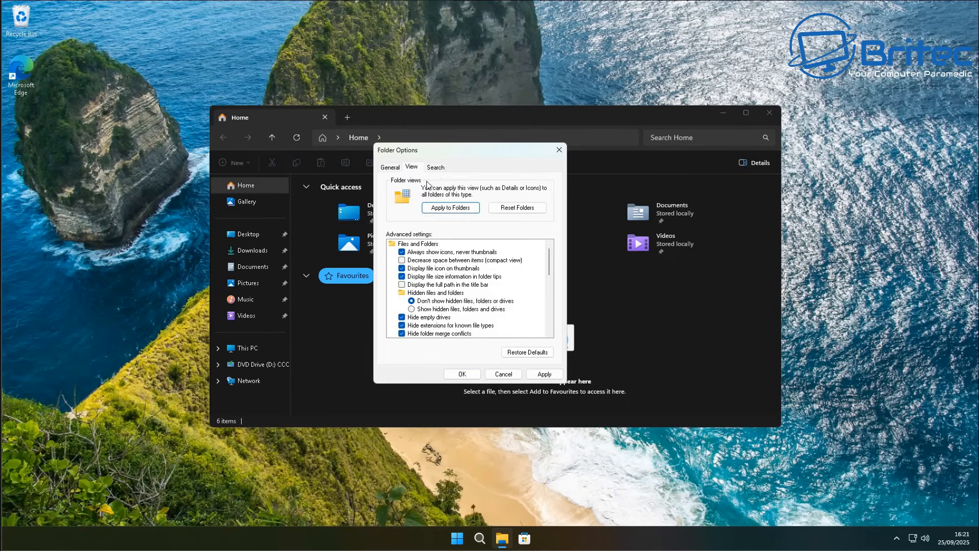
click(417, 309)
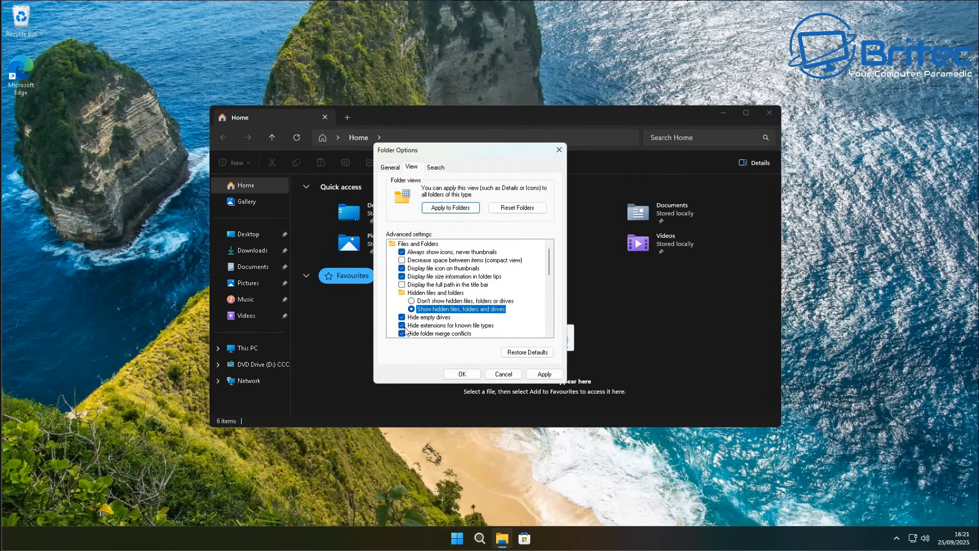
click(402, 326)
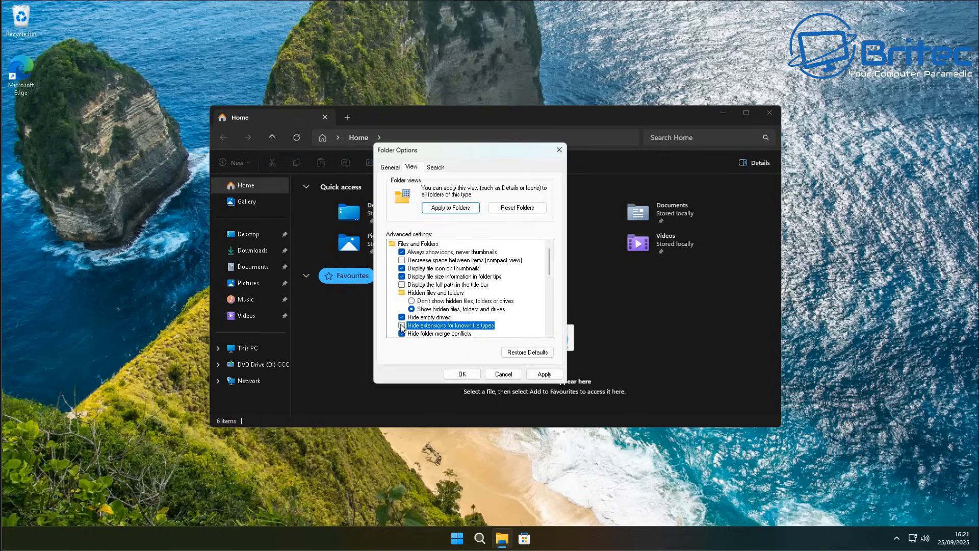
click(462, 374)
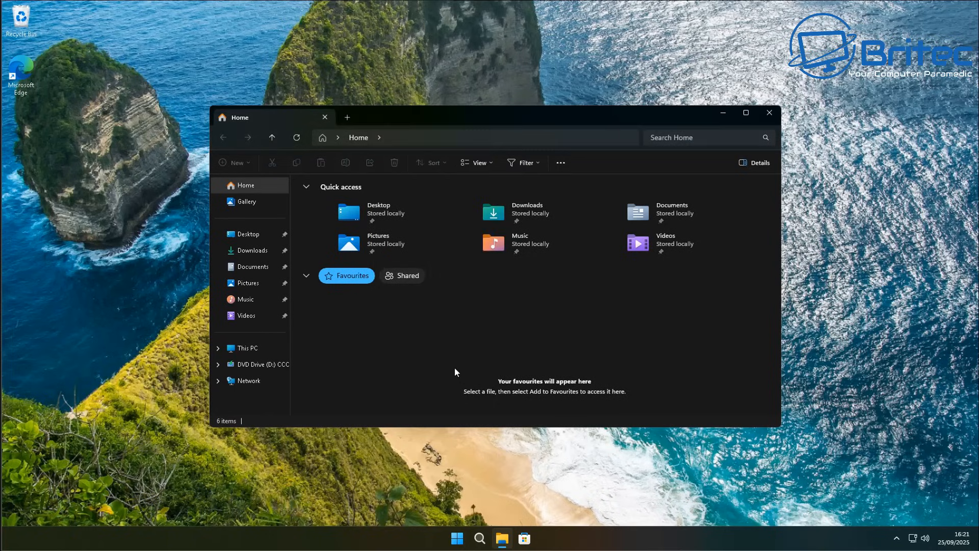
Eject the DVD drive (D:) from This PC and close File Explorer
click(248, 348)
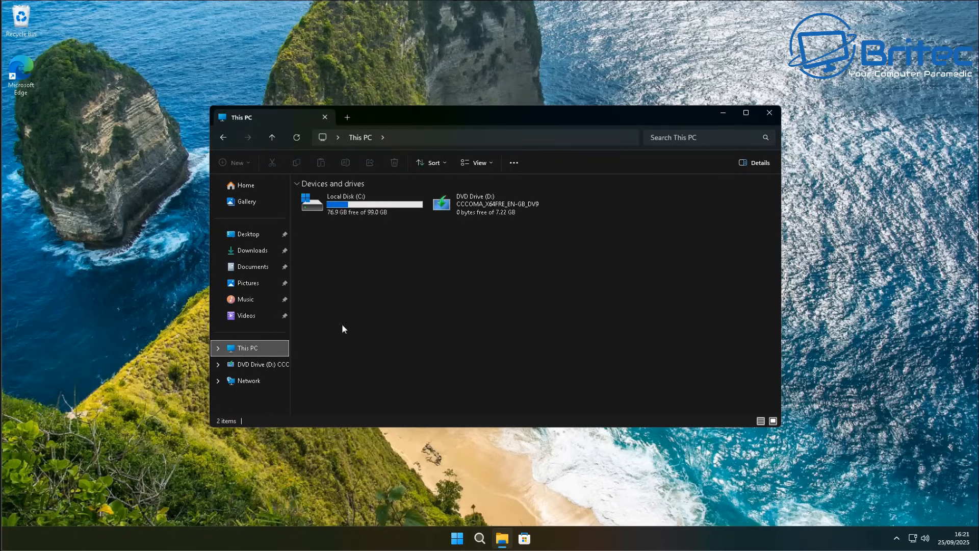
right_click(479, 202)
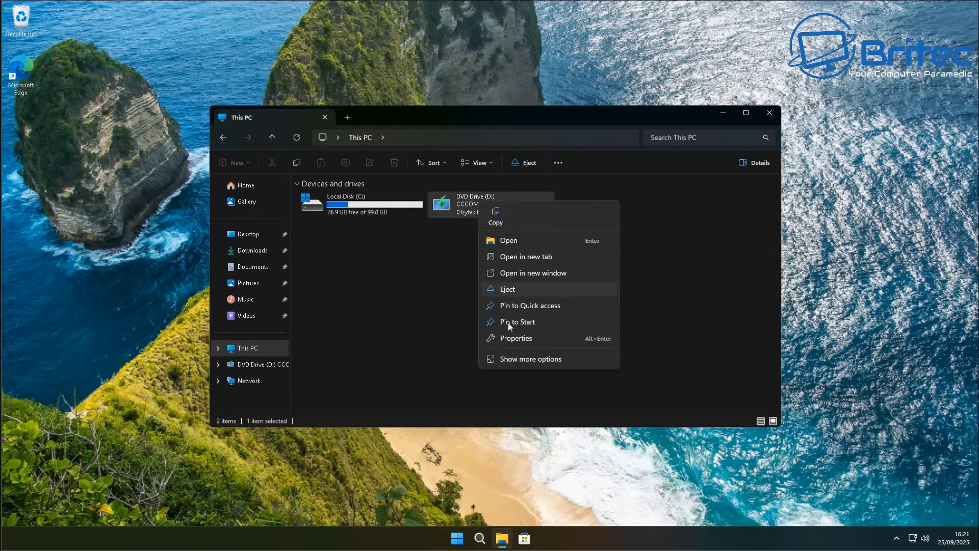
click(515, 290)
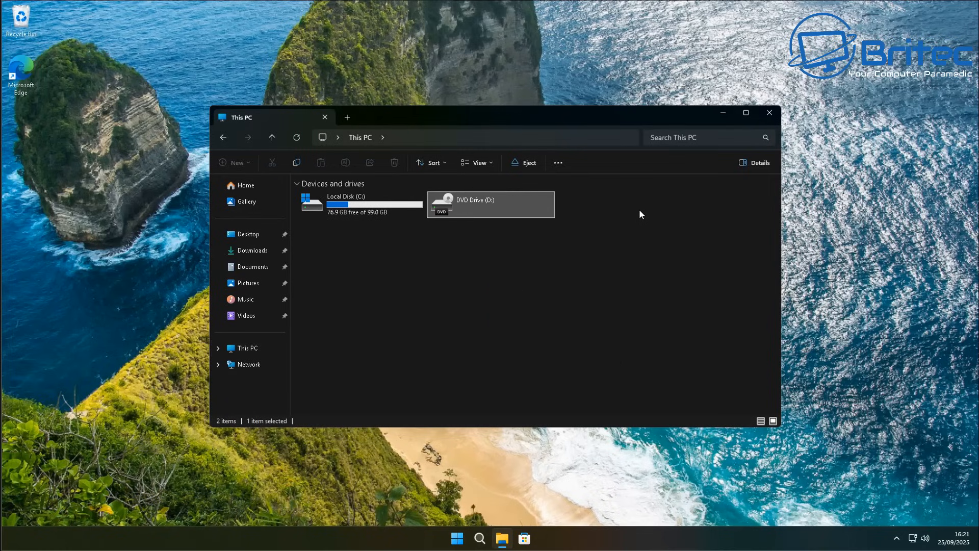
click(770, 113)
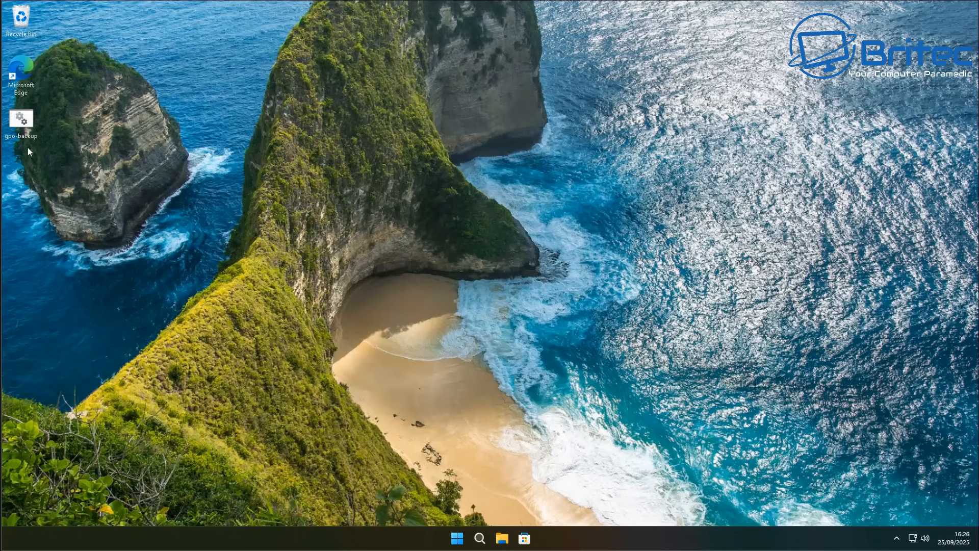
Run gpo-backup as administrator, allow the elevation, and inspect the Local Group Policy Editor settings backup folder on the desktop
right_click(22, 112)
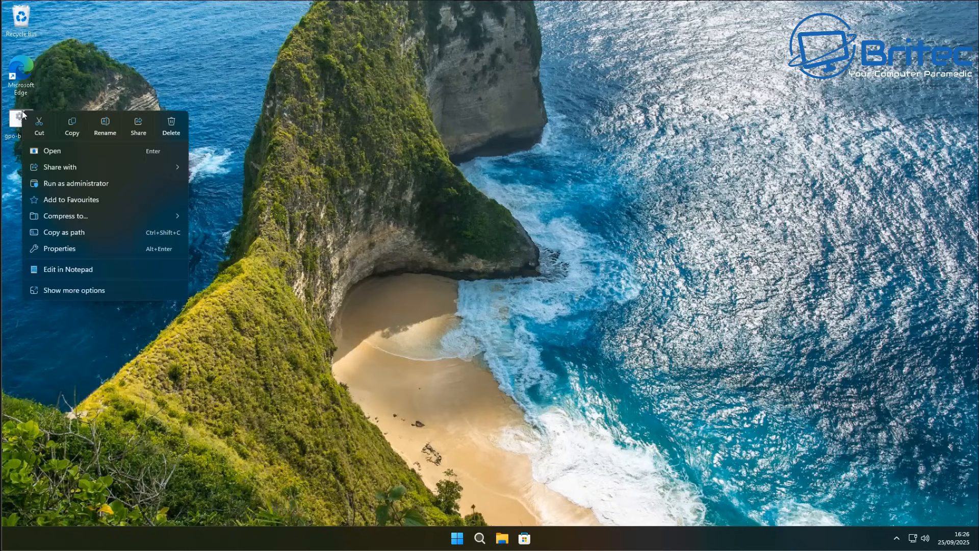
click(63, 183)
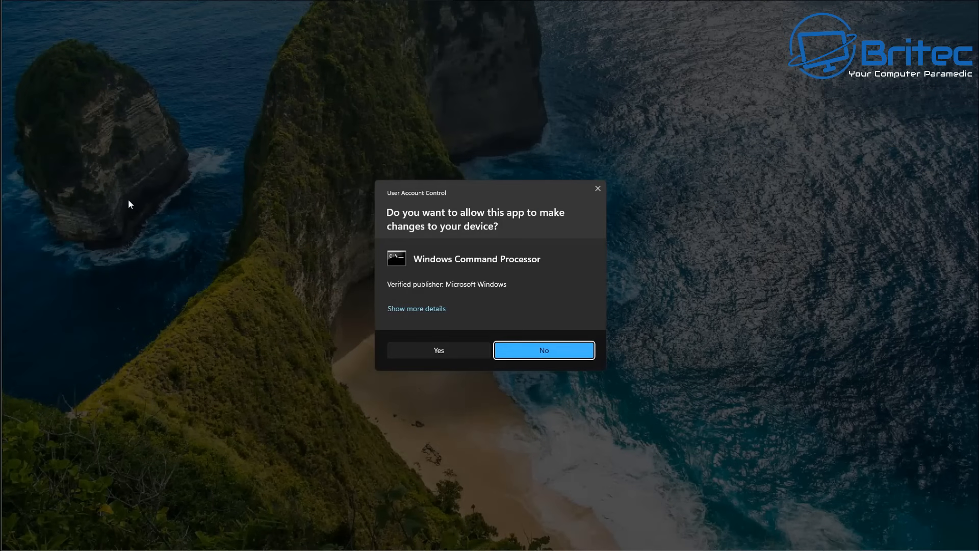
click(445, 350)
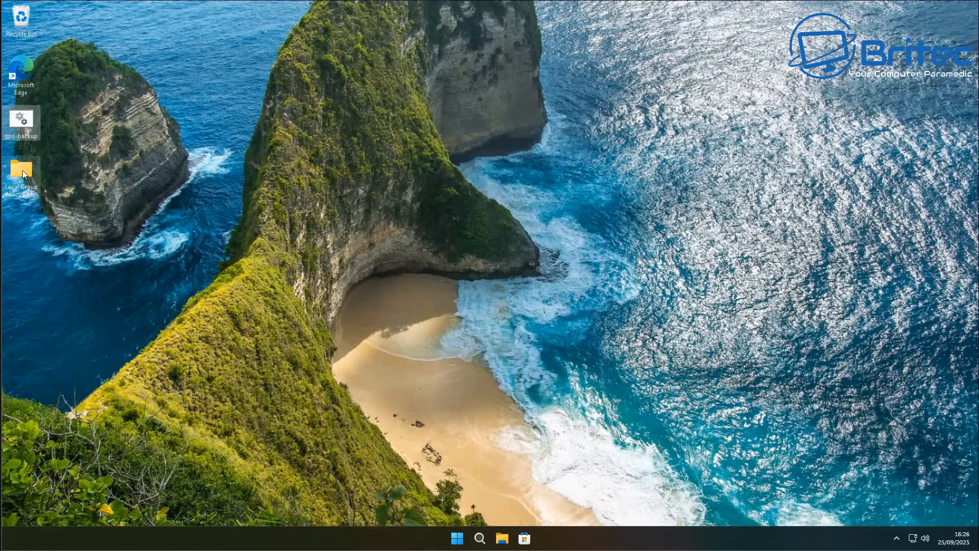
double_click(25, 171)
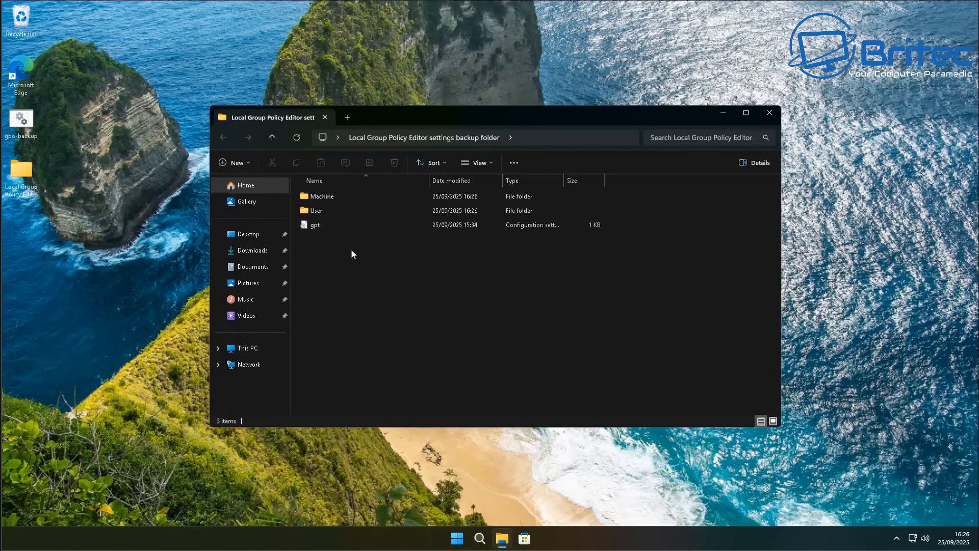
drag(351, 250, 296, 194)
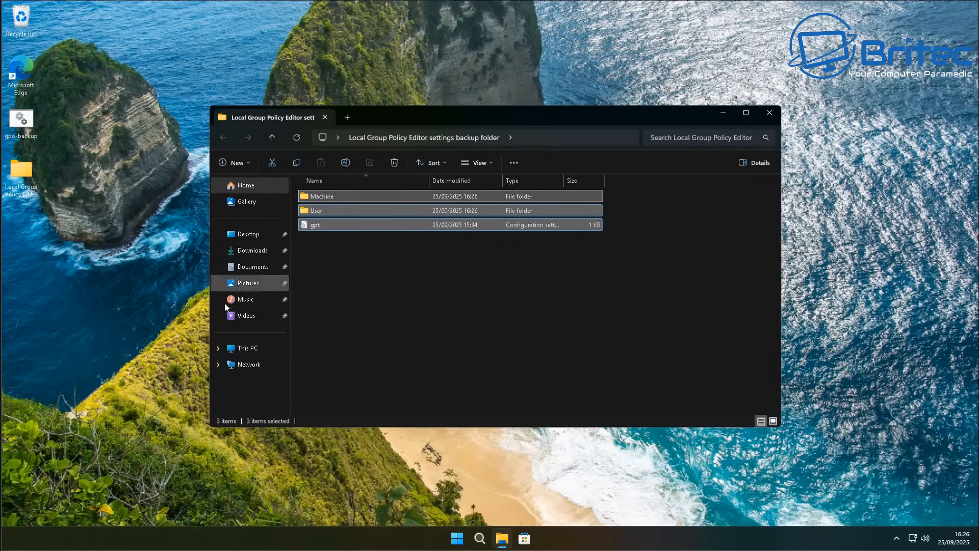
Browse from This PC through Local Disk (C:) and the Windows folder into System32
click(247, 347)
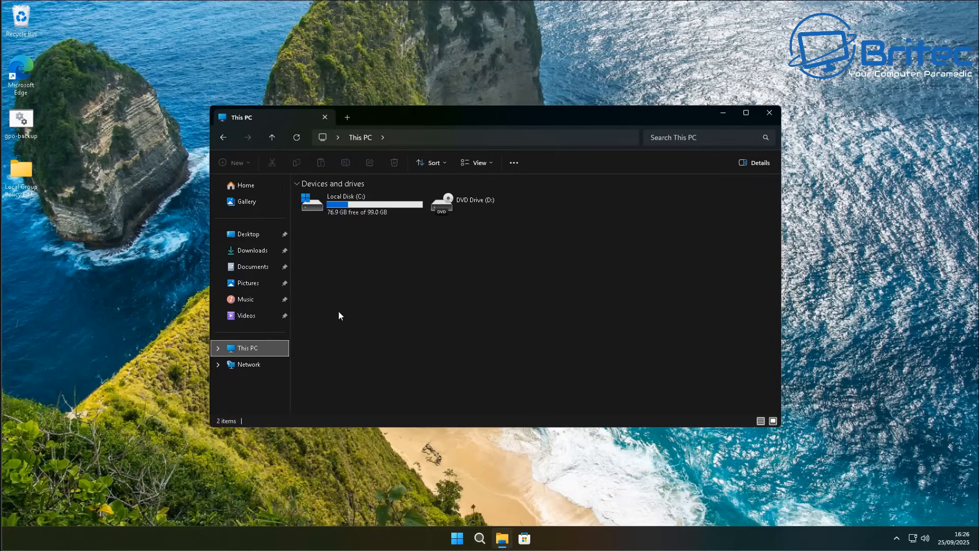
double_click(351, 200)
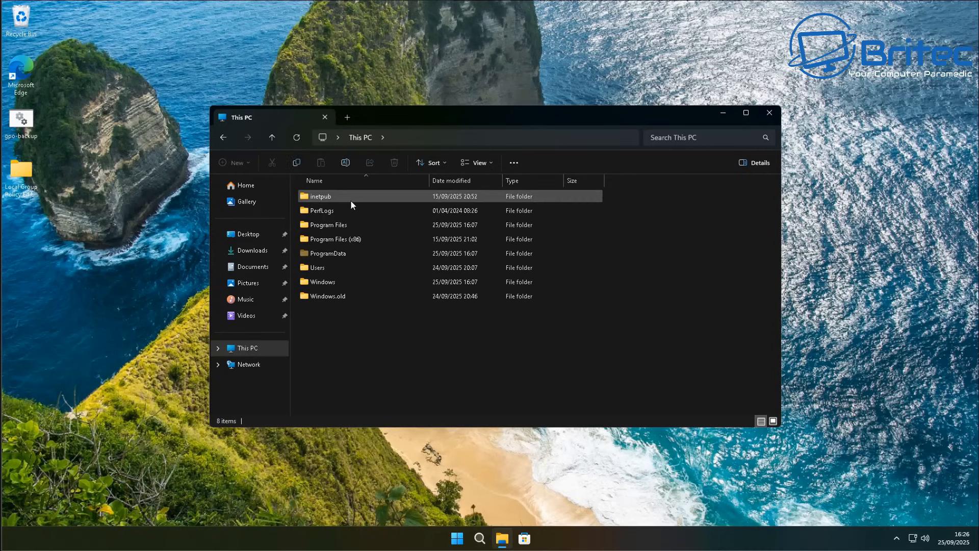
double_click(328, 283)
scroll(363, 351, down, 11)
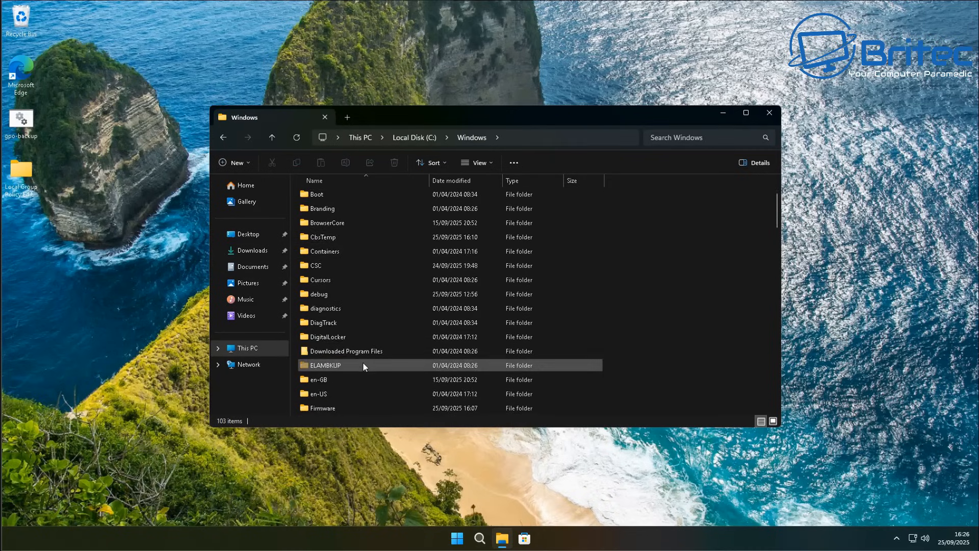
scroll(340, 389, down, 5)
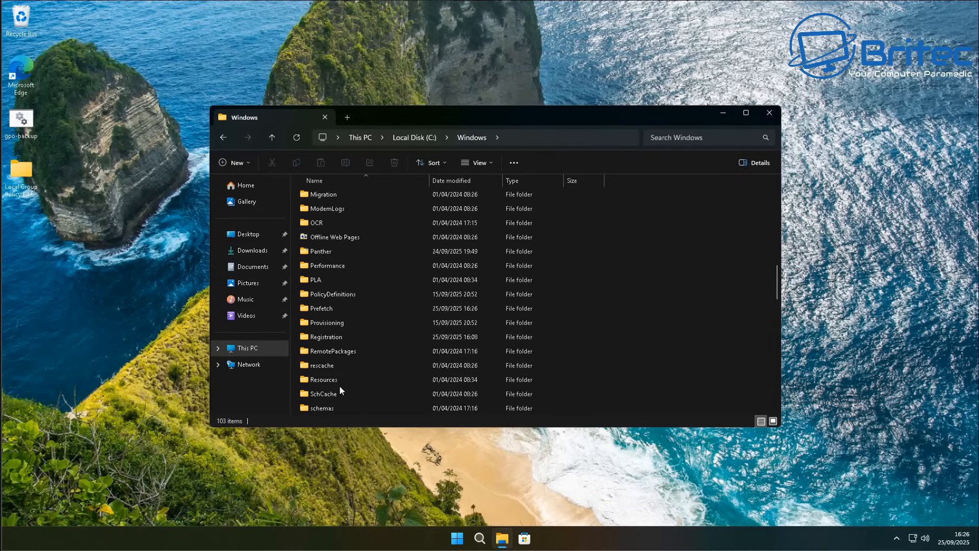
scroll(341, 389, down, 2)
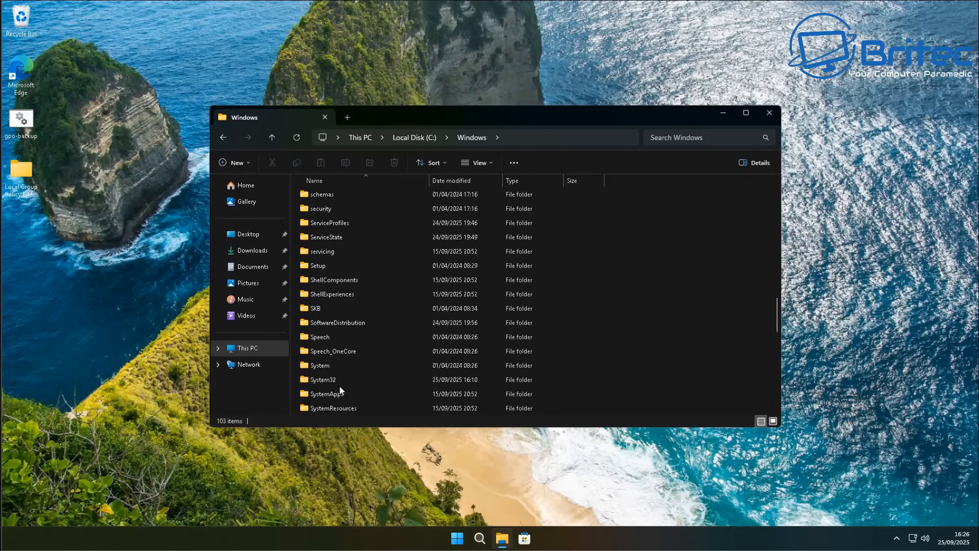
click(326, 379)
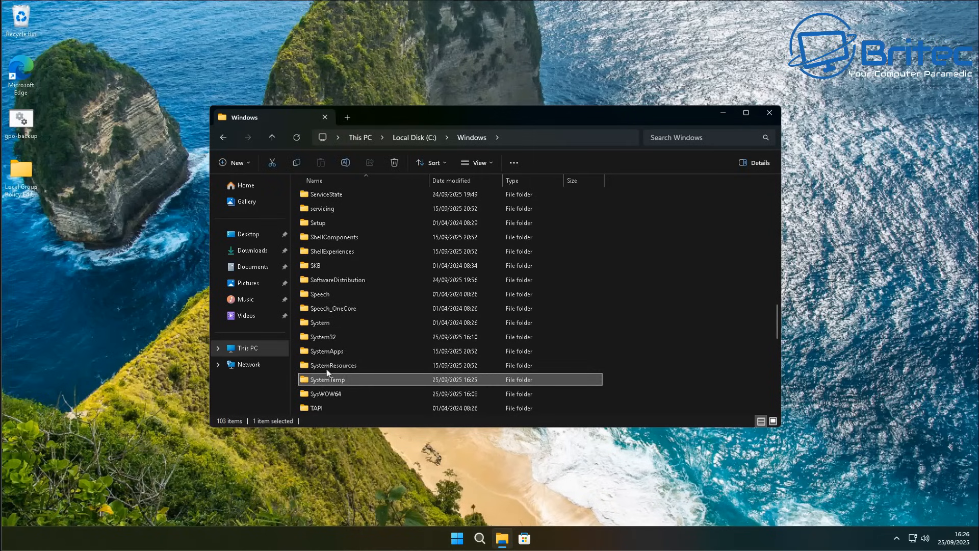
double_click(332, 334)
Inspect the GroupPolicy folder in System32 and its Machine subfolder, close File Explorer, and select the policy backup folder on the desktop
scroll(345, 334, down, 6)
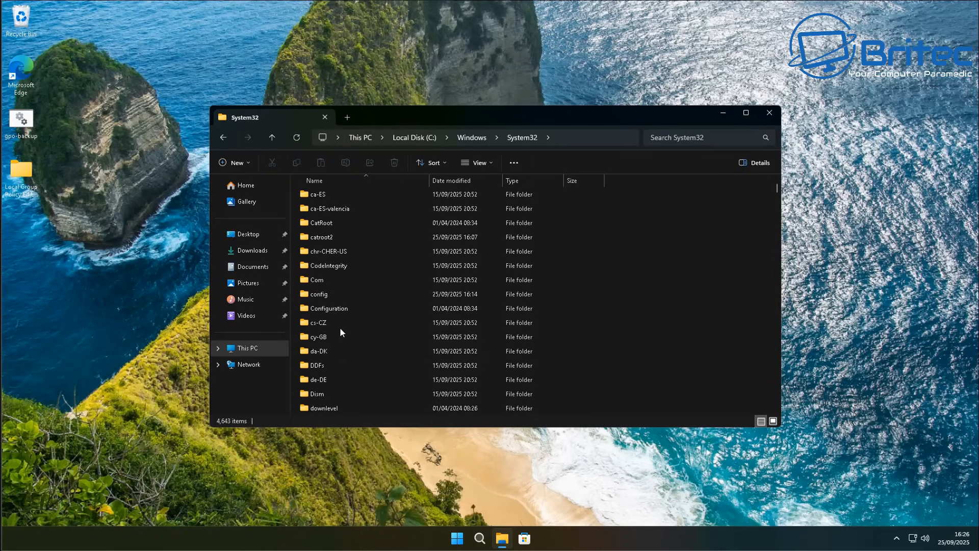
scroll(340, 326, down, 5)
scroll(349, 376, down, 4)
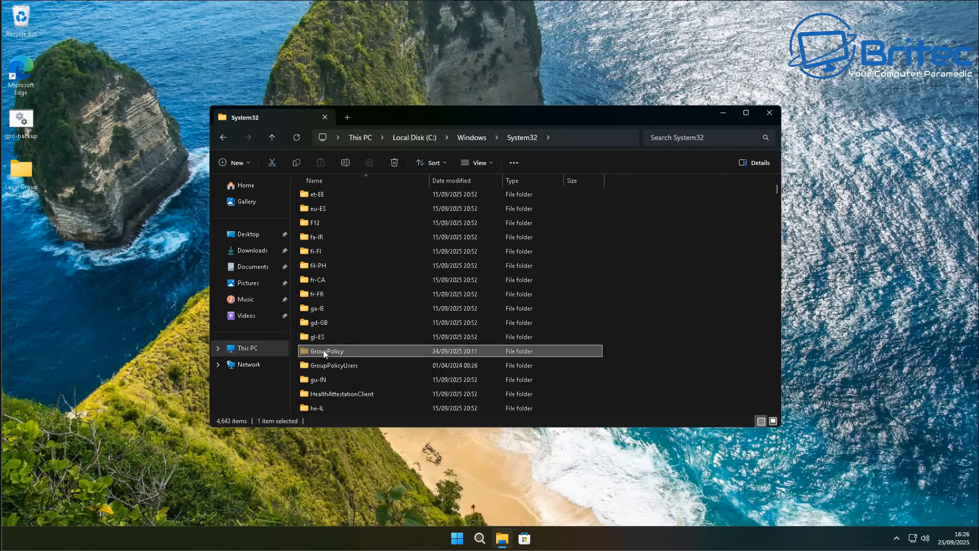
double_click(324, 351)
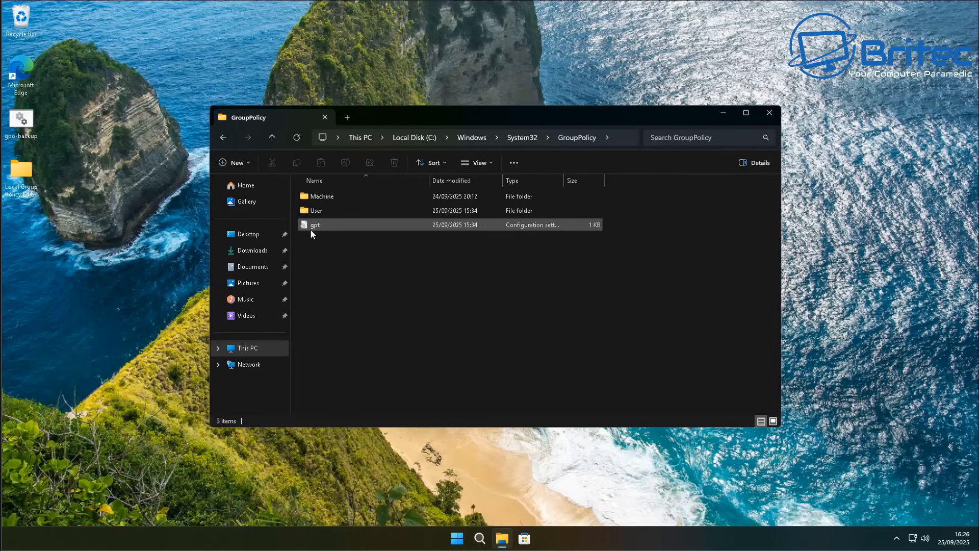
double_click(324, 197)
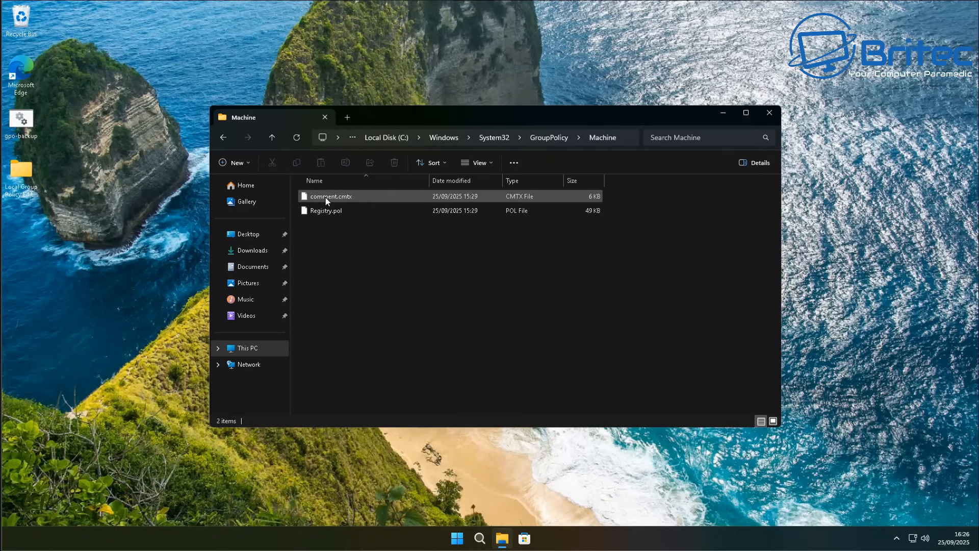
click(221, 142)
click(768, 113)
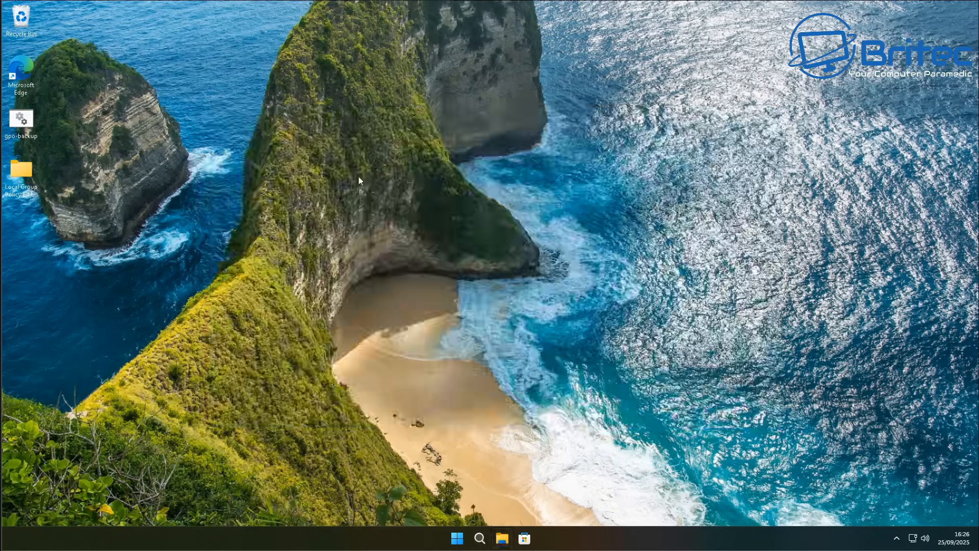
click(21, 173)
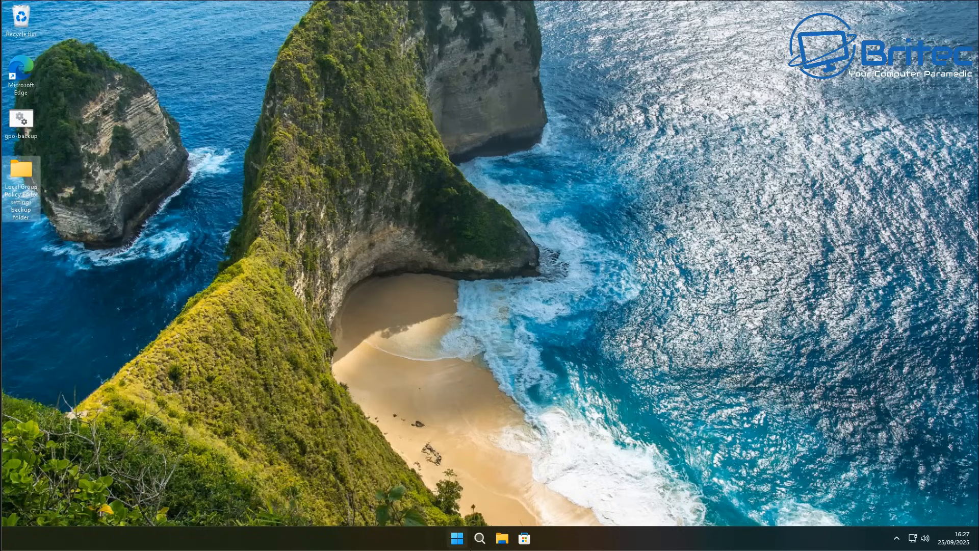
Search for "group policy", open the Local Group Policy Editor, and widen its tree pane to show the full folder names
click(457, 539)
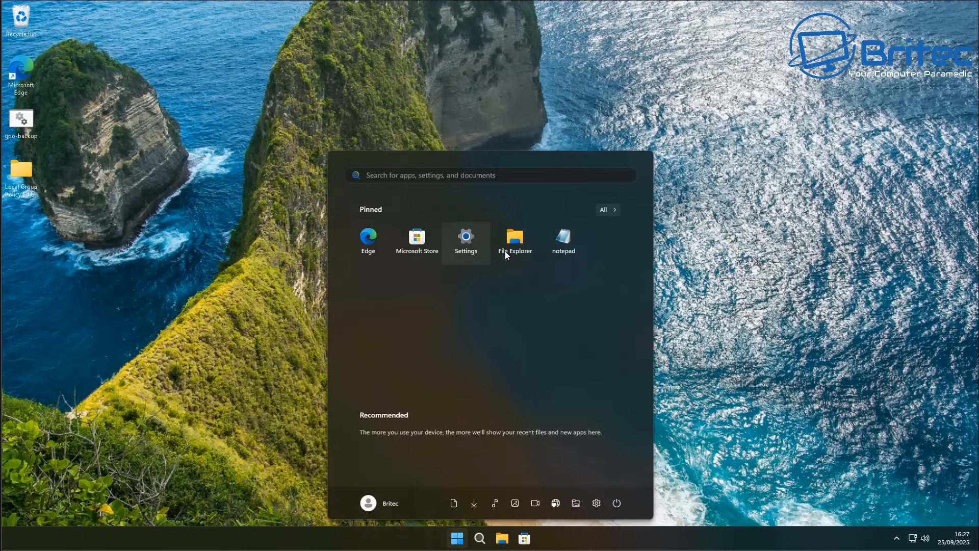
text(g)
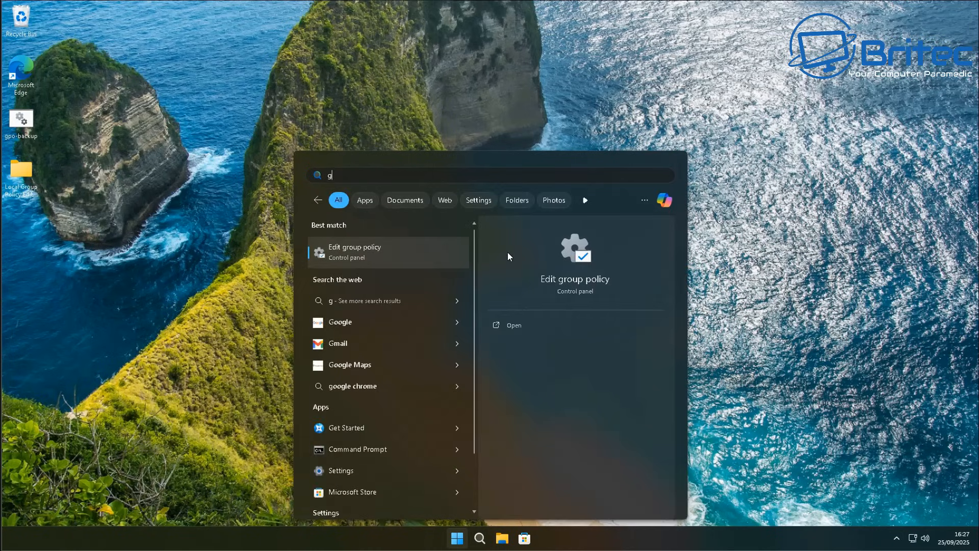
text(roup )
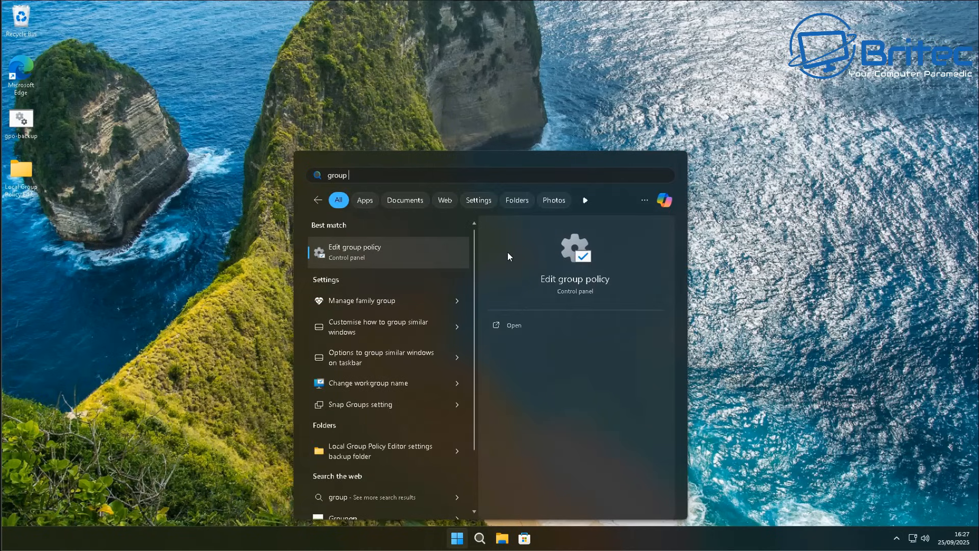
text(policy)
key(Return)
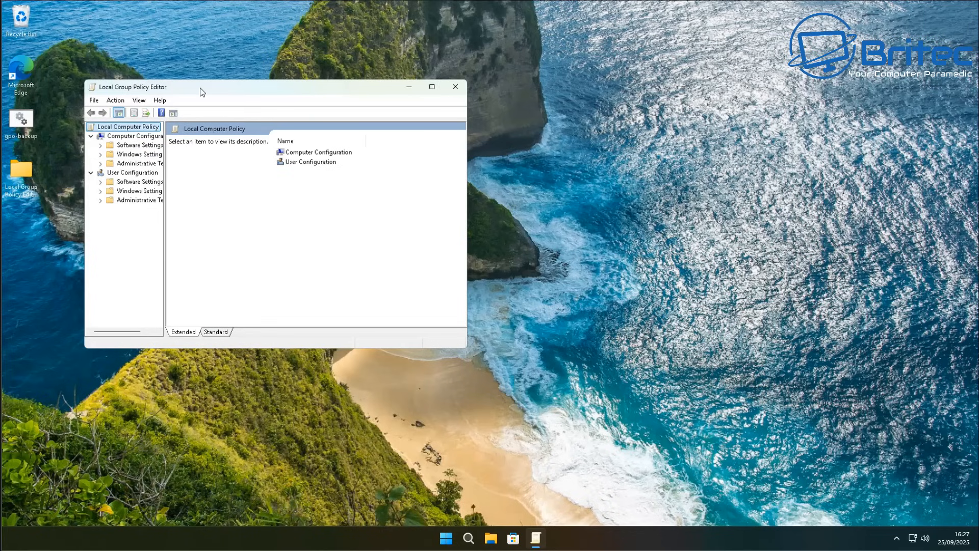
drag(203, 88, 330, 106)
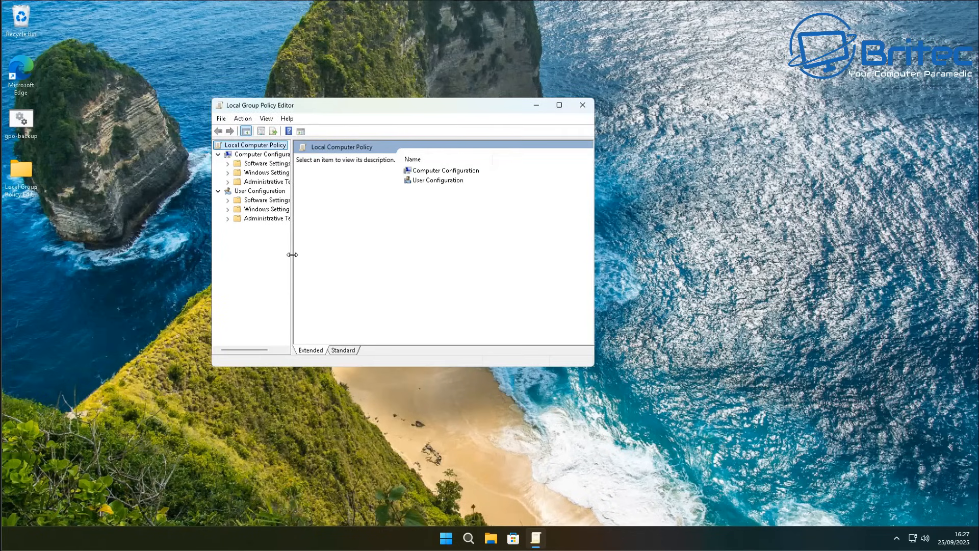
drag(292, 255, 329, 255)
Examine the file types offered for exporting the policy list, cancel the export, and close the Local Group Policy Editor
click(220, 120)
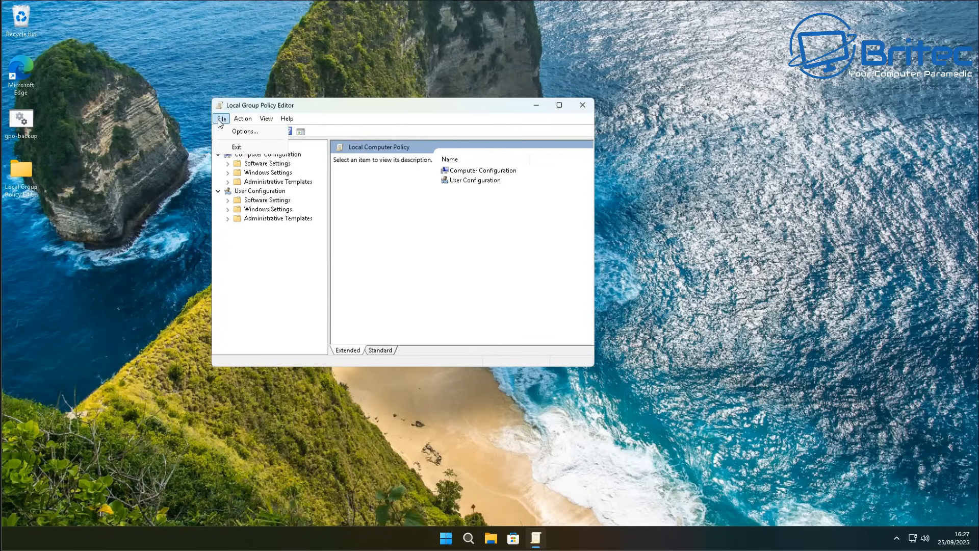
mouse_move(243, 125)
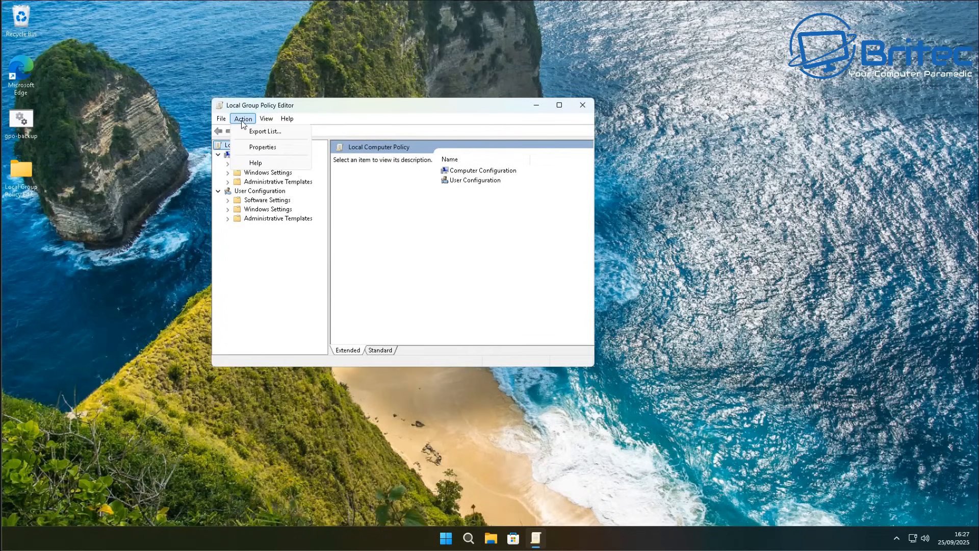
click(271, 133)
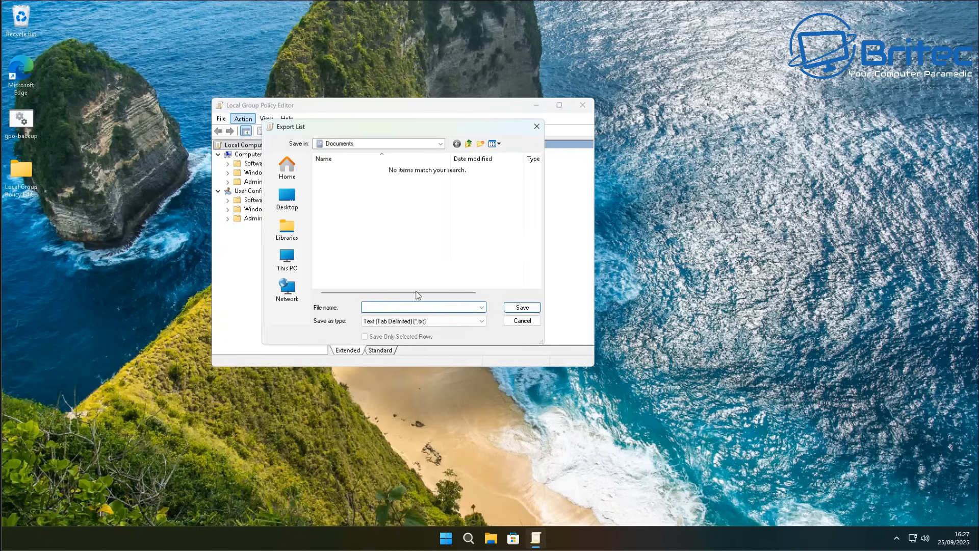
click(431, 321)
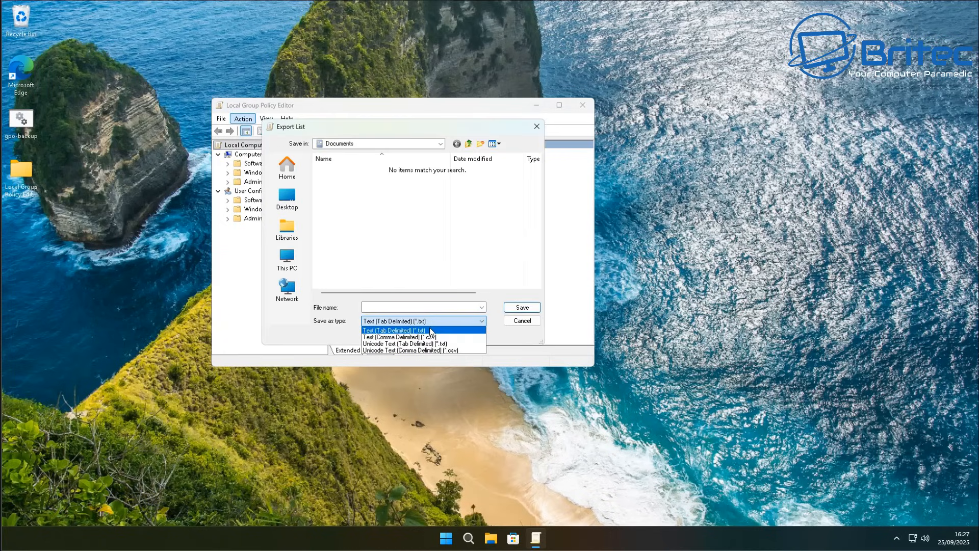
click(538, 126)
click(538, 127)
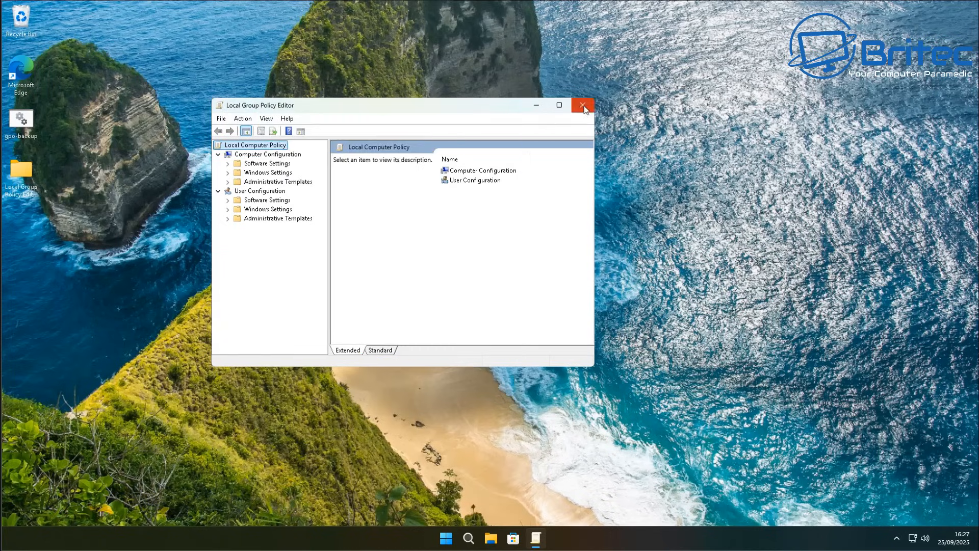
click(583, 106)
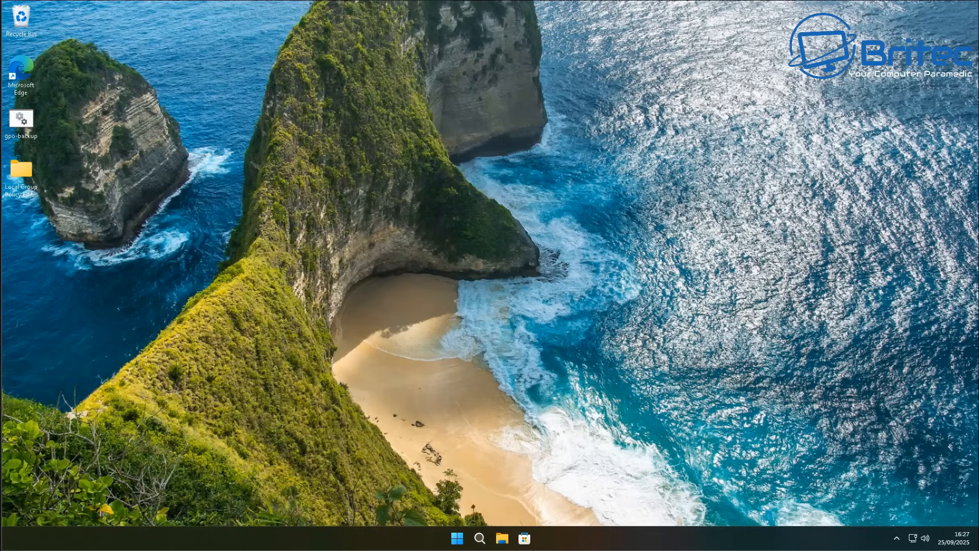
right_click(710, 469)
click(598, 477)
Open the System section of Windows Settings, review the Storage page, and return to the System list
click(456, 540)
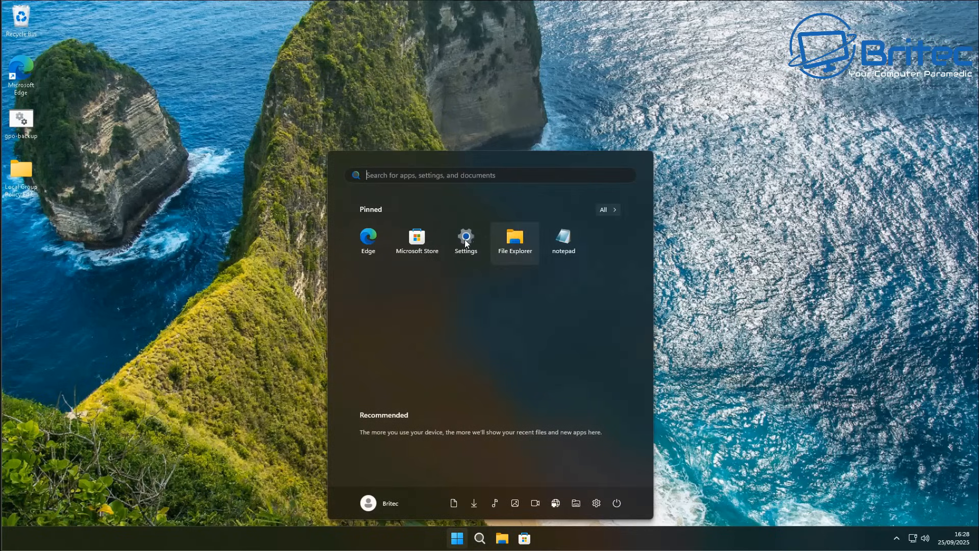
click(465, 240)
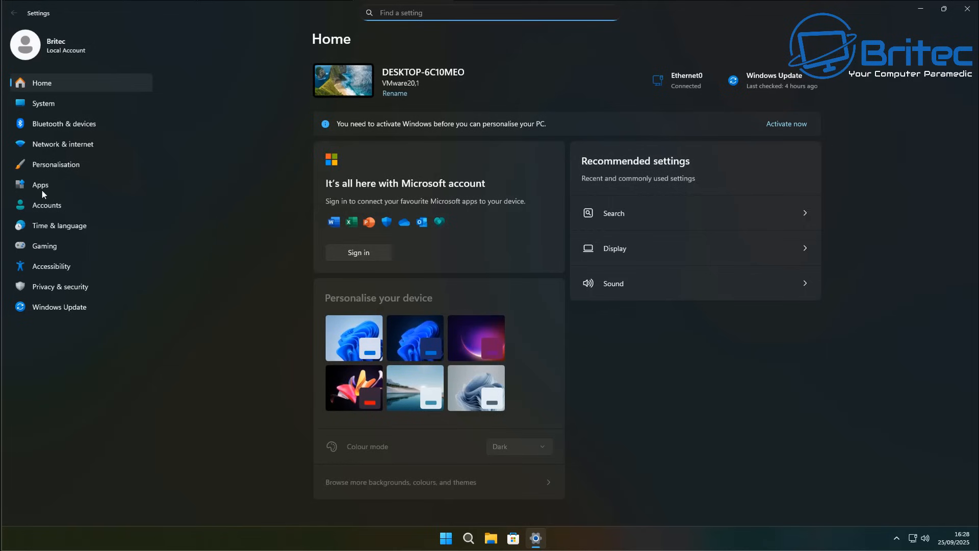
click(44, 104)
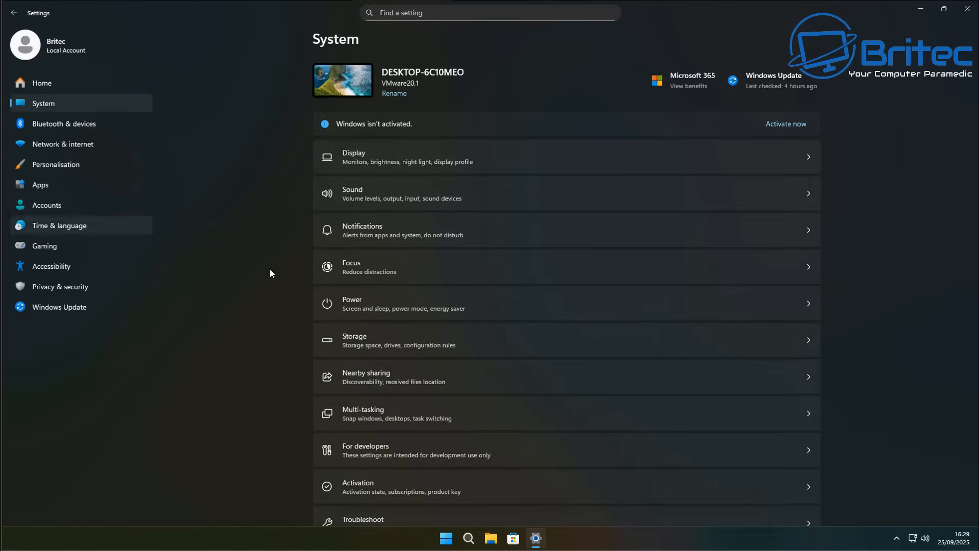
click(412, 353)
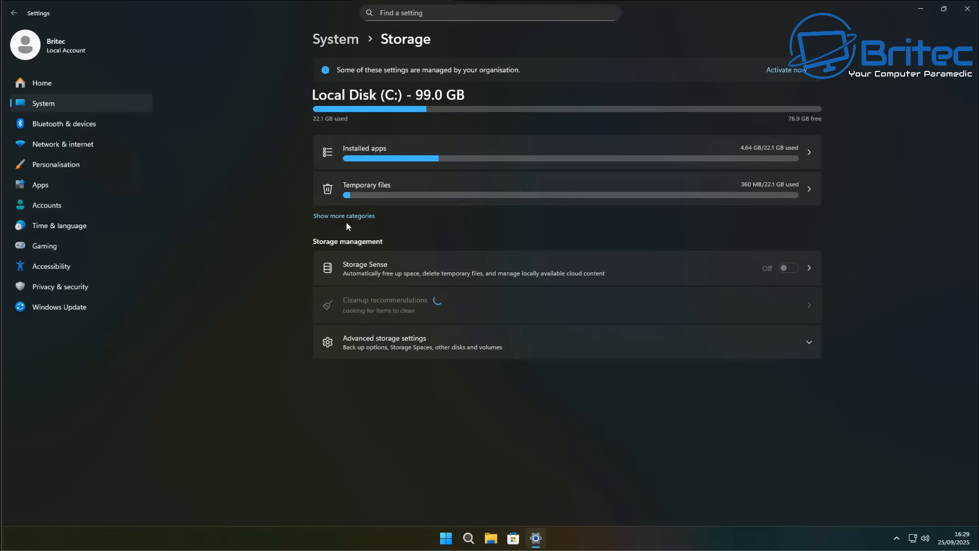
click(15, 14)
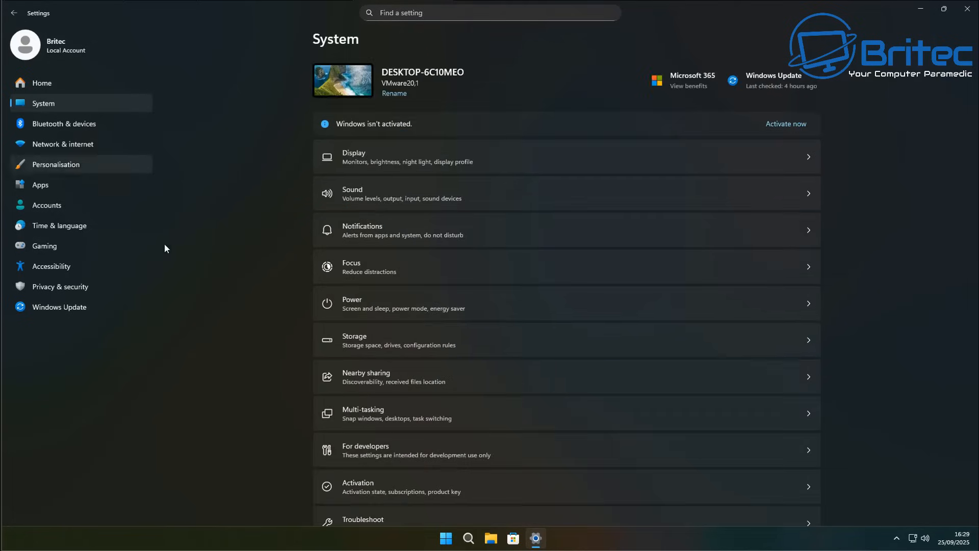
Review the Multi-tasking and For developers pages of the System settings, returning to the System list
click(448, 416)
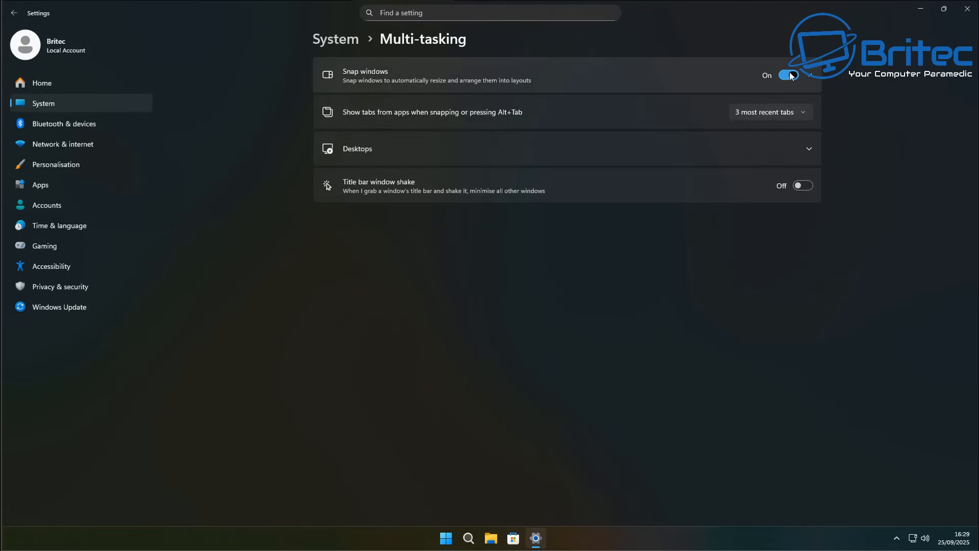
click(14, 13)
scroll(512, 457, down, 3)
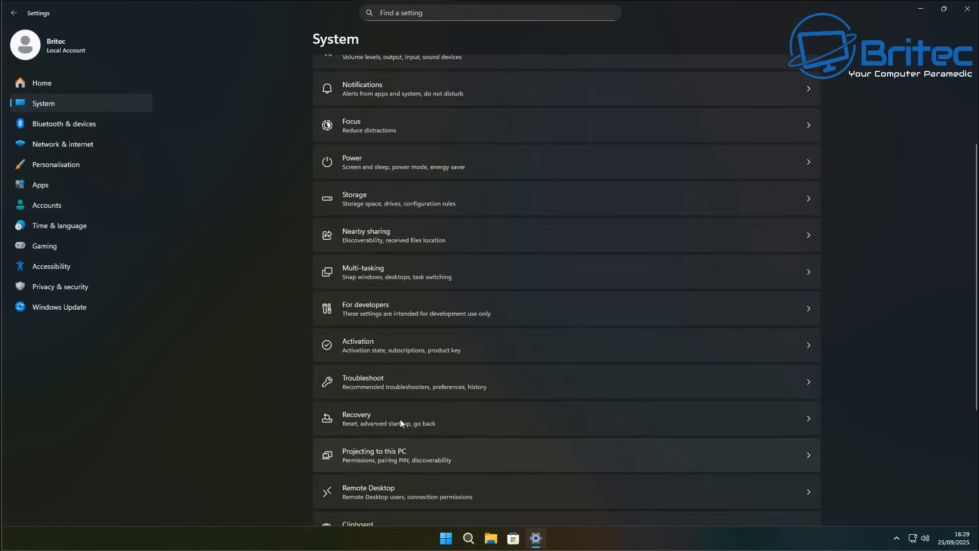
click(426, 311)
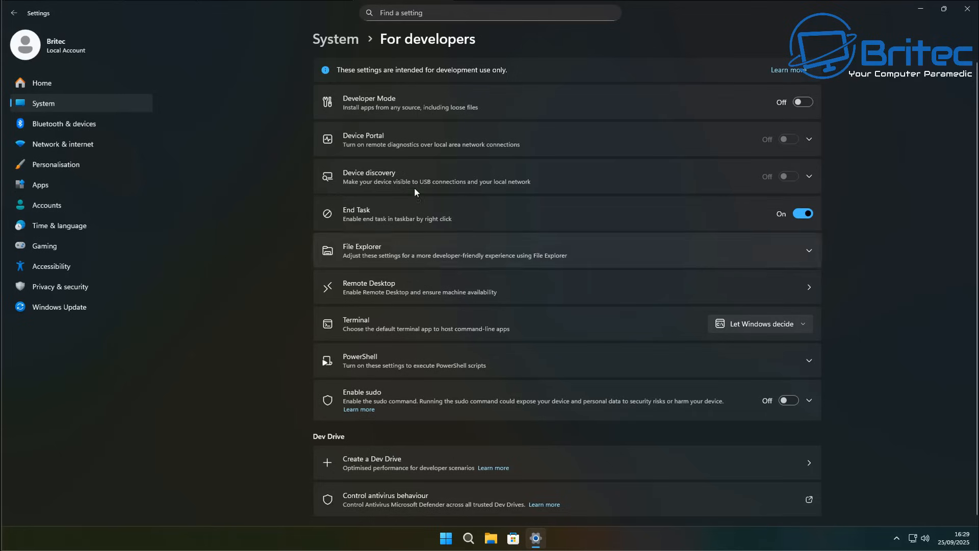
click(12, 13)
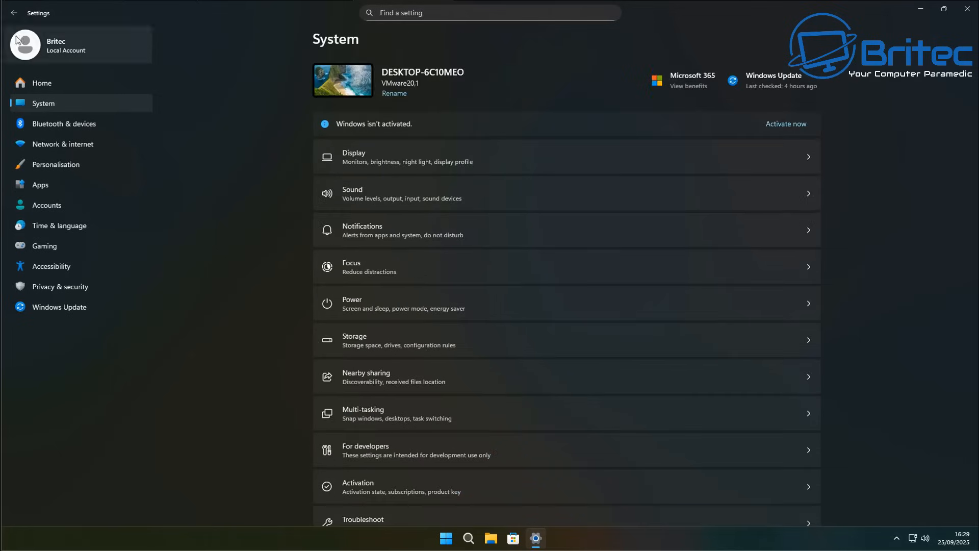
Review the Projecting to this PC and Clipboard pages of the System settings, and close Settings
scroll(432, 427, down, 3)
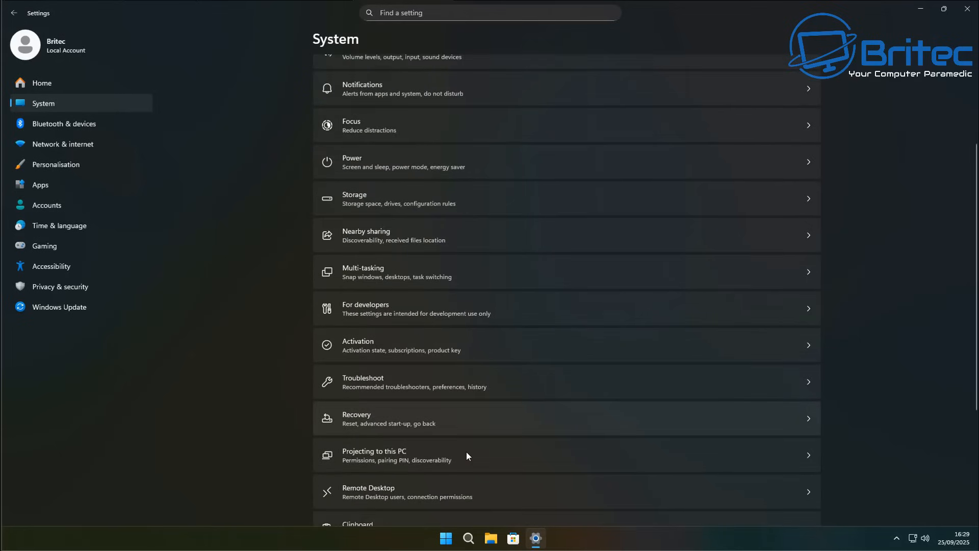
scroll(433, 457, down, 3)
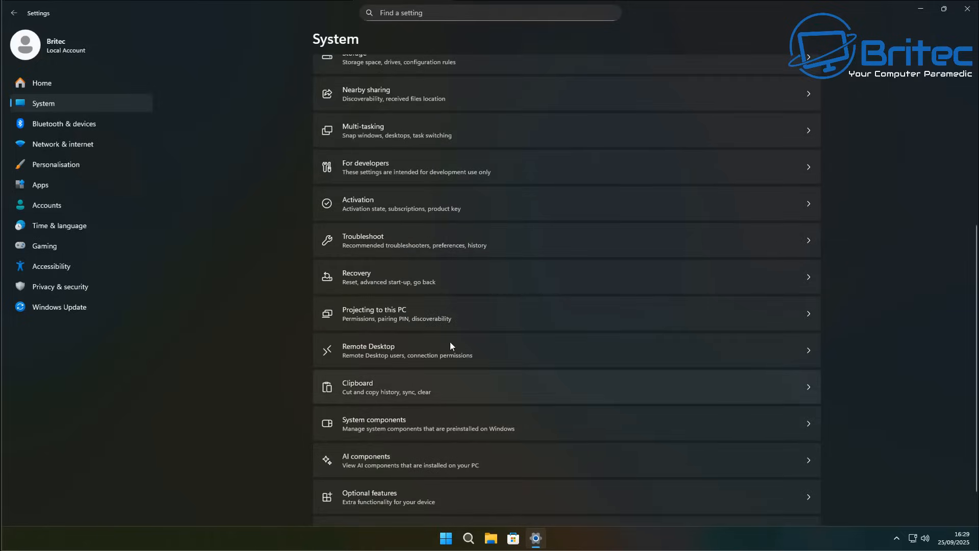
click(426, 306)
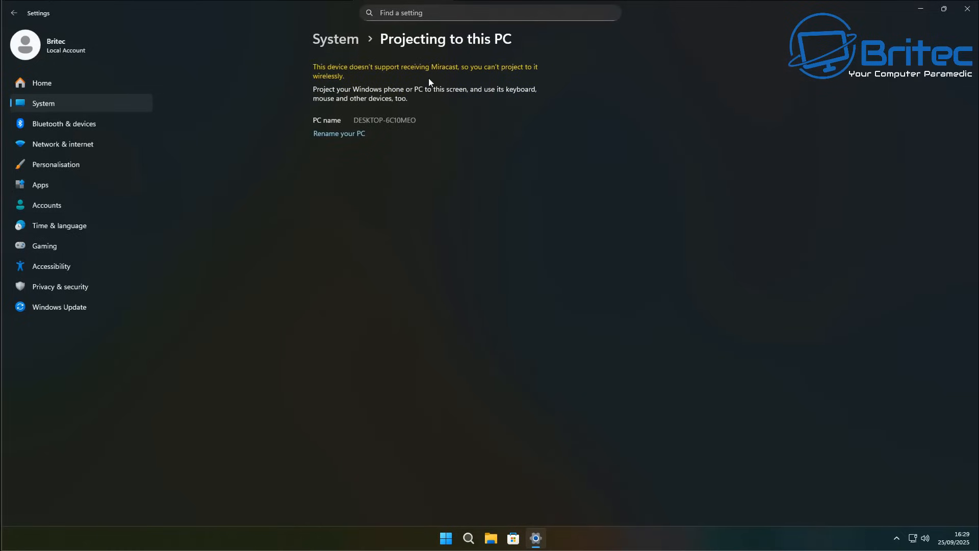
click(14, 13)
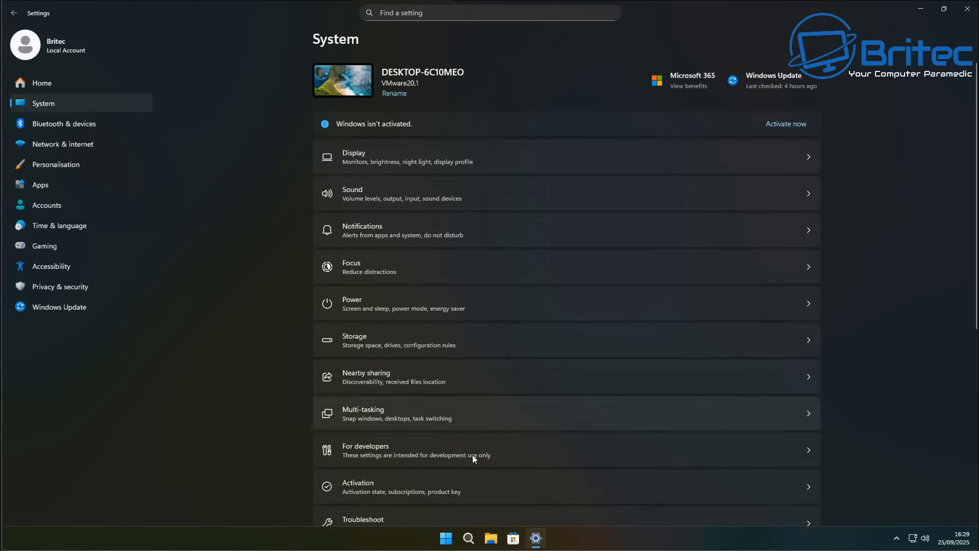
scroll(484, 469, down, 5)
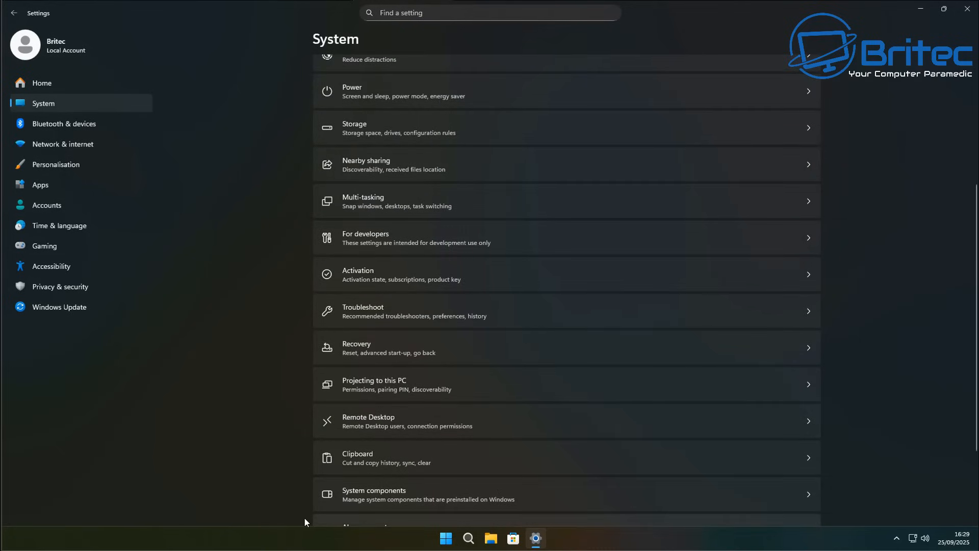
click(369, 458)
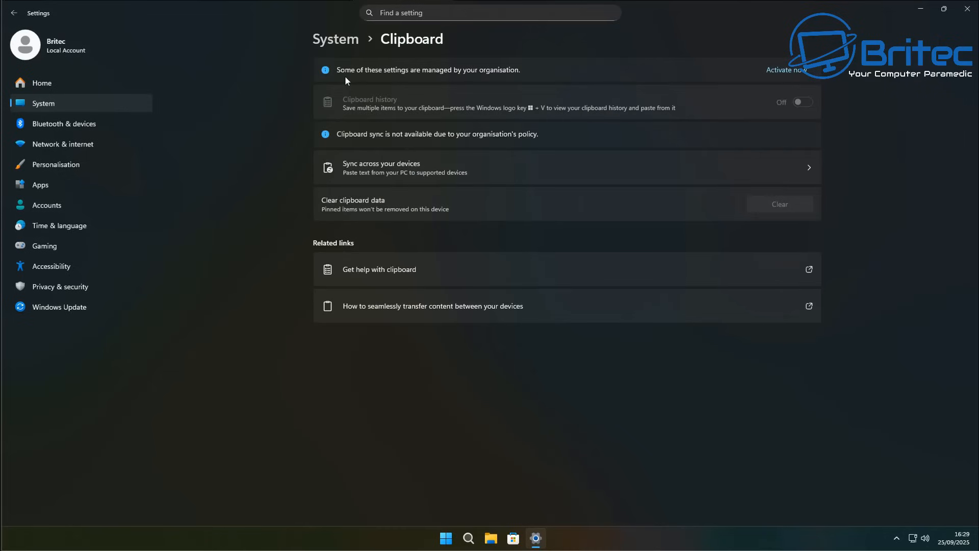
click(967, 10)
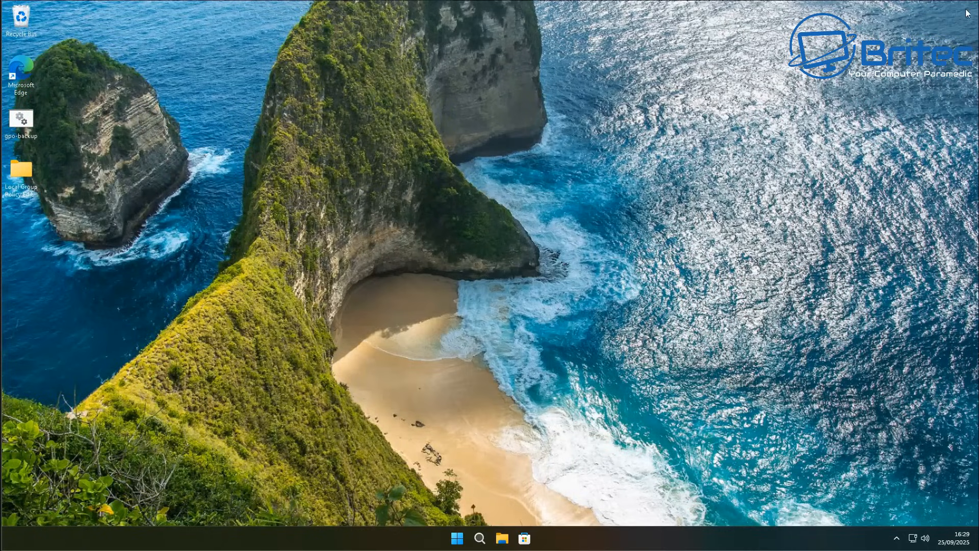